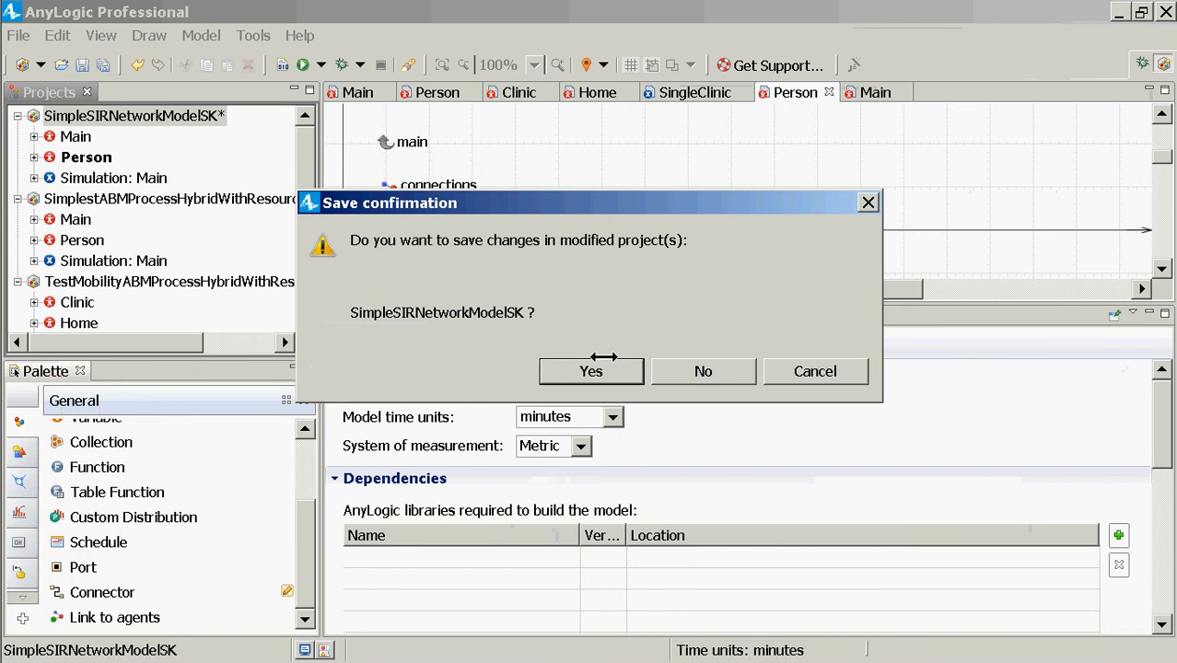
Step: Close the SimpleSIRNetworkModelSK project without saving its changes, and close the two other open projects
click(673, 369)
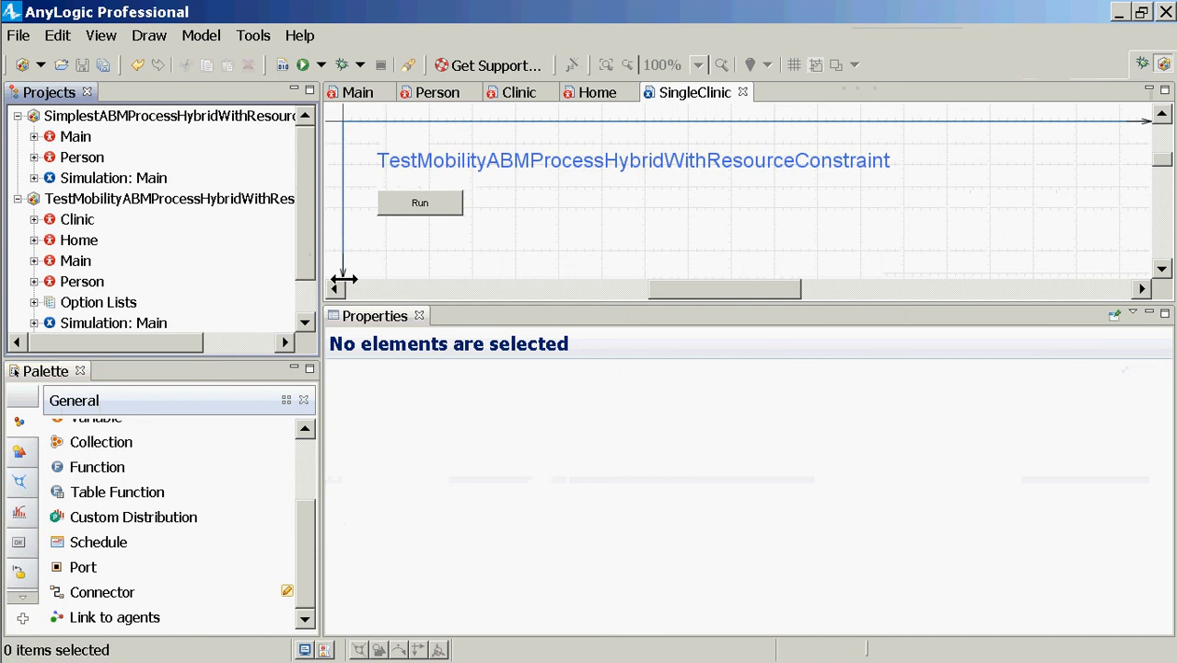
right_click(230, 117)
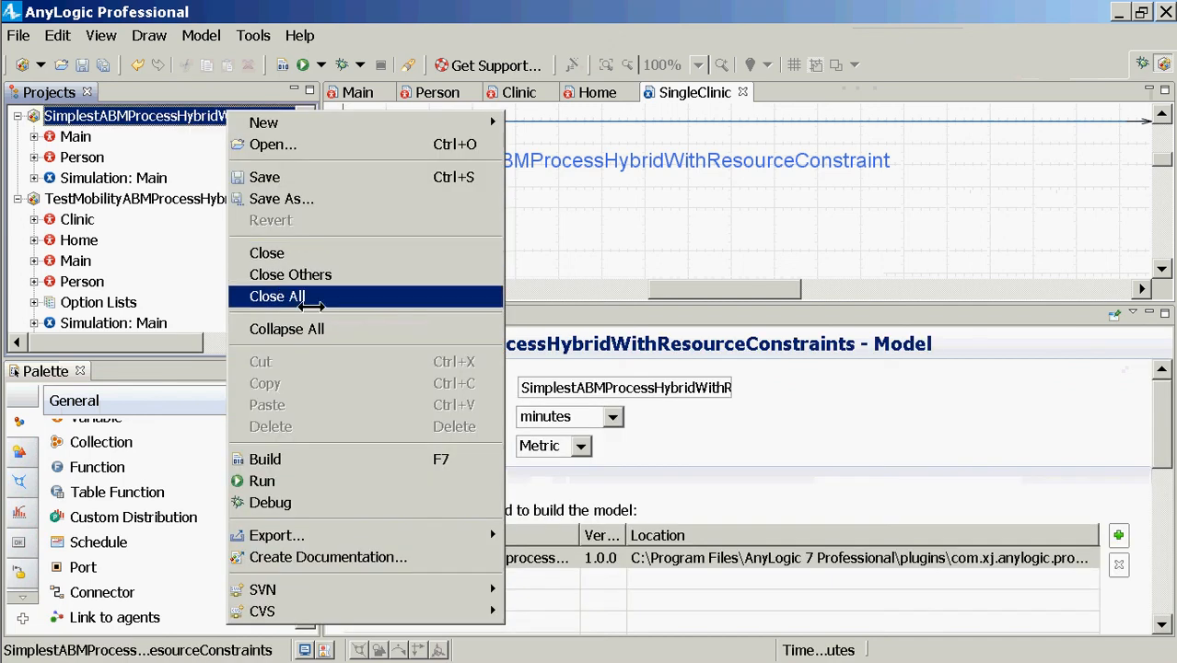
click(281, 254)
right_click(226, 117)
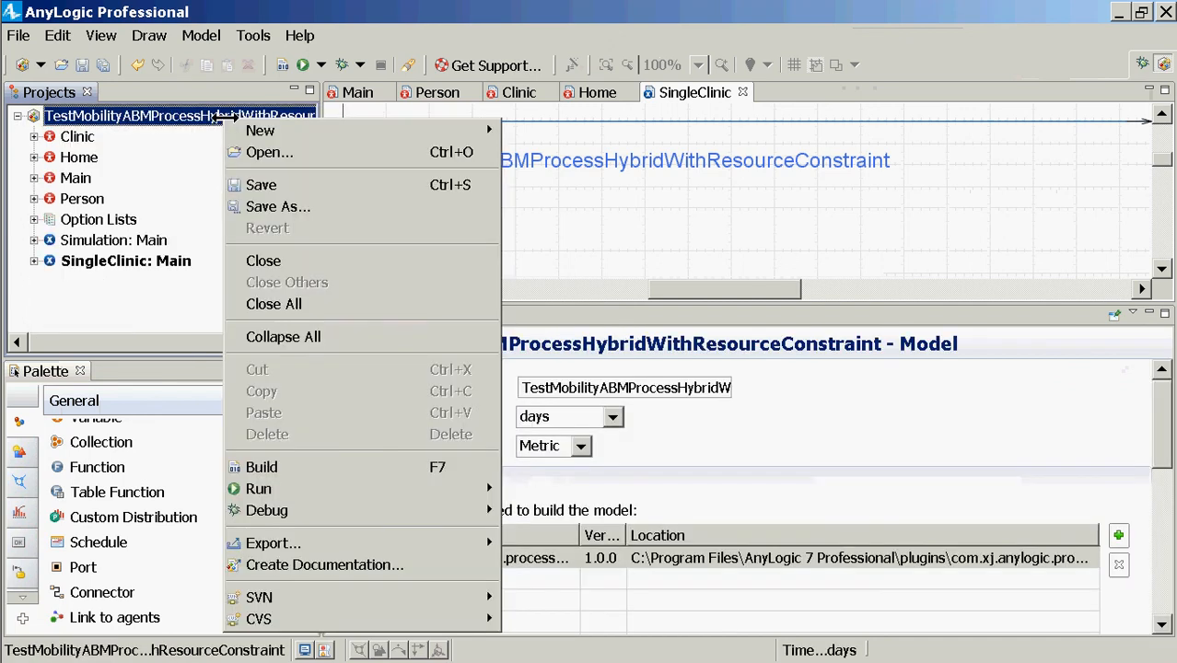
click(313, 260)
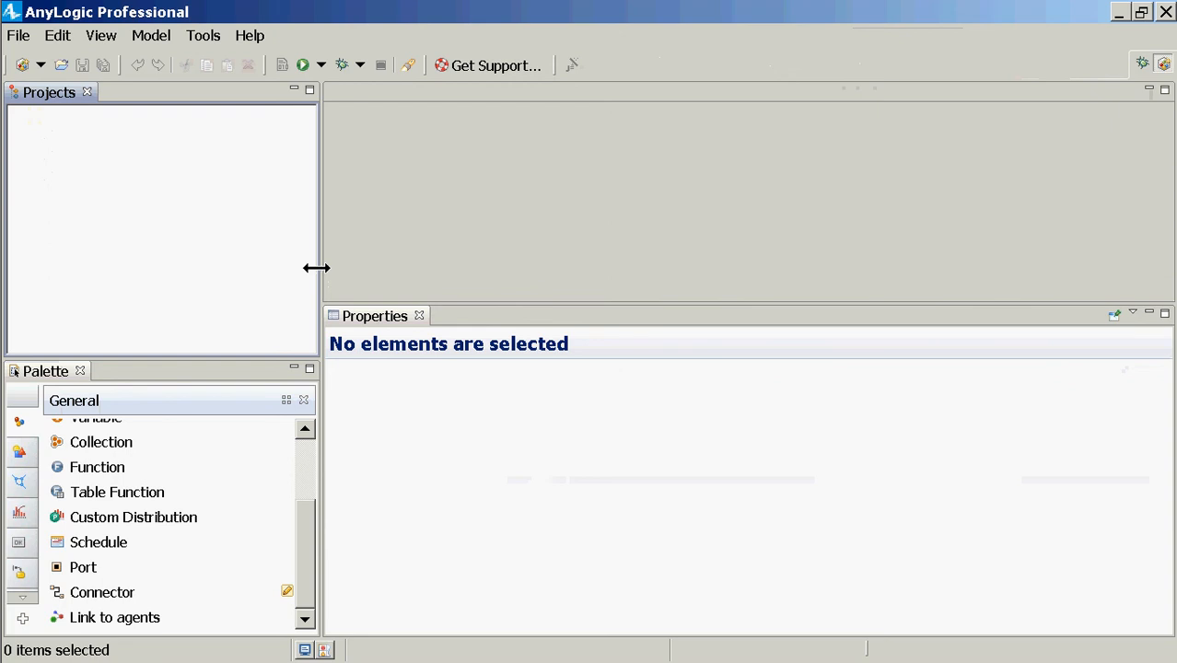
Step: Switch to the file explorer window showing the Tutorials2014\Recordings folder
key(alt+Tab)
key(alt+Tab)
key(alt+Tab)
key(alt+Tab)
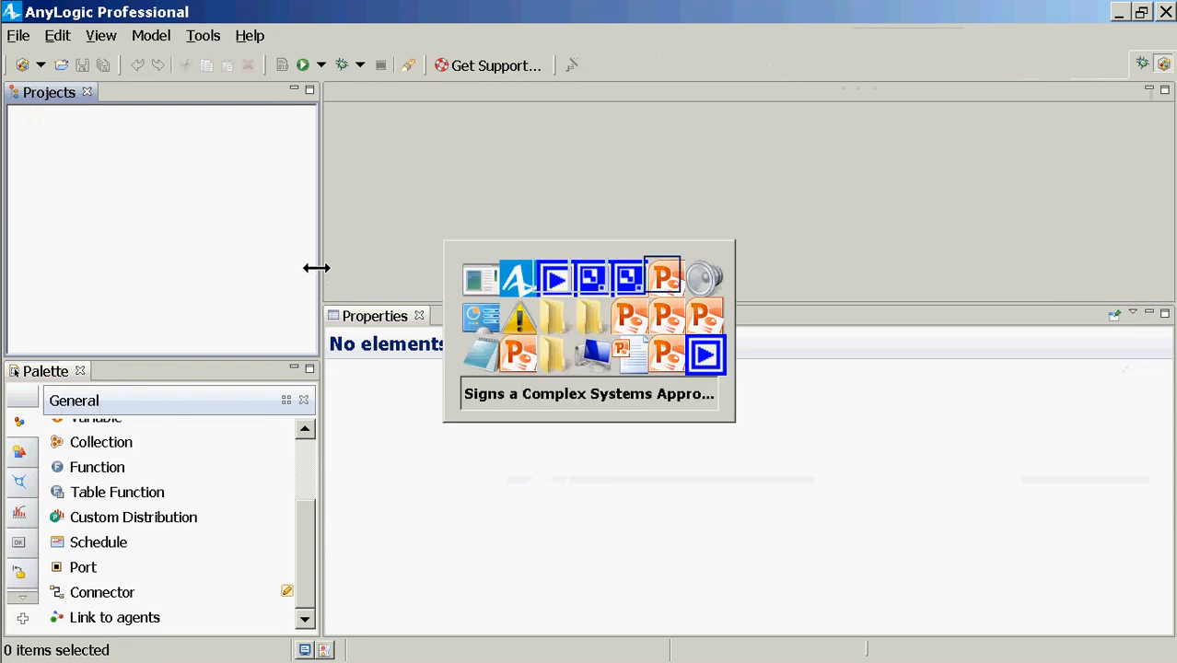
key(alt+Tab)
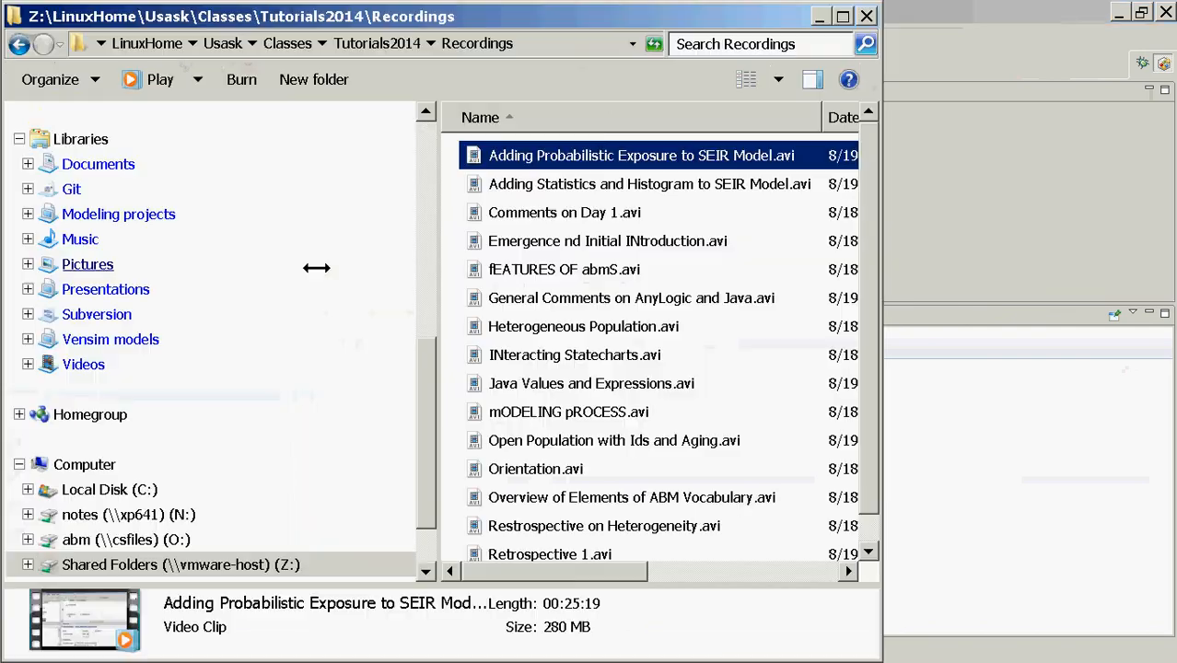
key(alt+Tab)
key(alt+Tab)
key(alt+Tab)
key(alt+Tab)
key(alt+Tab)
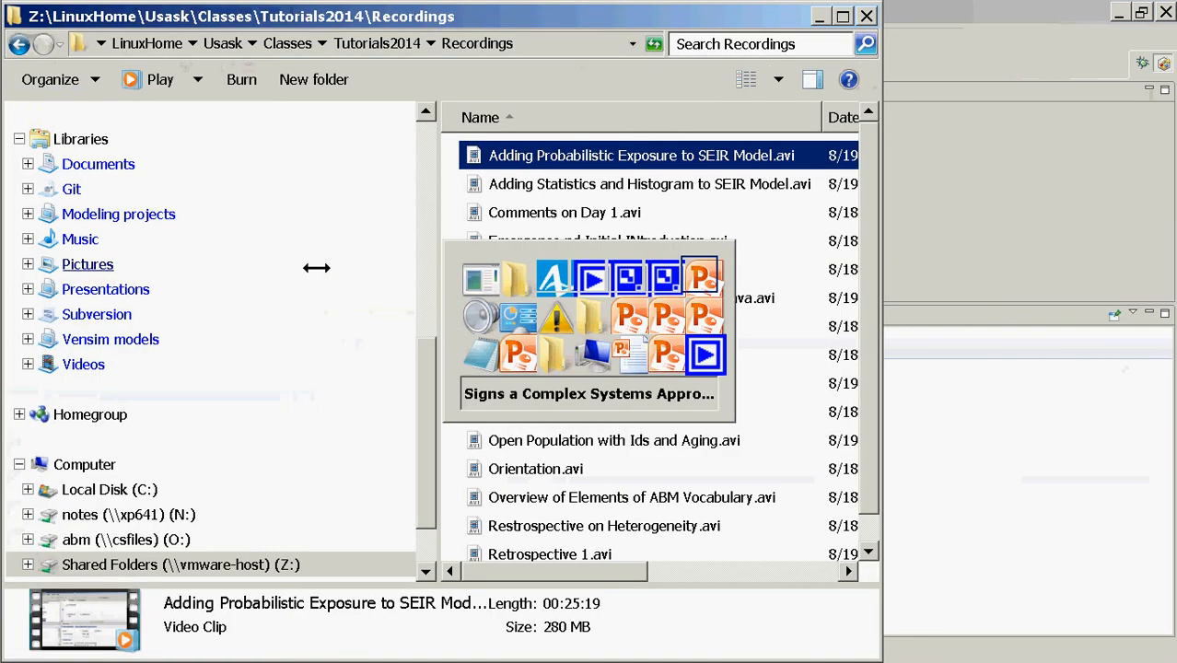
key(alt+Tab)
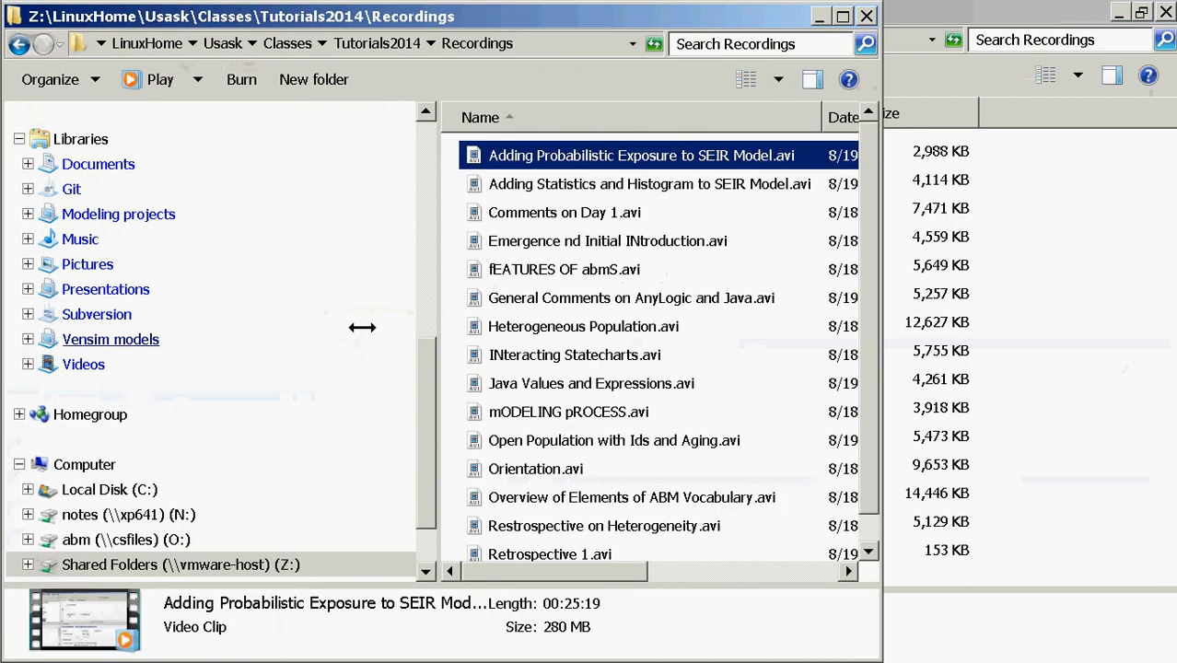
Step: Go up to Tutorials2014 and open the AnticipatedForPresentation folder inside LectureSlides
click(383, 43)
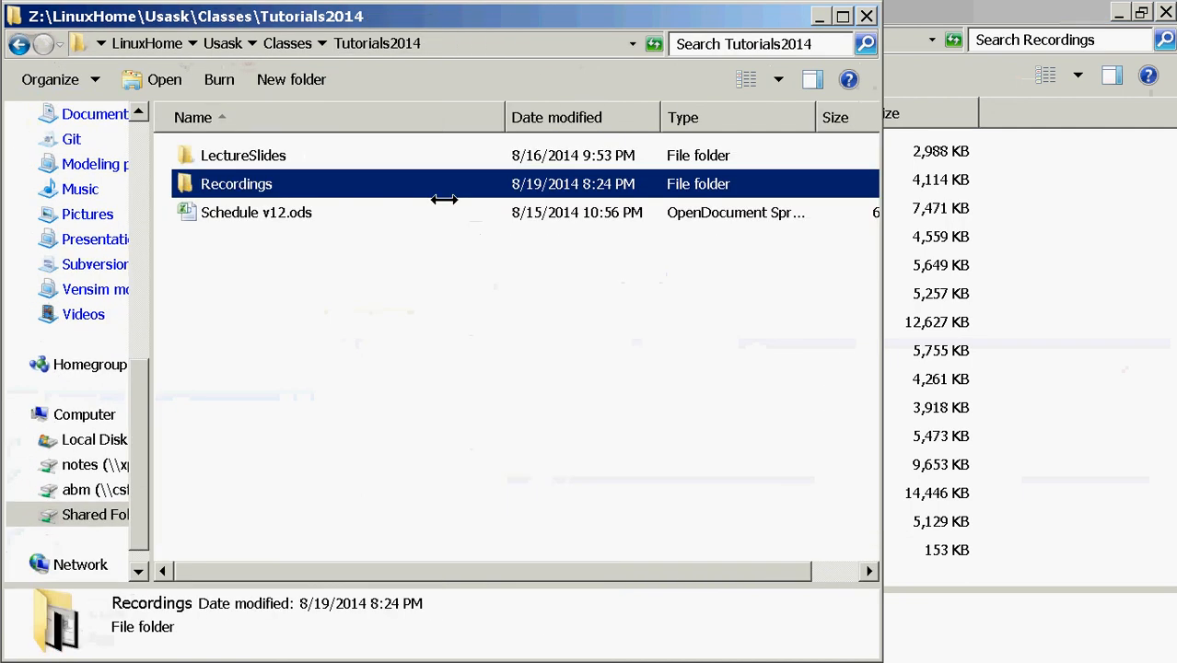
double_click(378, 164)
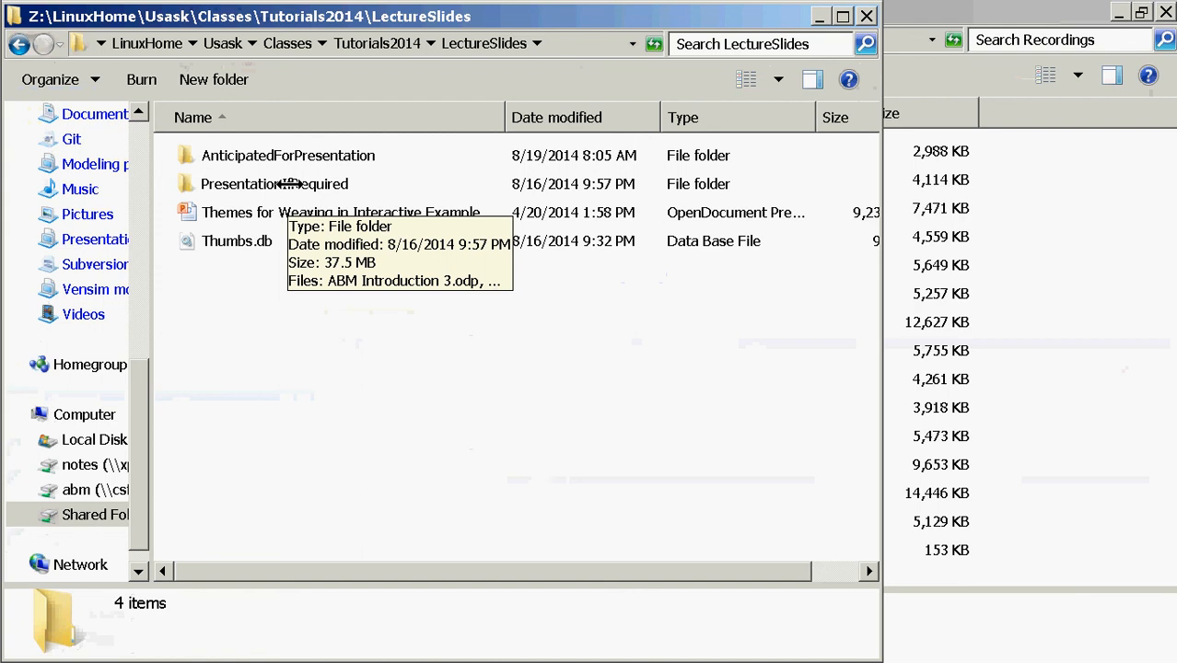
click(287, 183)
double_click(273, 156)
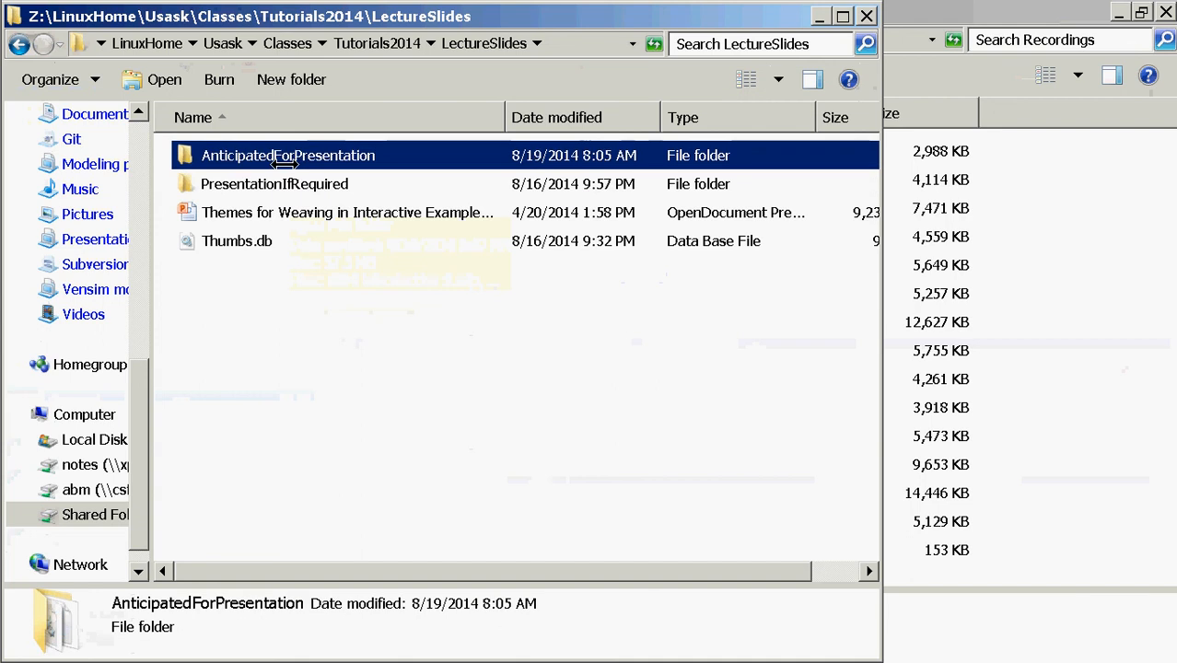
Step: Look through the lecture presentations and open Agent Spatial Embedding.pptx in PowerPoint
scroll(429, 308, down, 4)
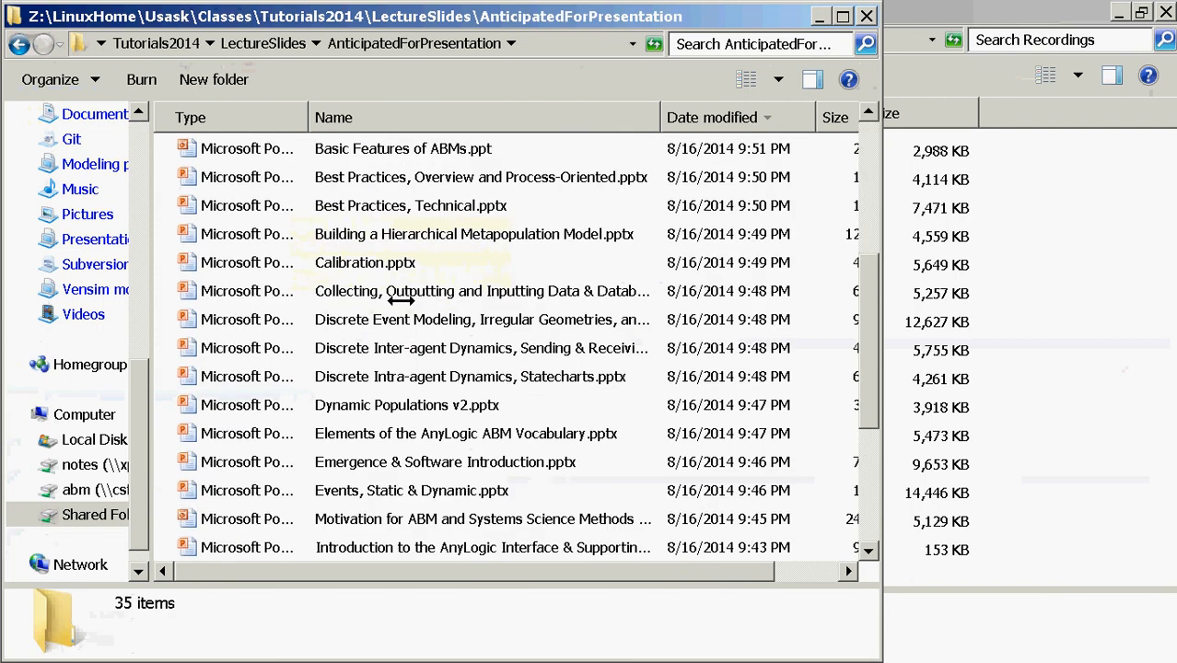
scroll(402, 300, up, 1)
scroll(401, 300, down, 1)
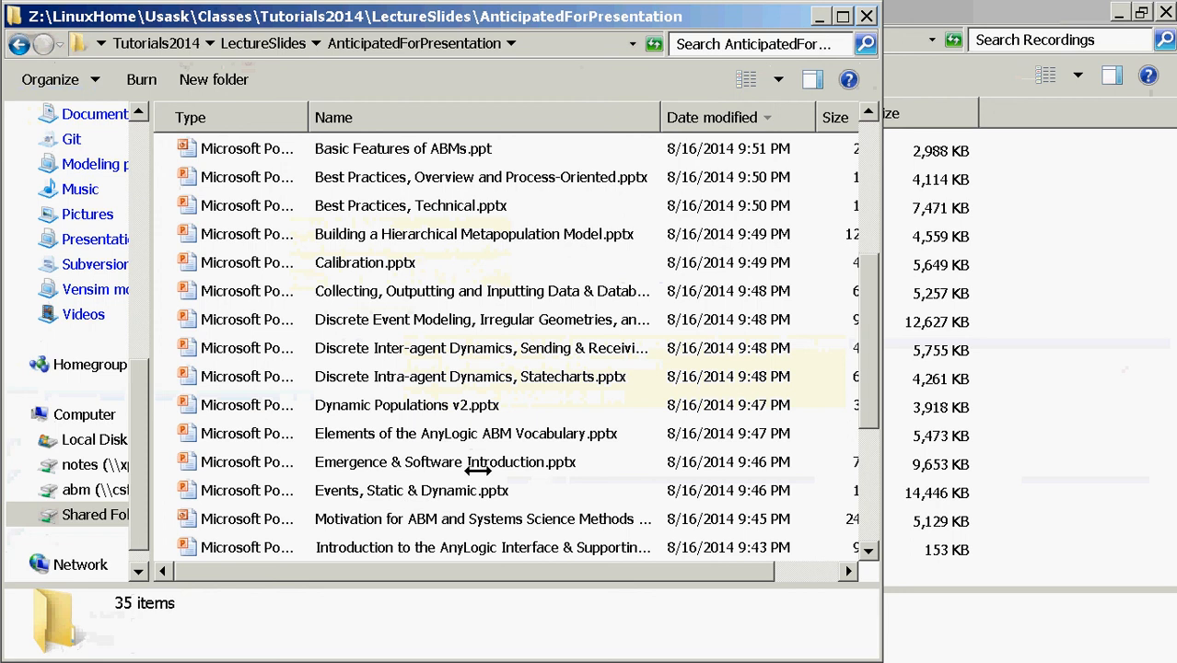
scroll(475, 463, down, 3)
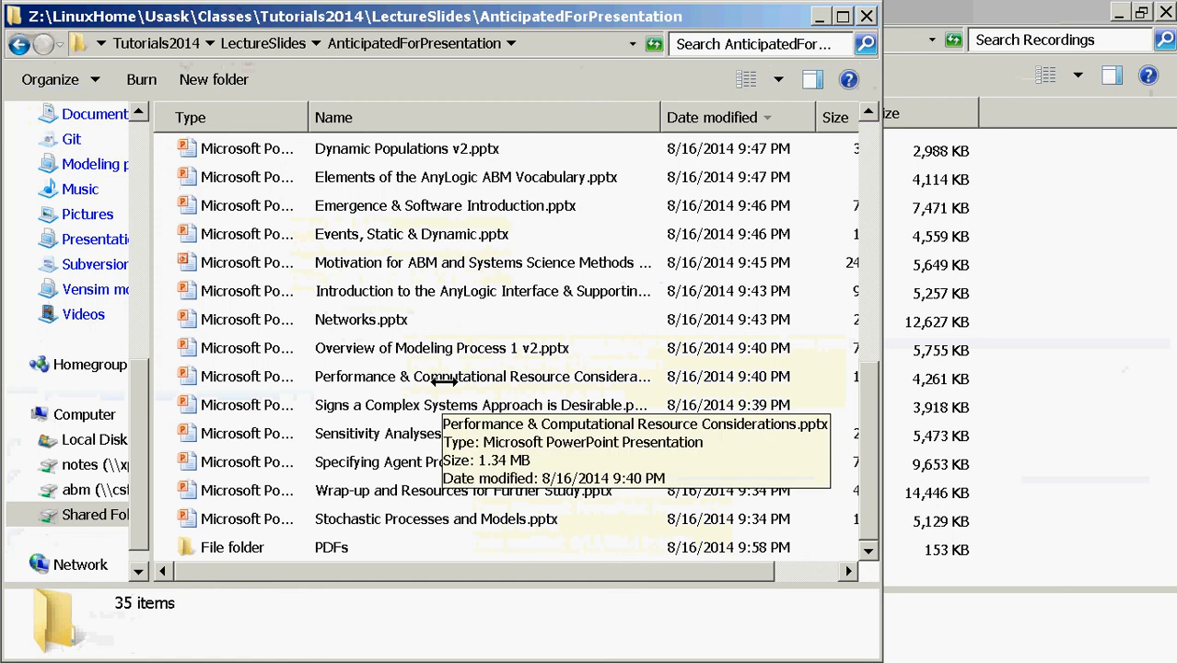
scroll(444, 379, up, 2)
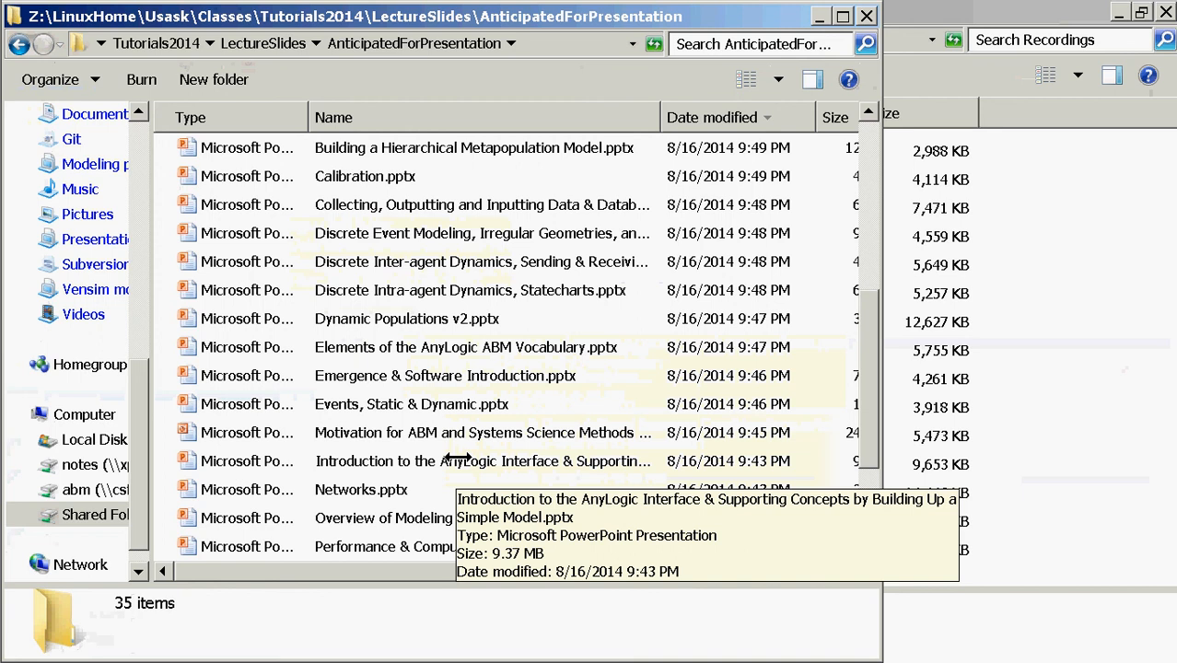
scroll(457, 457, up, 2)
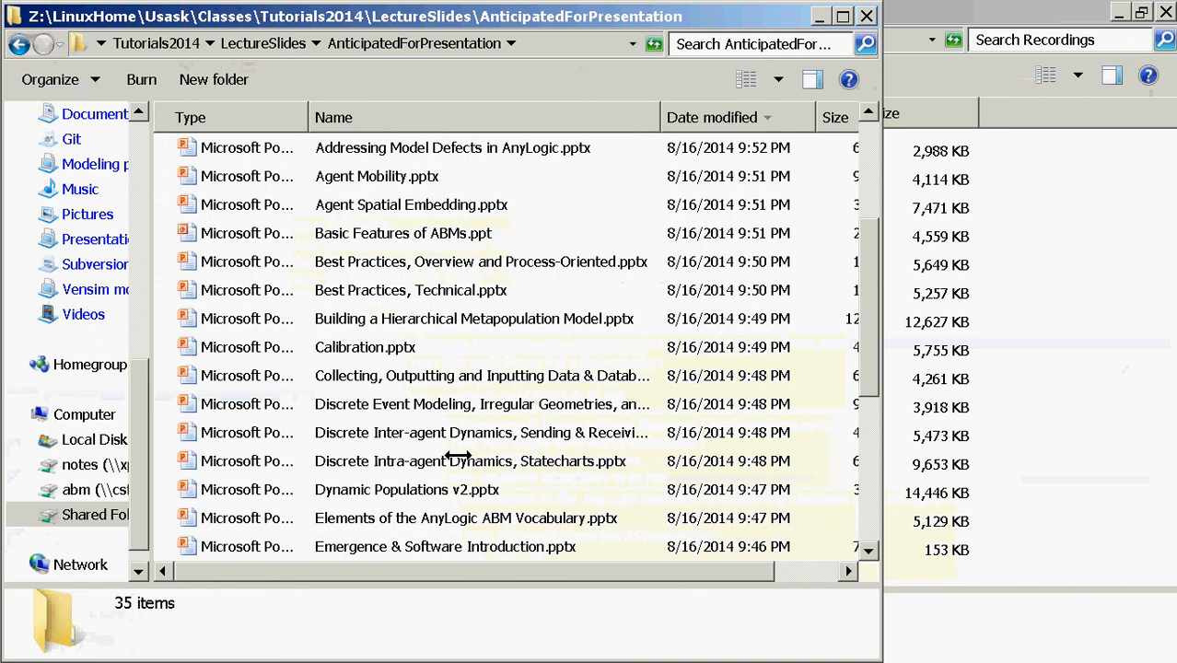
click(410, 205)
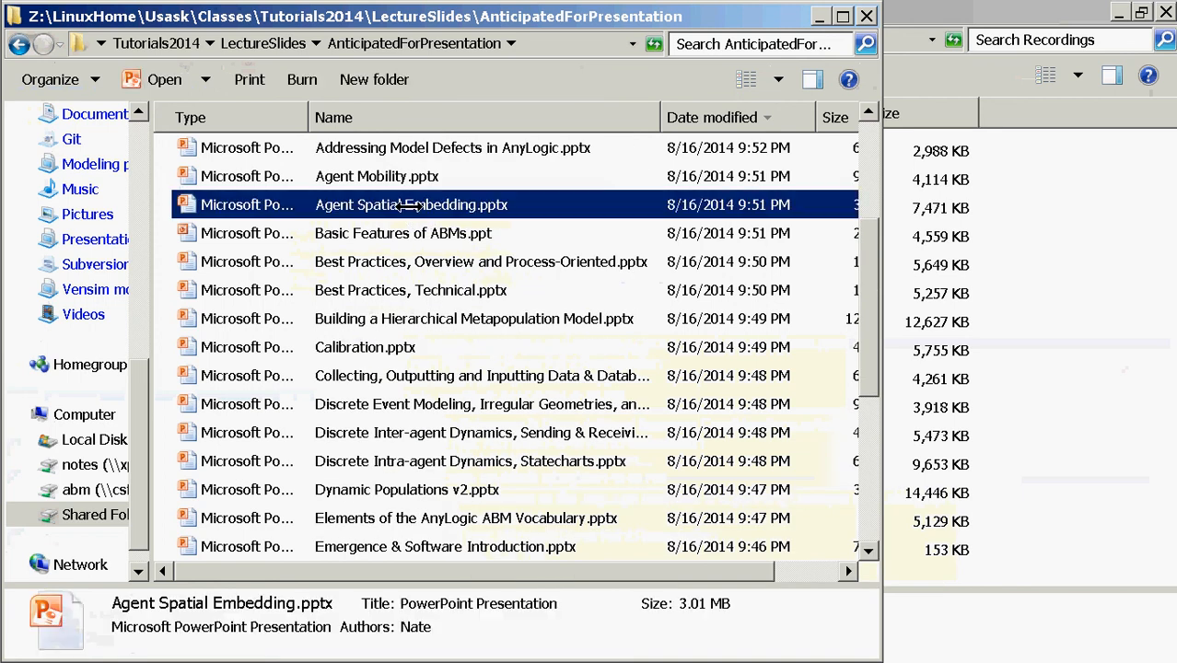
double_click(409, 205)
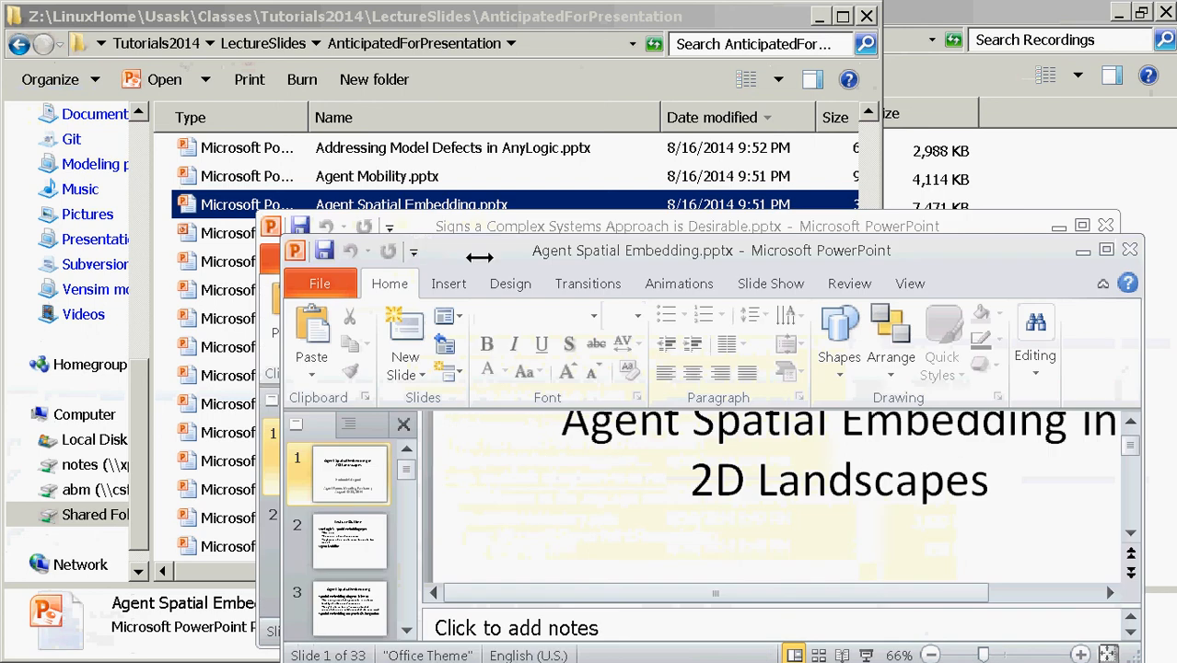
Step: Switch back to AnyLogic, reopen the recent model SimpleSIRNetworkModelSK.alp and show Main's Environment for other agents settings
key(alt+Tab)
key(alt+Tab)
key(alt+Tab)
key(alt+Tab)
key(alt+Tab)
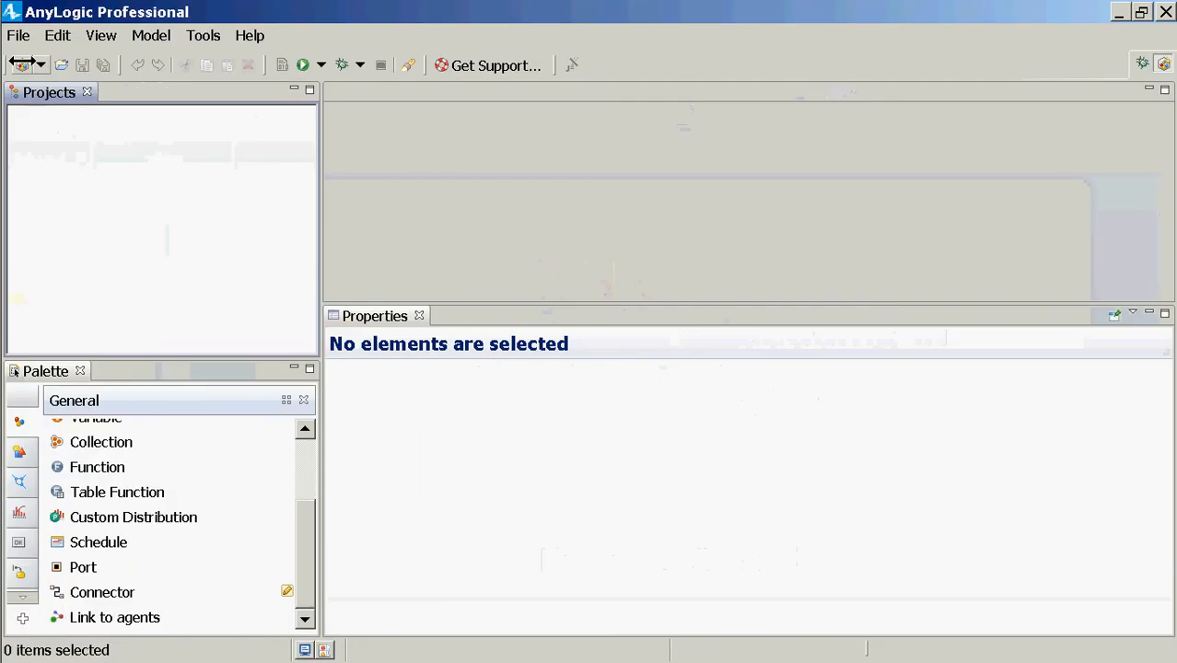
click(18, 35)
mouse_move(16, 101)
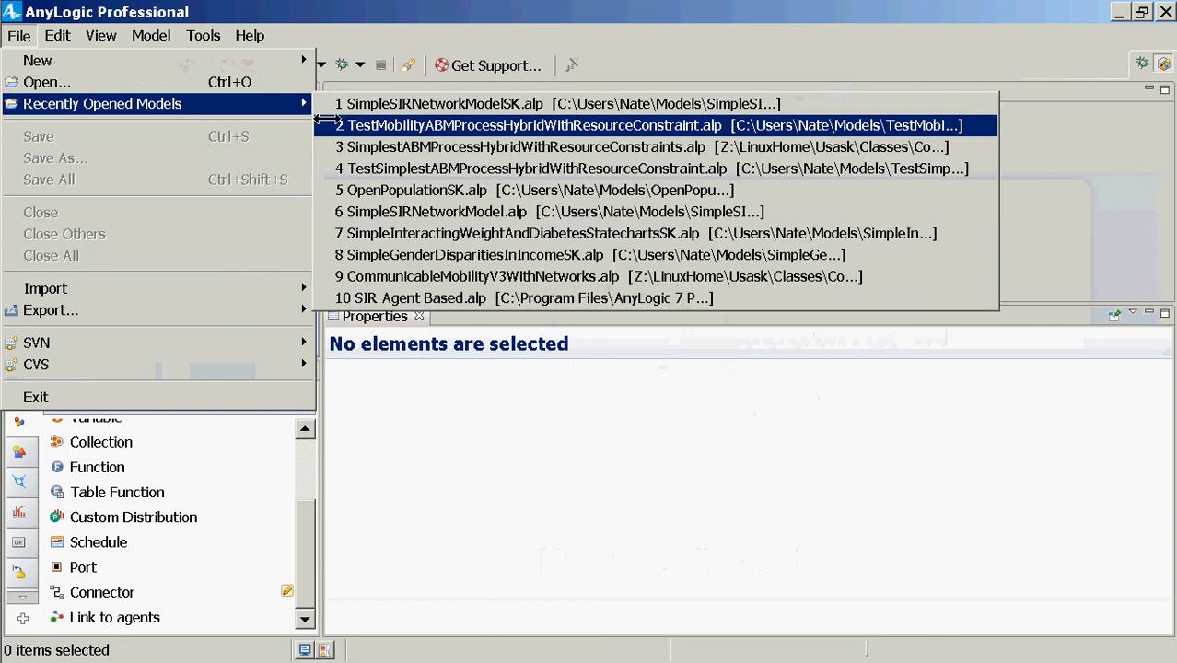
click(383, 104)
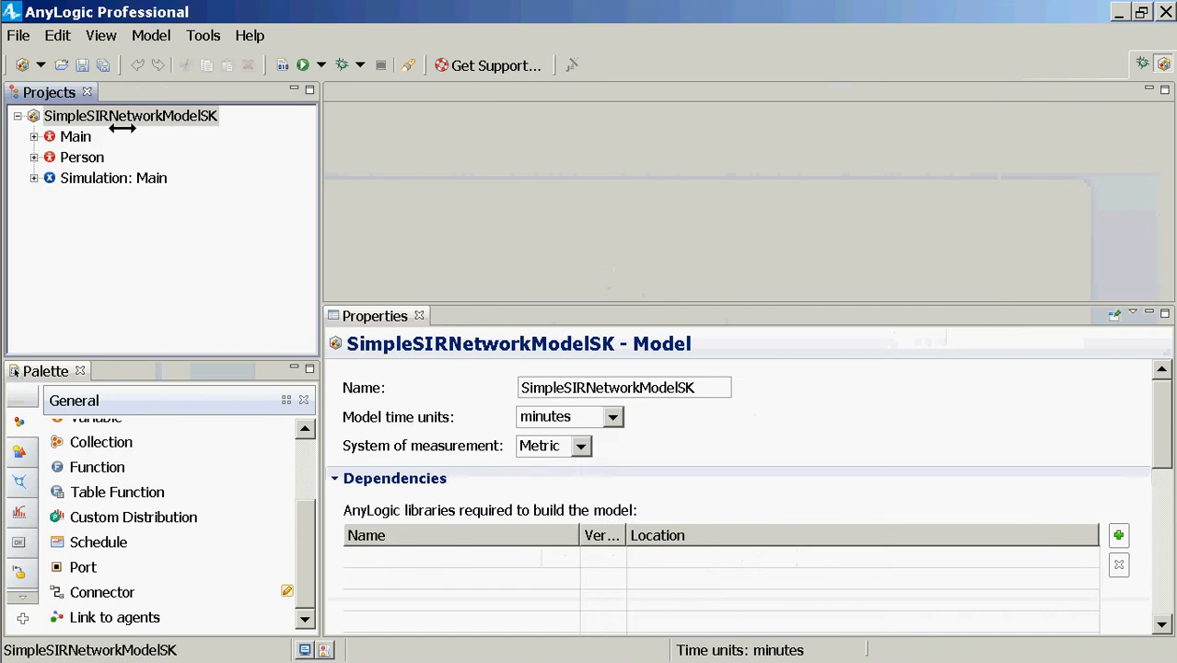
click(77, 137)
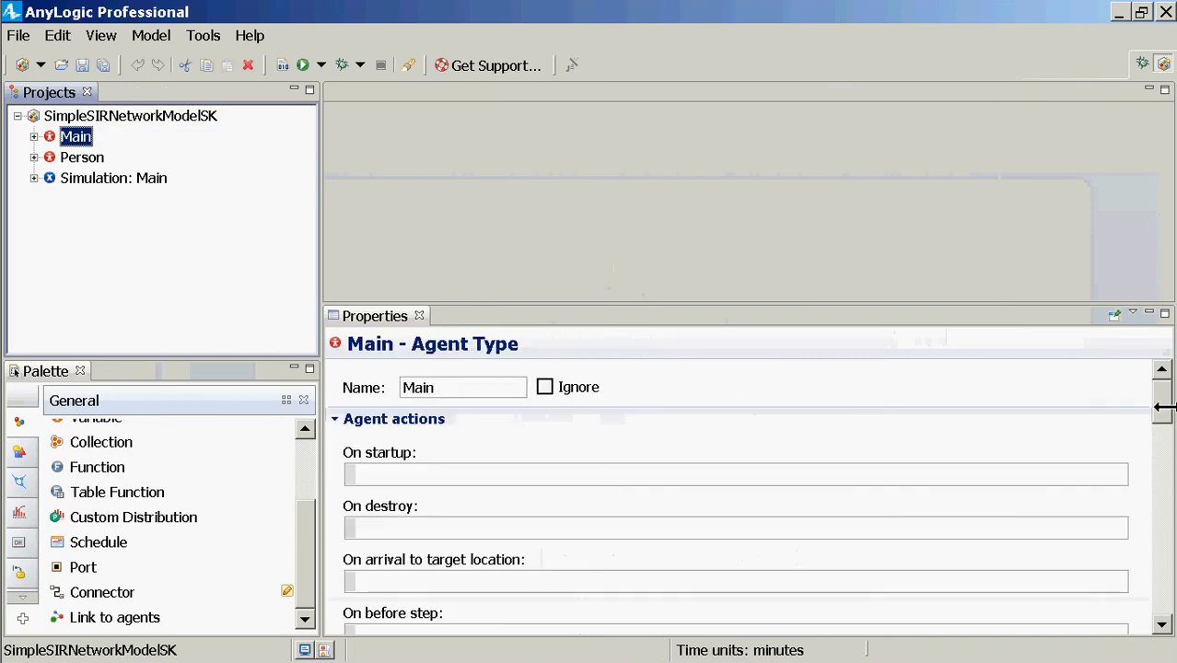
drag(1161, 402, 741, 470)
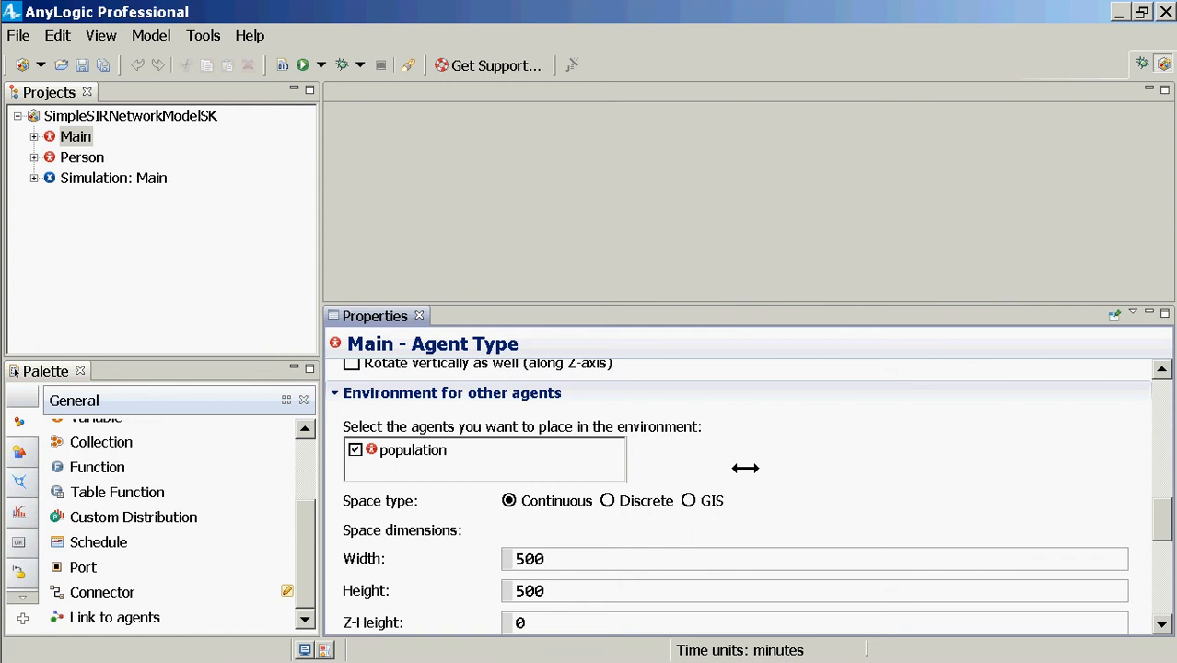
Step: Switch to PowerPoint, start the Agent Spatial Embedding slide show and advance to its third slide
key(alt+Tab)
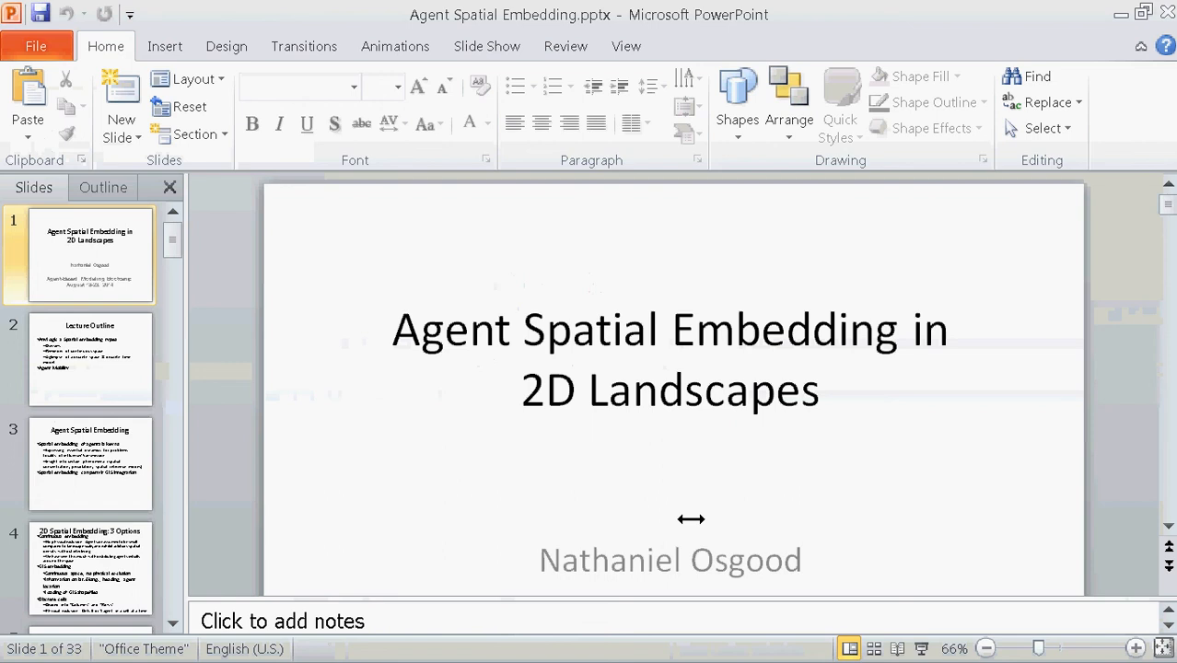
click(920, 648)
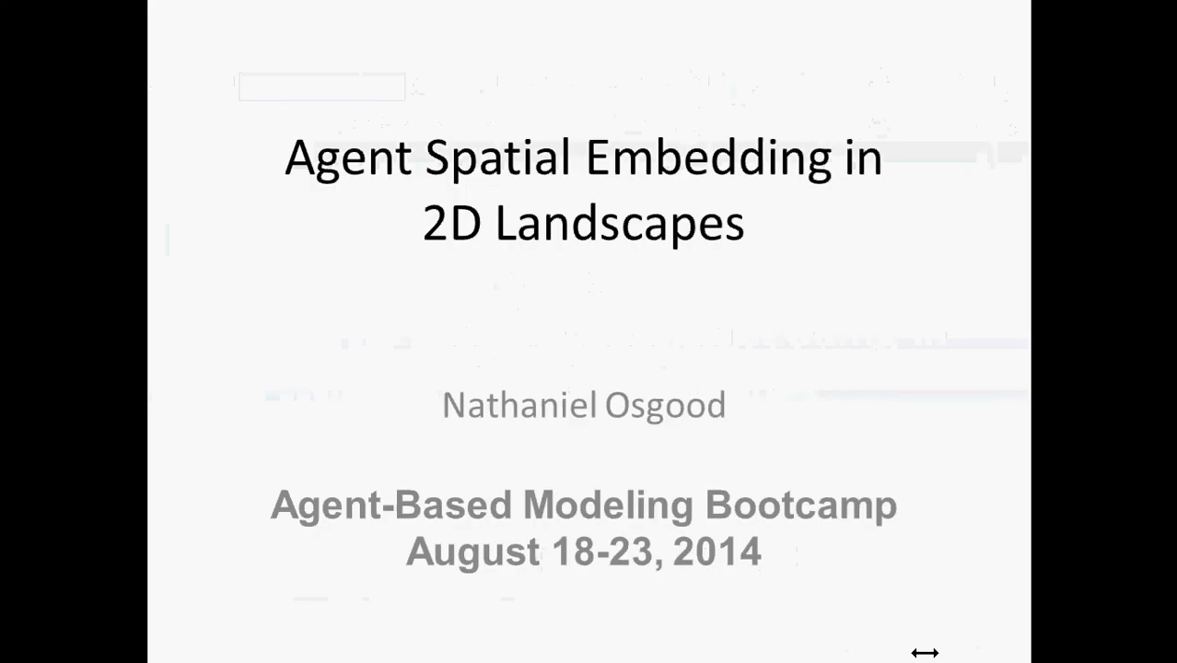
click(924, 648)
click(924, 652)
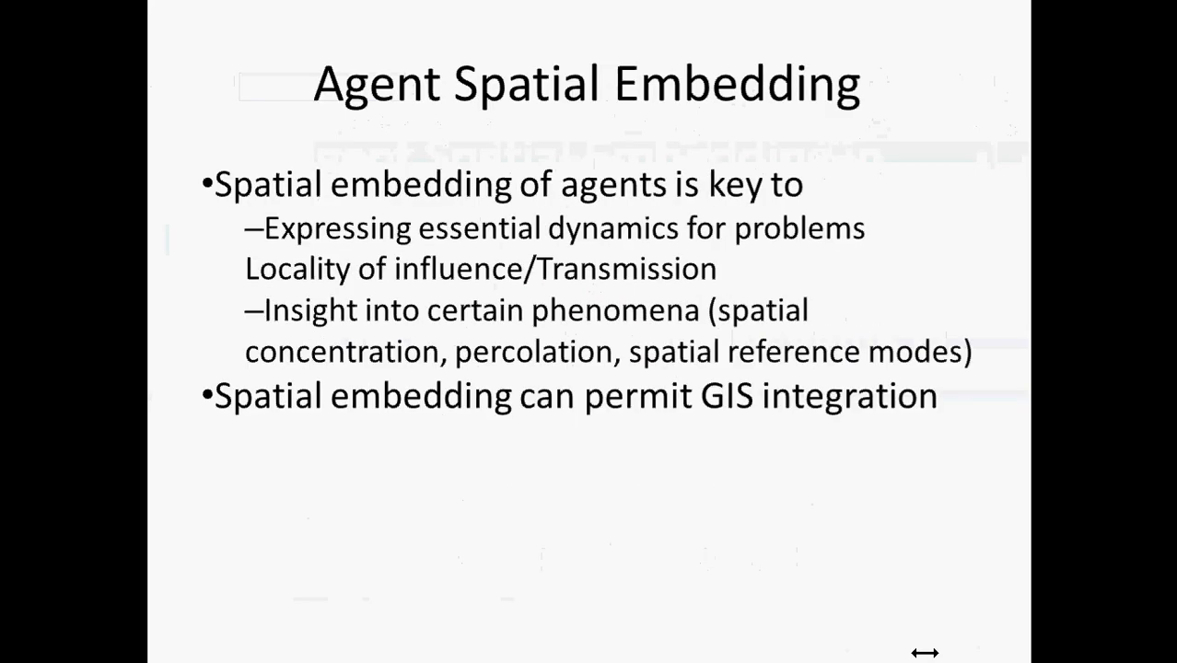
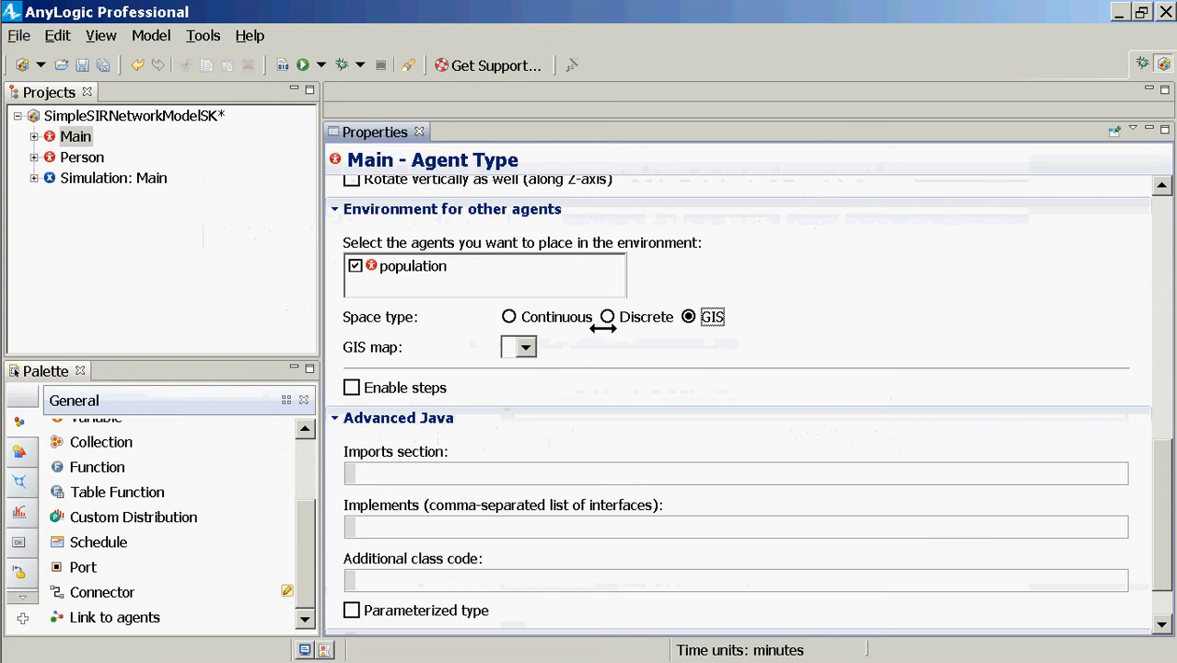
Step: Set the space type of Main's environment for other agents to Discrete
click(607, 316)
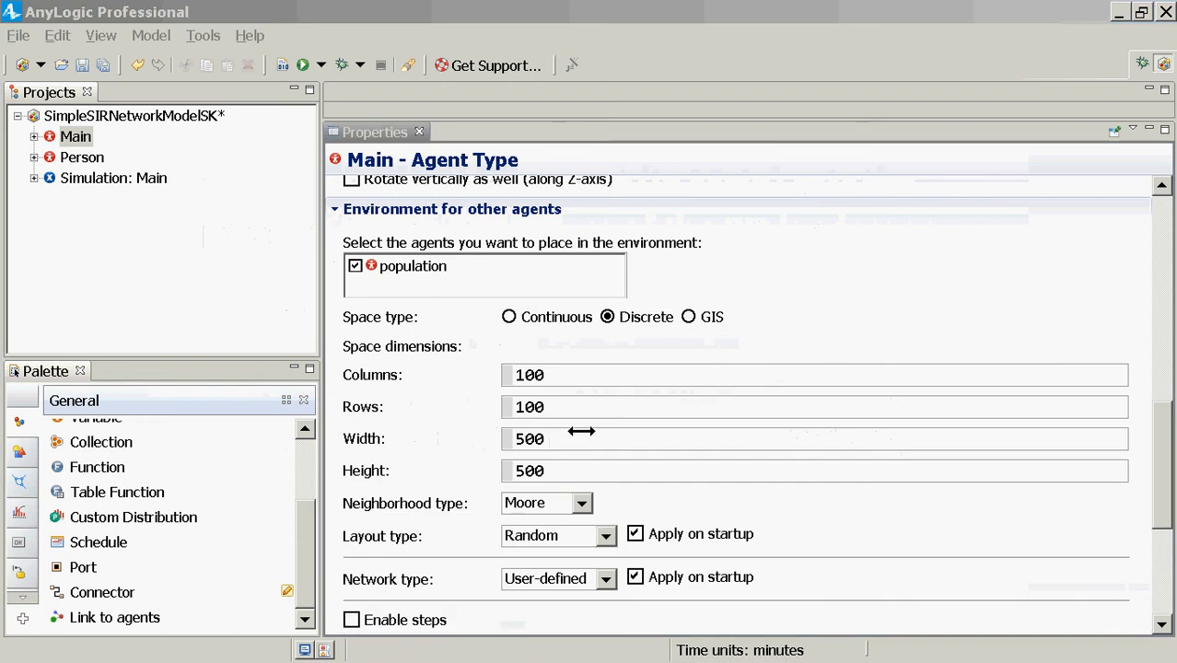
Step: Return to the slide show and advance past the Lecture Outline to the By Comparison: Discrete Environment slide
key(alt+Tab)
key(alt+Tab)
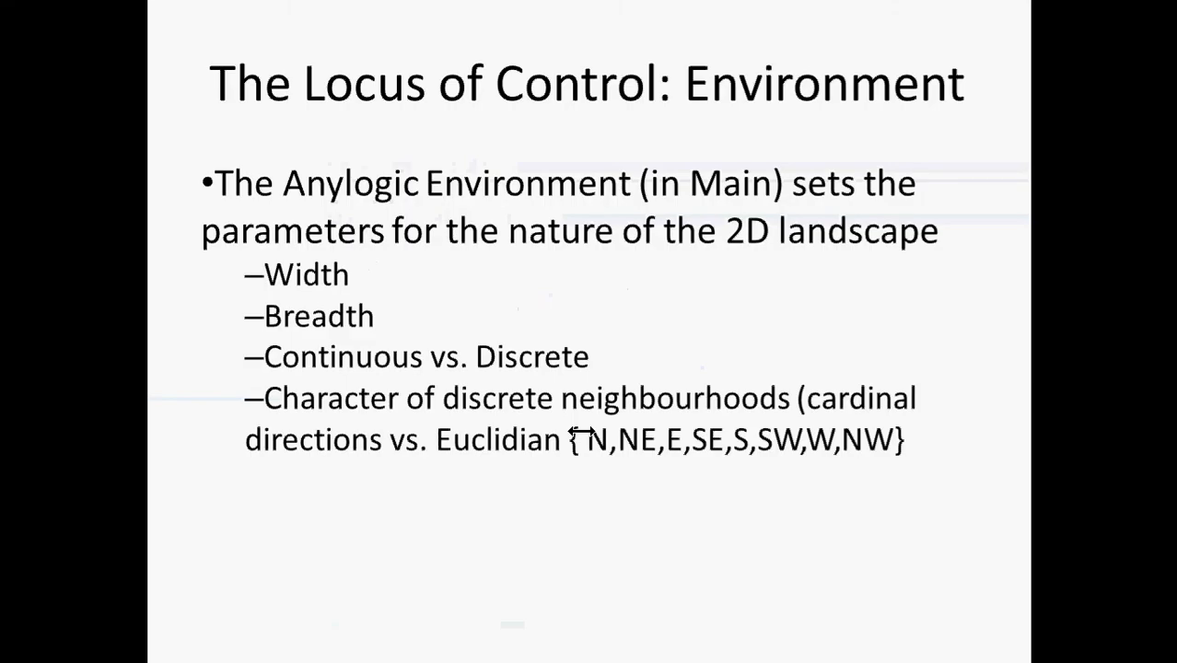
key(Right)
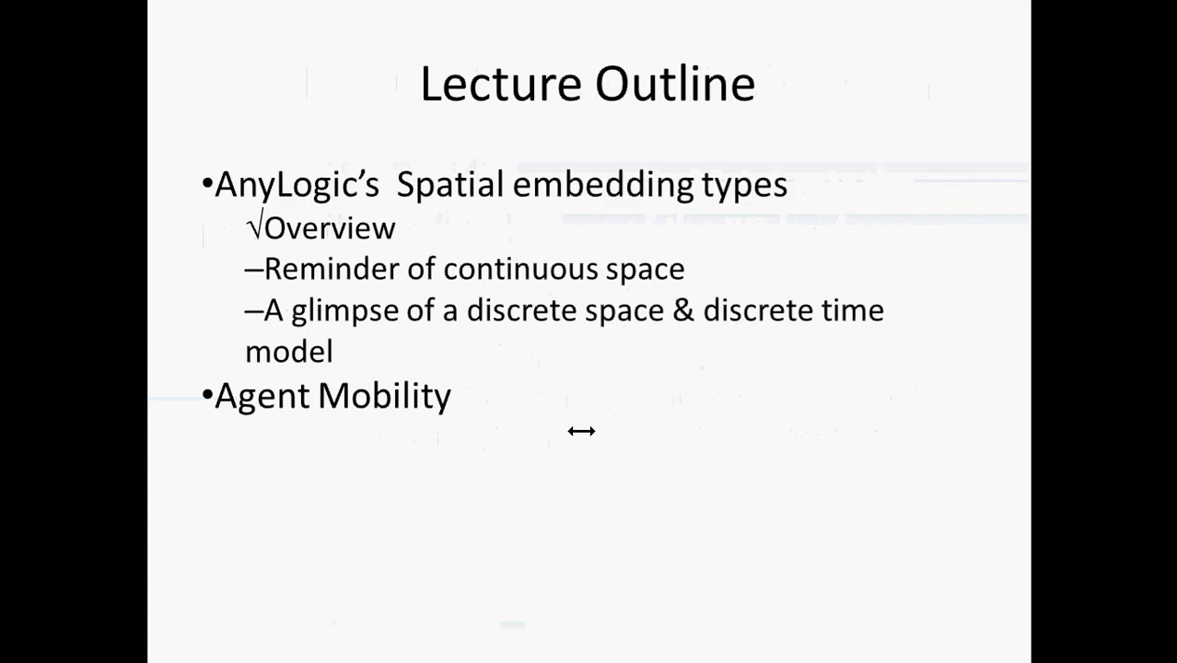
key(Right)
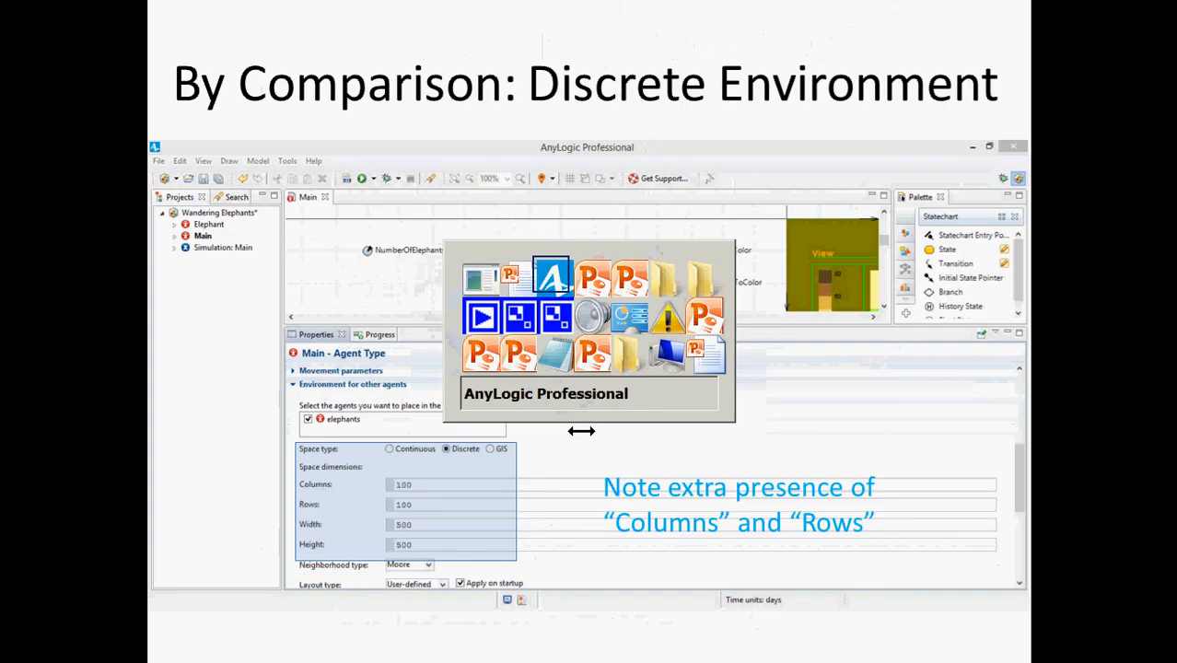
Step: Switch back to AnyLogic and save the SimpleSIRNetworkModelSK model
key(alt+Tab)
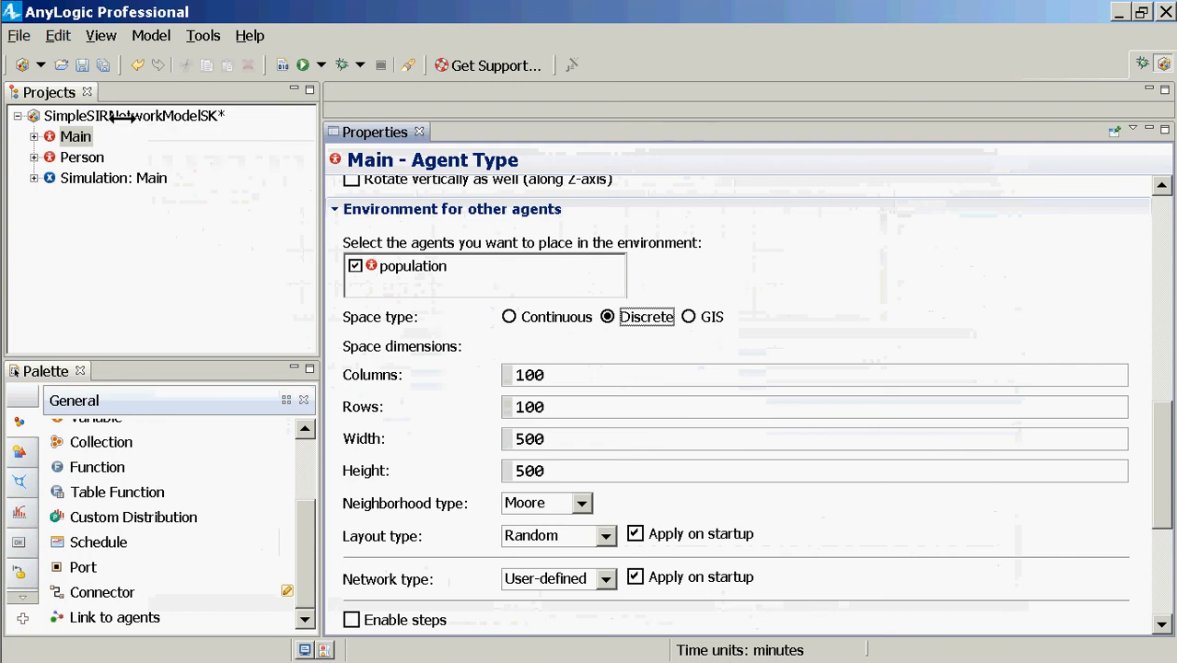
key(ctrl+s)
Step: Open the model file ContinuousTimeSchellingSegregation.alp from its folder within AnyLogic7Examples
click(18, 35)
click(37, 82)
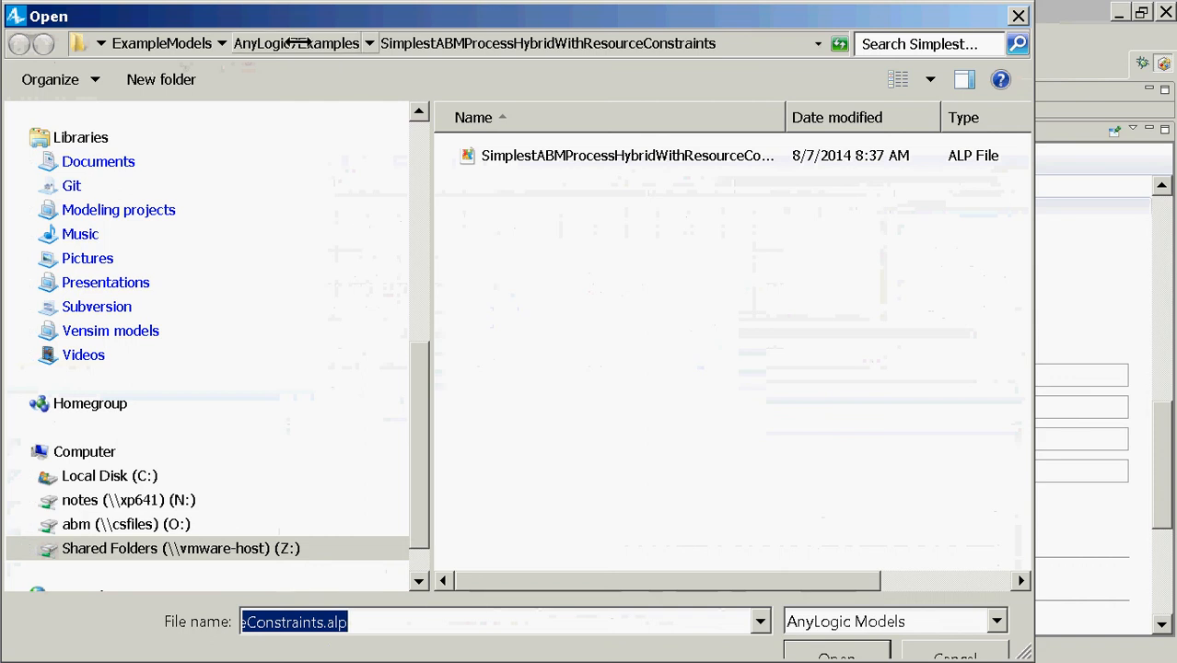
click(295, 44)
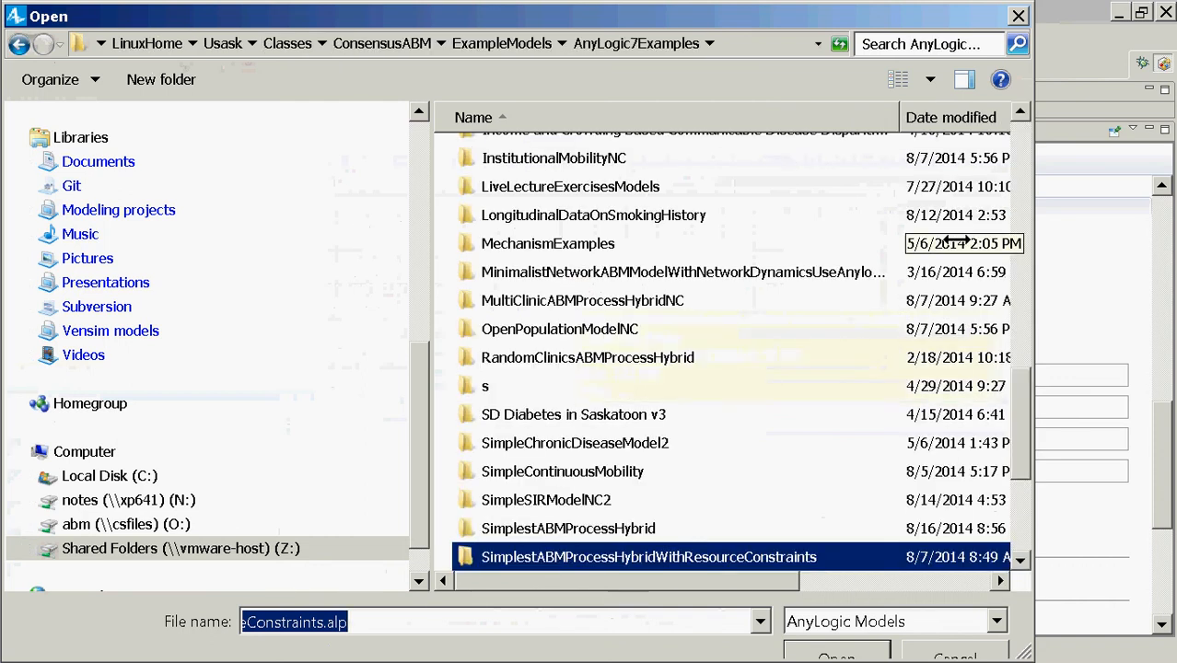
scroll(953, 243, up, 15)
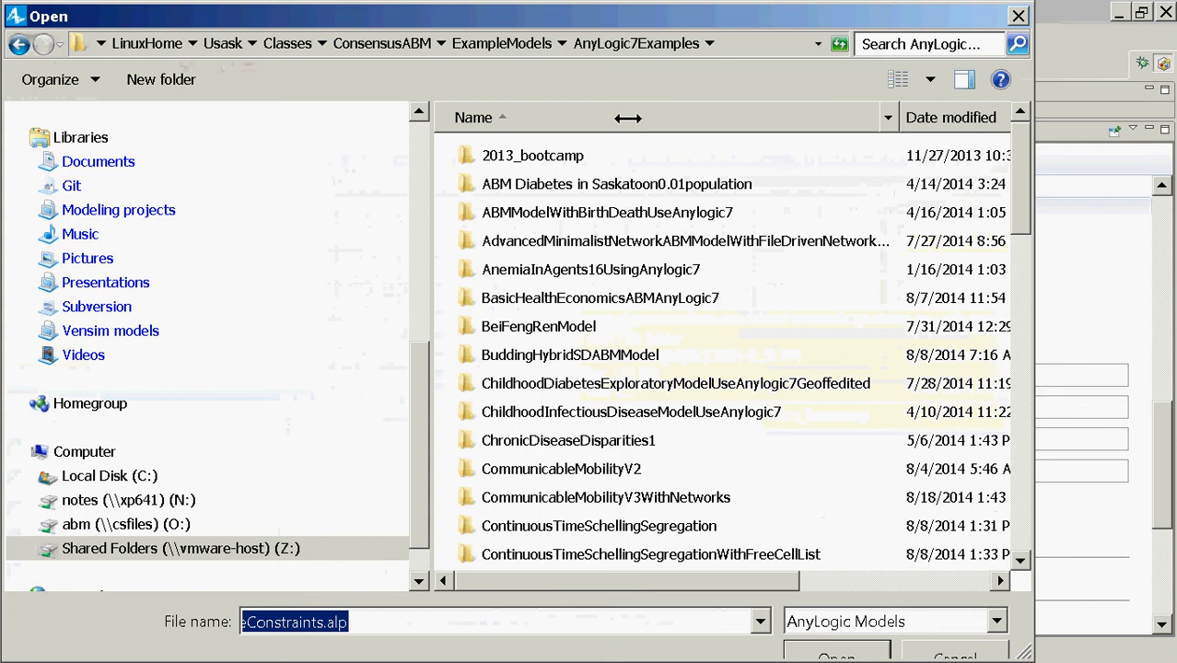
click(561, 526)
scroll(566, 526, down, 3)
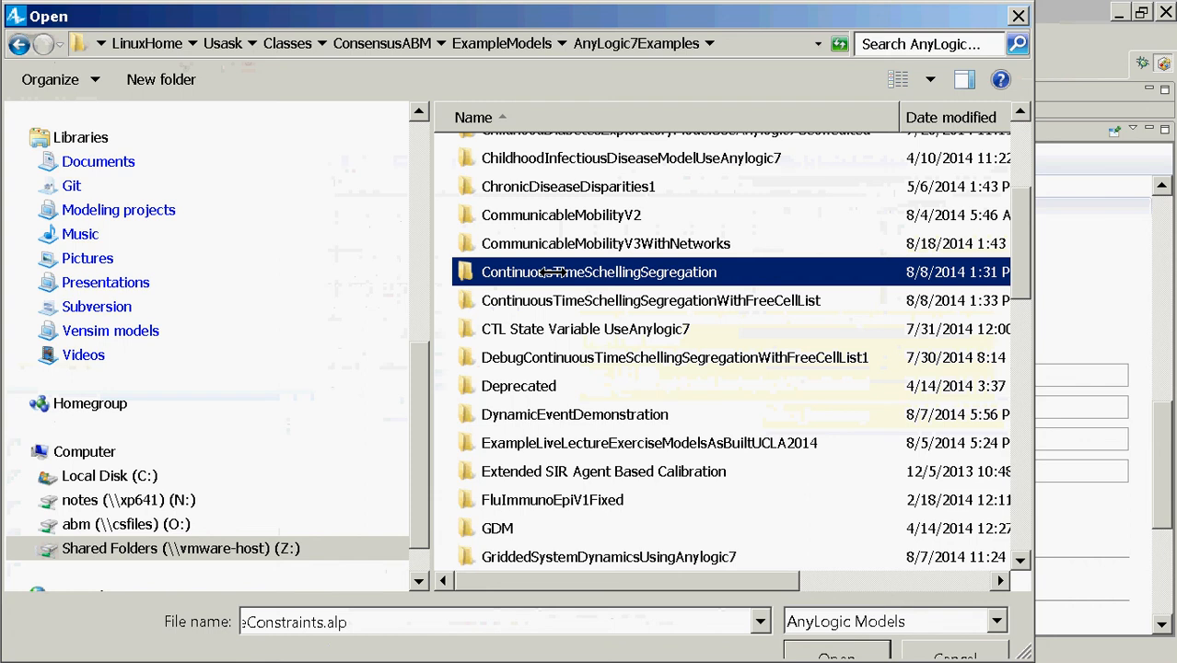
scroll(552, 272, up, 2)
scroll(552, 272, down, 2)
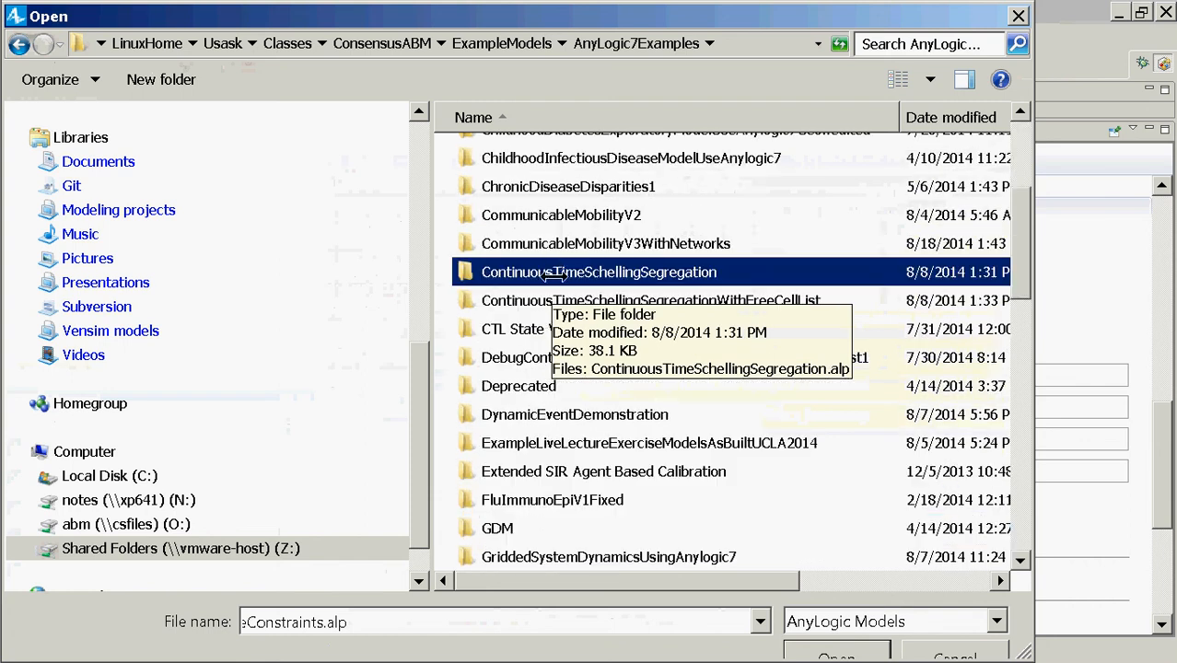
double_click(550, 272)
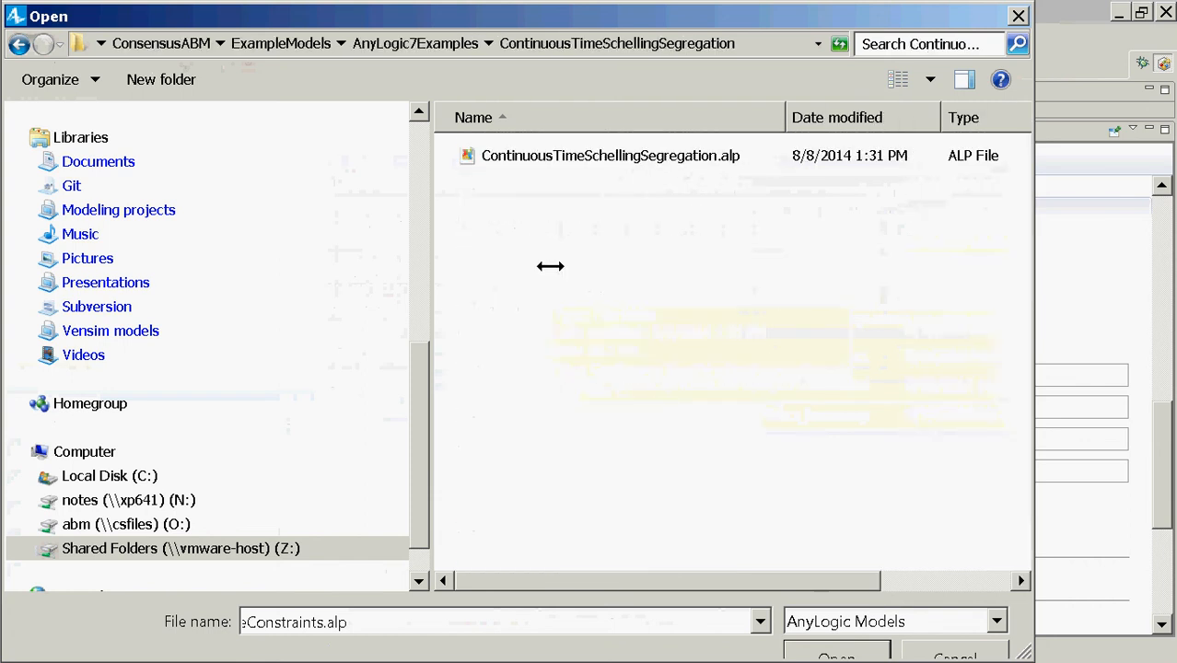
double_click(523, 155)
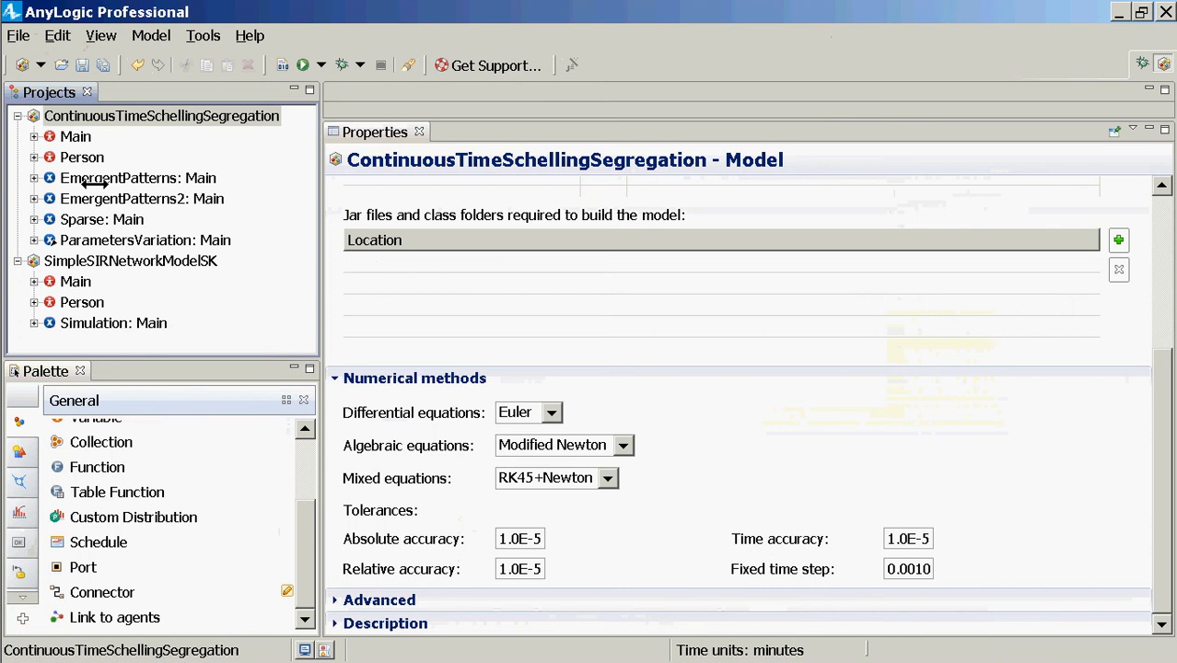
Step: Open the Main diagram of ContinuousTimeSchellingSegregation and run the EmergentPatterns experiment, magnifying the agent grid
double_click(75, 135)
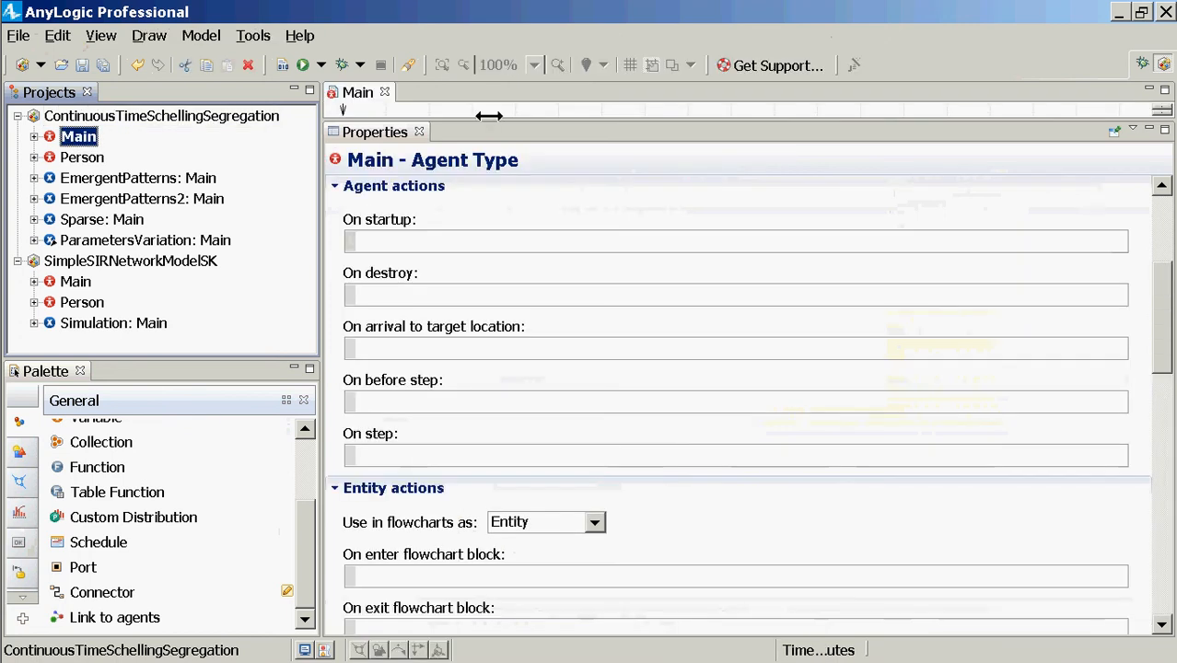
drag(481, 119, 482, 412)
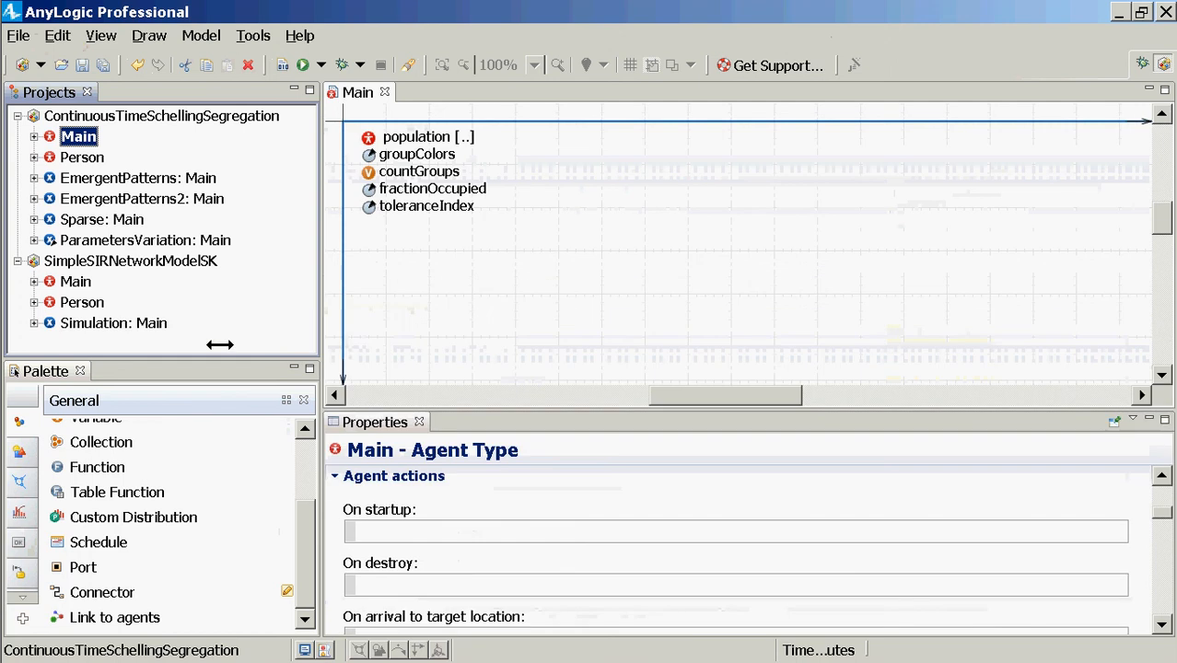
right_click(117, 181)
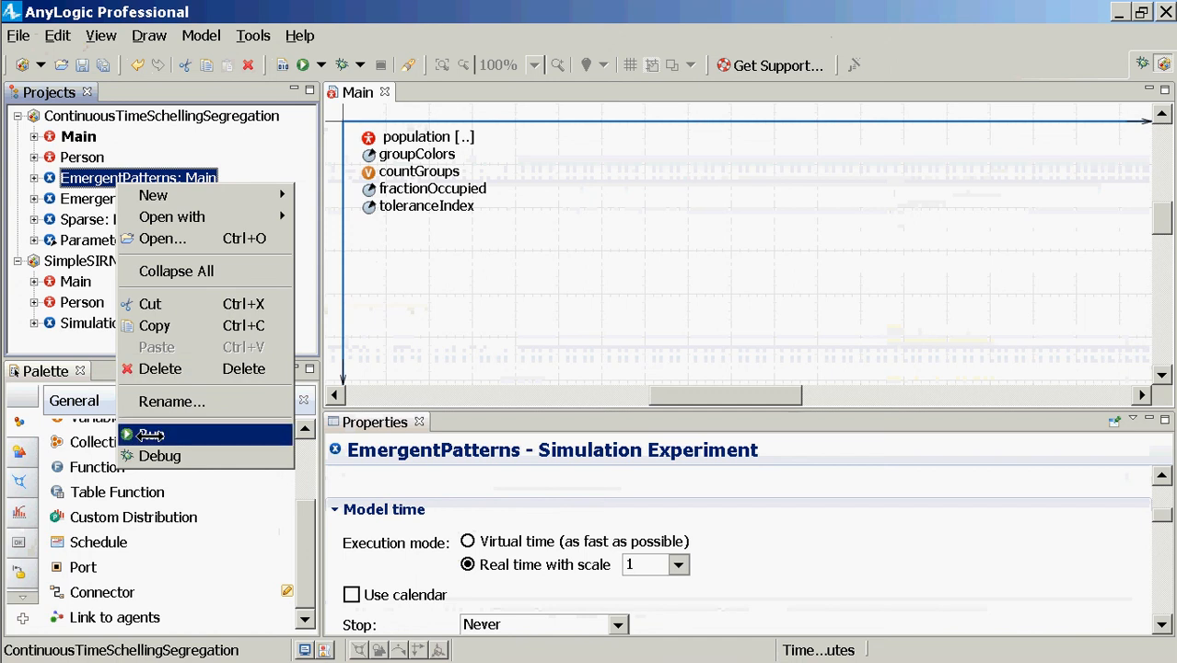
click(138, 433)
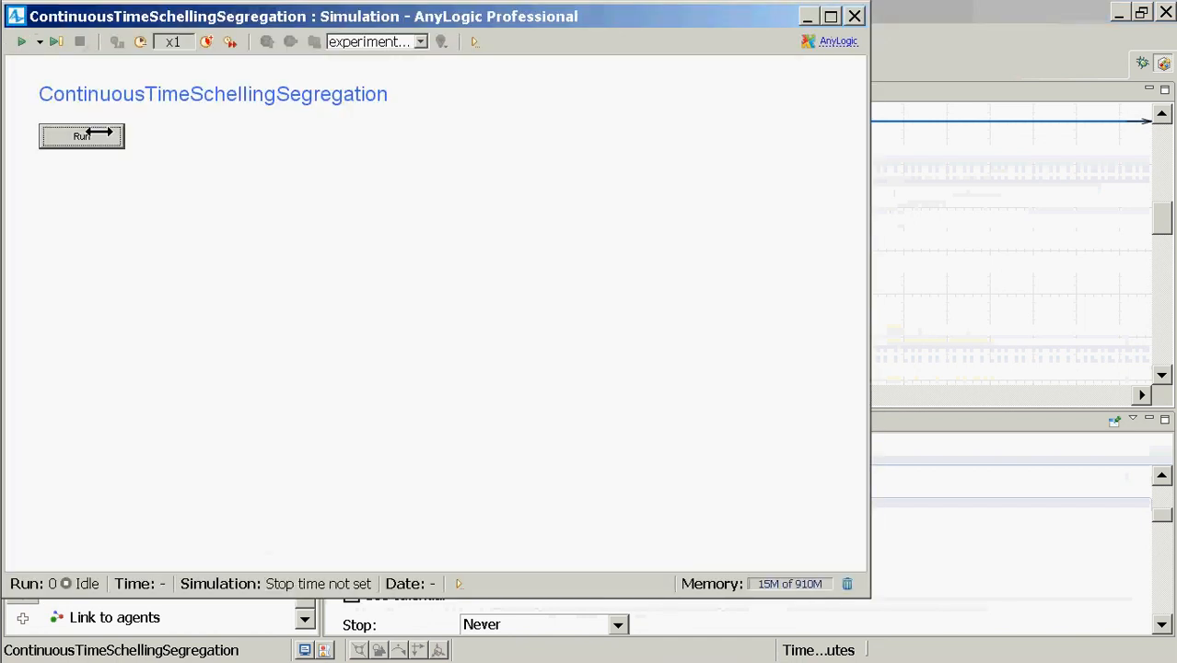
click(86, 131)
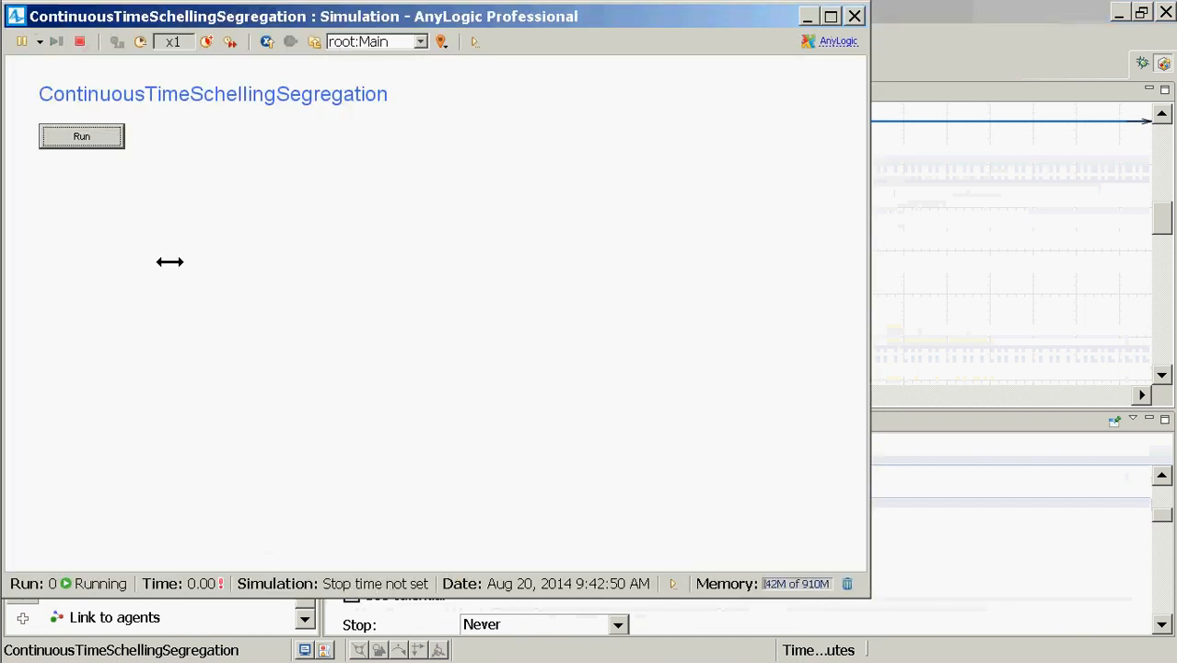
scroll(735, 332, up, 5)
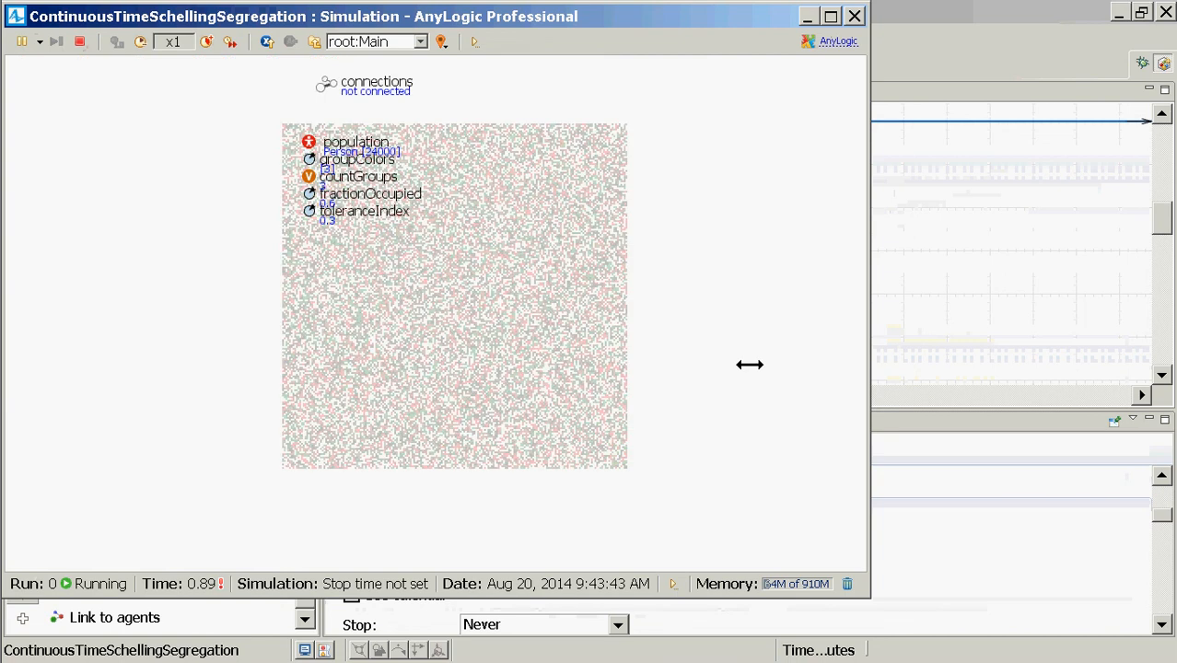
scroll(554, 243, up, 3)
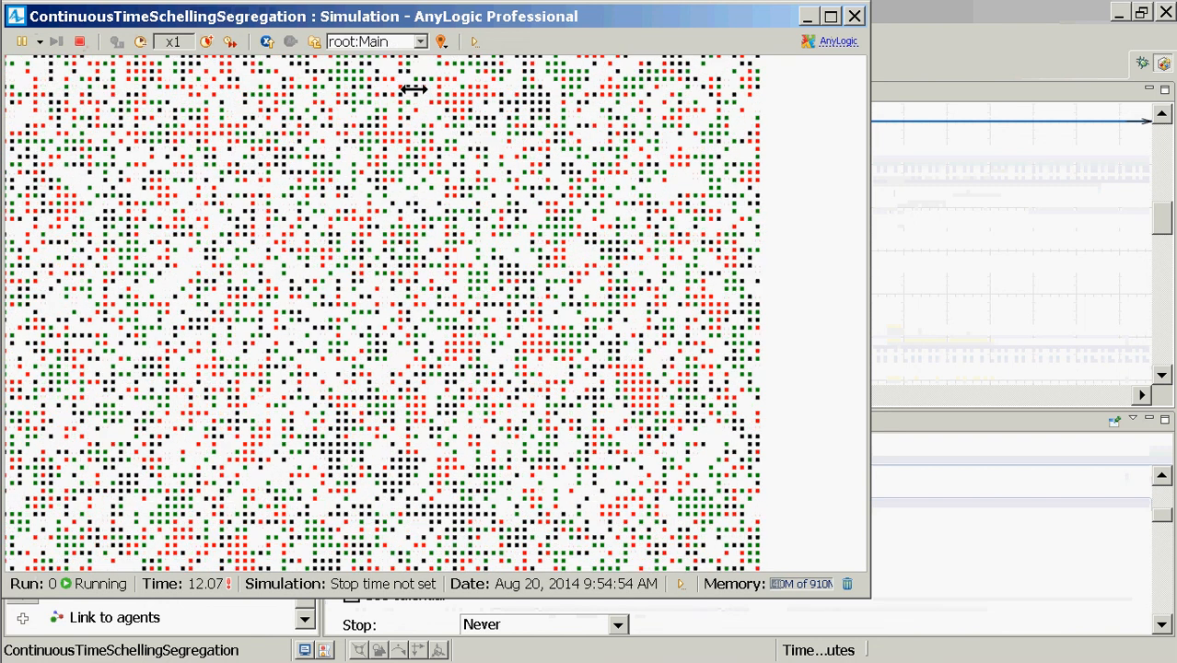
Step: Raise the running simulation's speed to x5 and close the simulation window after returning to the experiment page
click(382, 41)
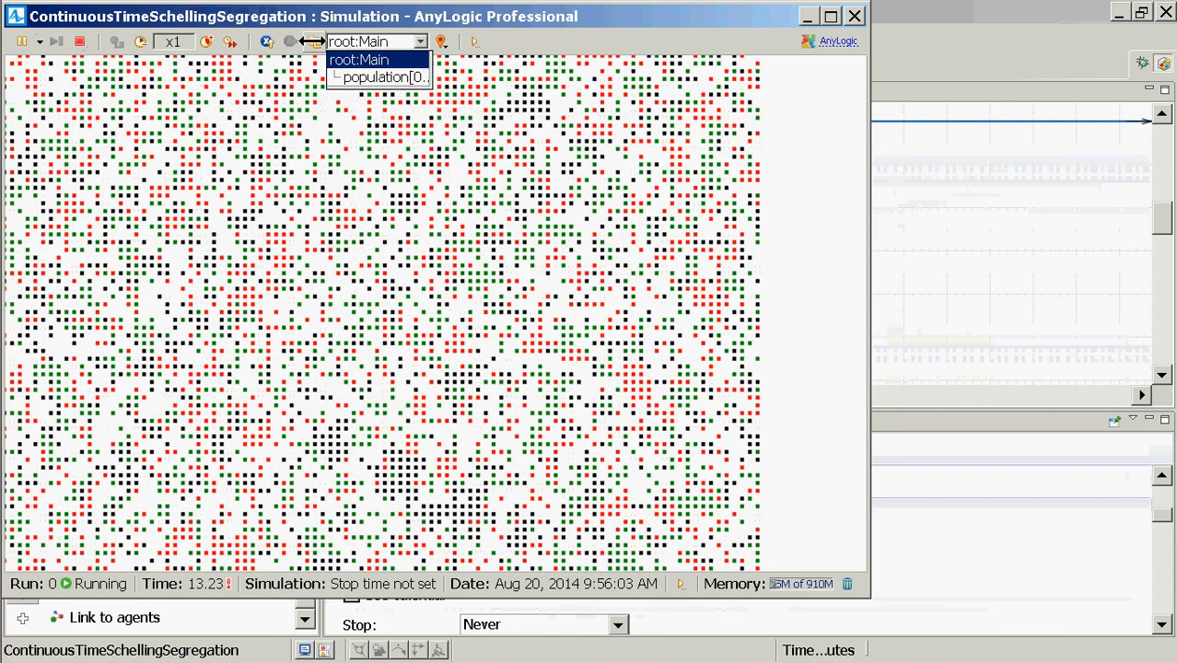
click(227, 42)
click(226, 41)
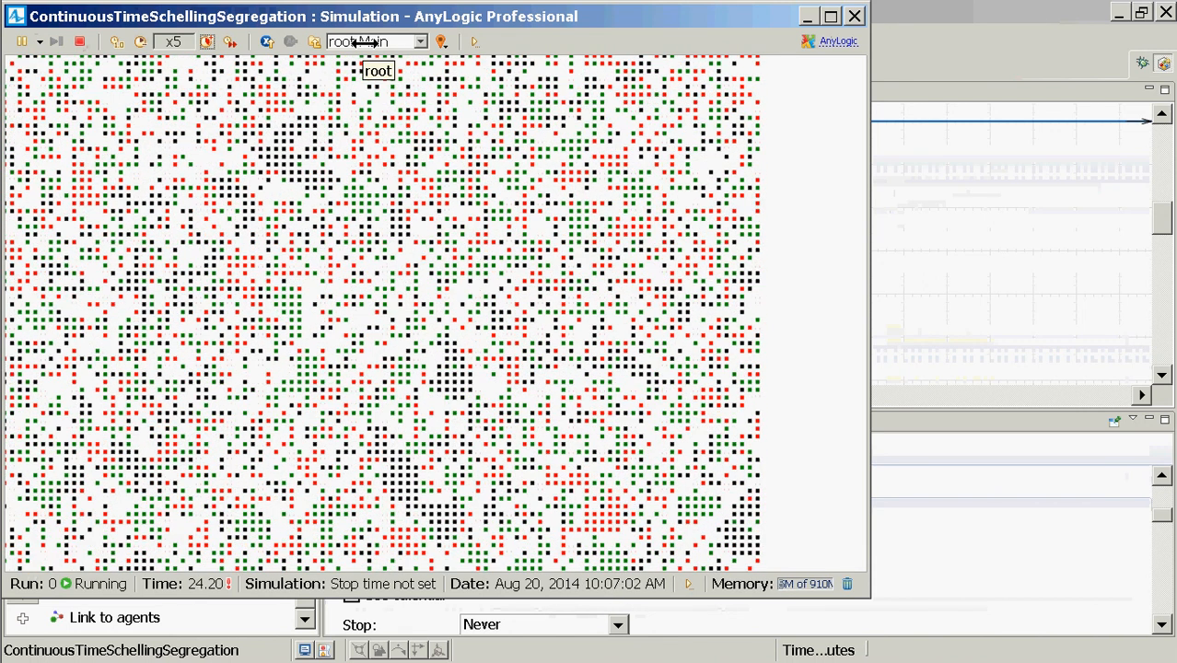
click(314, 42)
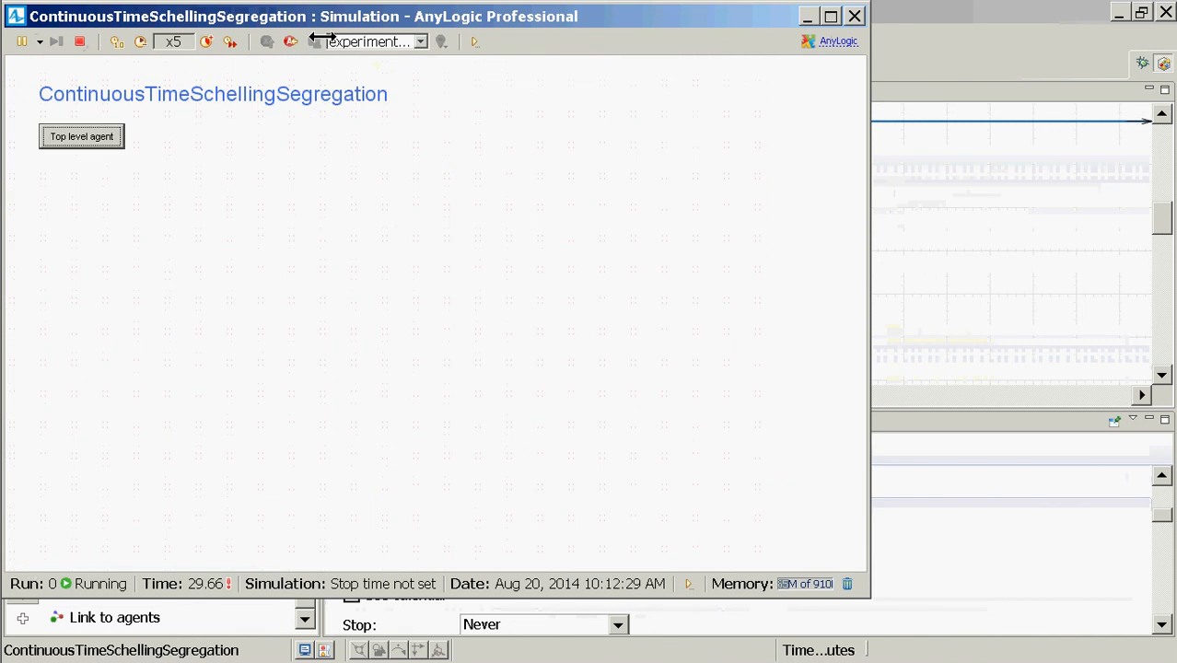
click(853, 16)
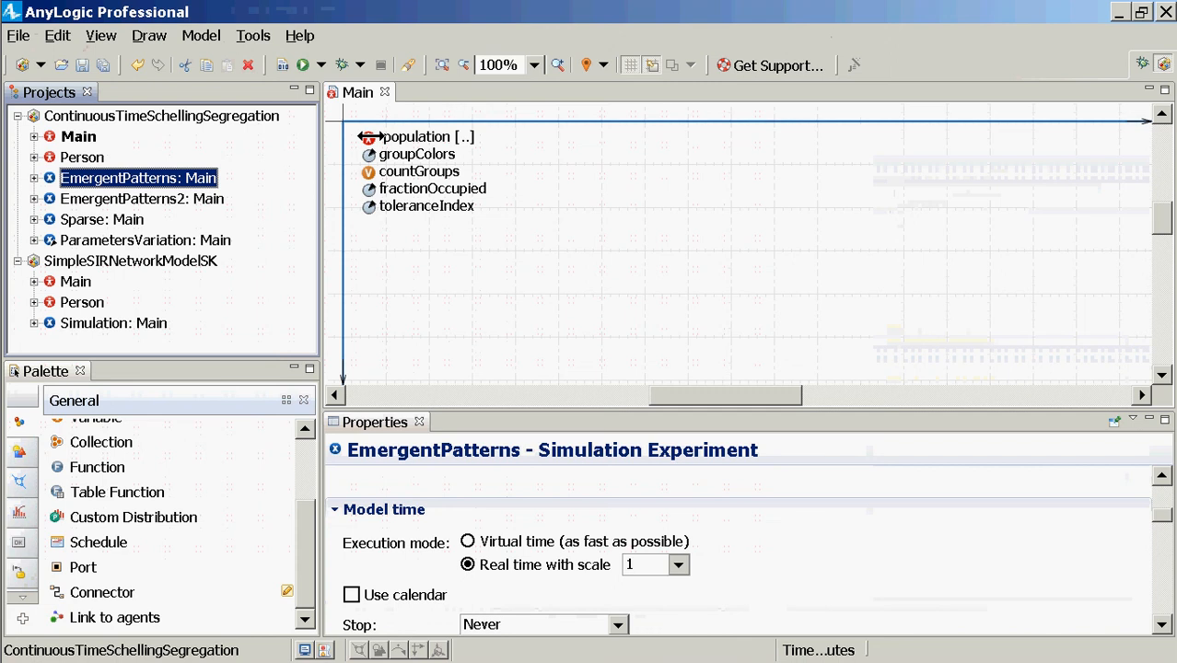
Step: Examine the discrete space settings of the Schelling model's Main and the available neighborhood types
click(78, 136)
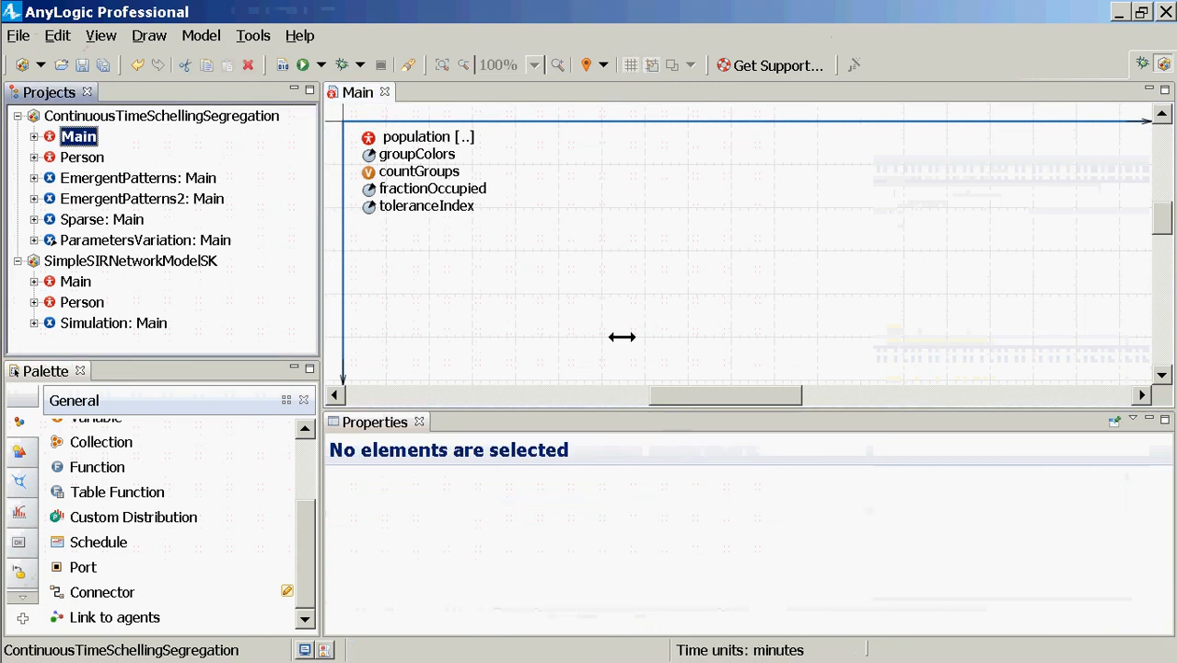
drag(794, 401, 688, 182)
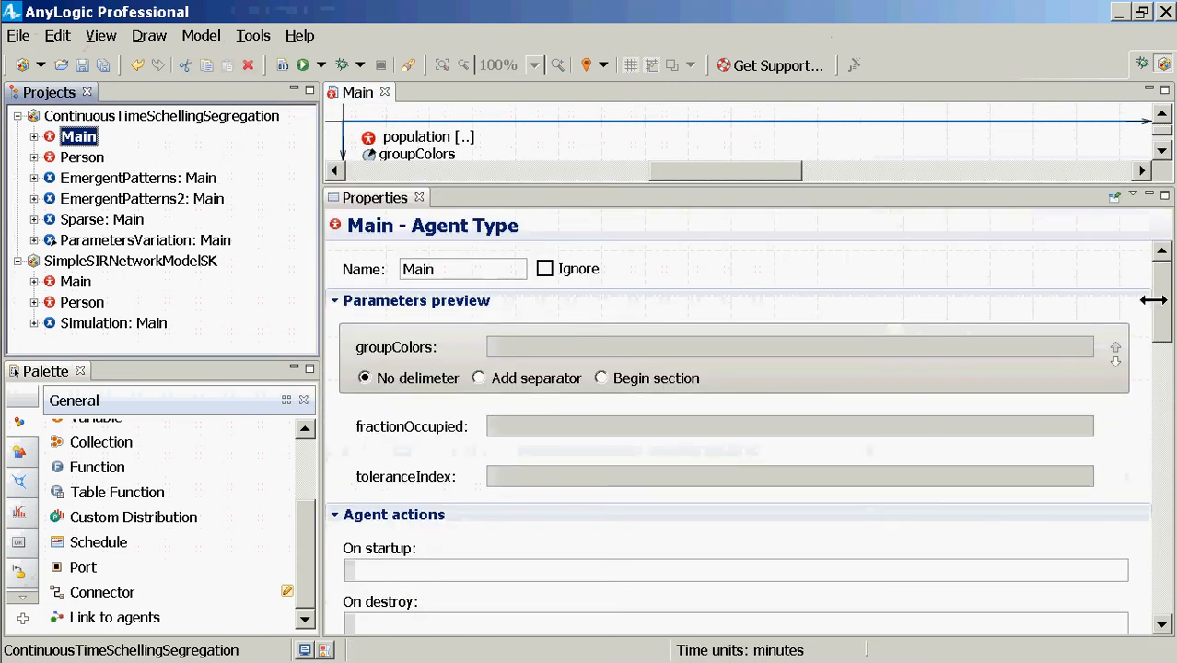
drag(1162, 295, 1156, 513)
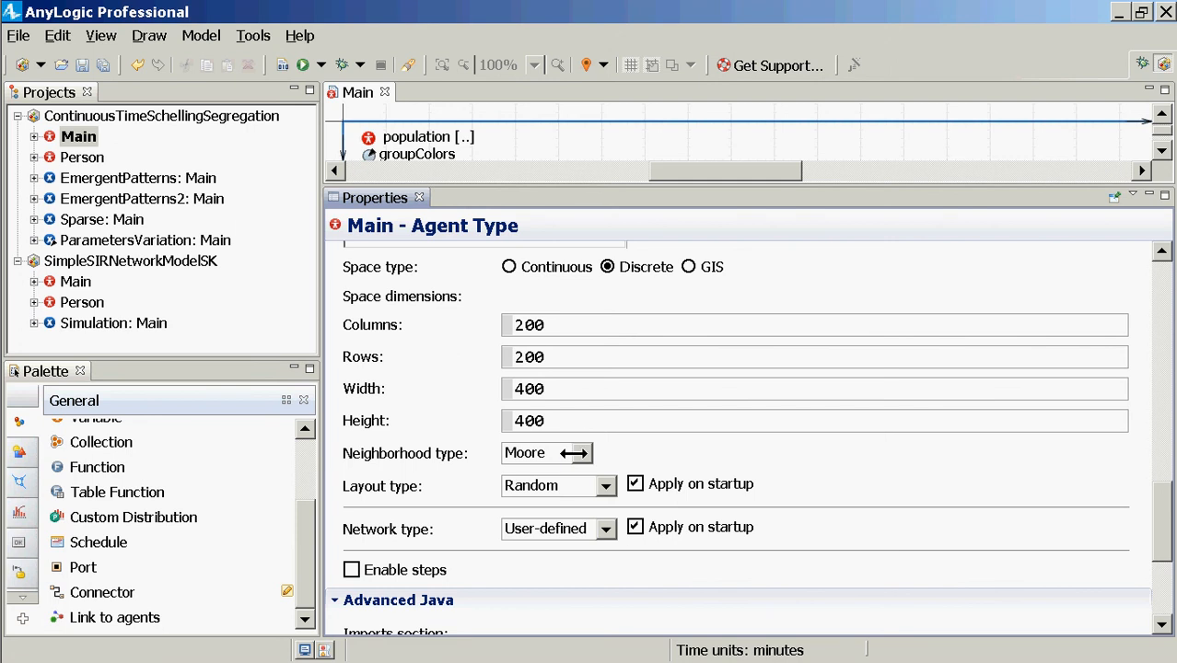
click(578, 453)
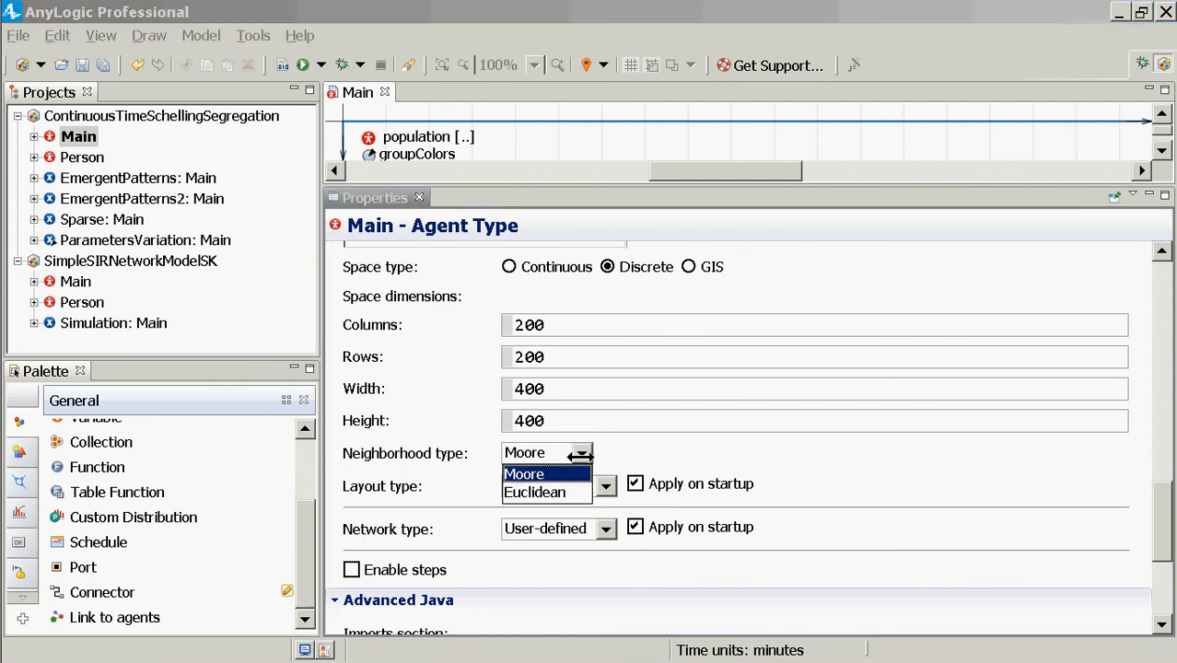
click(578, 453)
Step: Switch to the PowerPoint slide show and advance through the Game of Life slides to Cell Update Logic
key(alt+Tab)
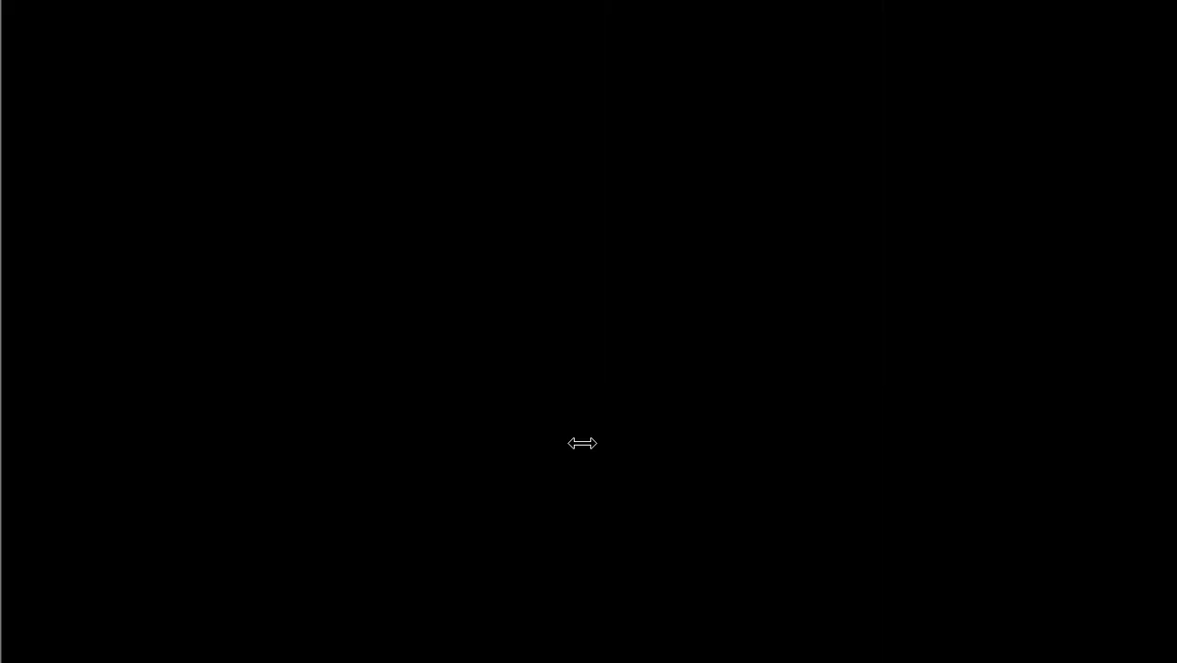
key(Right)
key(Right)
key(Right)
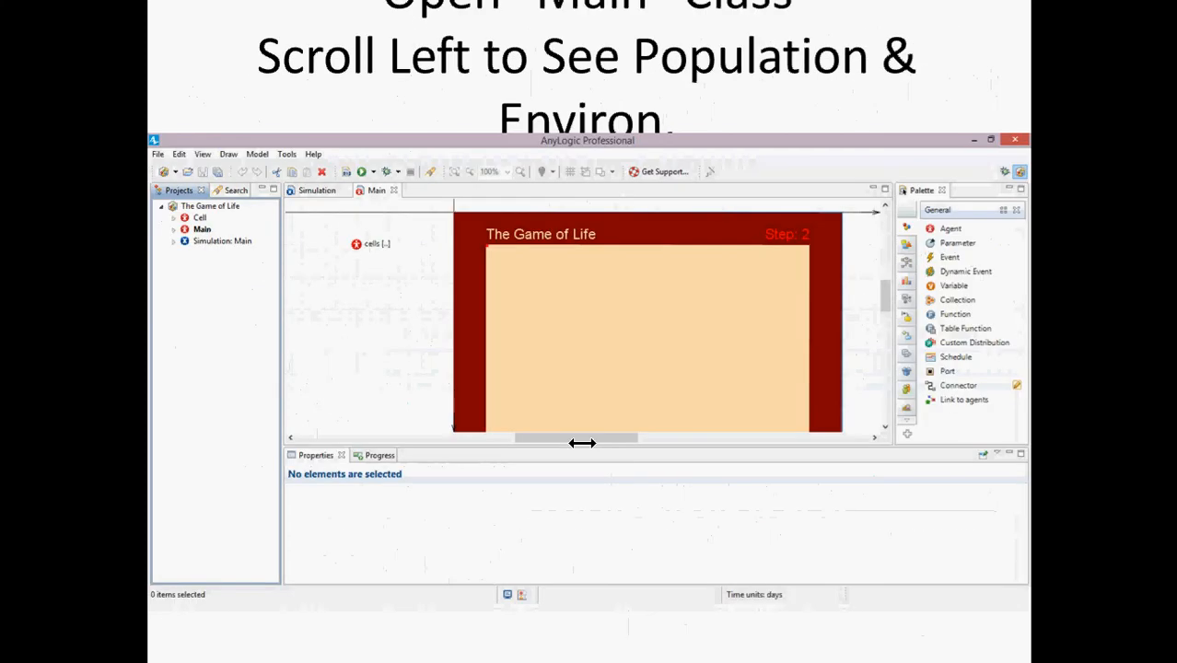
key(Right)
key(Right)
key(Right)
key(Right)
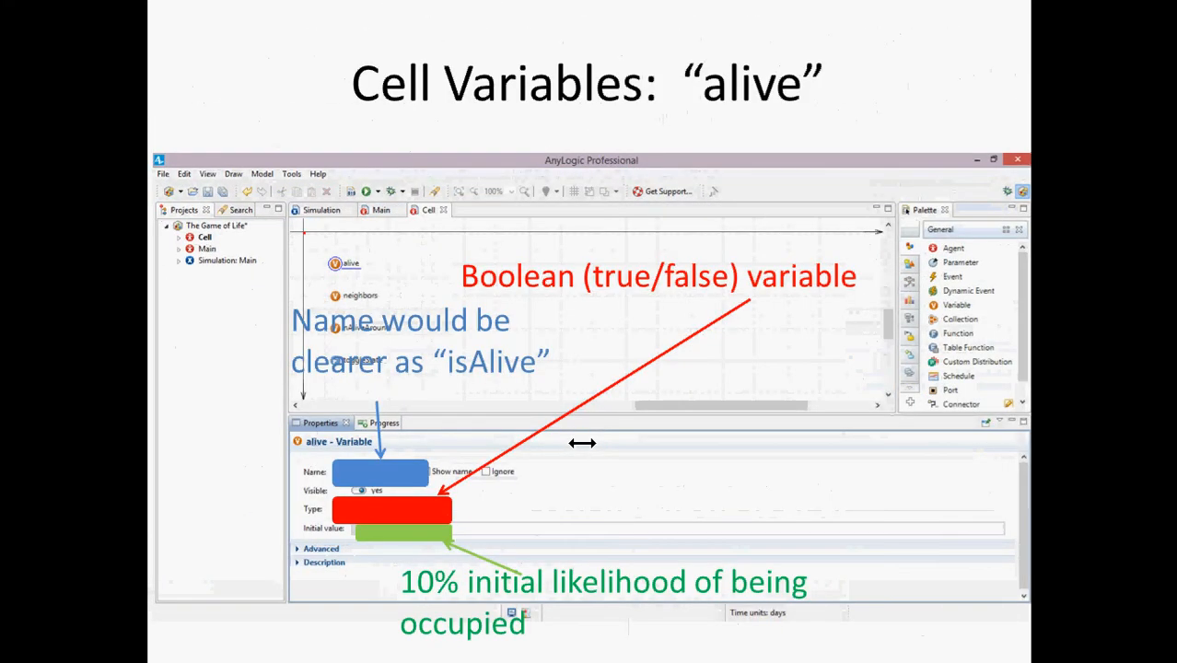
key(Right)
key(Right)
key(Right)
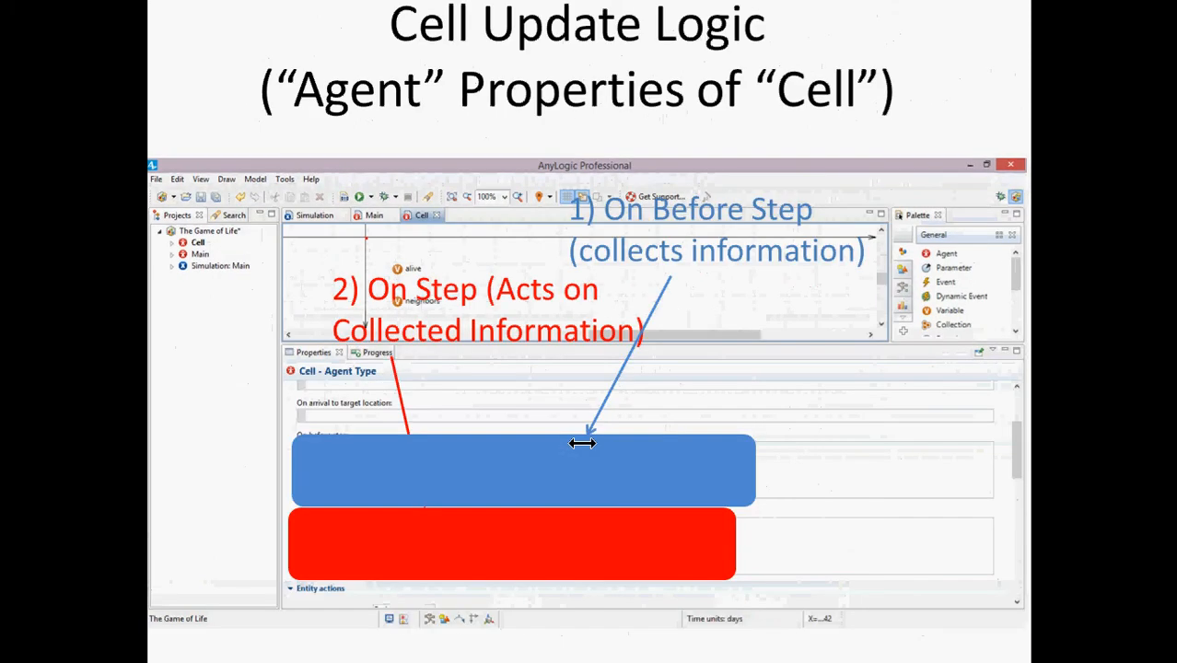
Step: Switch back to AnyLogic and set the neighborhood type of Main's discrete environment to Euclidean
key(alt+Tab)
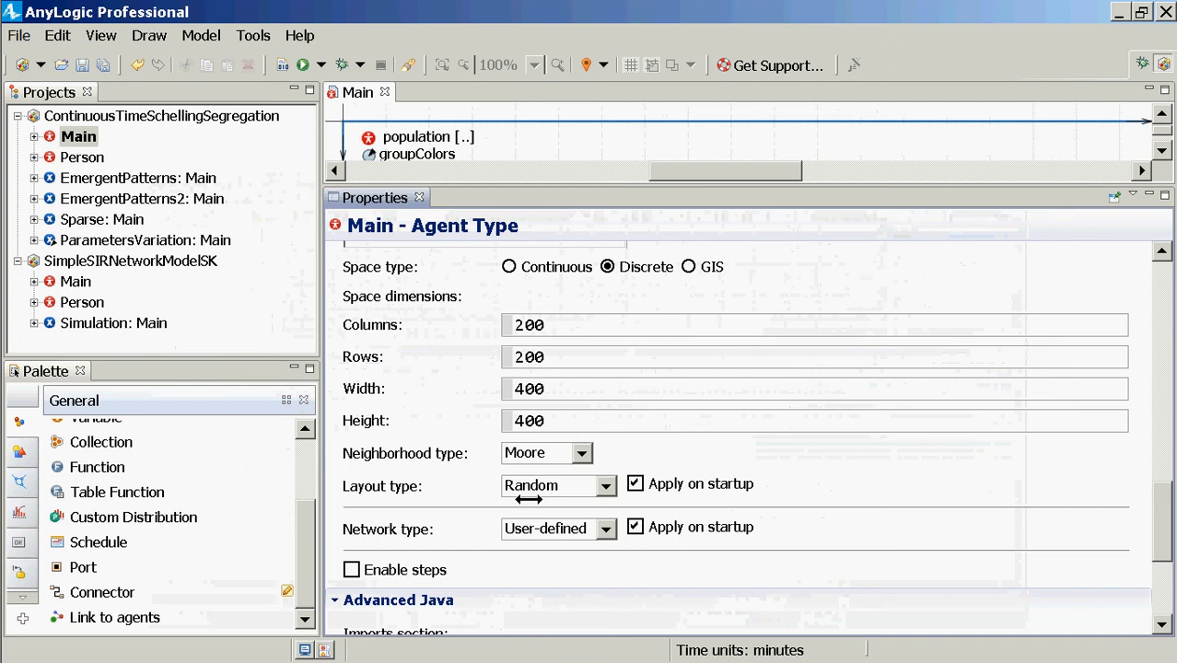
click(541, 452)
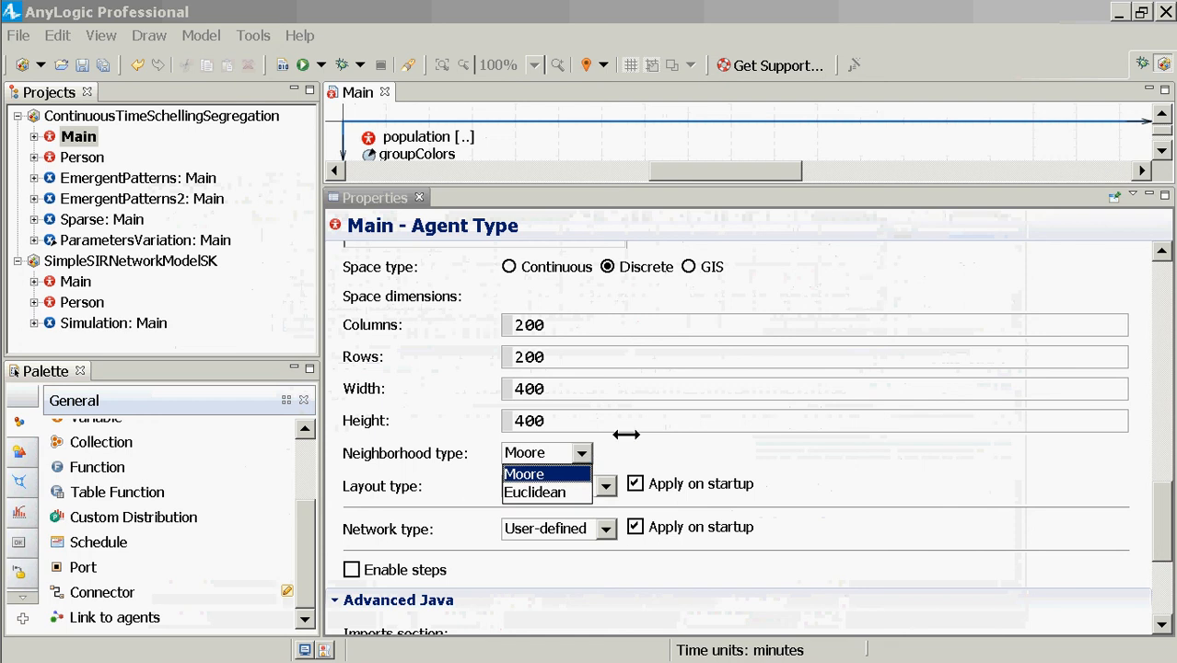
click(574, 470)
click(563, 486)
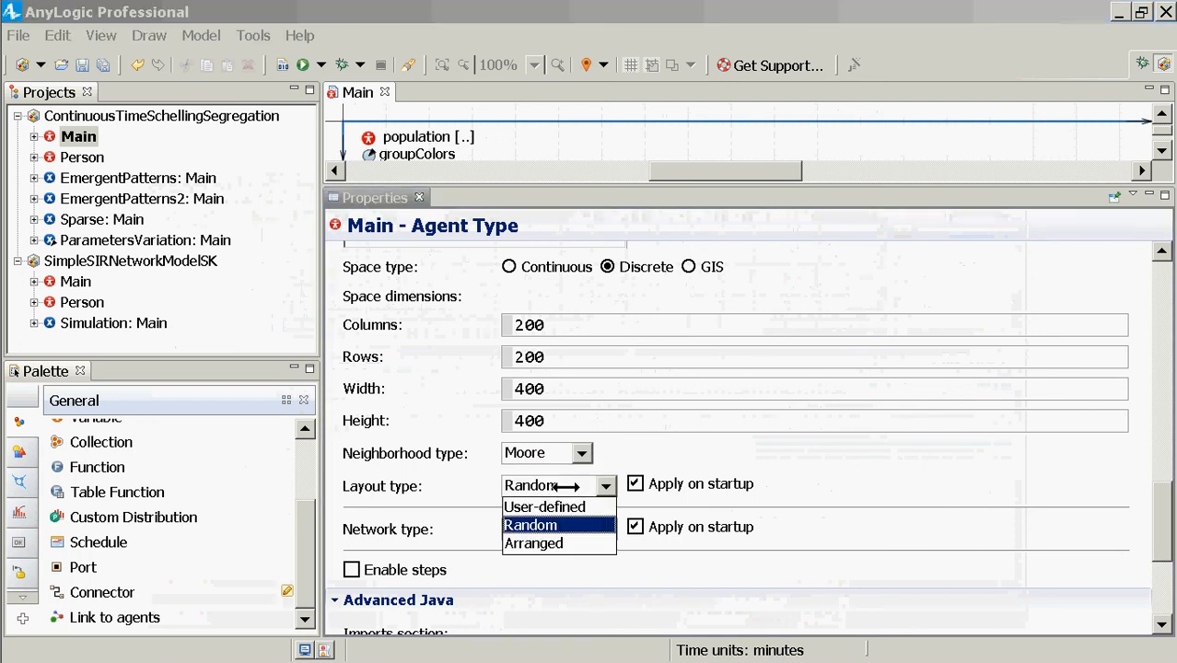
click(547, 476)
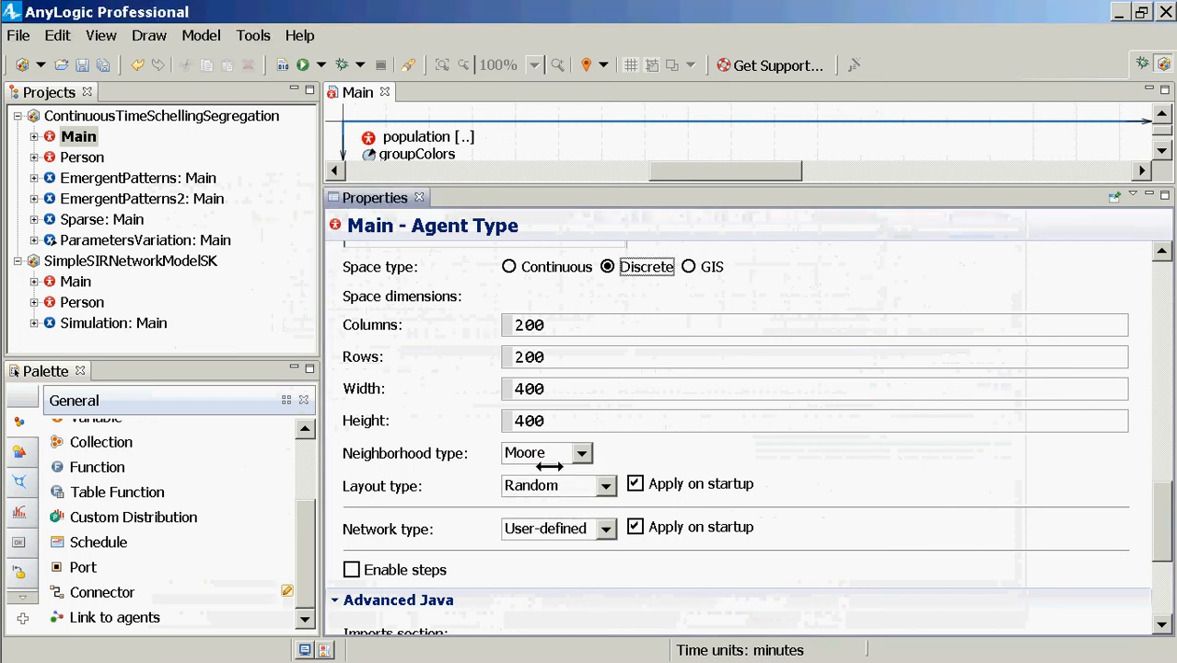
click(549, 454)
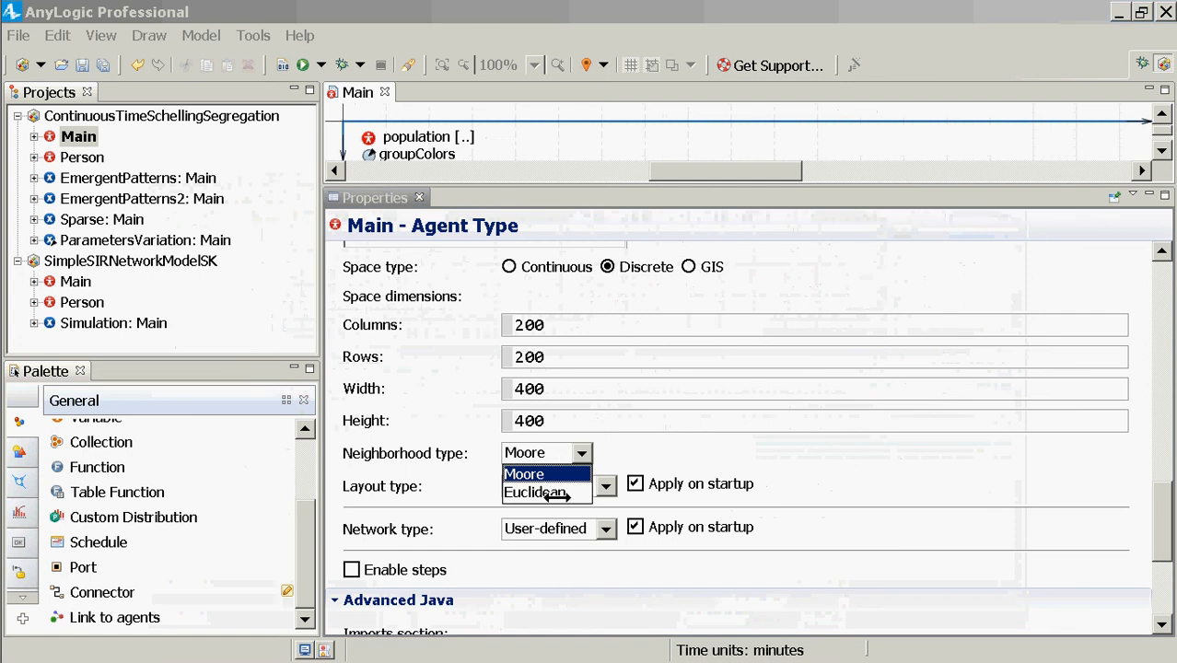
click(539, 491)
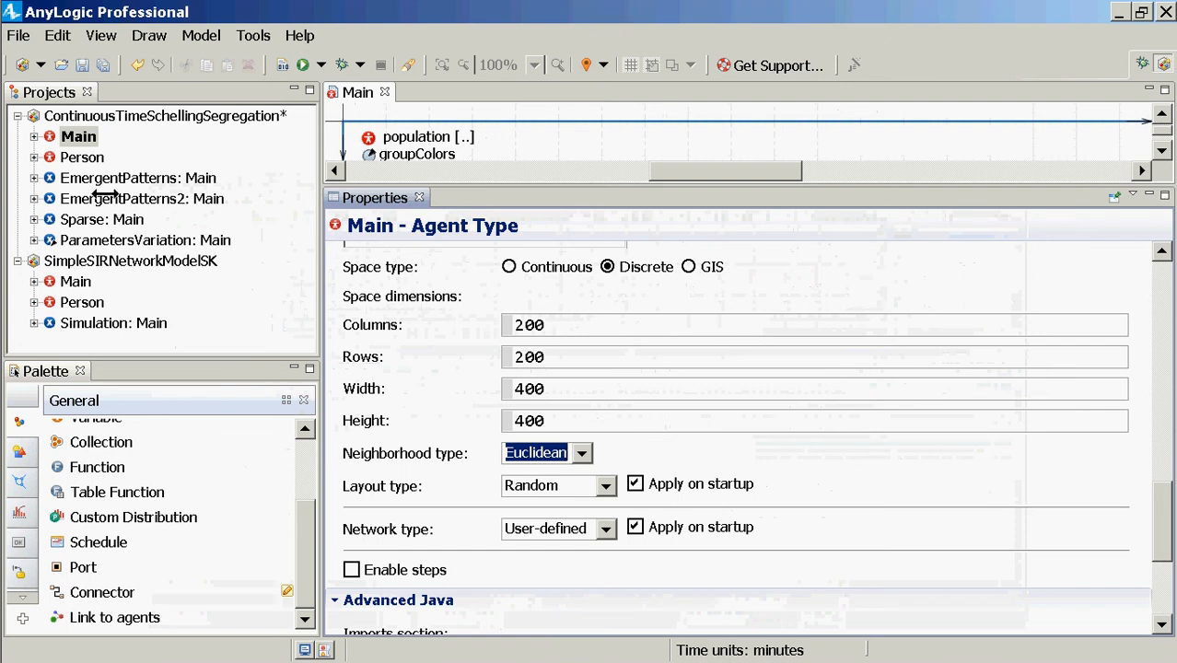
Step: Open the Schelling model's Person agent type and enlarge its diagram area to show movingStatechart
right_click(104, 197)
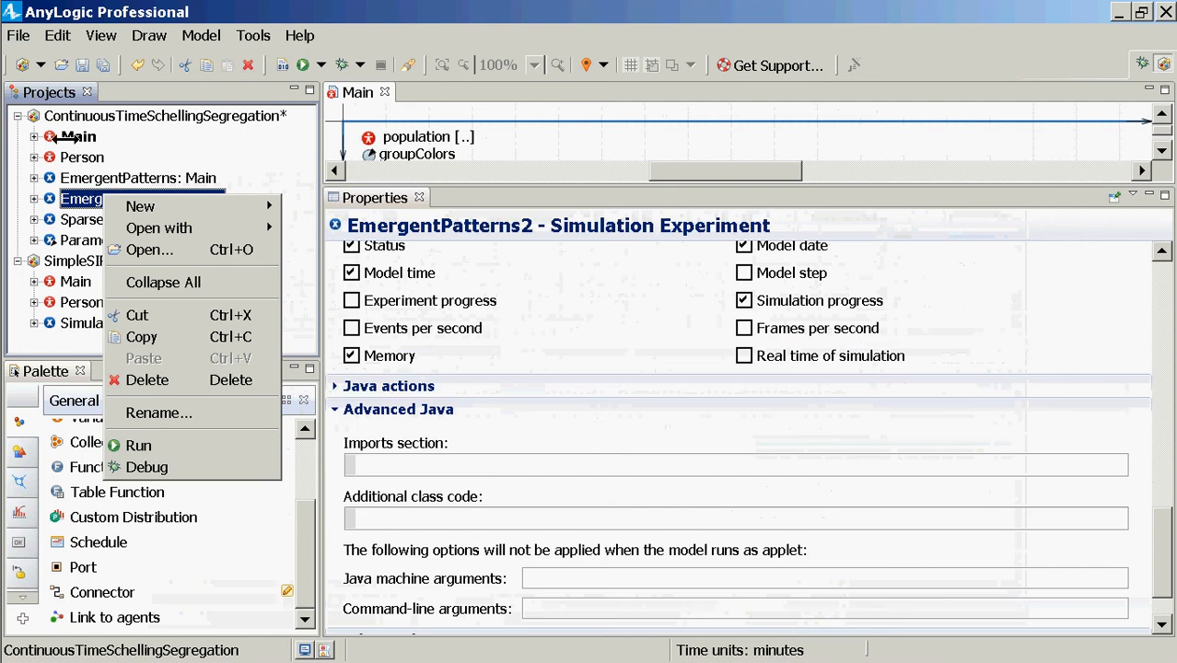
double_click(69, 157)
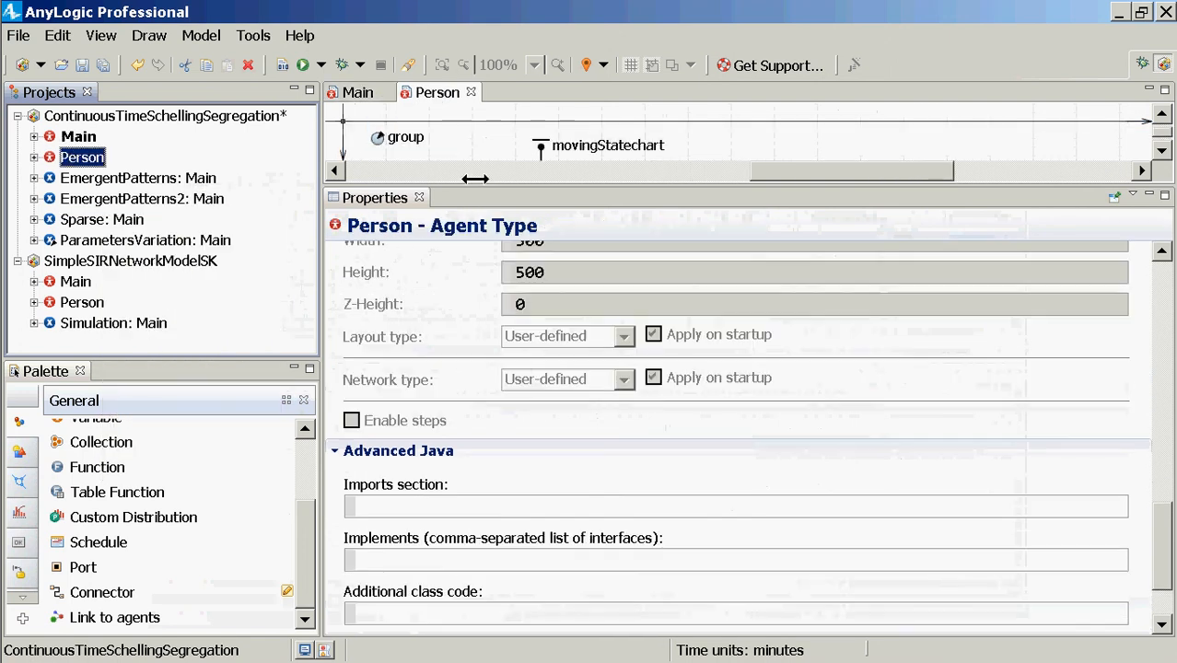
drag(468, 184, 468, 333)
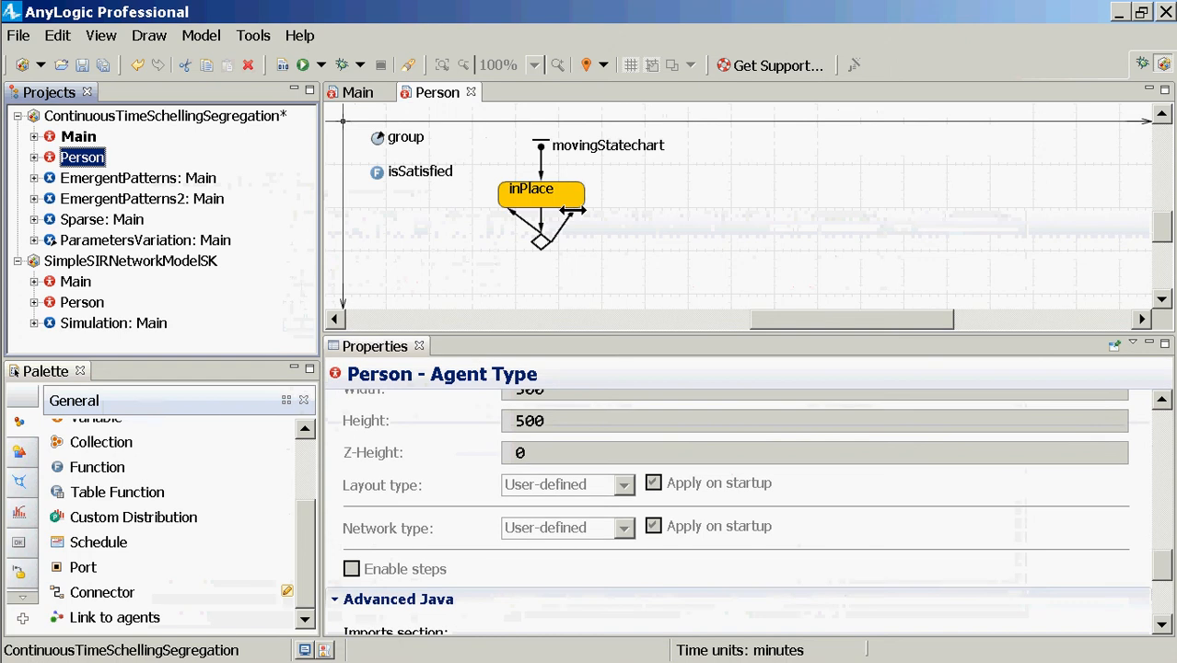
Step: Examine the properties of the inPlace state, the considerMove transition and the condition of transitionRemain in movingStatechart
click(551, 201)
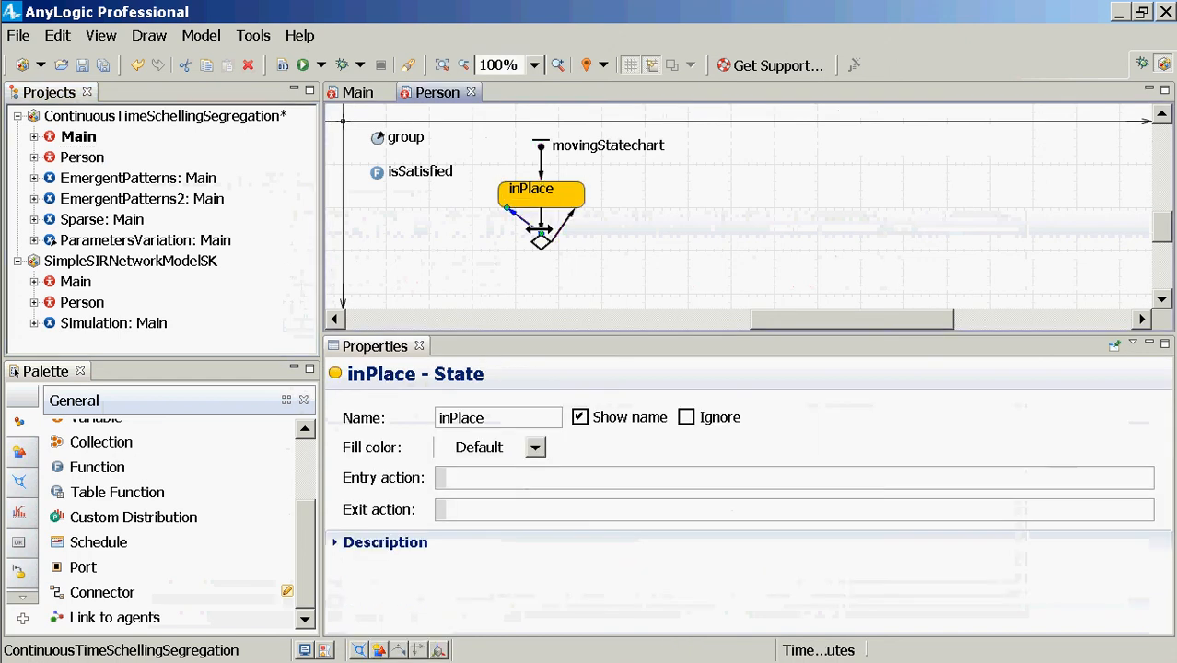
click(545, 223)
click(544, 228)
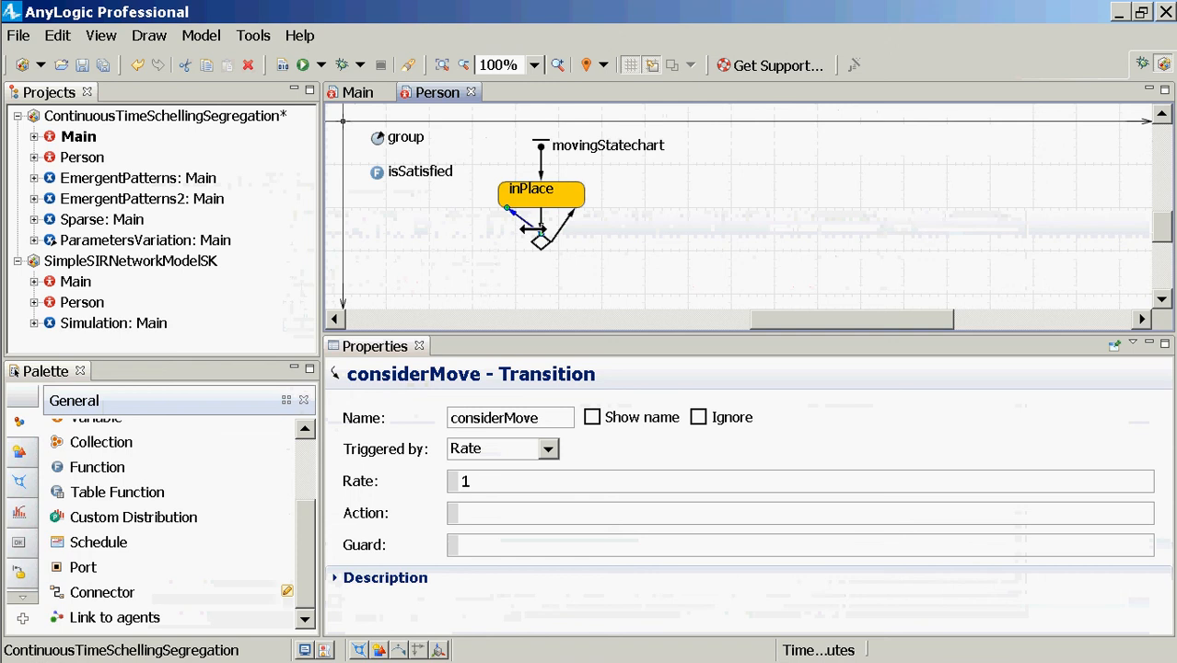
click(538, 231)
drag(613, 499, 456, 499)
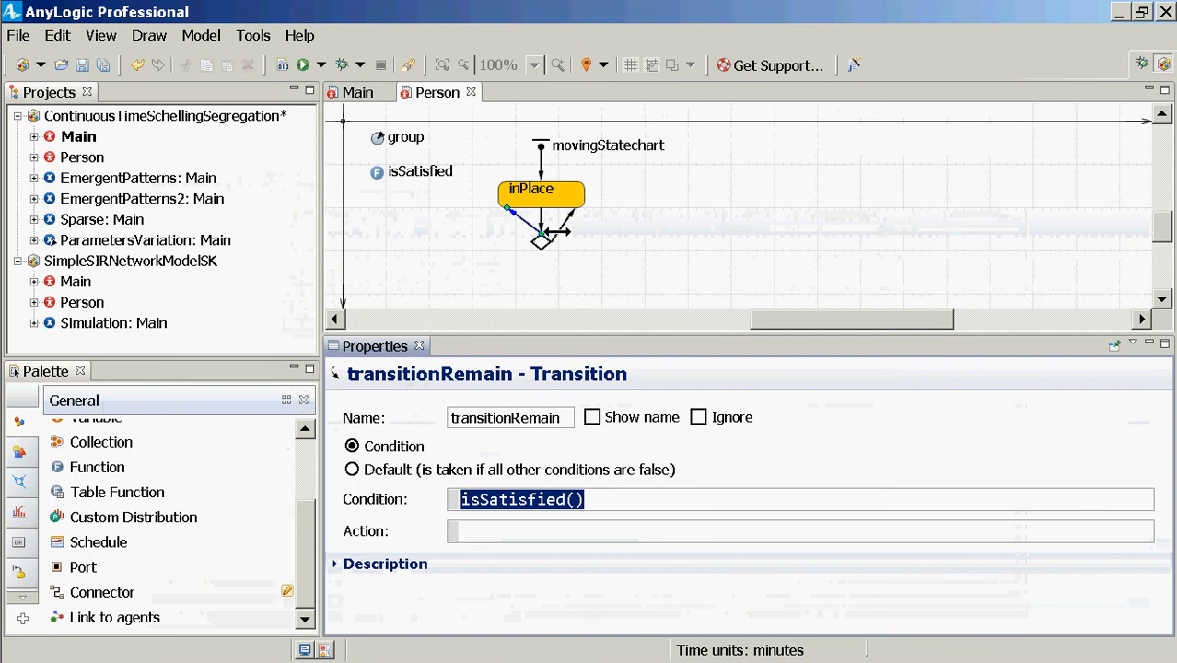
Step: Examine the branchIsSatisfied branch and the action of the default transitionMove transition in movingStatechart
click(553, 232)
click(551, 236)
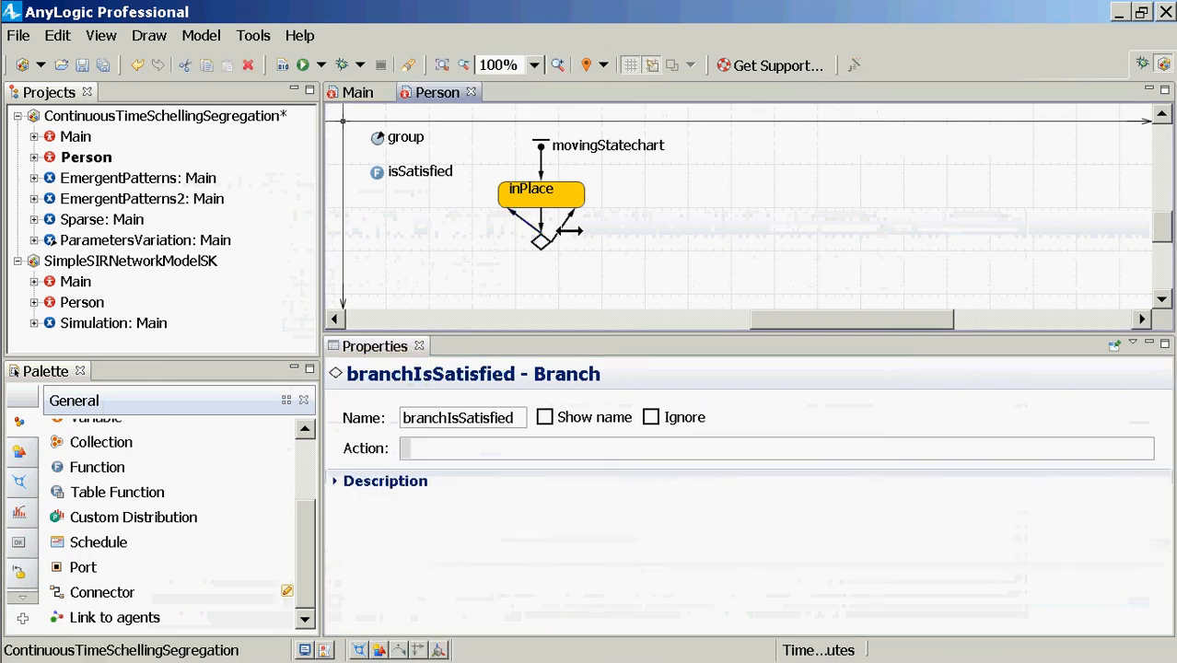
click(572, 232)
click(565, 228)
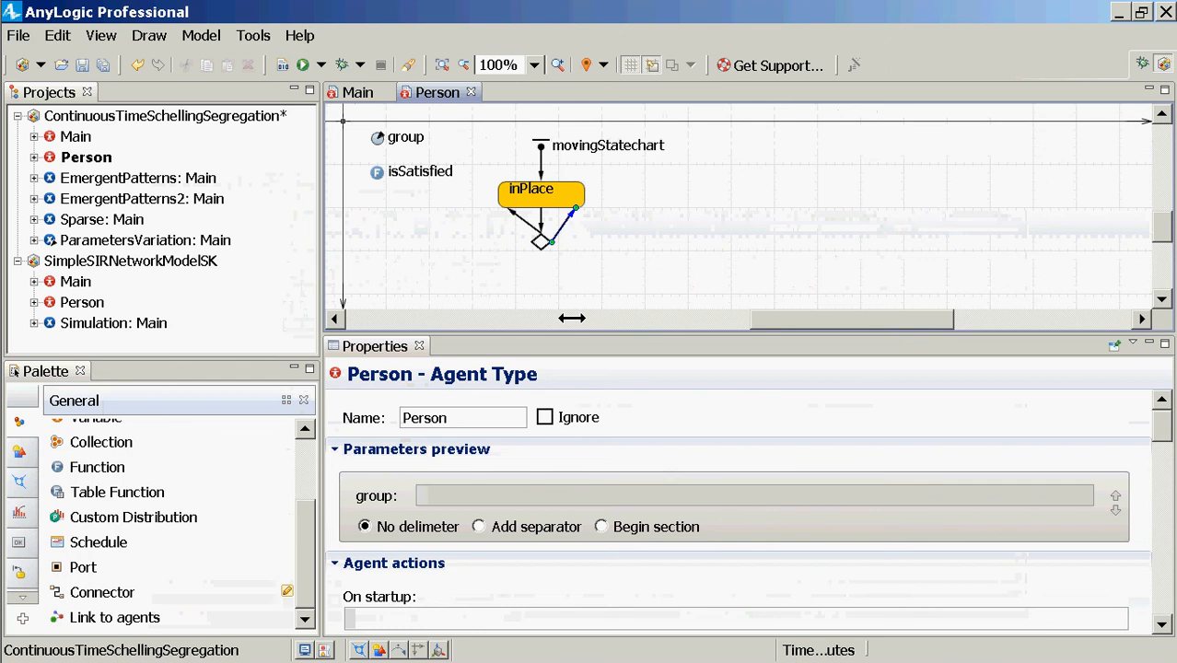
click(645, 502)
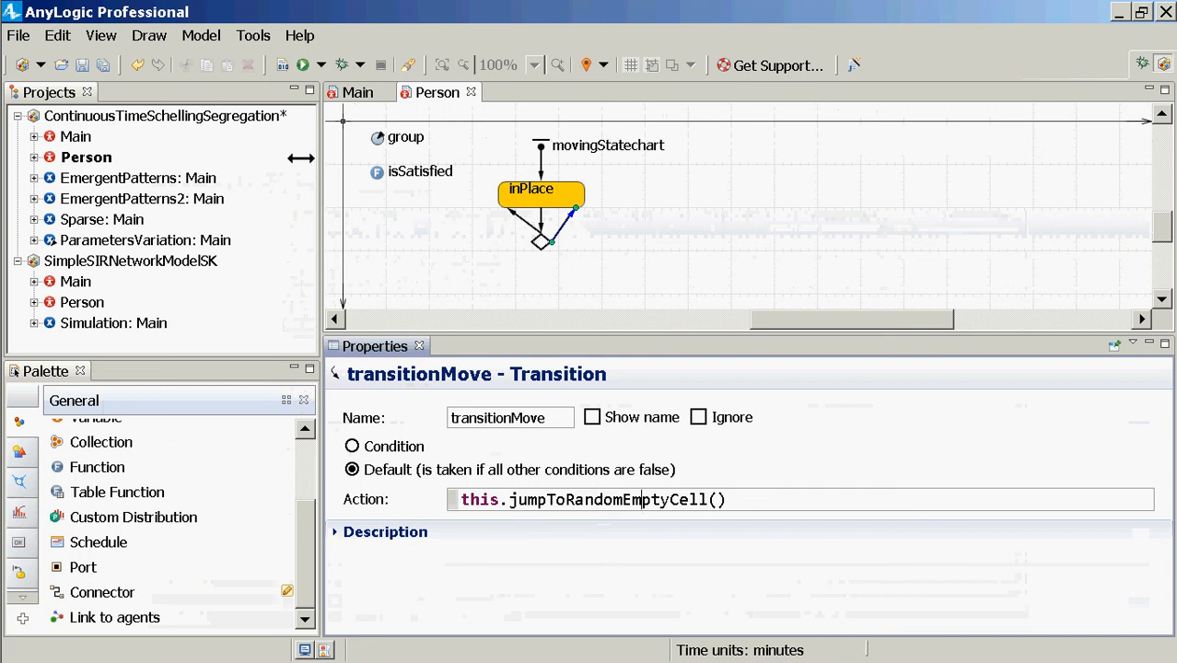
Step: Open Person's isSatisfied function from the project tree, enlarge its properties area and read through the function body
click(34, 155)
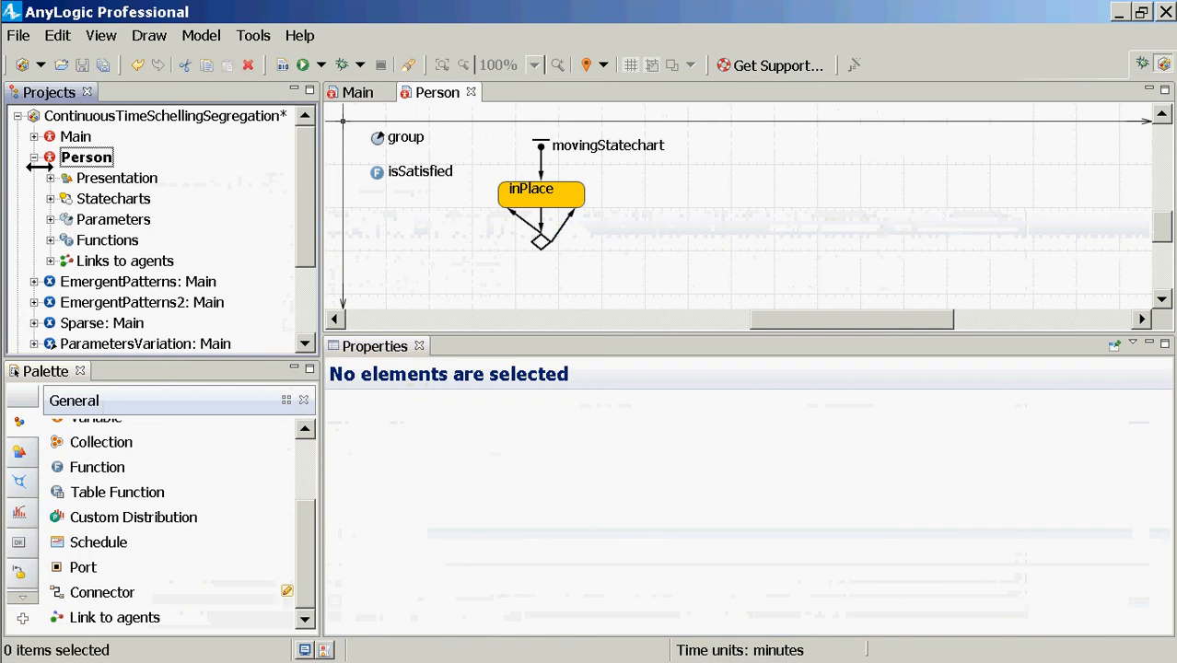
click(51, 239)
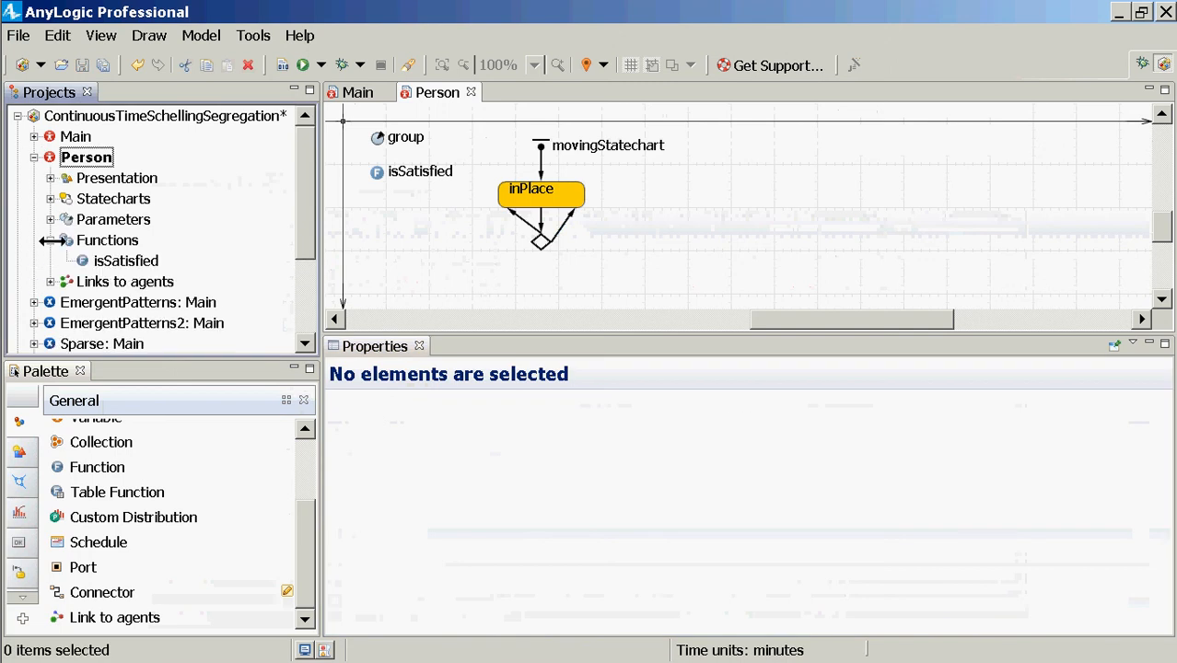
click(124, 260)
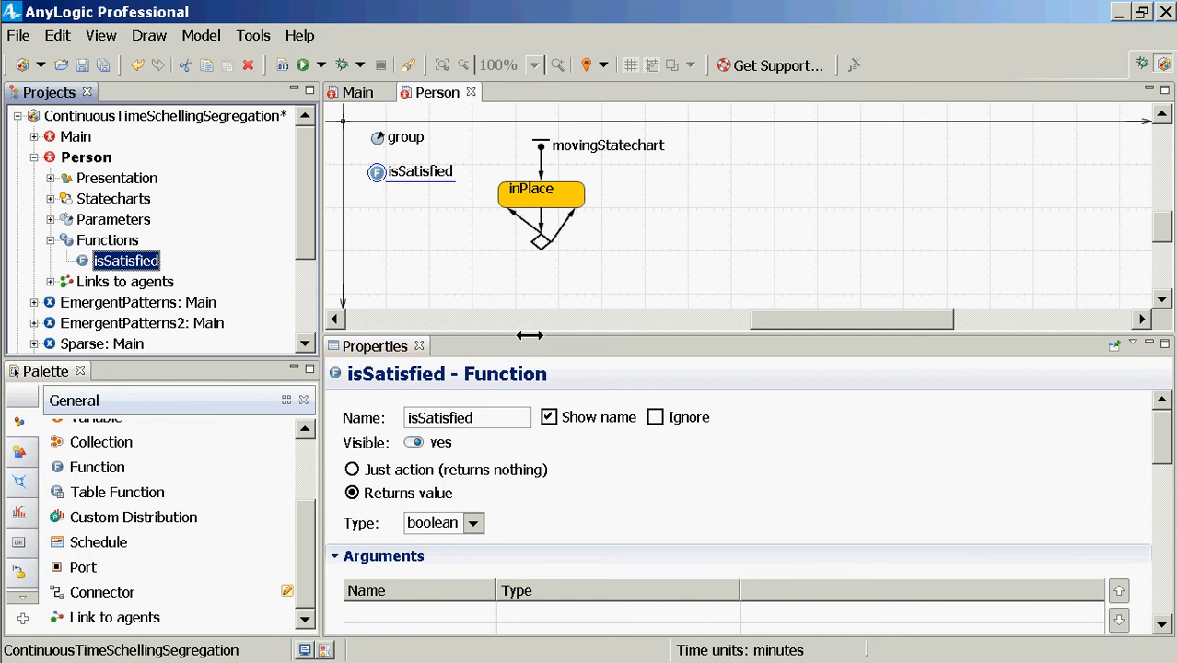
drag(518, 336, 541, 182)
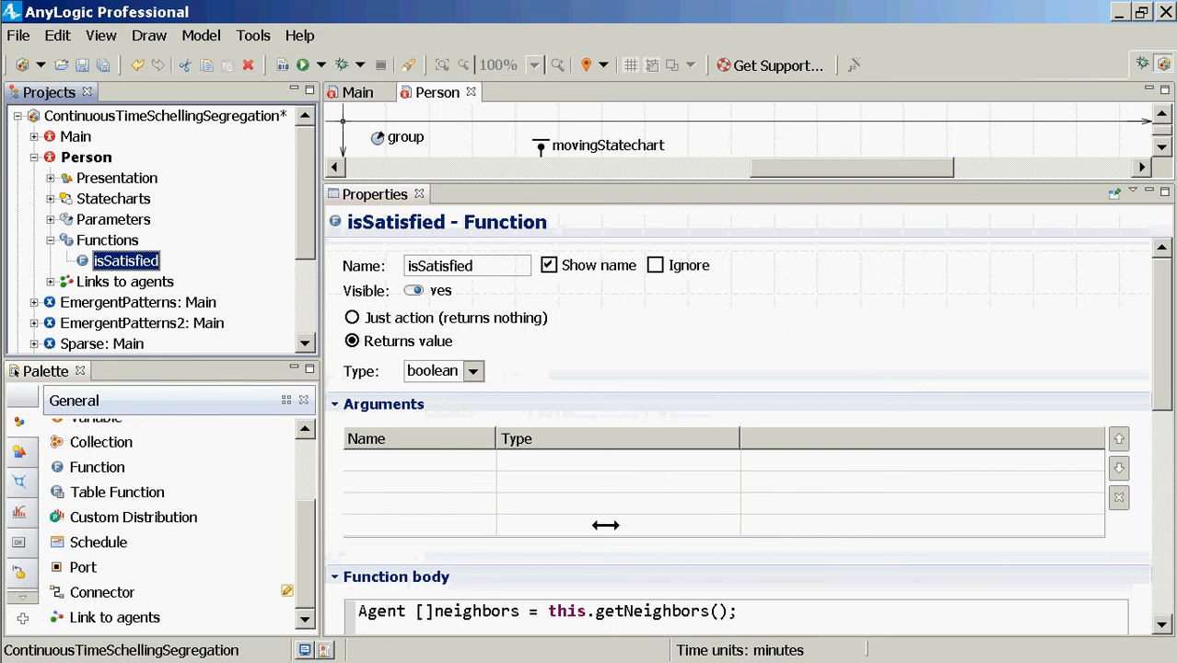
scroll(605, 525, down, 3)
click(539, 559)
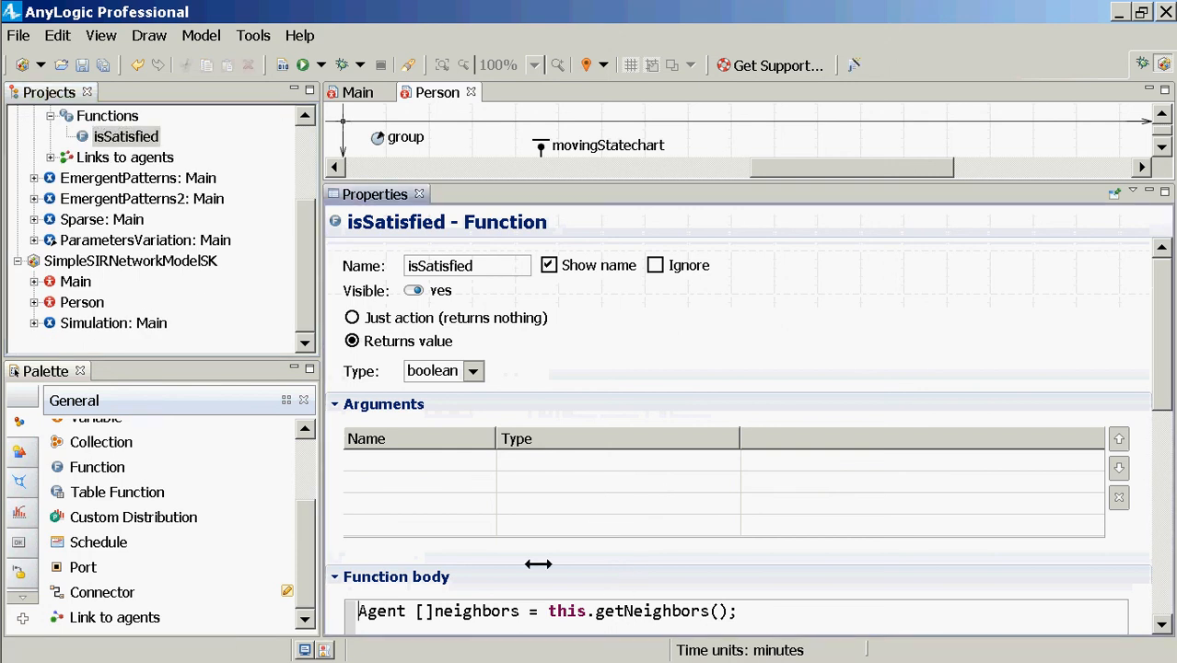
scroll(539, 560, down, 5)
scroll(544, 562, down, 2)
scroll(544, 562, up, 2)
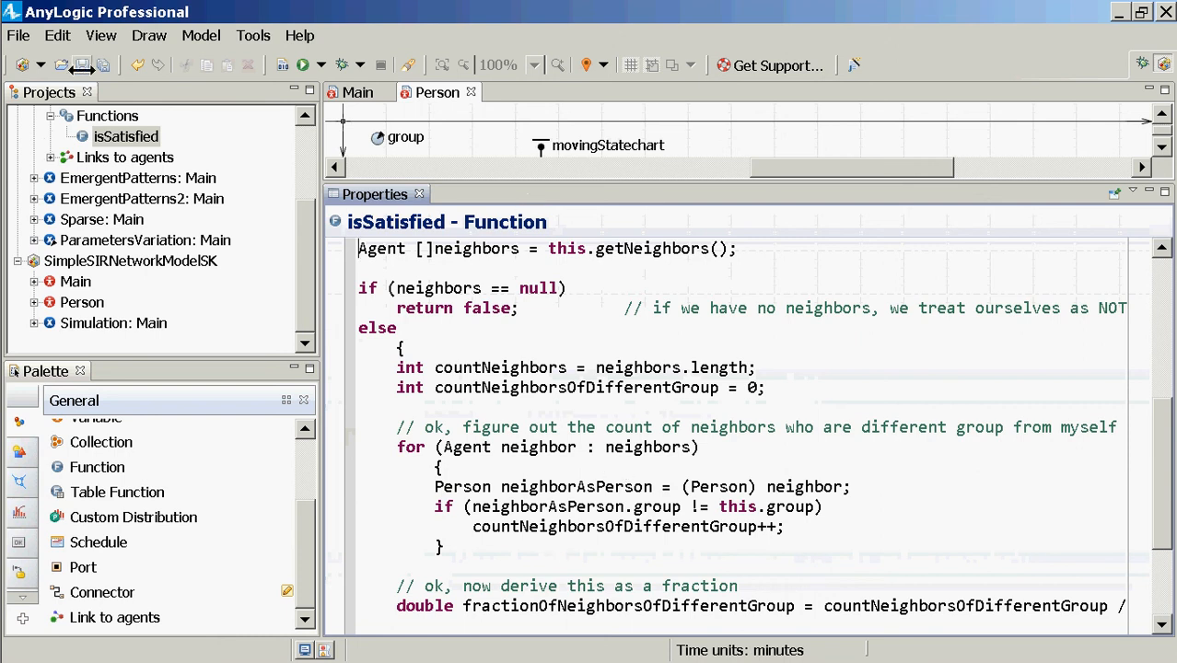
Step: Run the Schelling model's EmergentPatterns2 experiment and start its simulation
click(92, 188)
right_click(92, 199)
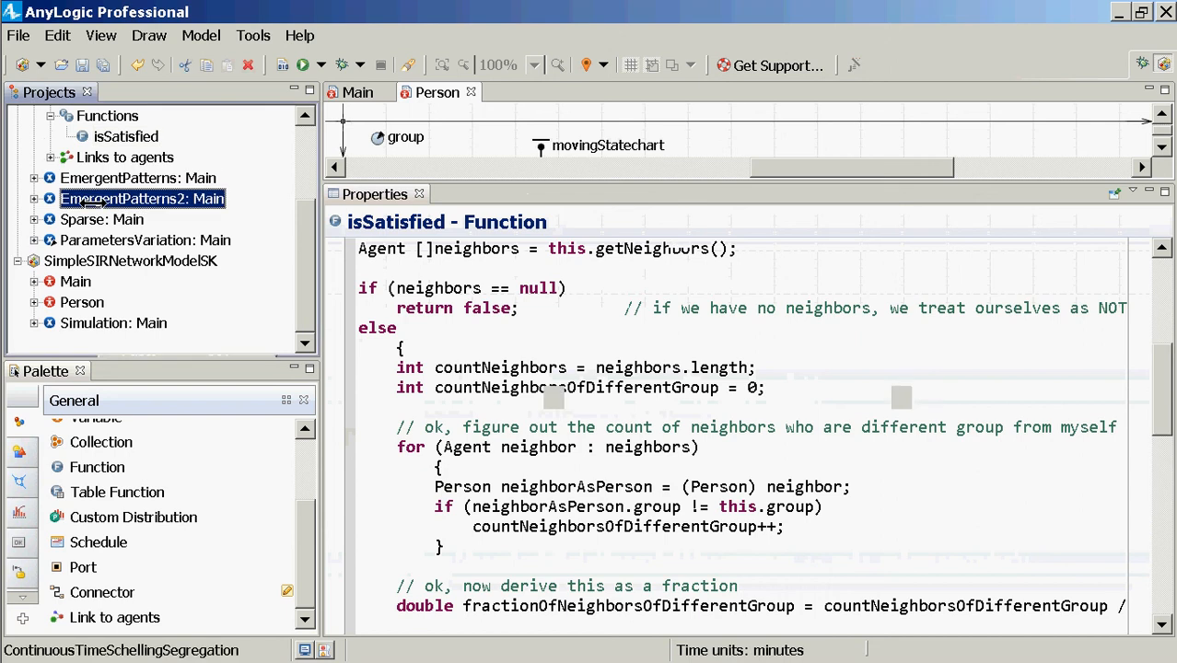
click(165, 454)
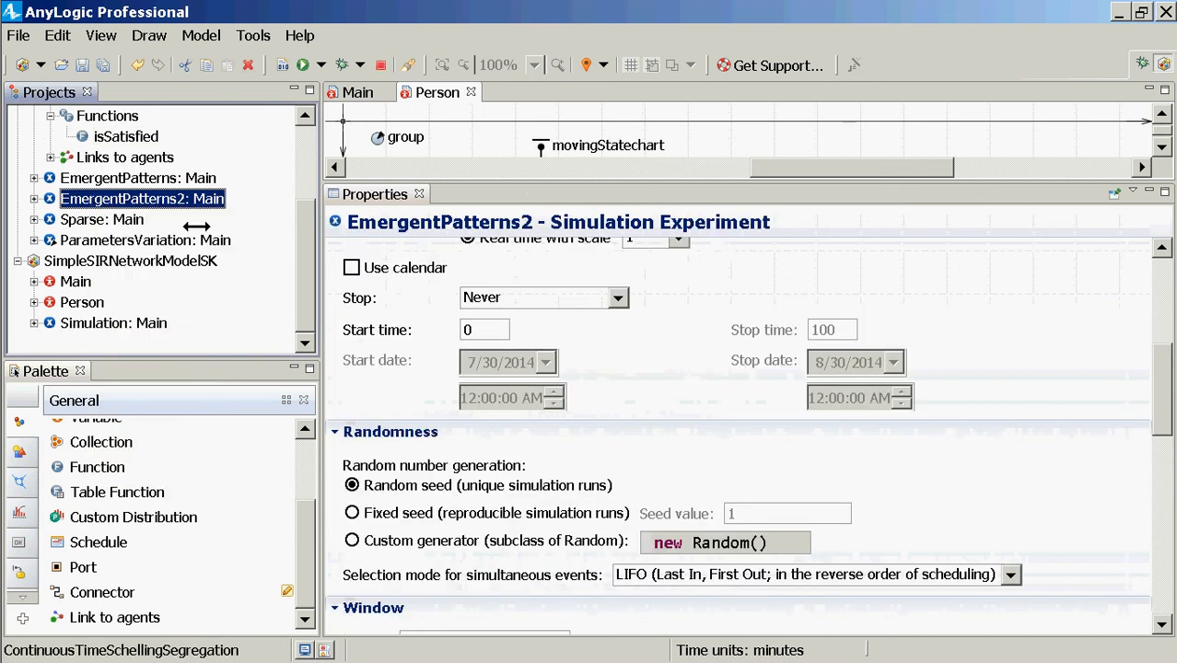
click(94, 136)
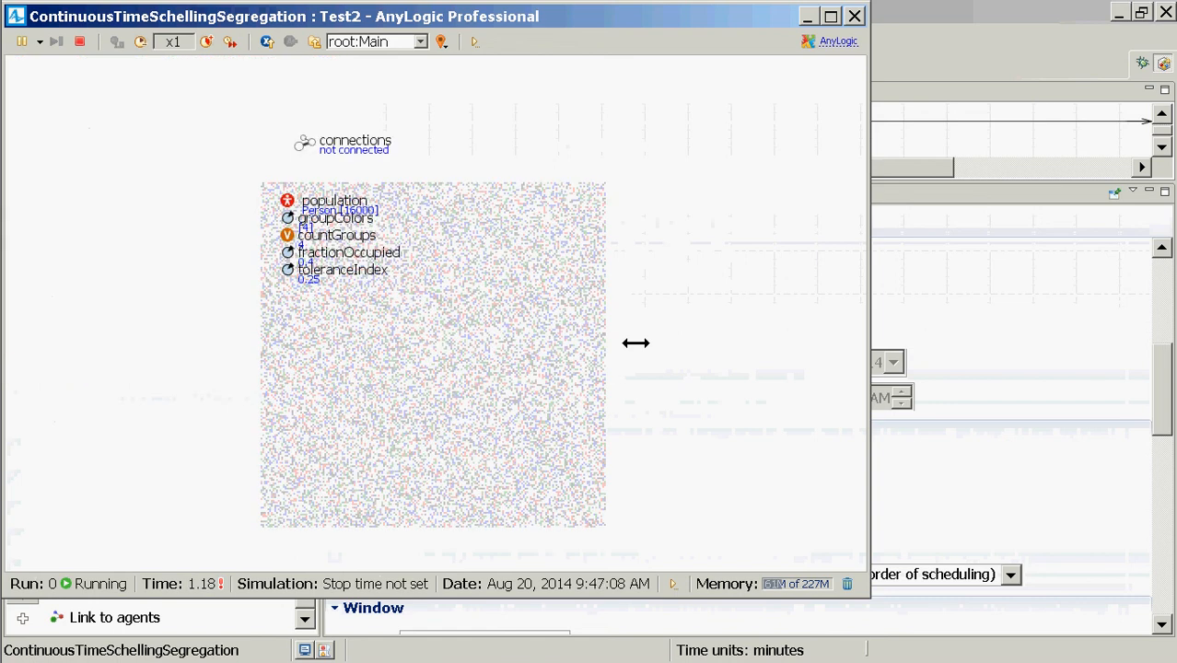
Step: Return the running model to Main's default view, raise the simulation speed to x25 and switch to virtual time
scroll(654, 310, up, 3)
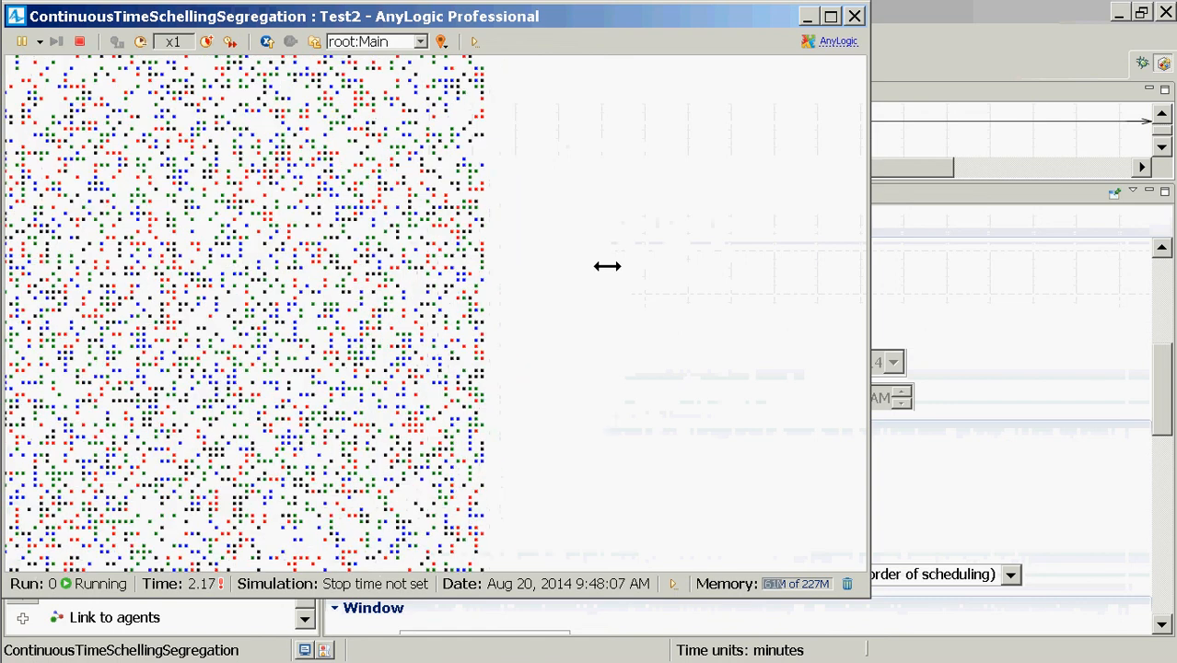
click(313, 42)
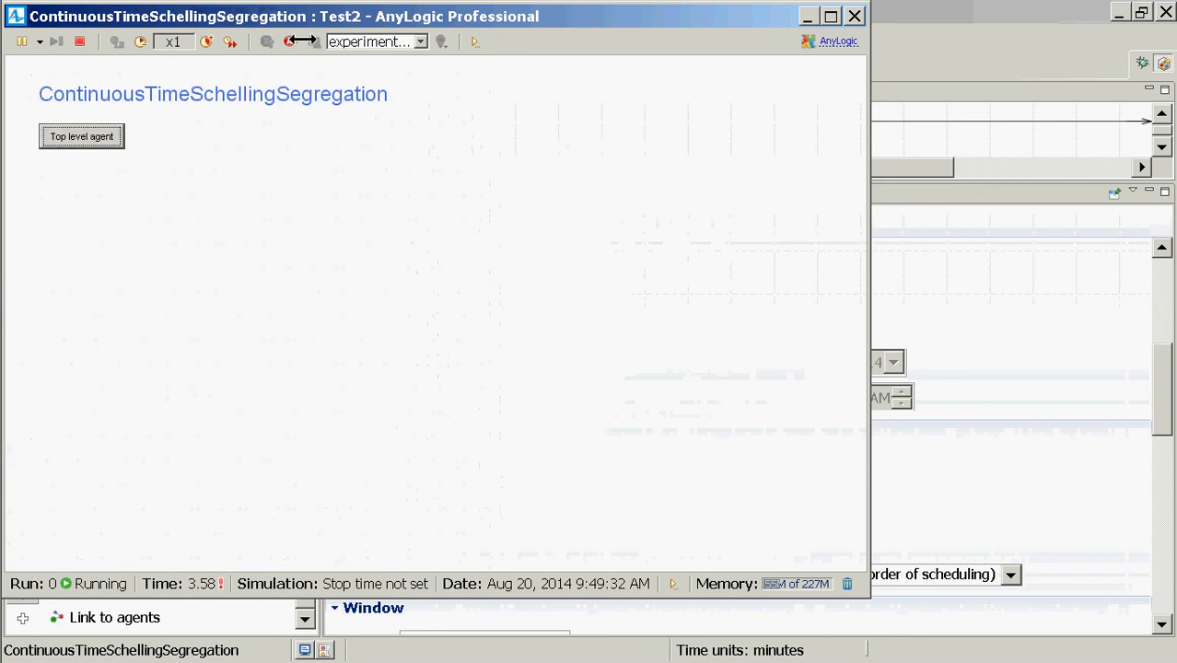
click(297, 42)
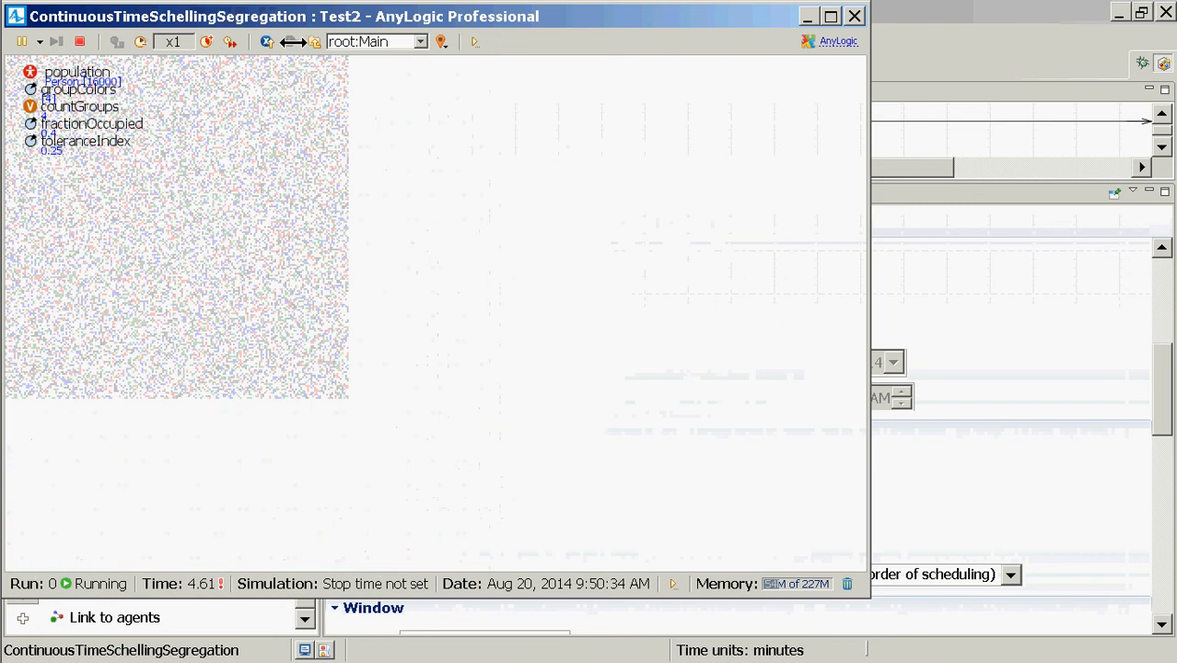
click(206, 41)
click(207, 41)
click(206, 41)
click(206, 42)
click(231, 42)
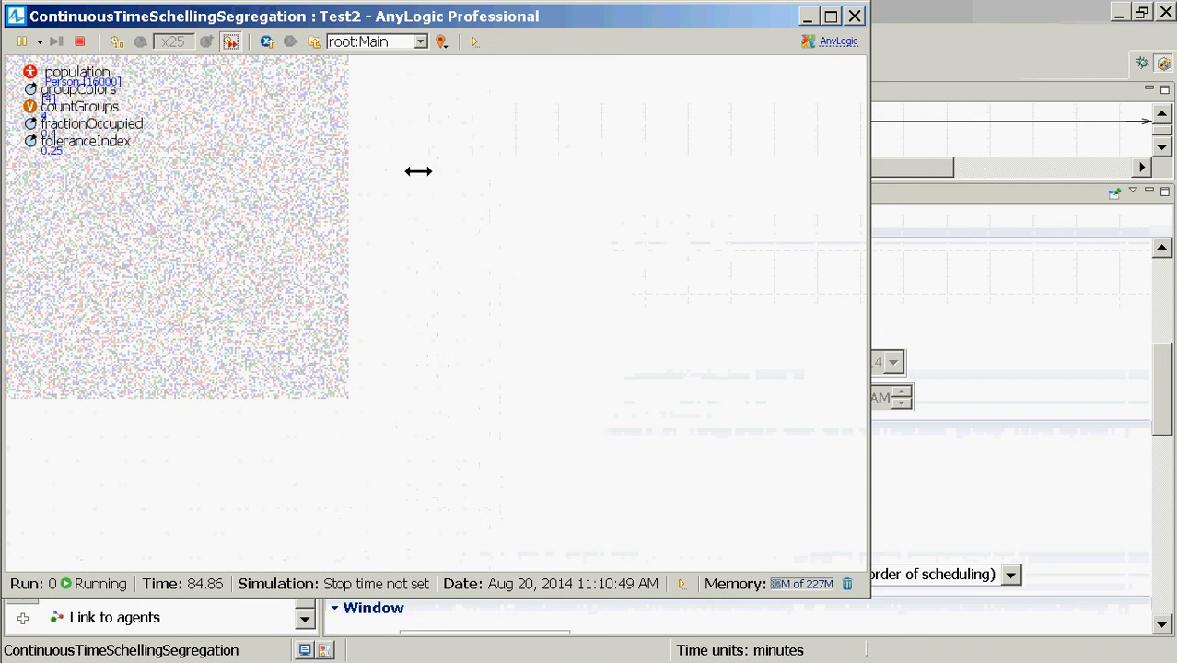
Step: Inspect the agents on the grid close up, restore Main's default view and close the simulation window
scroll(418, 171, up, 2)
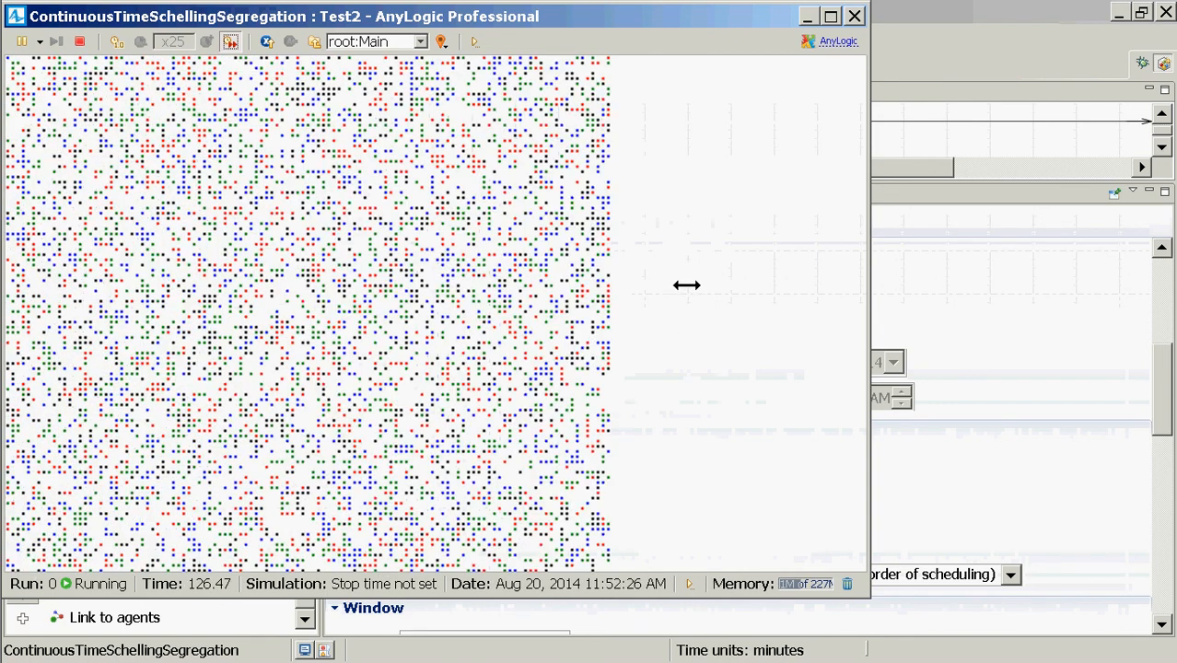
drag(635, 285, 803, 318)
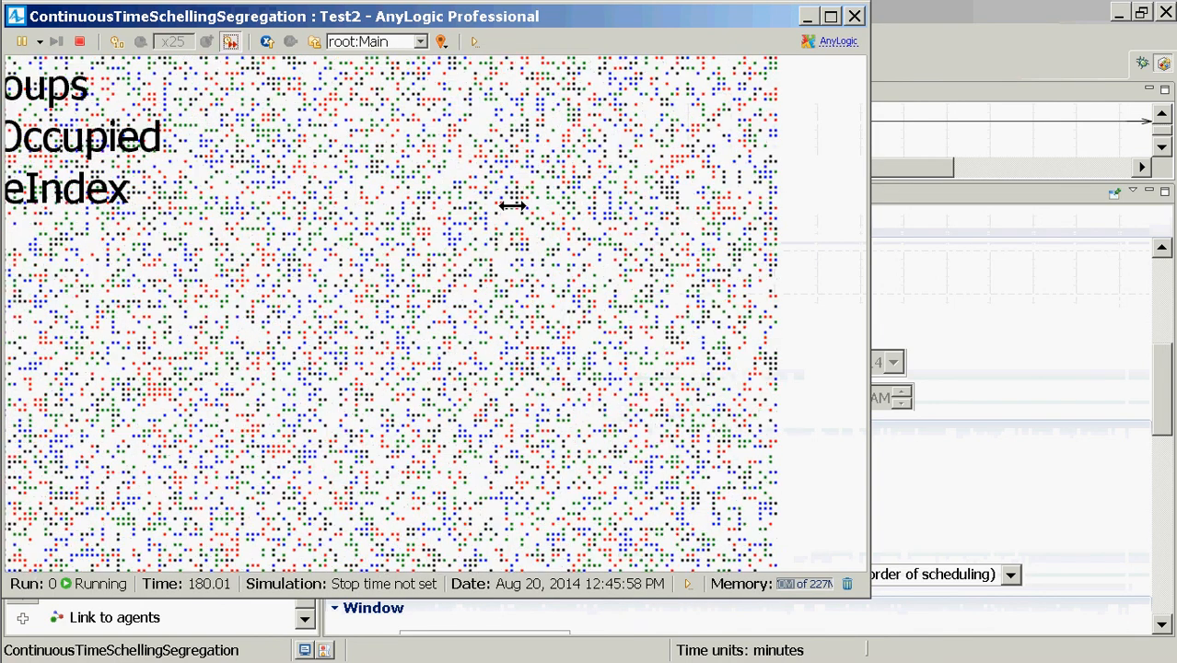
click(313, 41)
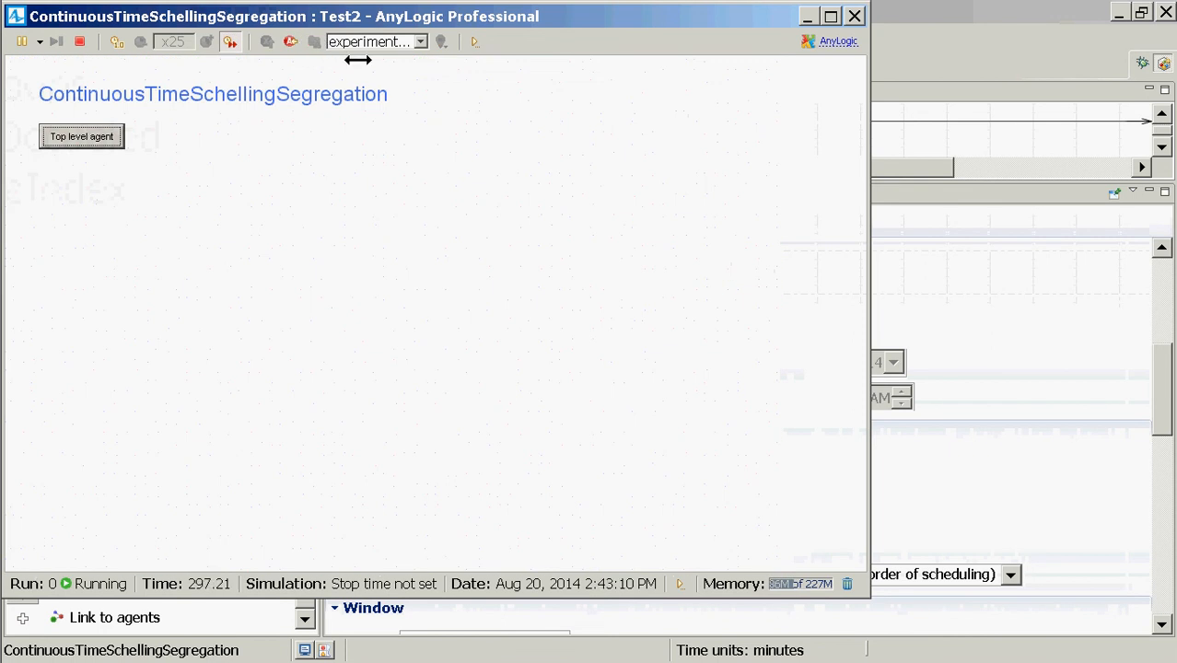
click(101, 135)
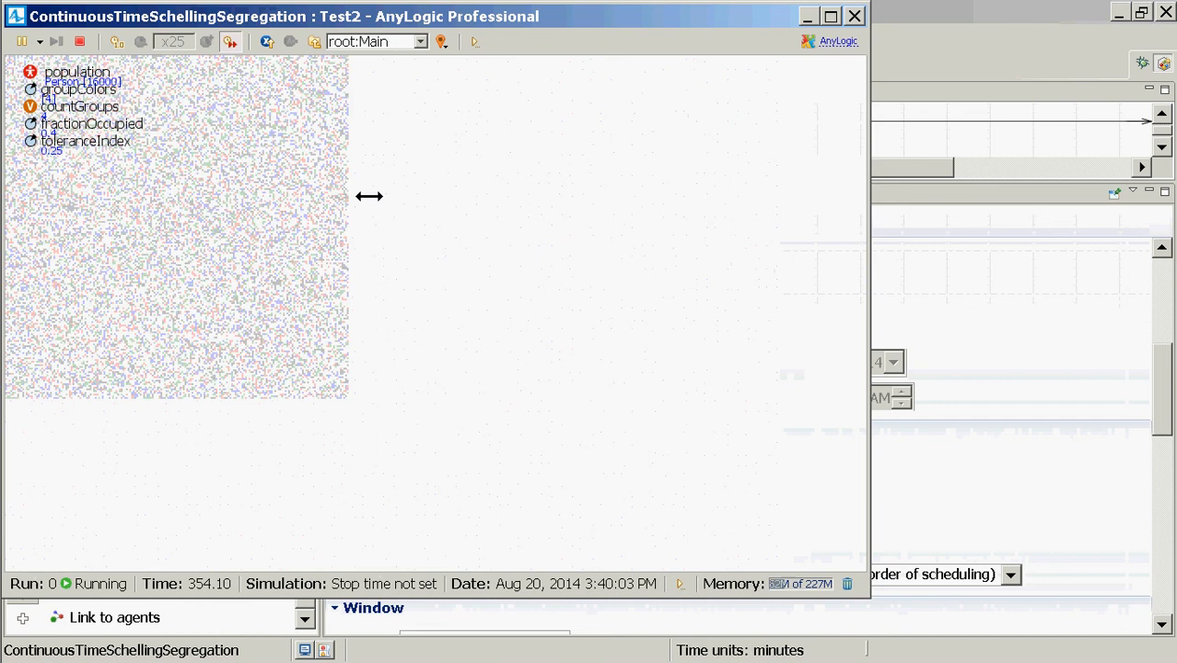
click(855, 16)
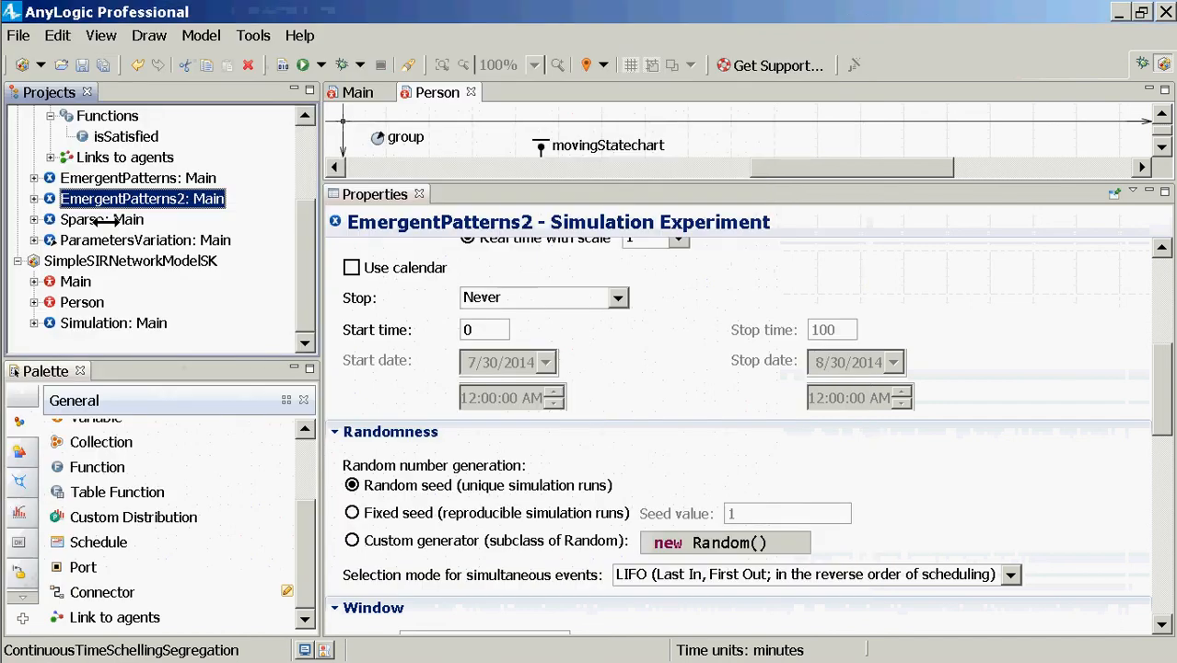
Step: Open the model ContinuousTimeSchellingSegregationWithFreeCellList.alp from its folder in AnyLogic7Examples
right_click(112, 178)
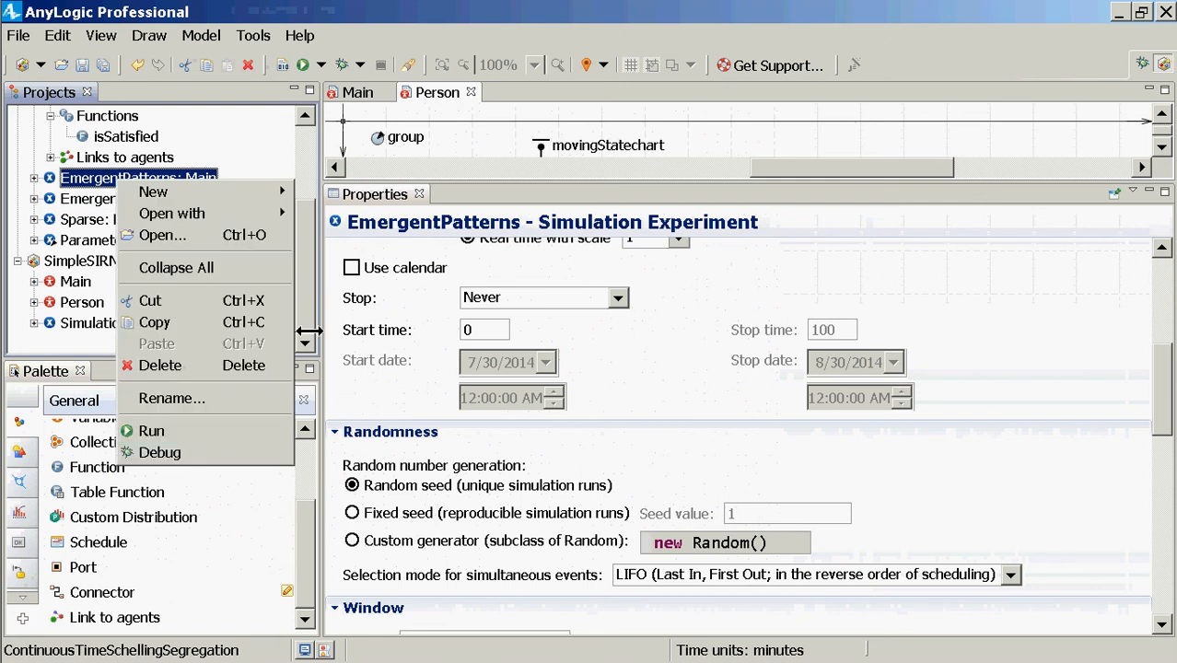
drag(309, 246, 320, 188)
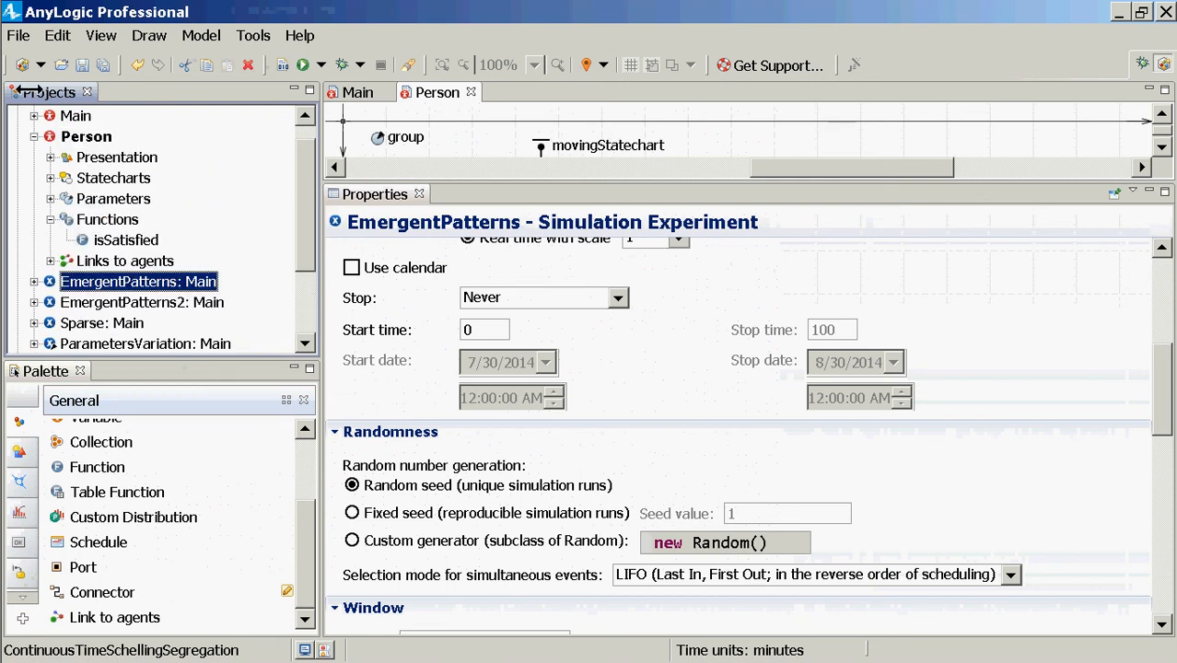
click(18, 35)
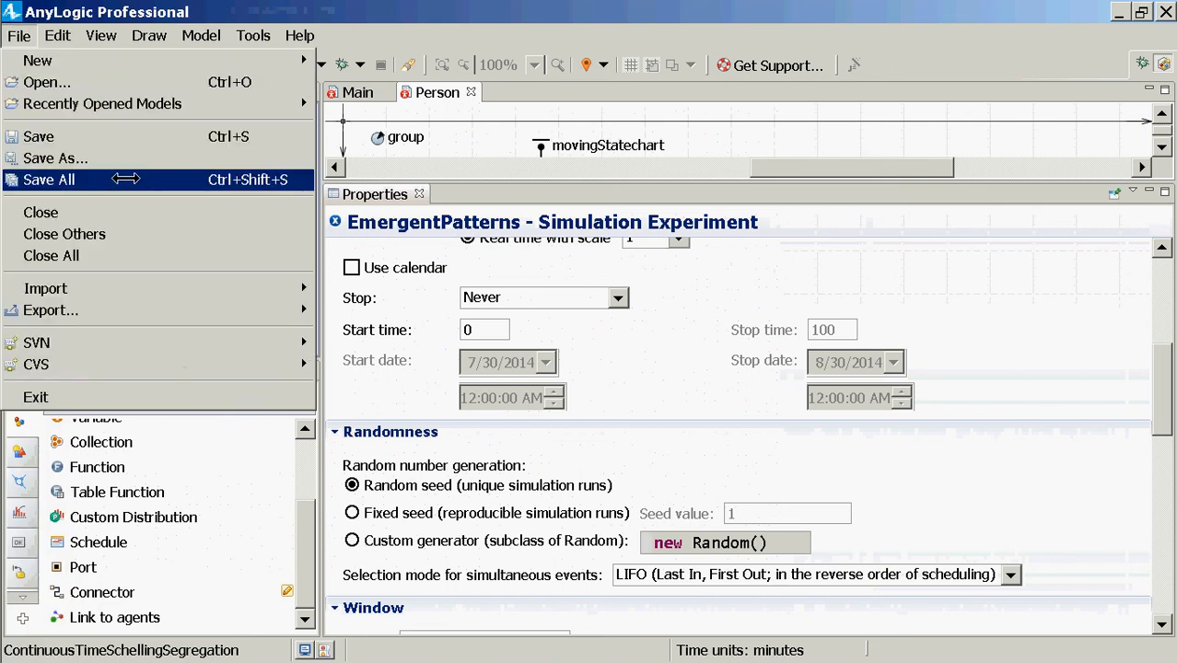
mouse_move(255, 113)
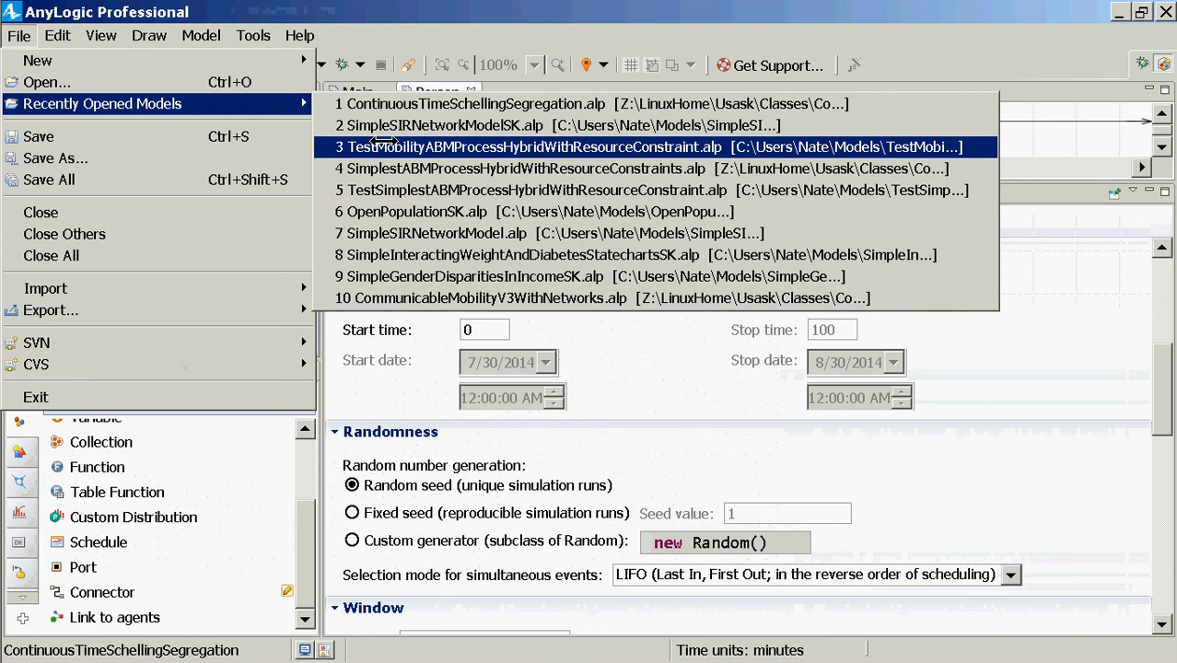
click(267, 82)
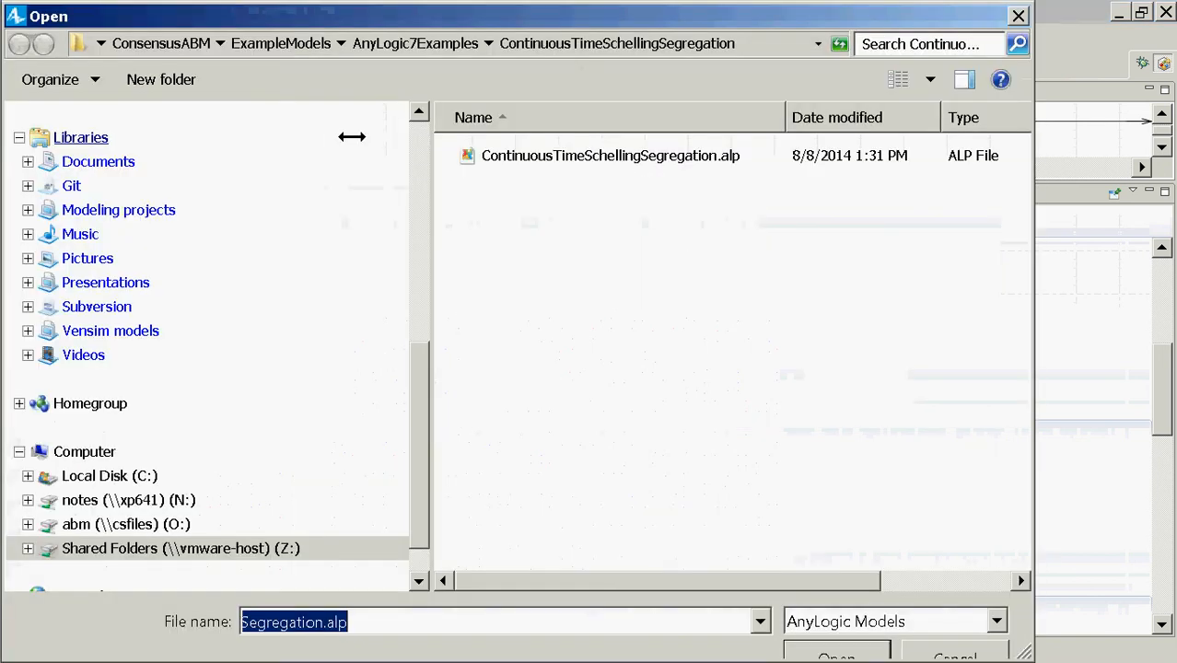
click(433, 43)
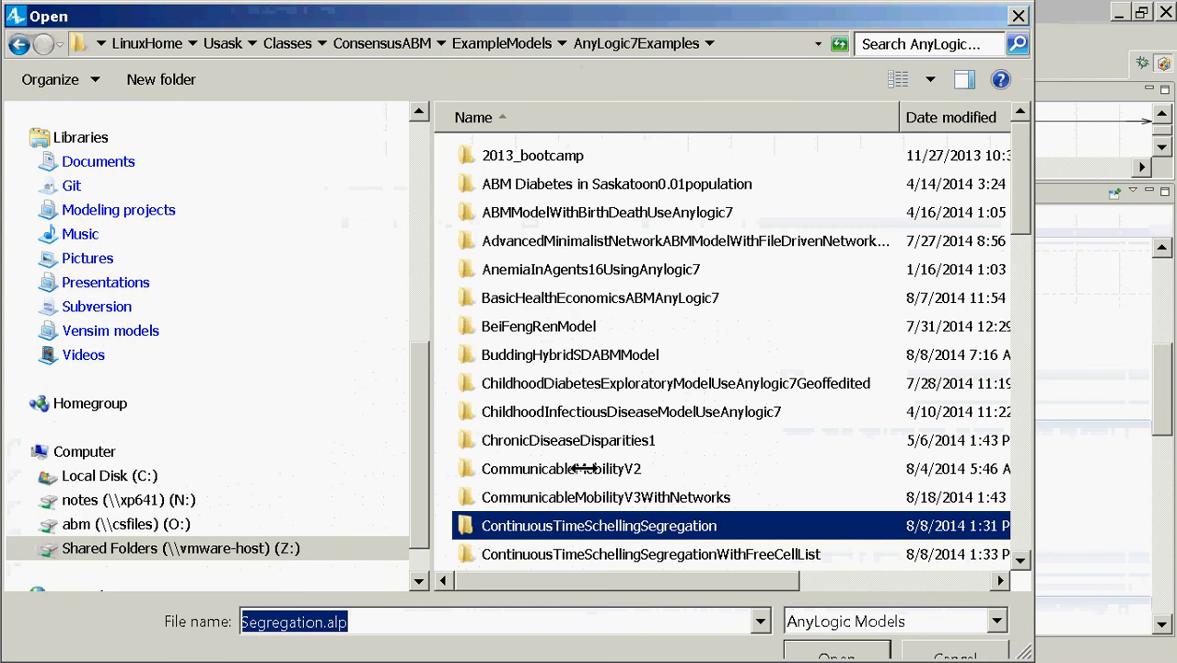
double_click(573, 551)
double_click(489, 158)
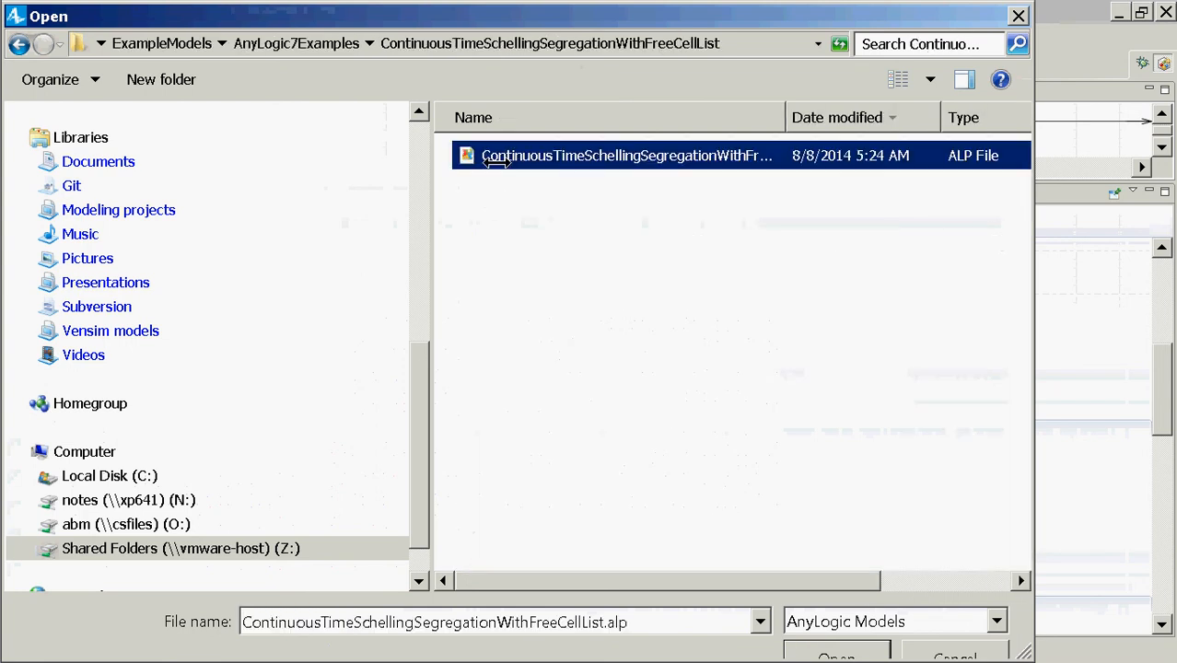
click(677, 335)
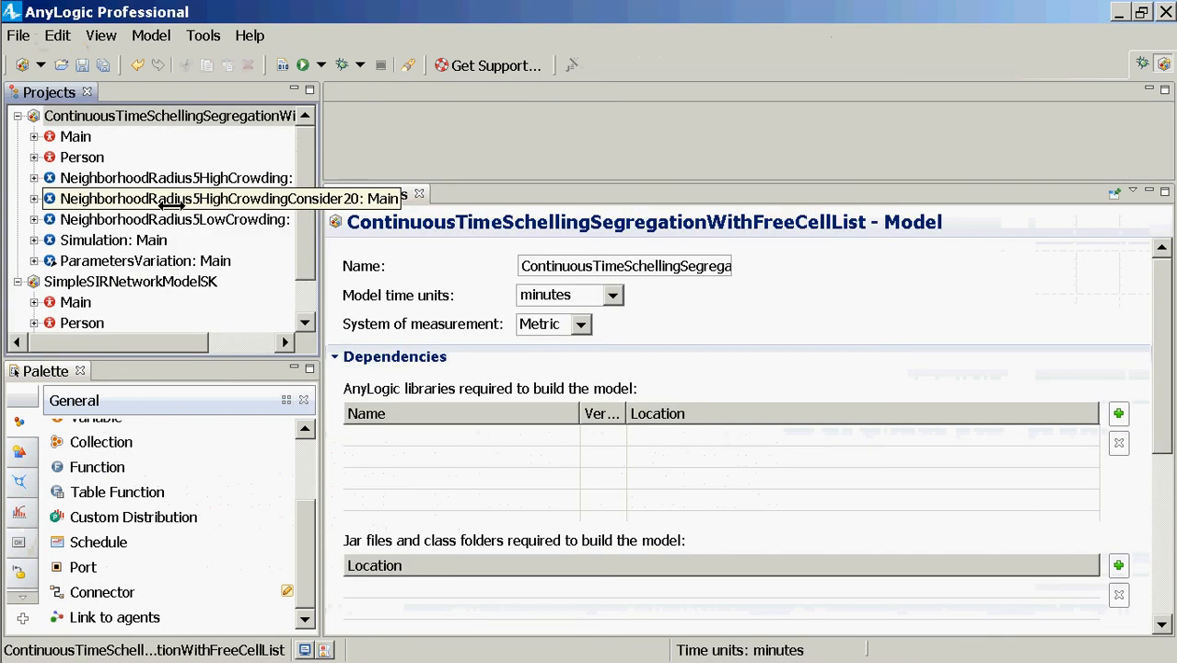
Step: Run the NeighborhoodRadius5HighCrowding experiment of the free cell list model and start its simulation
click(170, 178)
right_click(171, 178)
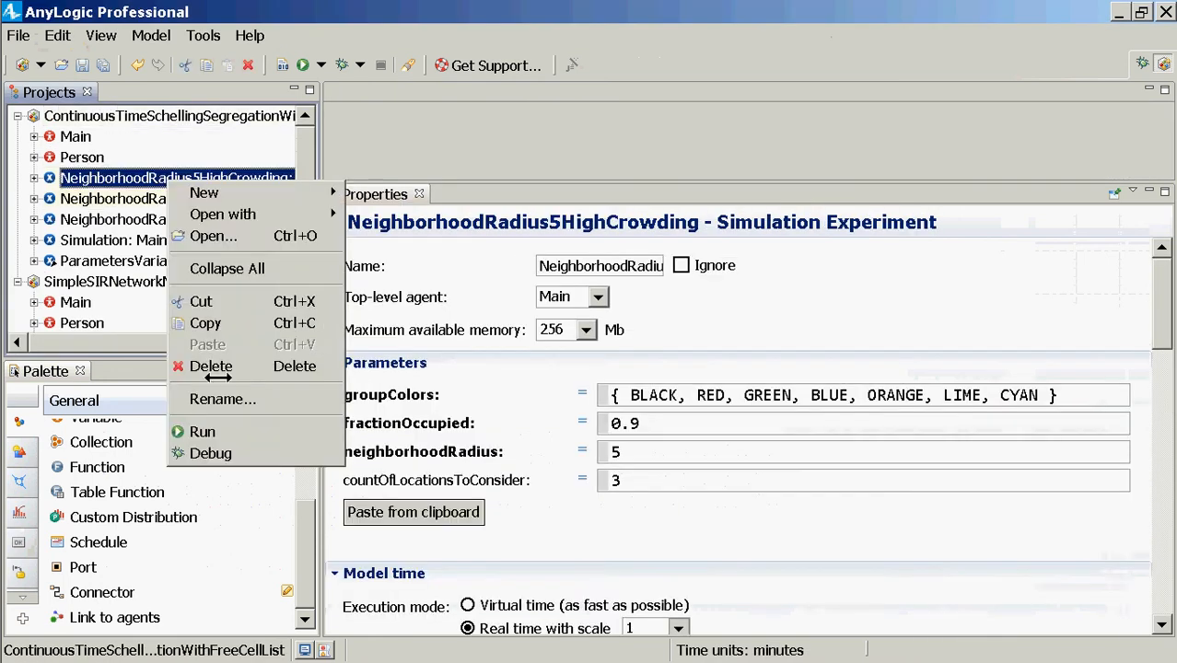
click(198, 429)
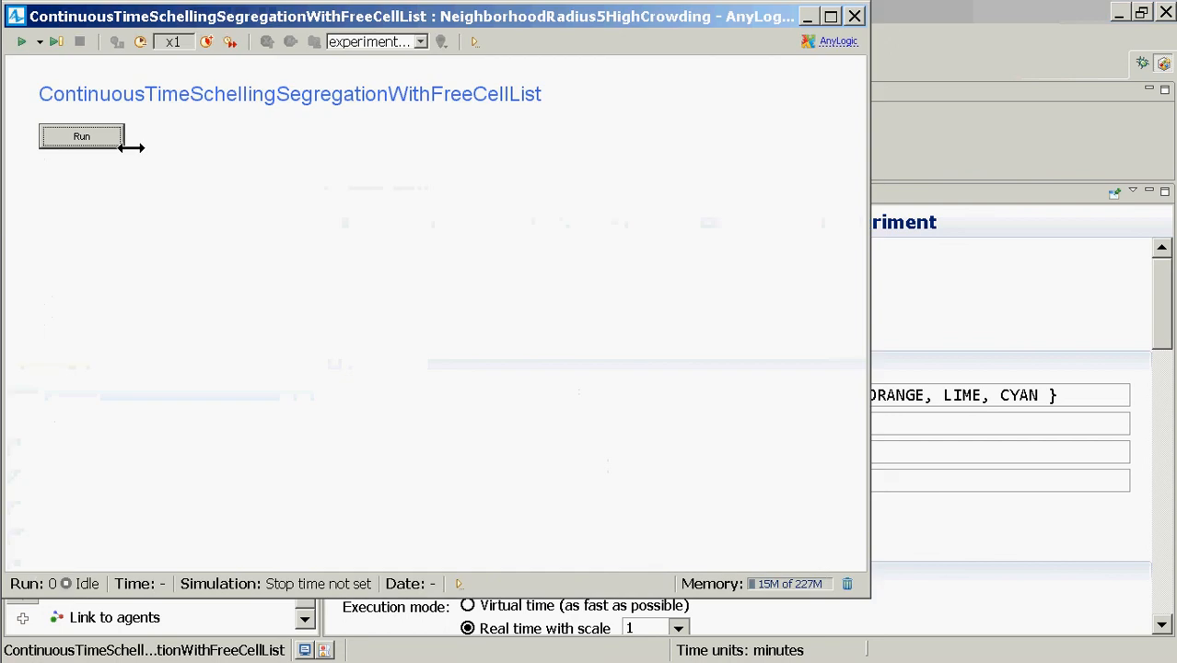
click(81, 136)
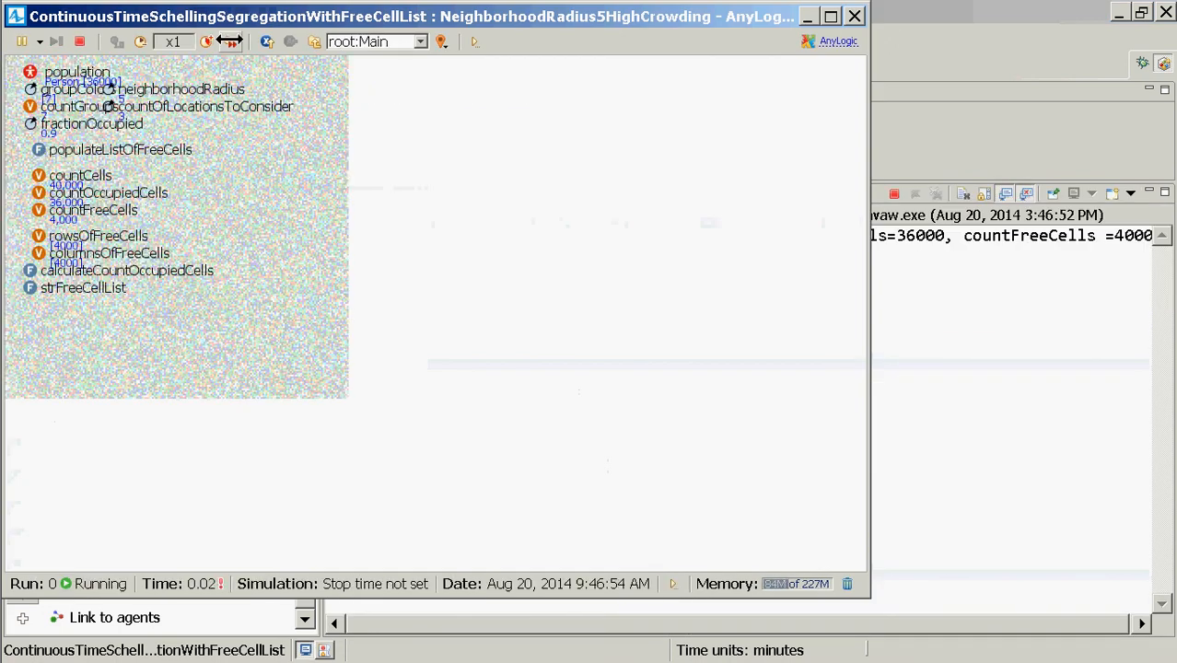
Step: Examine the agent grid close up as the free cell list simulation runs, then close the simulation window
drag(305, 108, 733, 240)
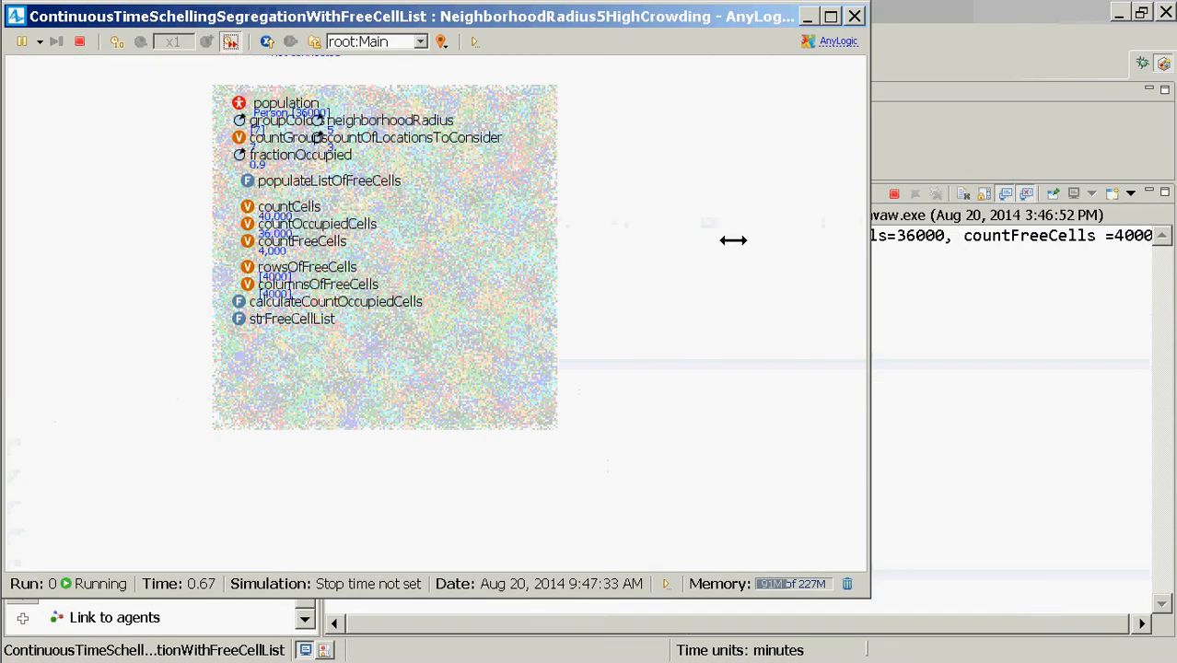
scroll(701, 239, up, 5)
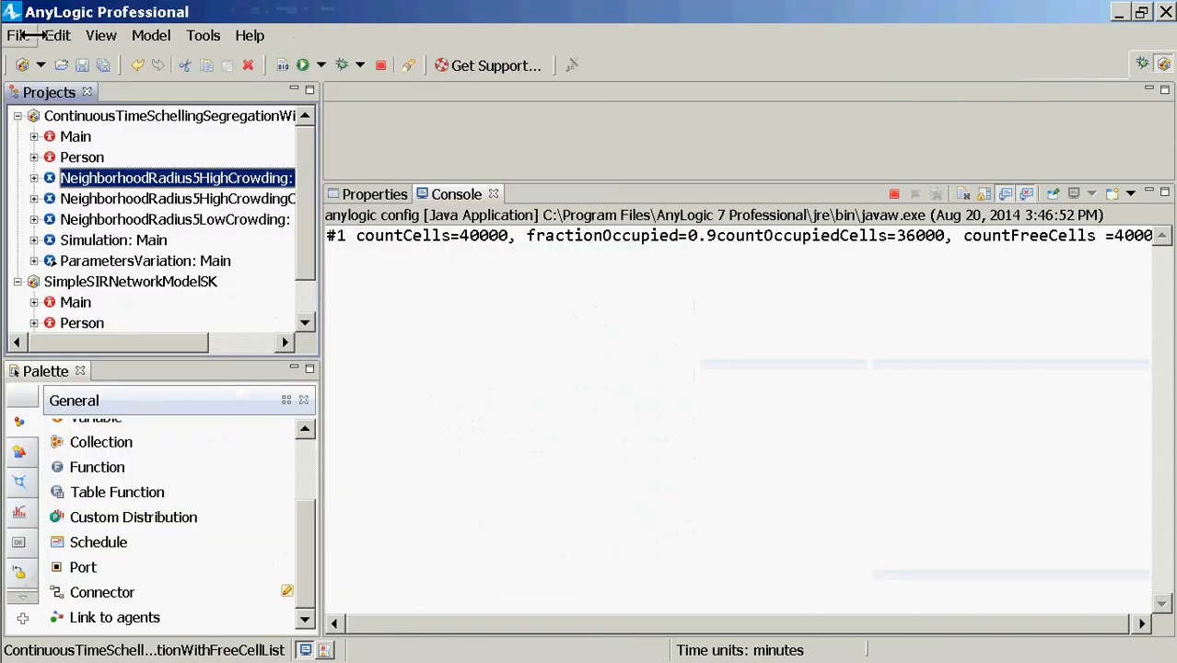
click(18, 35)
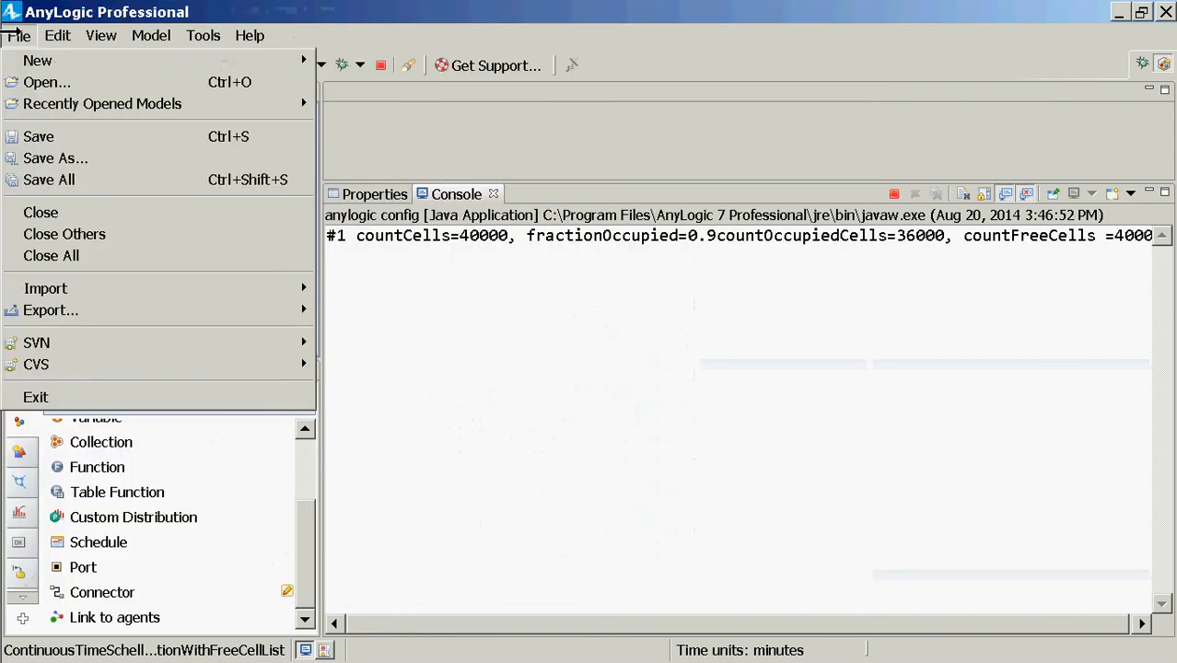
click(46, 82)
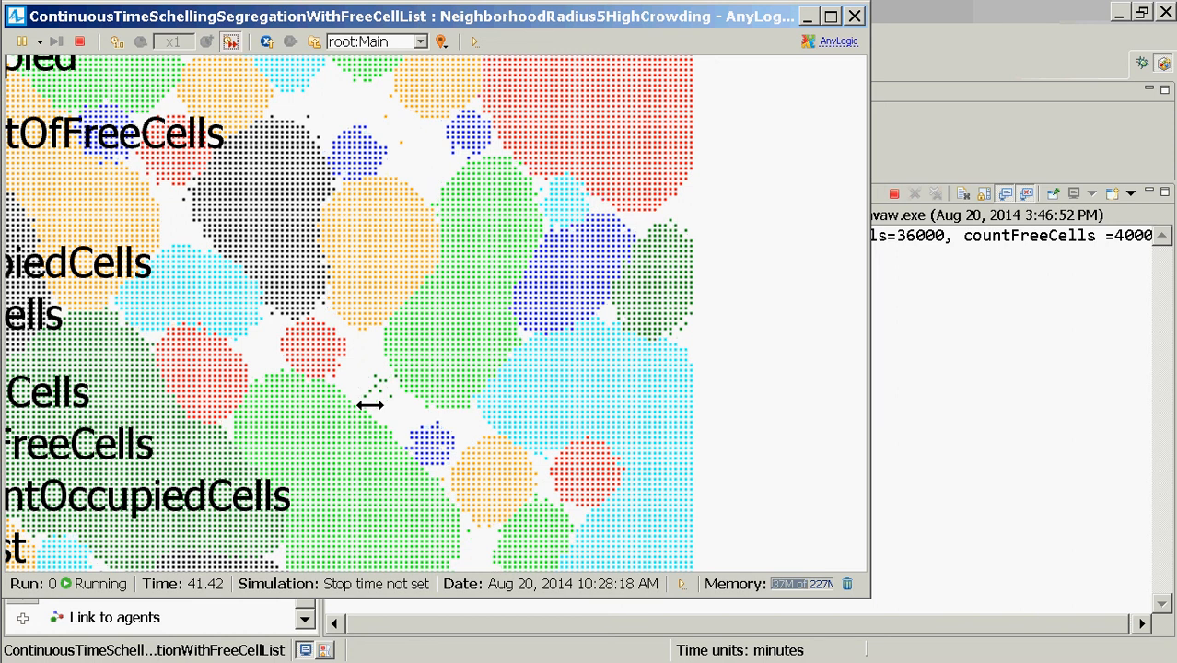
click(855, 15)
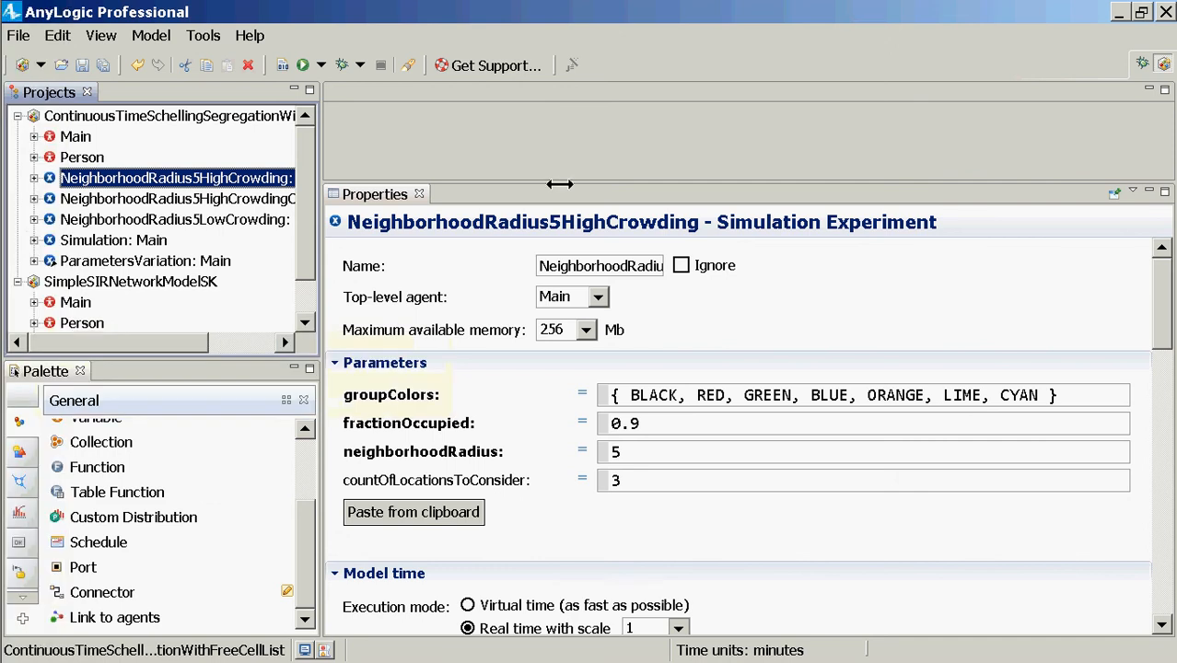
Step: Run the NeighborhoodRadius5HighCrowding experiment again, start its simulation, raise the speed to x5 and switch to virtual time
right_click(125, 177)
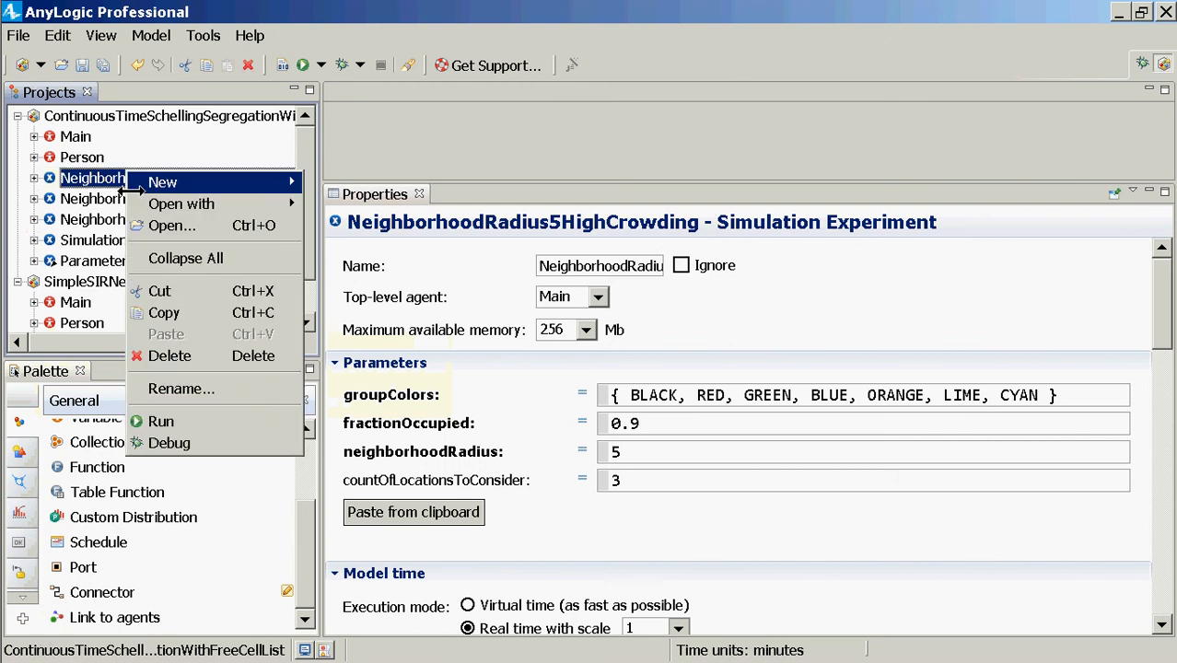
click(159, 421)
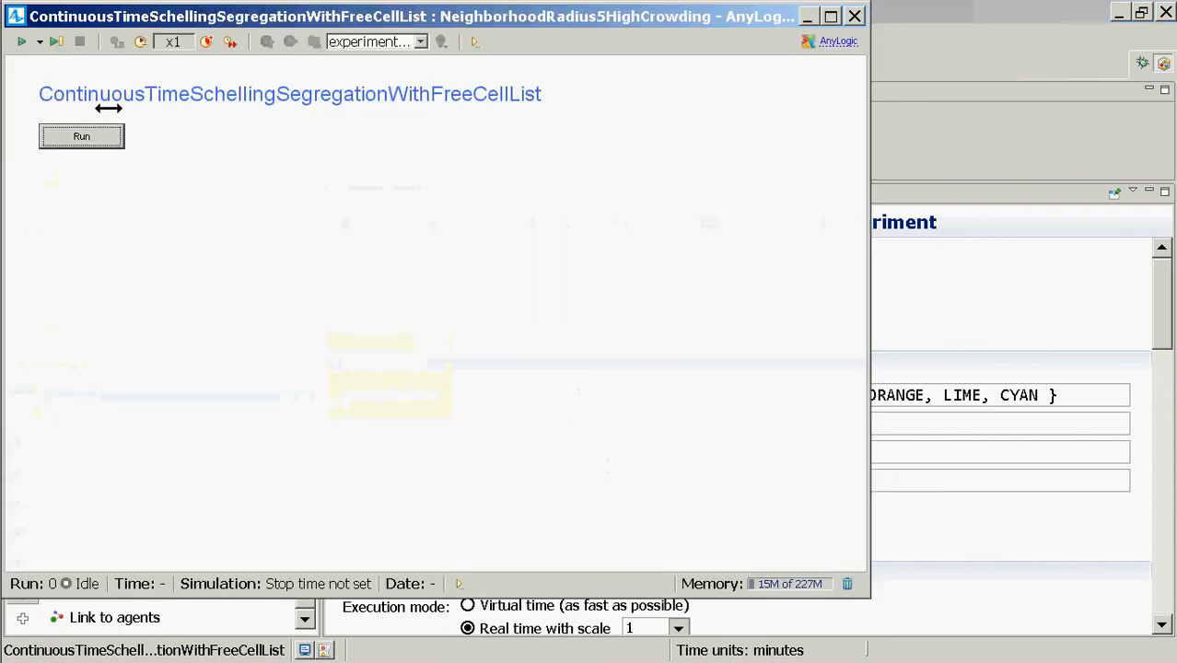
click(109, 141)
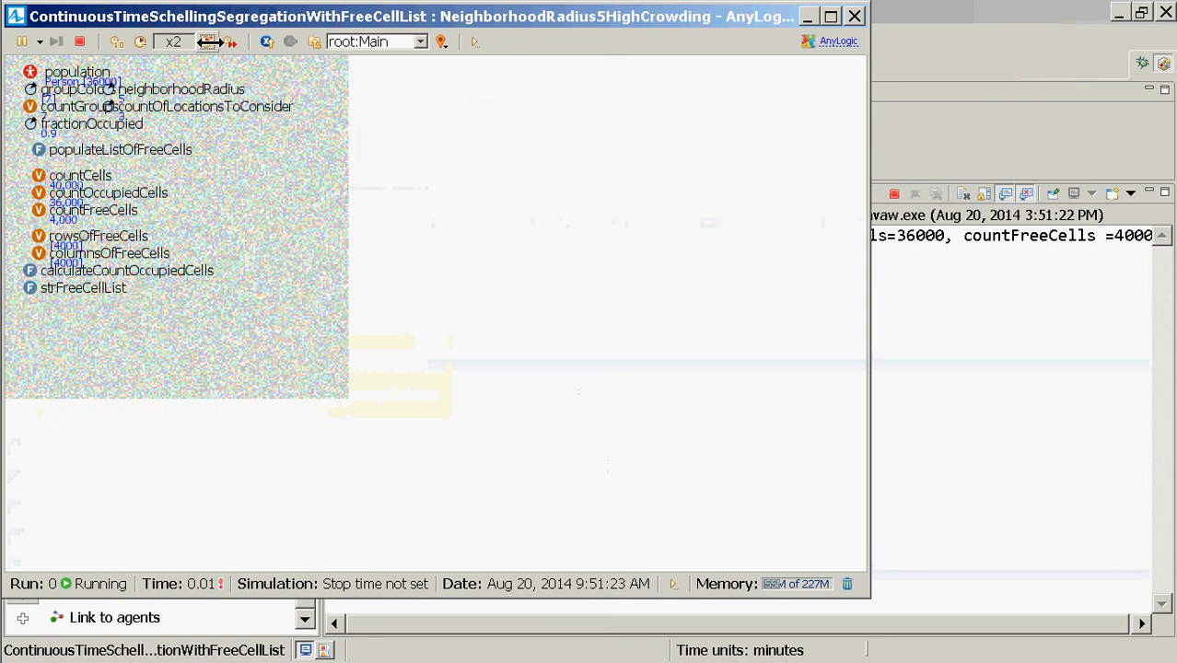
scroll(502, 271, up, 4)
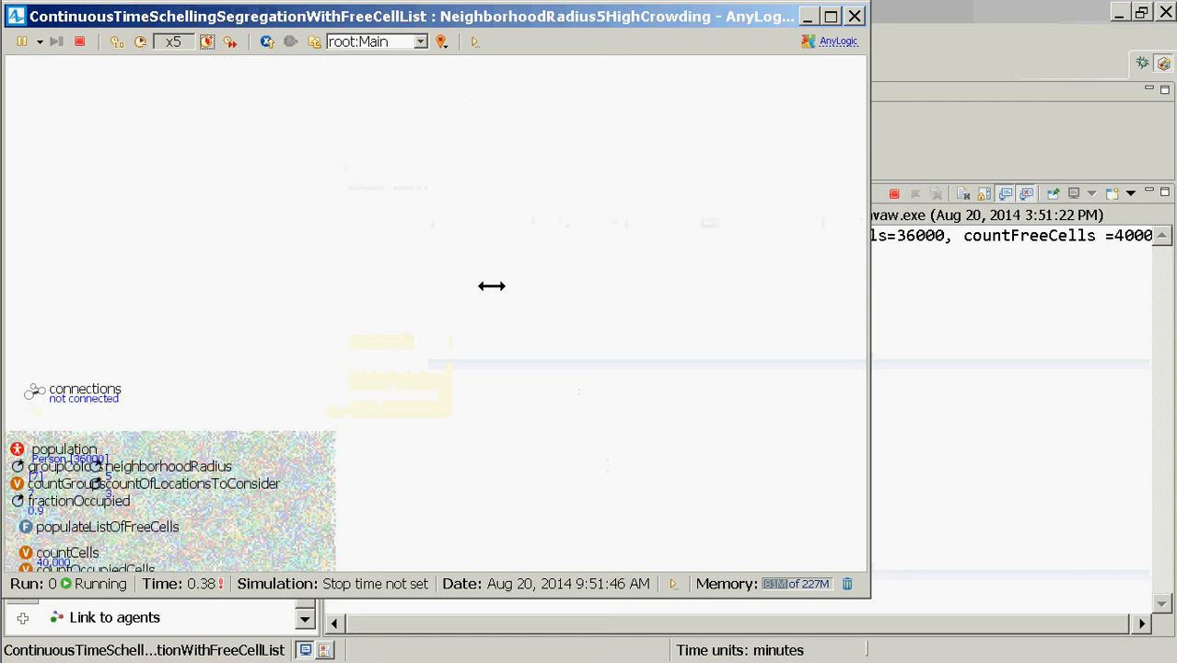
click(235, 41)
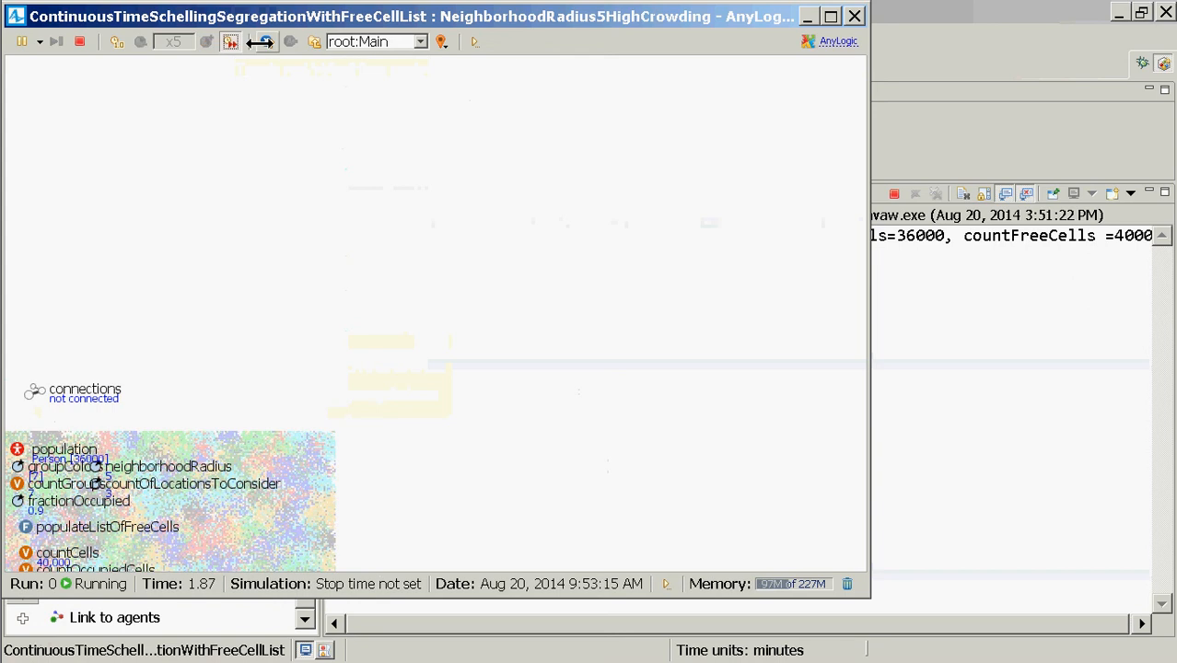
Step: Restore Main's default view in the running simulation and inspect the colored agent clusters on the grid close up
drag(413, 268, 456, 284)
click(118, 153)
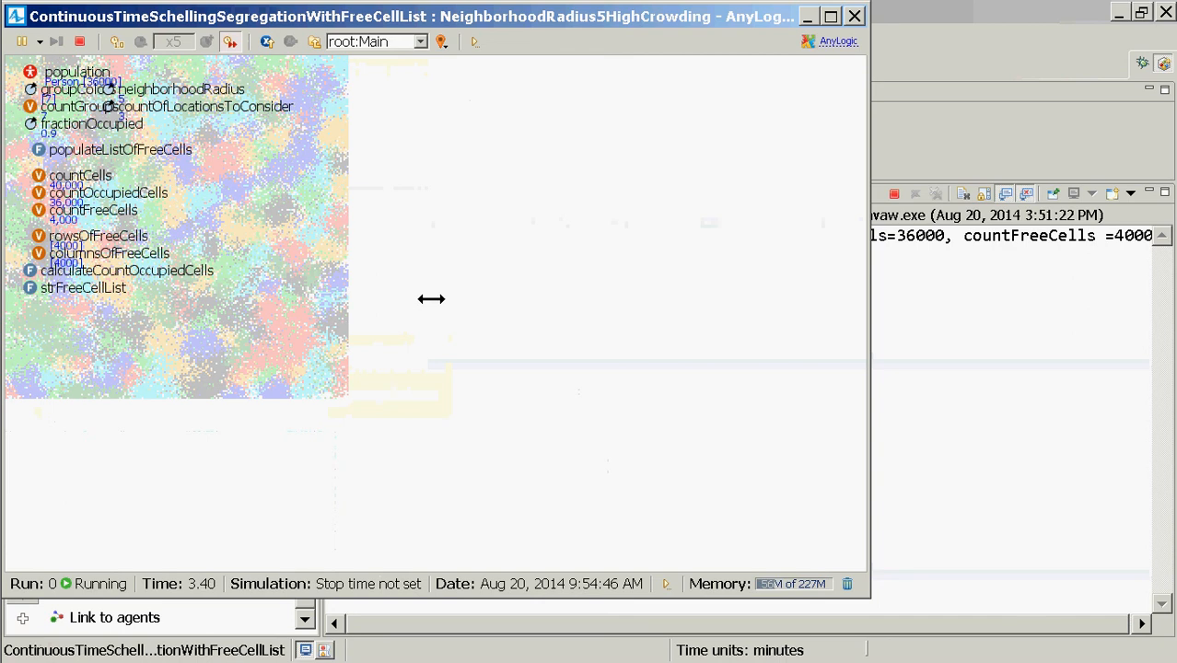
drag(442, 289, 602, 299)
scroll(598, 311, up, 3)
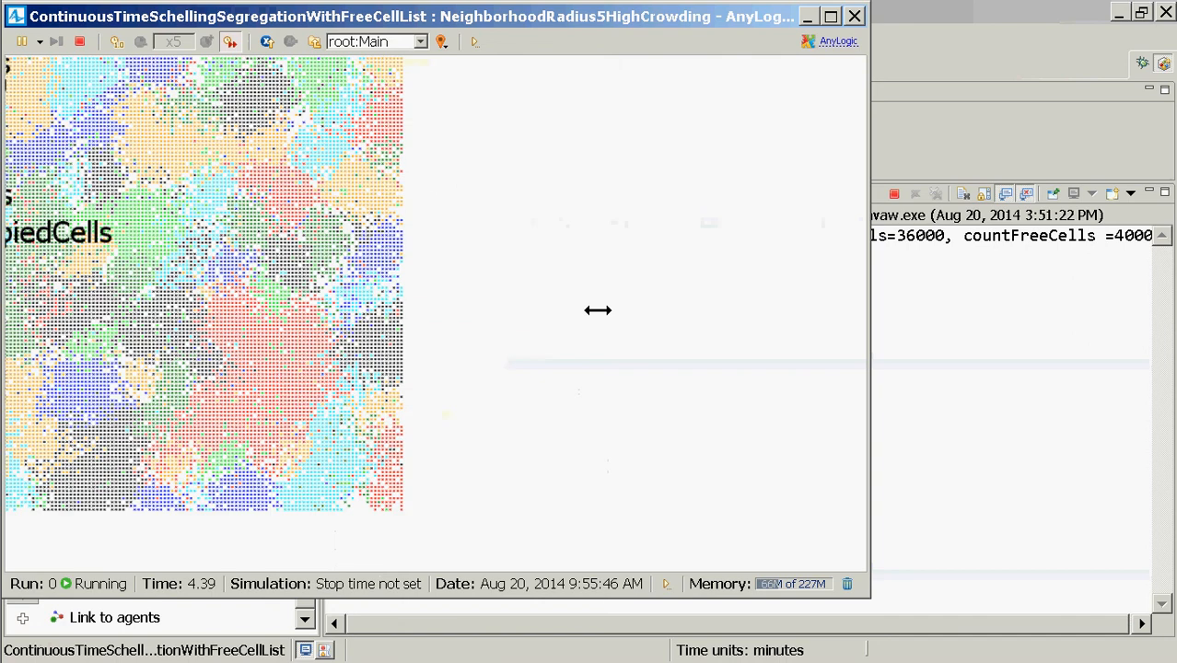
scroll(597, 311, up, 1)
drag(500, 313, 802, 339)
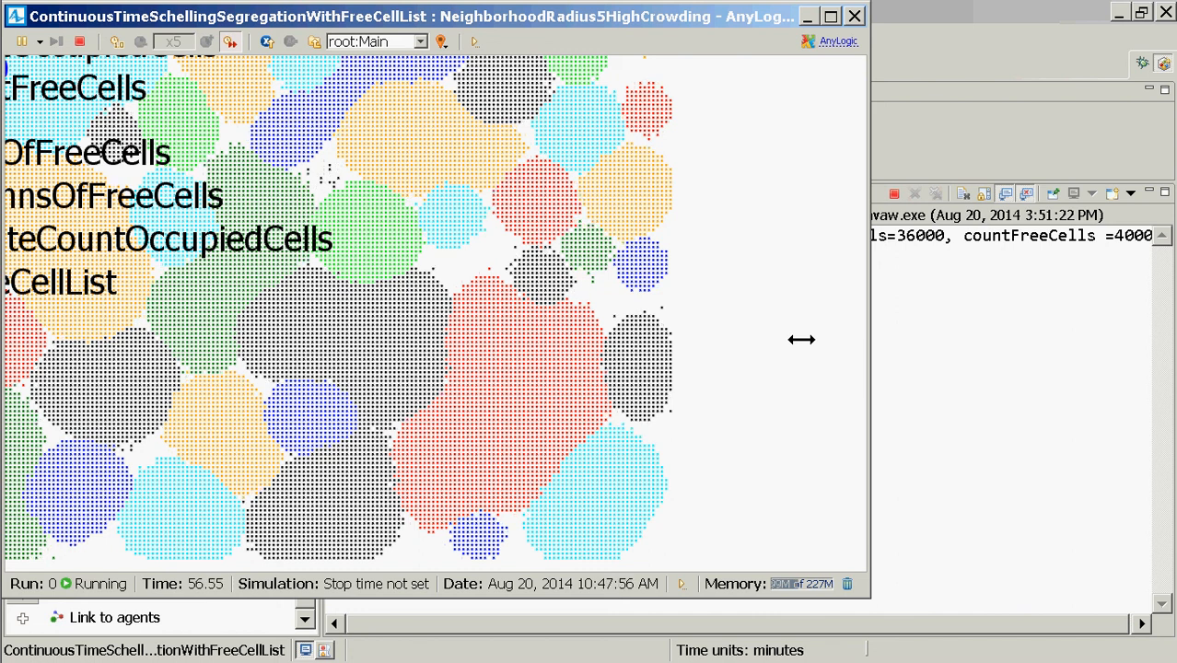
Step: Return to the model editor, open Main of the free cell list model and display the Controls palette
key(alt+Tab)
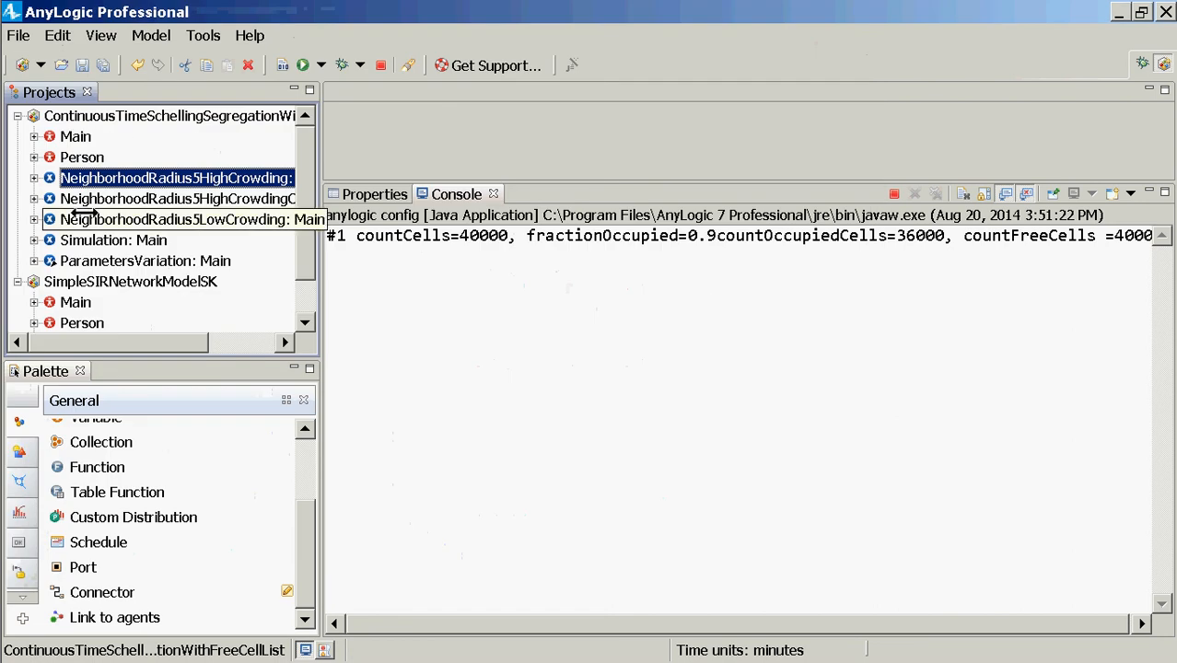
double_click(76, 137)
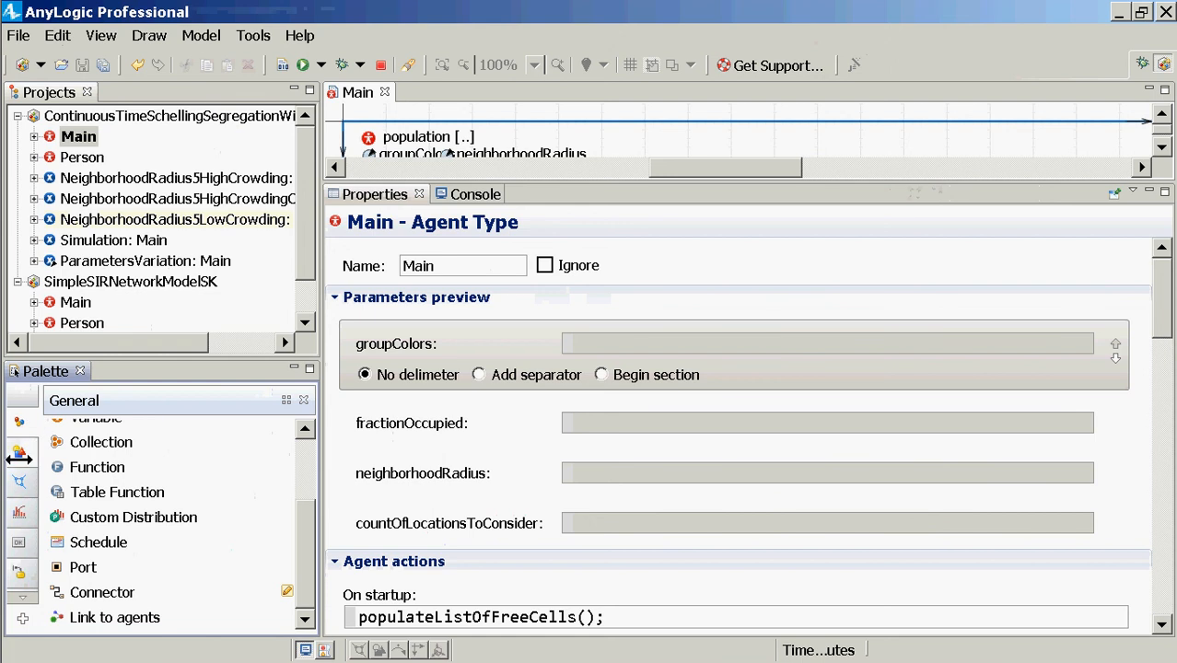
mouse_move(18, 543)
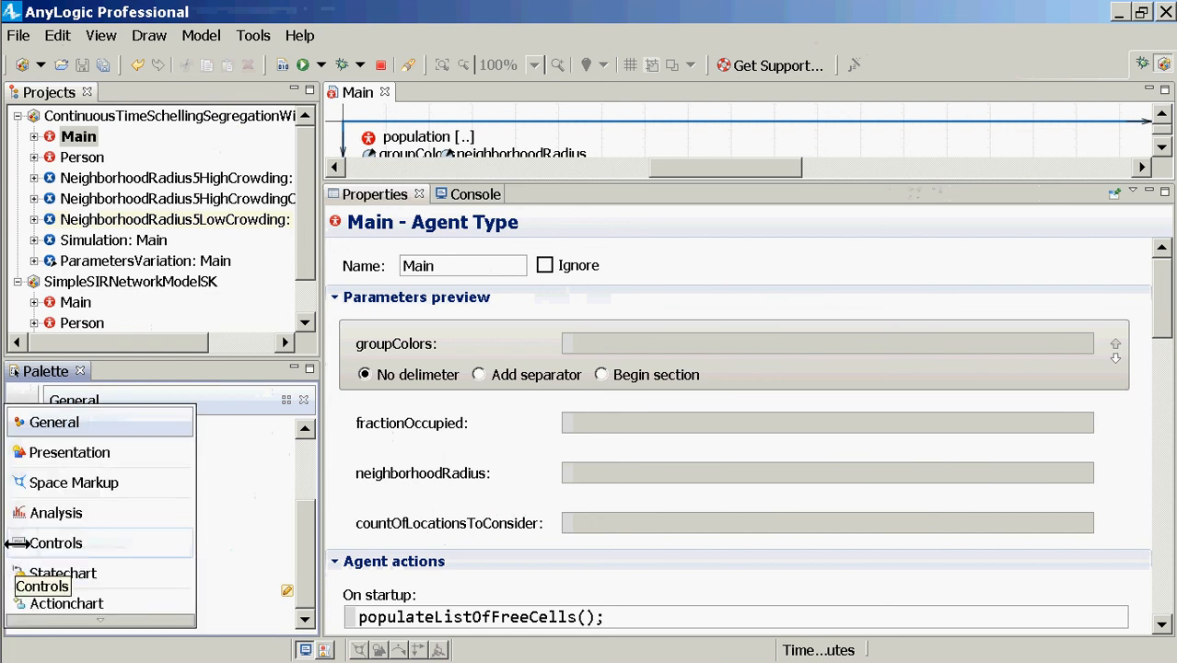
click(19, 543)
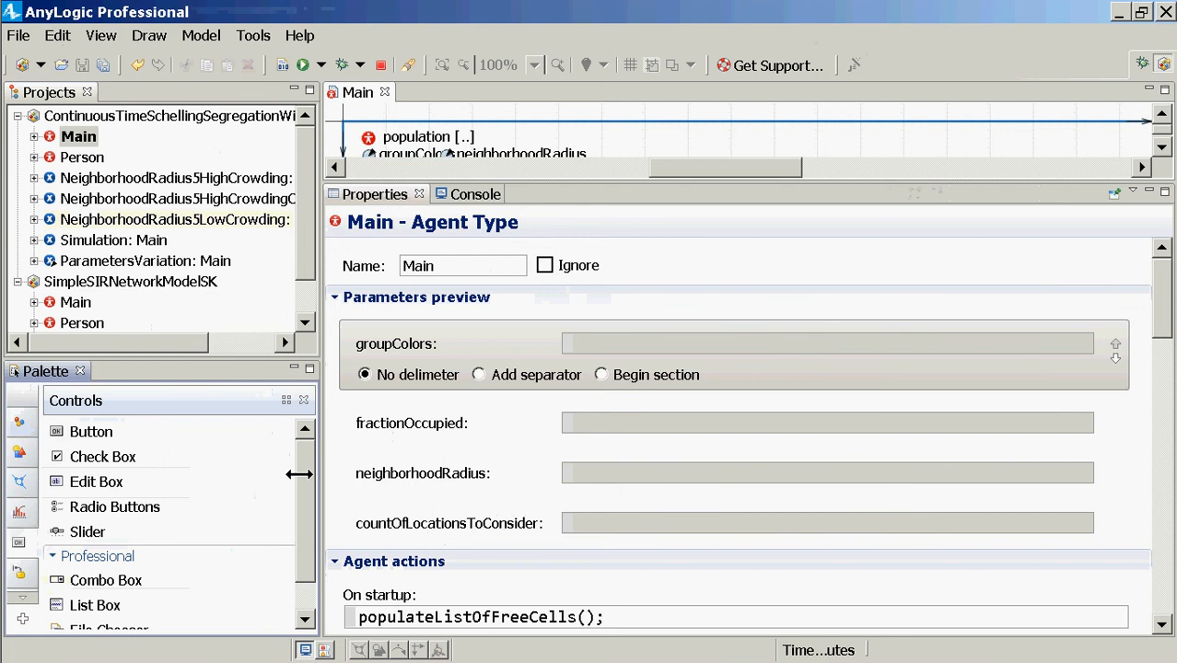
mouse_move(82, 578)
Step: Close the models ContinuousTimeSchellingSegregationWithFreeCellList and SimpleSIRNetworkModelSK
click(145, 112)
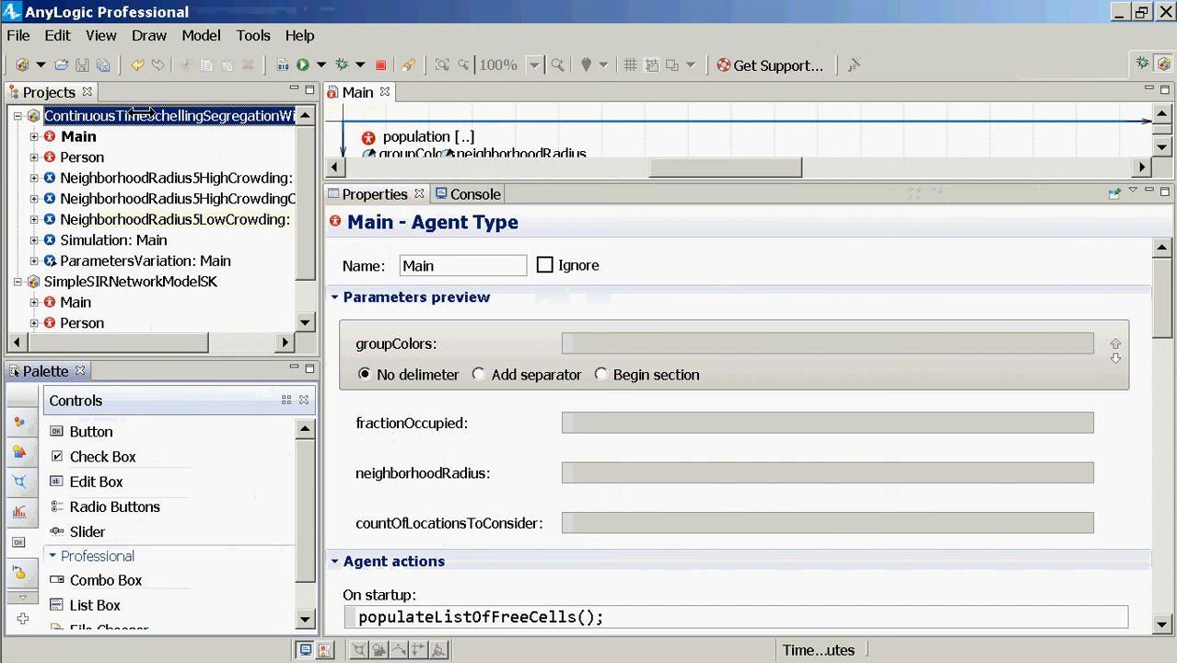
right_click(145, 112)
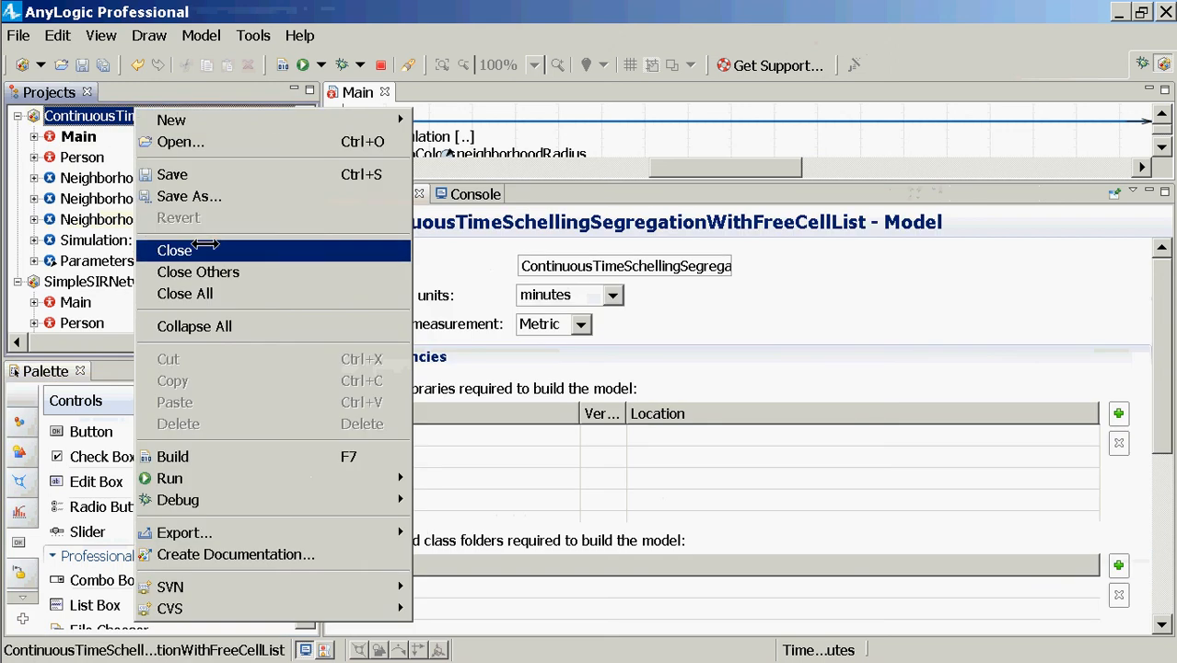
click(253, 250)
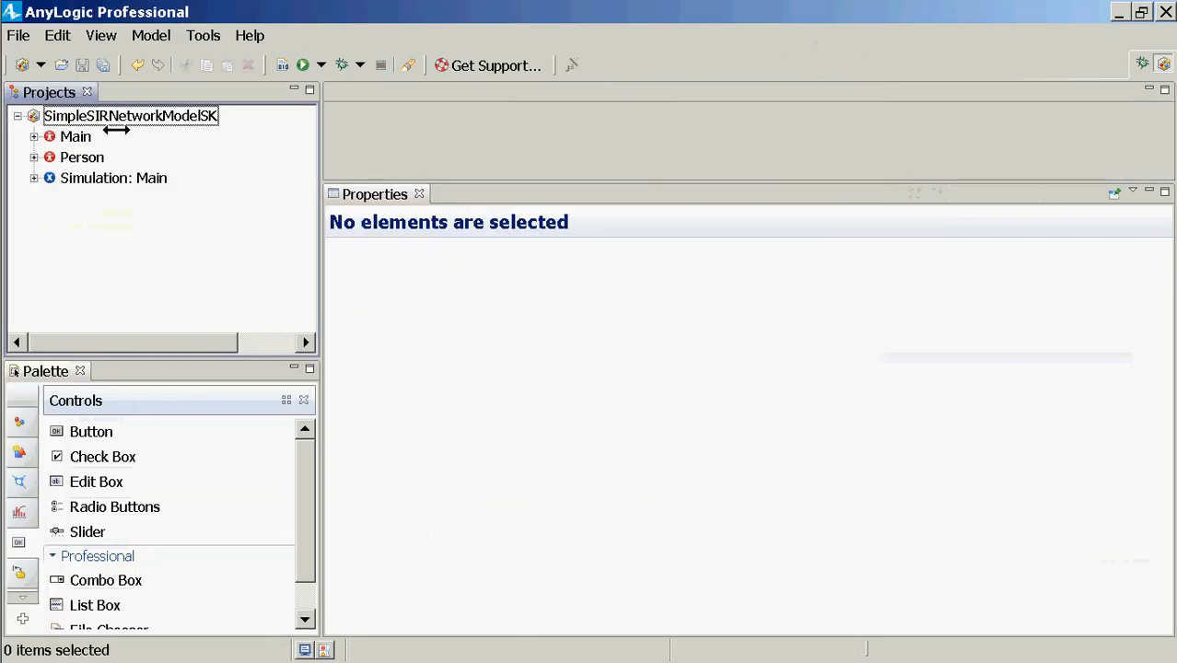
right_click(109, 112)
click(158, 254)
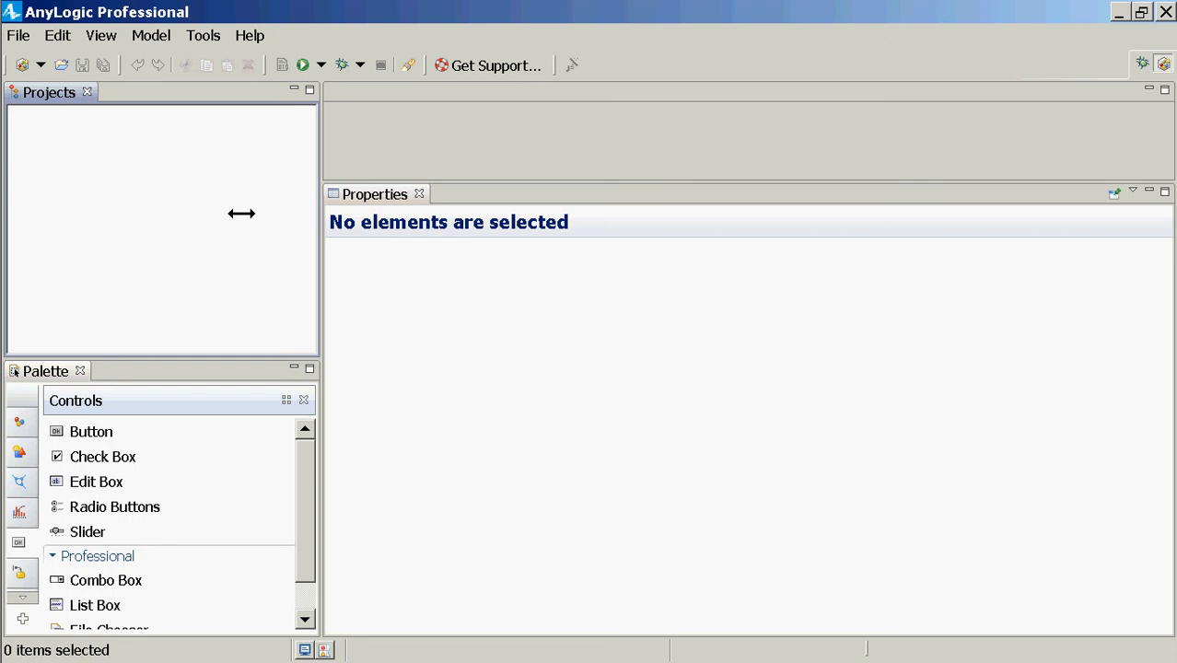
Step: Create a new model named LearningMobilitySK in the default Models location
click(12, 29)
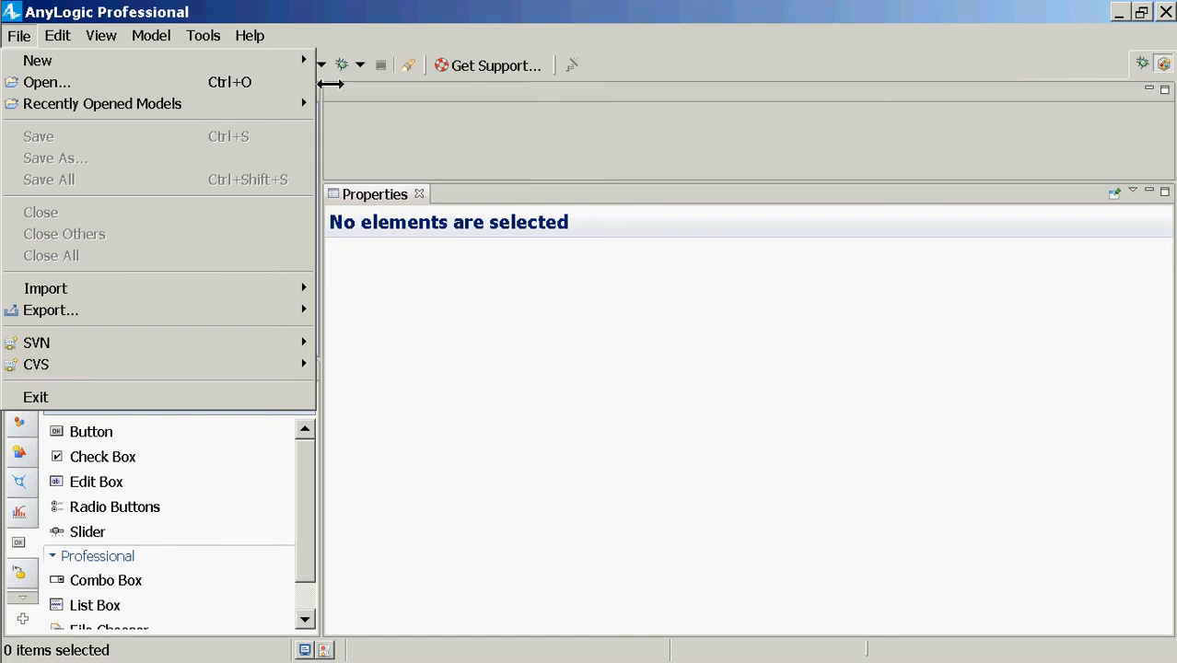
mouse_move(300, 60)
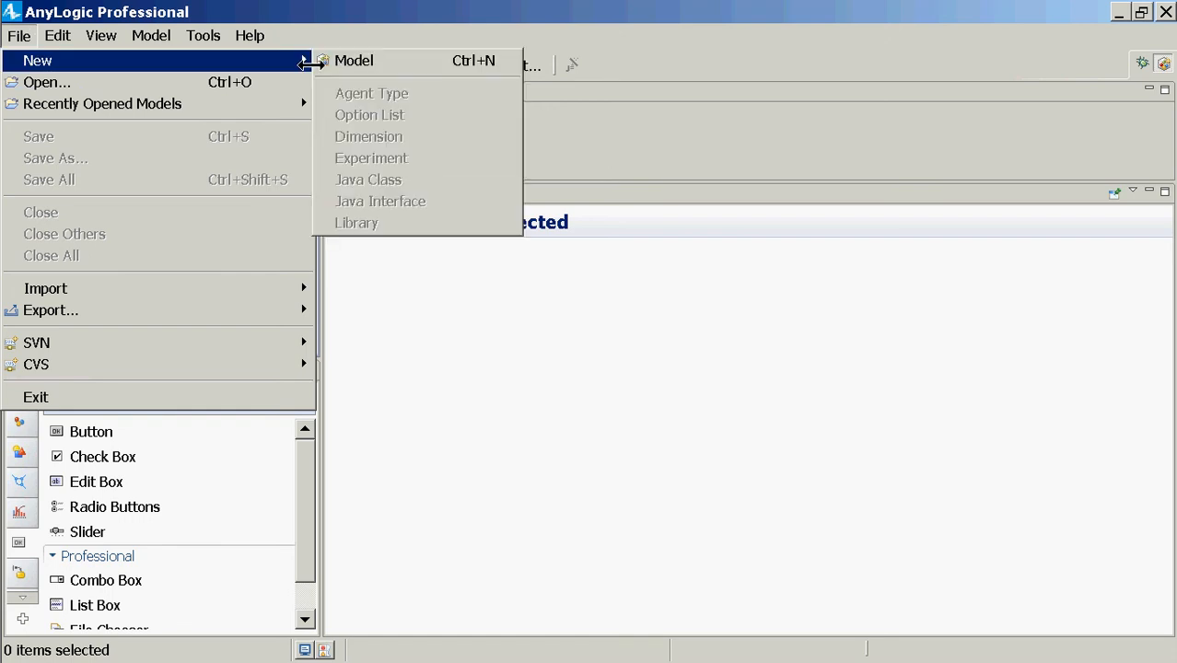
click(357, 59)
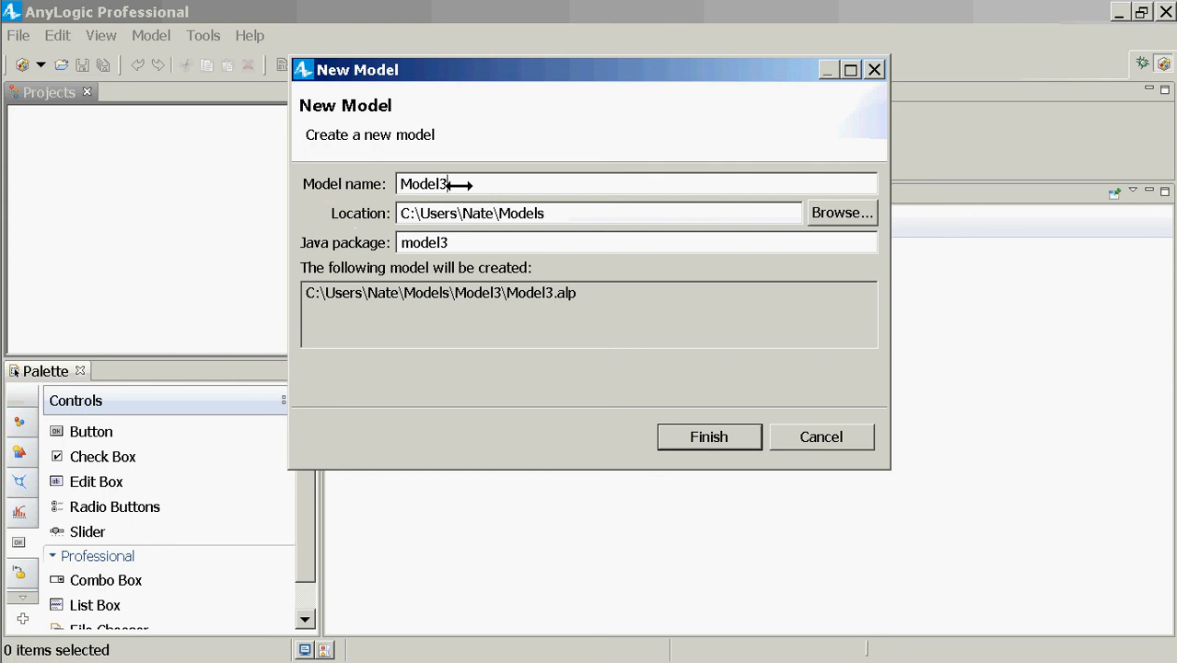
drag(459, 185, 297, 179)
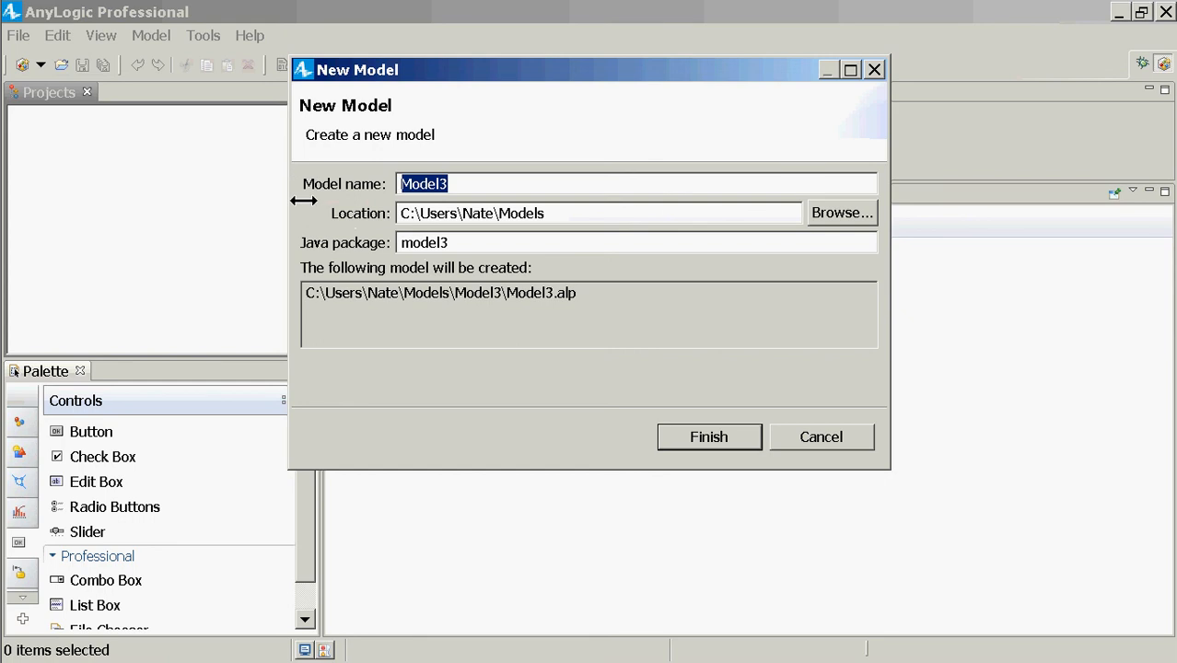
text(M)
key(BackSpace)
text(LearningMobility)
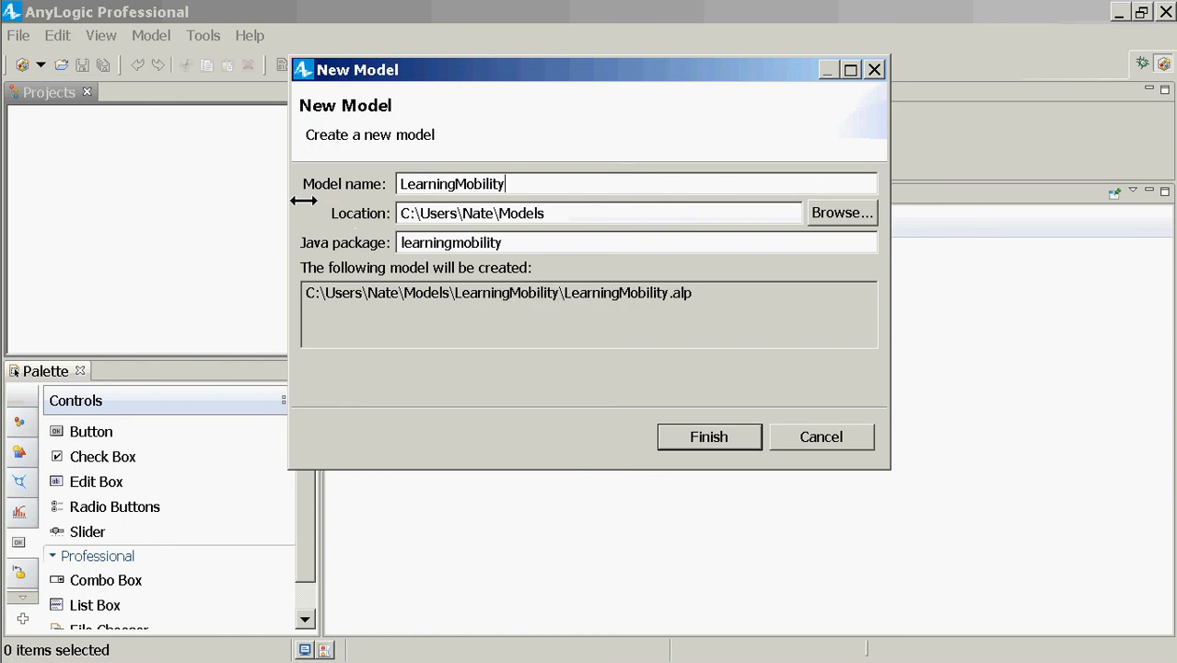
text(SK)
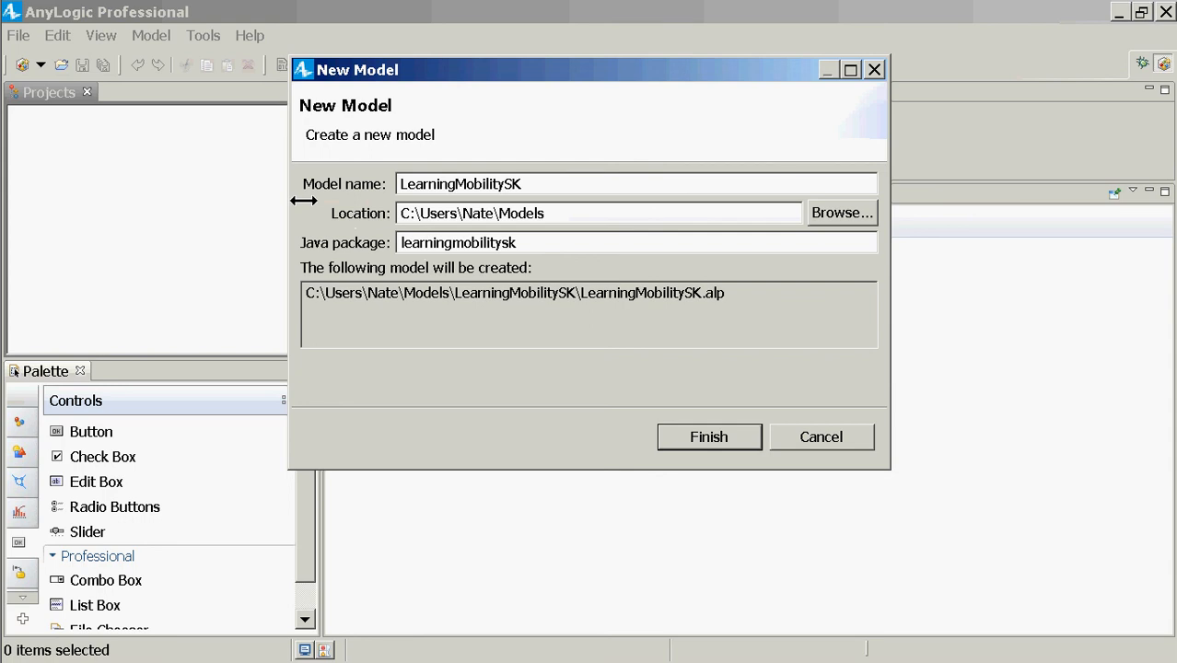
key(Return)
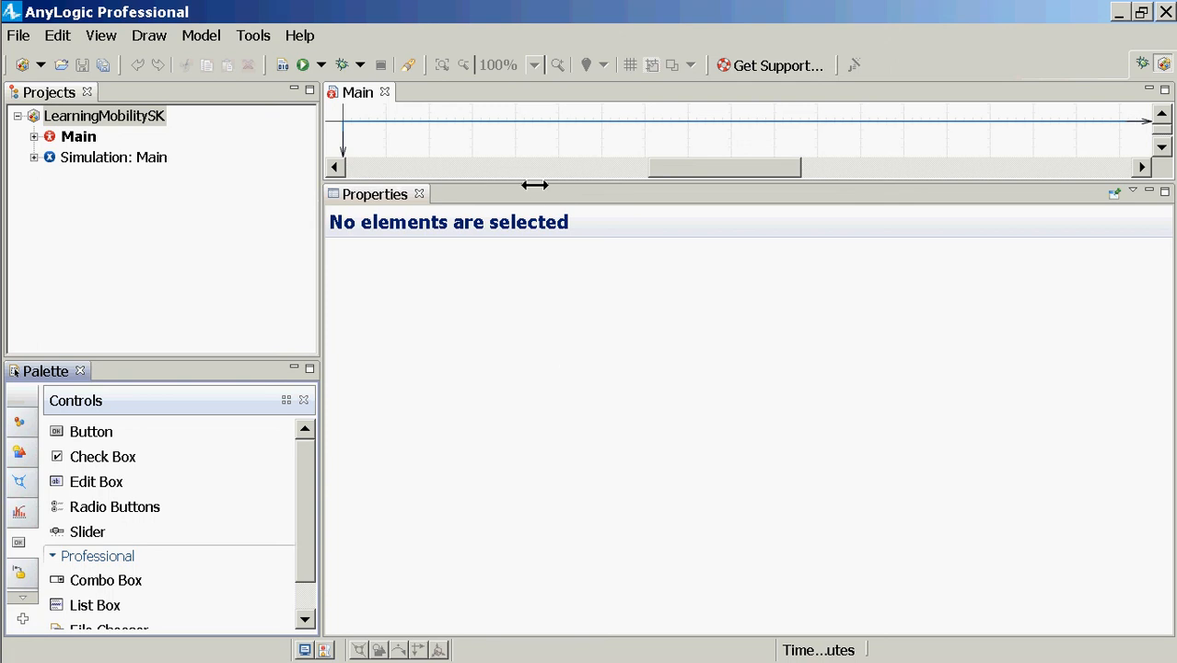
Step: Enlarge the canvas area of Main and add a new agent type named Bat to LearningMobilitySK without a template
drag(517, 180, 480, 493)
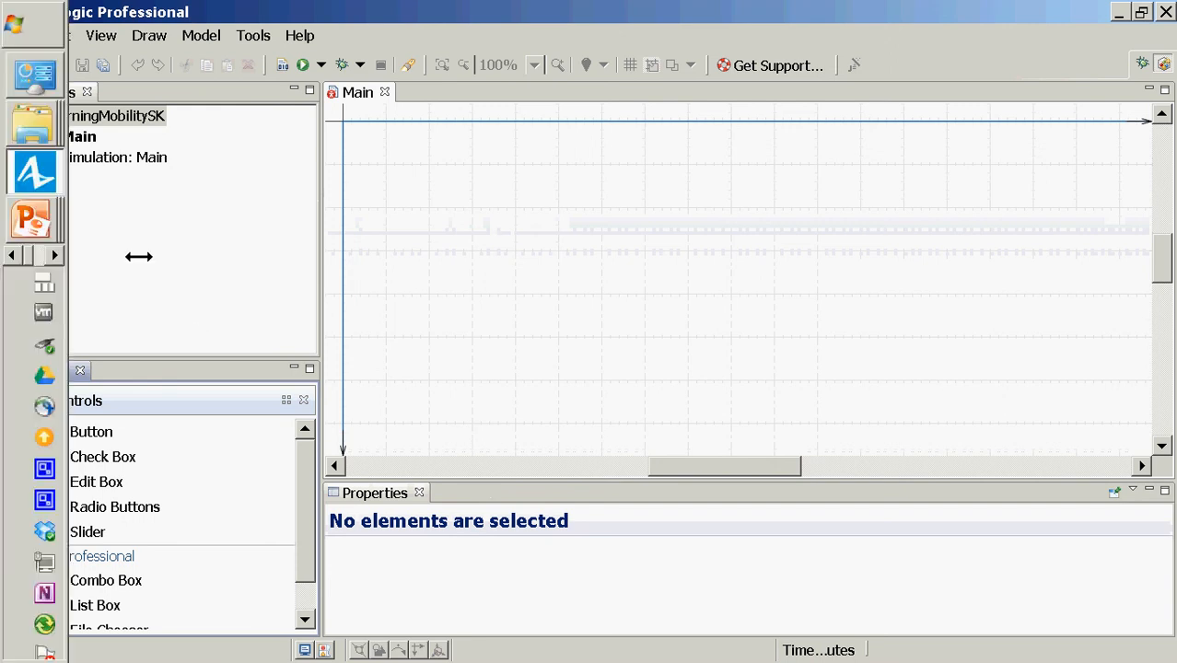
click(97, 115)
right_click(100, 113)
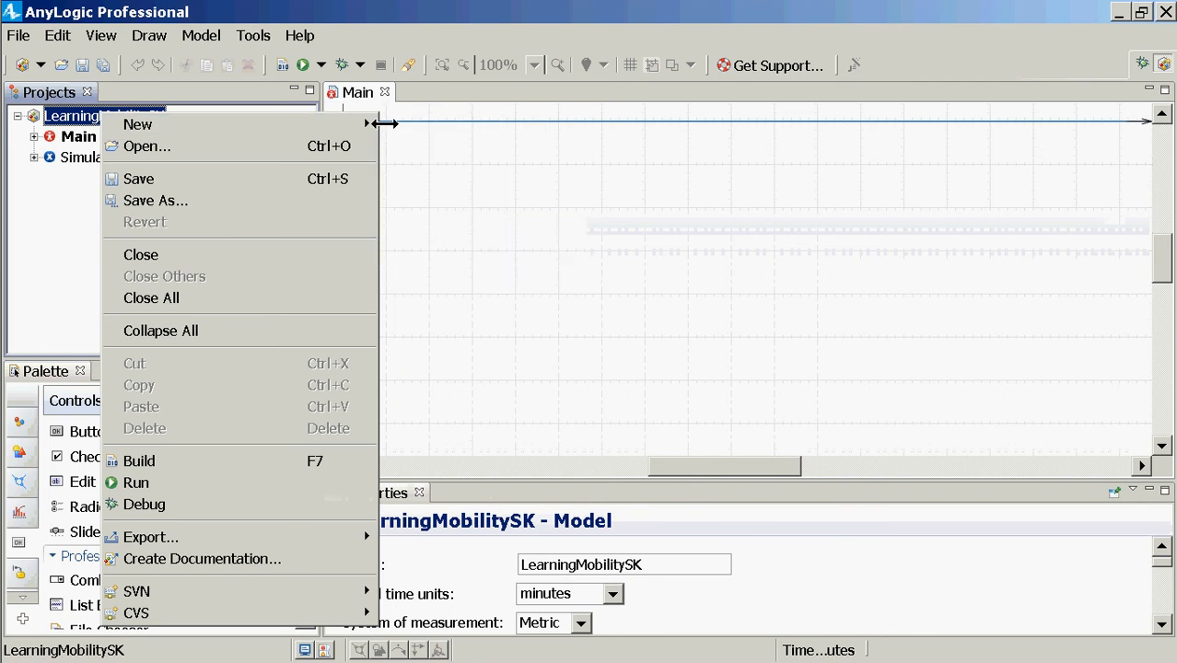
mouse_move(354, 124)
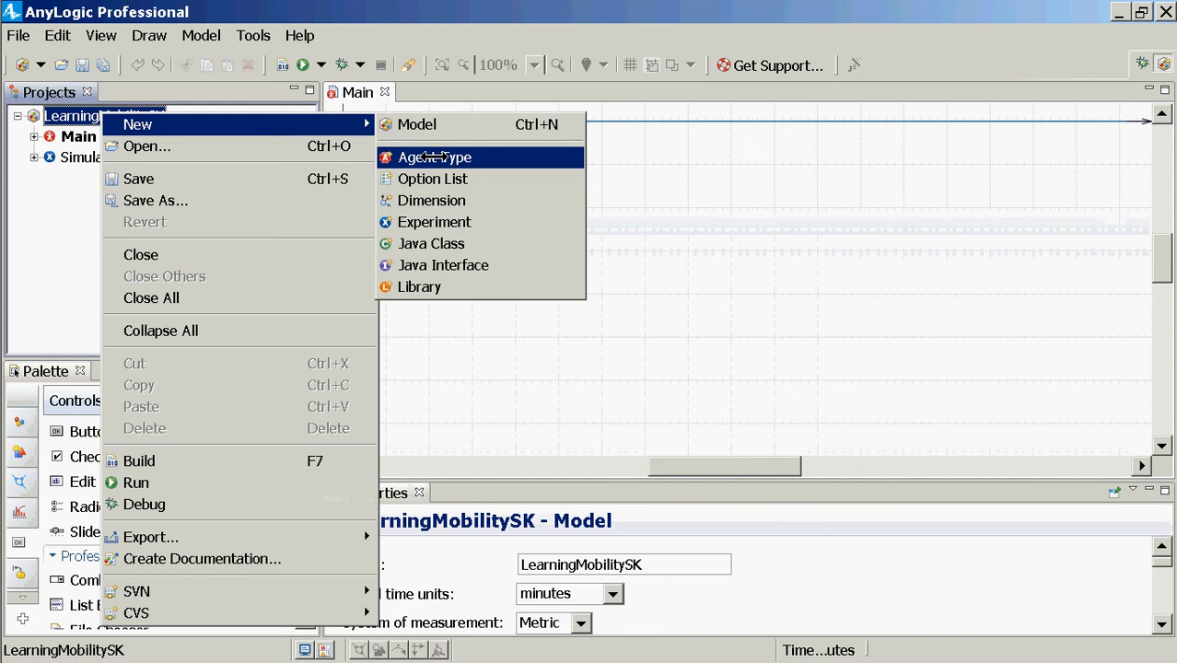
click(434, 157)
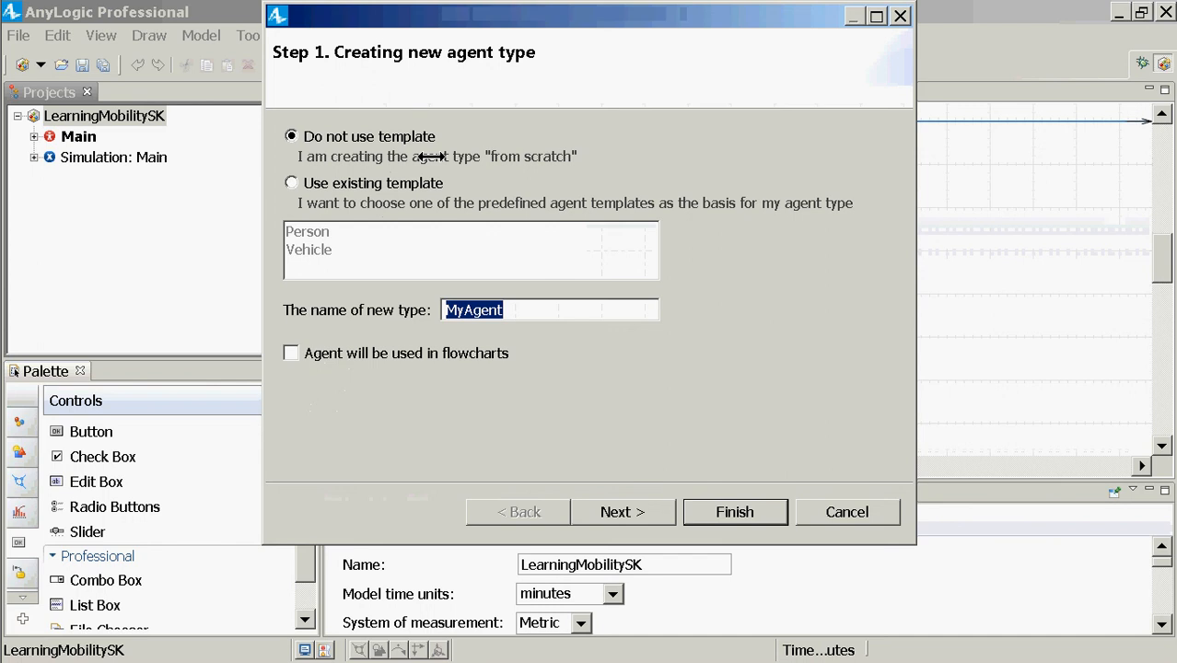
text(Bat)
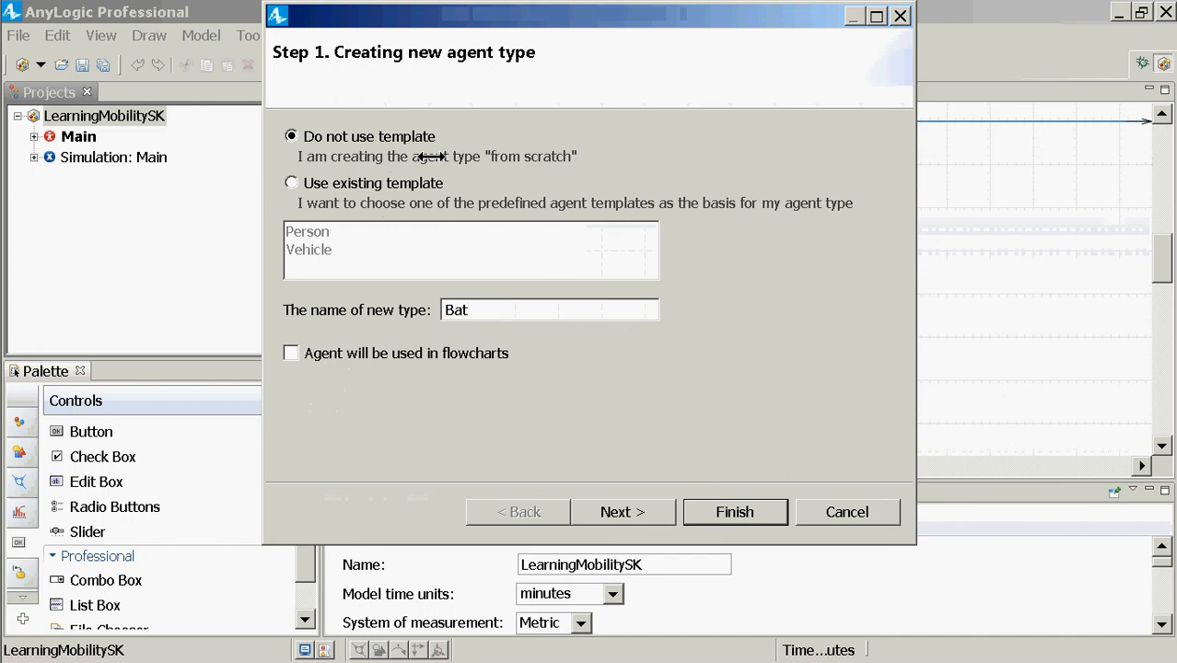
click(710, 513)
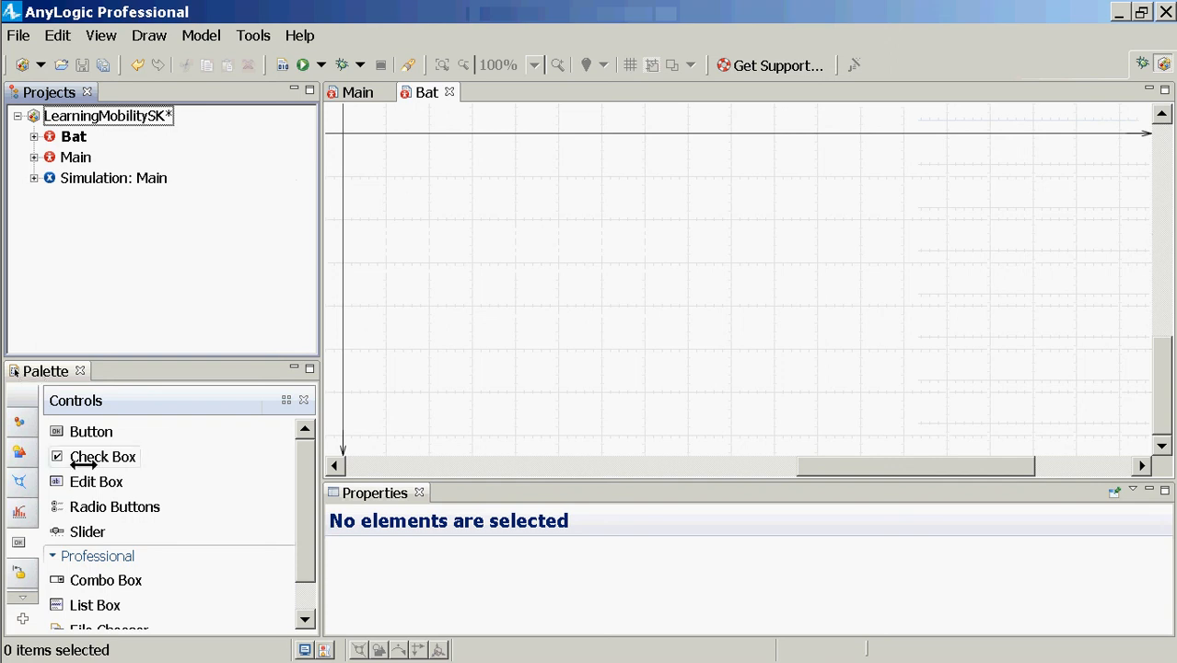
Step: Look through the Pictures palette for an image suitable for representing the Bat agent
click(23, 599)
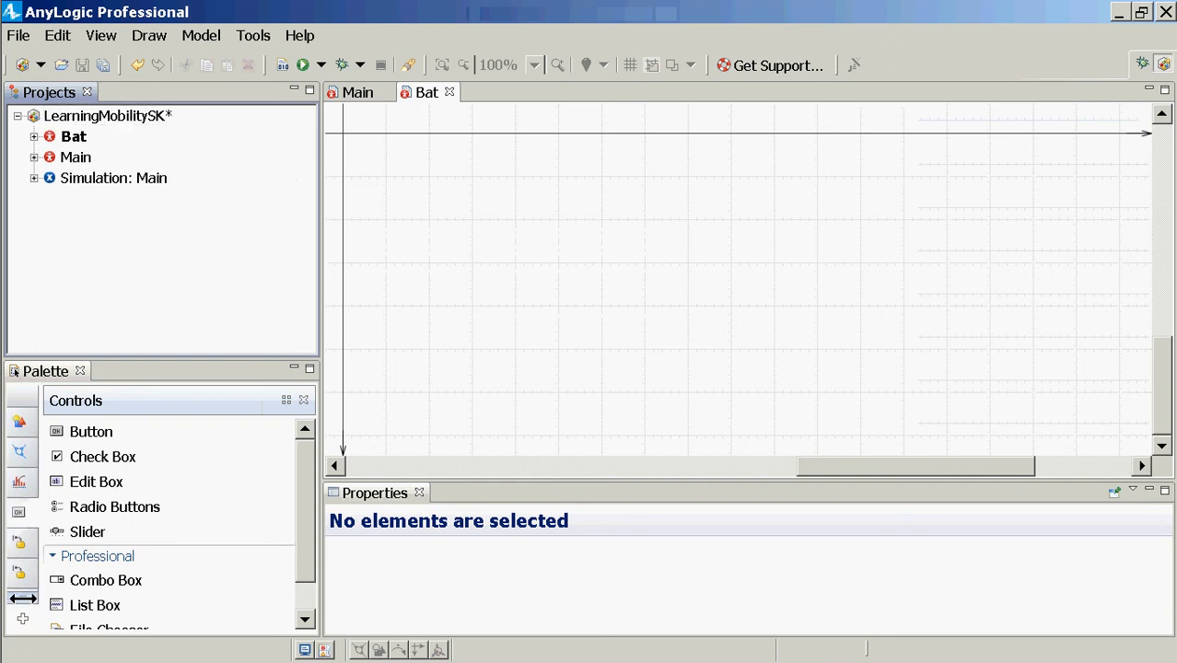
click(23, 599)
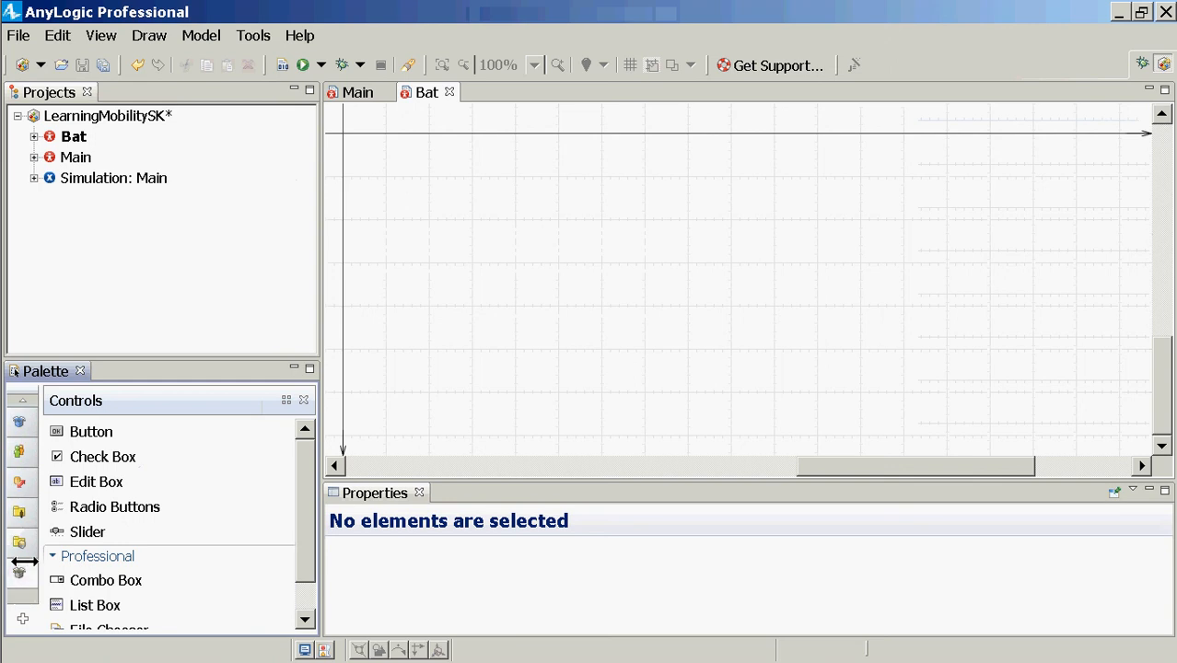
click(18, 512)
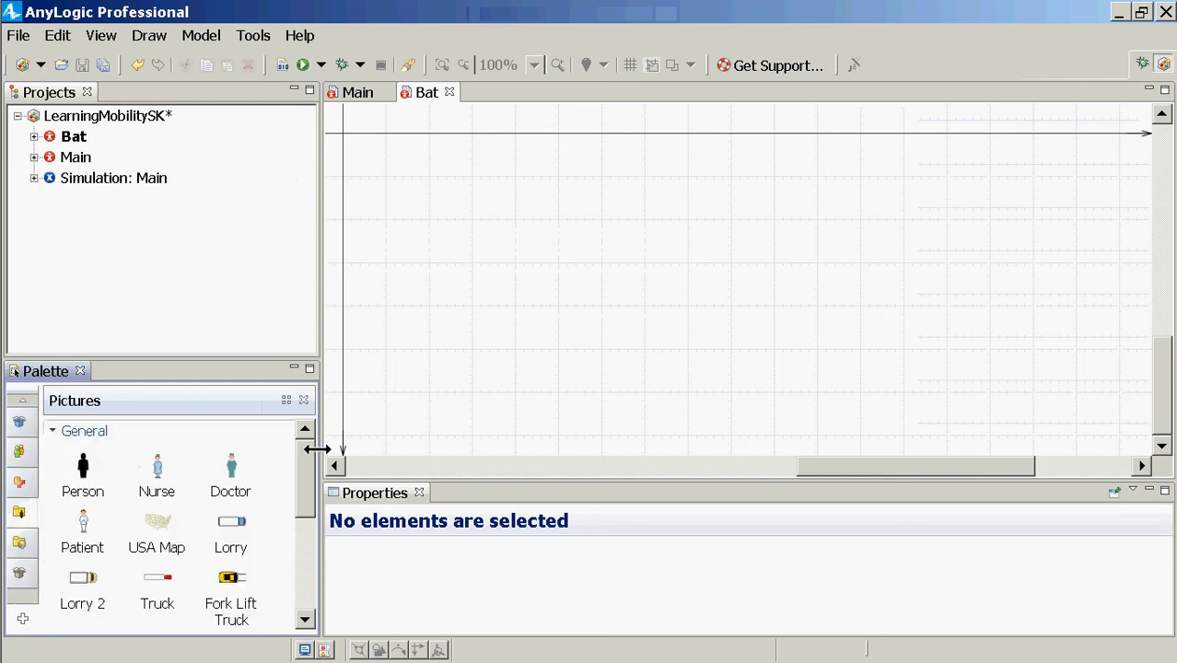
scroll(305, 479, down, 5)
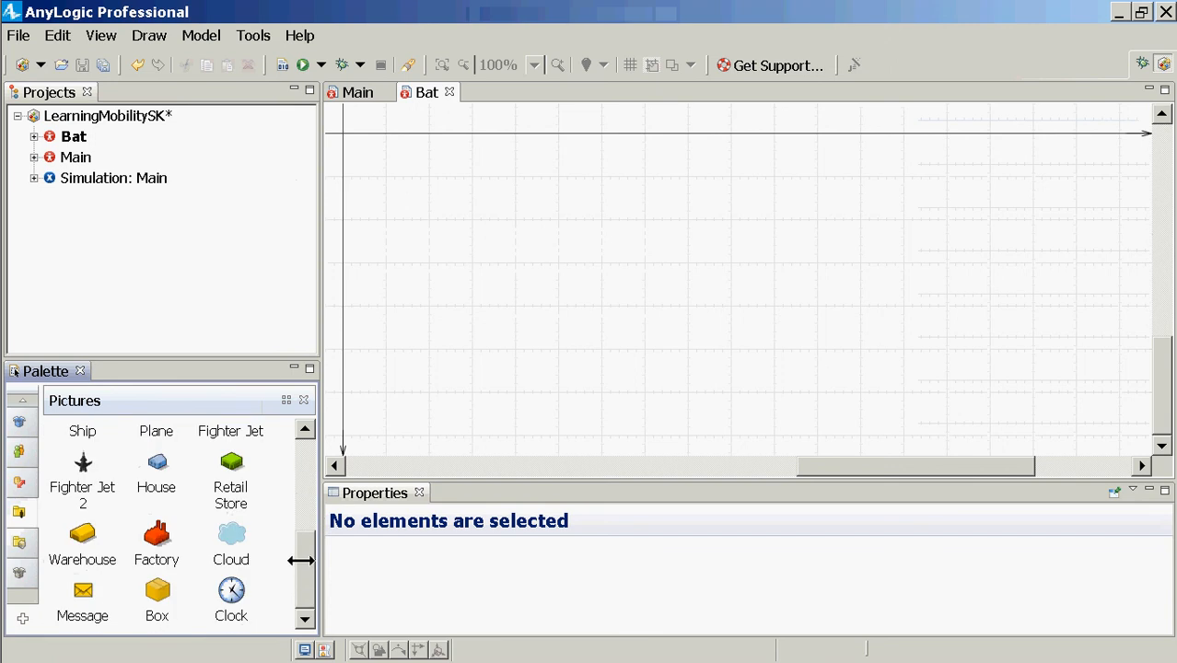
scroll(302, 548, up, 1)
scroll(302, 534, up, 4)
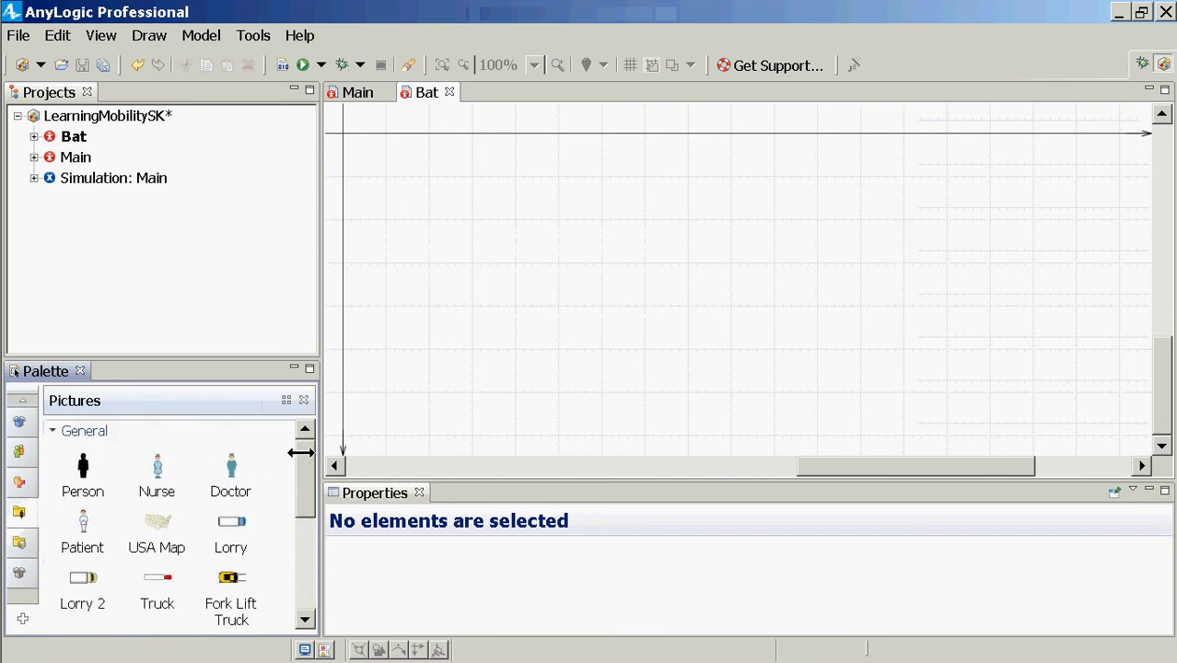
scroll(297, 507, down, 2)
scroll(297, 507, down, 2)
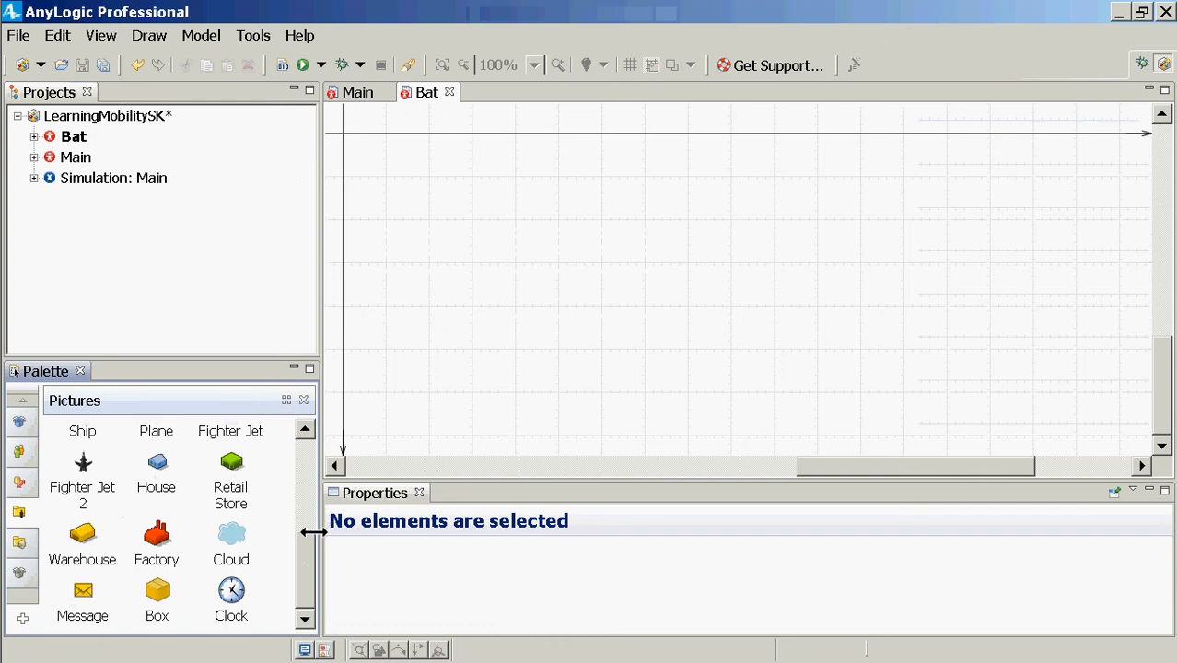
drag(308, 539, 304, 429)
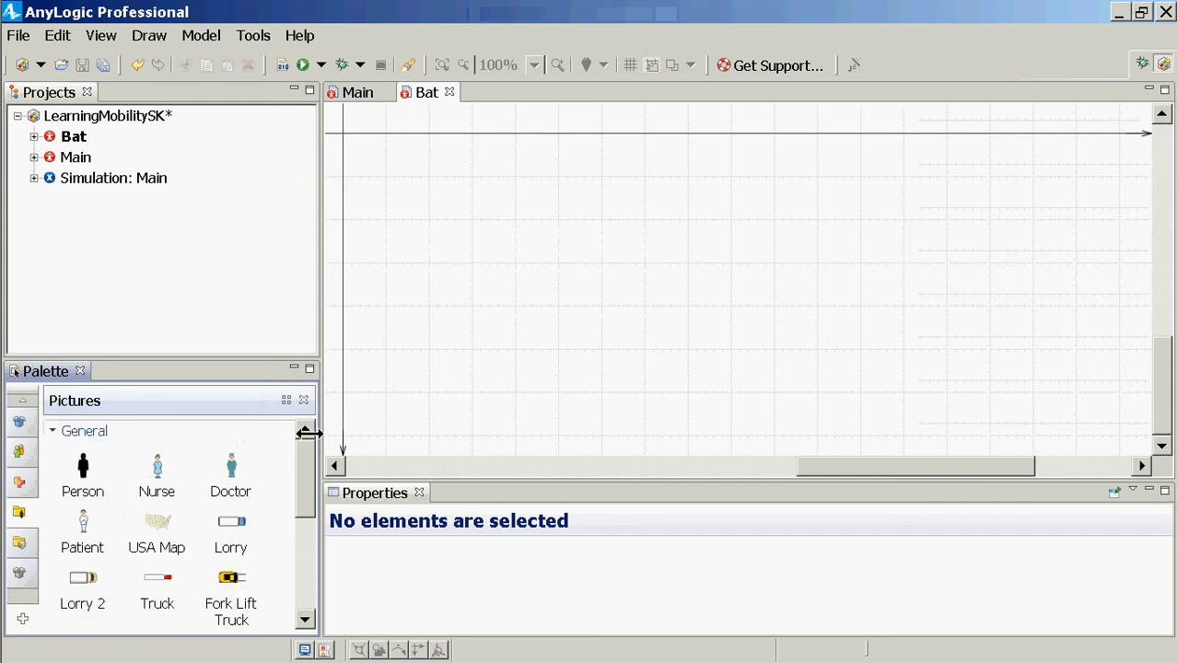
click(20, 34)
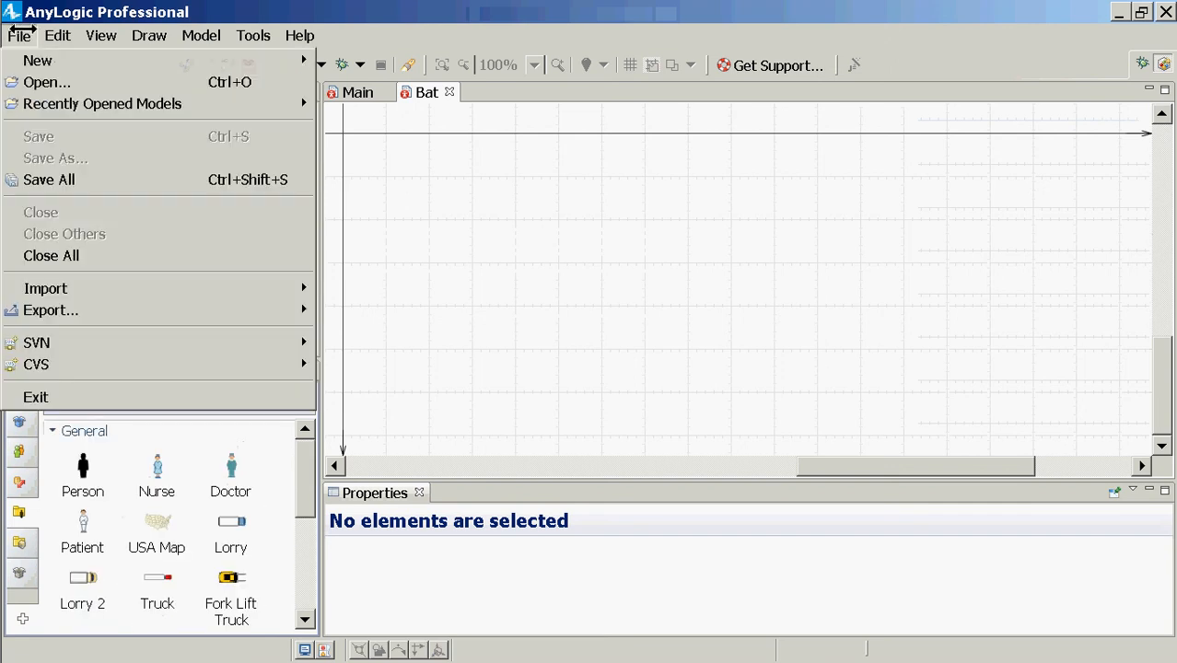
click(20, 34)
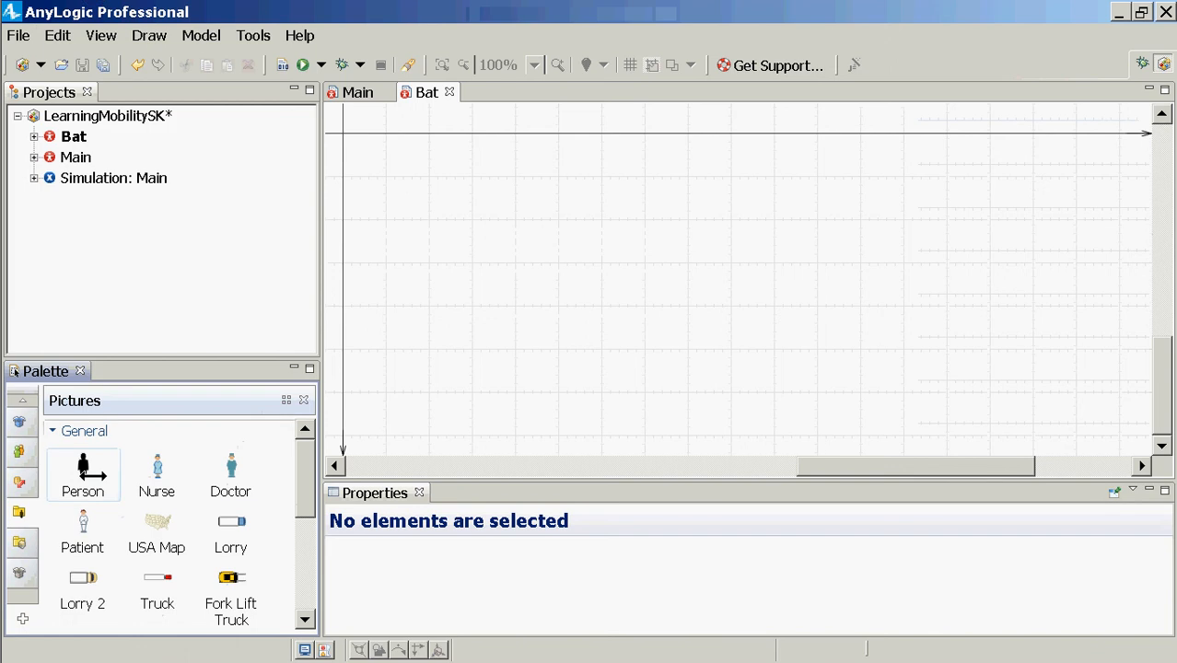
drag(294, 466, 293, 541)
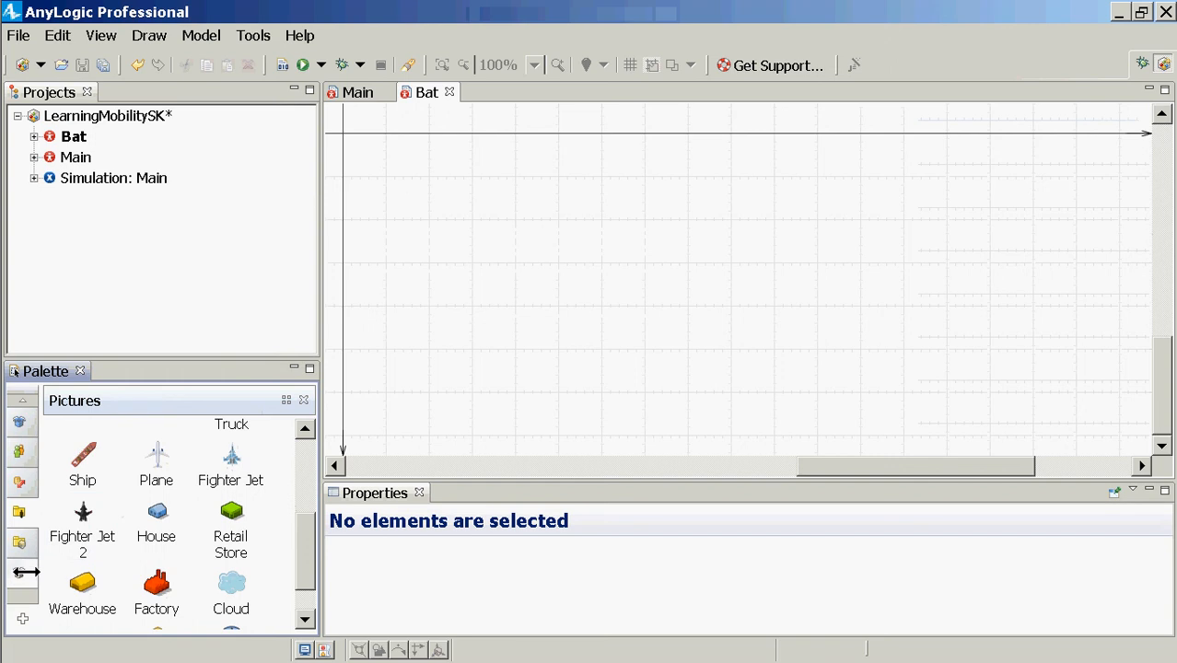
mouse_move(13, 568)
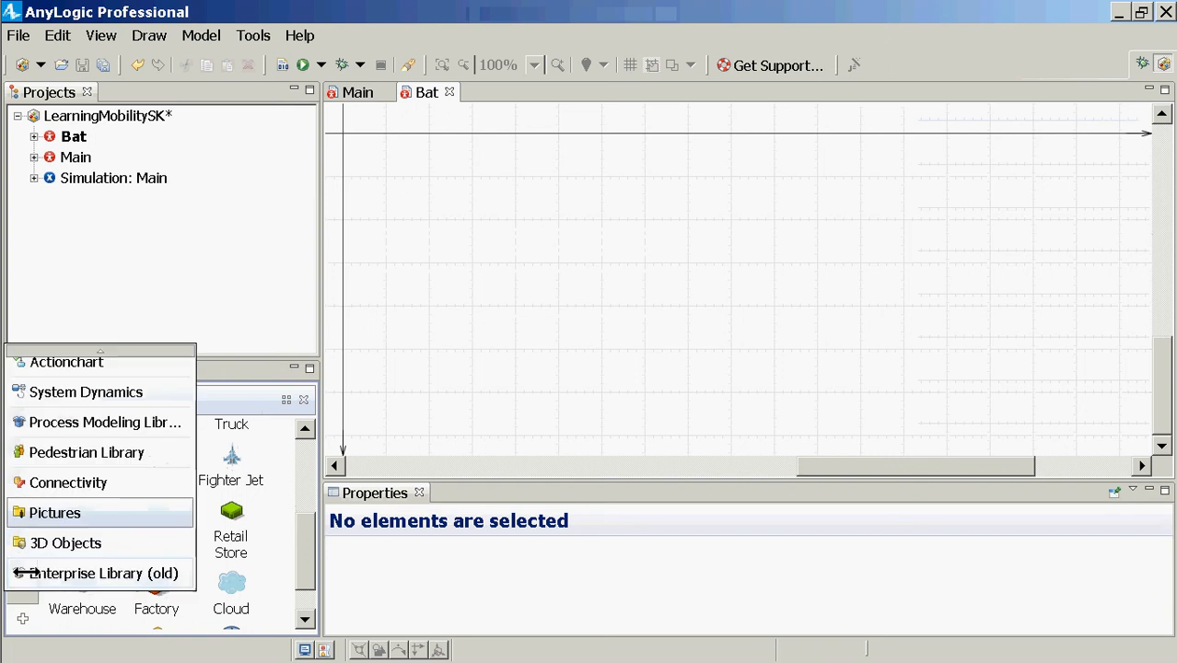
click(65, 513)
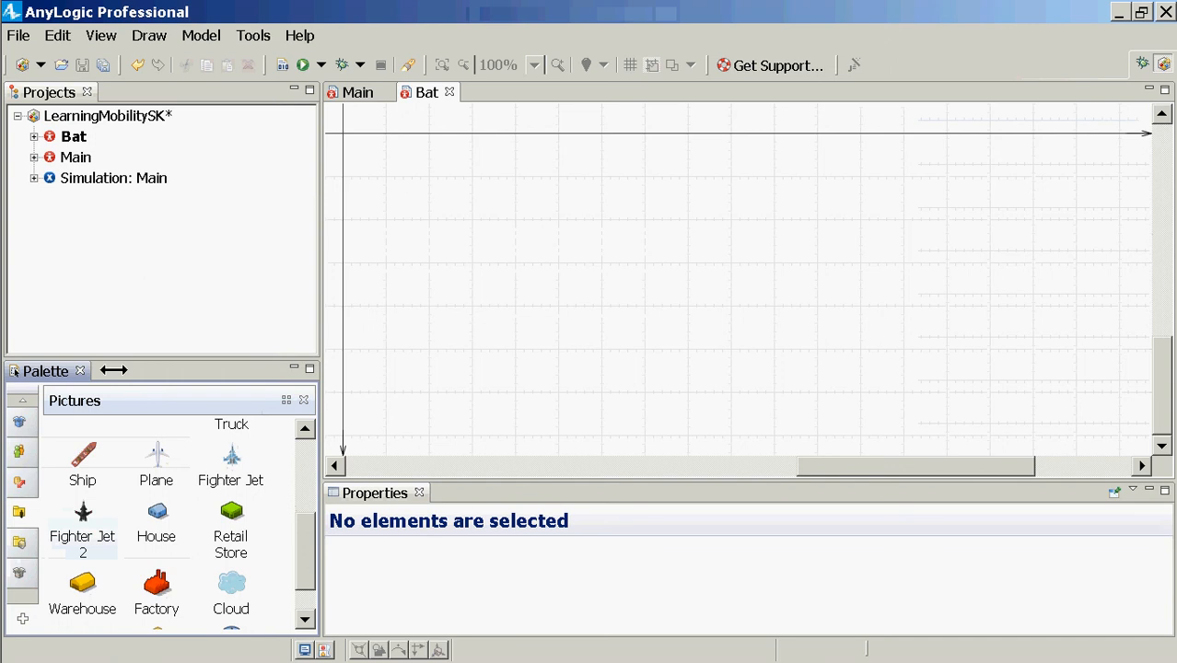
Step: Display the Presentation palette and look through its available shapes for the Bat agent
click(26, 405)
click(25, 403)
click(22, 399)
click(21, 399)
click(21, 399)
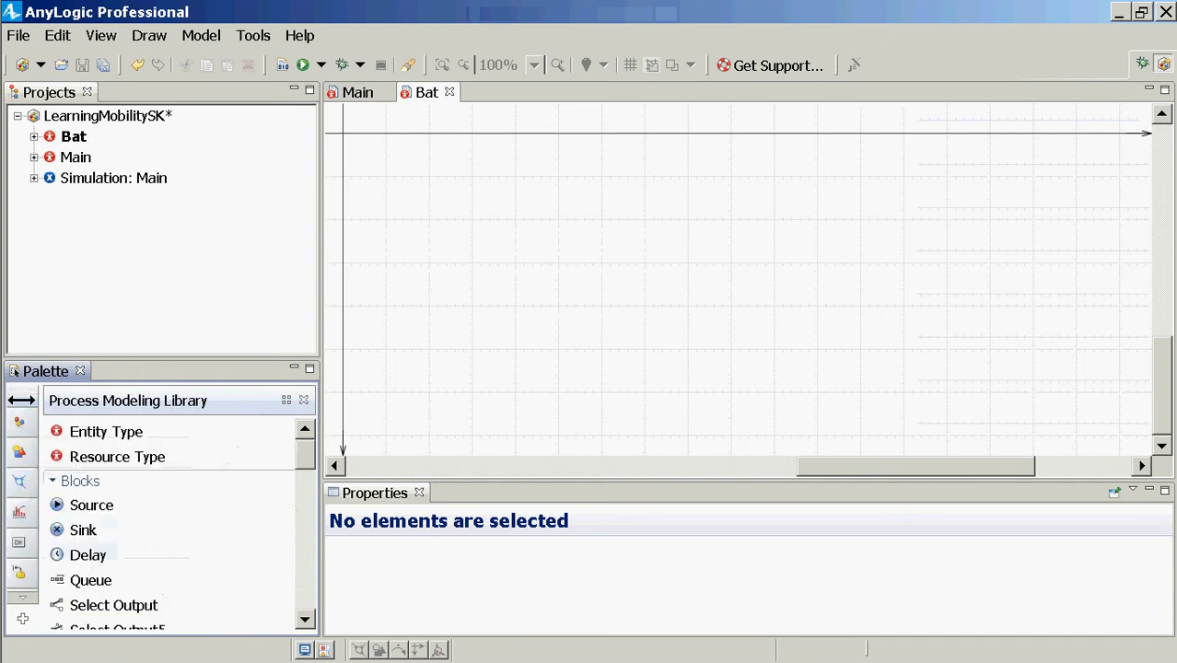
click(21, 475)
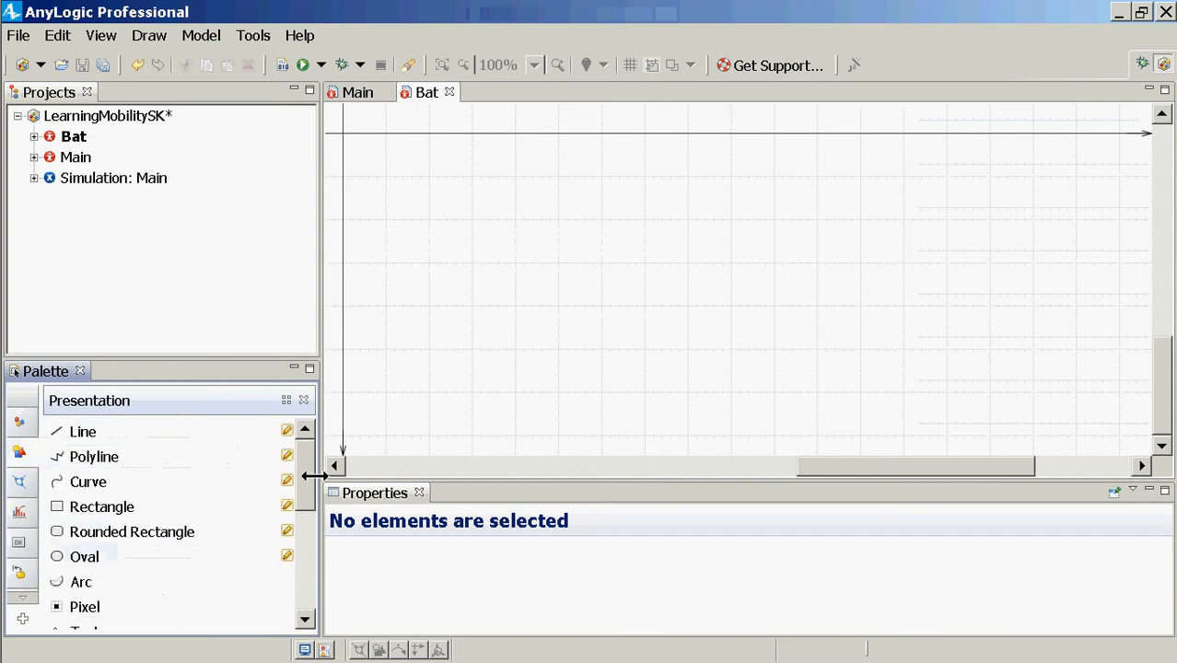
drag(314, 476, 321, 583)
scroll(314, 597, up, 3)
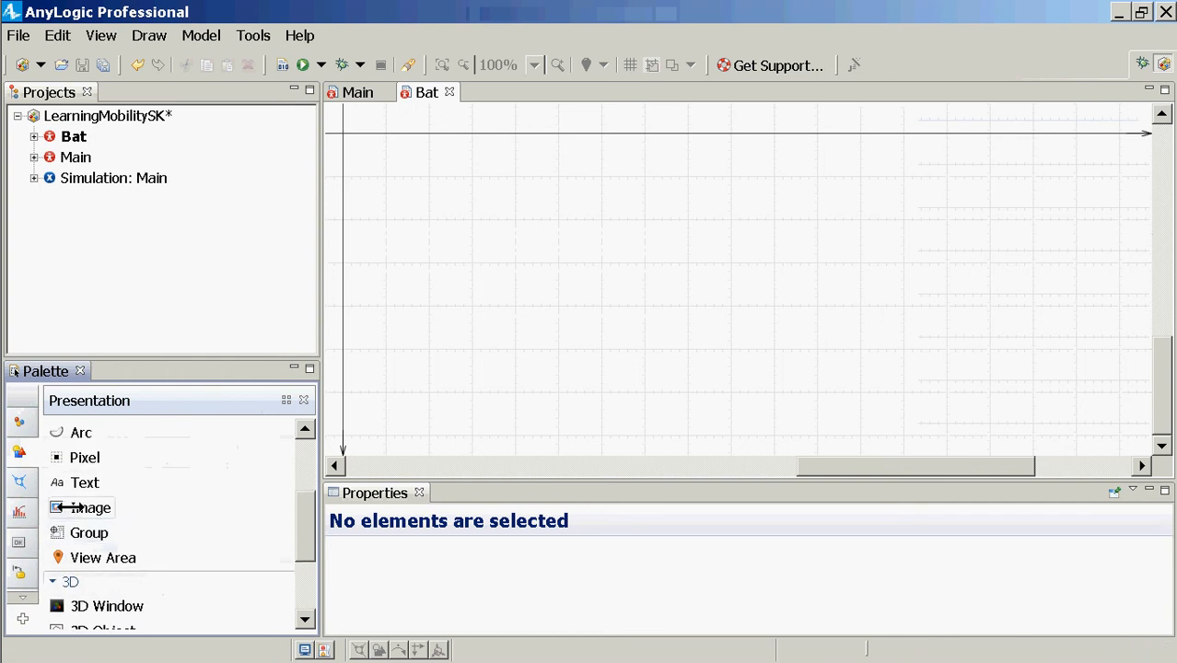
click(72, 508)
drag(71, 507, 339, 438)
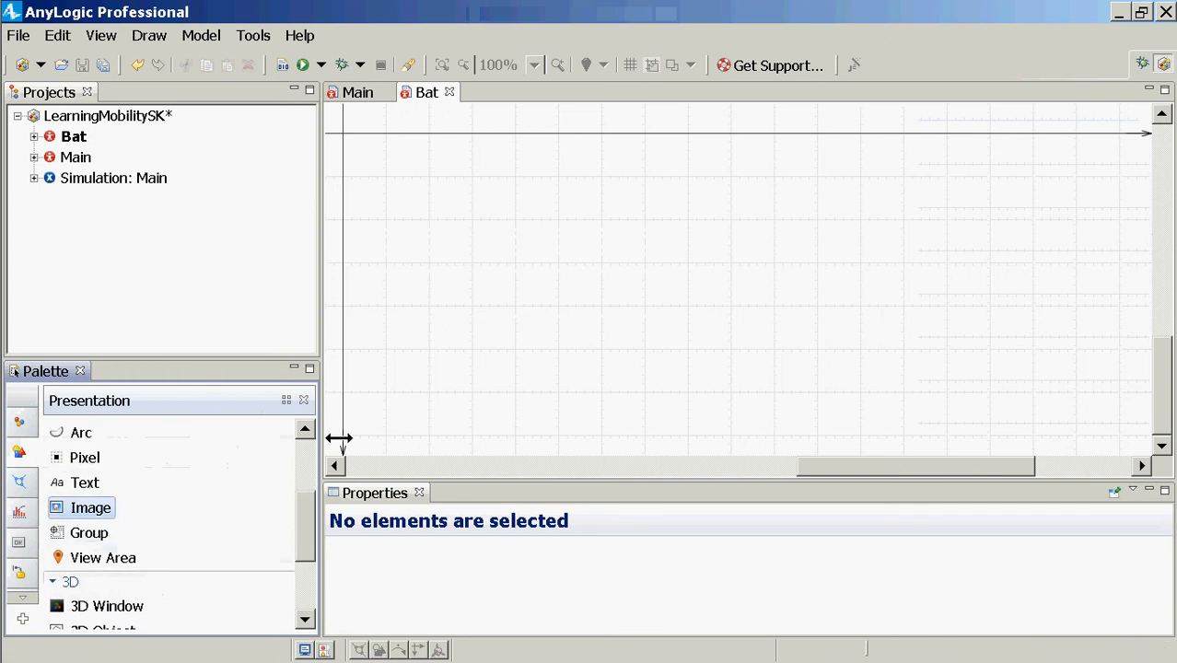
drag(300, 494, 306, 466)
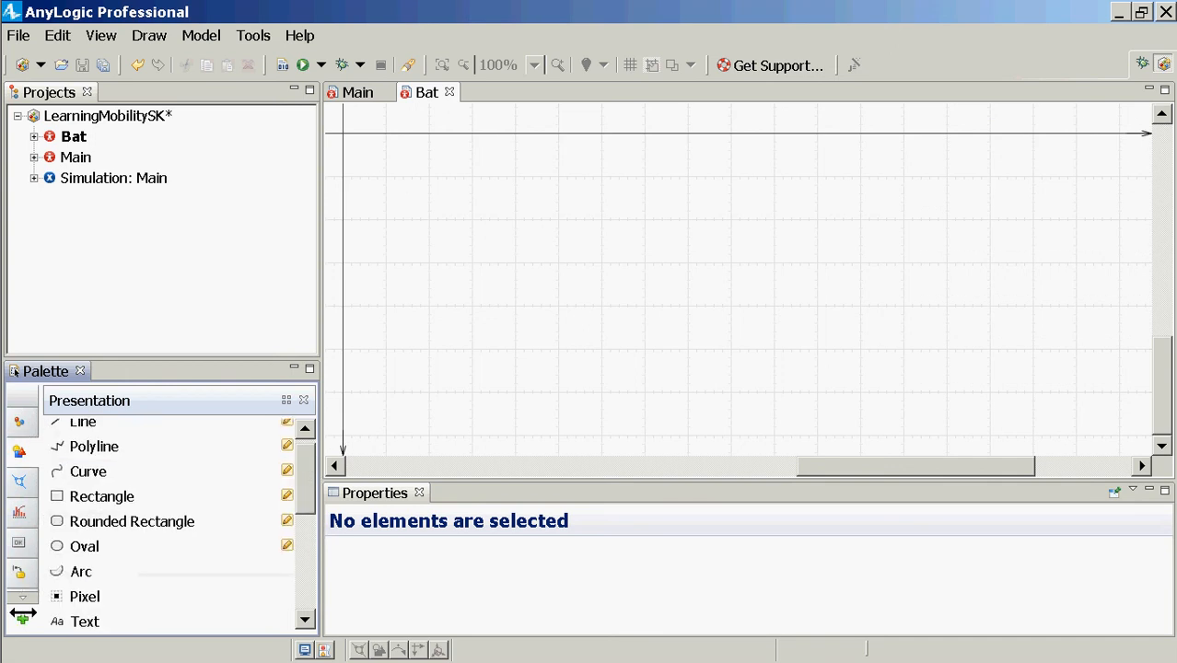
scroll(24, 596, down, 4)
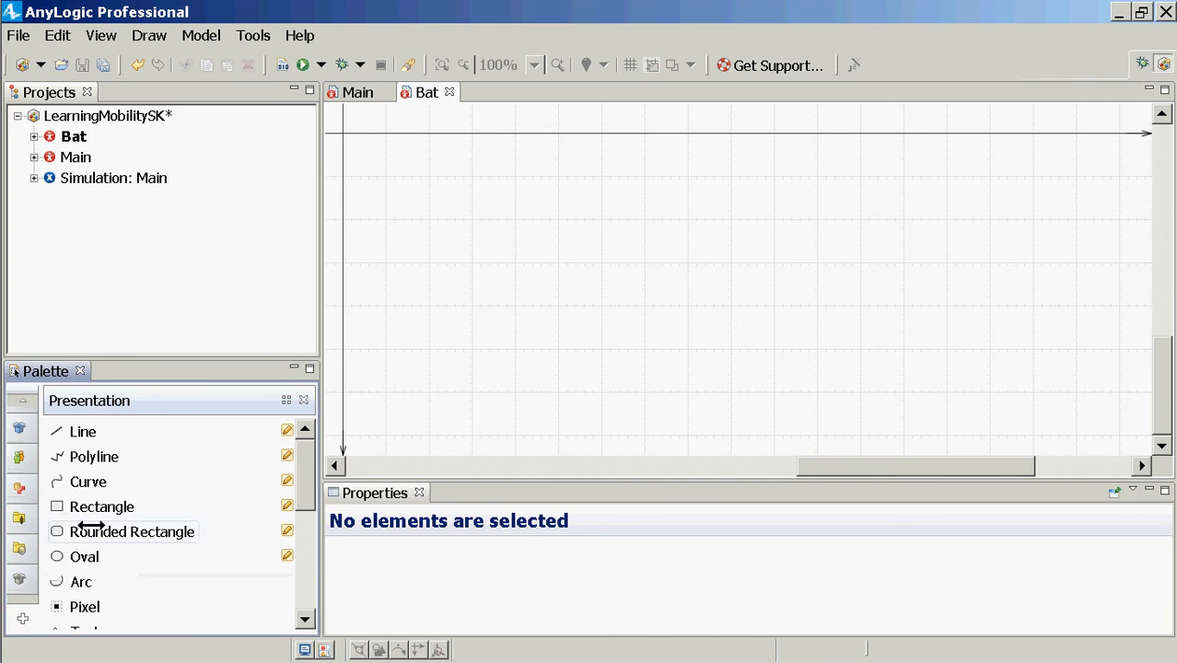
Step: Add an oval to the Bat agent type and centre it on the coordinate origin
click(76, 555)
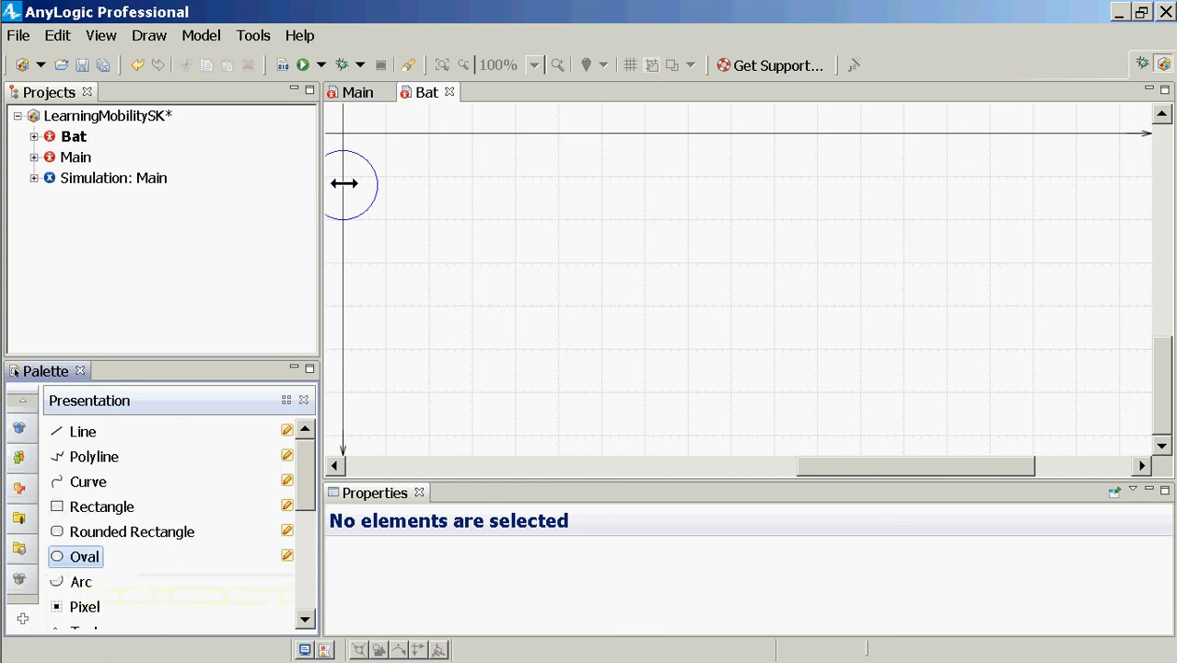
mouse_move(346, 131)
mouse_down()
mouse_move(378, 164)
mouse_move(336, 124)
mouse_up()
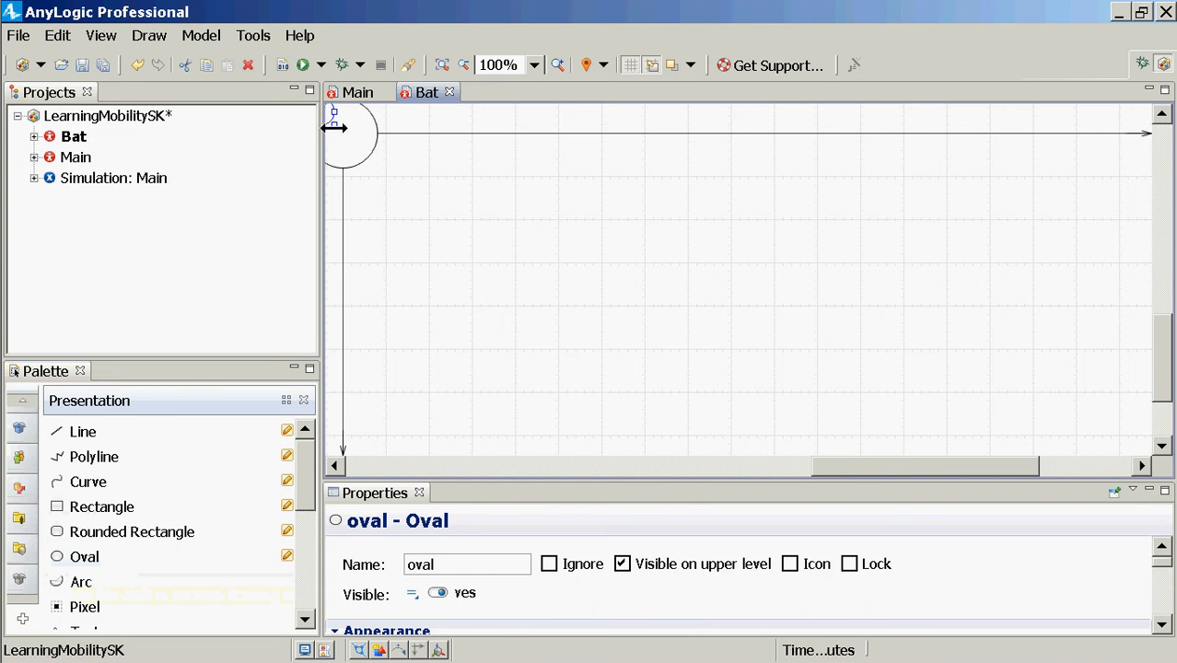
click(340, 465)
click(343, 465)
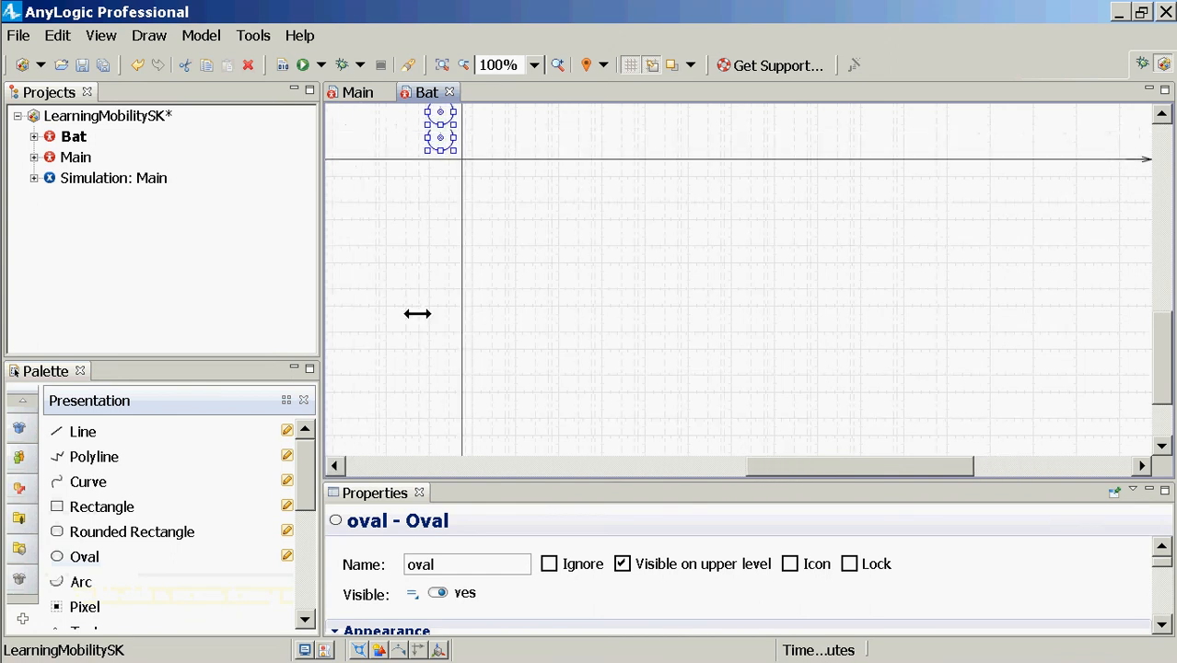
scroll(423, 212, up, 1)
drag(440, 163, 462, 185)
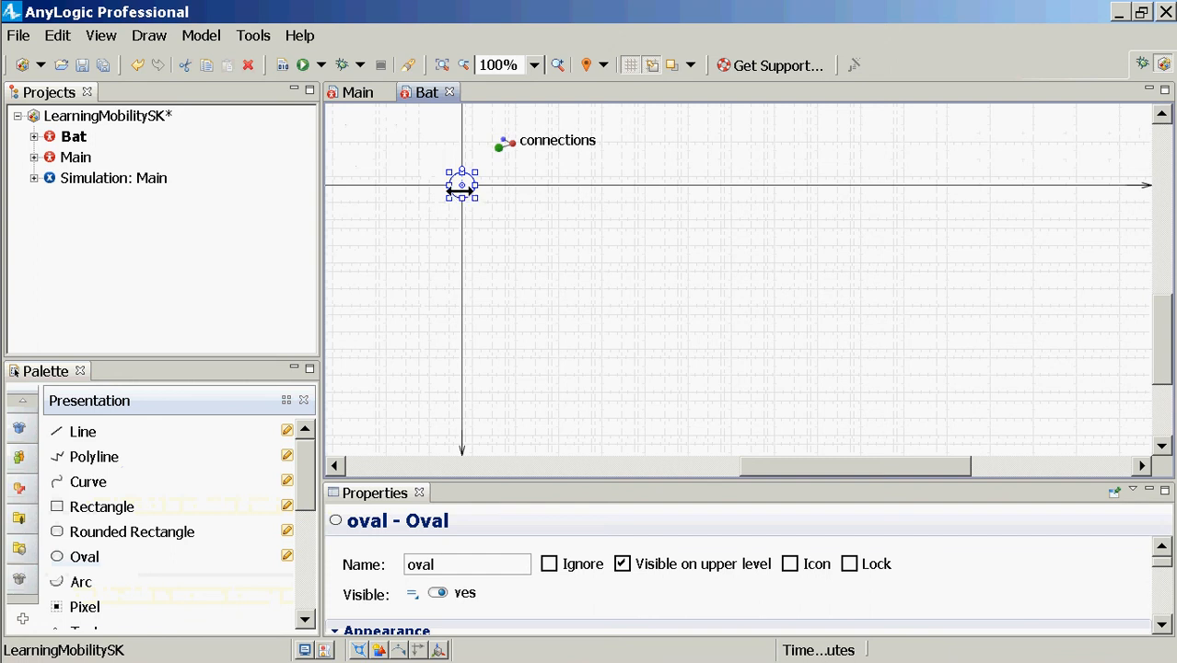
Step: Place the Bat agent type in Main, name it bats and make it a population of agents
double_click(79, 158)
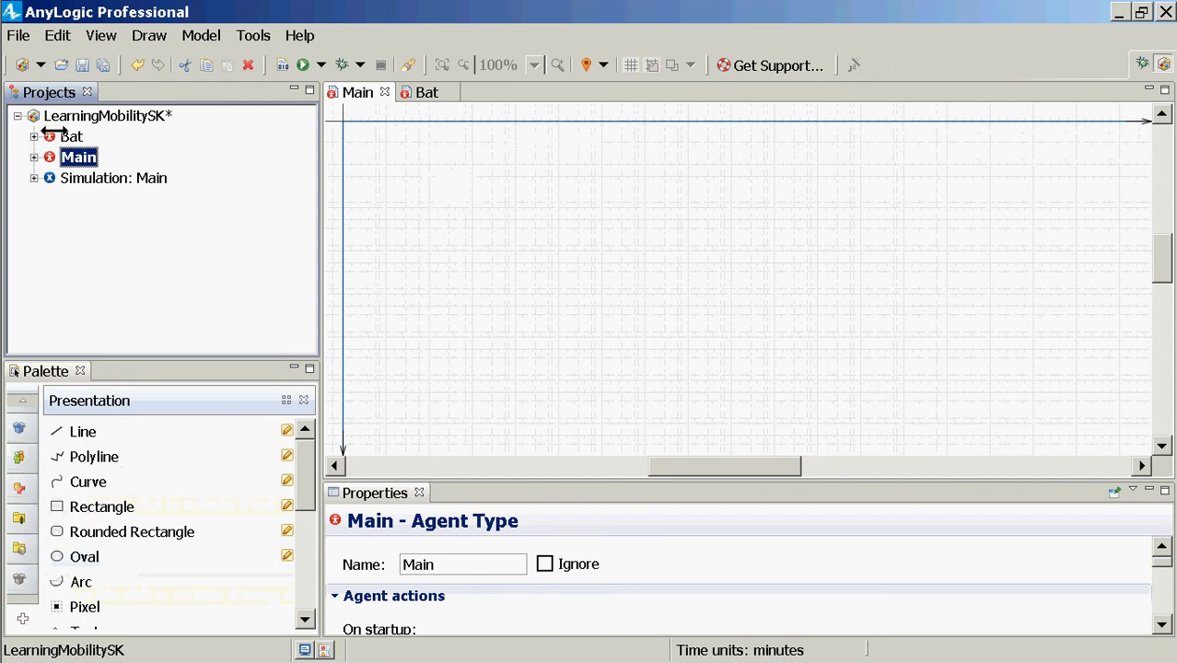
click(71, 136)
drag(228, 83, 393, 175)
key(End)
text(s)
key(Return)
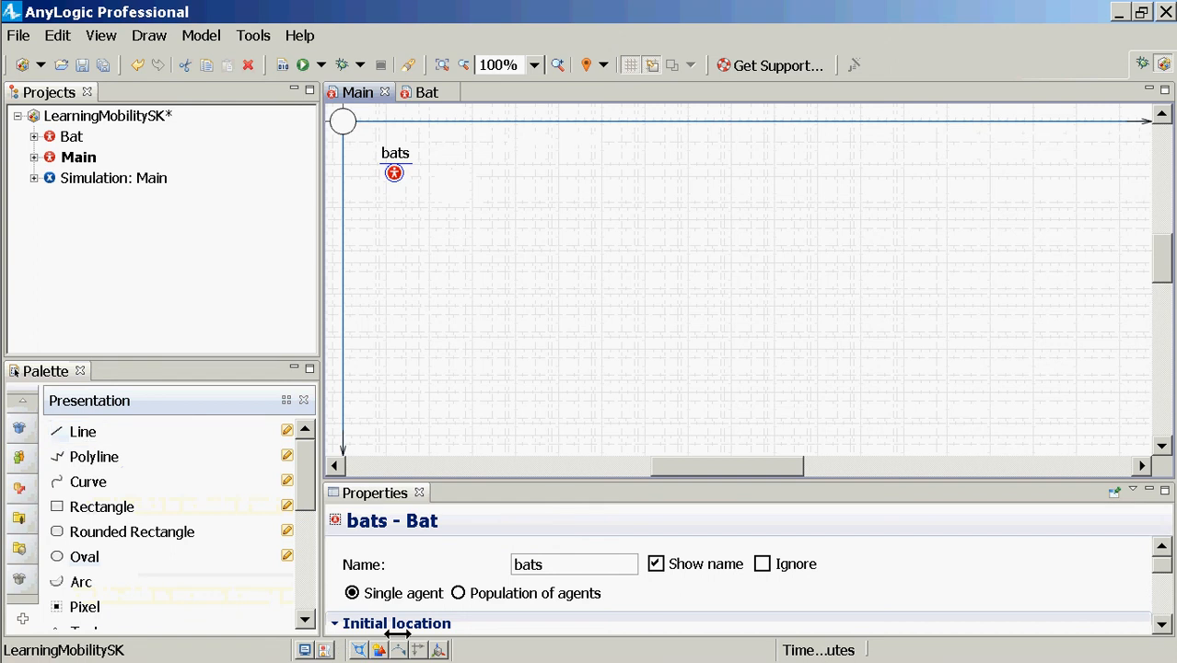
click(516, 594)
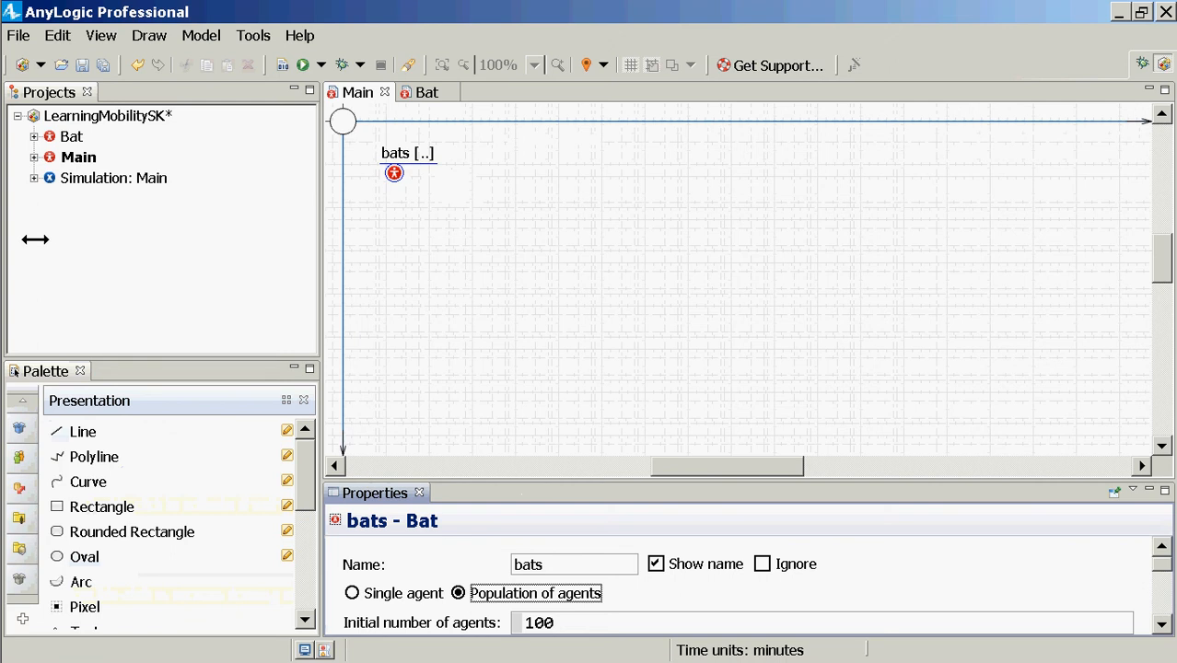
Step: Set the layout type of Main's environment for other agents to Random
click(78, 158)
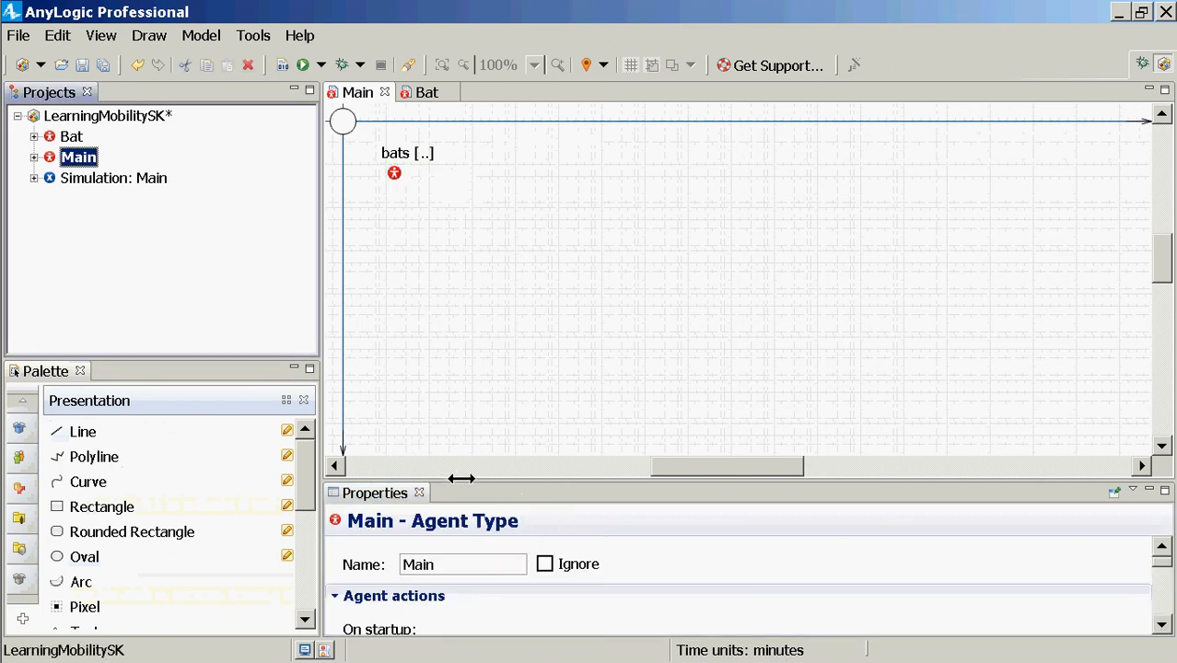
drag(456, 479, 461, 248)
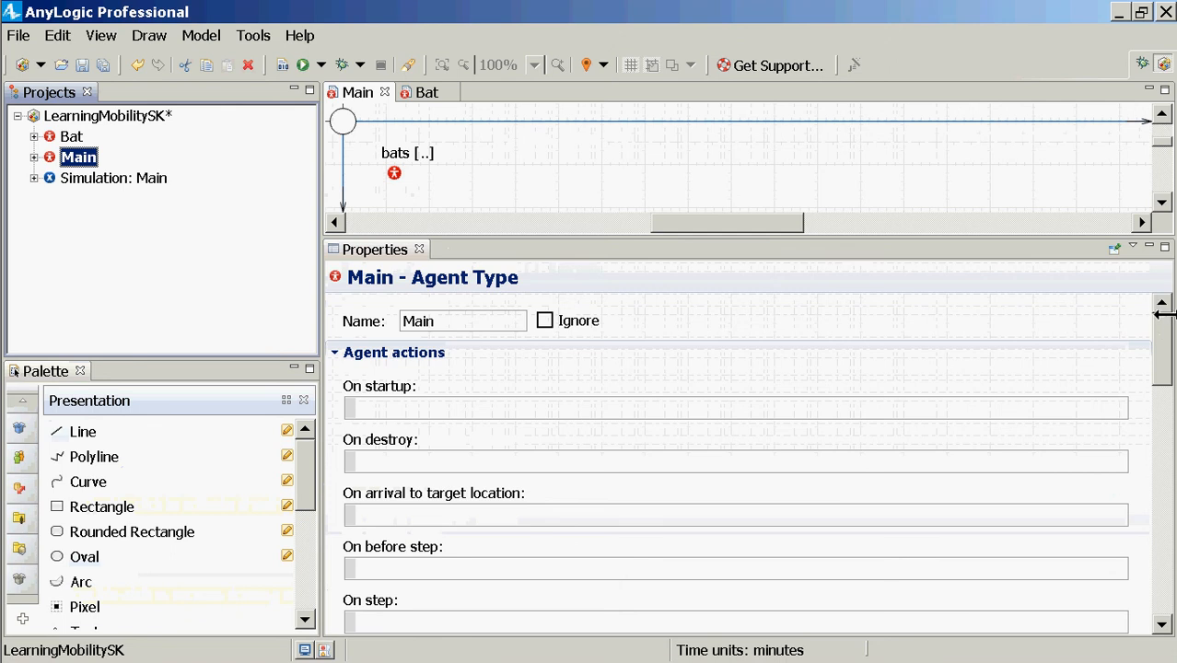
drag(1162, 331, 1146, 501)
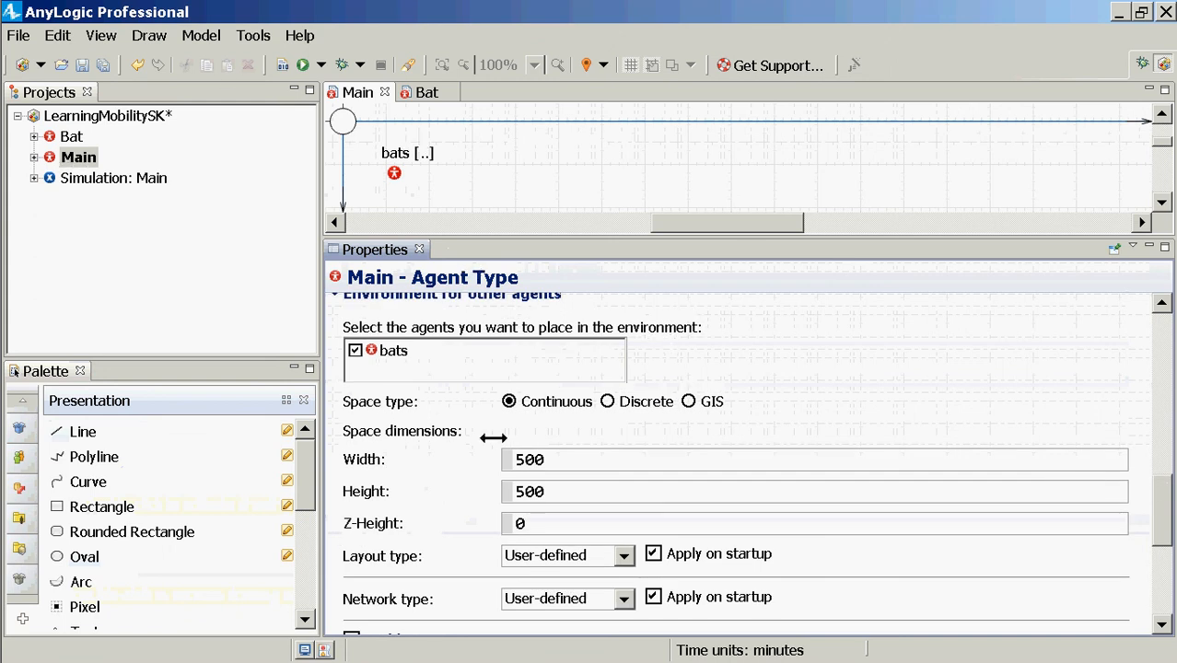
click(617, 552)
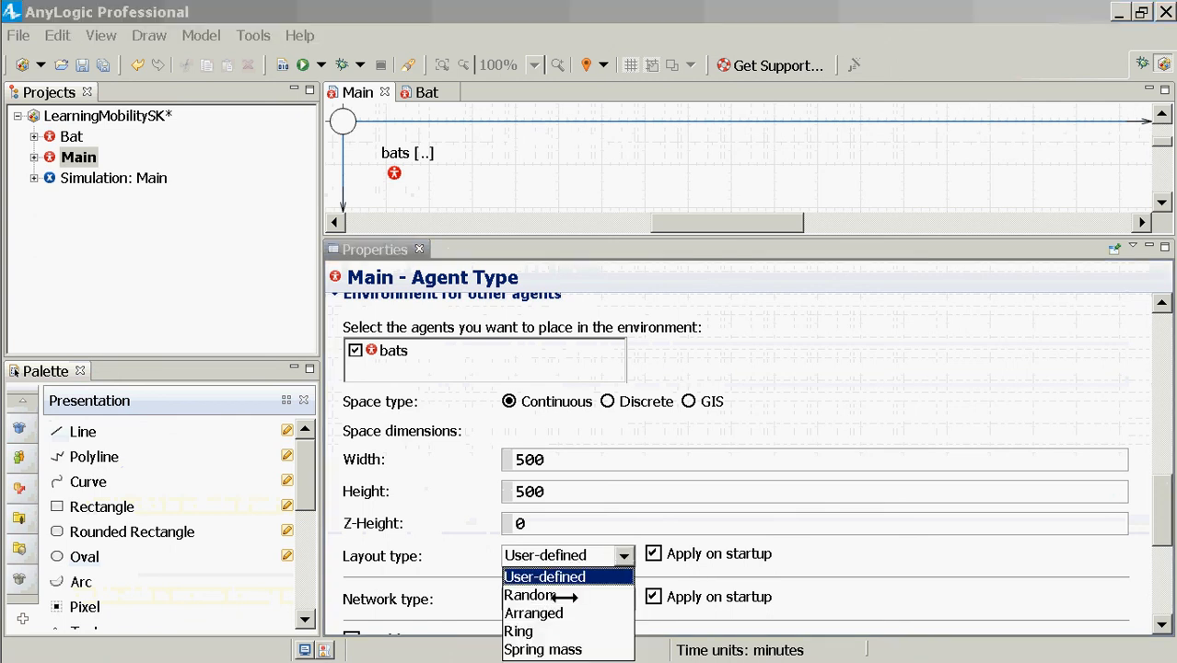
click(541, 595)
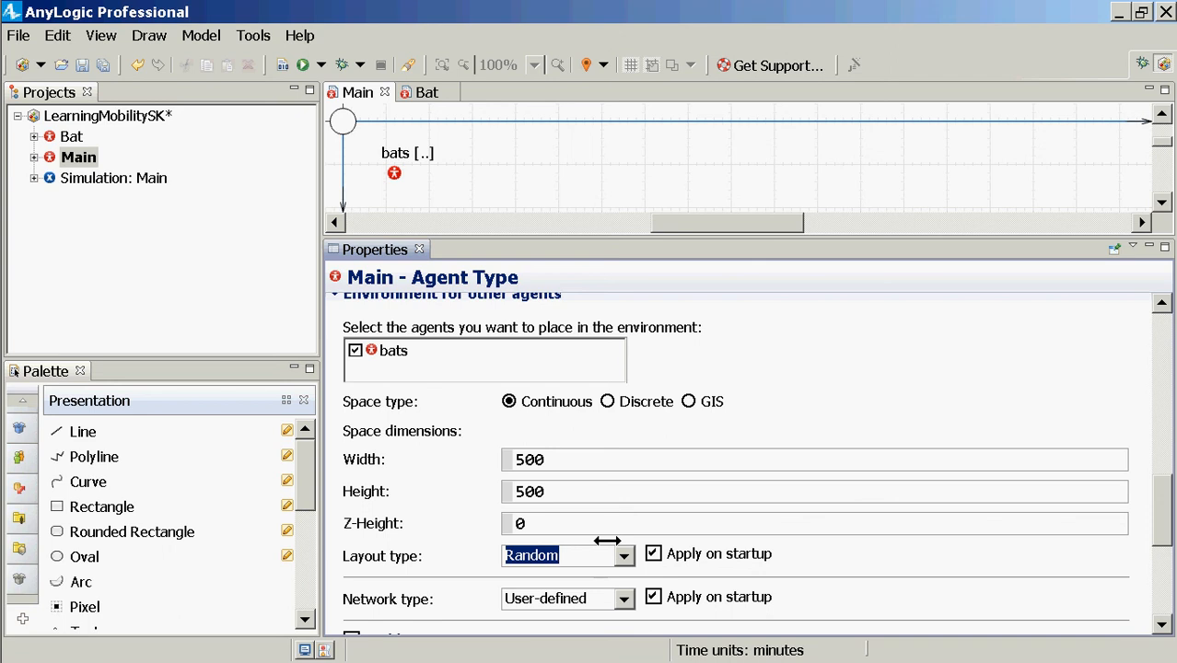
Step: Run the Simulation experiment of LearningMobilitySK, navigate to the bats population, and close the run
right_click(123, 178)
click(262, 431)
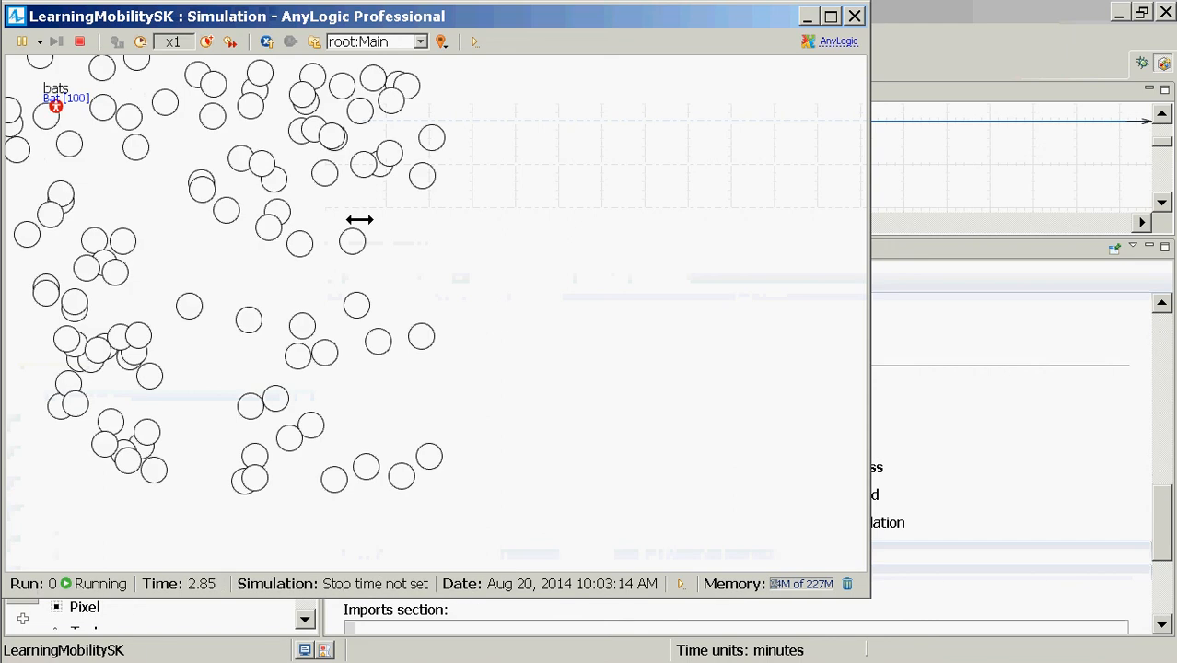
click(343, 42)
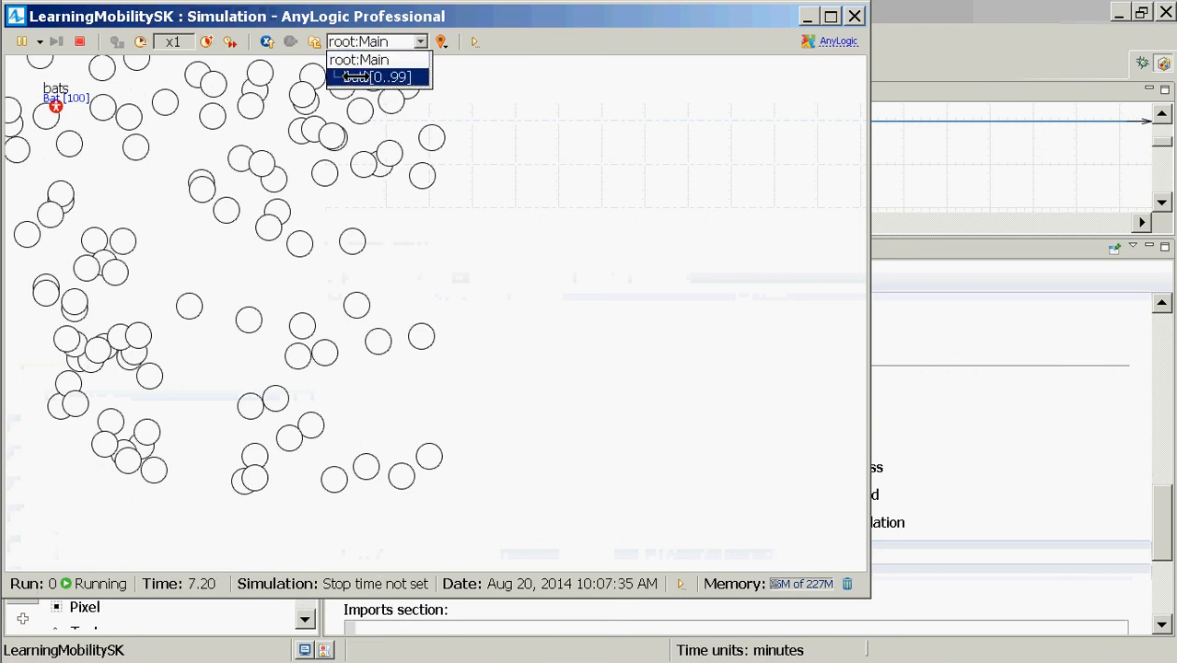
click(377, 76)
click(855, 16)
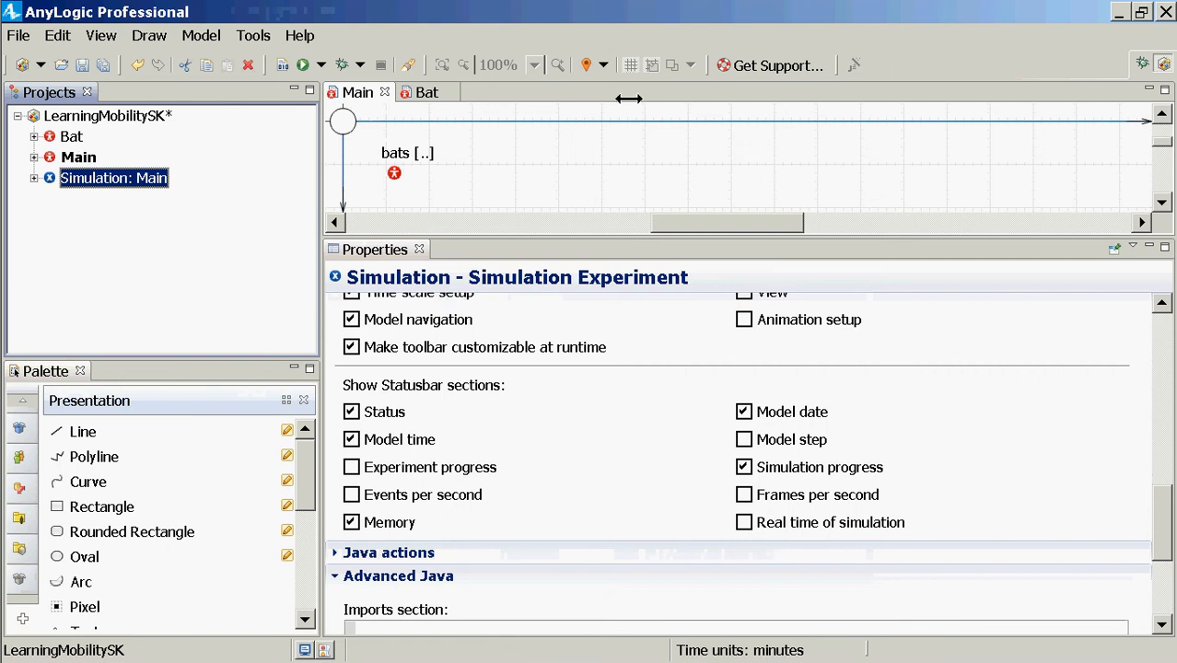
Step: Draw a rectangle in Main from the coordinate origin, about 800 wide and 130 high
click(59, 157)
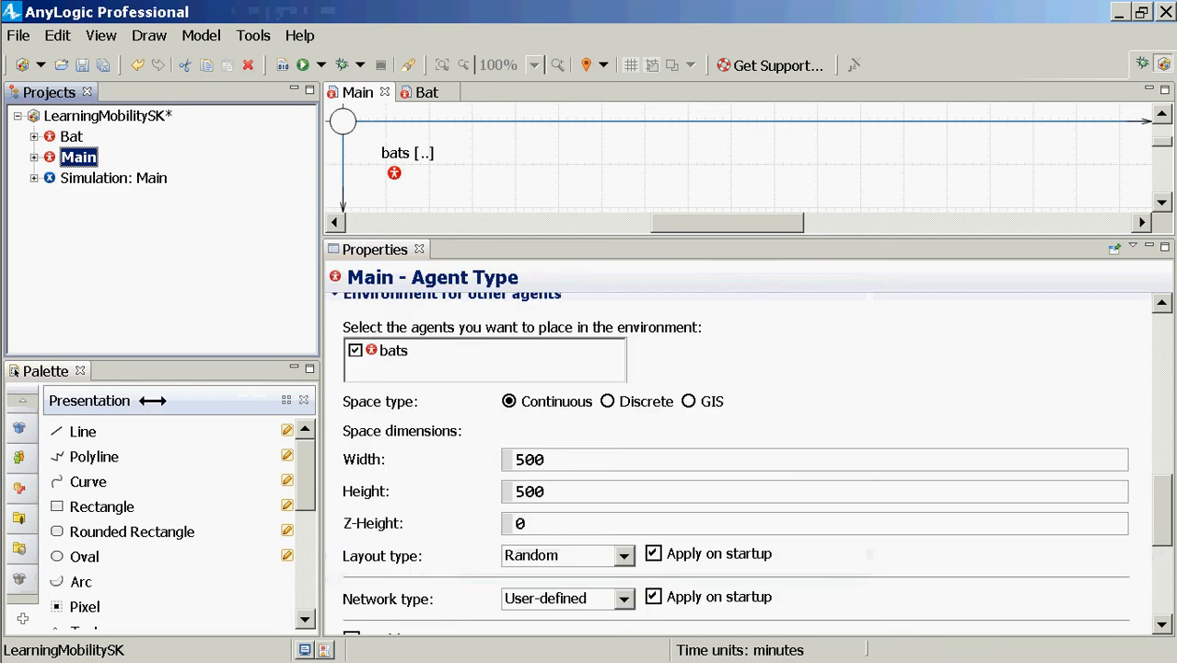
click(95, 507)
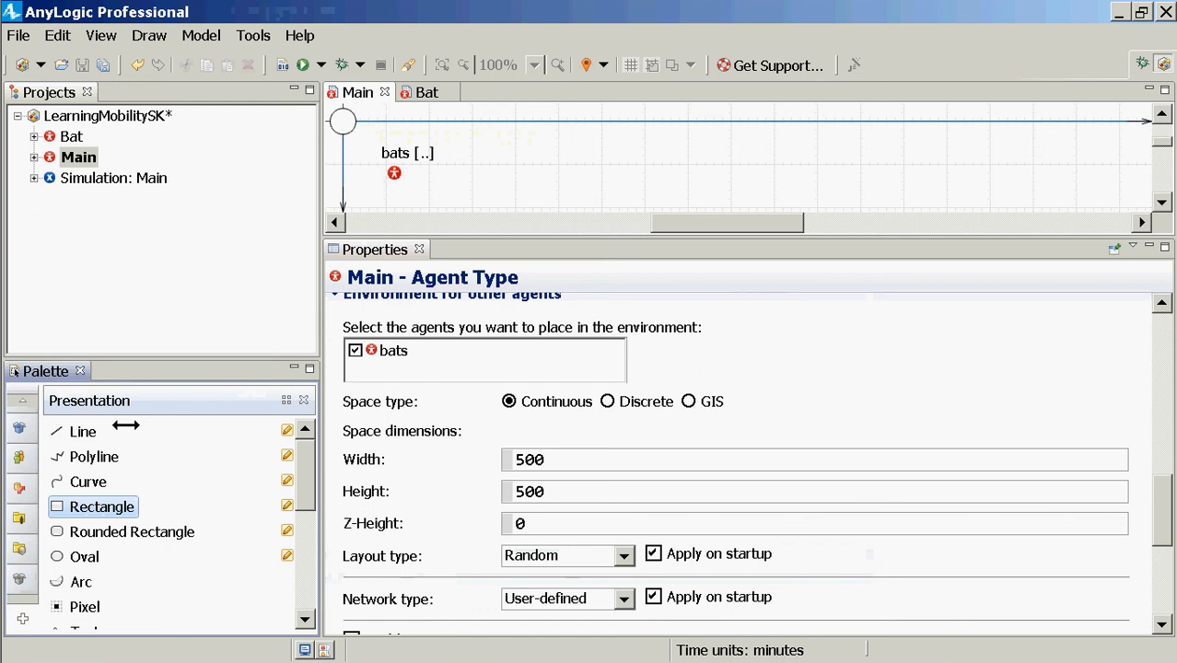
drag(92, 506, 343, 120)
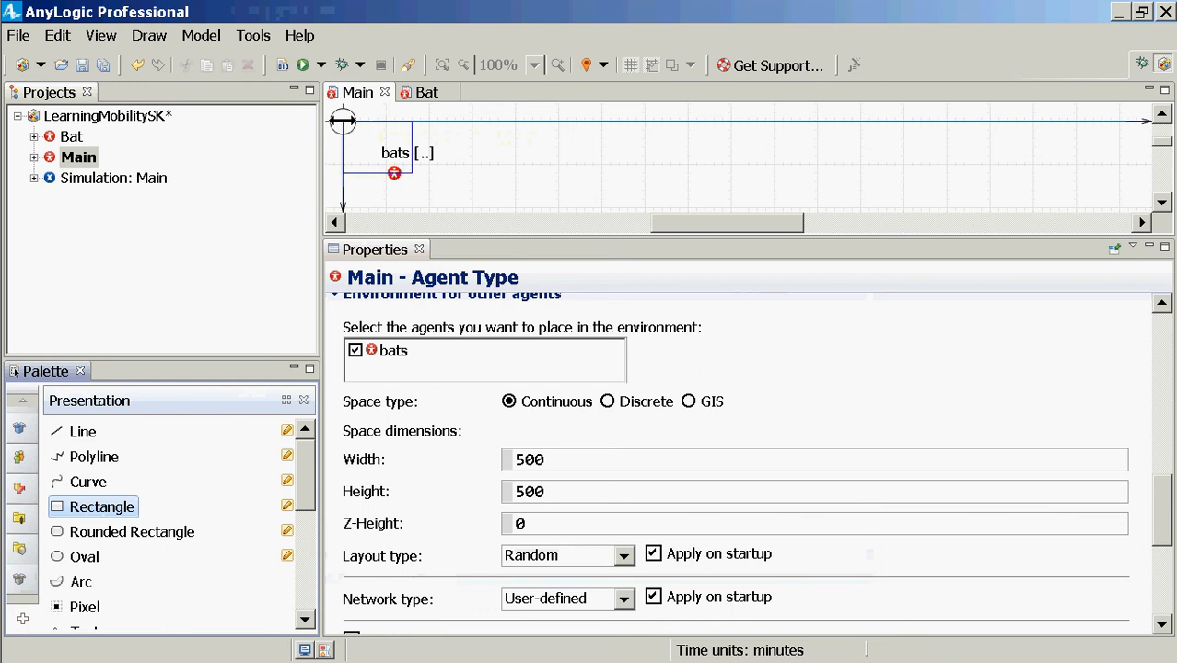
drag(343, 120, 344, 123)
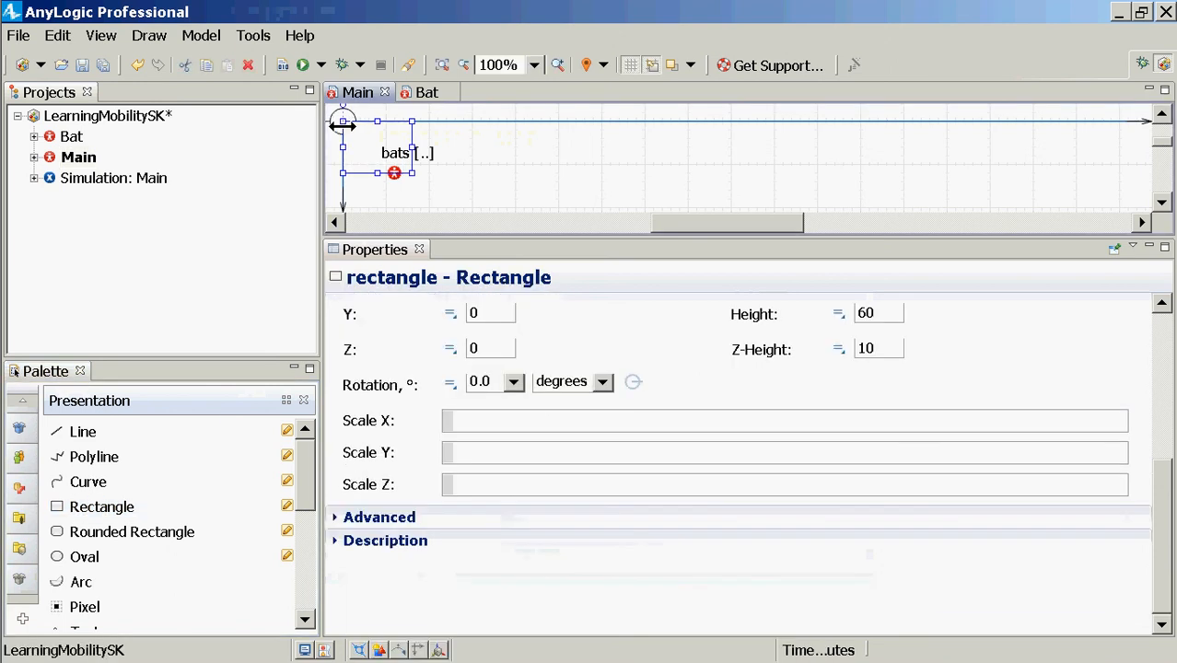
drag(411, 173, 1084, 308)
drag(1056, 244, 1032, 236)
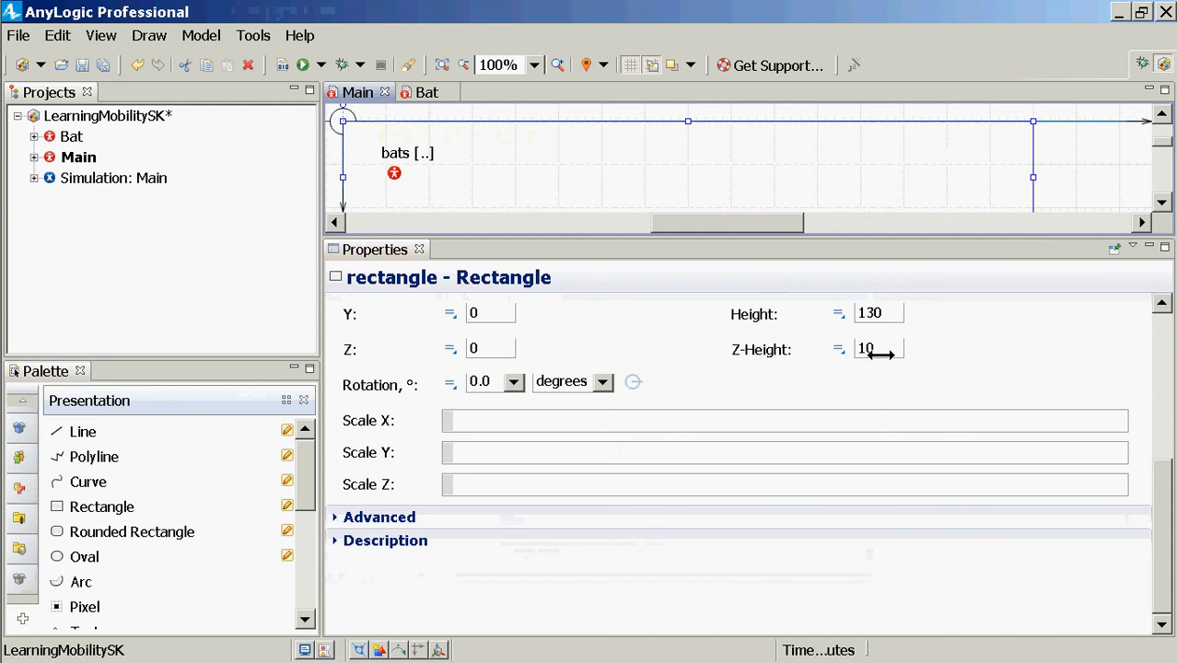
Step: Set the rectangle's width and height to 500 each, matching the space dimensions, and save the model
click(1164, 324)
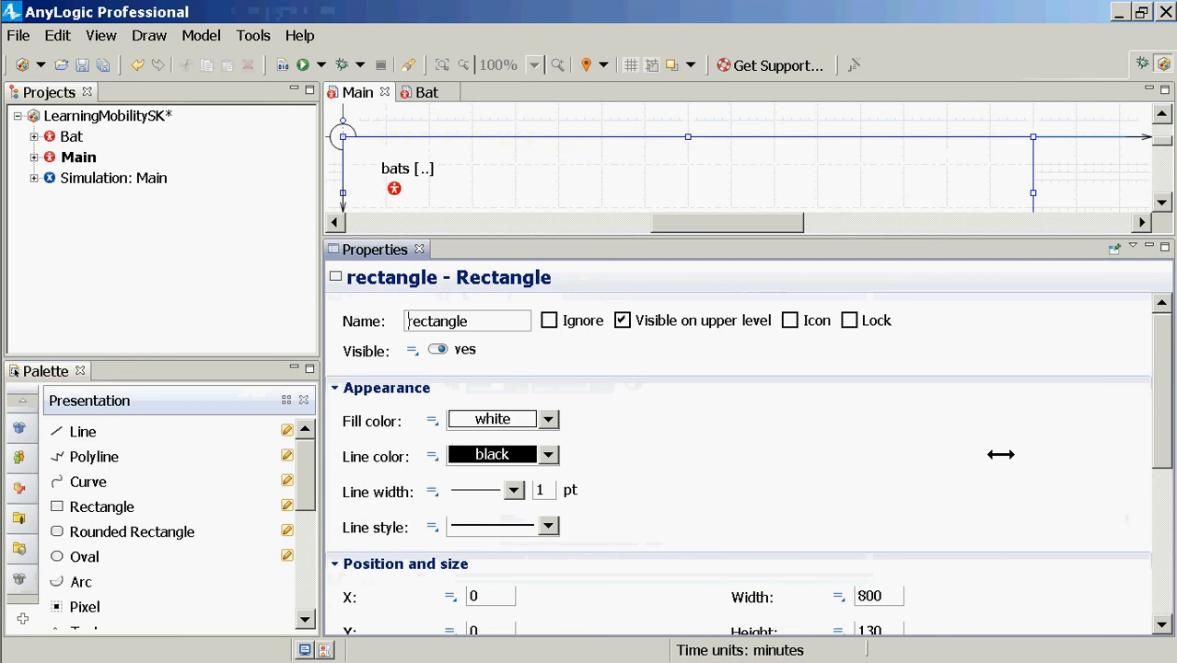
scroll(1151, 423, down, 3)
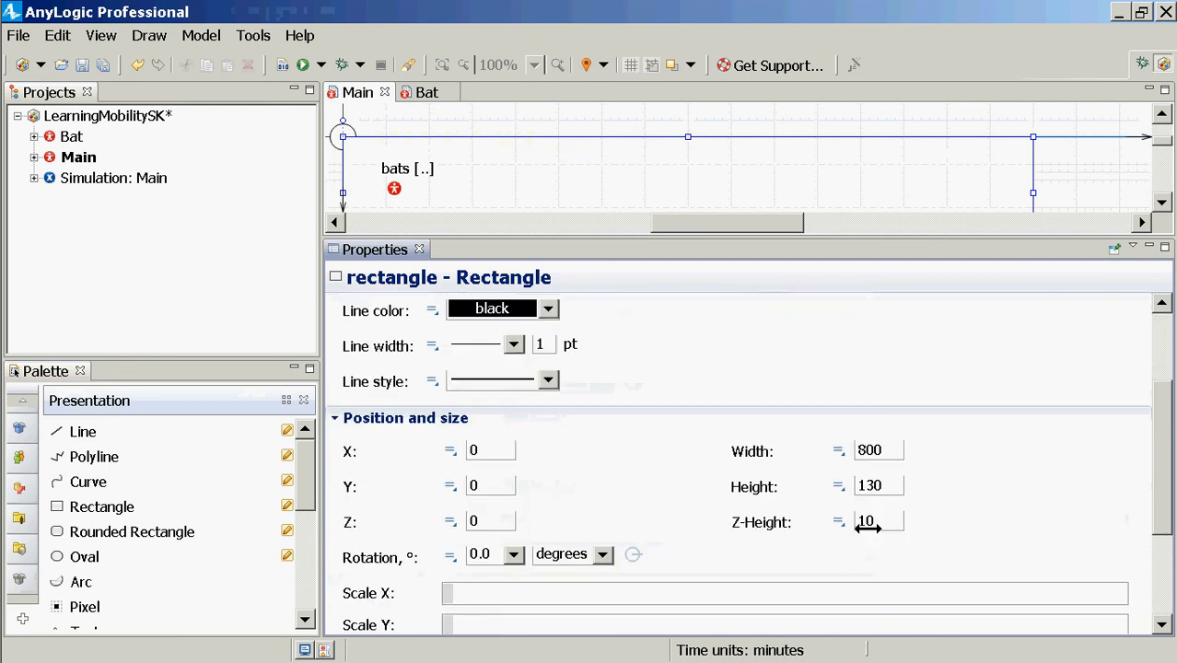
drag(897, 450, 847, 449)
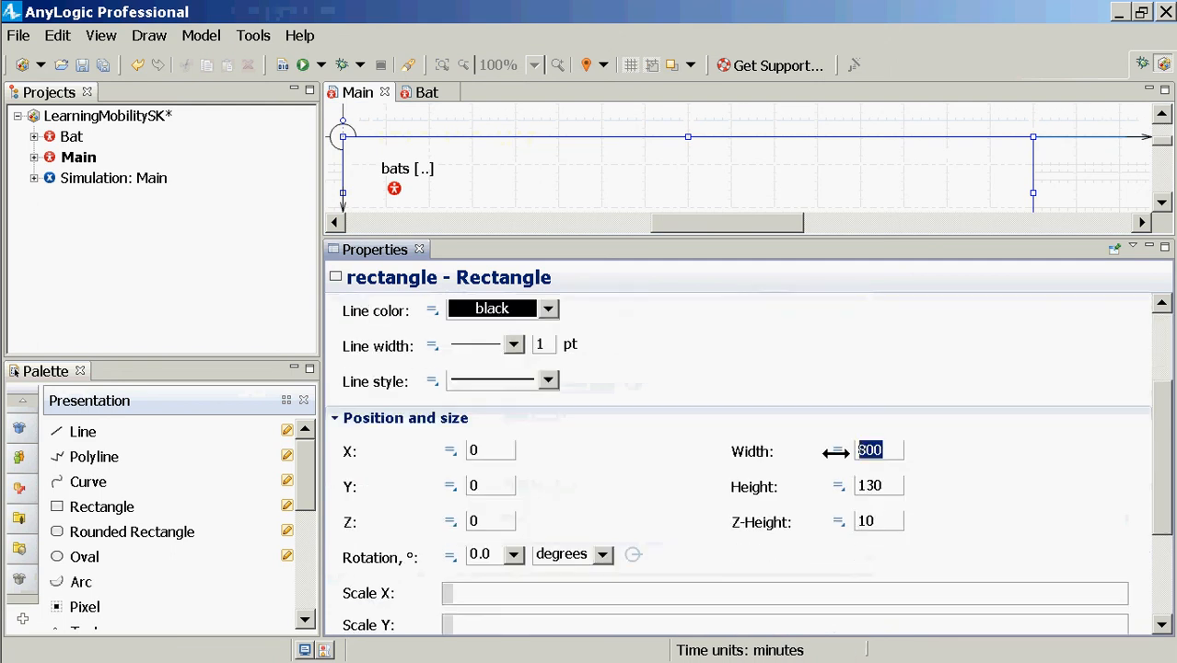
text(500)
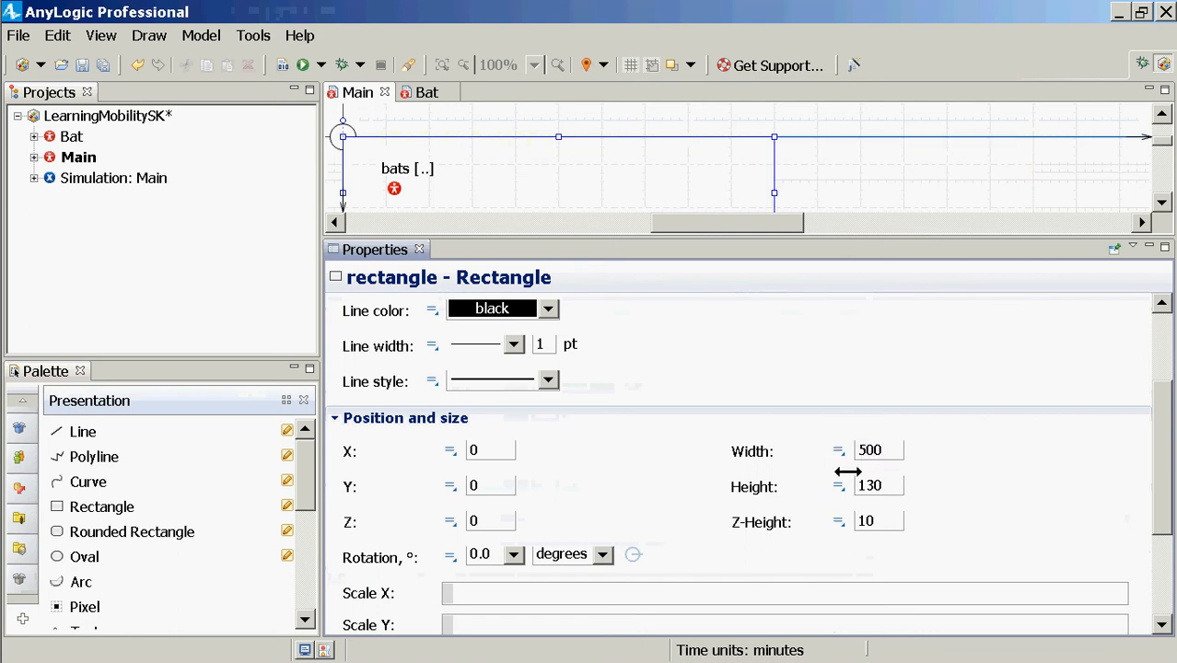
click(891, 484)
drag(891, 483, 774, 473)
text(500)
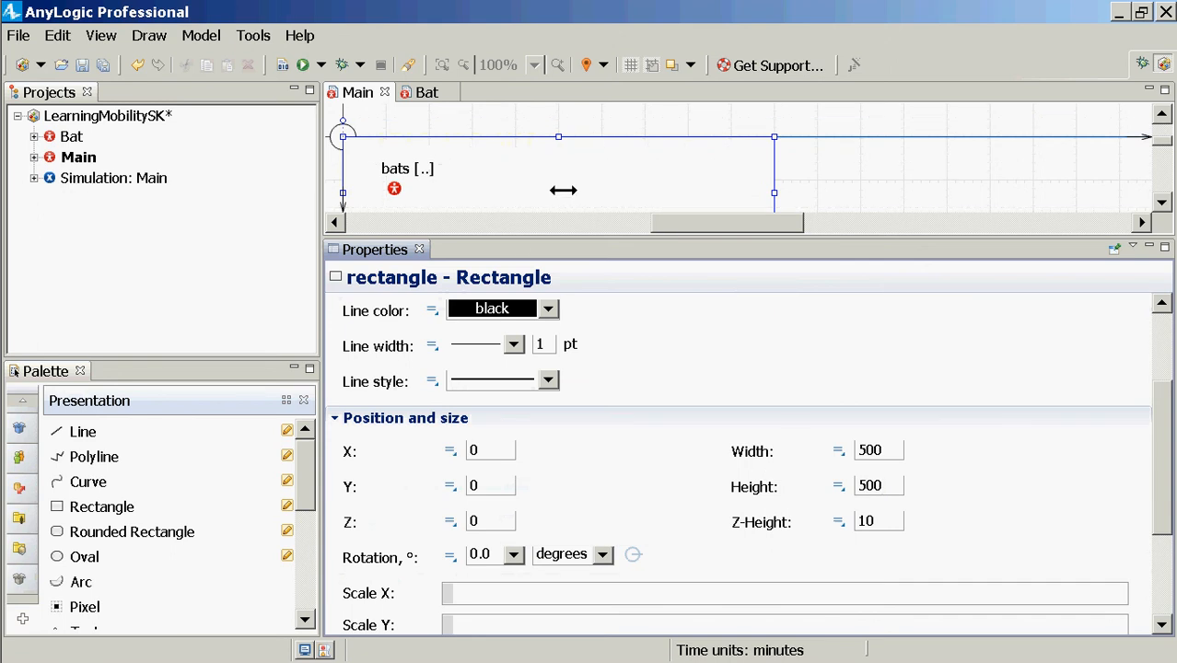
key(ctrl+s)
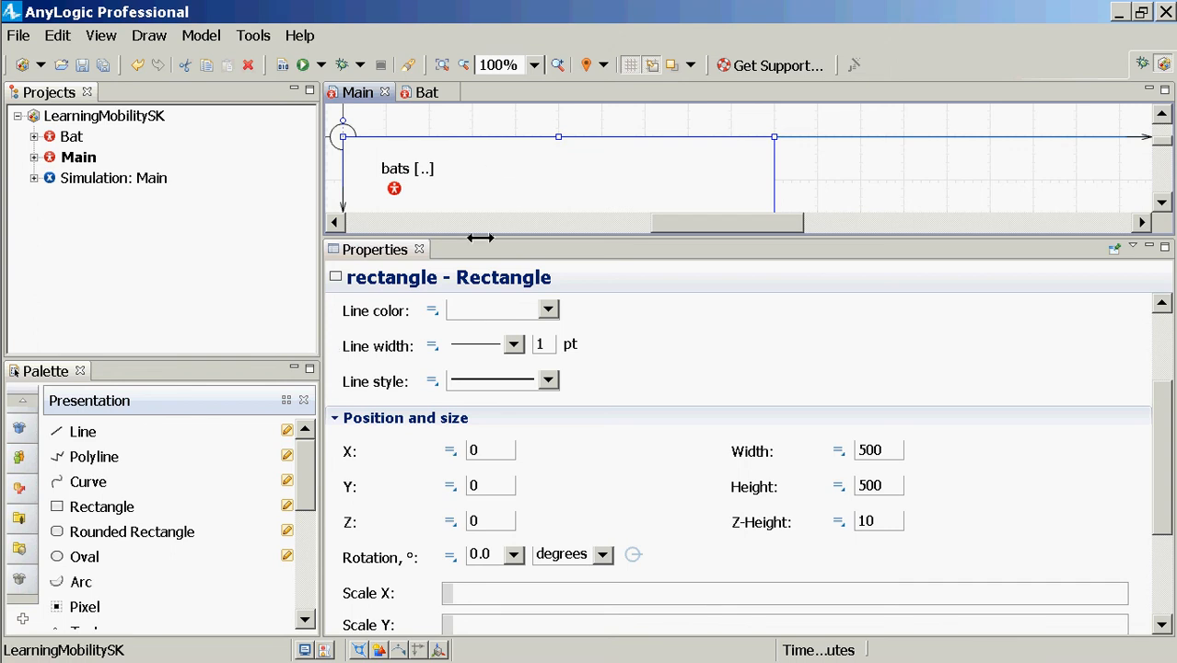
Step: Send the rectangle to the back of Main's drawing order and save the model
right_click(510, 165)
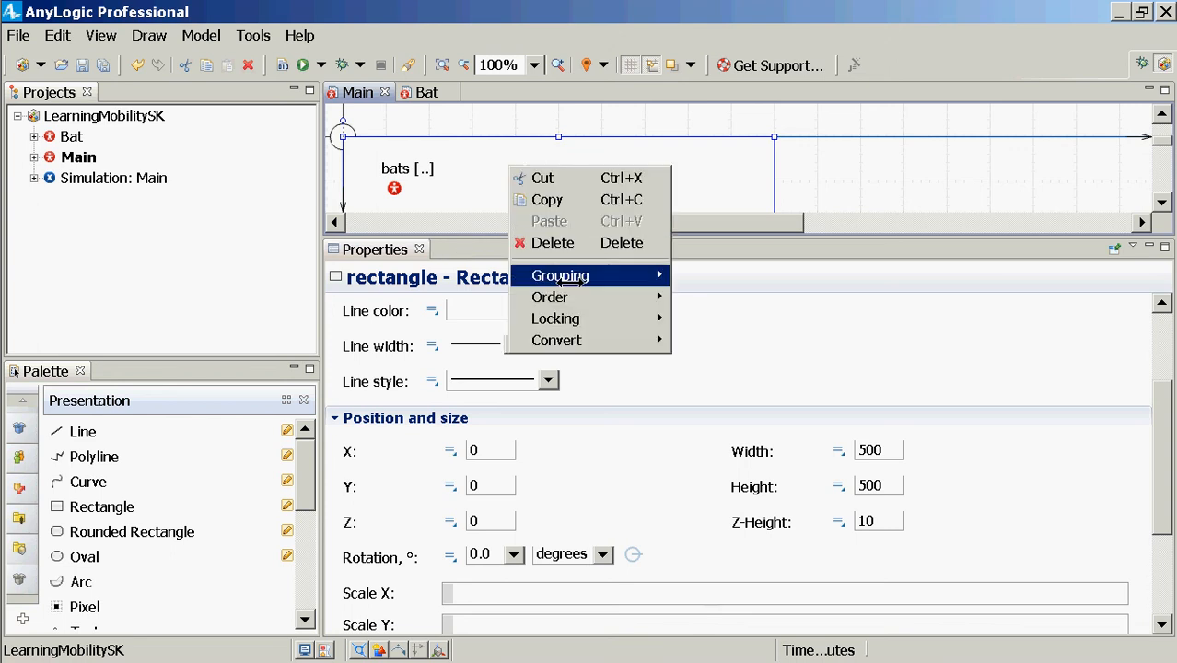
mouse_move(543, 297)
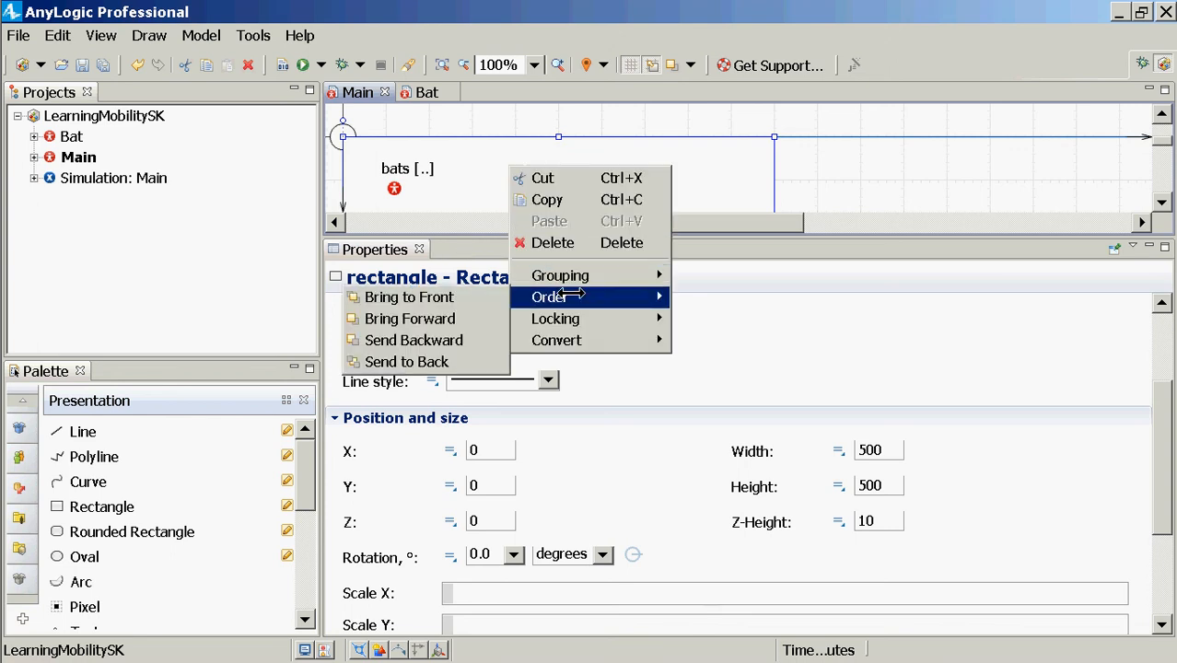
click(429, 362)
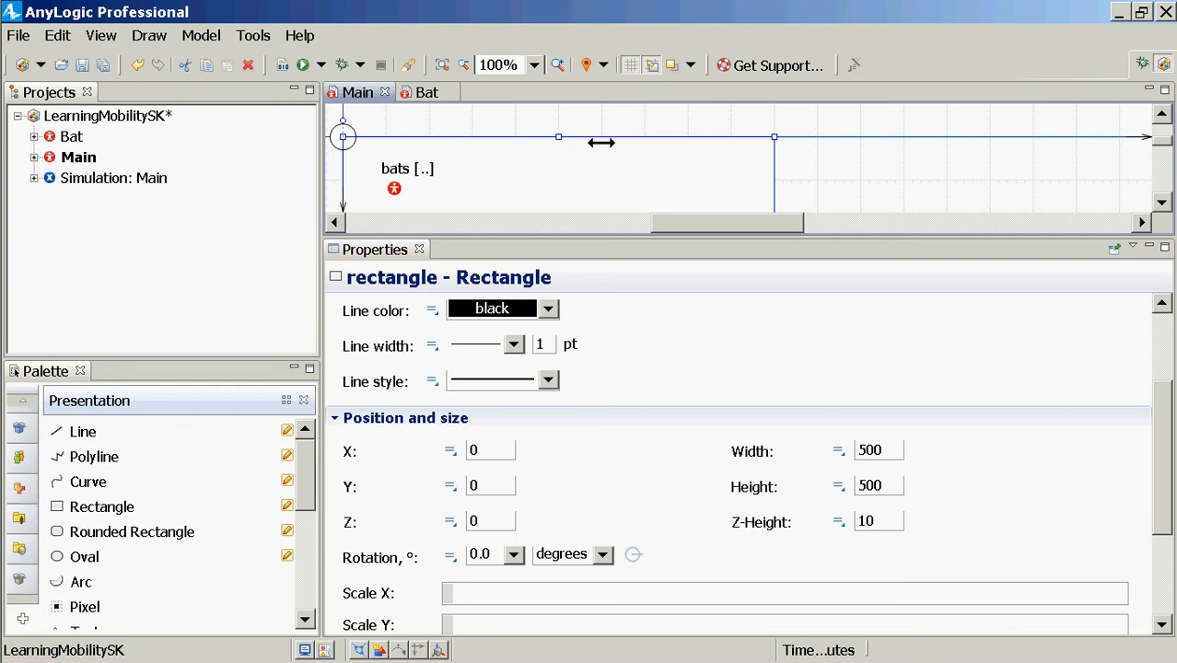
key(ctrl+s)
Step: Run the Simulation experiment, examine the bats' layout within the rectangle, and close the run
click(127, 178)
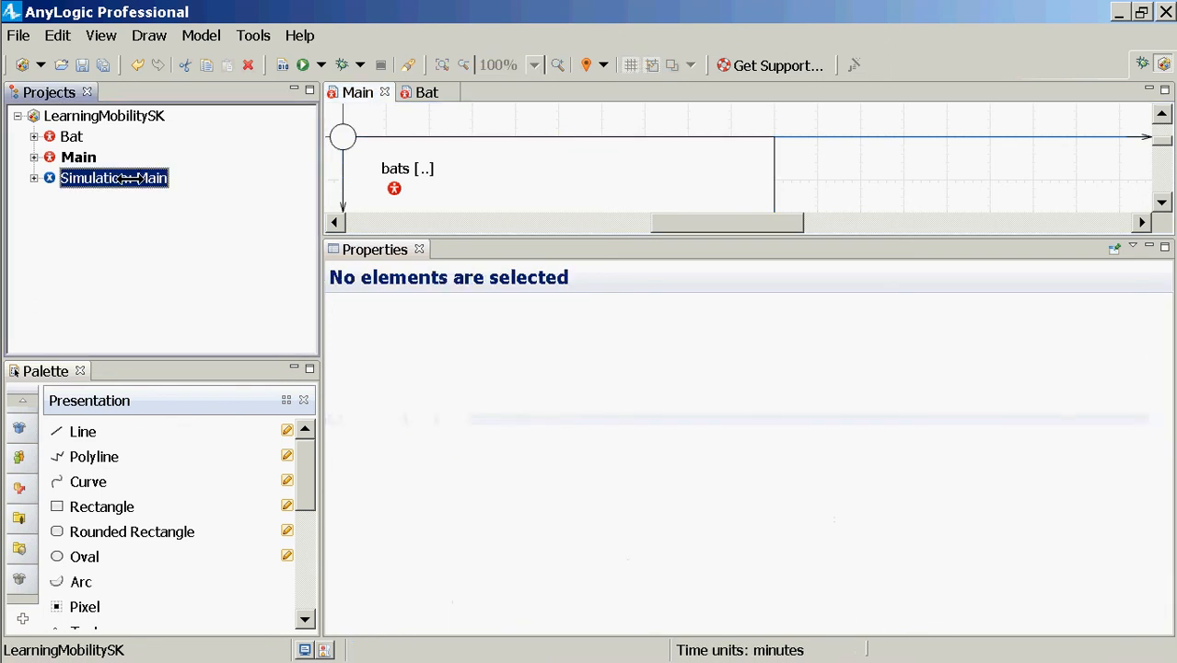
right_click(127, 178)
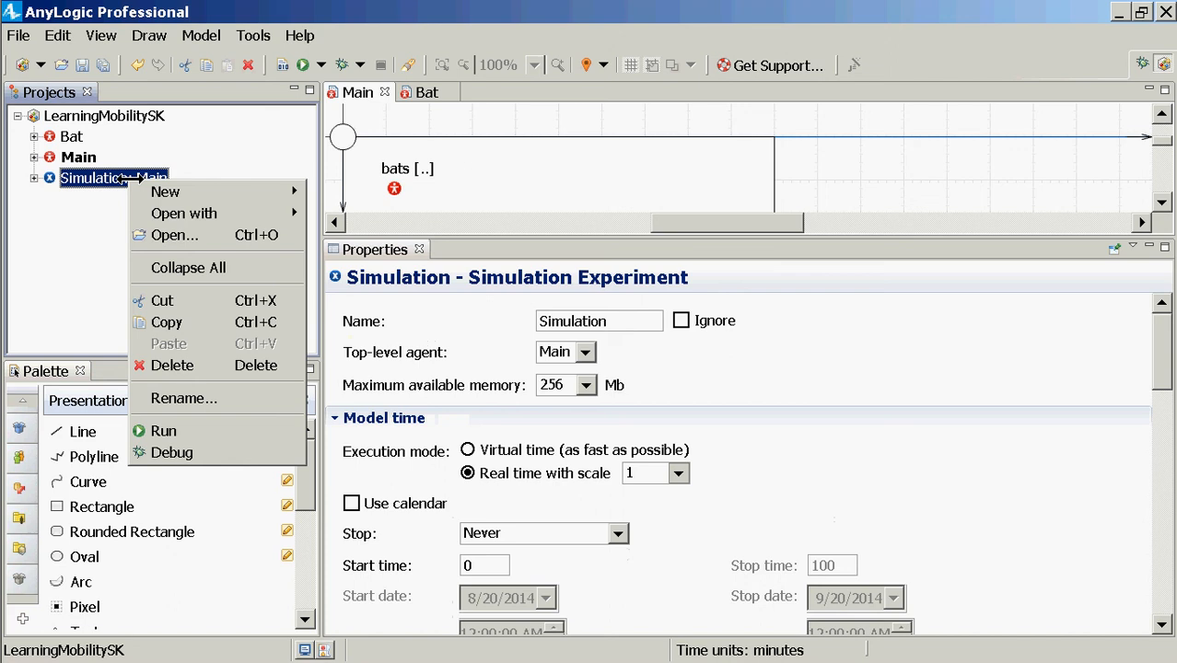
click(159, 432)
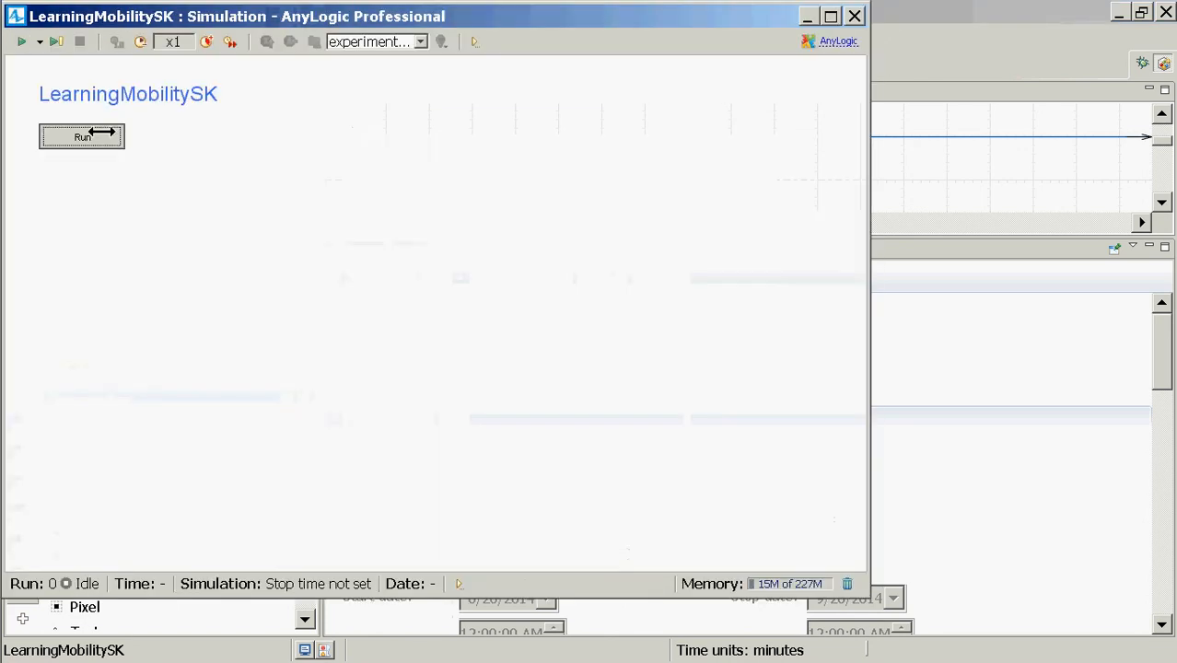
click(92, 132)
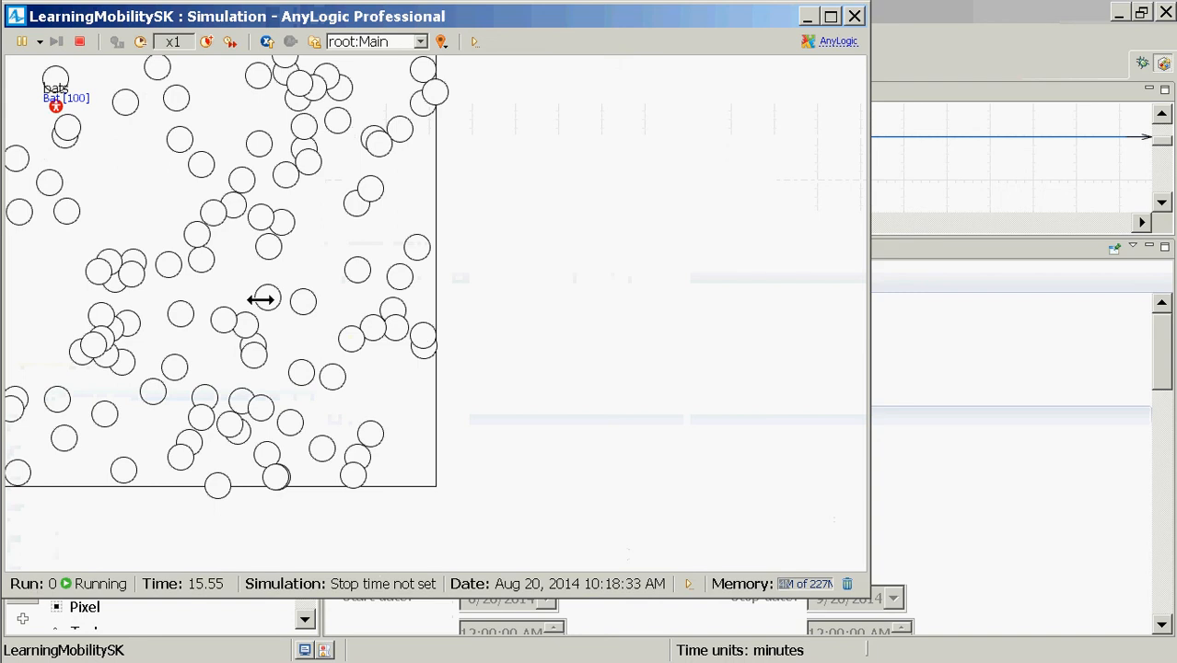
drag(385, 363, 546, 435)
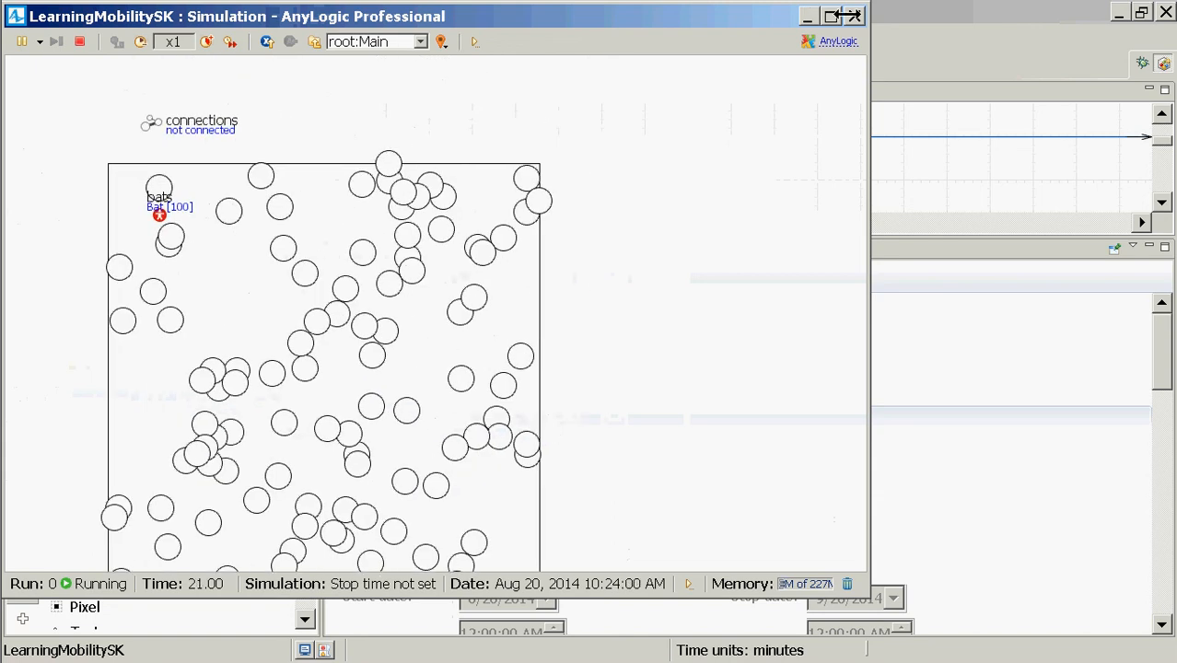
click(852, 16)
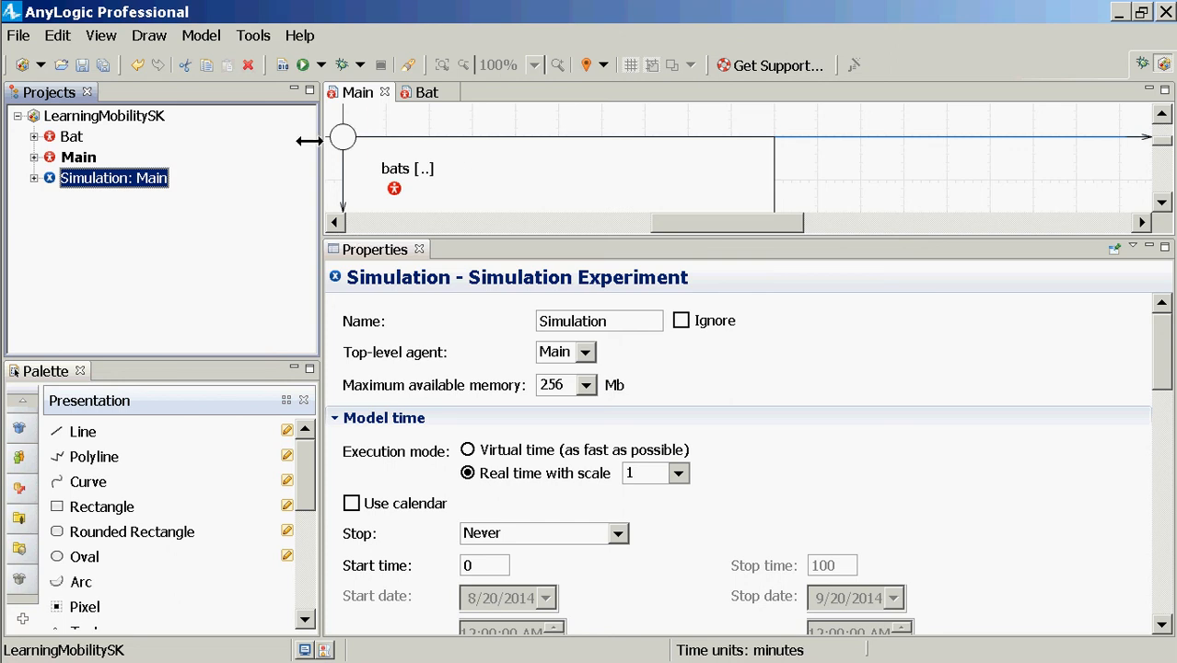
Step: Open the Bat agent type, enlarge its drawing area and expand its Presentation elements in the project tree
click(74, 157)
click(58, 132)
double_click(65, 136)
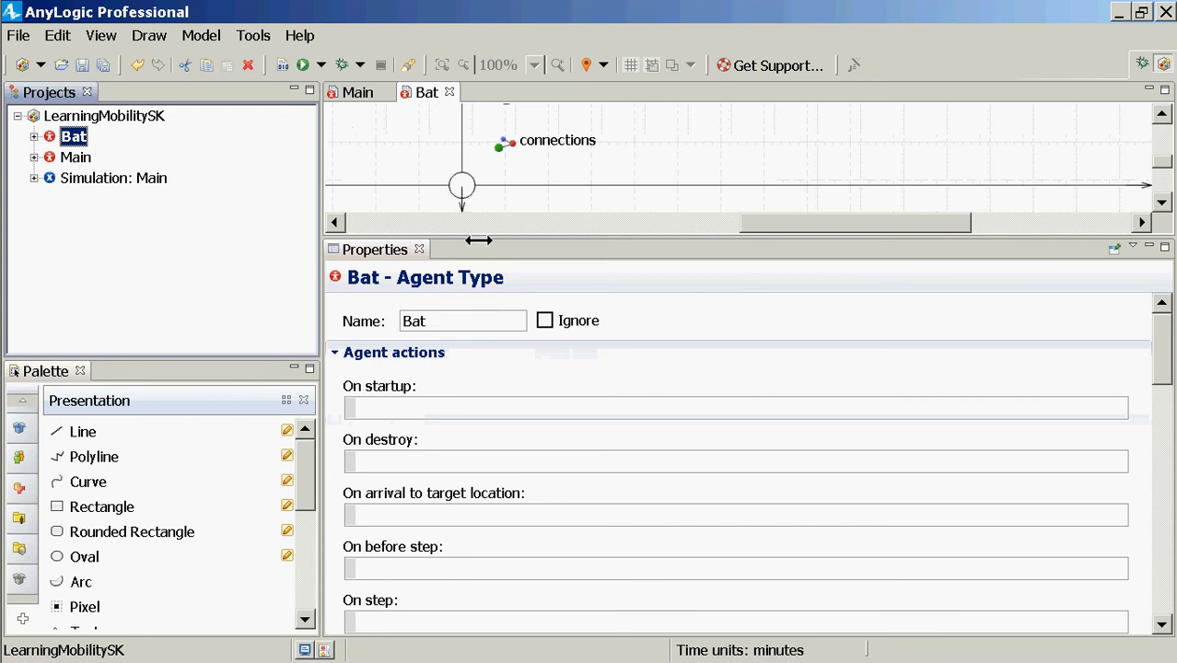
drag(469, 240, 471, 312)
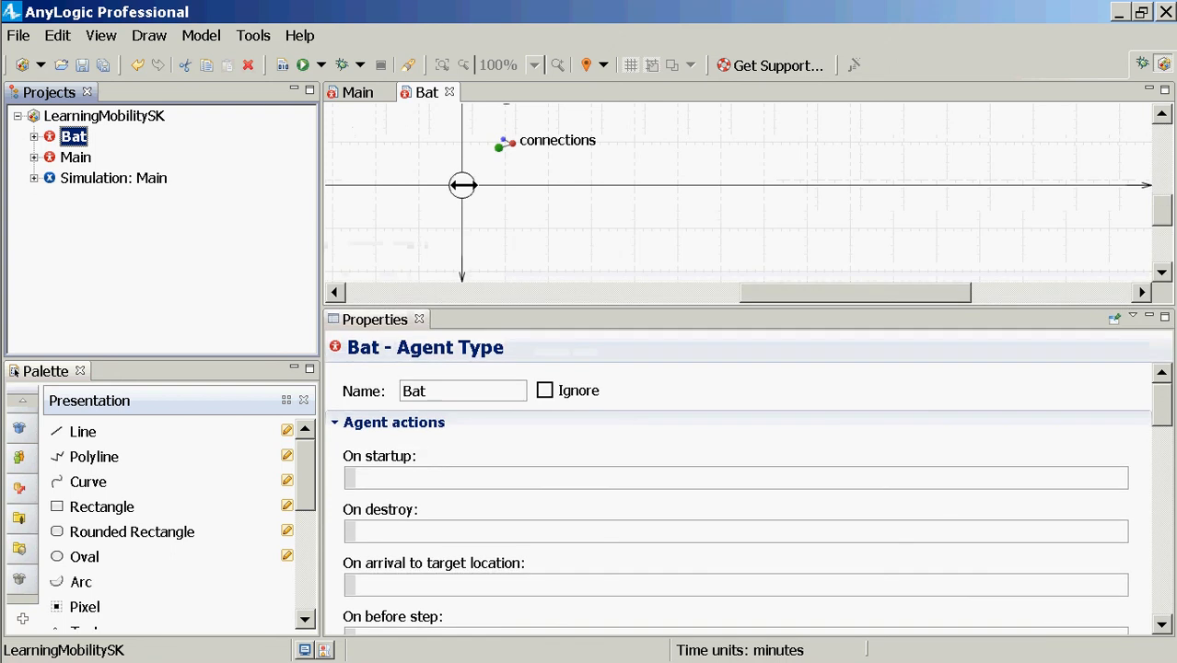
click(463, 185)
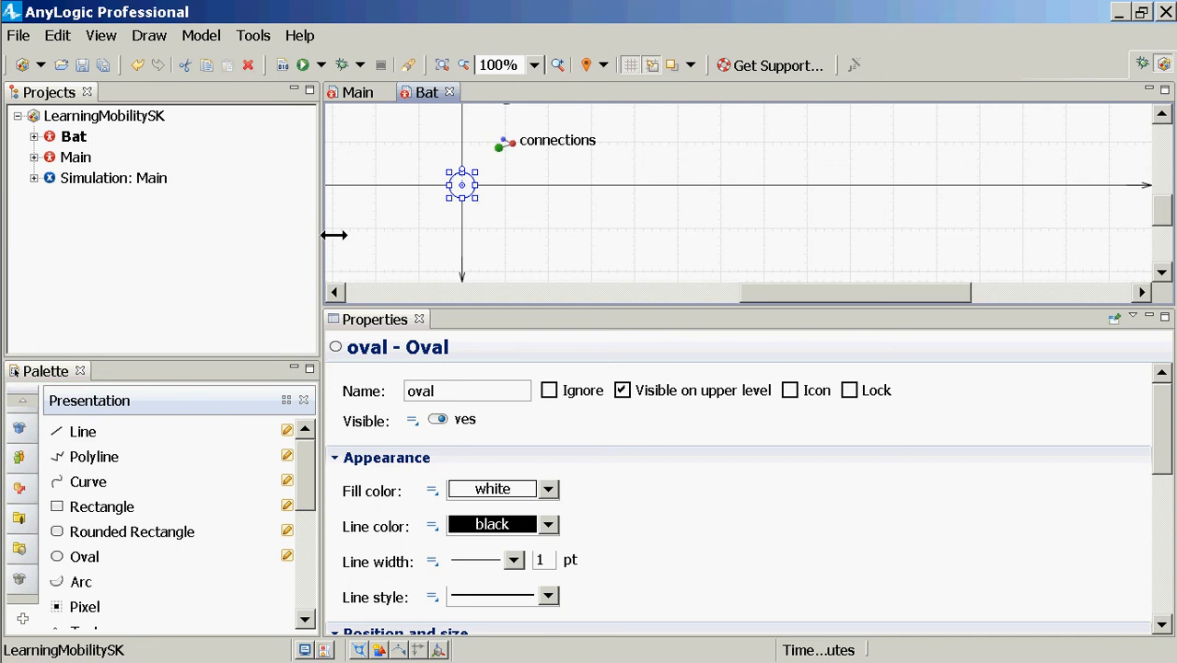
click(34, 136)
click(51, 158)
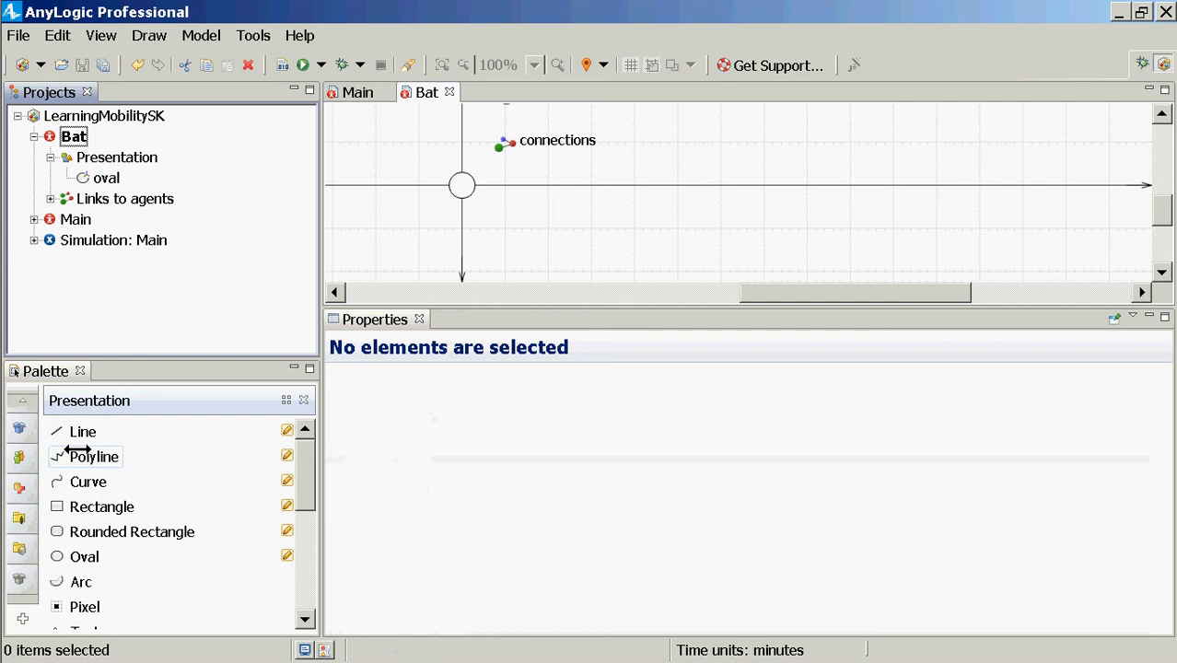
drag(73, 429, 436, 202)
drag(491, 169, 498, 185)
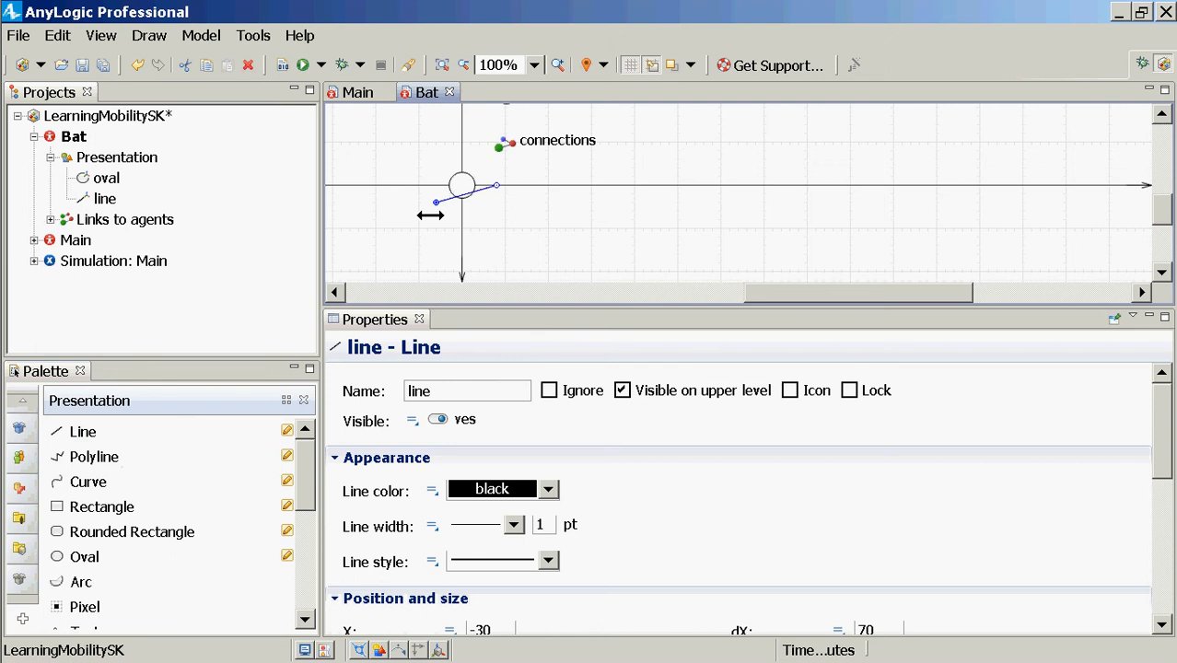
drag(436, 203, 427, 186)
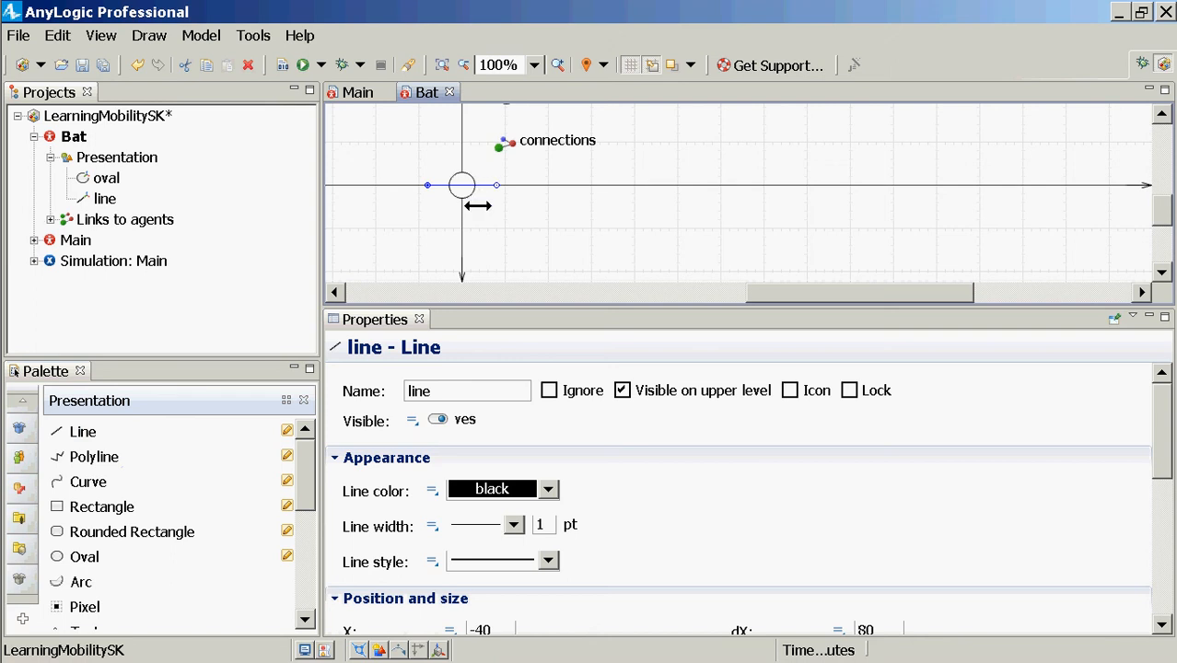
key(Delete)
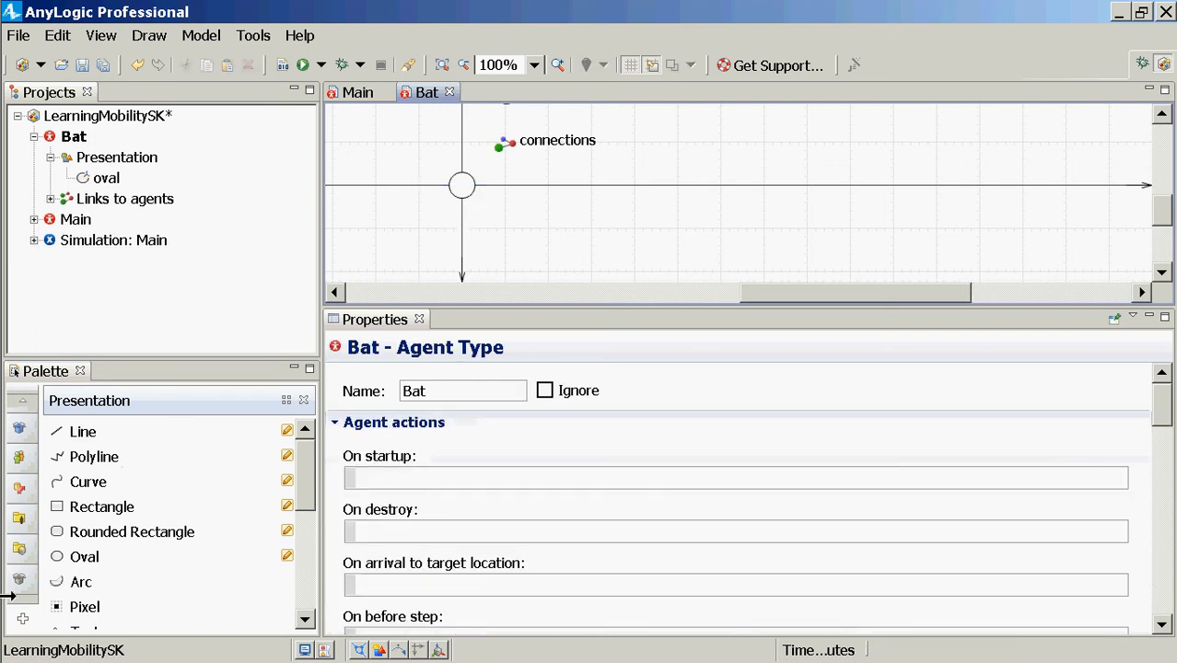
Step: Draw a symmetric zigzag polyline as wings through the centre of Bat's oval, about 80 wide, and save the model
click(109, 456)
drag(442, 196, 505, 185)
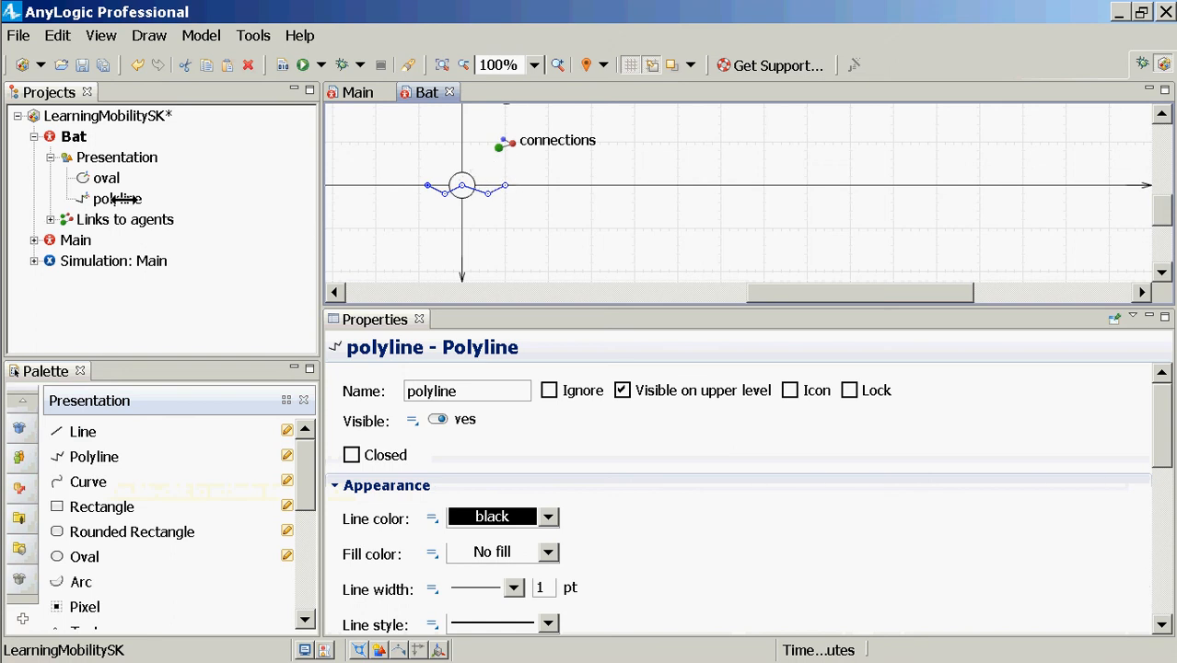
key(ctrl+s)
drag(498, 185, 487, 195)
key(ctrl+s)
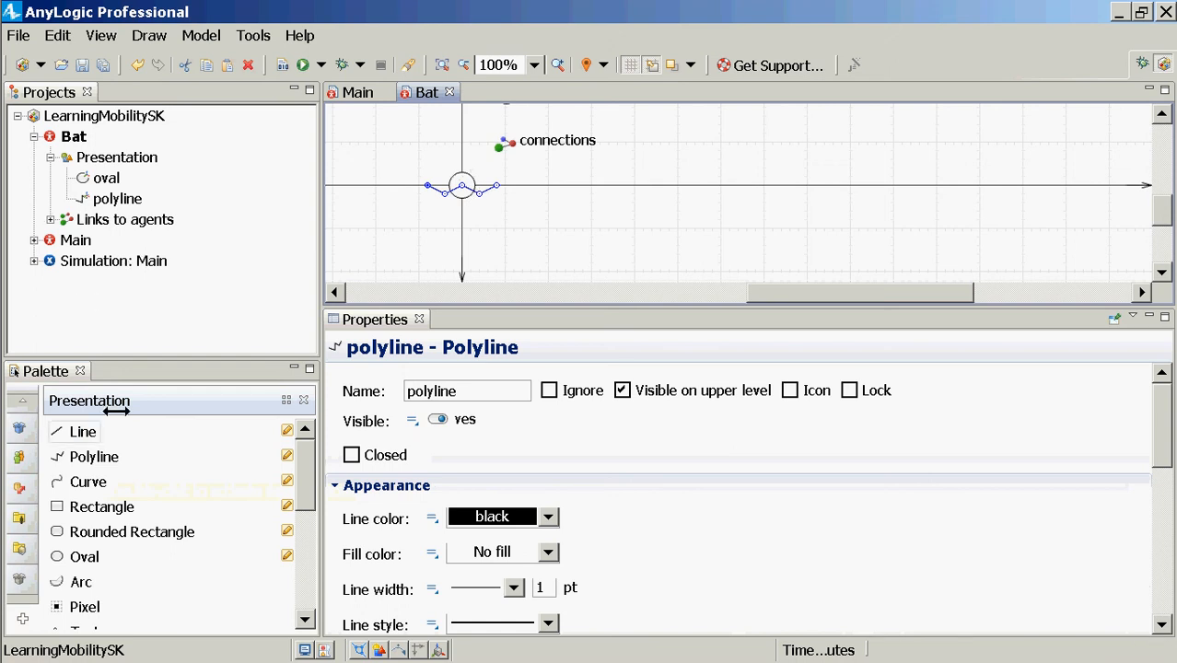
Step: Run the Simulation experiment to view the bats with their polyline wings, and close the run
click(122, 258)
right_click(122, 258)
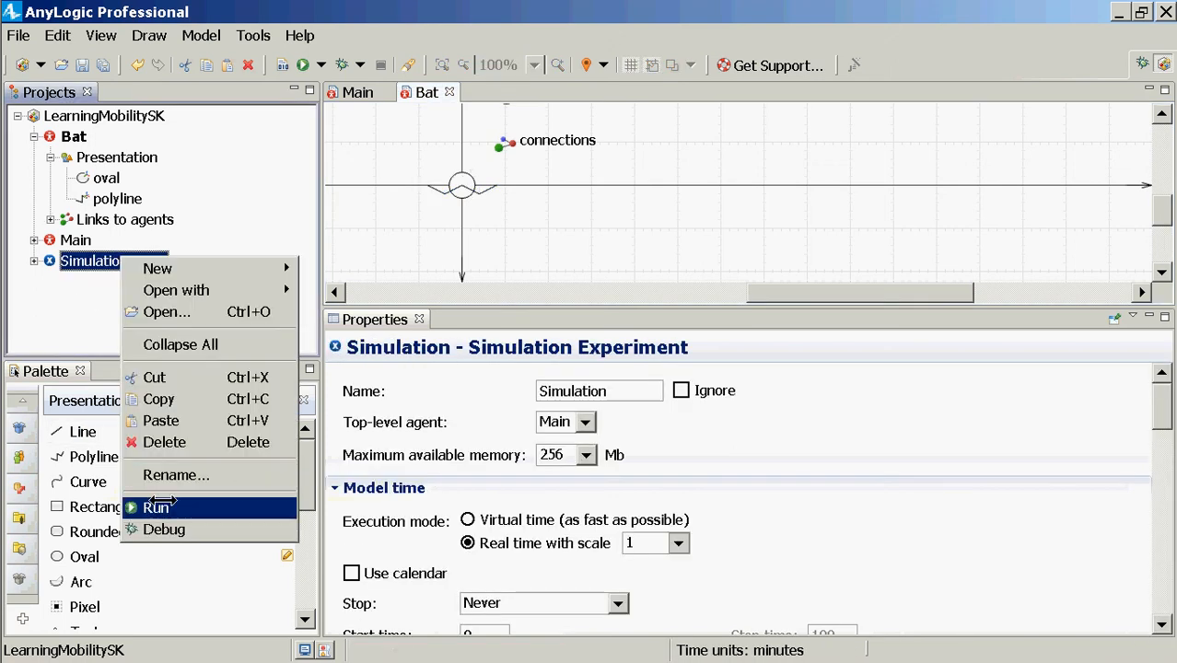
click(157, 506)
click(88, 140)
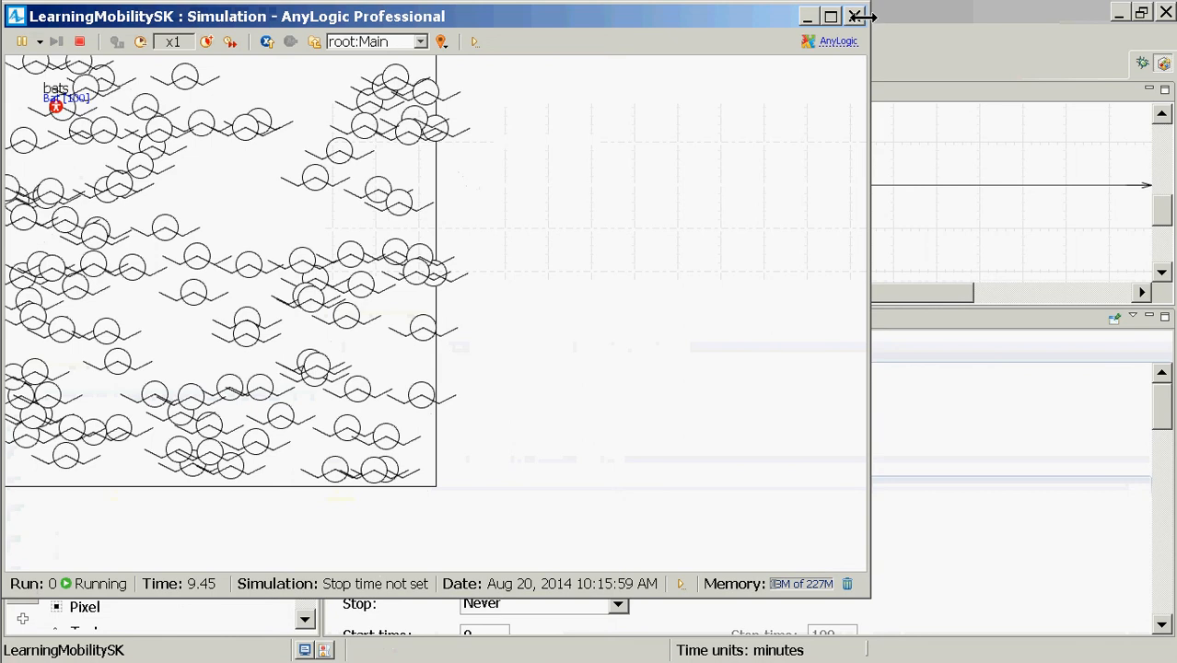
click(858, 16)
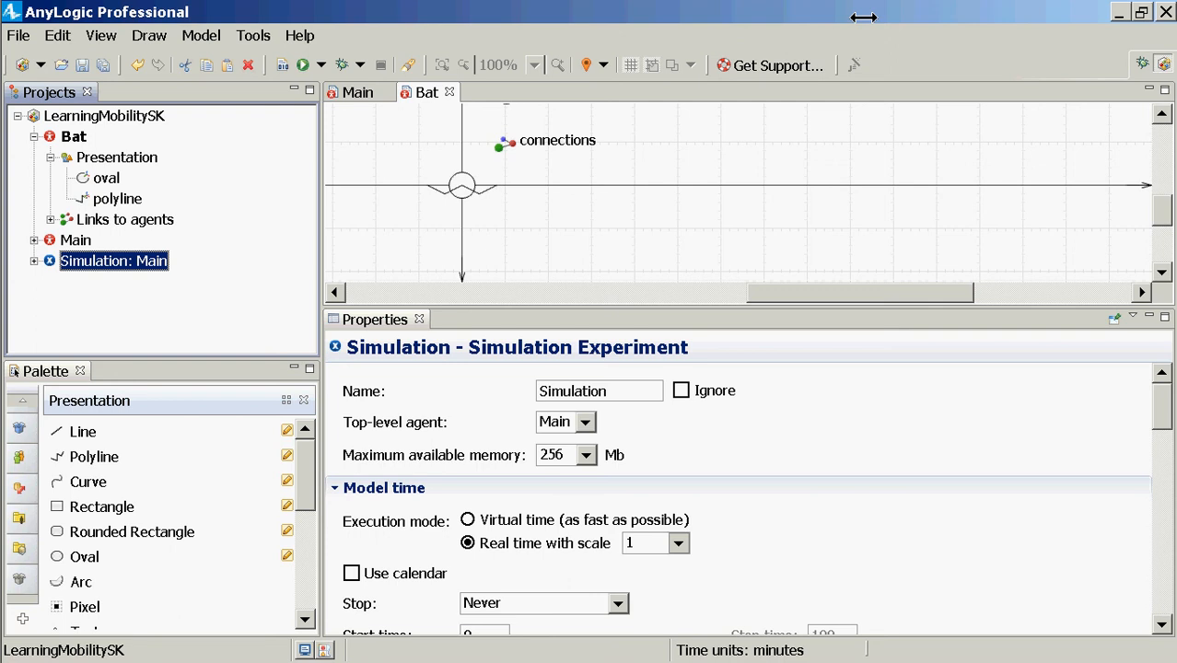
Step: Delete the oval from the Bat agent type's presentation
click(470, 186)
click(498, 221)
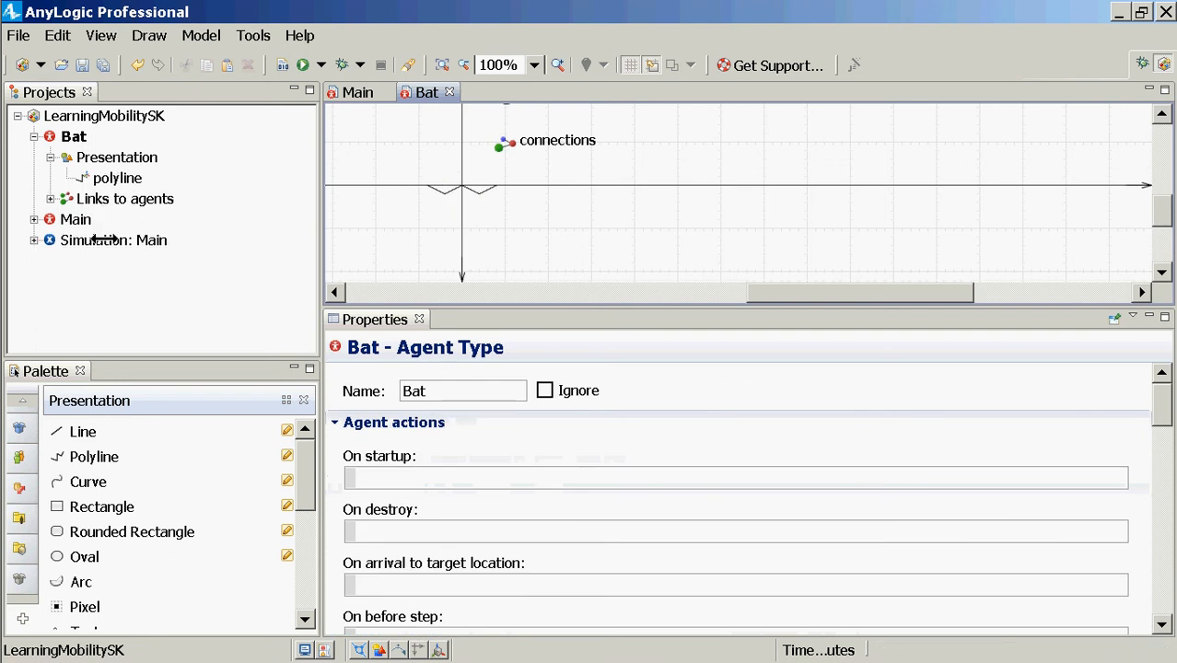
Step: Run the Simulation experiment to view the bats drawn with wings only, close the run and save the model
right_click(104, 239)
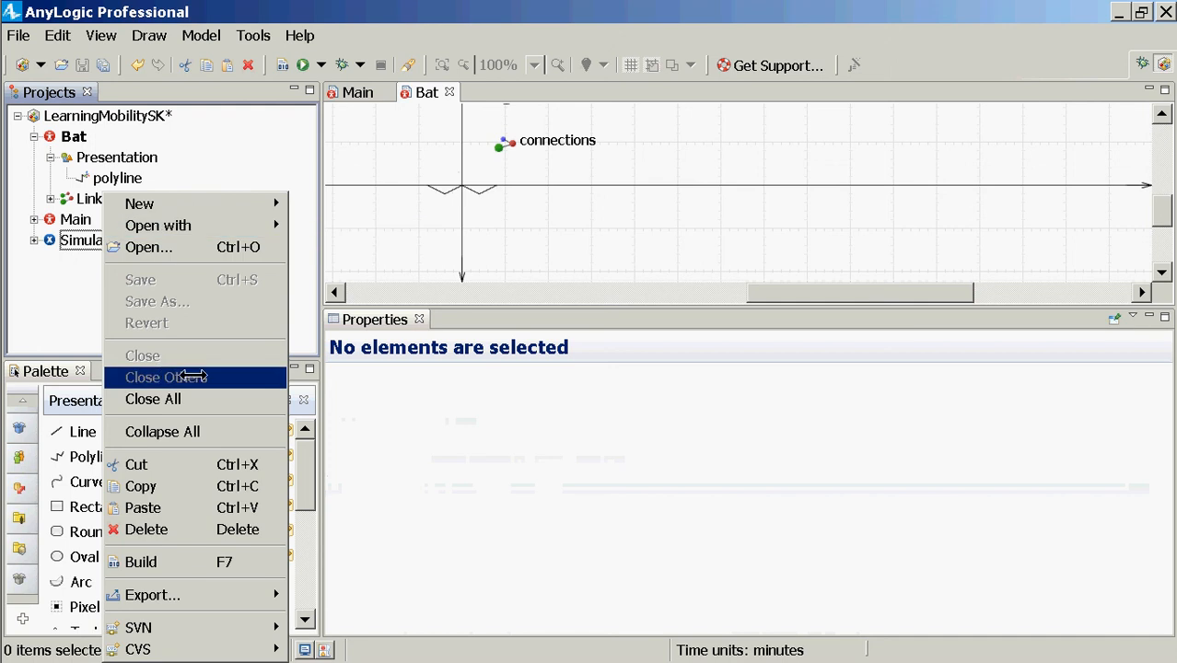
click(61, 267)
right_click(66, 240)
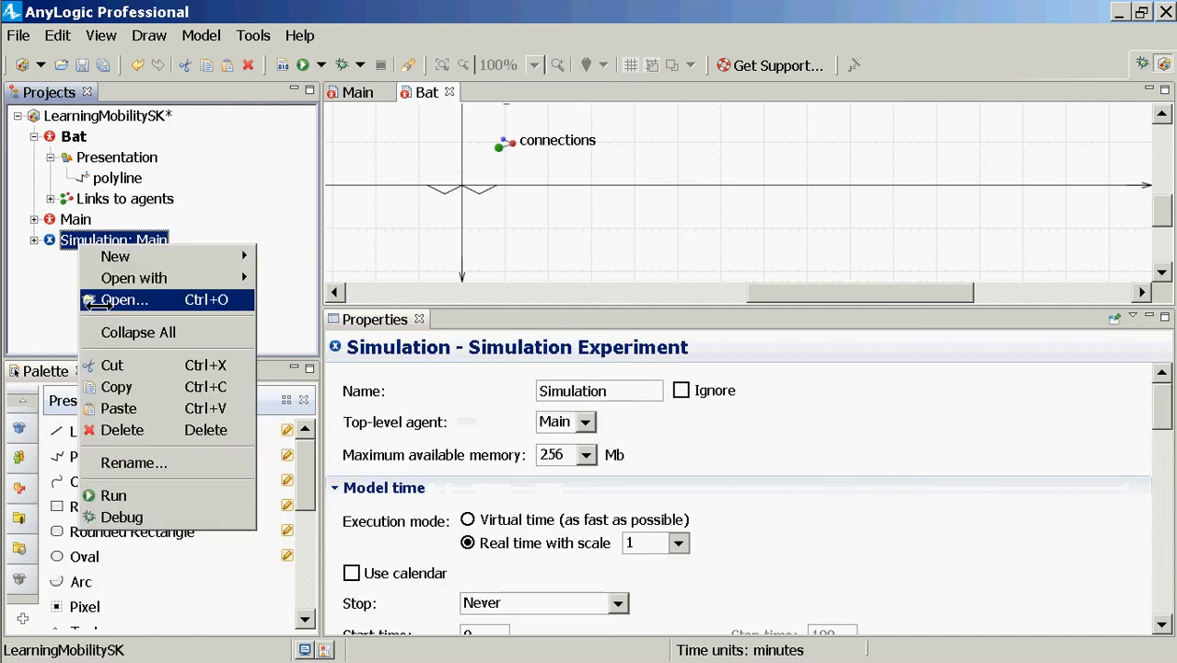
click(97, 488)
click(102, 135)
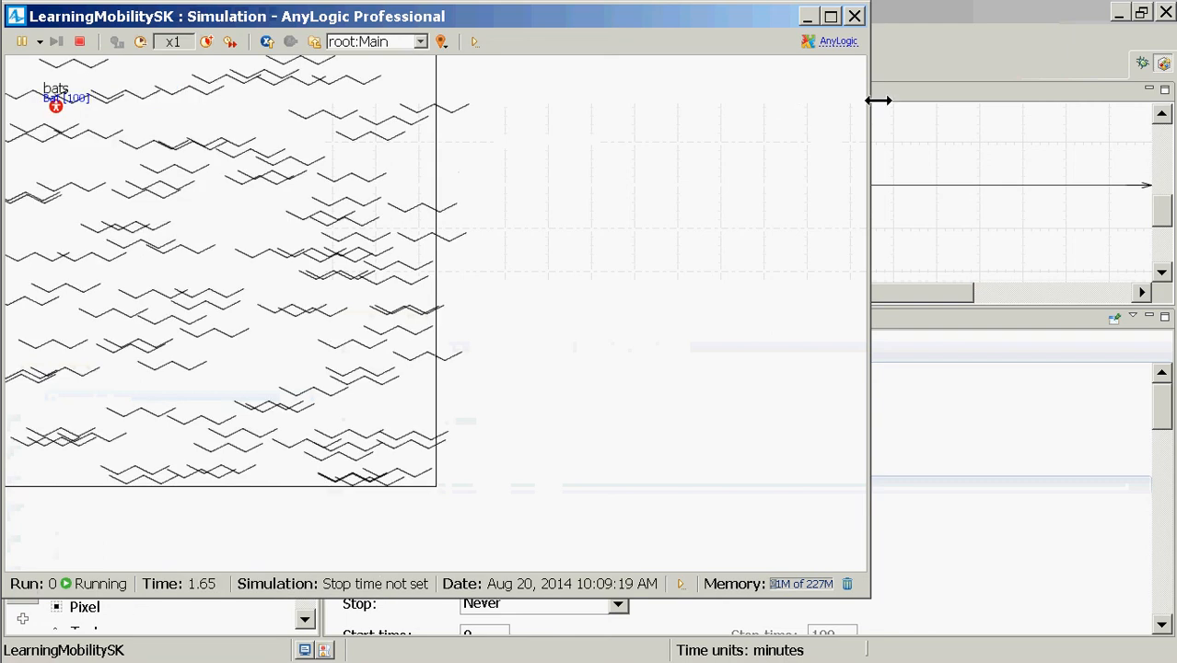
click(855, 15)
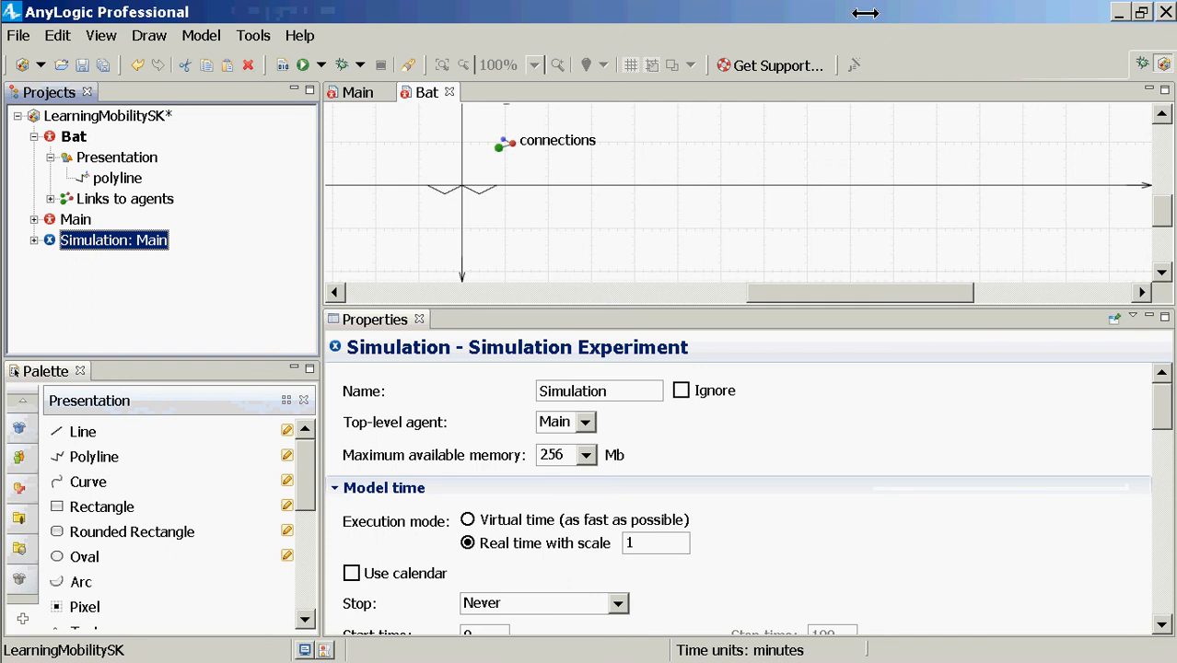
key(ctrl+s)
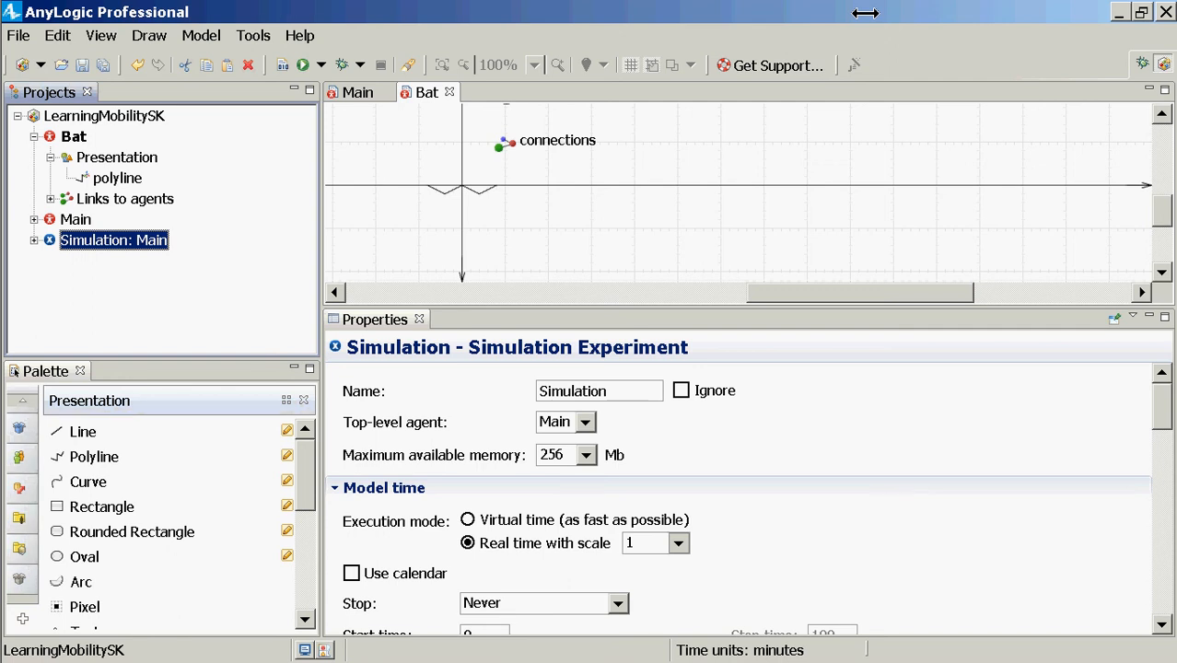
Step: Switch to the AnticipatedForPresentation folder window and open Agent Mobility.pptx in PowerPoint
key(alt+Tab)
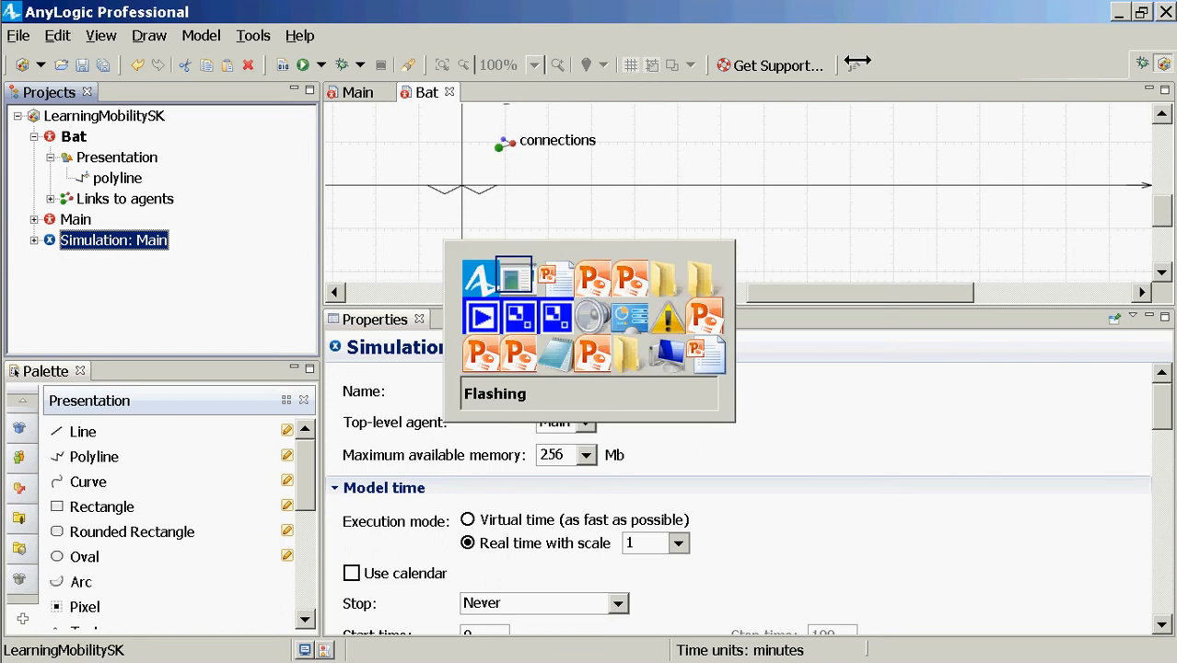
key(alt+Tab)
key(alt+Tab)
key(alt+Tab)
key(alt+Tab)
key(alt+Tab)
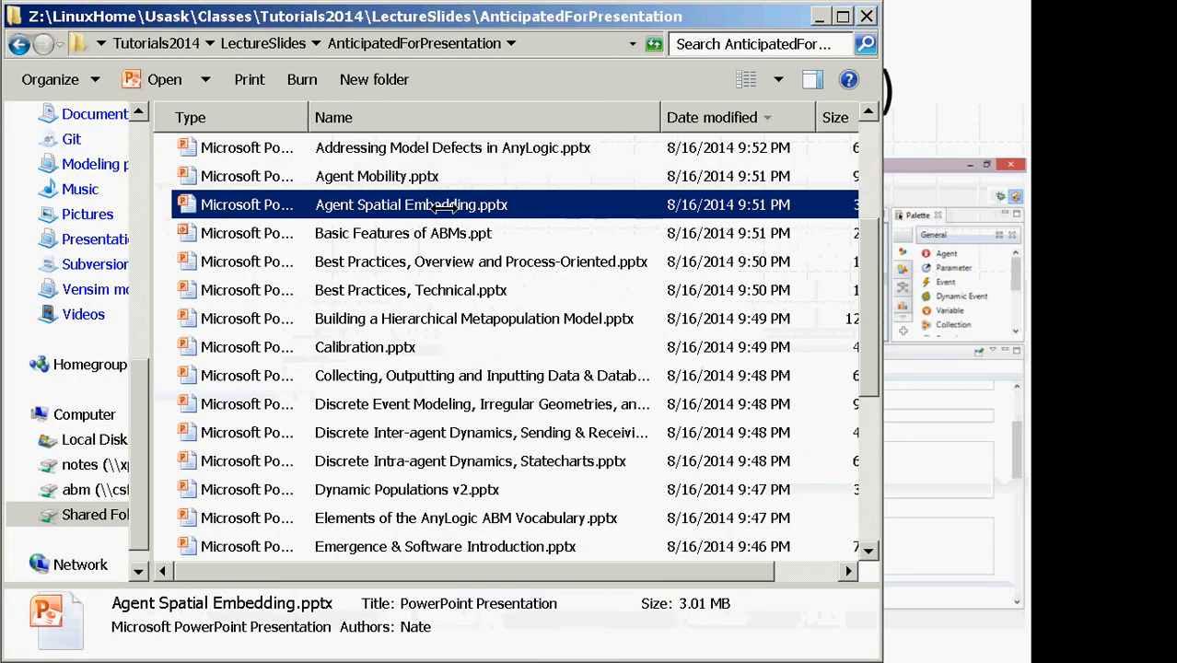
double_click(424, 178)
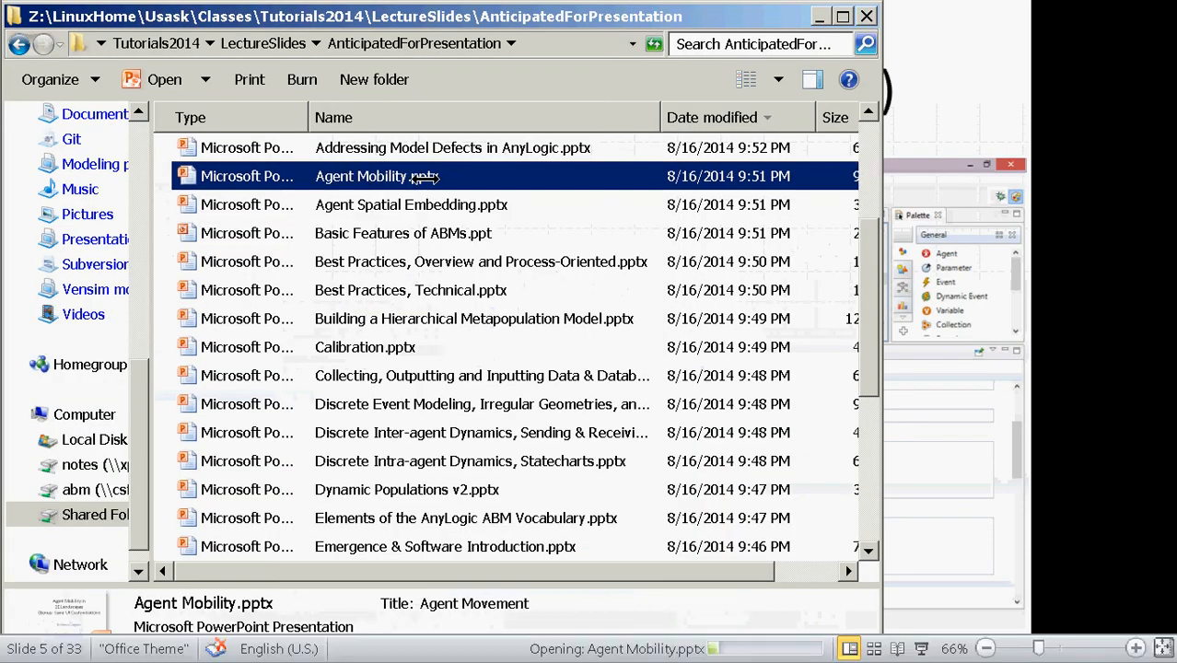
Step: Start the slide show and advance to the slide "Continuous Space: Relevant Methods (To call on Agent)"
key(Page_Down)
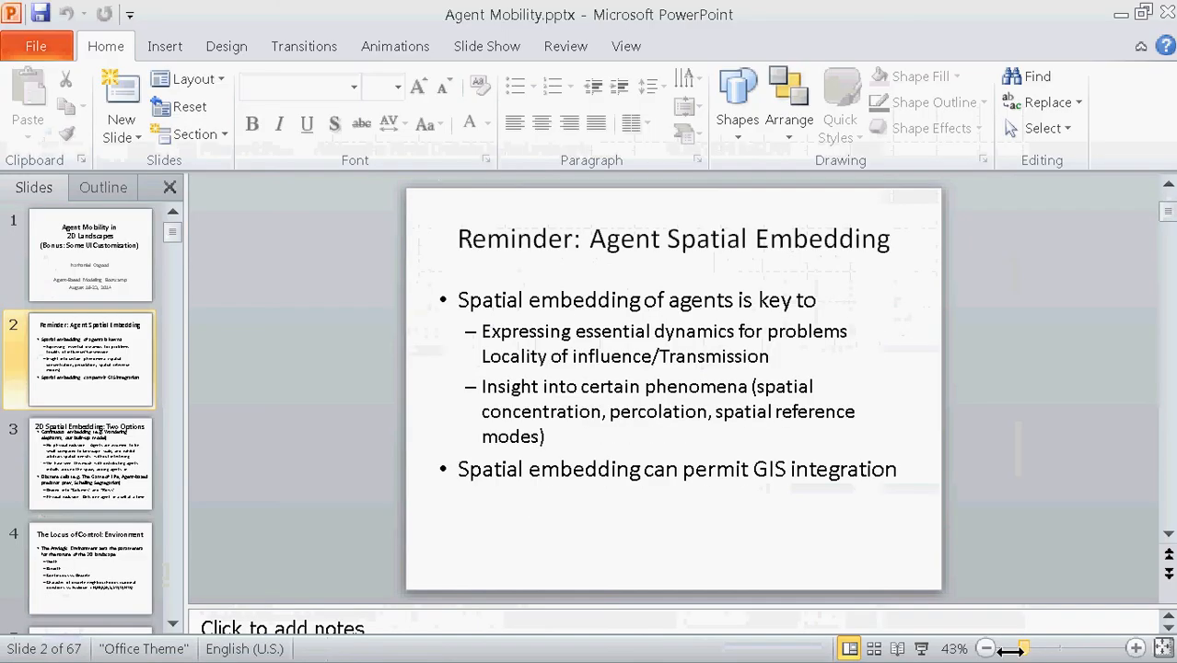
click(918, 649)
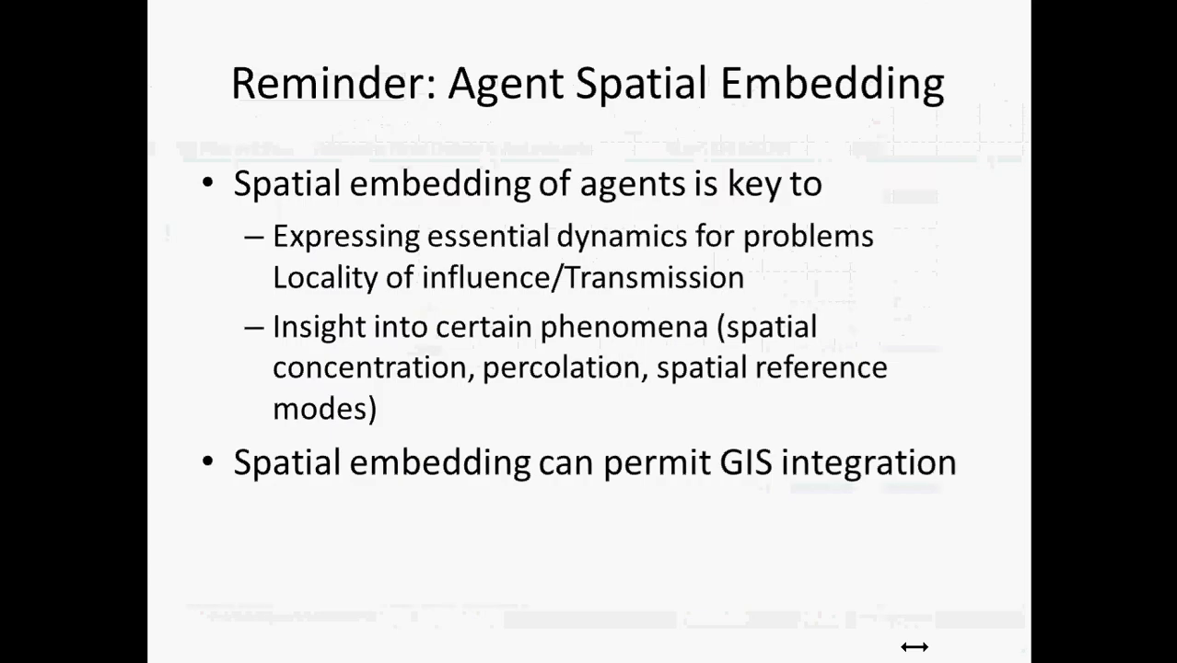
key(Page_Down)
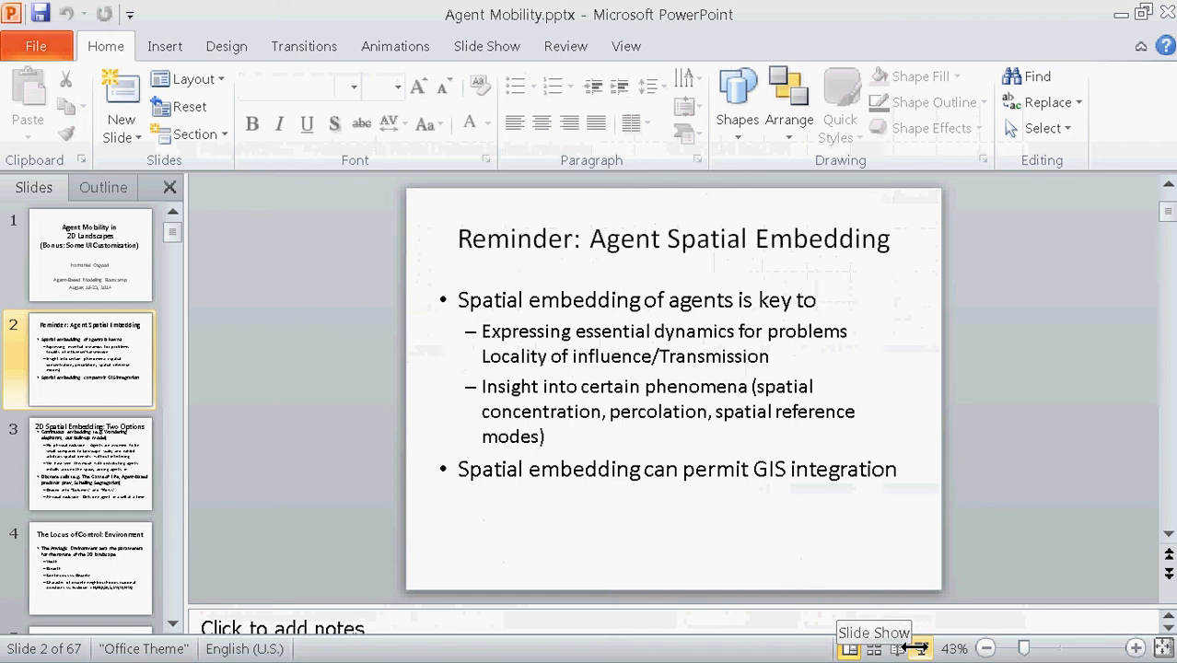
key(alt)
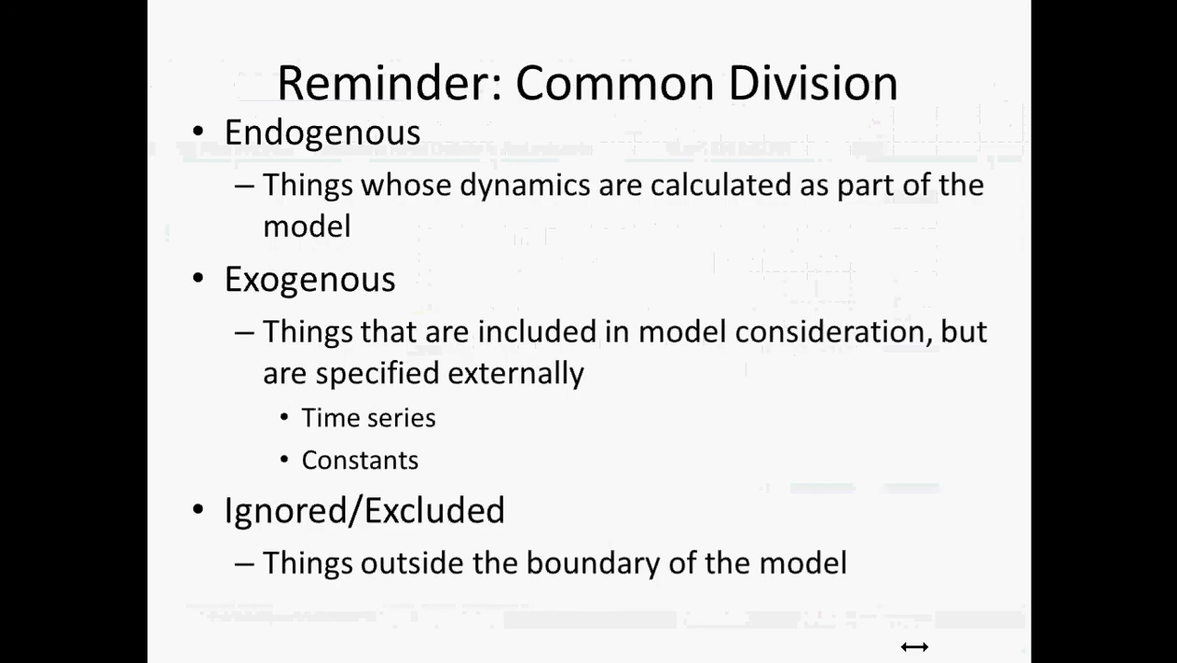
key(Right)
key(Right)
key(Right)
key(Right)
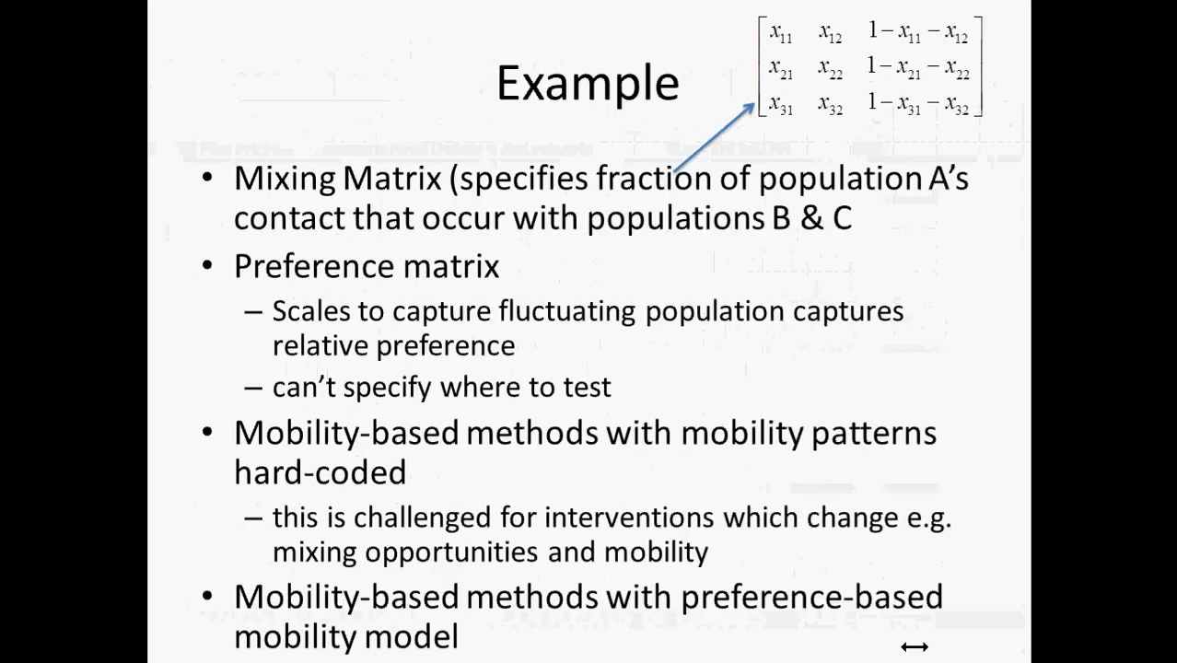
key(Right)
key(Right)
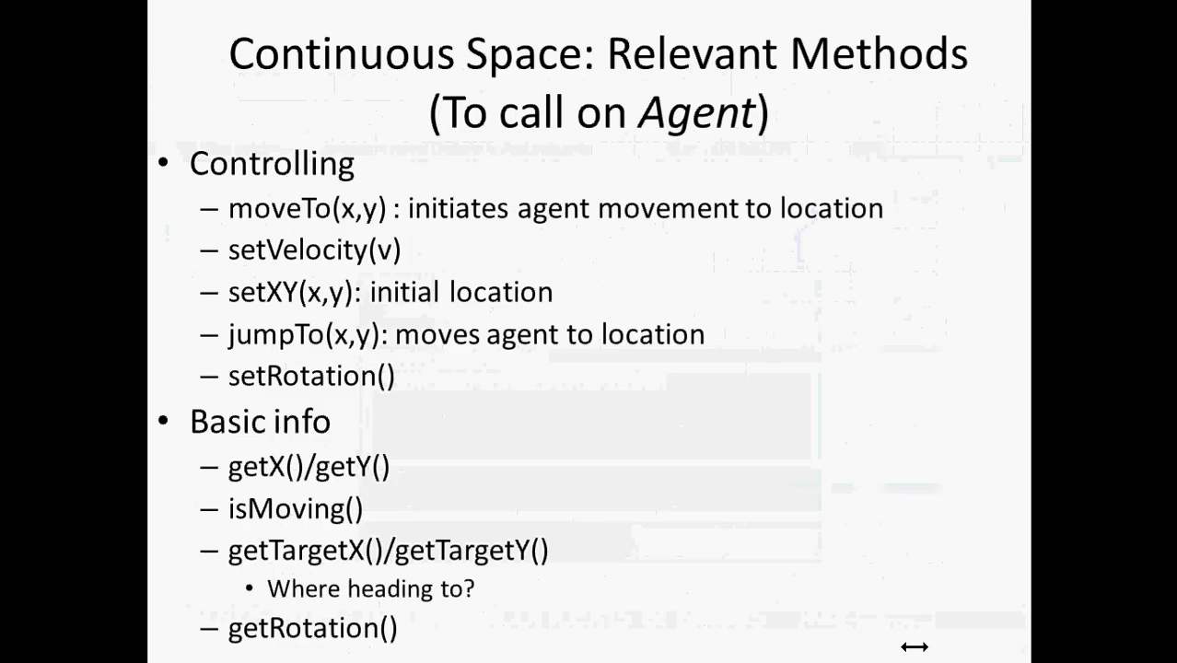
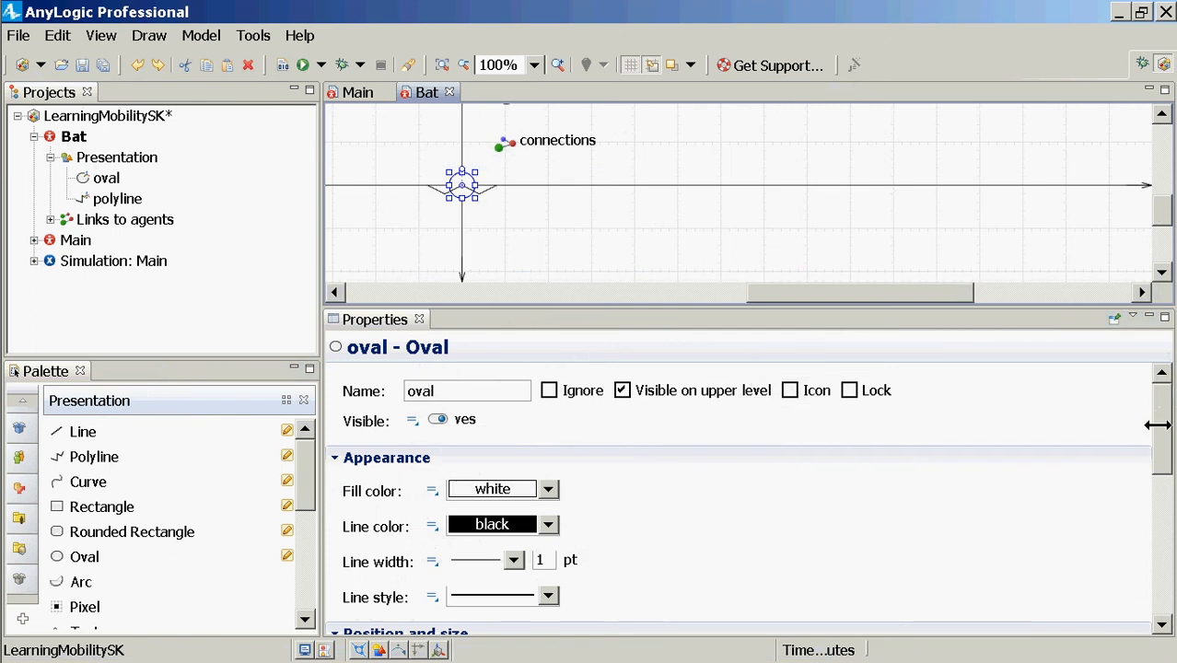
Step: Expand the Advanced properties of Bat's oval to examine its click action setting
scroll(1158, 423, down, 6)
scroll(1158, 551, down, 1)
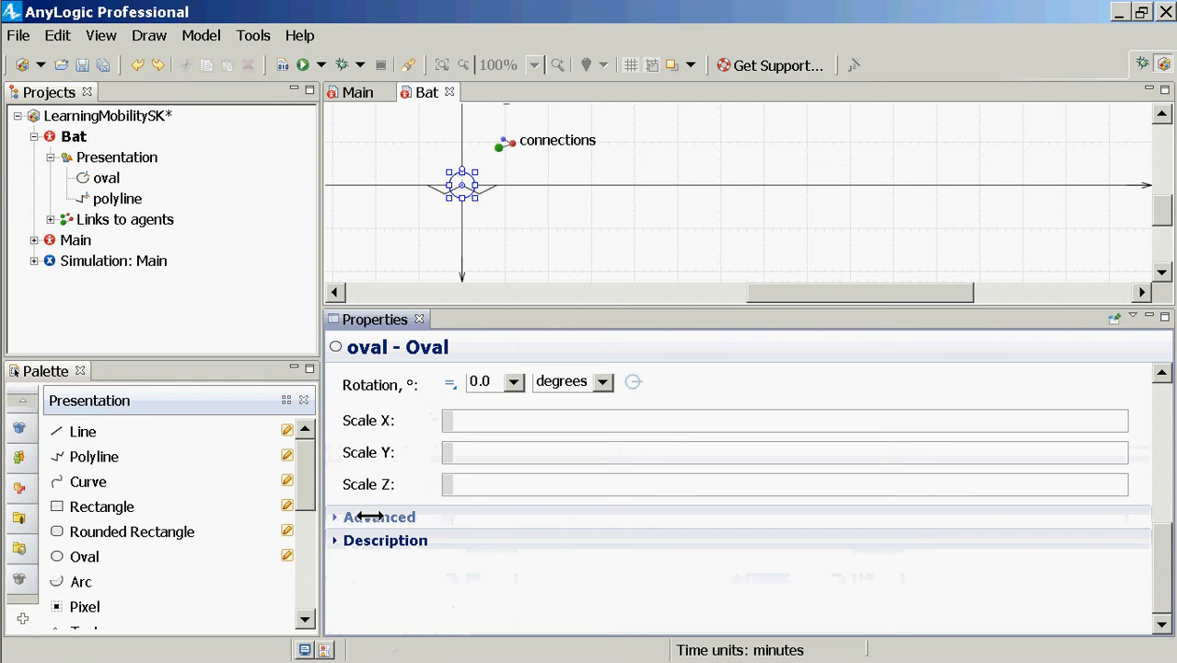
click(337, 516)
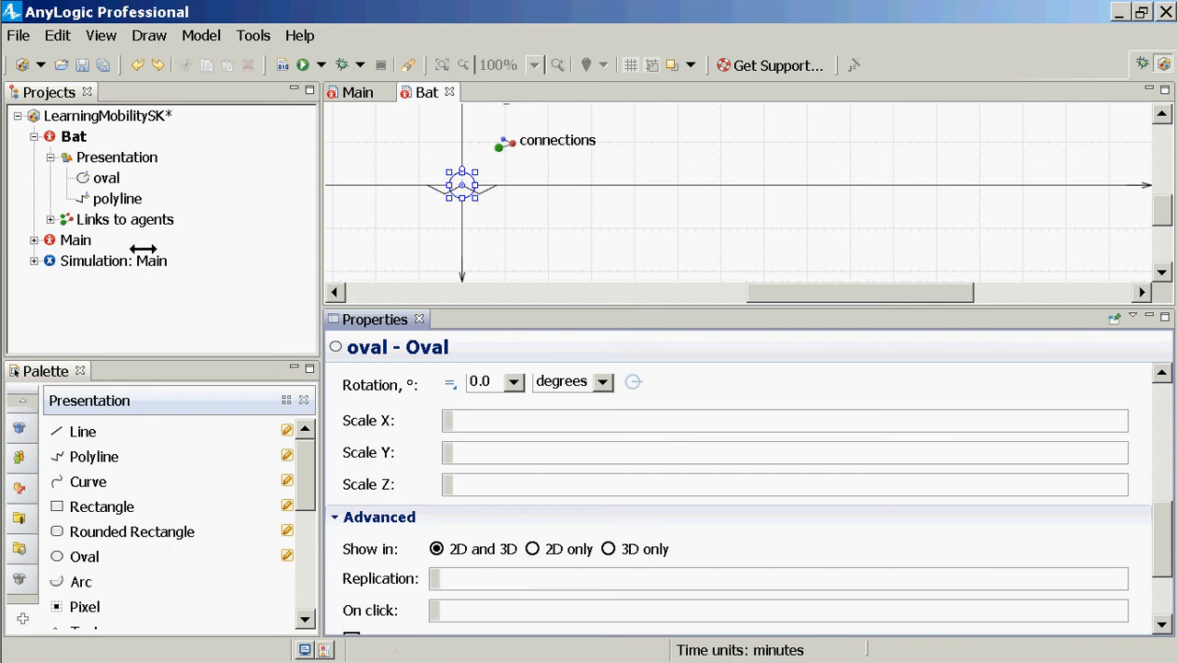
Step: Open Main, select the large boundary rectangle and expand its Advanced properties down to the On click action
double_click(76, 240)
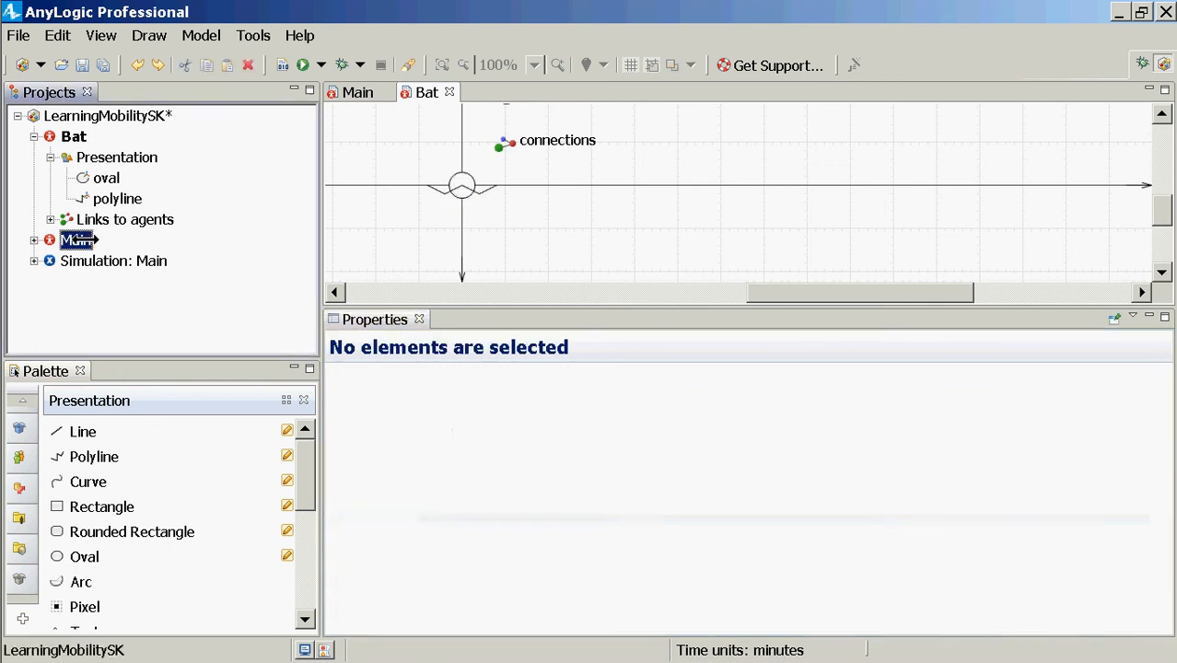
click(547, 184)
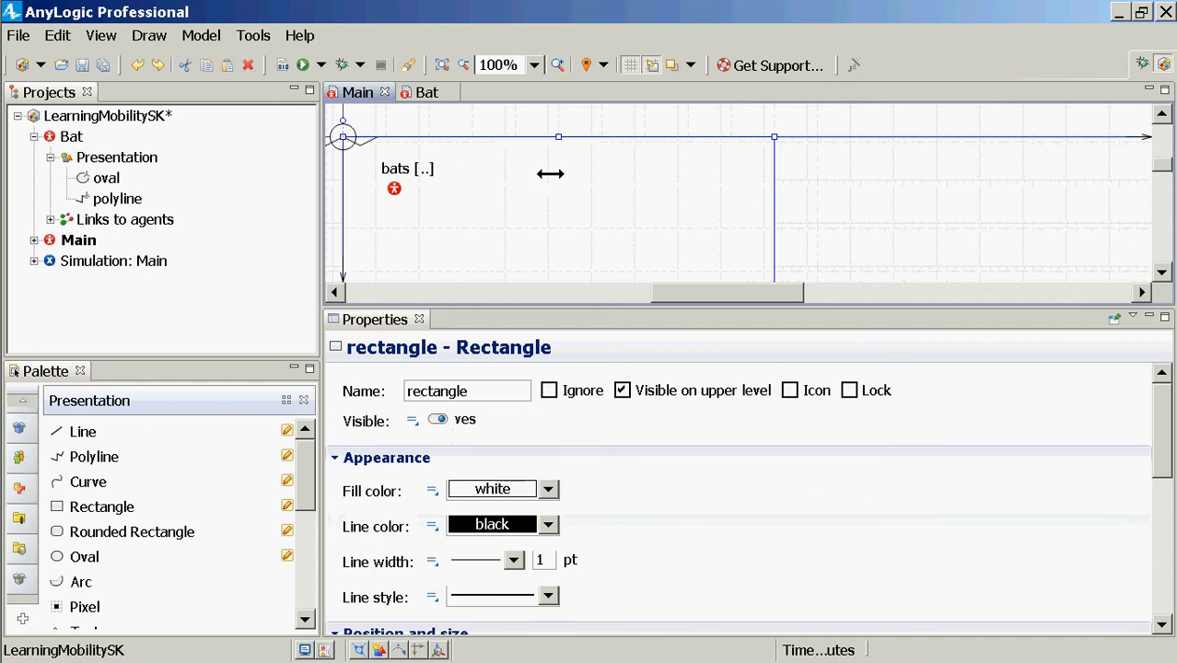
drag(1164, 395, 1157, 532)
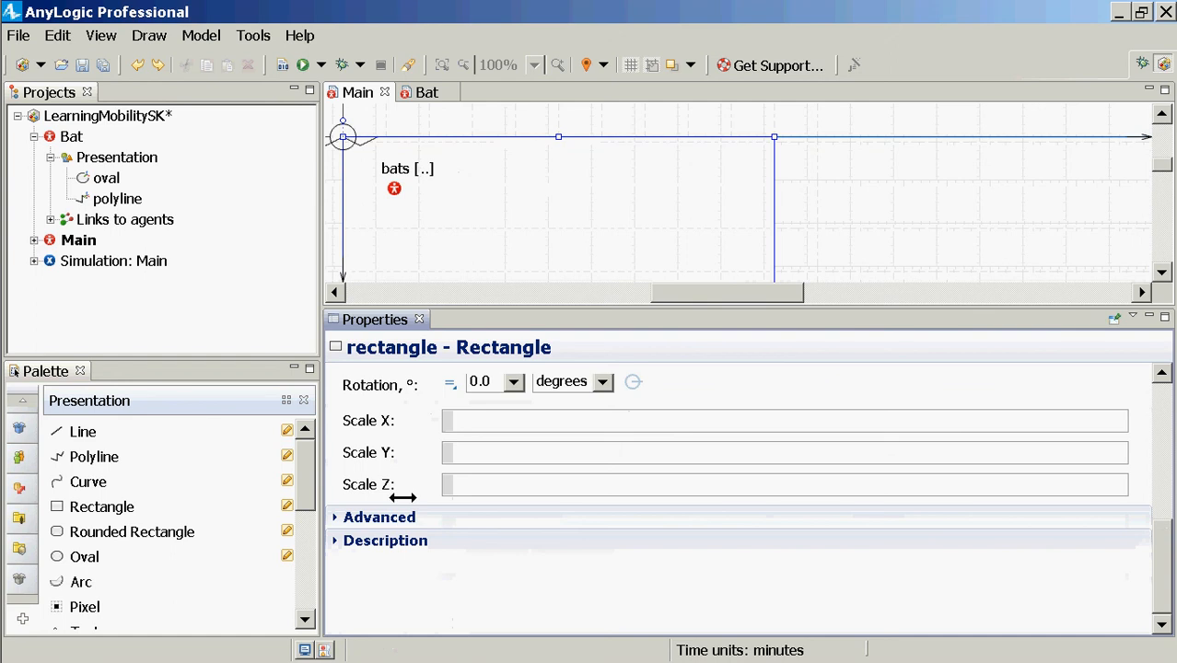
click(338, 518)
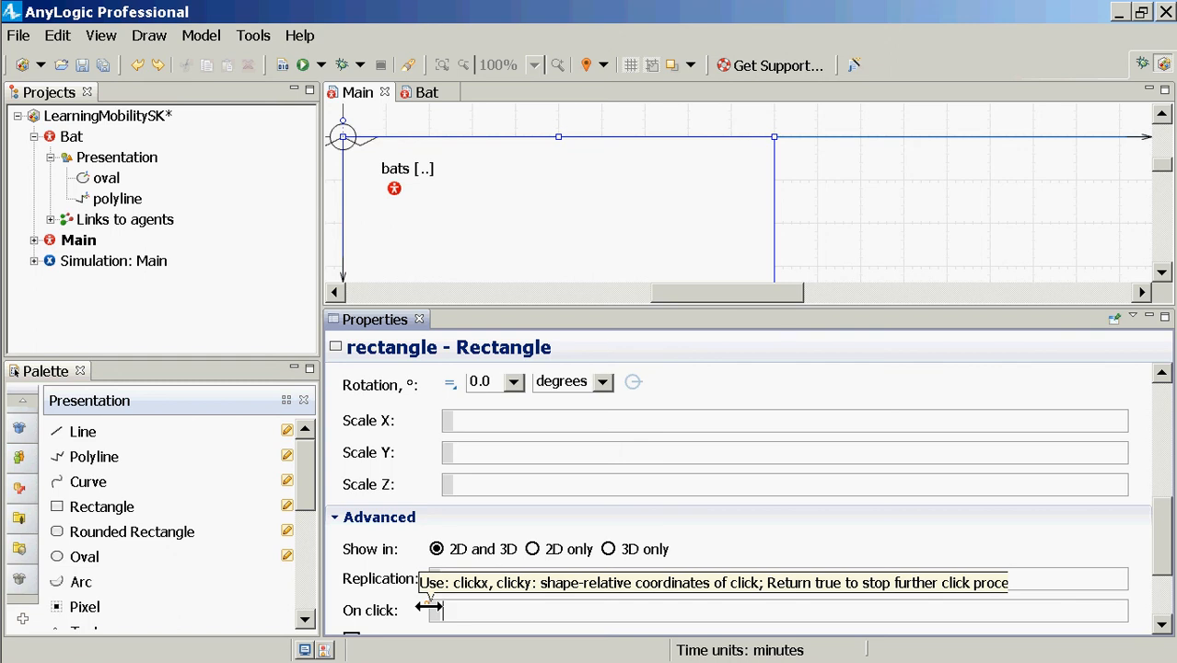
scroll(538, 442, down, 3)
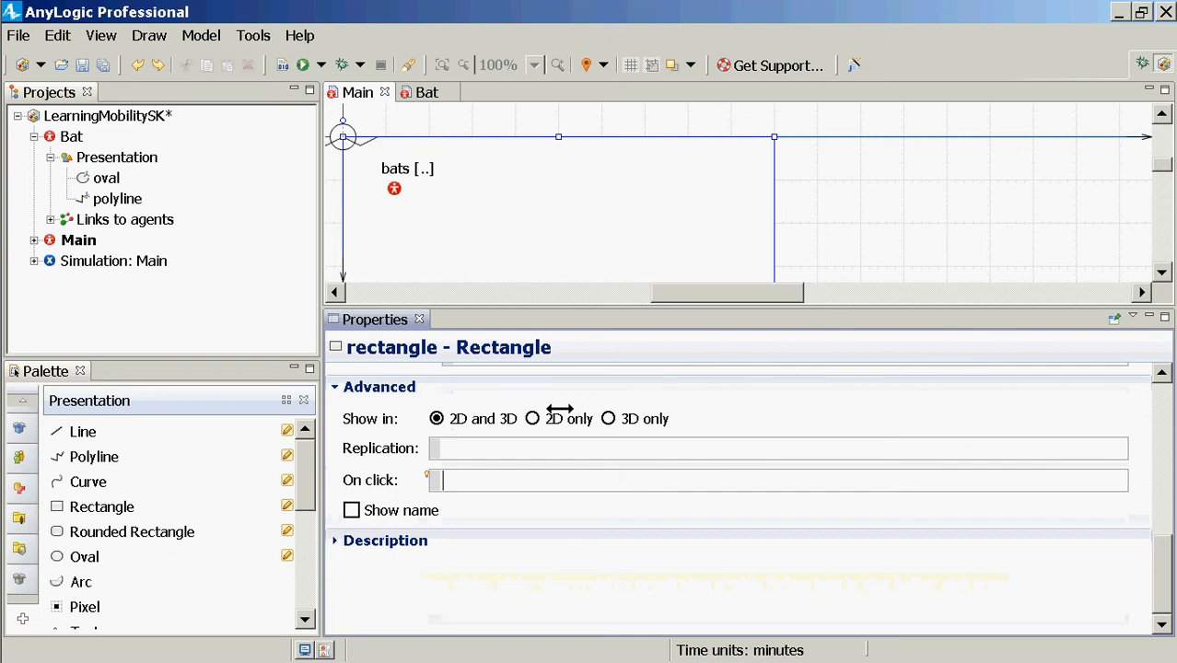
Step: Begin the rectangle's On click code with the loop header "for (Bat b : bats)" and an indented new line
text(for (Person p )
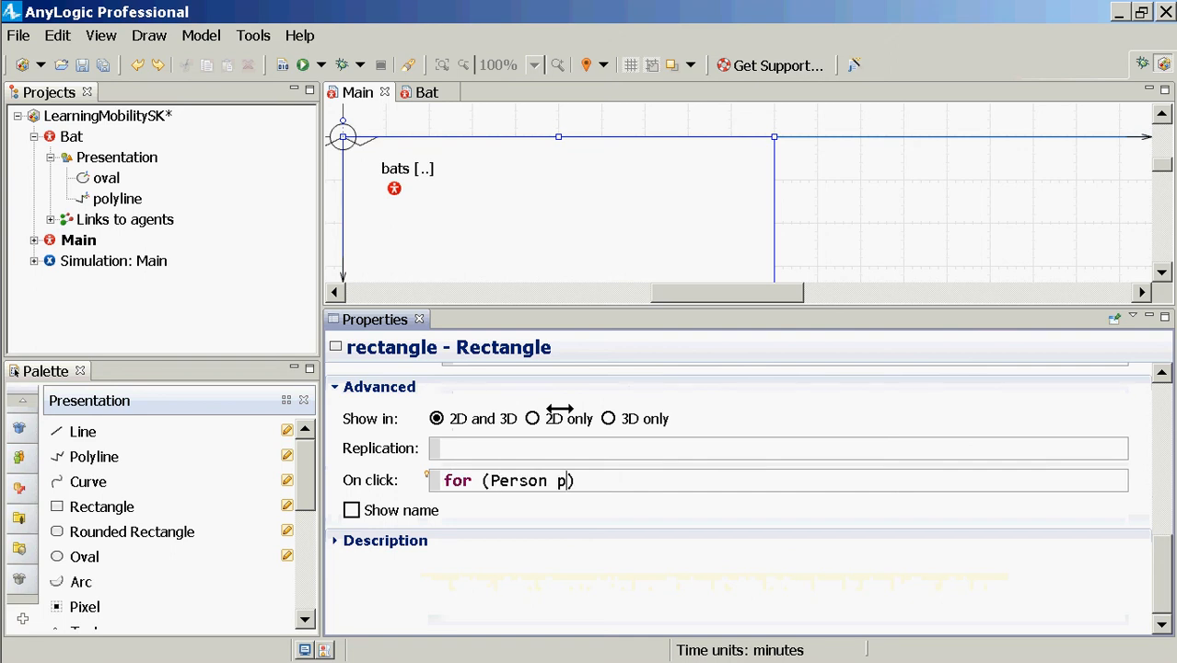
text(: bat)
key(ctrl+Left)
key(ctrl+Left)
key(ctrl+Left)
key(ctrl+shift+Left)
key(ctrl+shift+Right)
key(ctrl+shift+Left)
key(shift+Right)
text(Bat b)
key(ctrl+Right)
key(ctrl+shift+Right)
text(bats)
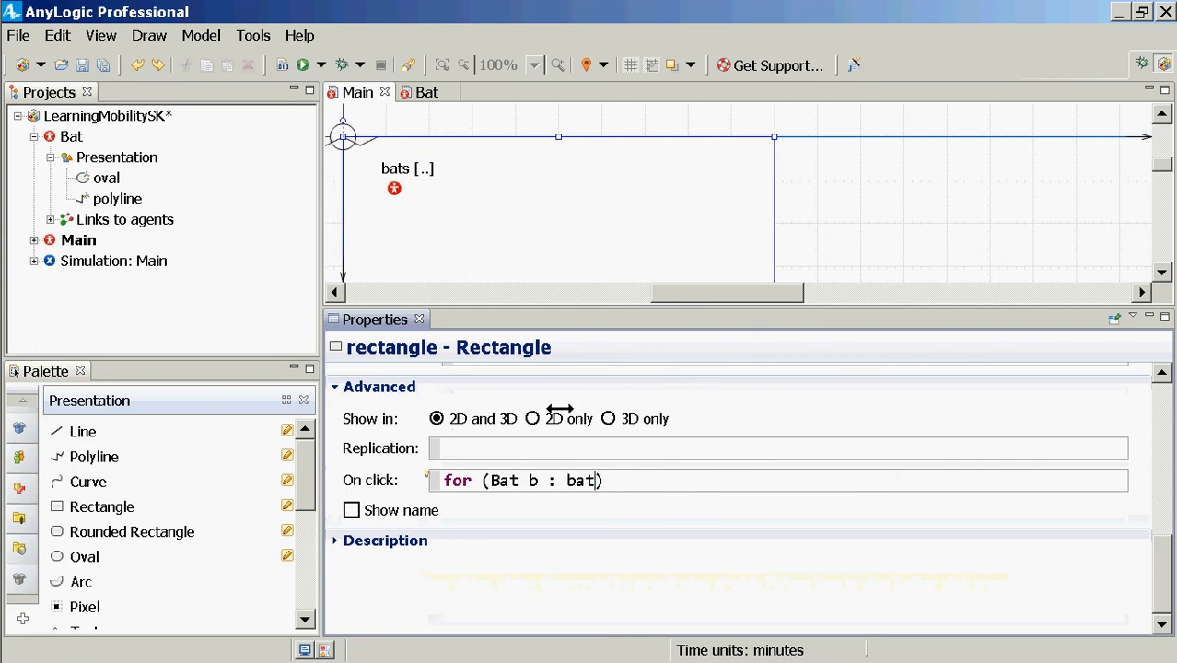
key(End)
key(Return)
key(Tab)
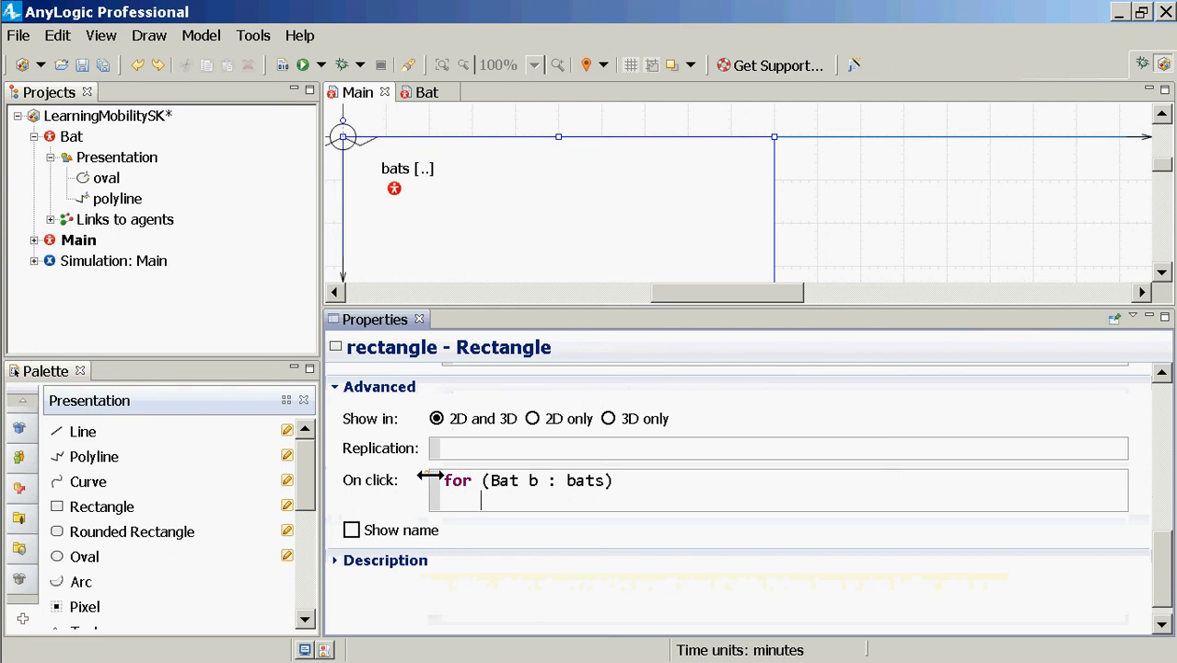
Step: Rename the loop variable to bat and add the loop body "bat.moveTo(clickx, clicky);" to the On click code
mouse_move(429, 474)
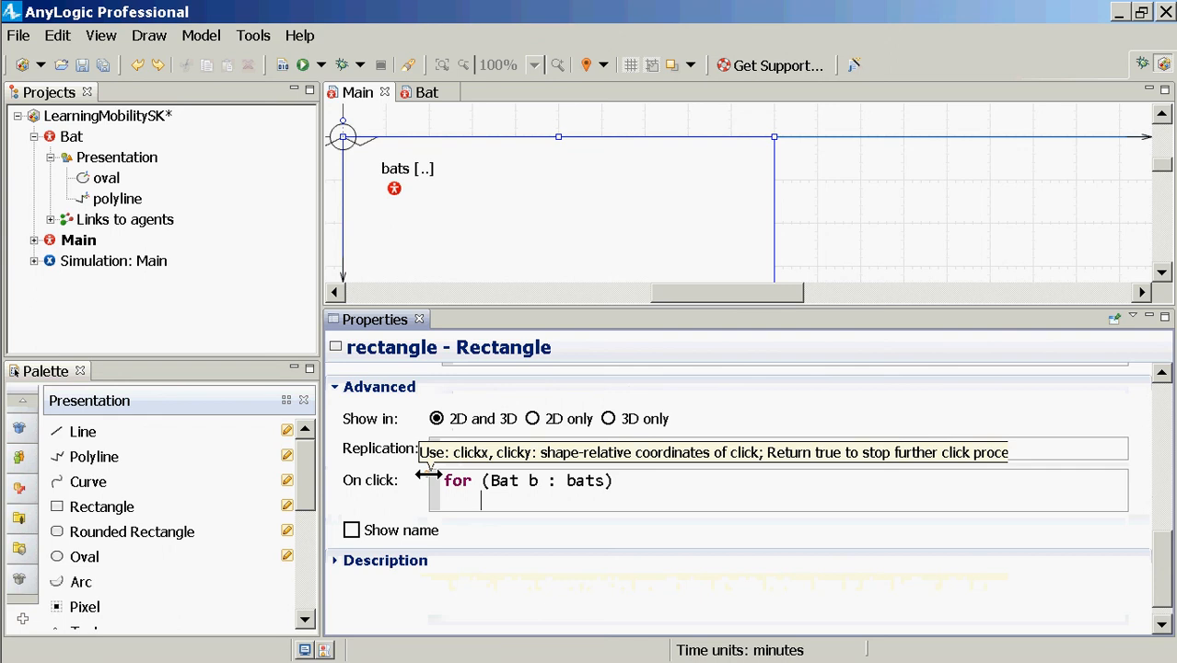
key(Right)
key(Right)
key(Right)
key(Right)
key(Right)
key(Right)
text(at)
key(End)
key(Return)
text(bat)
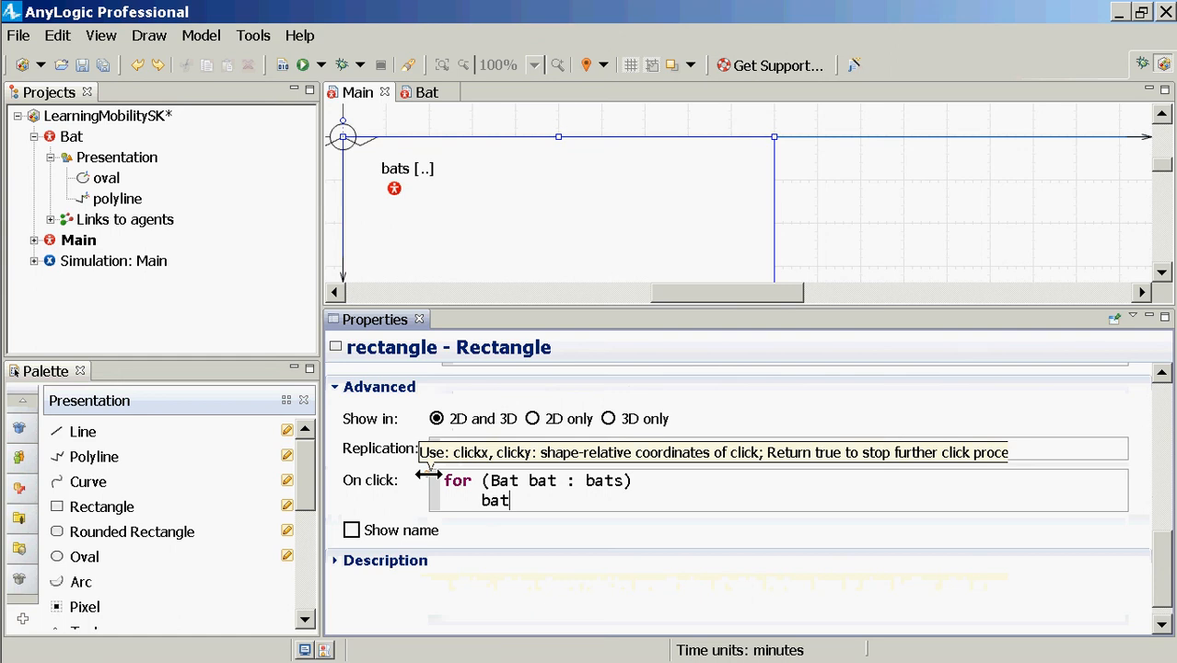
text(.moveTo(clickx, clicky)
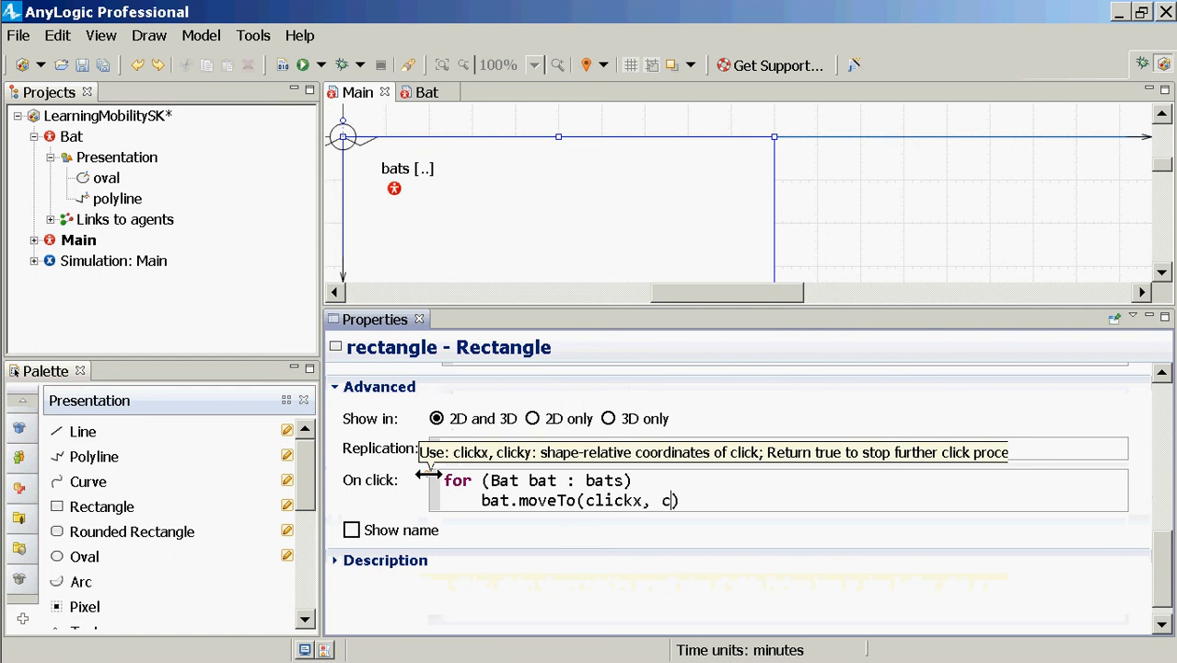
text()l)
key(BackSpace)
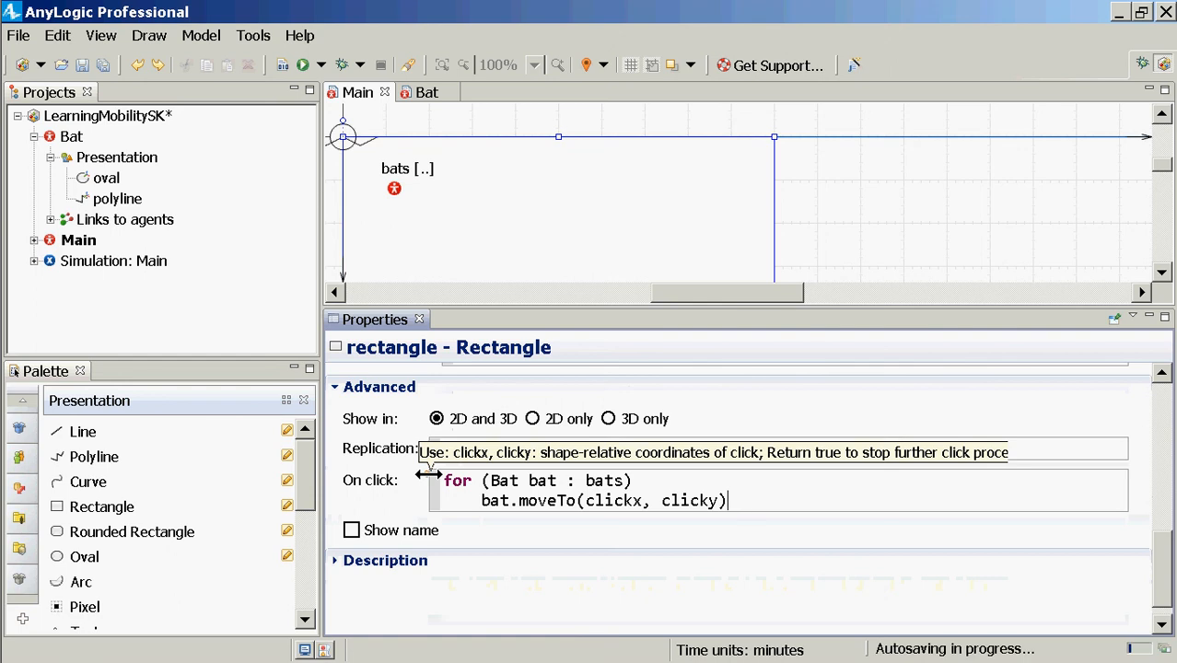
text(;)
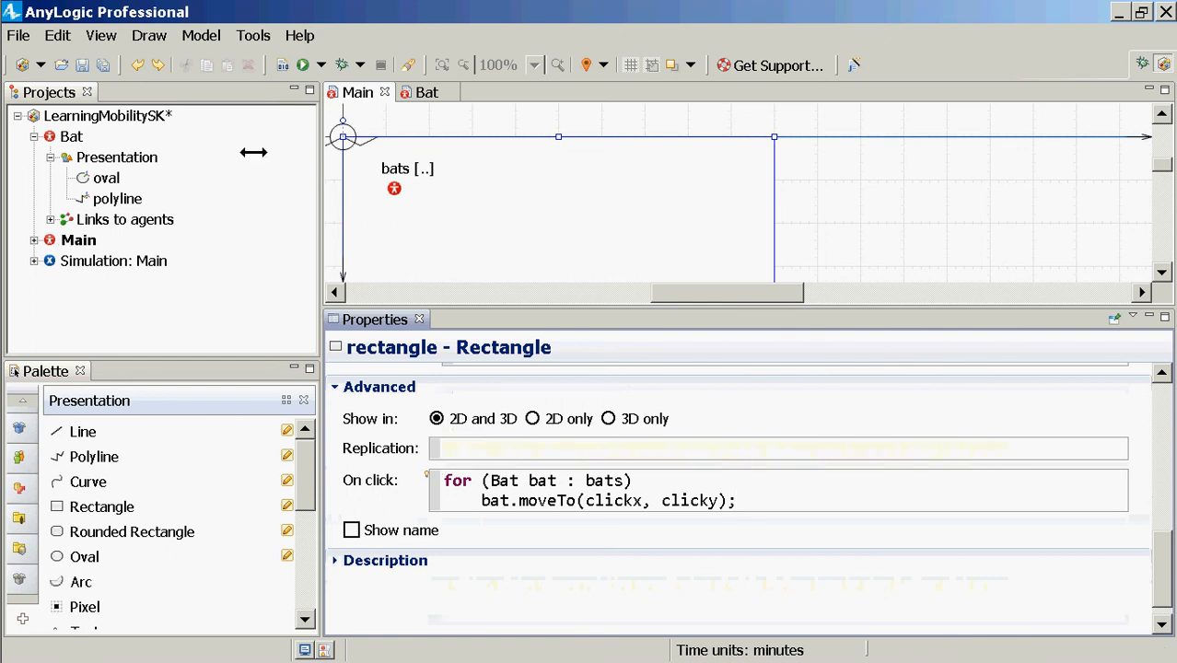
Step: Build the model and run the Simulation experiment to test the rectangle's click action on the bats
click(283, 65)
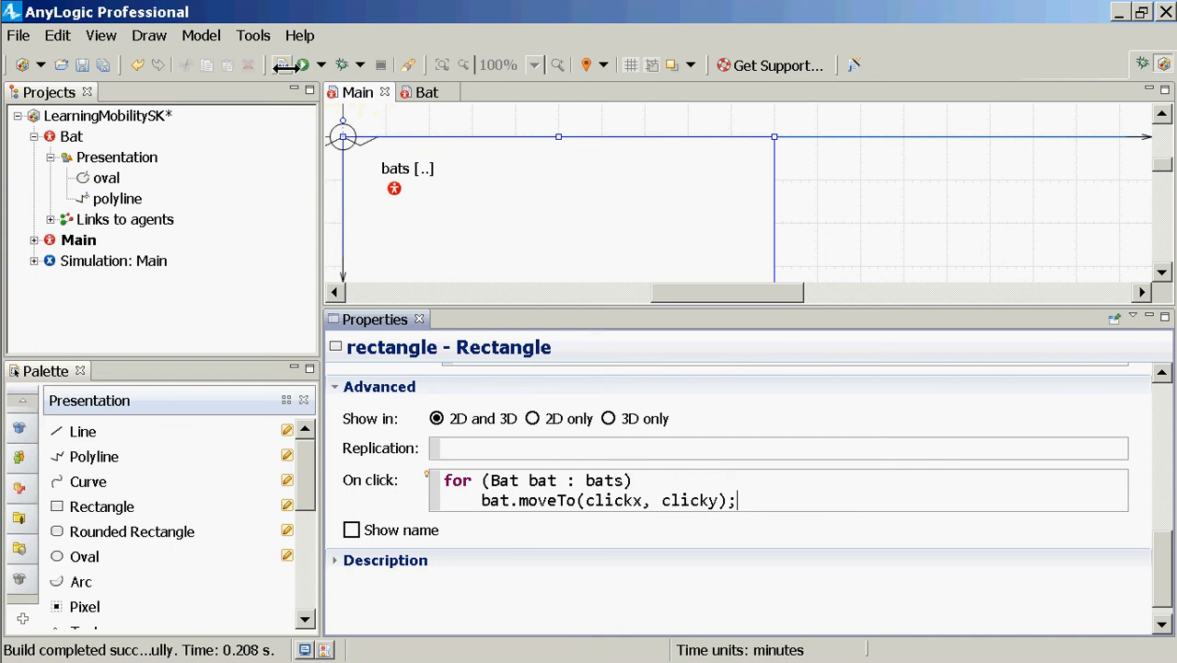
mouse_move(28, 61)
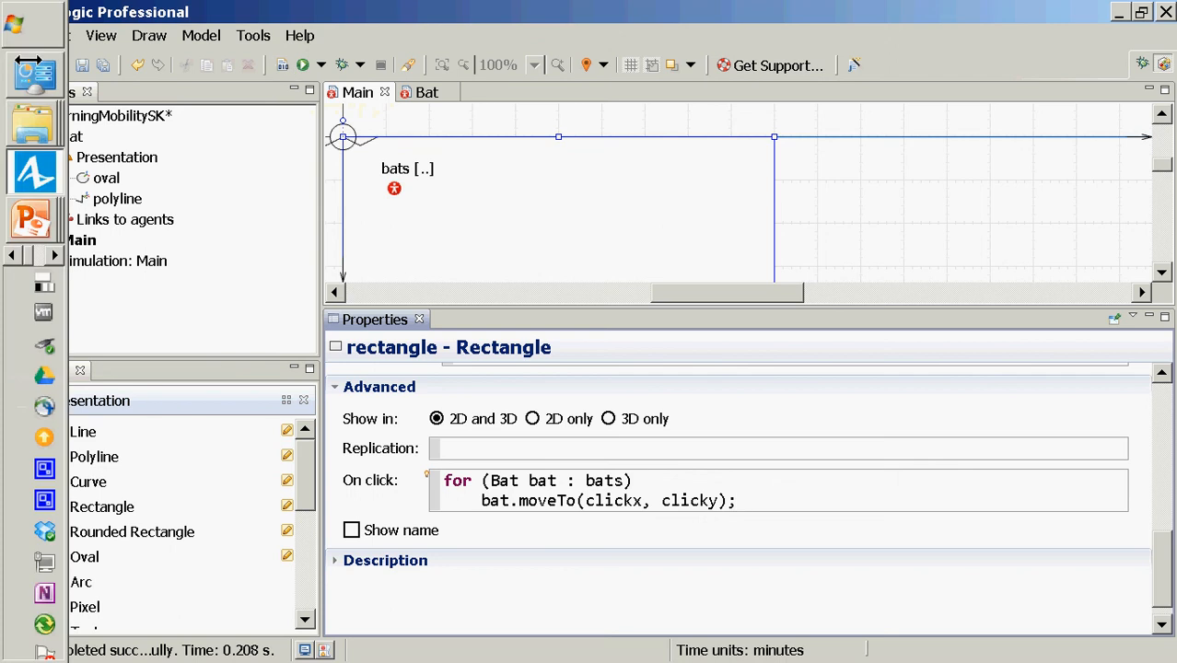
click(105, 260)
right_click(105, 261)
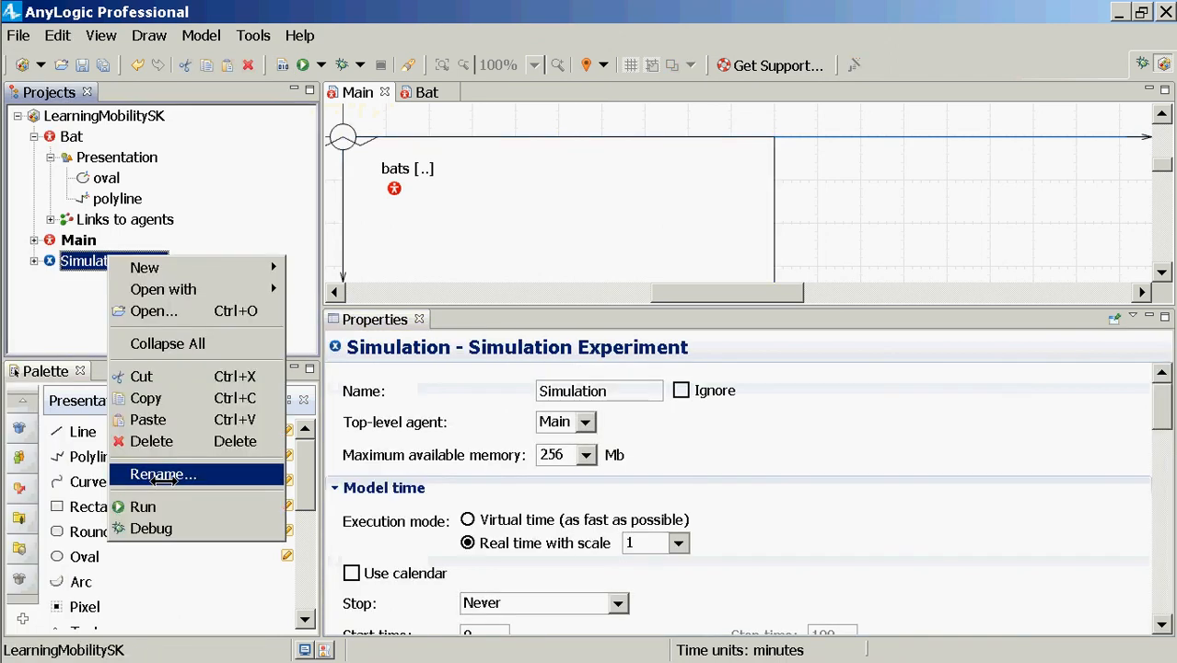
click(166, 514)
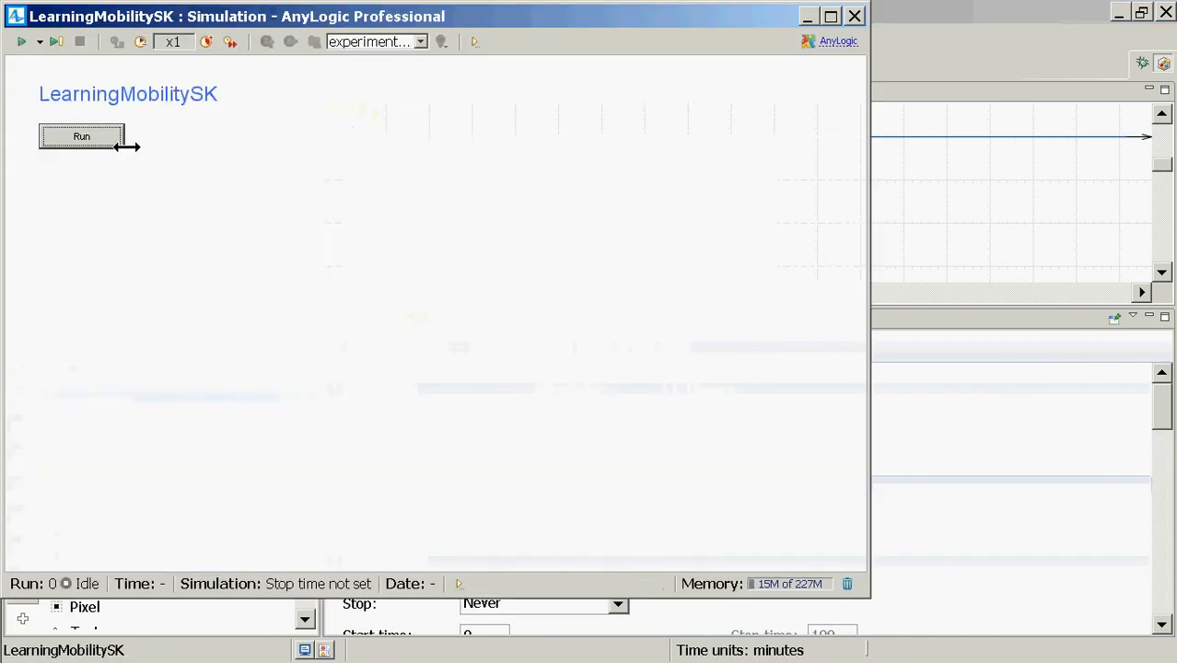
click(118, 138)
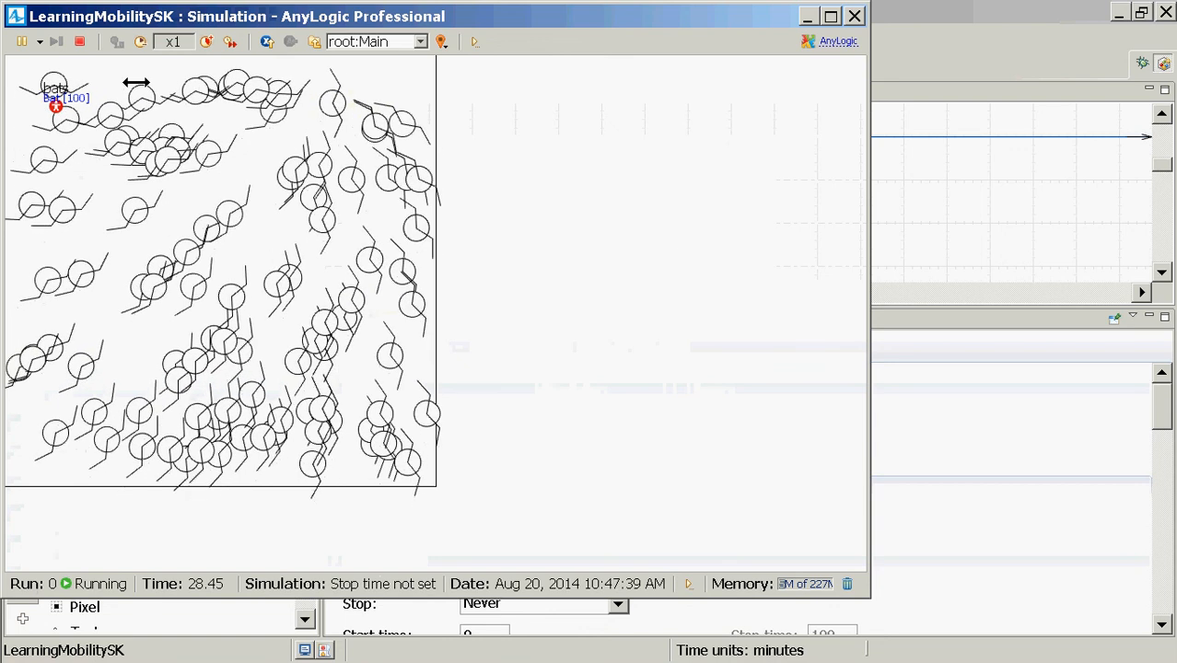
Step: Speed the running simulation up to x5 to watch the bats converge and close the simulation window
click(206, 41)
click(206, 41)
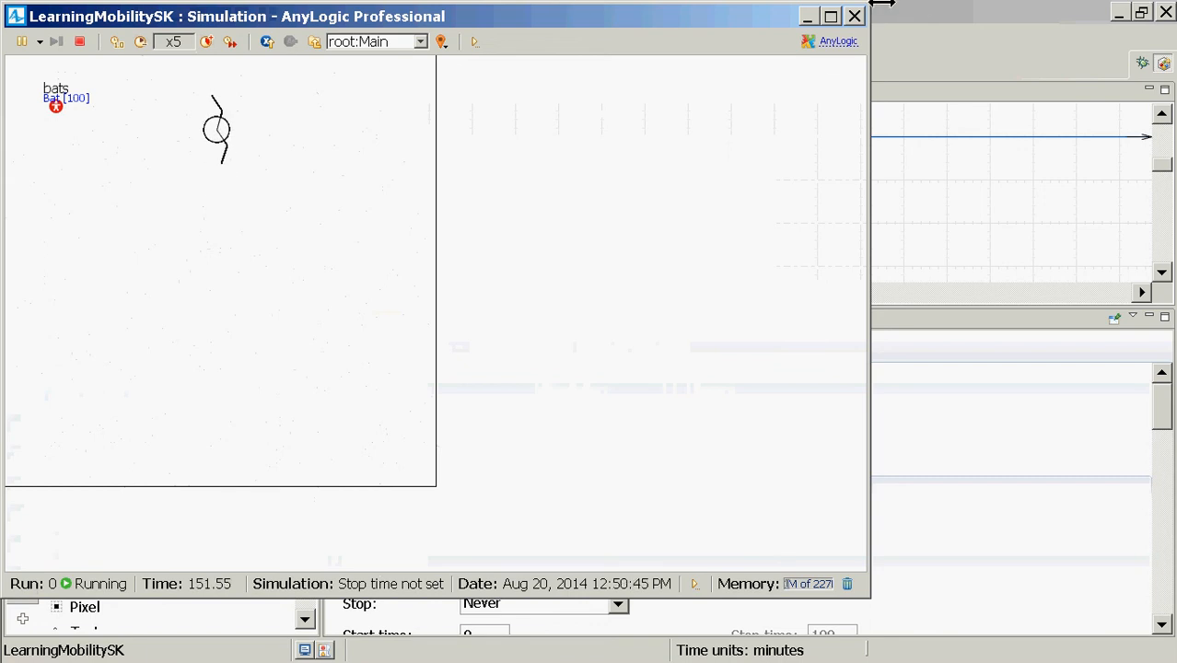
click(854, 16)
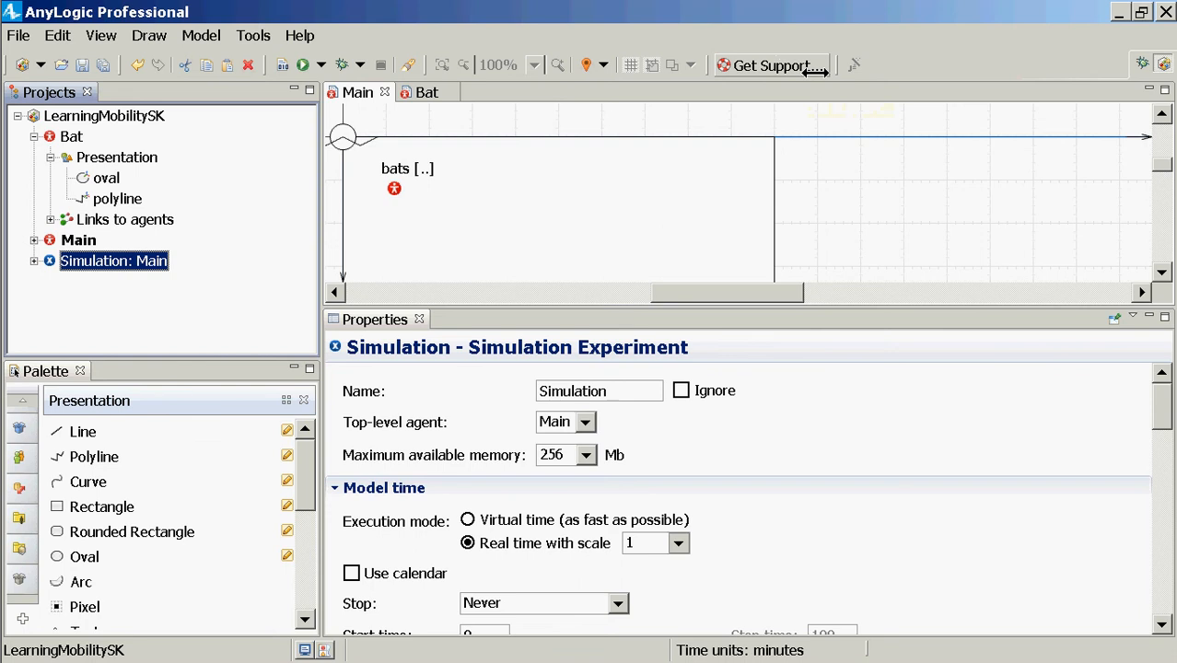
Step: Open the Bat agent type, enlarge its canvas area and add a statechart entry point named mobilityStatechart
double_click(71, 136)
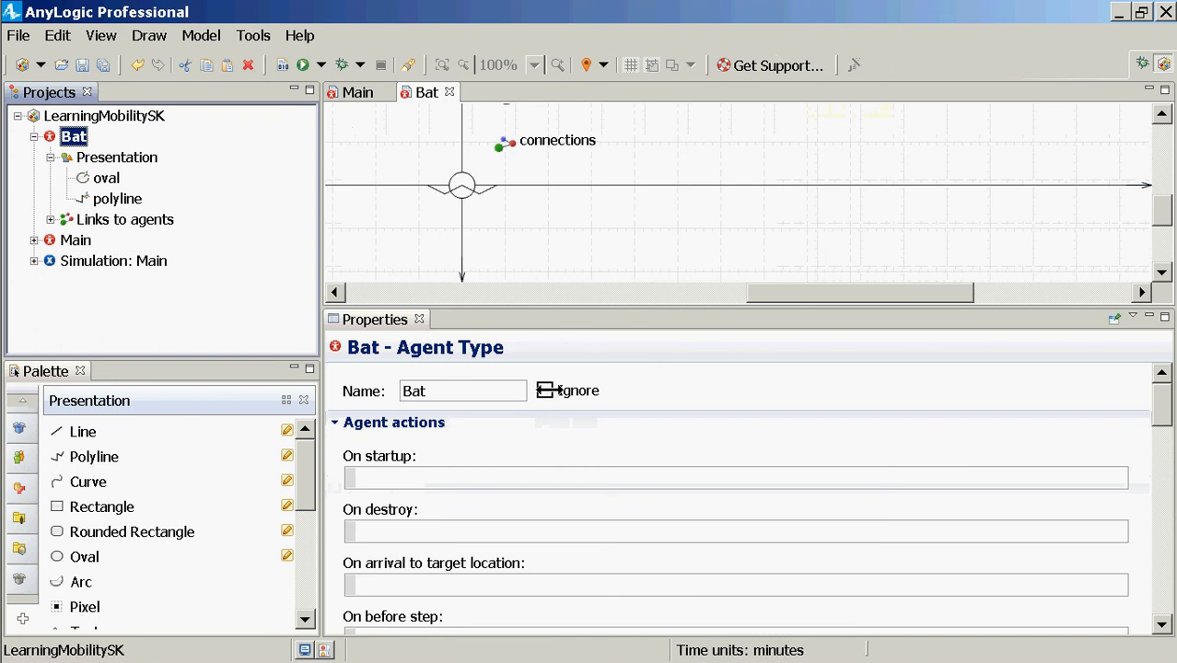
drag(504, 305, 559, 397)
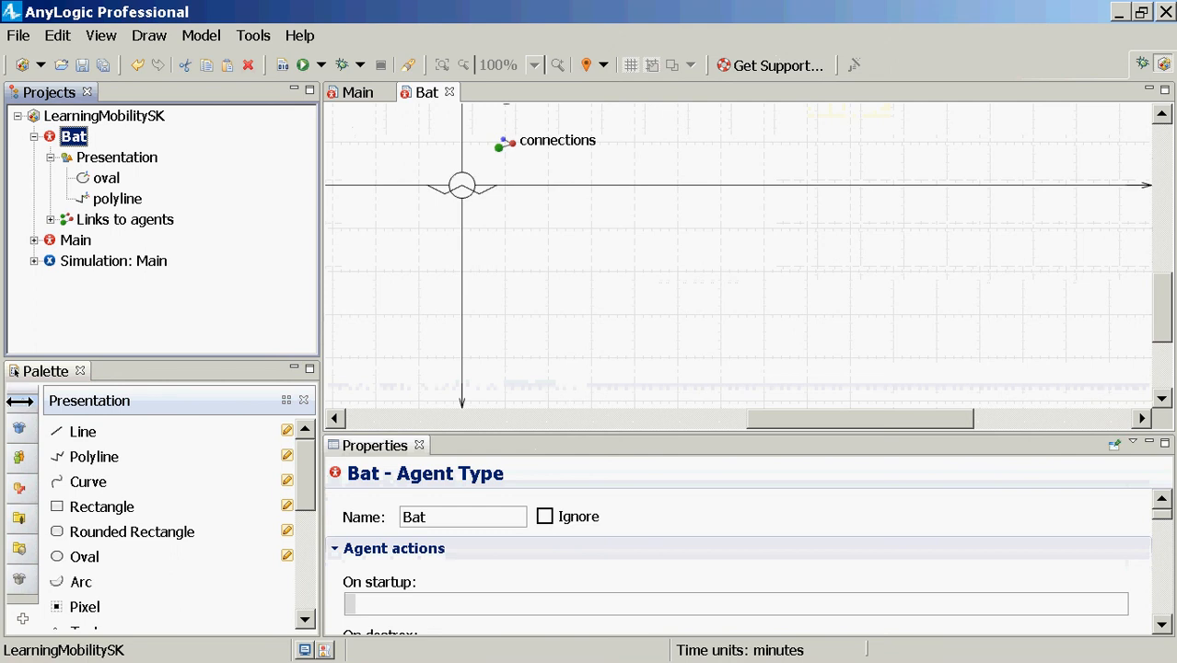
click(20, 401)
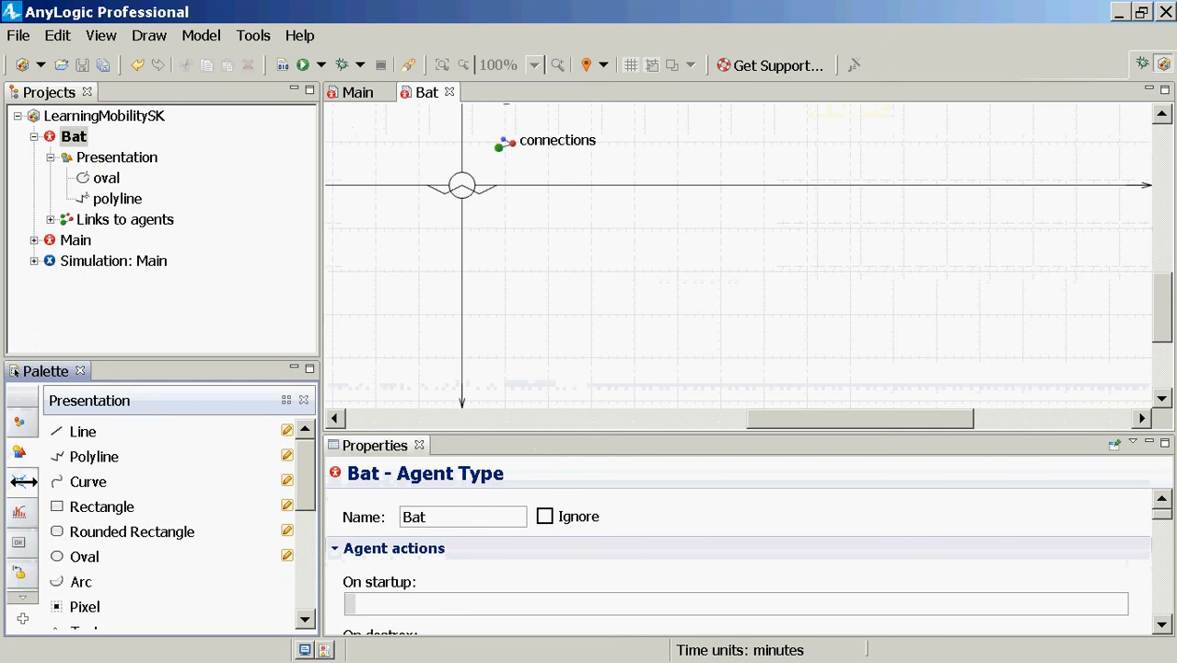
click(21, 480)
drag(82, 434, 582, 221)
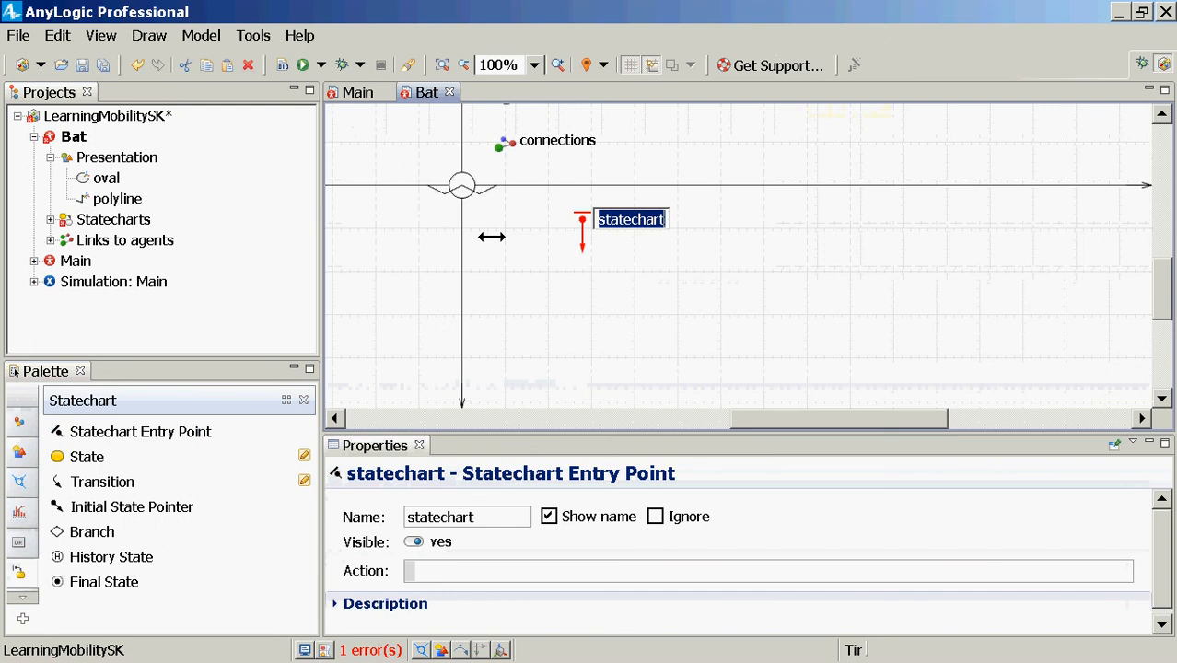
text(b)
key(BackSpace)
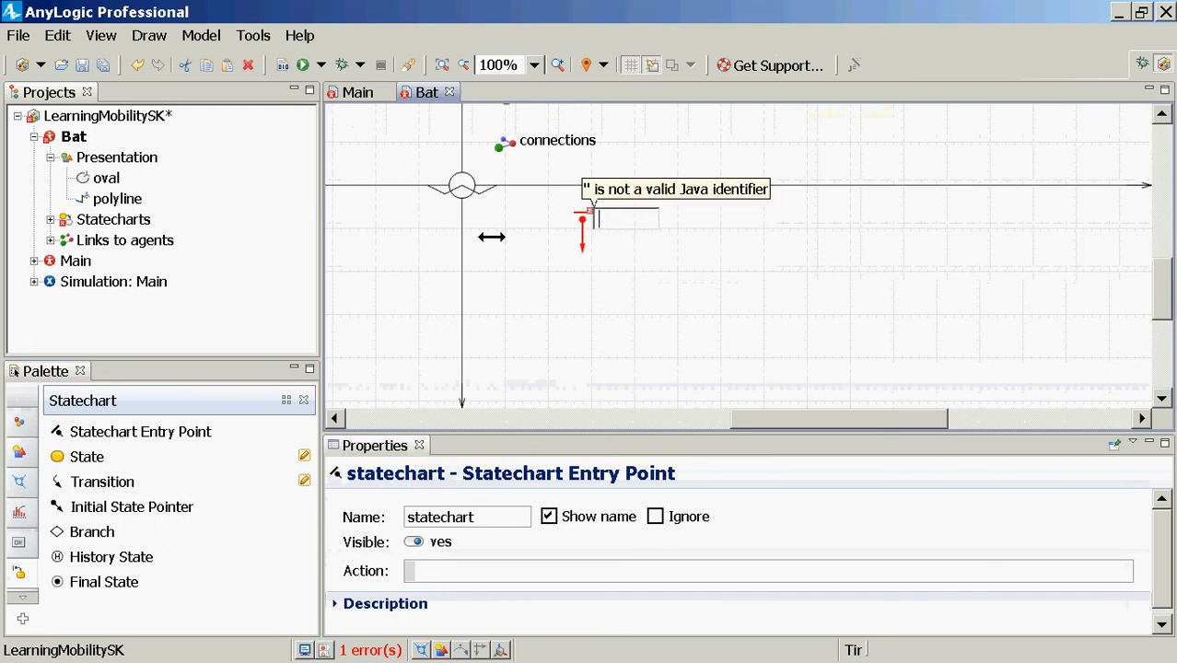
text(mobilityStatechart)
key(Return)
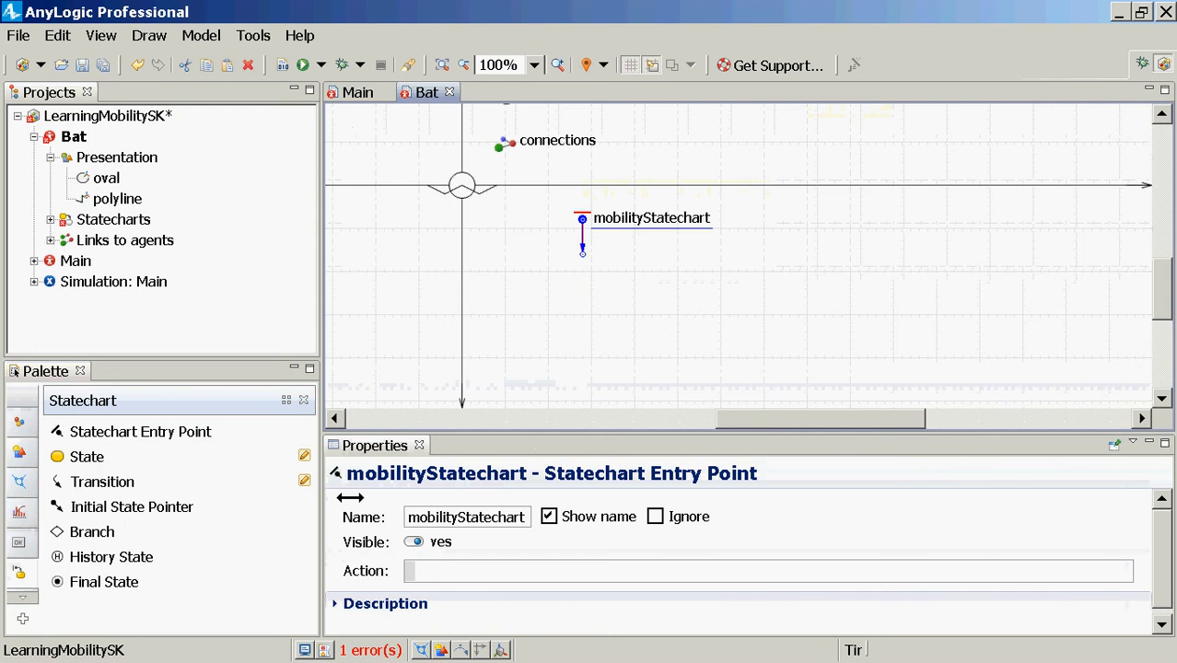
Step: Draw a state at the end of the mobilityStatechart entry point and name it Moving
click(64, 456)
drag(376, 330, 540, 253)
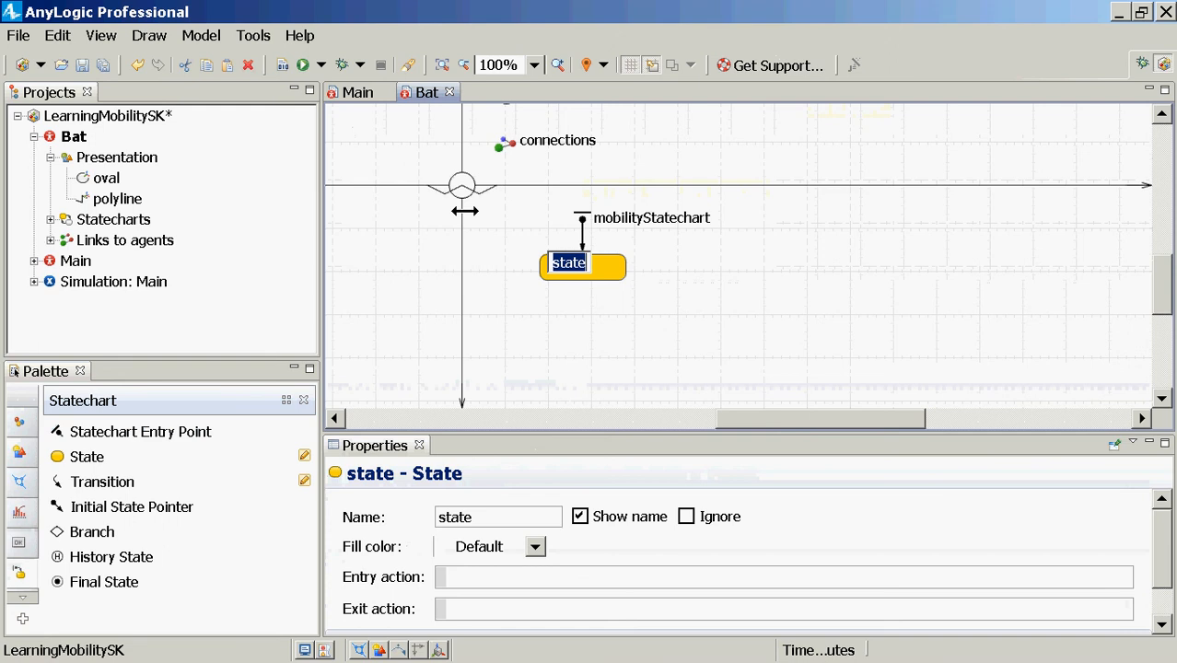
text(Moving)
key(Return)
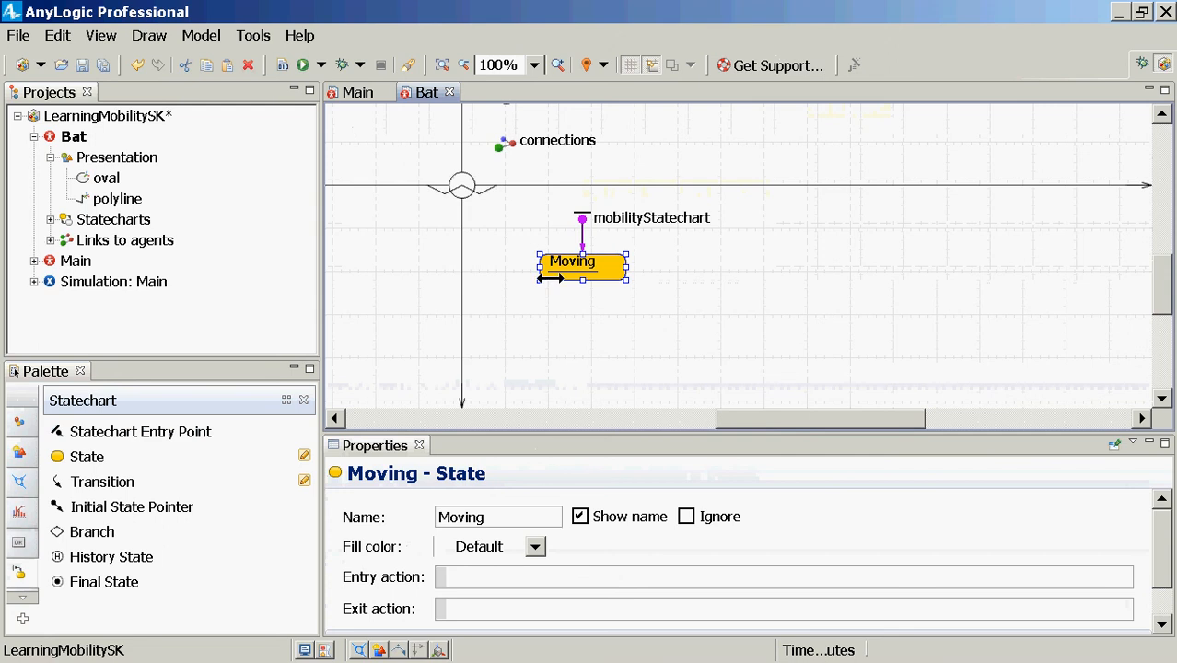
Step: Add a transition that loops from the Moving state back to itself and name it resumeMoving
drag(88, 481, 548, 290)
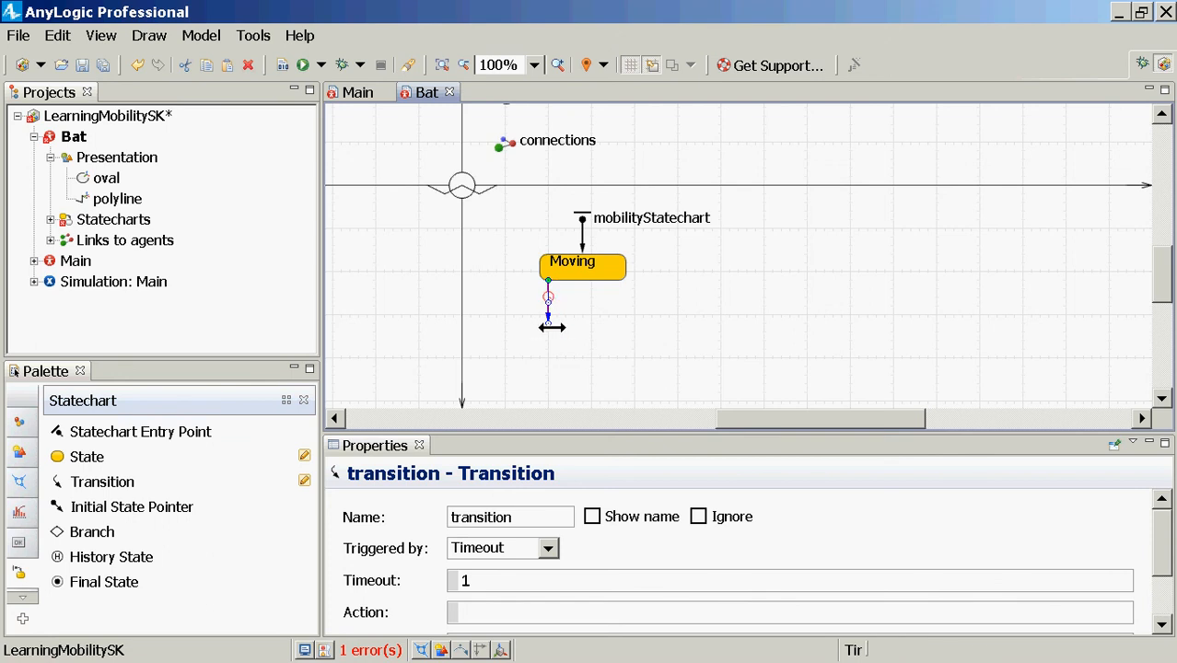
drag(548, 322, 608, 280)
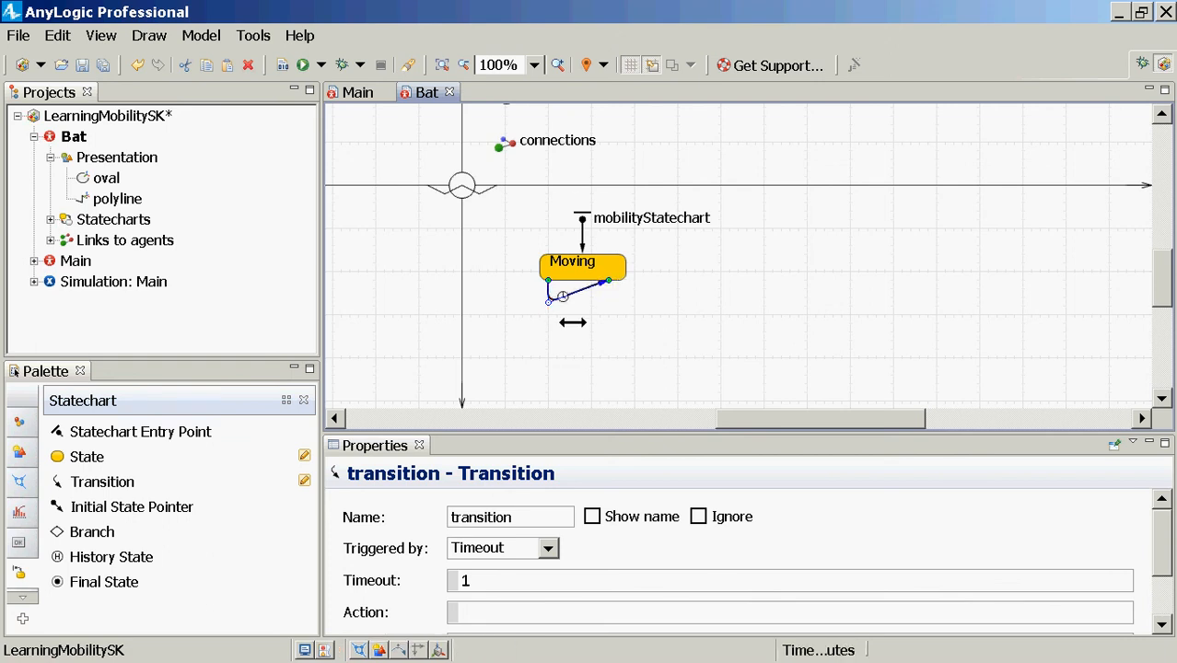
click(526, 516)
drag(526, 516, 383, 520)
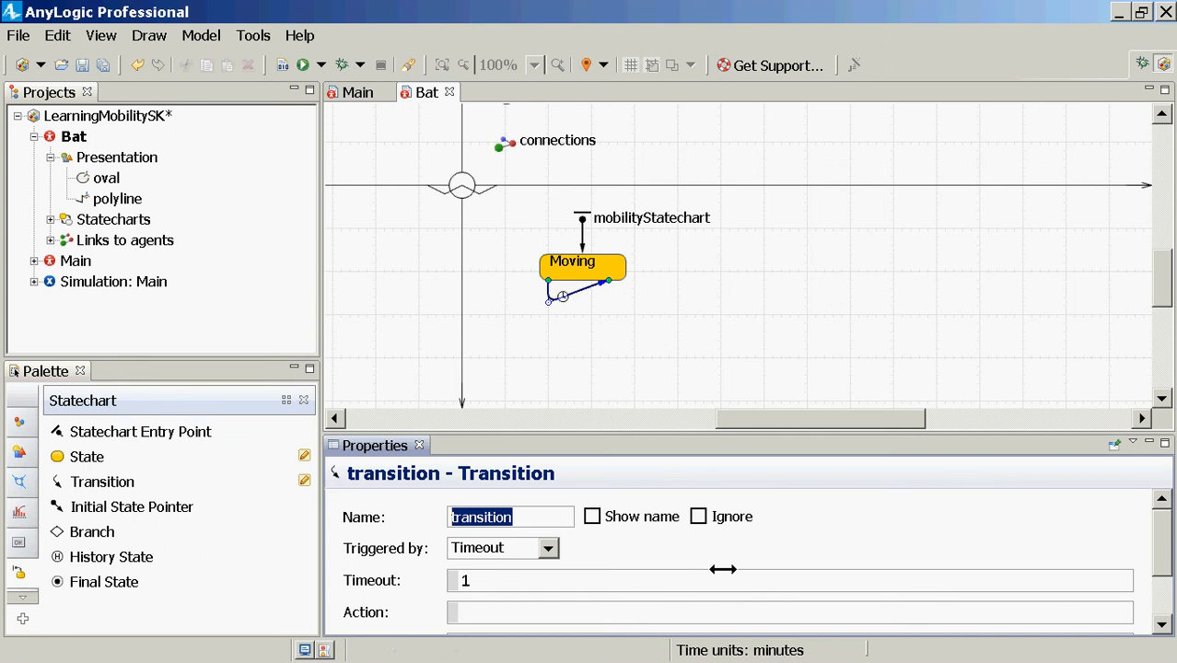
text(resumeMoving)
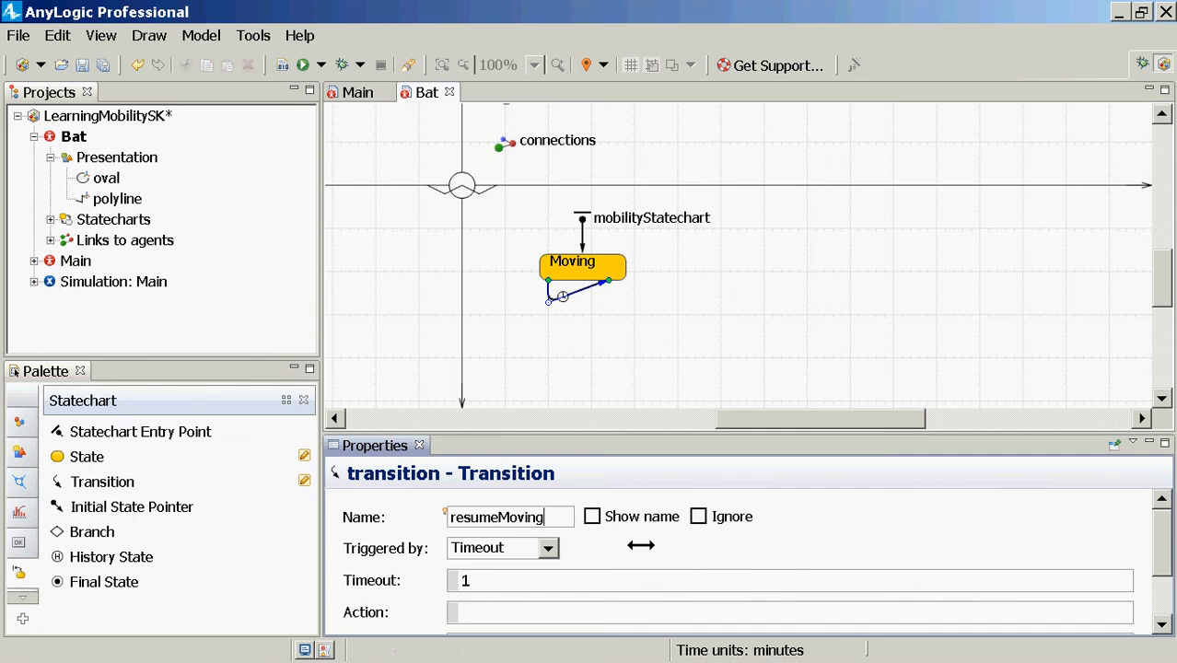
Step: Set the resumeMoving transition to be triggered by Agent arrival
click(512, 548)
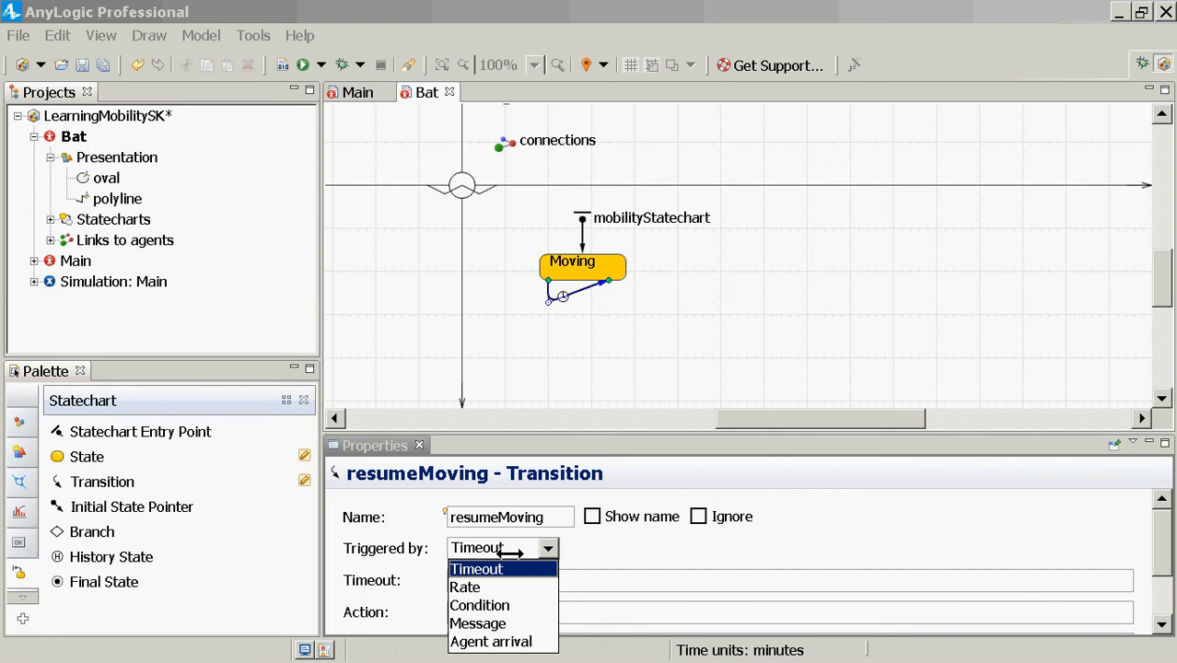
click(516, 640)
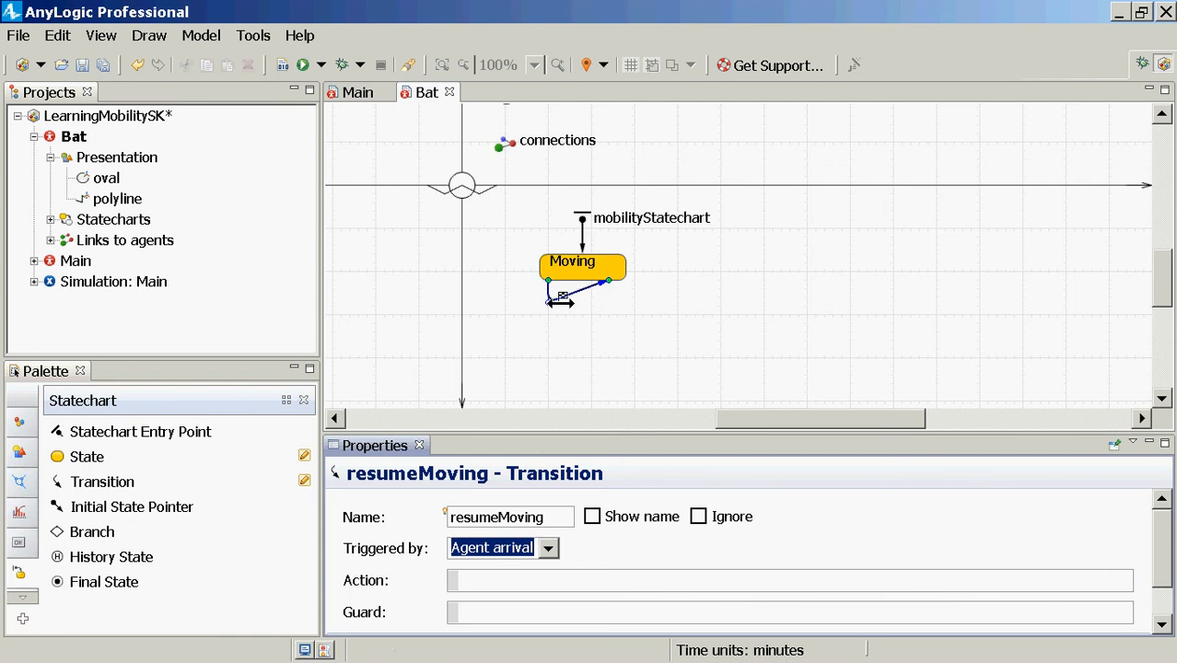
click(528, 552)
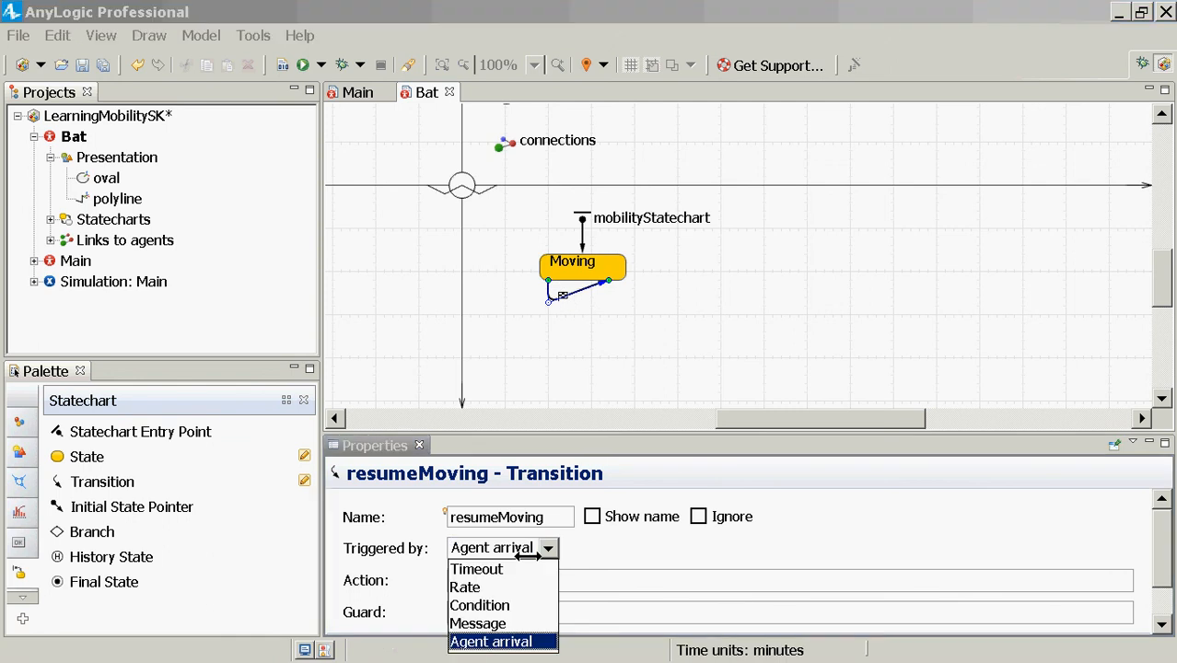
click(488, 643)
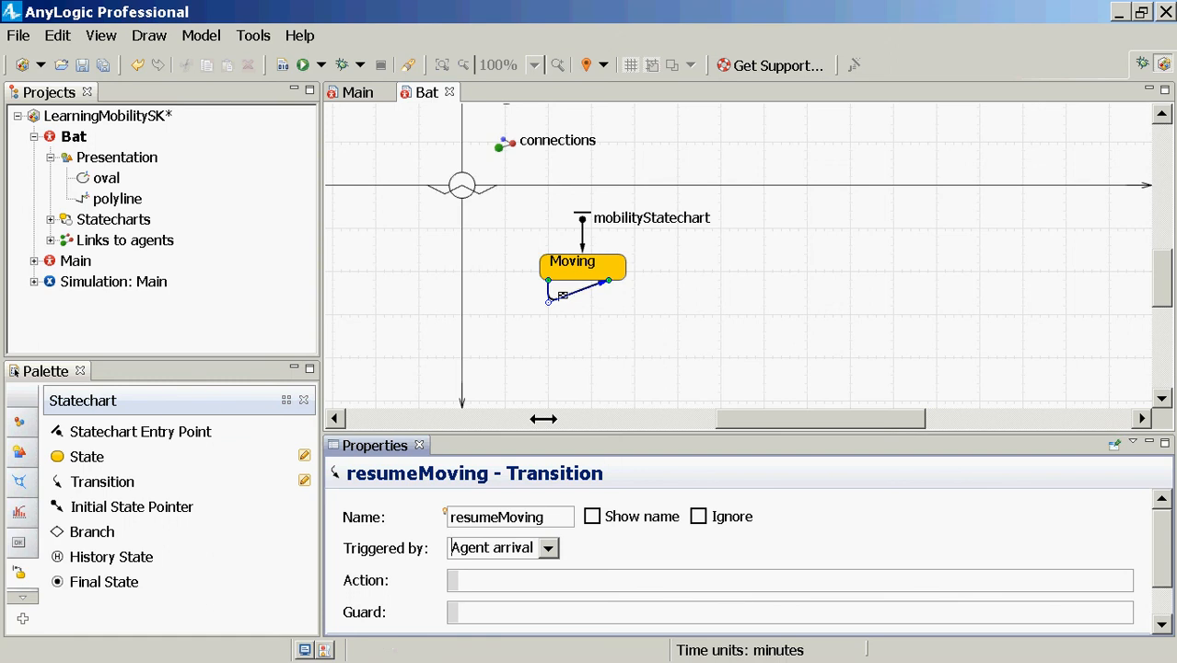
Step: Start the Moving state's entry action with "this.moveTo(normal(20, this.getX())," and put the closing parenthesis on a second line
click(601, 268)
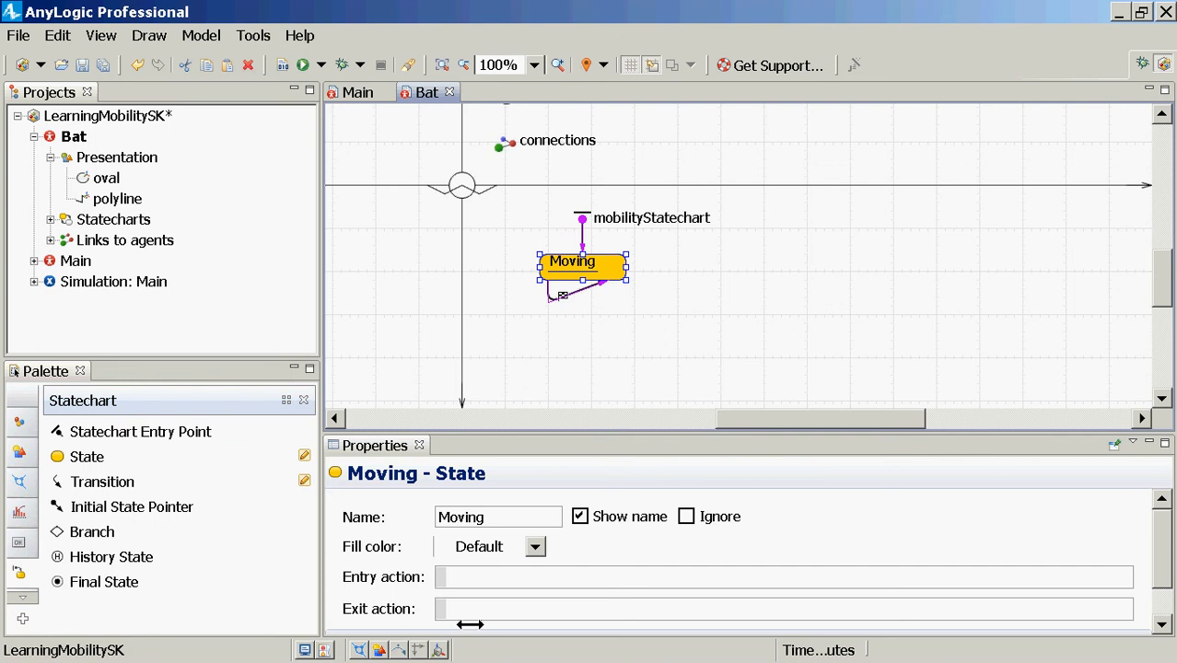
click(487, 578)
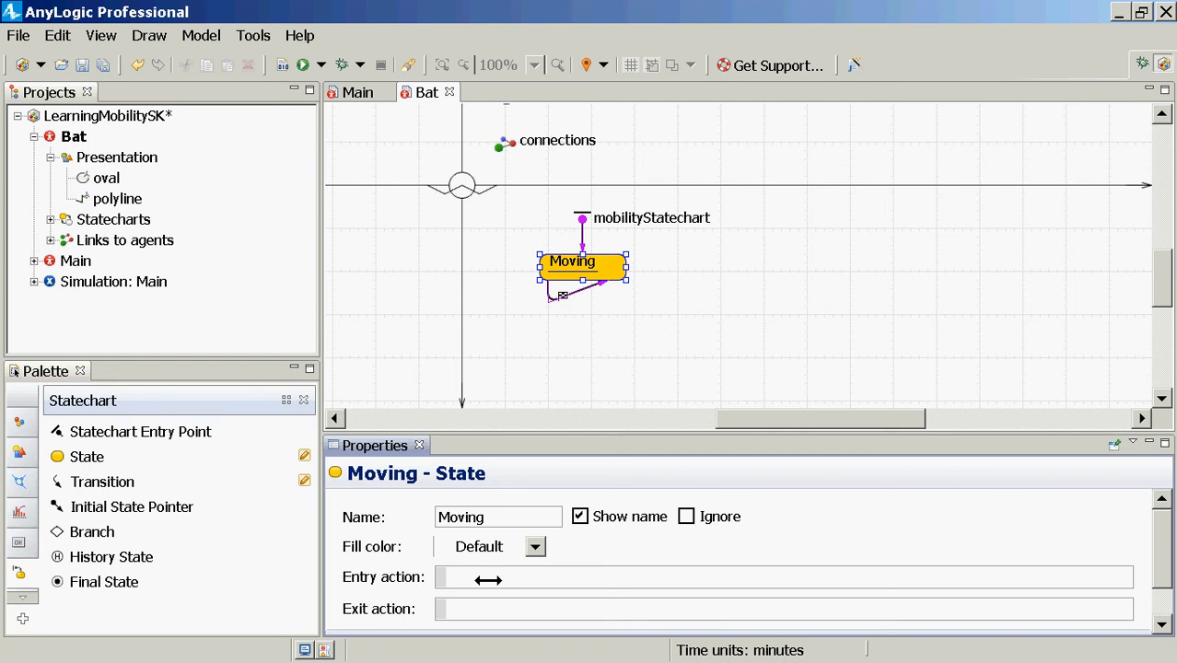
text(this.moveTo())
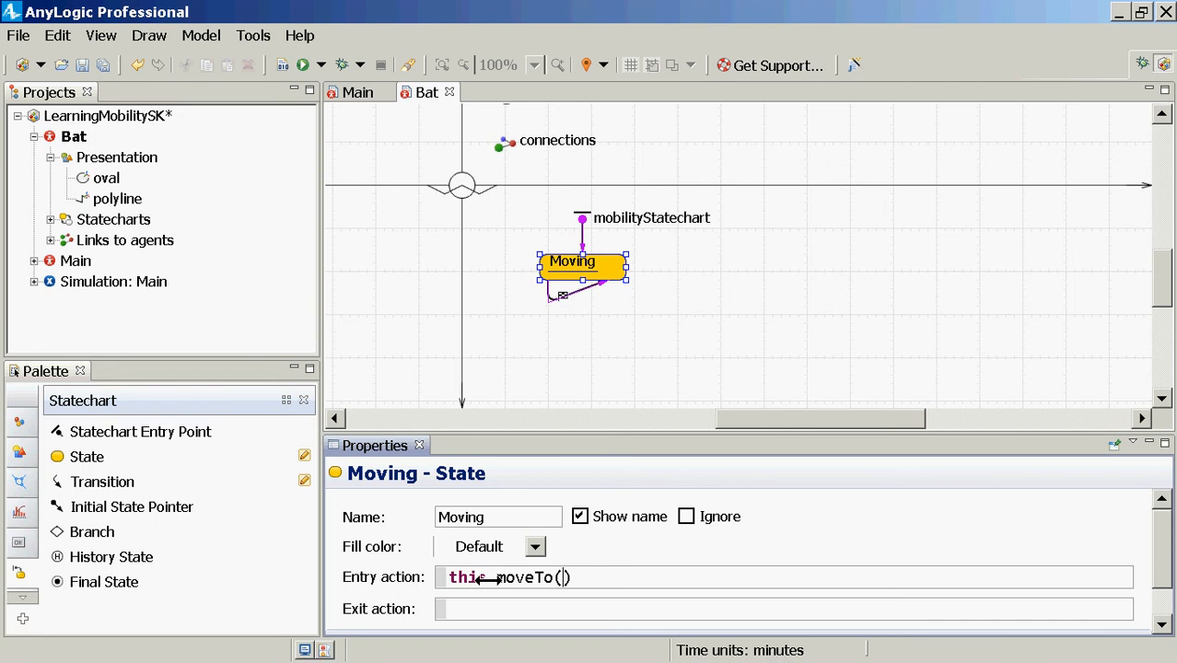
key(Left)
key(Return)
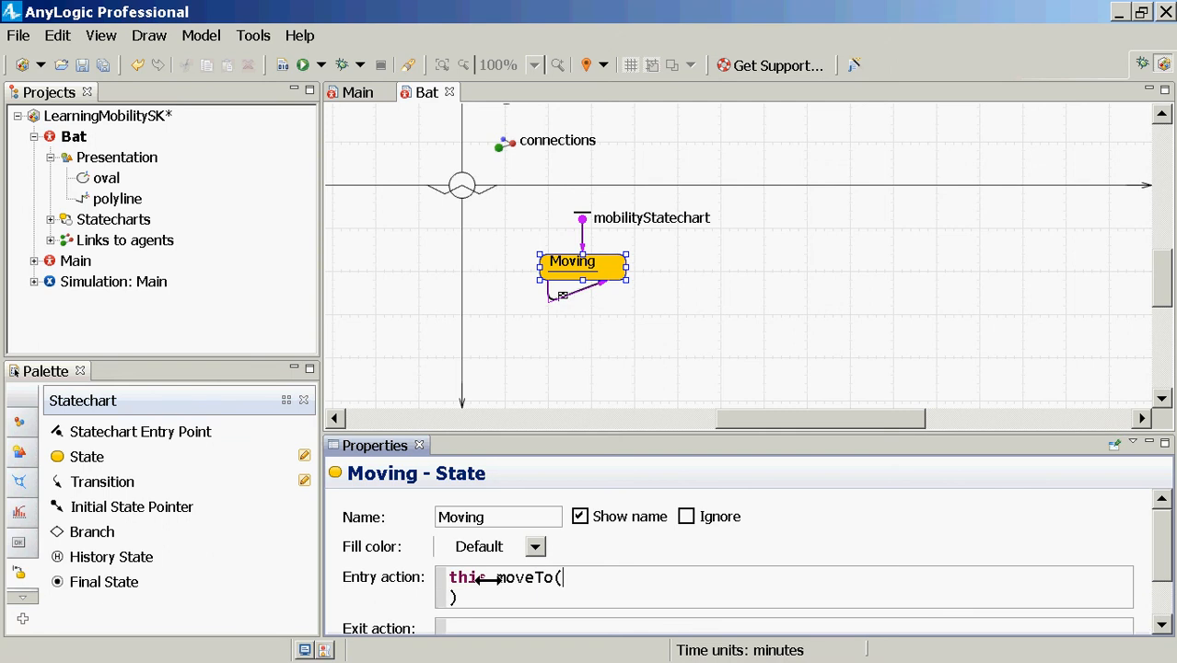
text(normal()
text())
key(Left)
key(Left)
text(20, this.getX()))
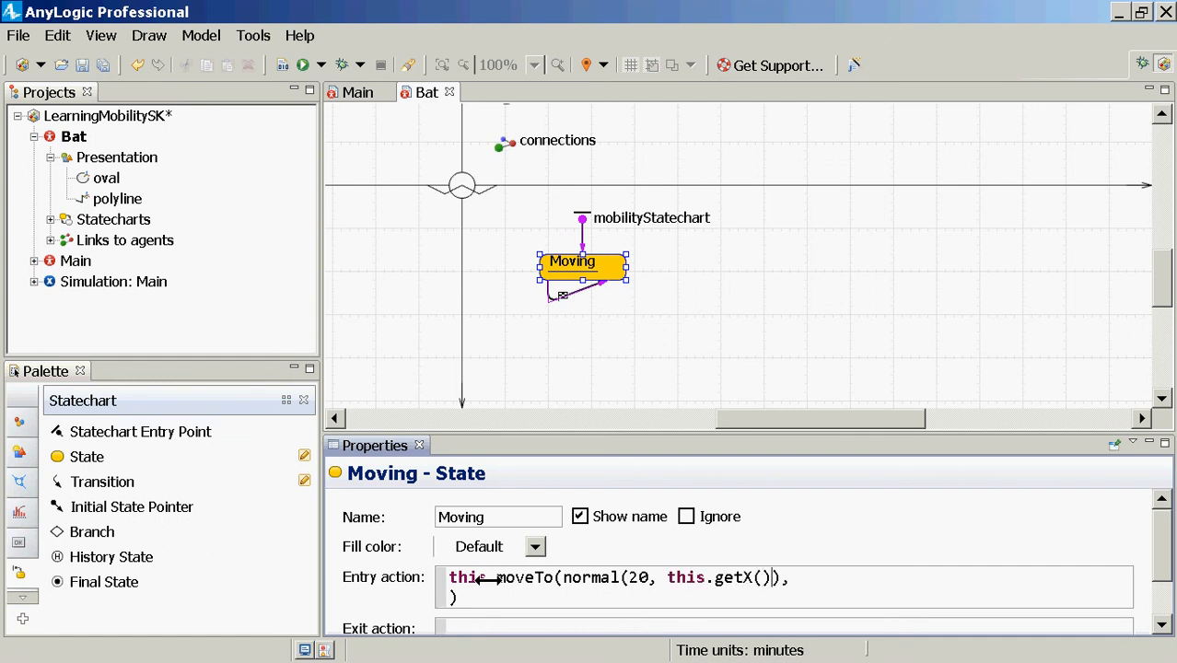
Step: Highlight the first moveTo argument, normal(20, this.getX()), in the entry action to examine it
key(shift+Left)
key(shift+Left)
key(shift+Left)
key(shift+Left)
key(shift+Left)
key(shift+Left)
key(shift+Left)
key(shift+Left)
key(shift+Left)
key(shift+Left)
key(shift+Left)
key(shift+Left)
key(shift+Left)
key(shift+Left)
key(shift+Left)
key(shift+Left)
key(shift+Left)
key(shift+Left)
key(shift+Left)
key(shift+Left)
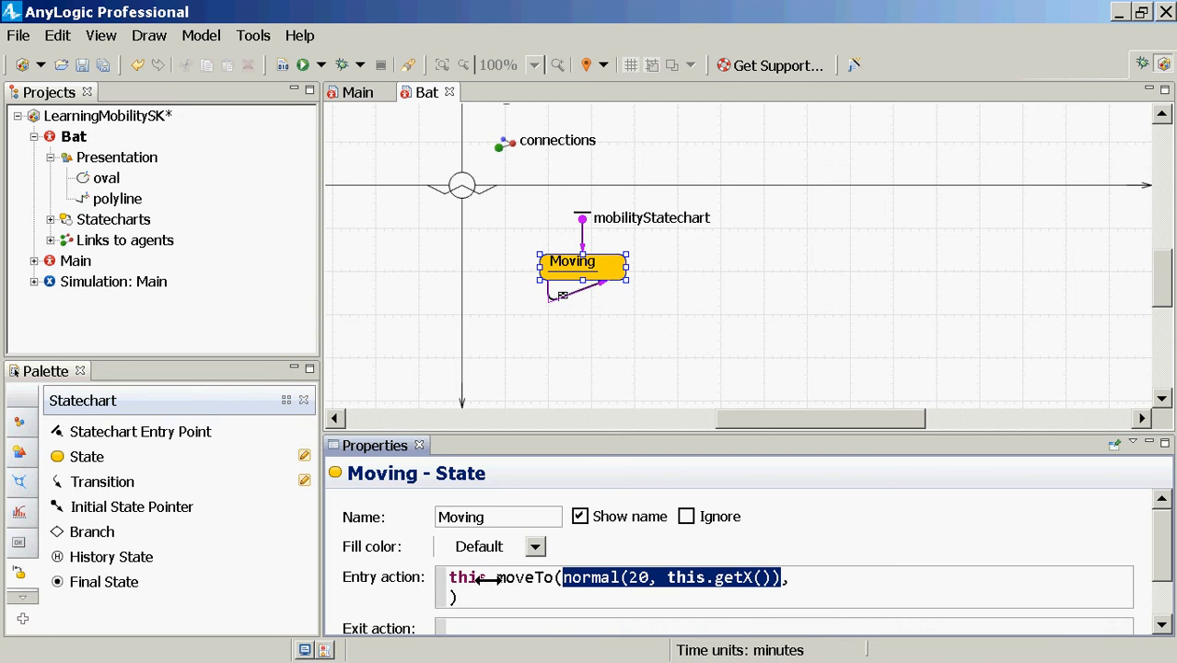
key(Right)
key(Right)
key(Right)
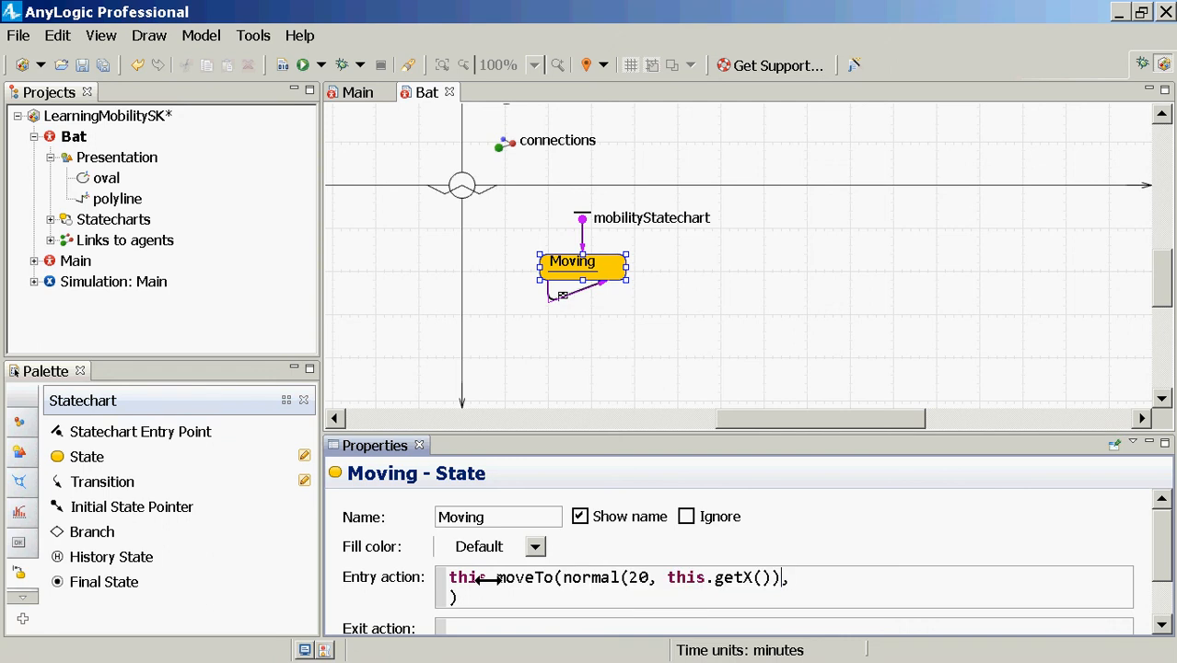
Step: Indent the entry action's second line and copy normal(20, this.getX()) onto it as the second moveTo argument
key(Tab)
key(Tab)
key(Tab)
key(Up)
key(shift+Right)
key(shift+Right)
key(shift+Right)
key(shift+Right)
key(shift+Right)
key(shift+Right)
key(shift+Right)
key(shift+Right)
key(shift+Right)
key(shift+Right)
key(shift+Right)
key(shift+Right)
key(shift+Right)
key(shift+Right)
key(shift+Right)
key(shift+Right)
key(shift+Right)
key(shift+Right)
key(shift+Right)
key(shift+Right)
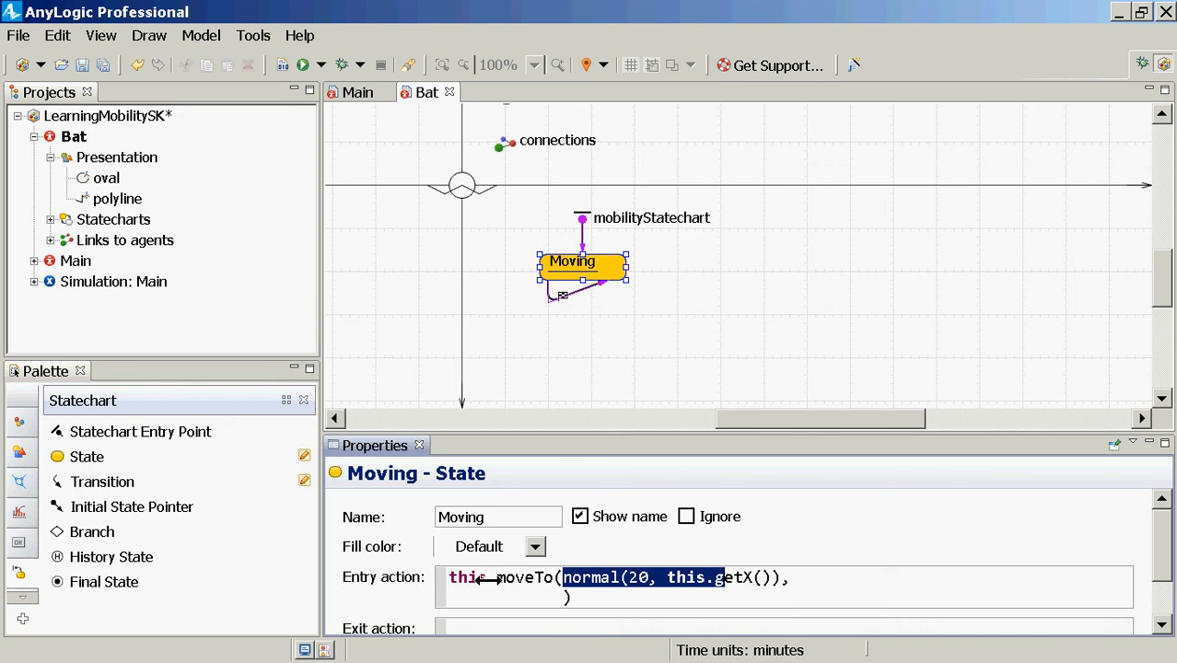
key(shift+Right)
key(shift+Right)
key(shift+Right)
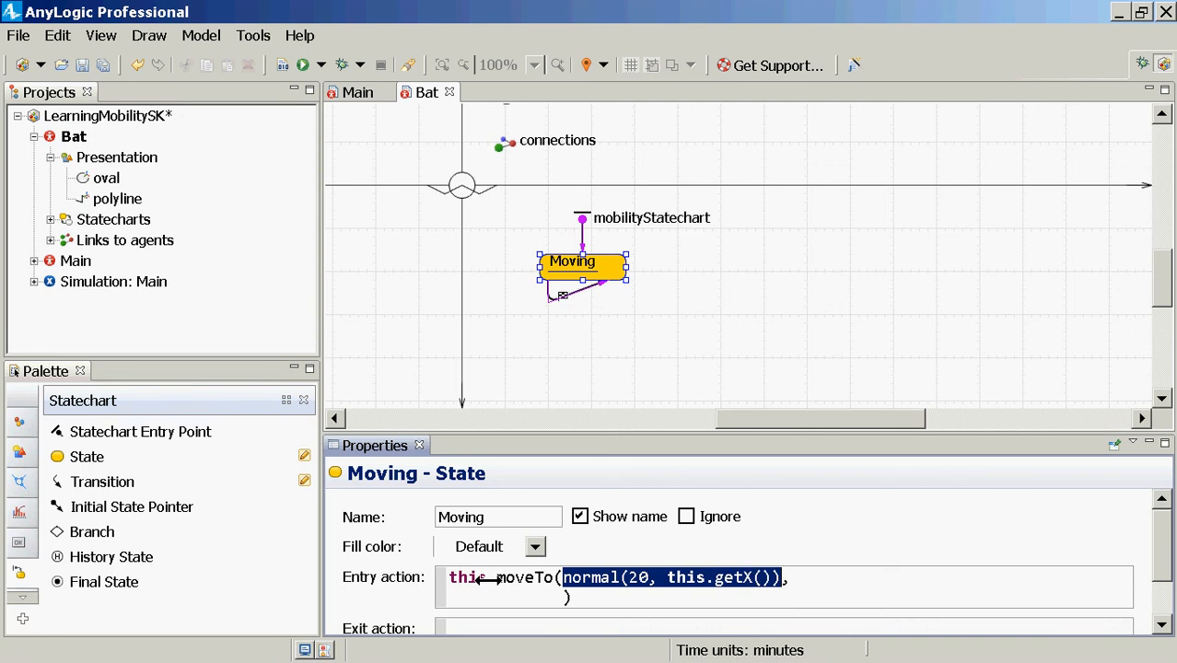
key(ctrl+c)
key(Down)
key(ctrl+v)
Step: Change the second moveTo argument to use this.getY() and end the statement with a semicolon
key(Left)
key(Left)
key(Left)
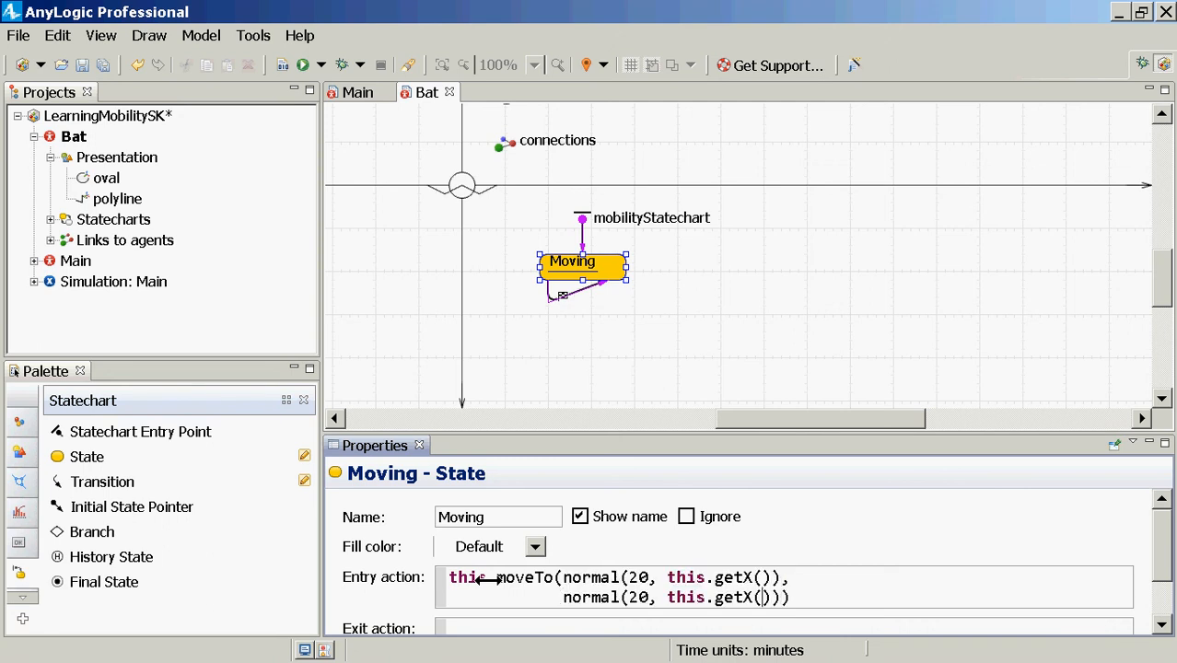
key(shift+Left)
text(Y)
key(Right)
key(End)
key(Left)
key(Right)
text(;)
Step: Copy the complete entry action code and paste it into the Notepad window, replacing its contents
key(ctrl+a)
key(alt+Tab)
key(Tab)
key(Tab)
key(Tab)
key(ctrl+a)
key(ctrl+v)
Step: Remove the excess indentation in Notepad so the second normal( call lines up under the first
key(Up)
key(Right)
key(Right)
key(Right)
key(Right)
key(Right)
key(Right)
key(Right)
key(Right)
key(Right)
key(Right)
key(Right)
key(Left)
key(Left)
key(Left)
key(Left)
key(Left)
key(Left)
key(Left)
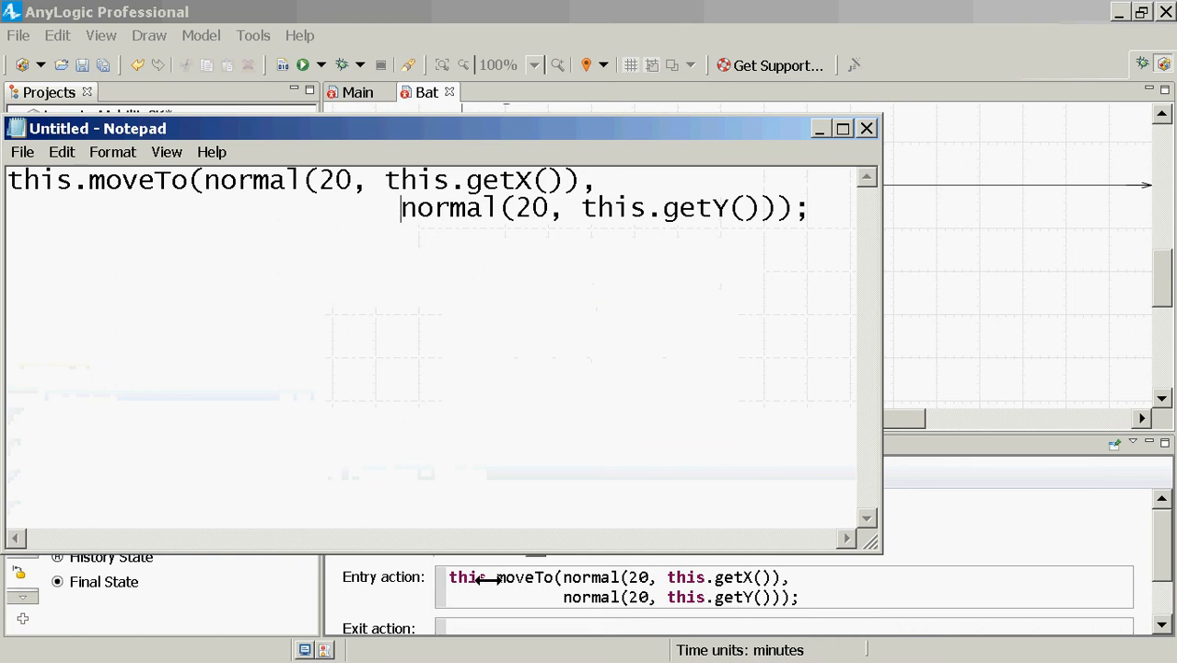
key(BackSpace)
key(BackSpace)
key(BackSpace)
key(BackSpace)
key(BackSpace)
key(BackSpace)
key(BackSpace)
key(BackSpace)
key(BackSpace)
key(BackSpace)
key(BackSpace)
key(BackSpace)
key(BackSpace)
key(BackSpace)
key(BackSpace)
key(BackSpace)
key(BackSpace)
key(BackSpace)
key(BackSpace)
key(BackSpace)
key(BackSpace)
key(BackSpace)
key(BackSpace)
key(BackSpace)
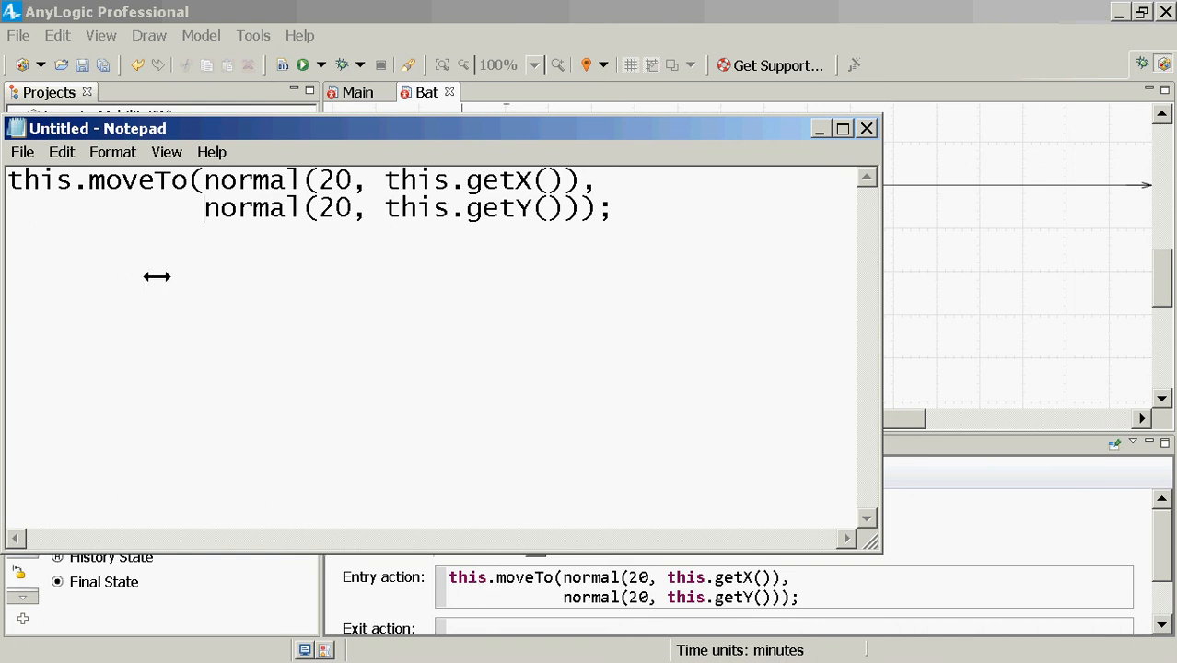
Step: Highlight the value 20 in the first normal() call in Notepad to examine that argument
drag(350, 181, 319, 183)
double_click(334, 179)
click(334, 180)
drag(319, 180, 350, 182)
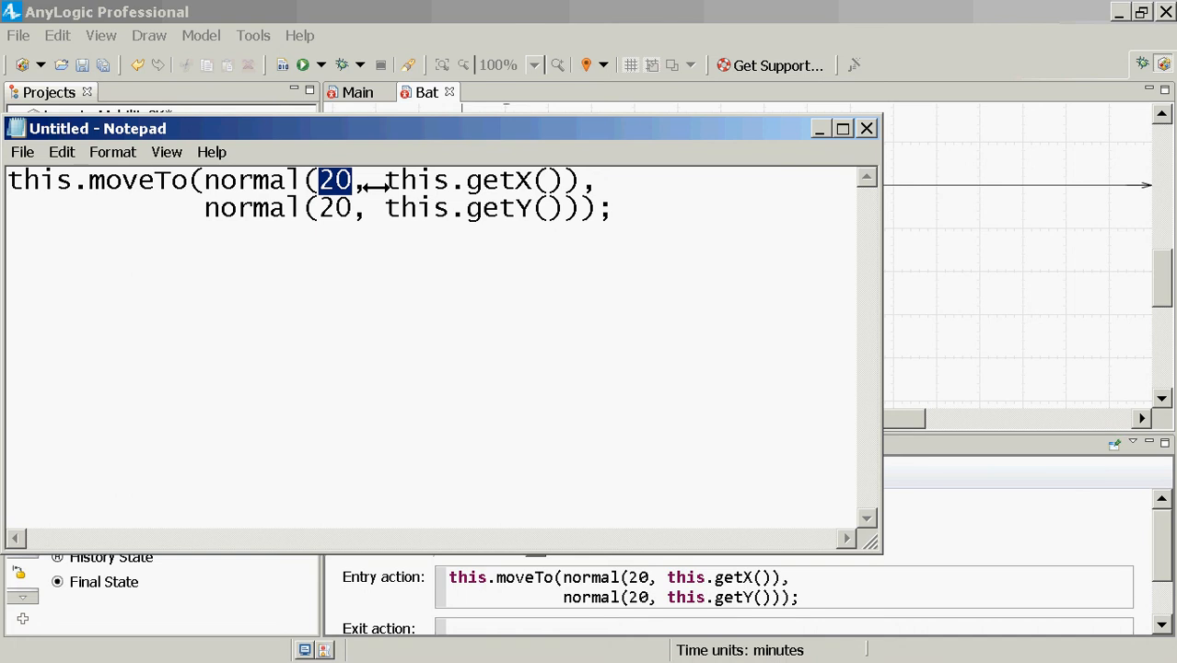
Step: Switch back to AnyLogic, run the Simulation experiment and speed it up to x5 to watch the bats move
key(alt+Tab)
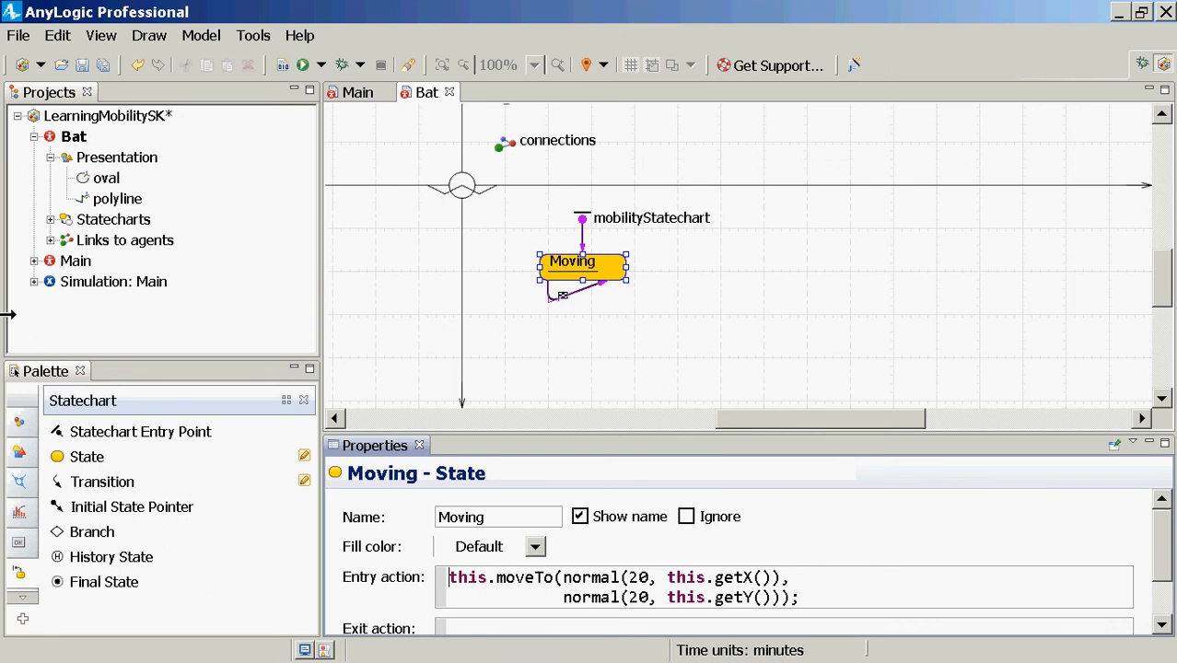
right_click(96, 271)
right_click(64, 281)
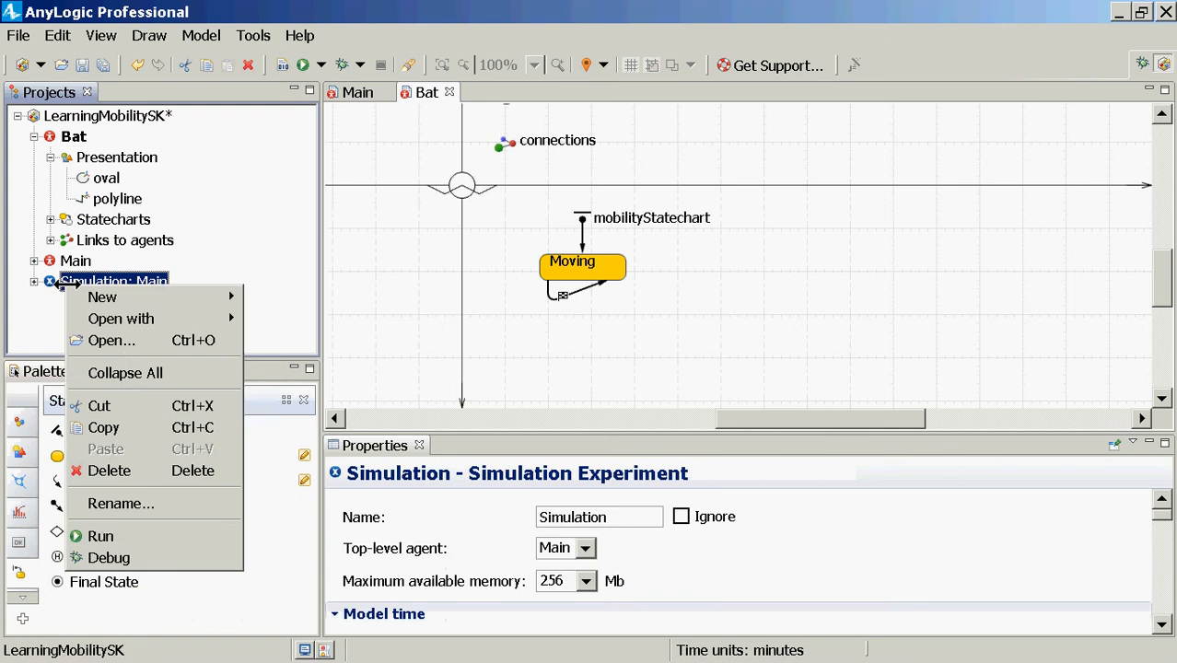
click(118, 534)
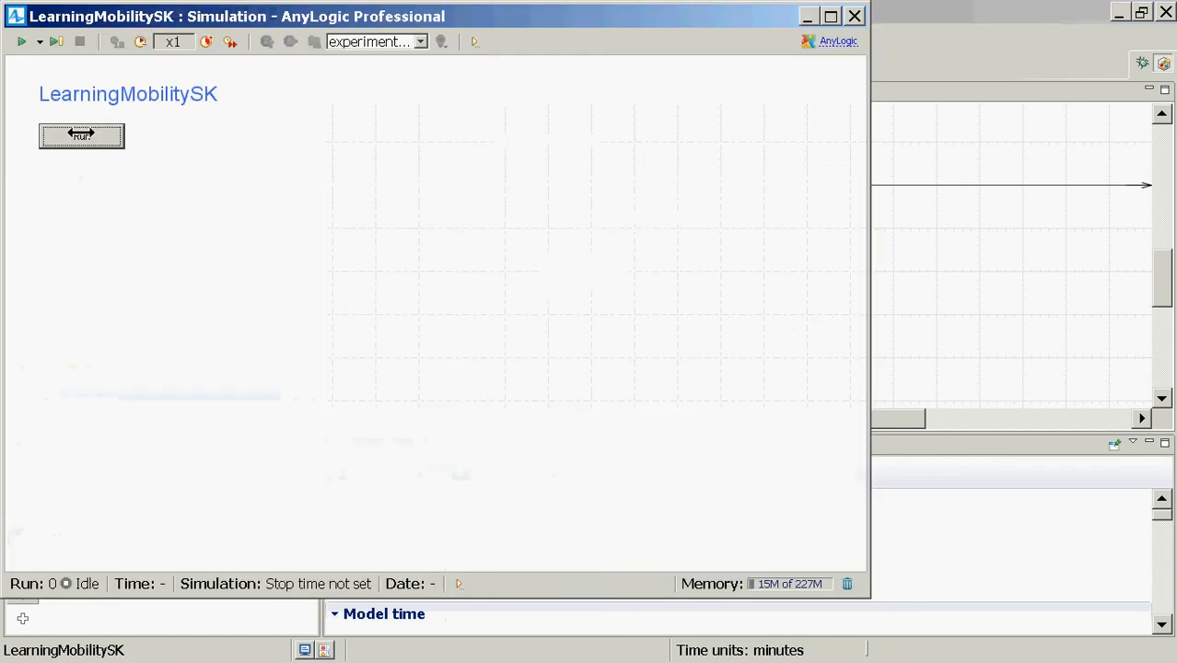
click(81, 135)
click(206, 41)
click(206, 42)
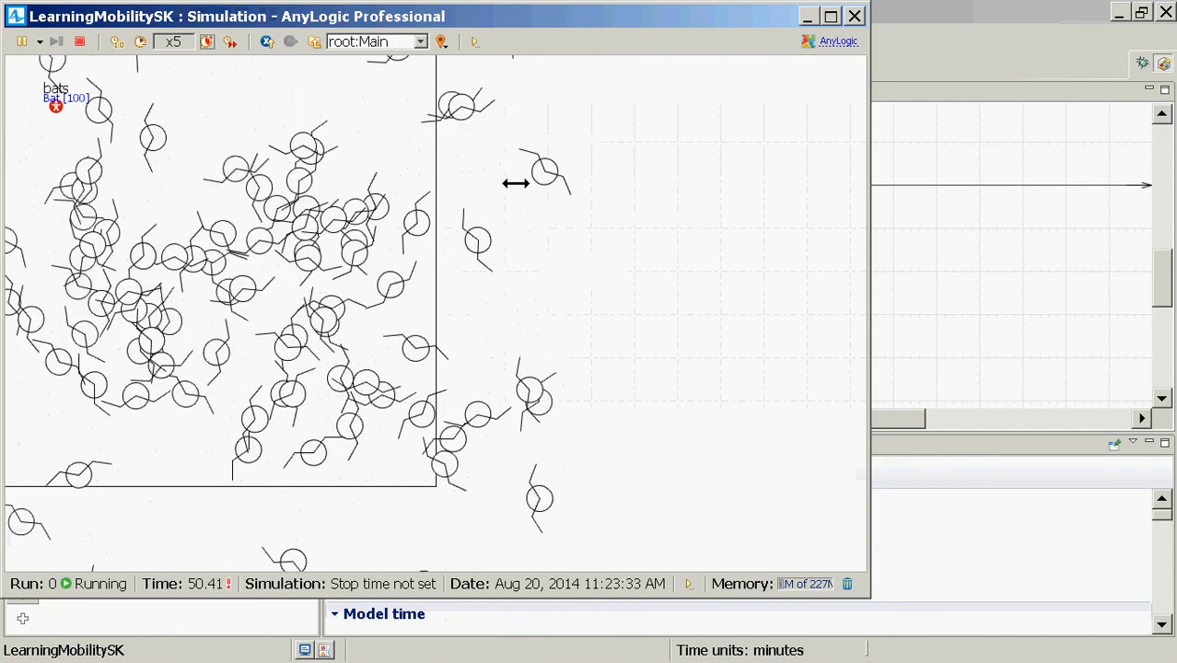
Step: Speed the simulation up to x25 and send the bats to eight successive points spread across the upper and lower parts of the square
scroll(515, 182, down, 4)
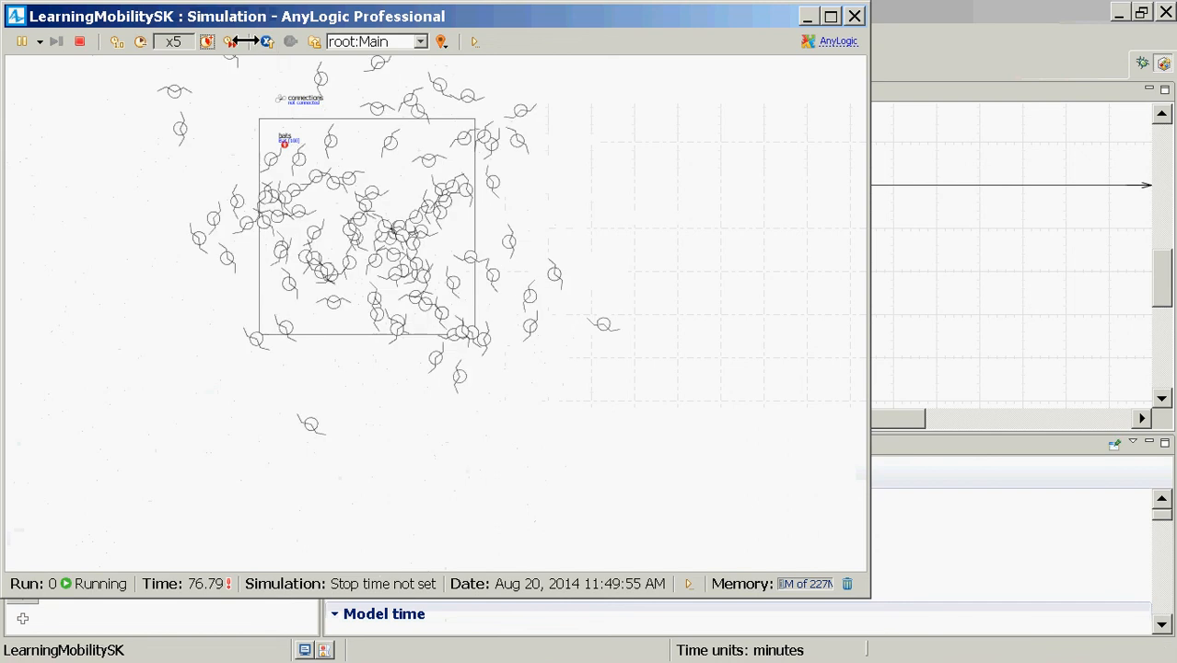
click(230, 42)
click(230, 41)
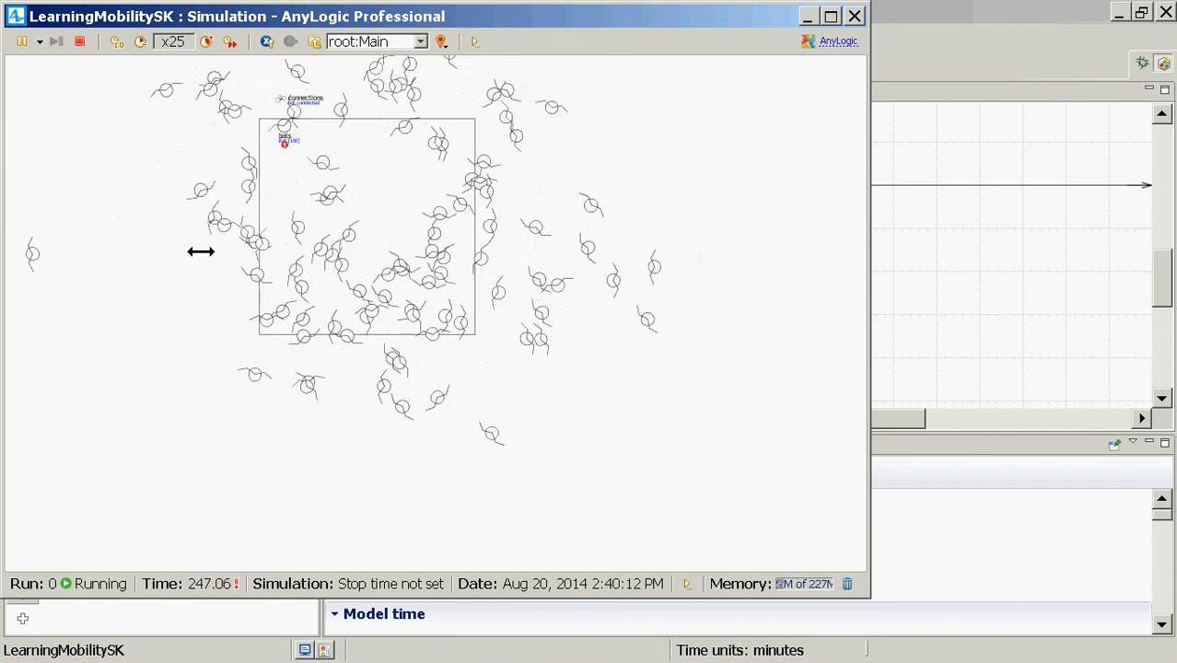
click(378, 173)
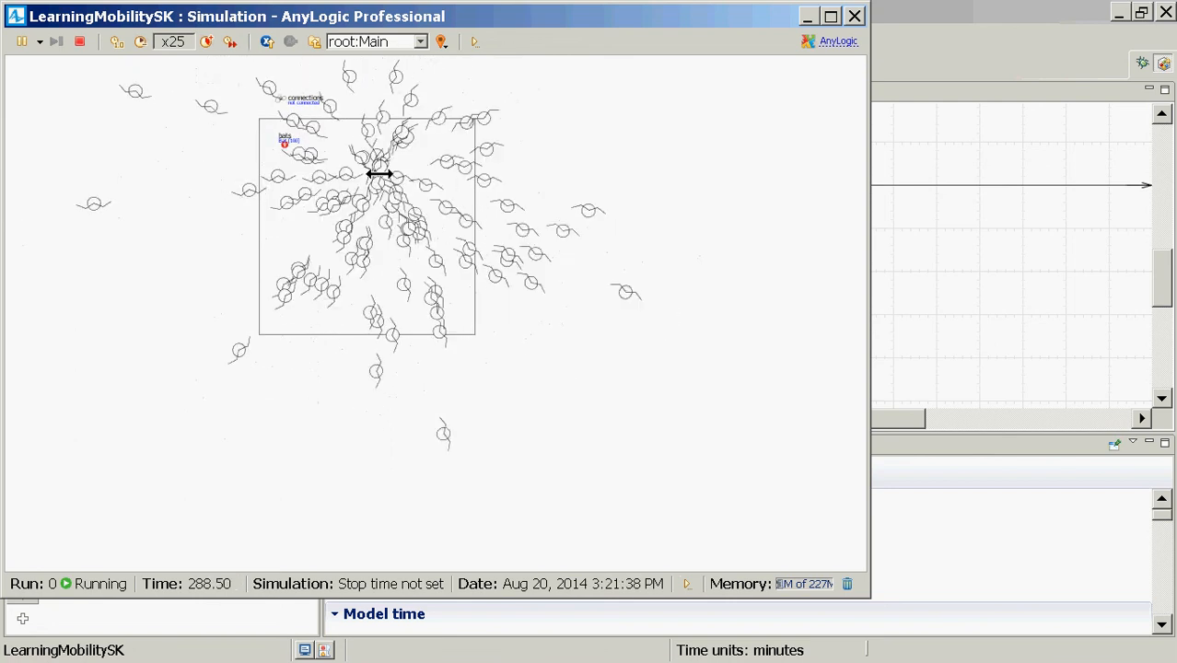
click(380, 293)
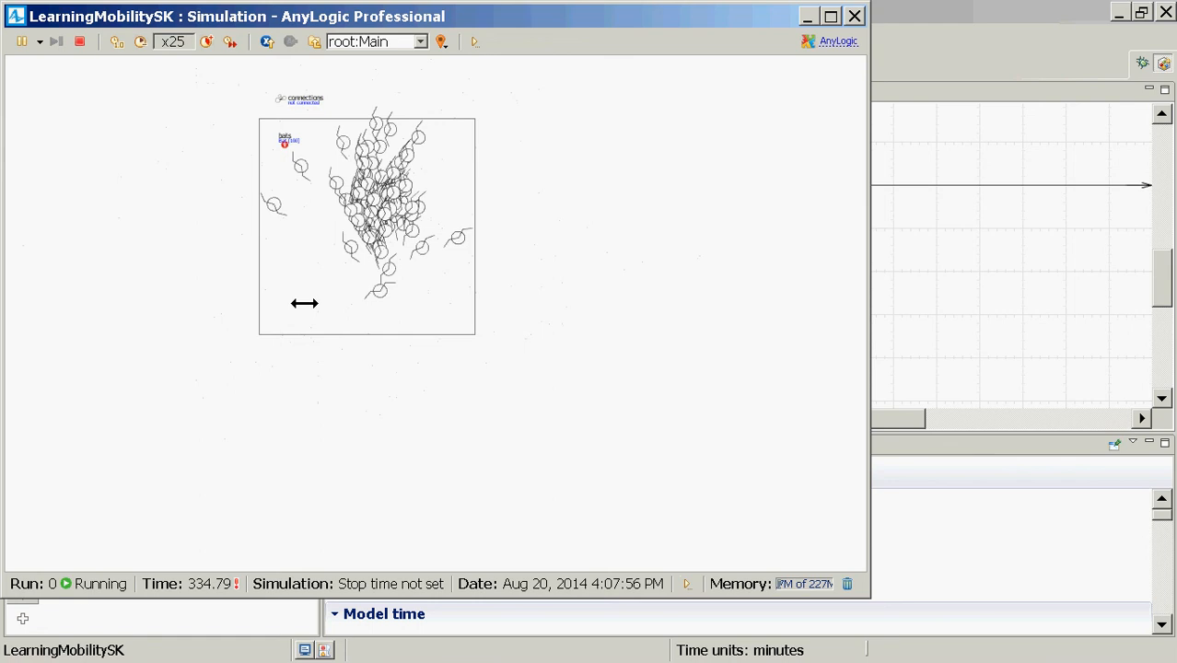
click(438, 145)
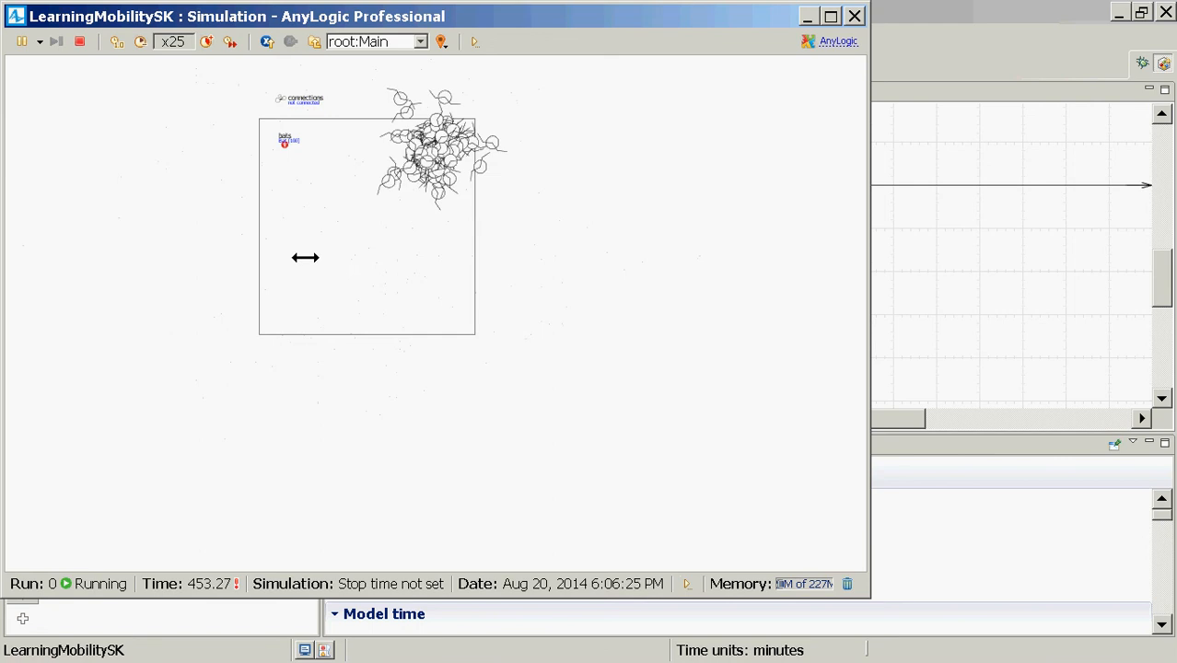
click(357, 282)
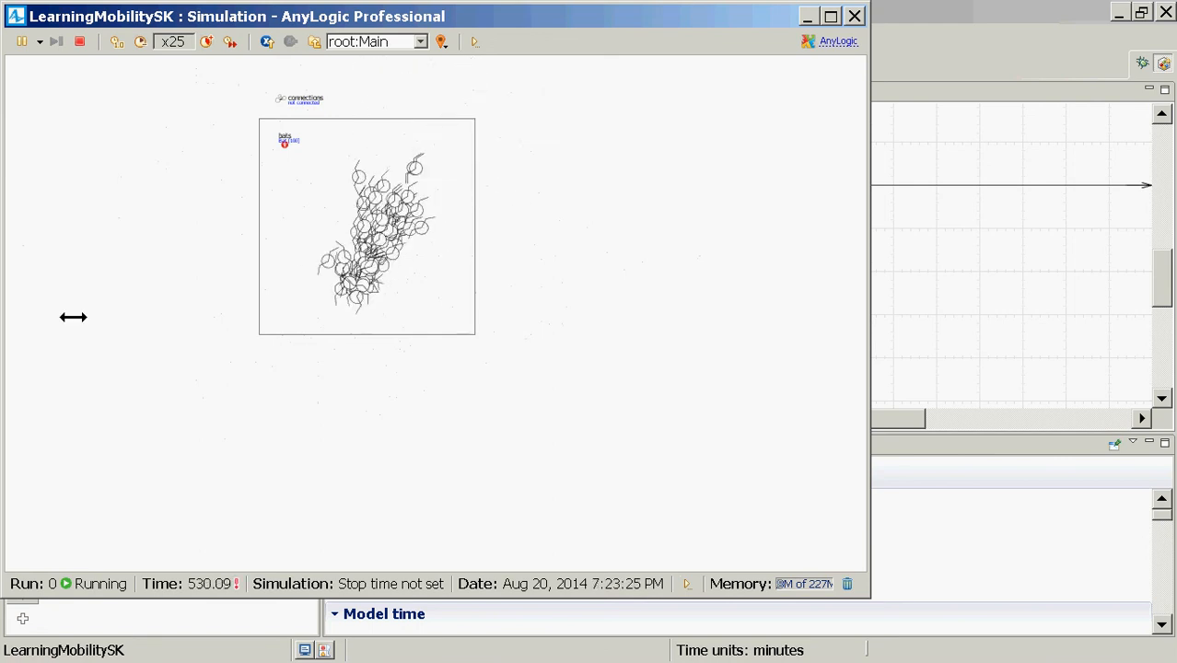
click(438, 162)
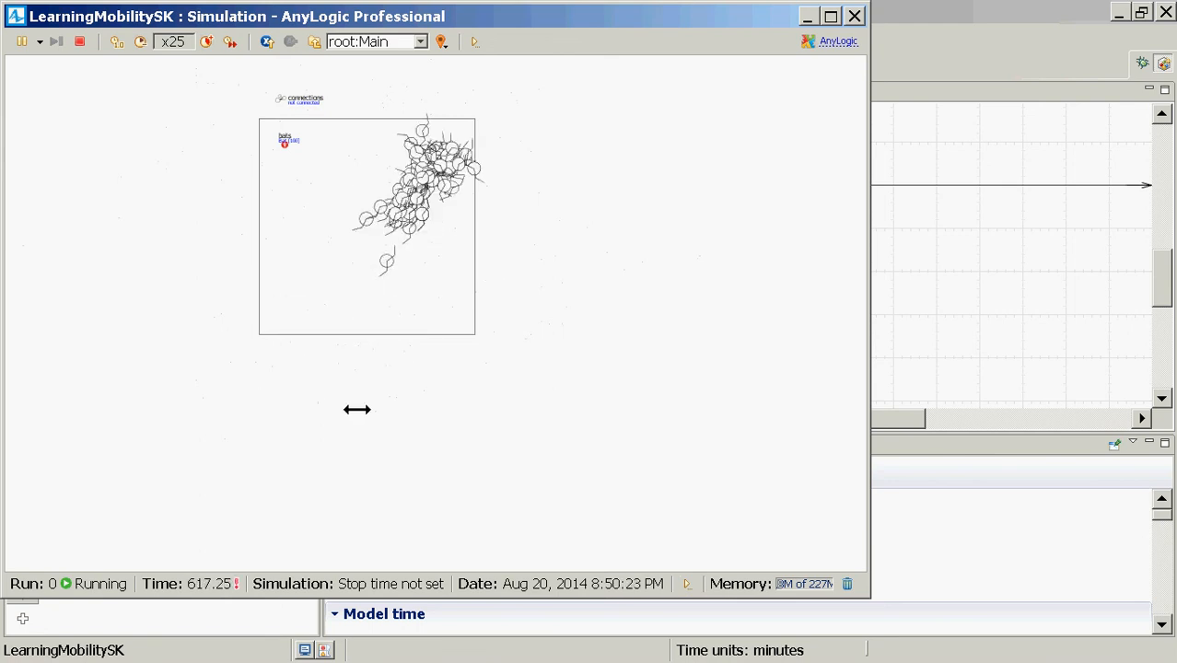
click(331, 283)
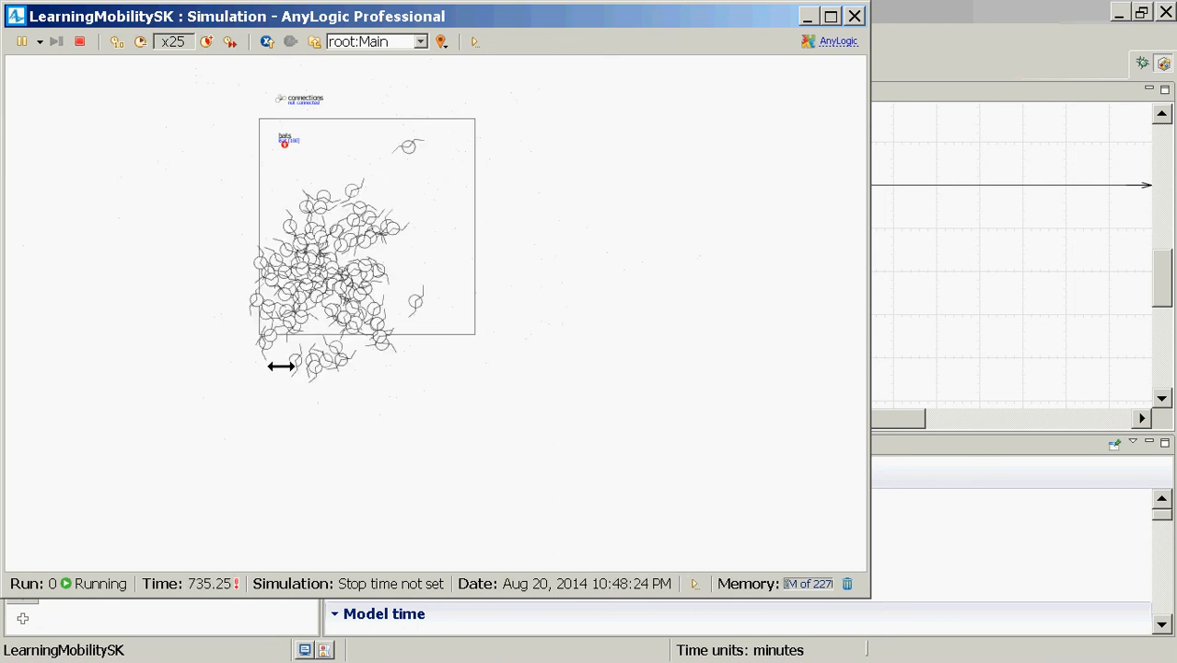
click(446, 182)
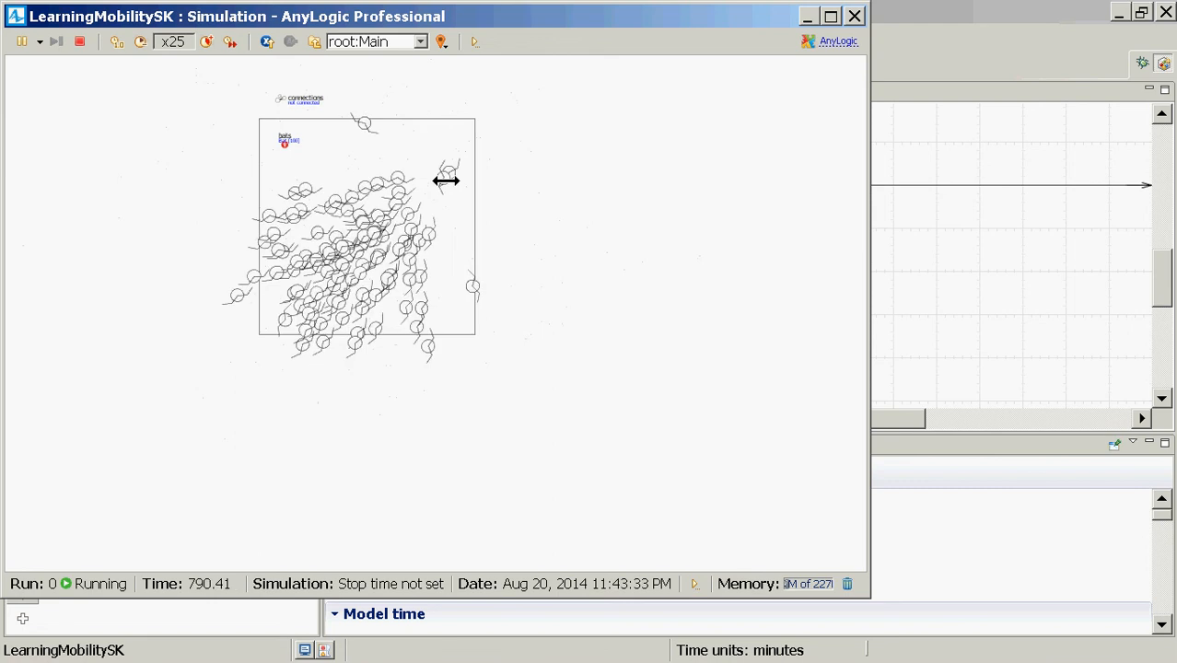
click(274, 206)
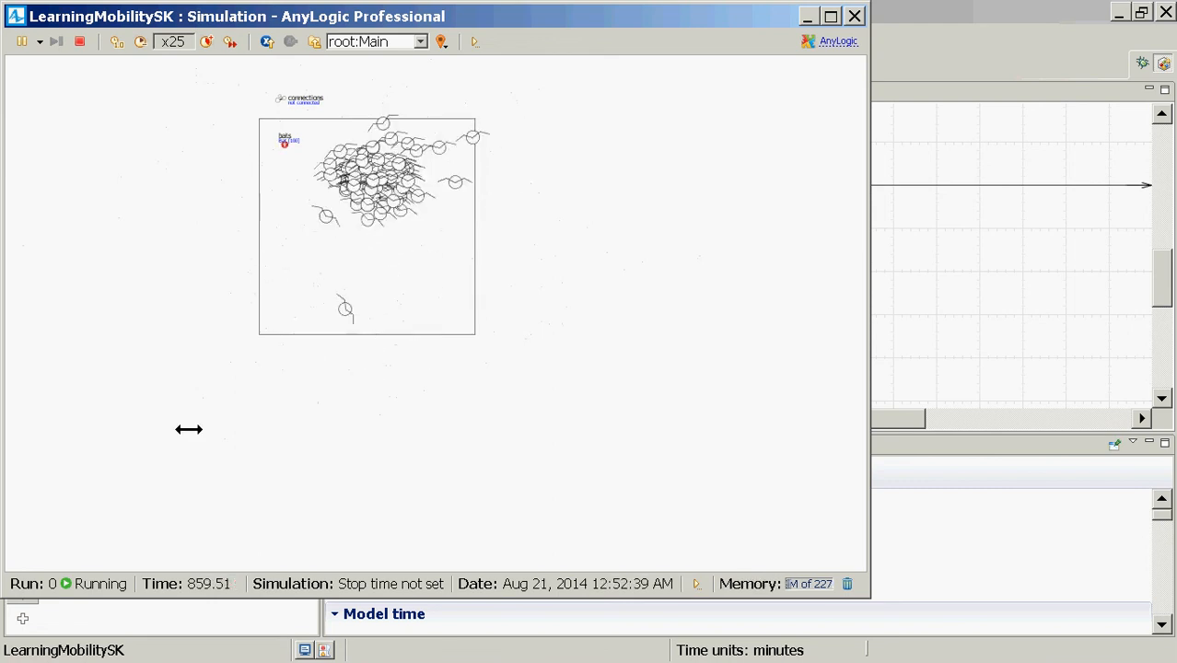
Step: Raise the simulation speed to x100 and redirect the bats to seven more points inside the square in quick succession
click(210, 40)
click(210, 40)
click(388, 258)
click(437, 145)
click(281, 214)
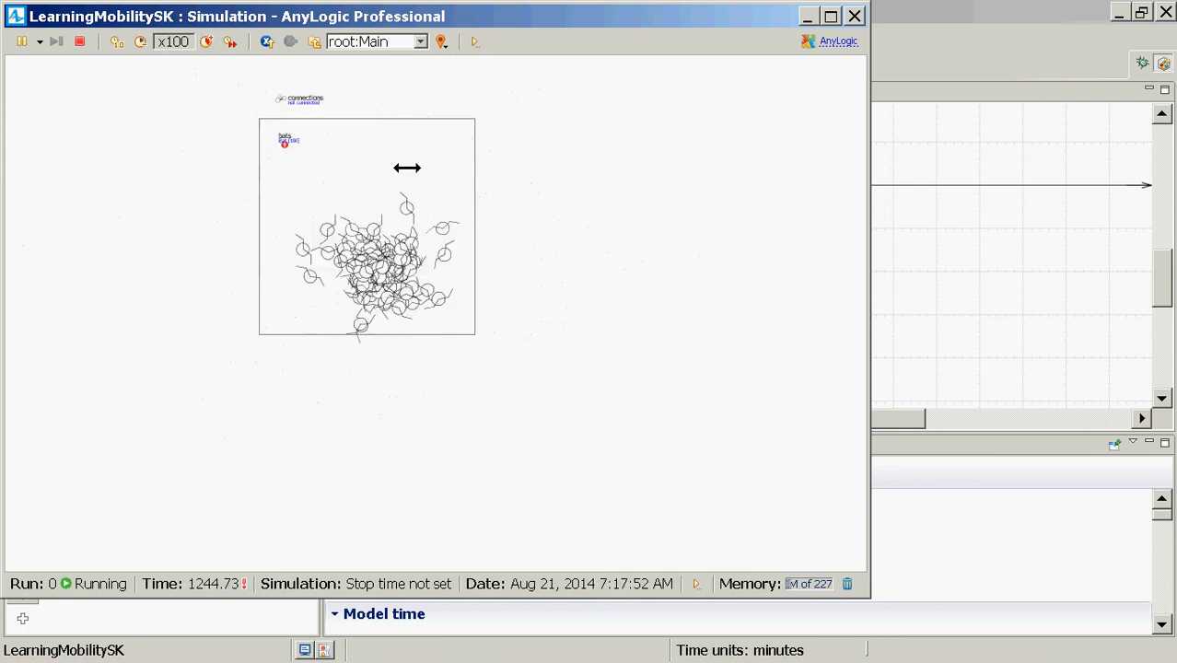
click(407, 166)
click(306, 198)
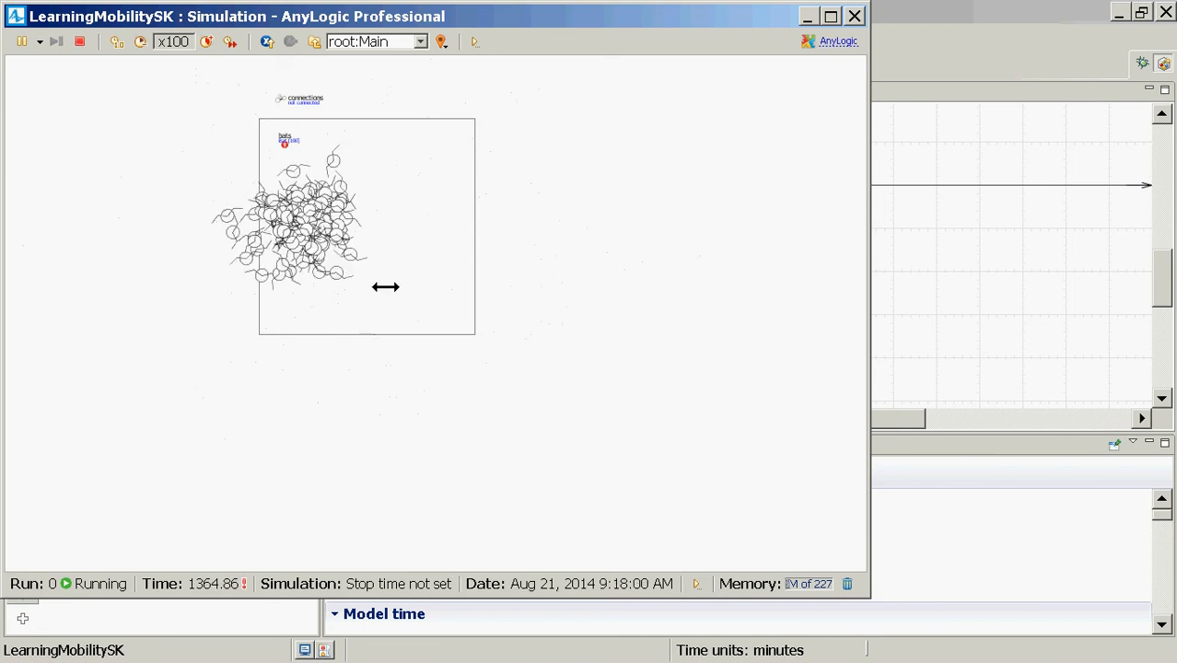
click(412, 297)
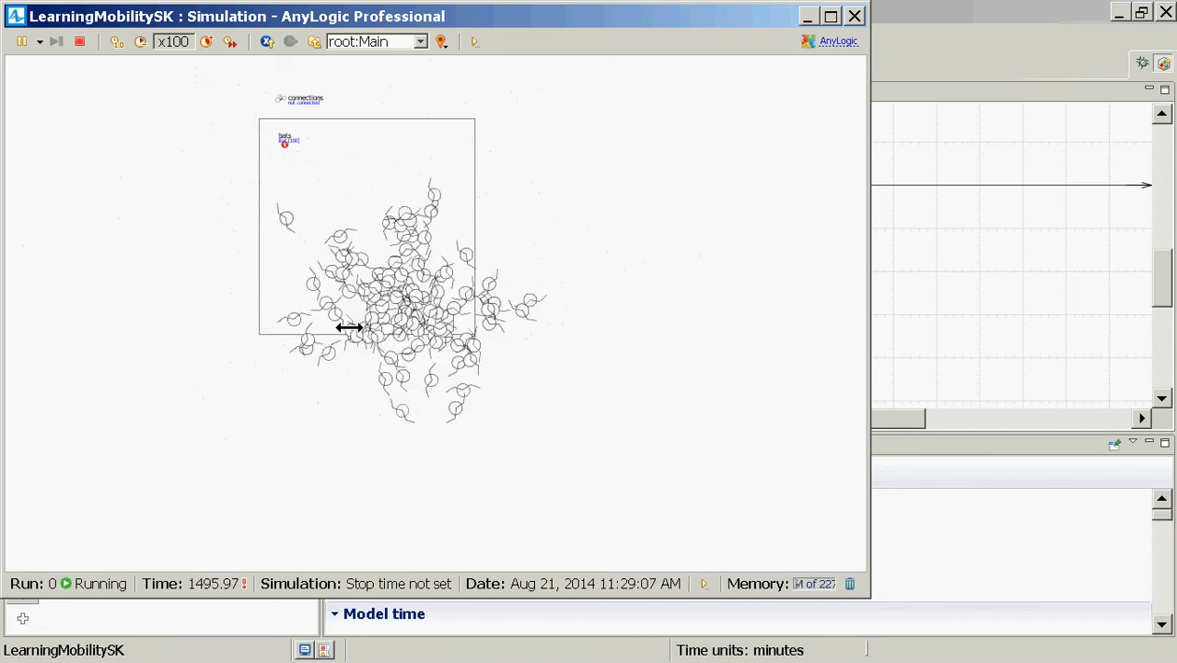
click(355, 279)
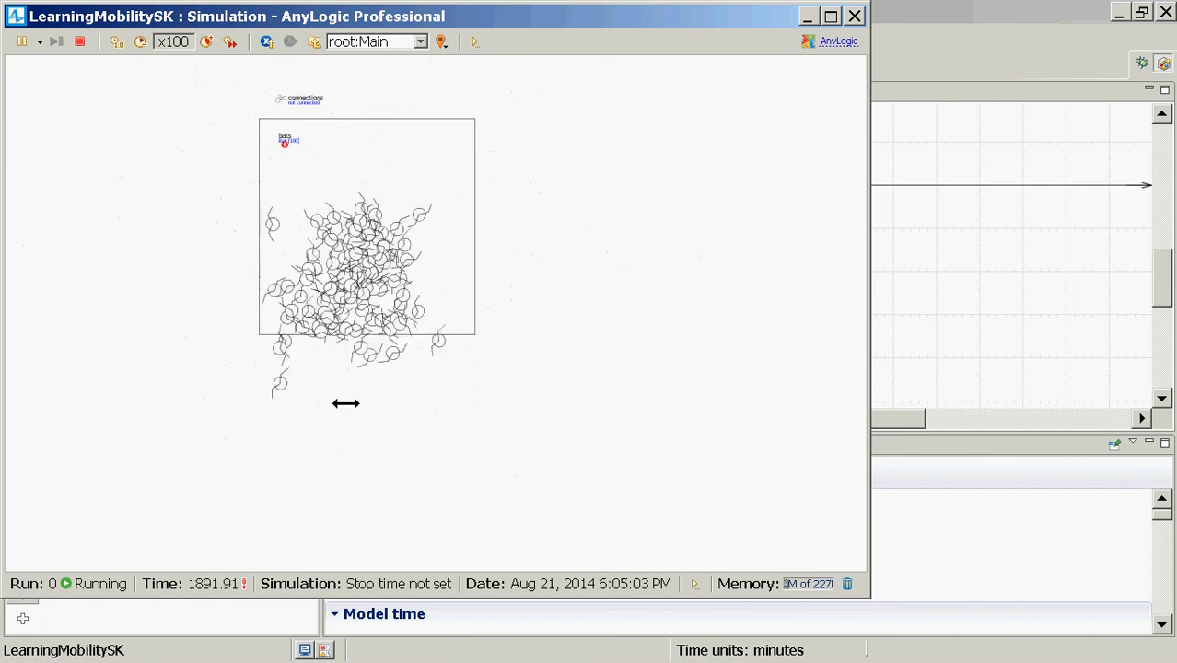
Step: Examine the bats' random movement around the square at close and wide magnification, calling them to a point near its right side
scroll(448, 266, up, 5)
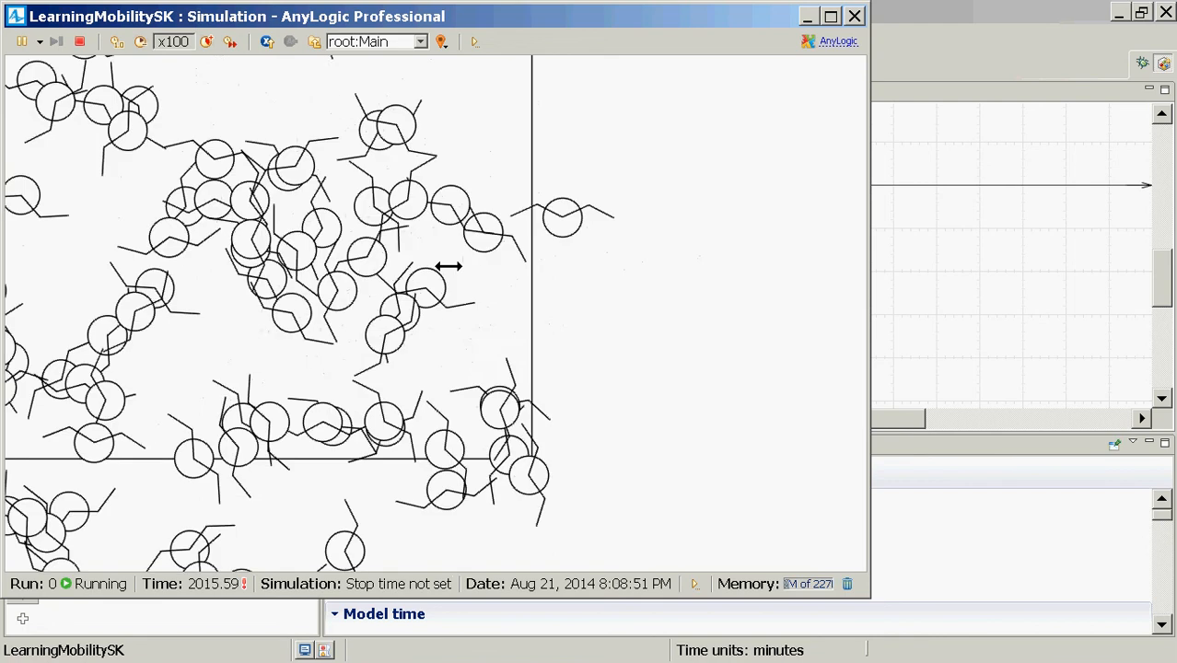
scroll(448, 266, down, 5)
click(446, 267)
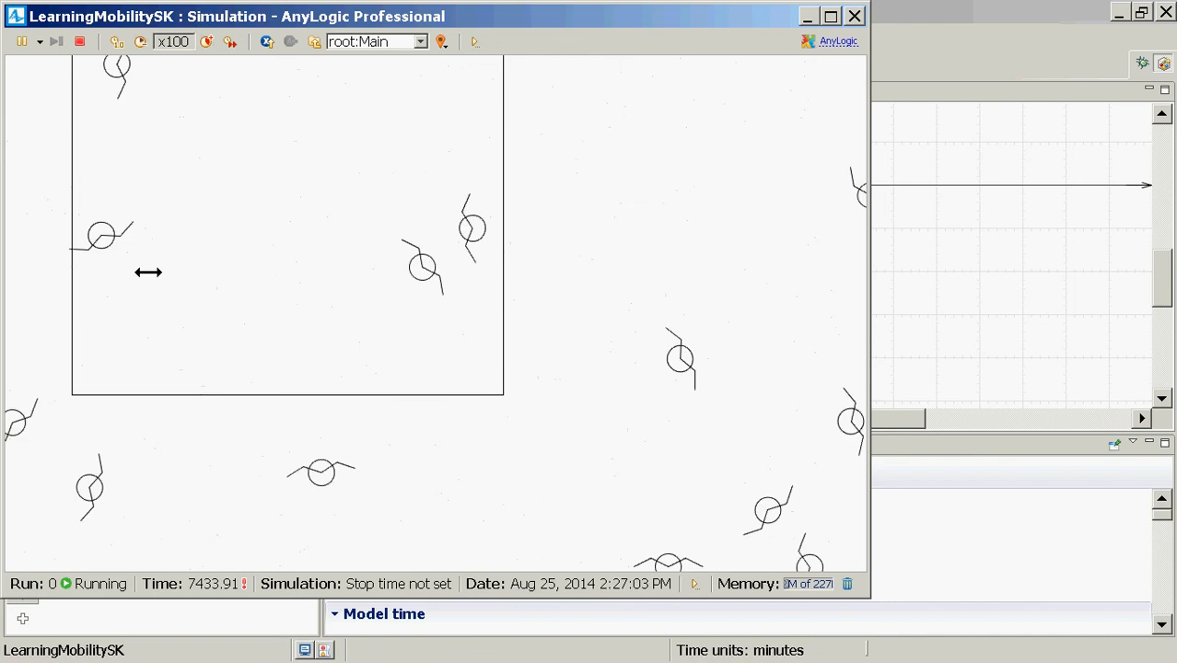
scroll(267, 278, down, 5)
scroll(267, 278, up, 8)
scroll(267, 278, down, 4)
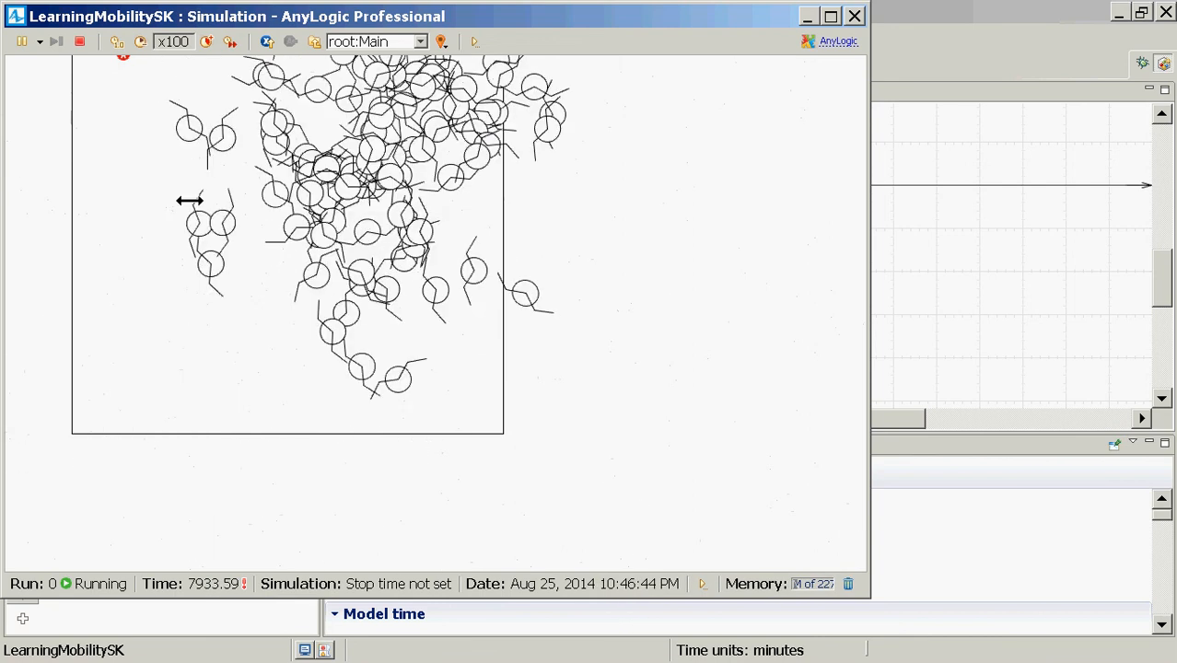
Step: Stop the running simulation and close its window
click(79, 41)
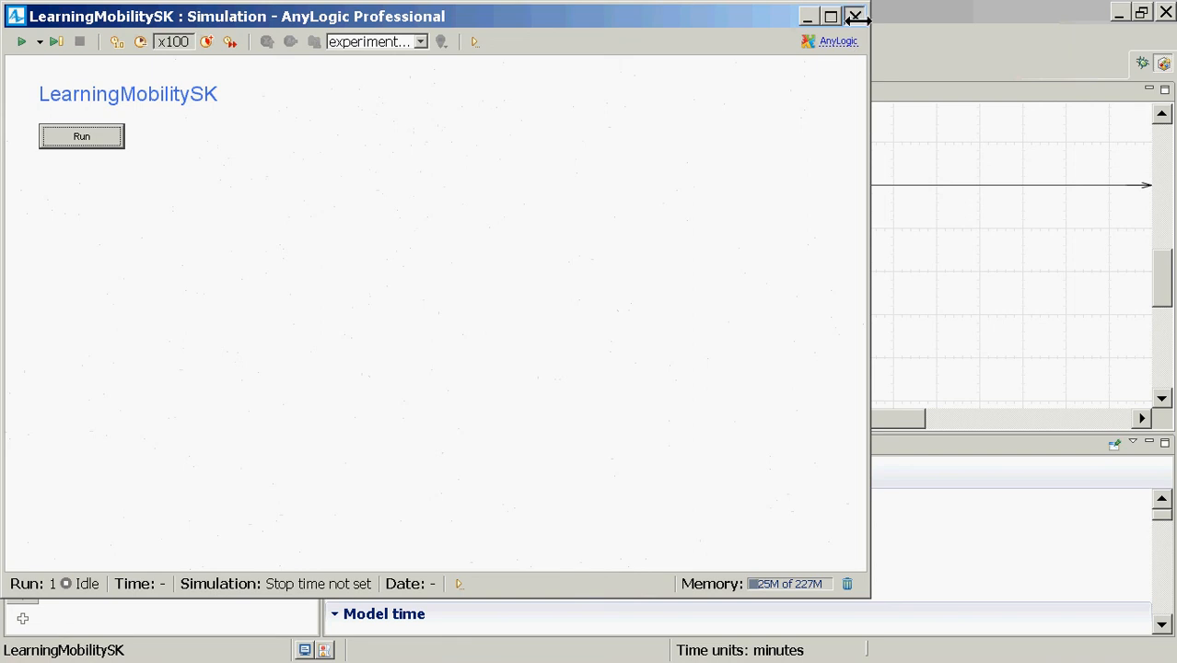
click(851, 17)
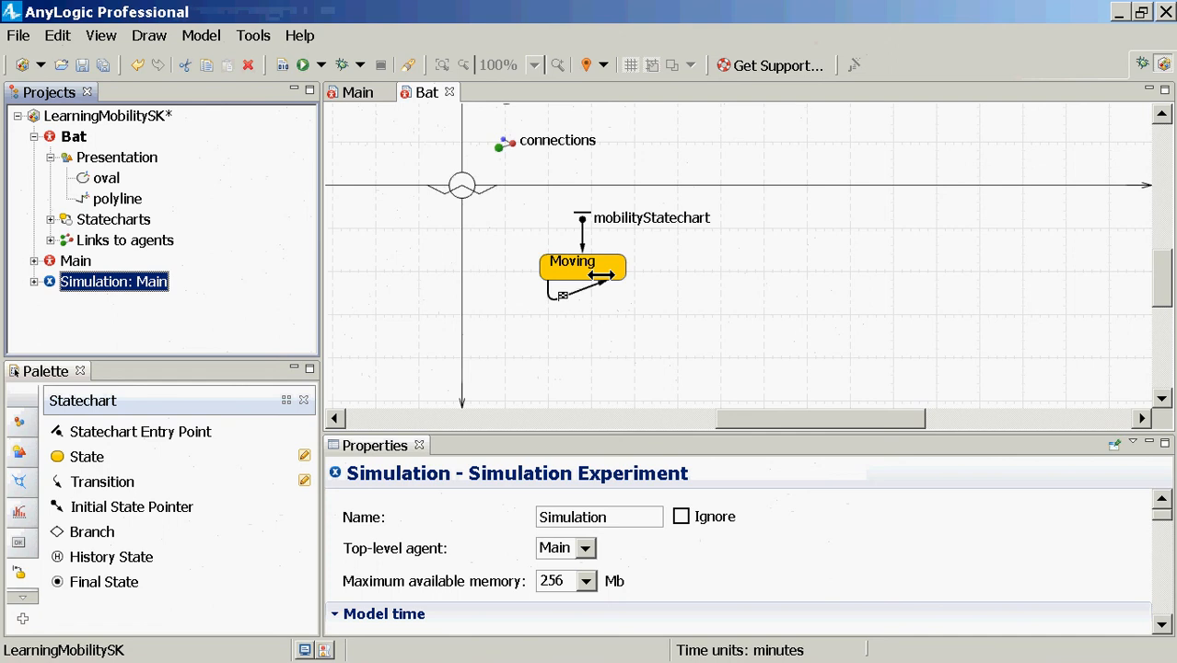
Step: In the Moving state's entry action, wrap the X-coordinate expression as min(normal(20, this.getX()), 500)
click(601, 274)
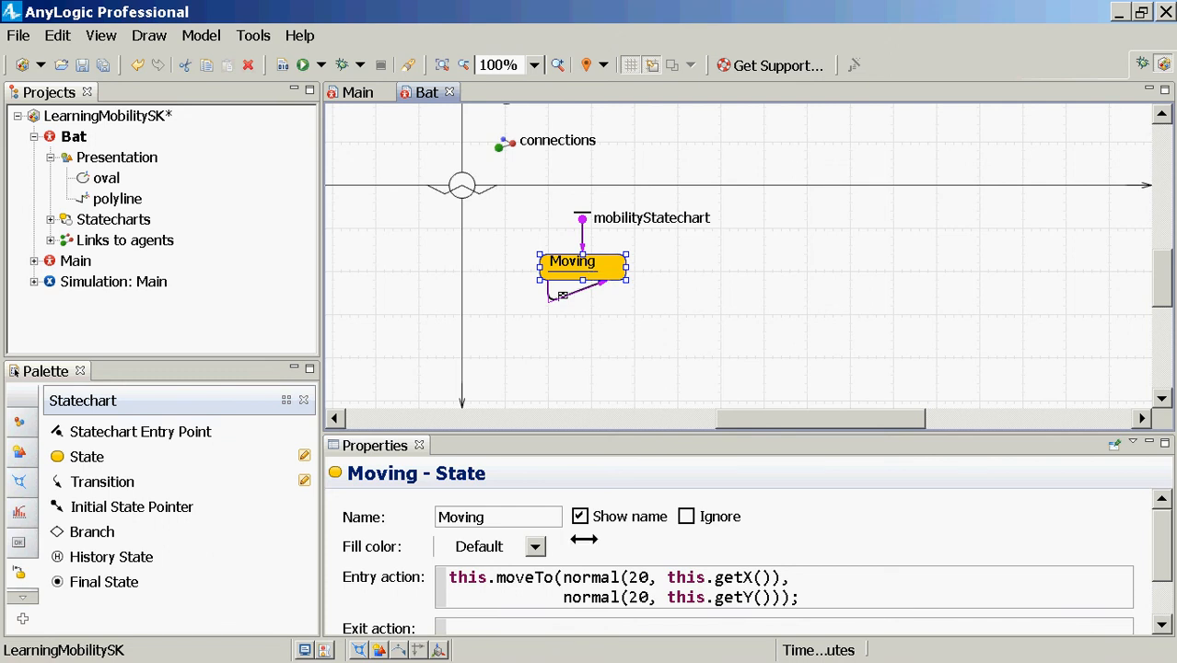
click(560, 584)
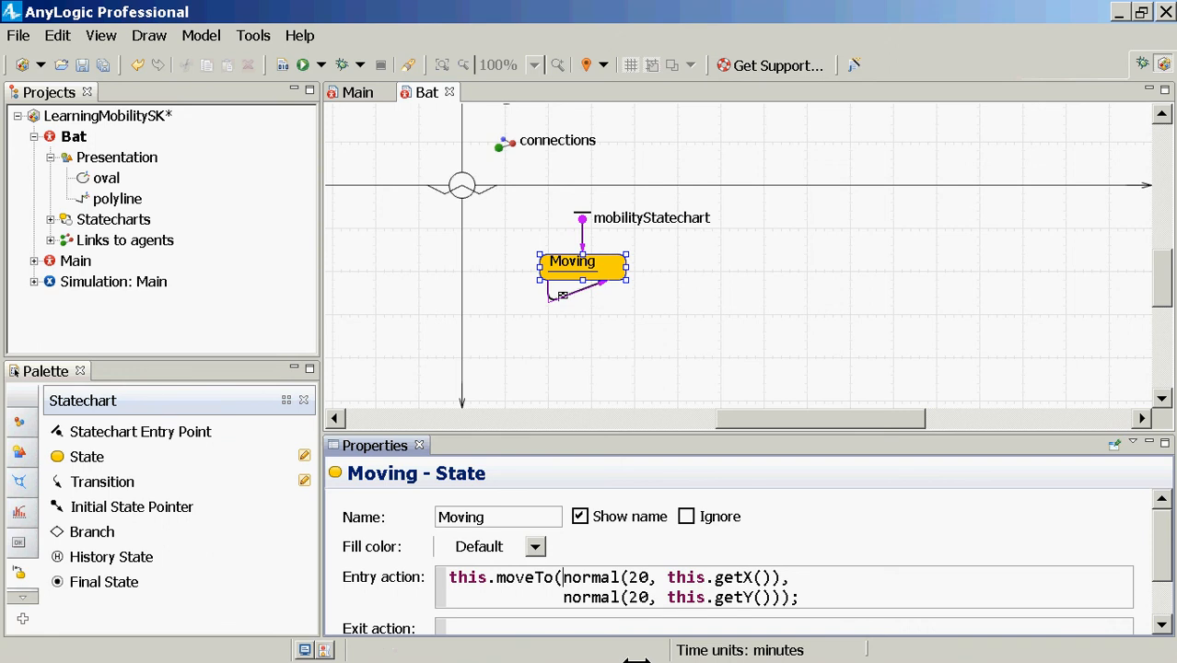
text(min()
key(Right)
key(Right)
key(Right)
key(Right)
key(Right)
key(Right)
key(Right)
key(Right)
key(Right)
key(Right)
key(Right)
key(Right)
key(Right)
key(Right)
key(Right)
key(Right)
key(Right)
key(Right)
key(Right)
key(Right)
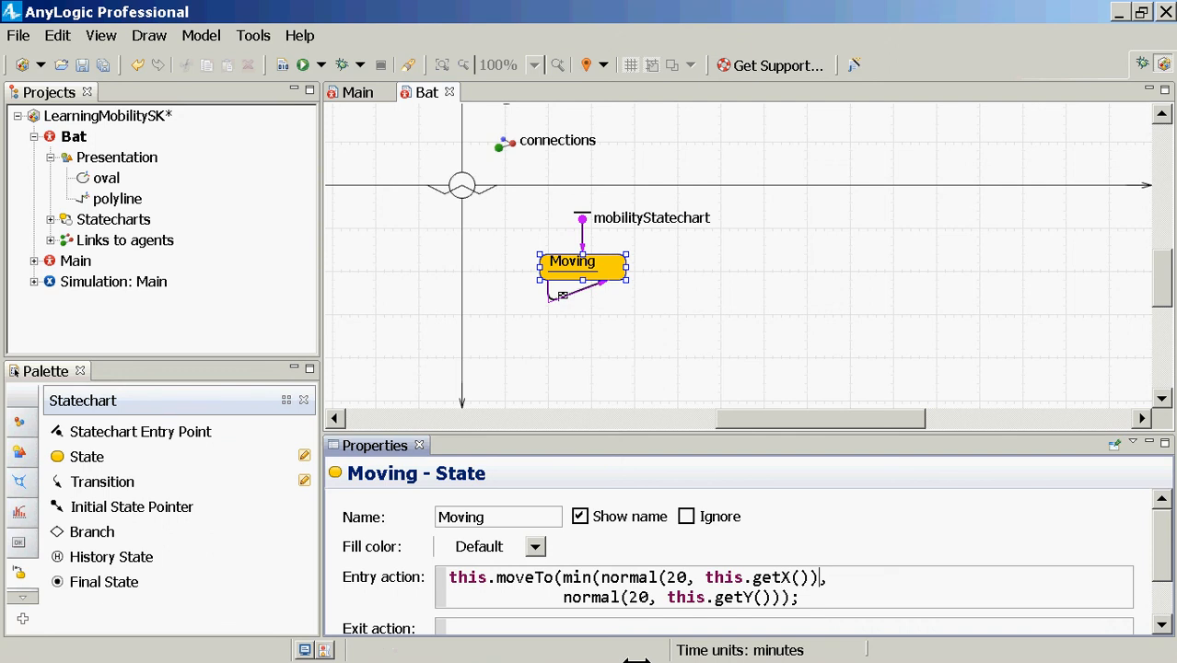
text(, 500))
Step: Insert "max(0," in front of the min call in the X-coordinate expression
key(Left)
key(Left)
key(Left)
key(Left)
key(Left)
key(Left)
key(Left)
key(Left)
key(Left)
key(Left)
key(Left)
key(Left)
key(Left)
key(Left)
key(Left)
key(Left)
key(Left)
key(Left)
key(Left)
key(Left)
text(max()
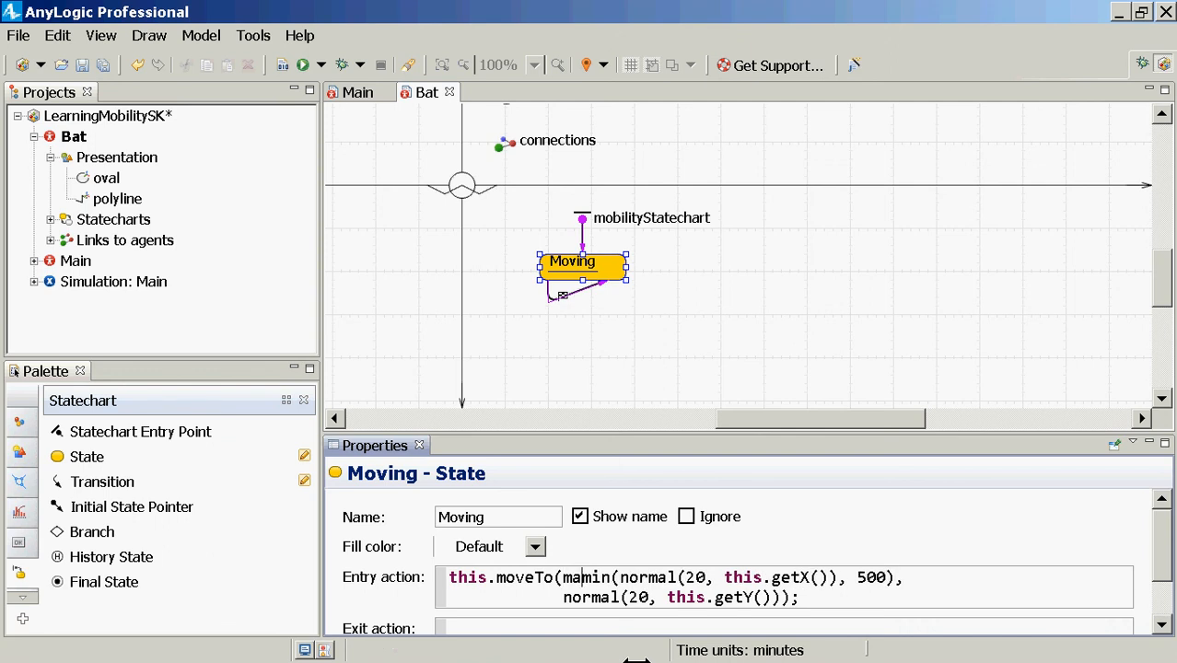
text(0,)
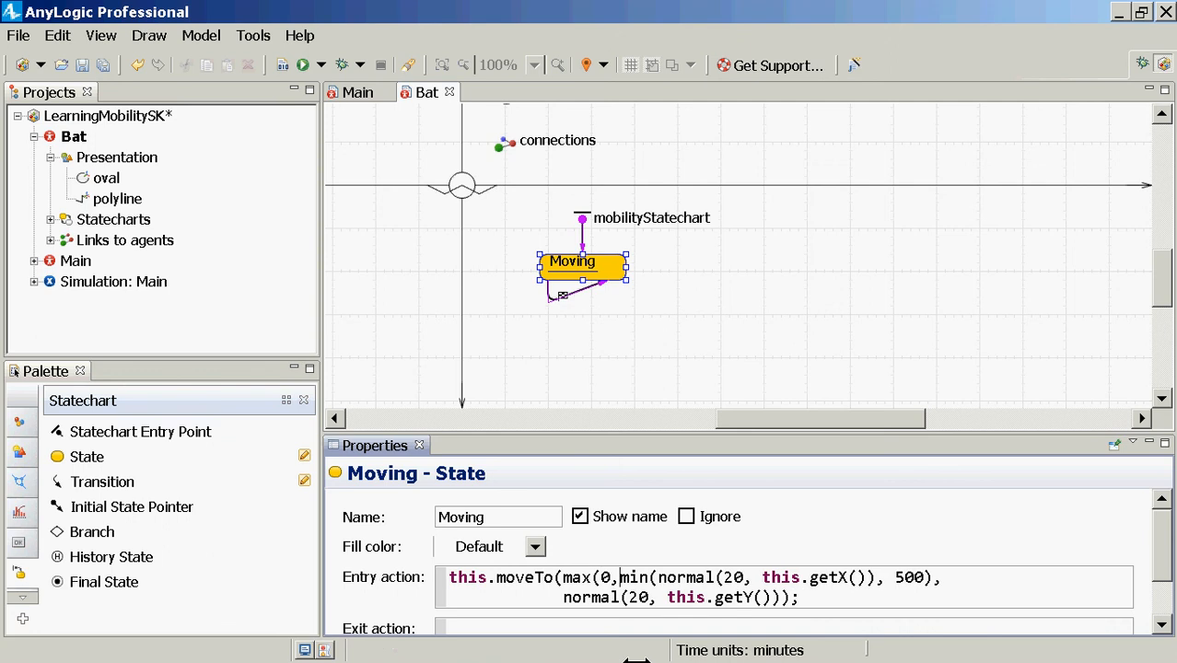
Step: Reorder the arguments of the inner call so it reads min(500, normal(20, this.getX()))
key(Right)
key(Right)
key(Right)
key(Right)
key(Right)
key(Right)
key(Right)
key(Right)
key(Right)
key(Right)
key(Right)
key(Right)
key(Right)
key(Right)
key(Right)
key(ctrl+Right)
key(ctrl+Right)
key(ctrl+Right)
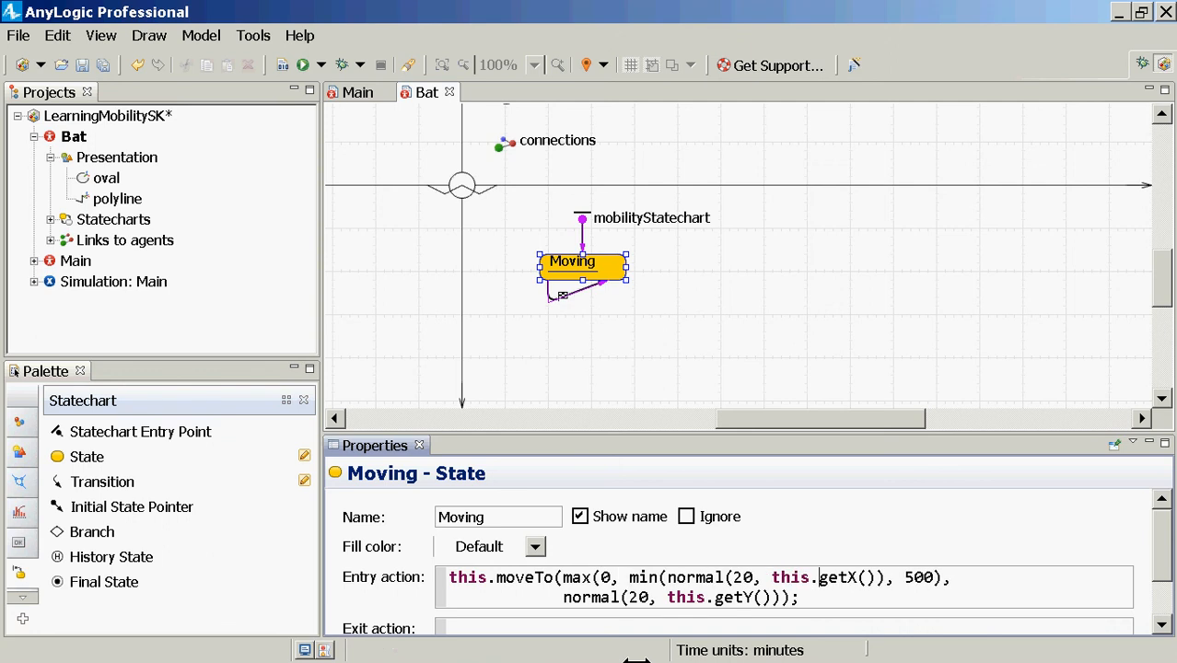
key(ctrl+shift+Right)
key(Delete)
key(shift+Left)
key(shift+Left)
key(shift+Left)
text())
key(ctrl+Left)
key(ctrl+Left)
key(ctrl+Left)
key(ctrl+Left)
text(500,)
Step: Add the missing closing parenthesis so the X expression reads max(0, min(500, normal(20, this.getX())))
key(ctrl+Right)
key(ctrl+Right)
key(ctrl+Right)
key(ctrl+Right)
key(ctrl+shift+Left)
key(ctrl+shift+Left)
key(ctrl+shift+Left)
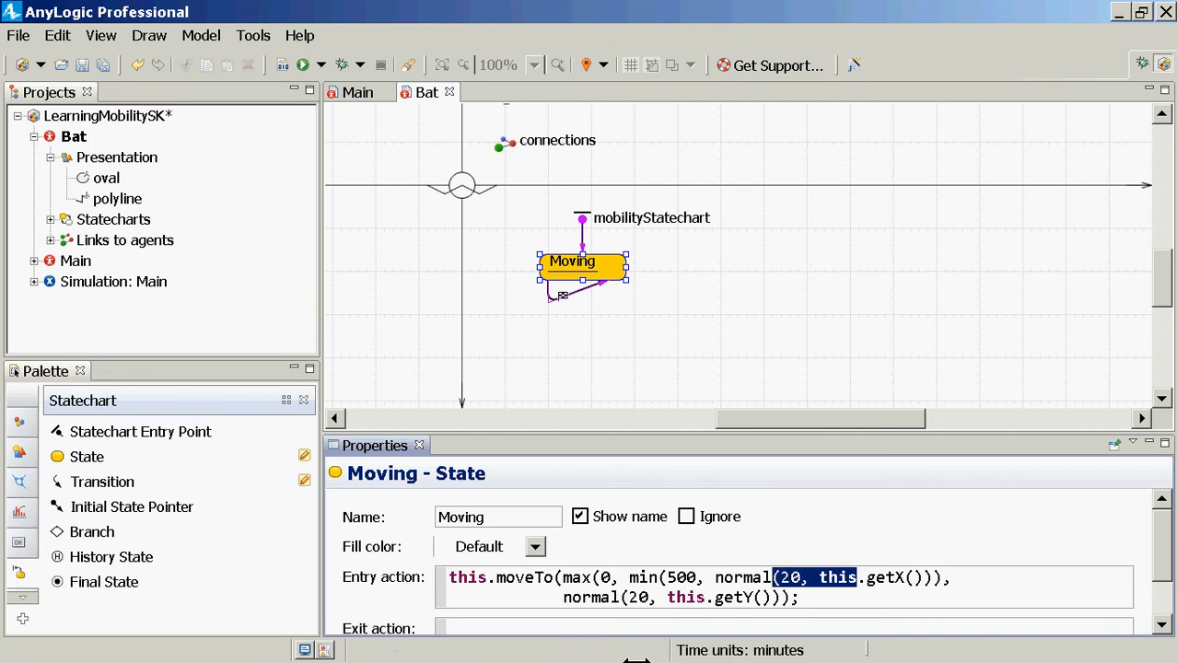
key(ctrl+Left)
key(ctrl+Left)
key(ctrl+Left)
key(ctrl+Left)
key(ctrl+Left)
key(ctrl+Left)
key(ctrl+Left)
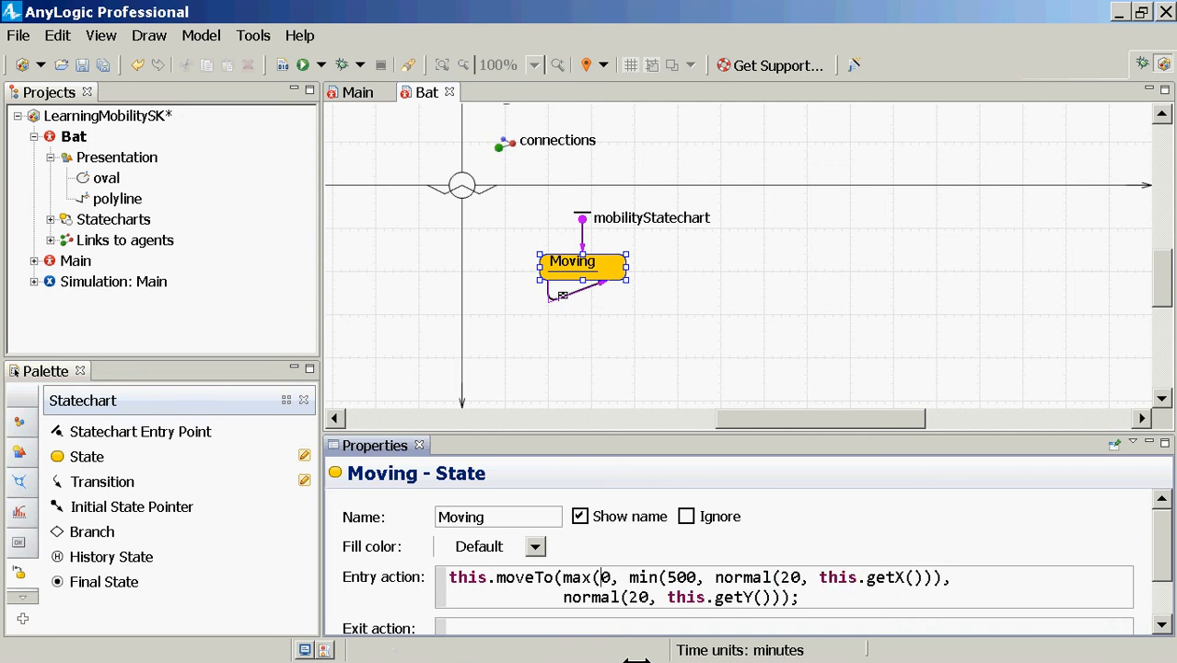
key(ctrl+shift+Right)
key(ctrl+Right)
key(ctrl+Right)
key(ctrl+Left)
key(ctrl+Left)
key(Left)
click(946, 576)
text())
Step: Replace the Y-coordinate expression with a copy of the X expression, adapted to max(0, min(500, normal(20, this.getY())))
key(ctrl+shift+Left)
key(ctrl+shift+Left)
key(ctrl+shift+Left)
key(ctrl+shift+Left)
key(ctrl+shift+Left)
key(ctrl+shift+Left)
key(ctrl+shift+Left)
key(ctrl+shift+Left)
key(ctrl+shift+Left)
key(ctrl+shift+Left)
key(ctrl+shift+Left)
key(ctrl+shift+Left)
key(ctrl+shift+Left)
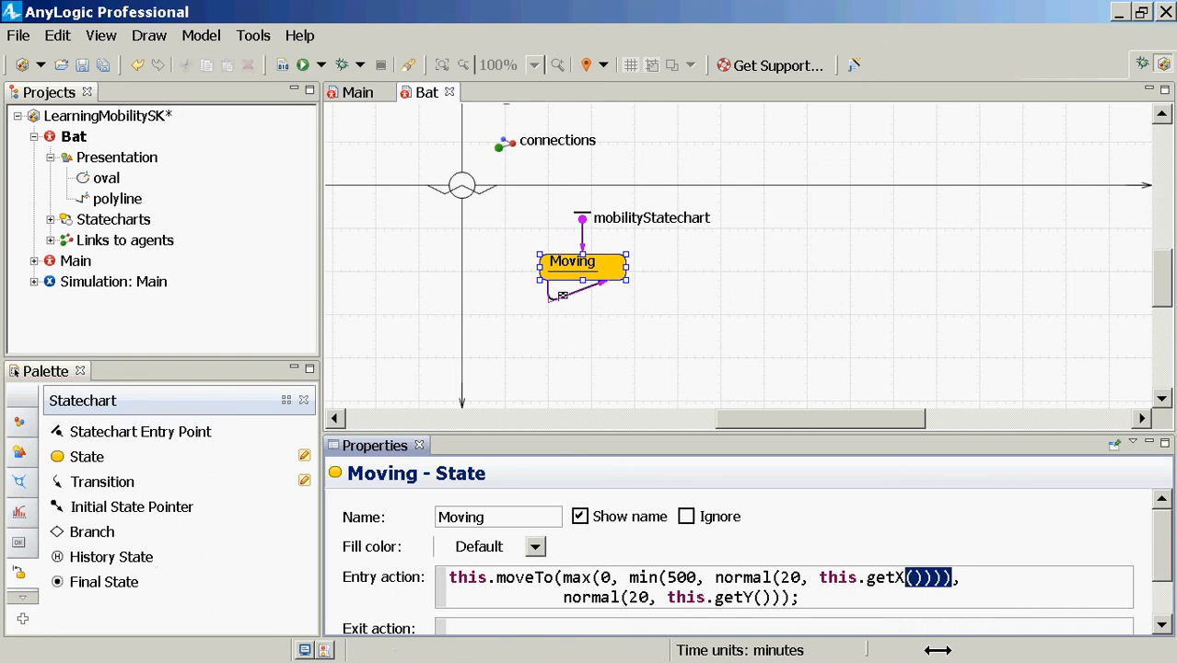
key(ctrl+shift+Left)
key(ctrl+shift+Left)
key(ctrl+shift+Left)
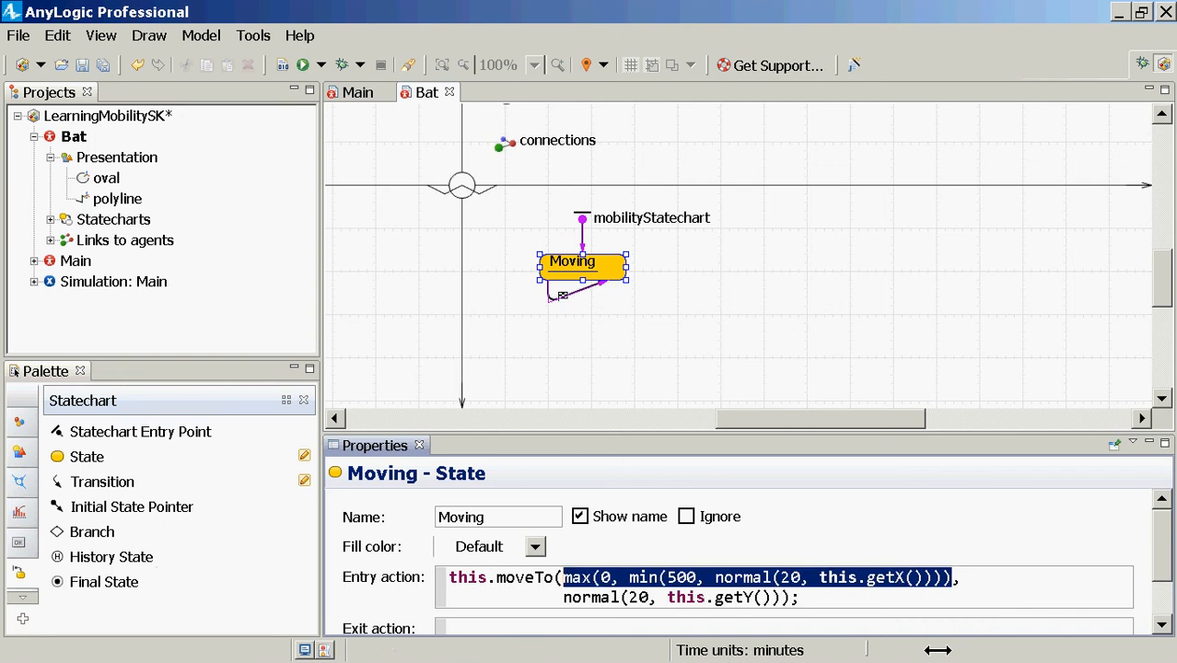
key(Left)
key(Down)
key(ctrl+shift+Right)
key(ctrl+shift+Right)
key(ctrl+shift+Right)
key(ctrl+shift+Right)
key(ctrl+shift+Right)
key(ctrl+shift+Right)
key(ctrl+shift+Right)
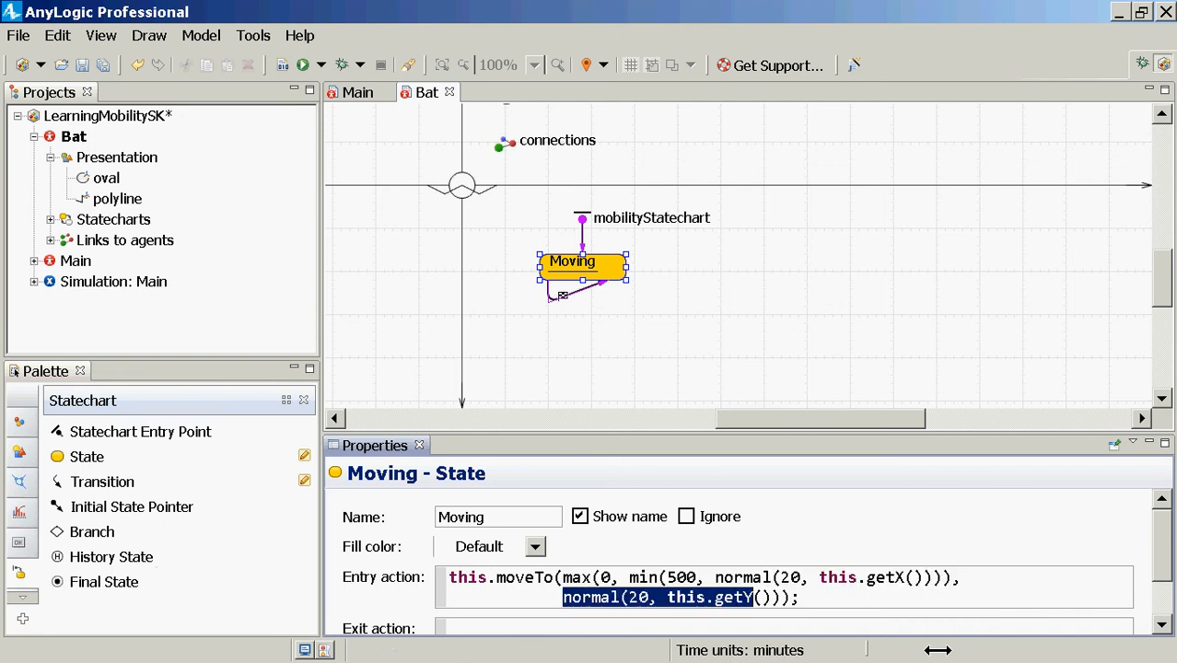
text(max(0, min(500, normal(20, this.getX()))))
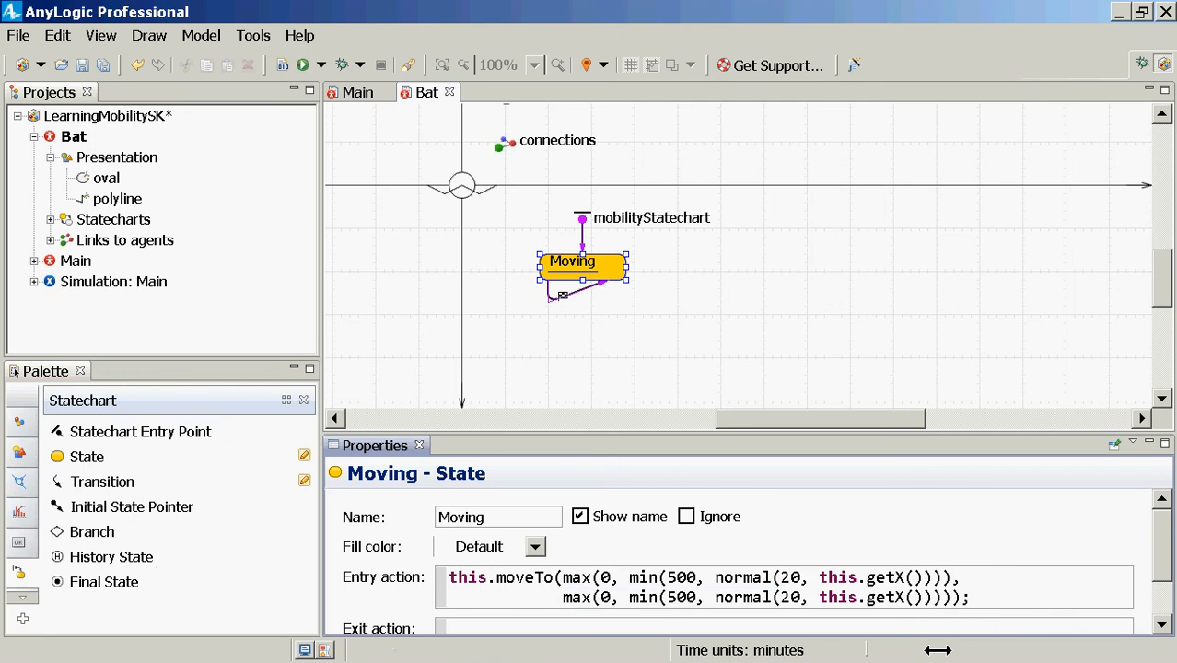
key(ctrl+Left)
key(shift+Left)
text(Y)
Step: Save the LearningMobilitySK model and build it
key(ctrl+s)
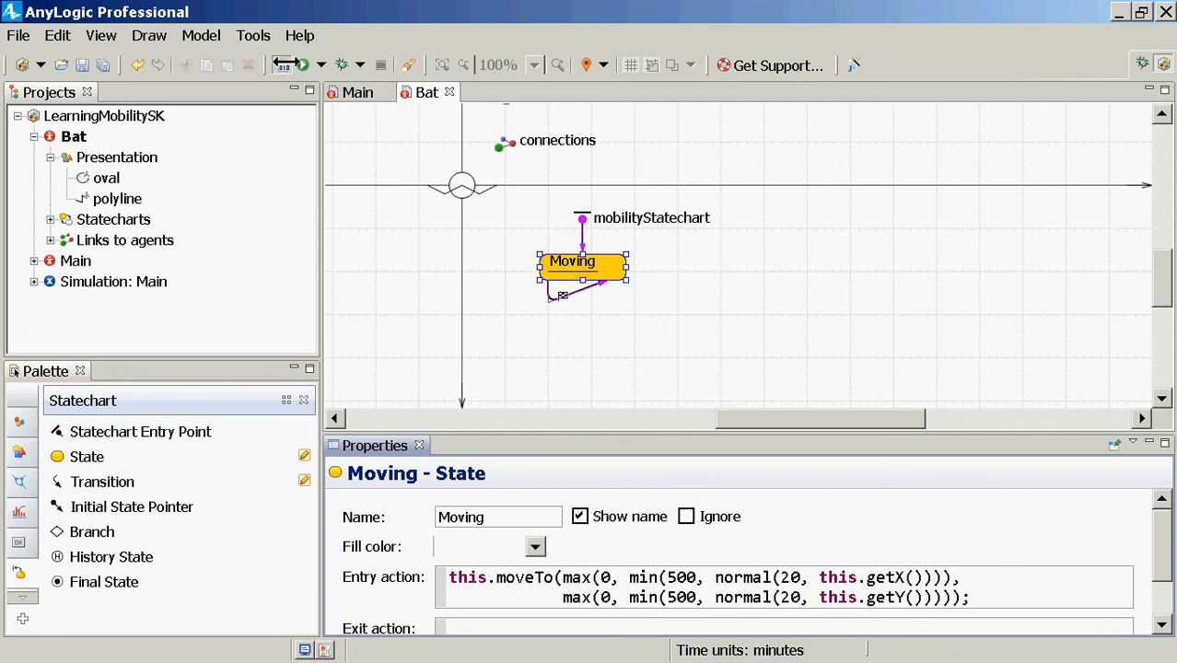
click(284, 64)
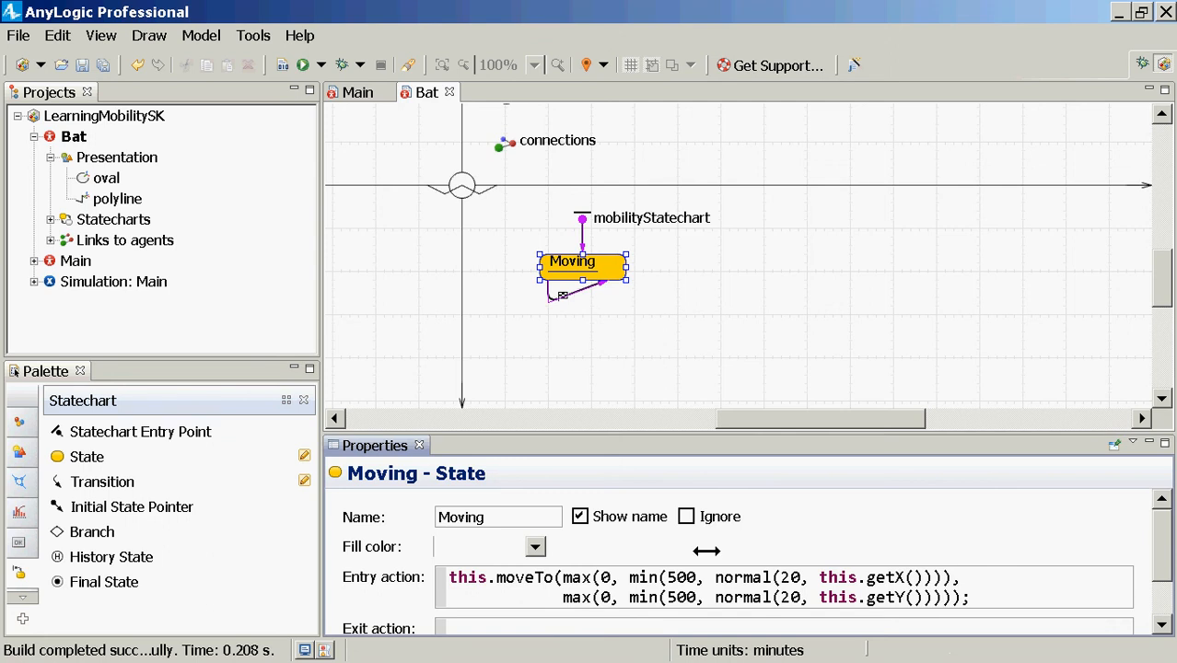
Step: Copy the complete entry action code and paste it into Notepad in place of the old moveTo code
key(ctrl+a)
key(ctrl+c)
key(alt+Tab)
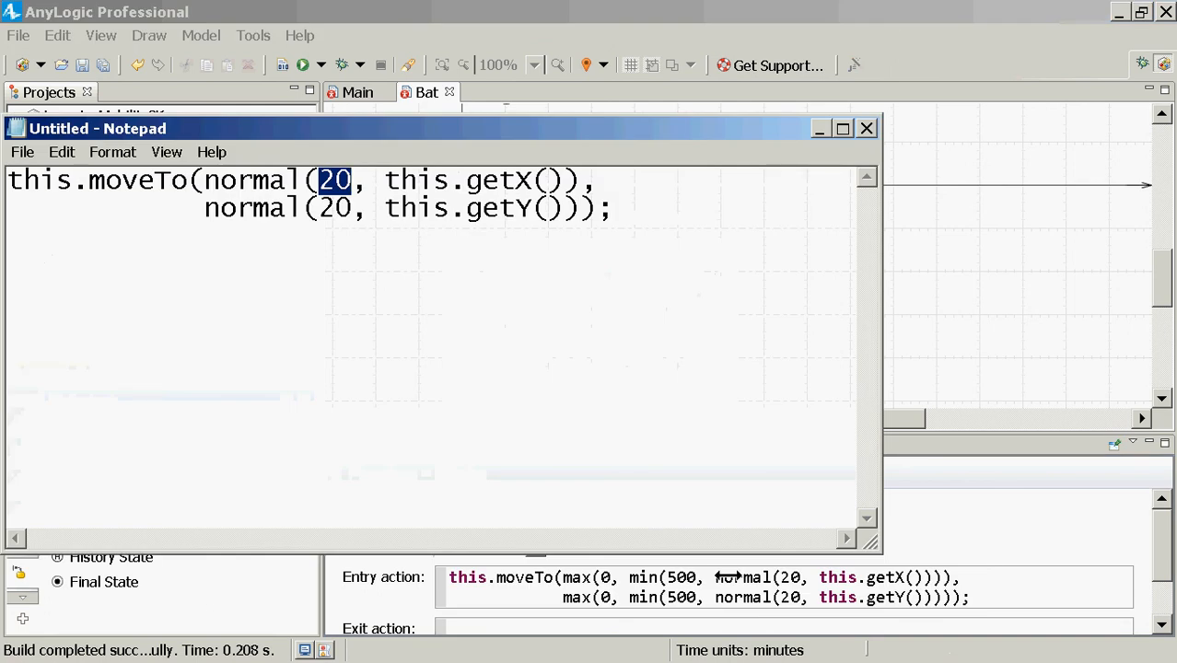
key(ctrl+Right)
key(ctrl+Right)
key(ctrl+Right)
key(ctrl+Right)
key(ctrl+a)
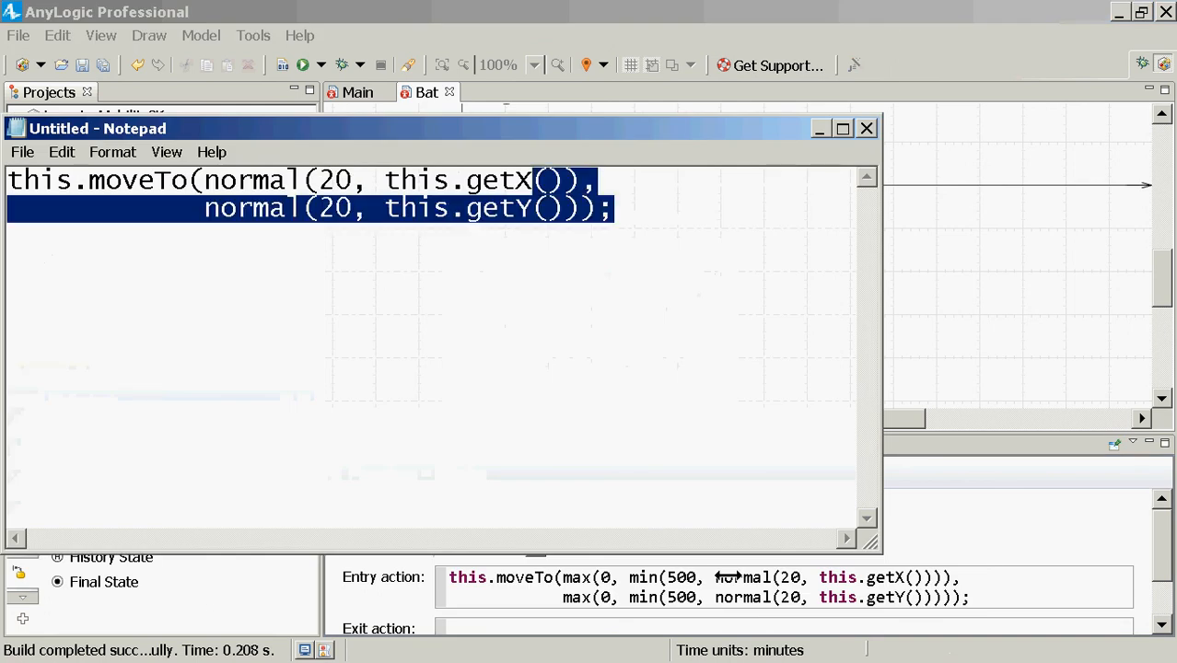
key(ctrl+v)
Step: Align the second line's max call under the first one and widen the Notepad window to fit both lines
key(Home)
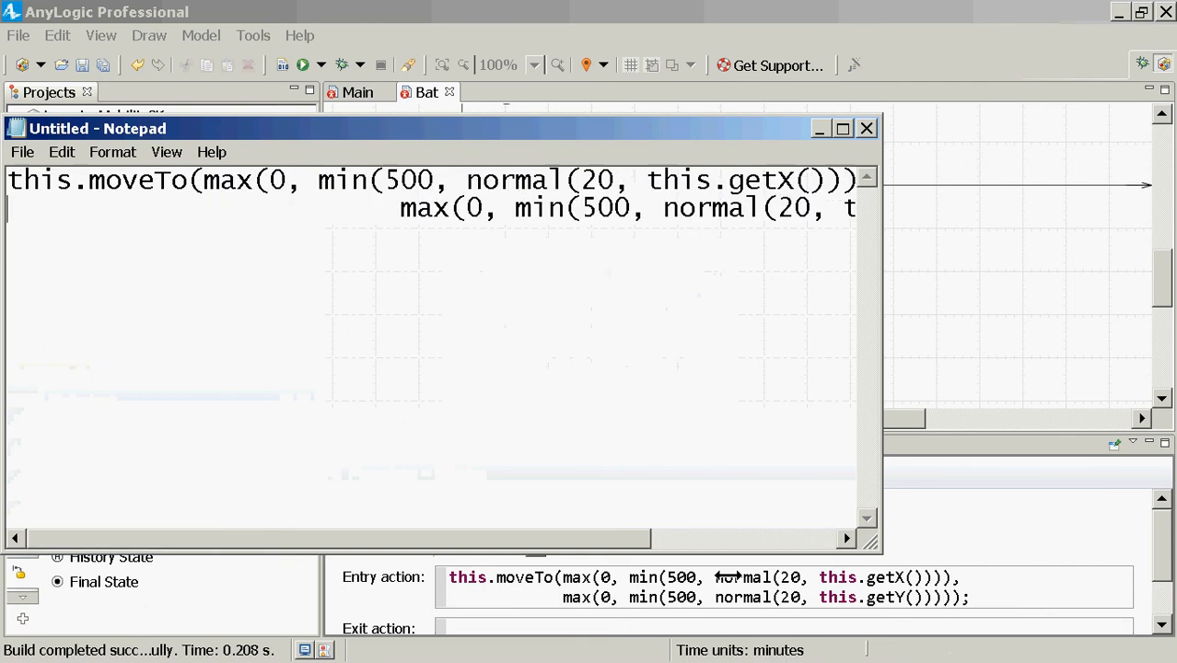
key(ctrl+Right)
key(ctrl+Right)
key(ctrl+Left)
key(BackSpace)
key(BackSpace)
key(BackSpace)
key(BackSpace)
key(BackSpace)
key(BackSpace)
key(BackSpace)
key(BackSpace)
key(BackSpace)
key(BackSpace)
key(BackSpace)
key(BackSpace)
key(BackSpace)
key(BackSpace)
key(BackSpace)
key(BackSpace)
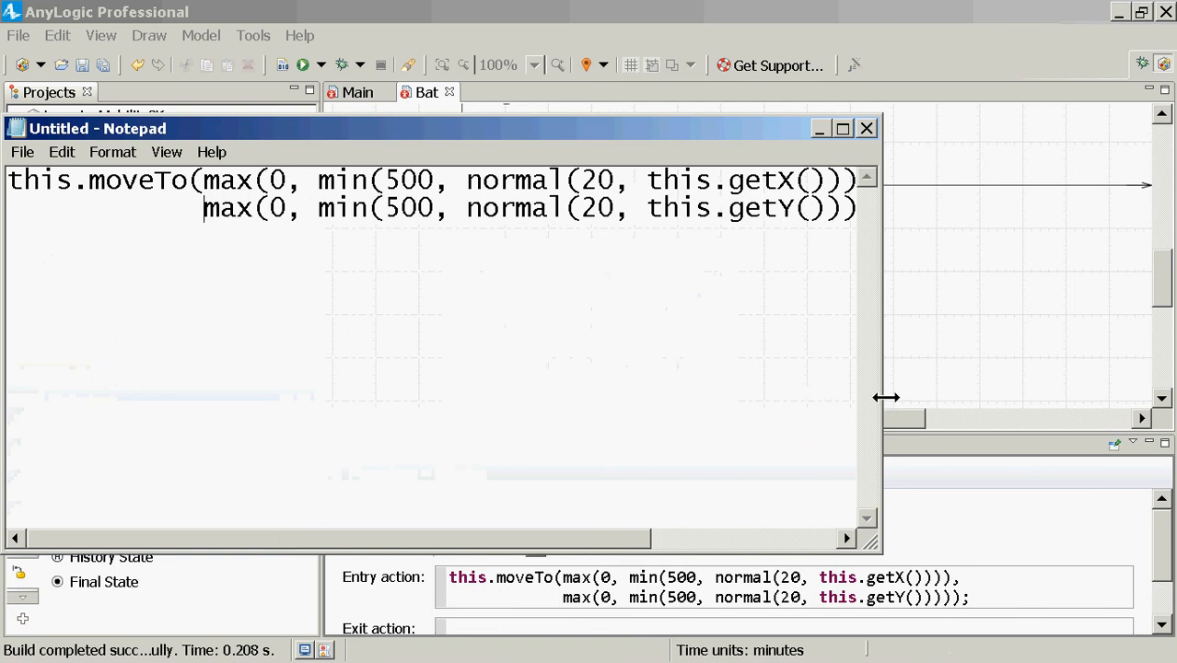
drag(882, 389, 1032, 428)
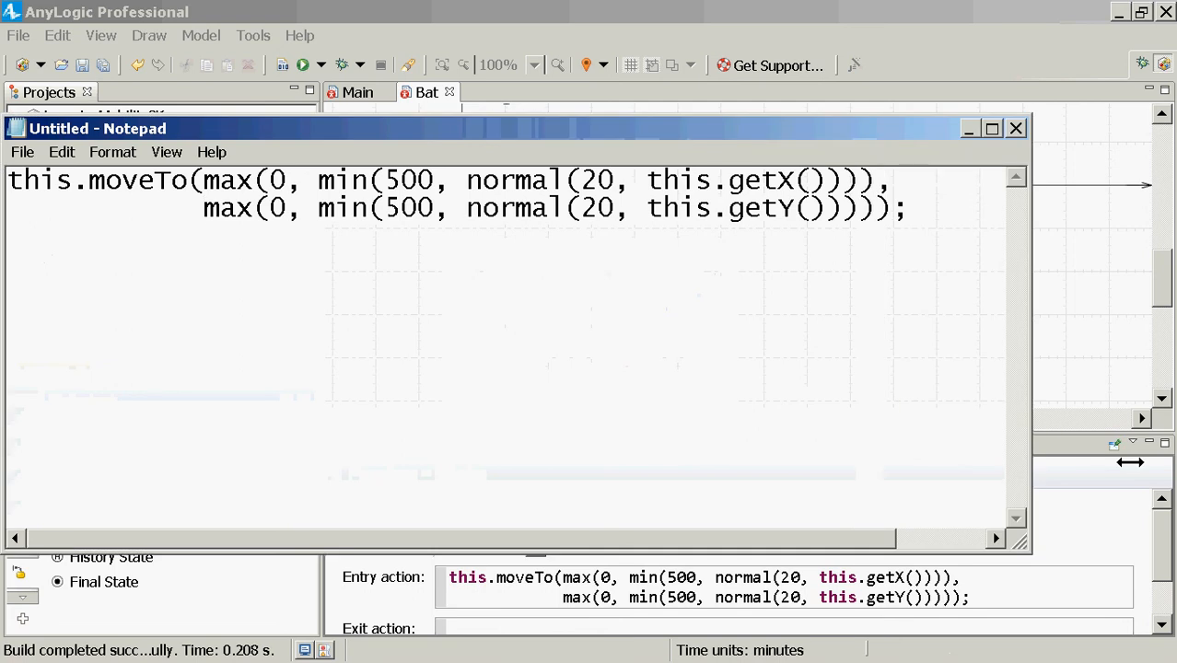
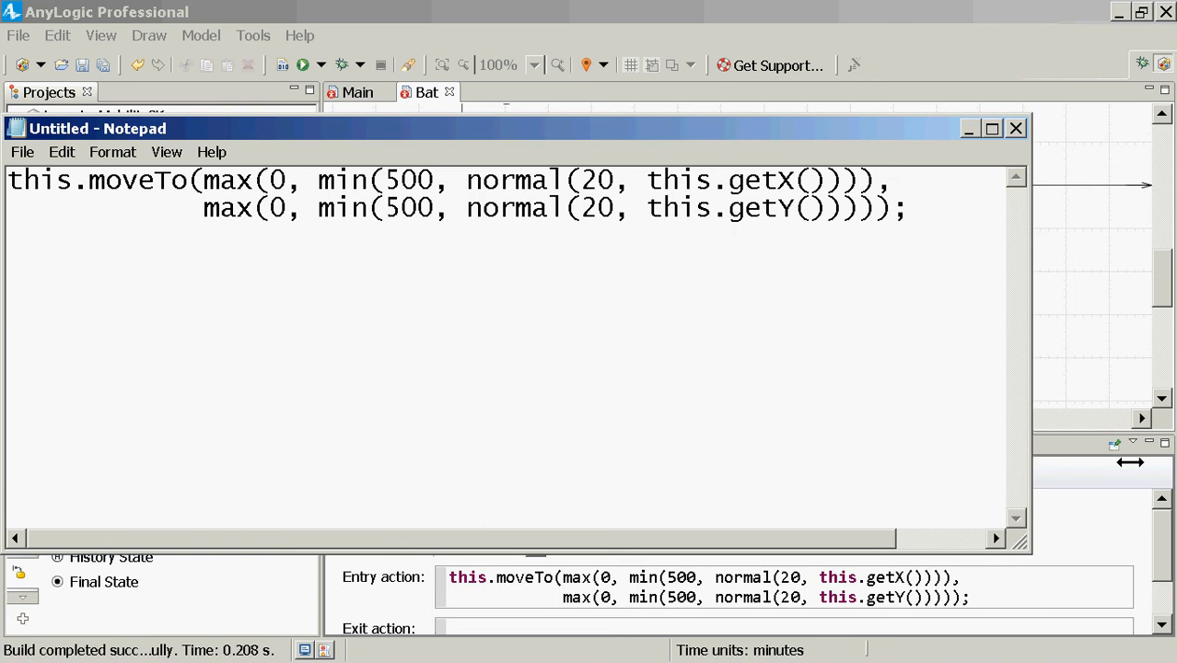
Step: Examine how the closing parentheses of the X and Y expressions in the Notepad moveTo code pair with max, min and normal
key(Left)
key(Left)
key(Left)
key(Left)
key(Left)
key(Left)
key(Left)
key(Left)
key(Left)
key(Left)
key(Left)
key(Left)
key(Left)
key(Left)
key(Left)
key(Left)
key(Left)
key(Left)
key(Left)
key(Left)
key(Right)
key(Right)
key(Right)
key(Right)
key(Right)
key(Right)
key(Right)
key(Right)
key(Right)
key(Right)
key(Right)
key(Right)
key(shift+Left)
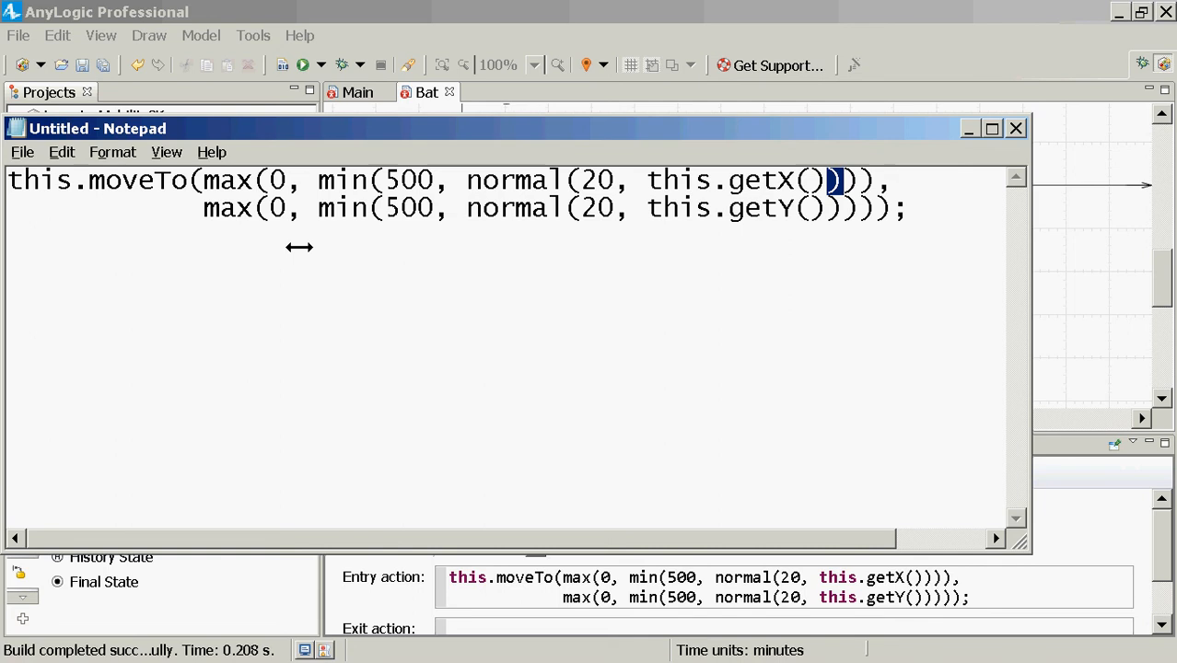
key(alt+Tab)
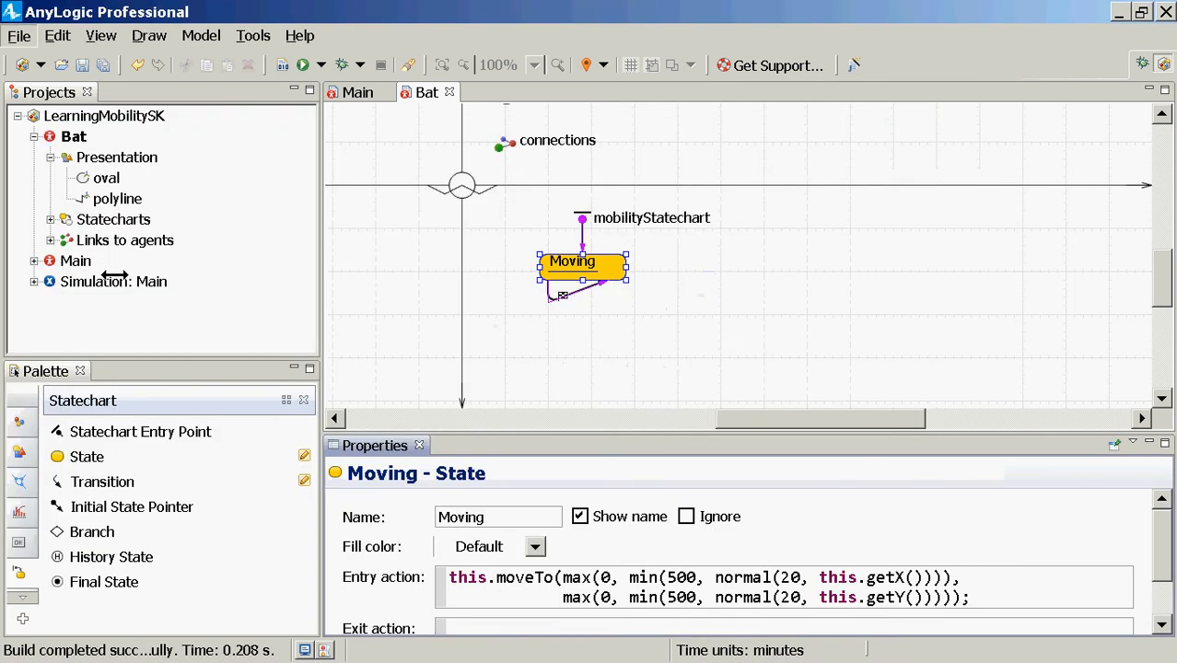
key(alt+Tab)
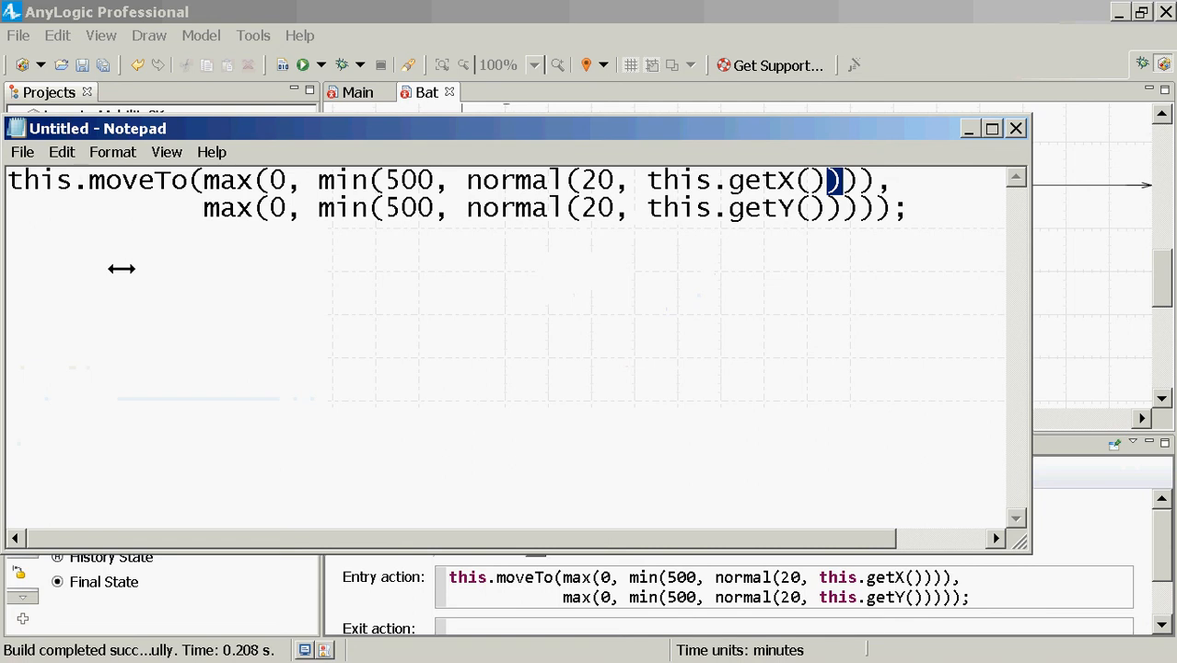
click(481, 206)
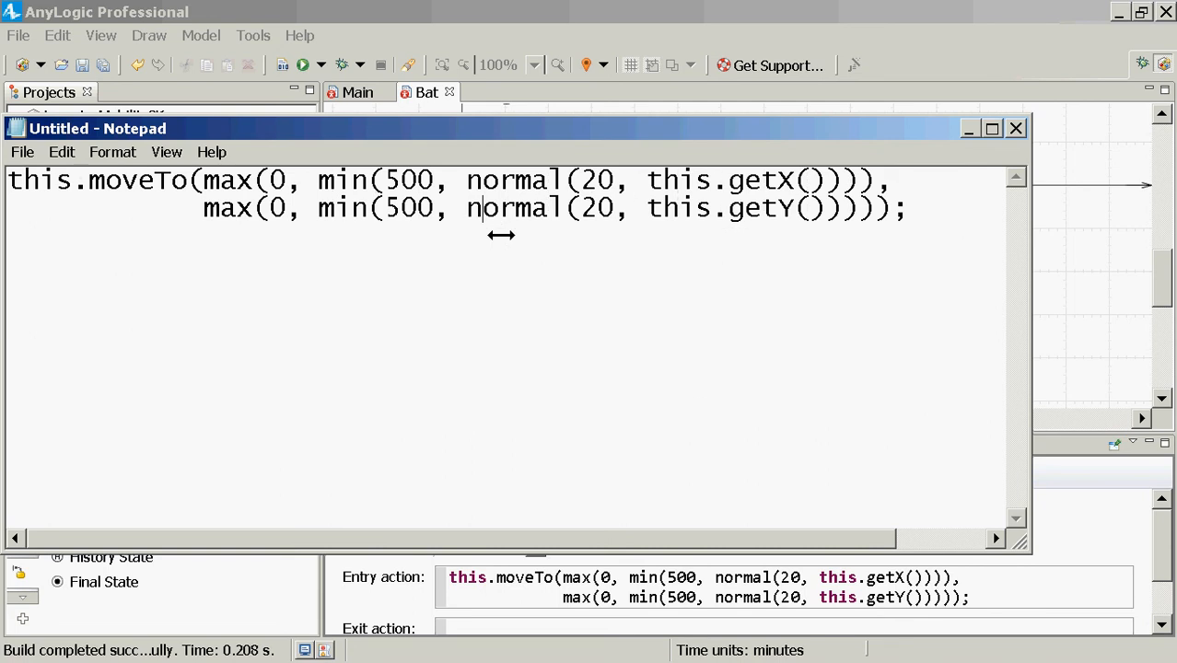
Step: Switch back to AnyLogic and run the Simulation experiment of LearningMobilitySK
key(alt+Tab)
key(alt+Tab)
key(alt+Tab)
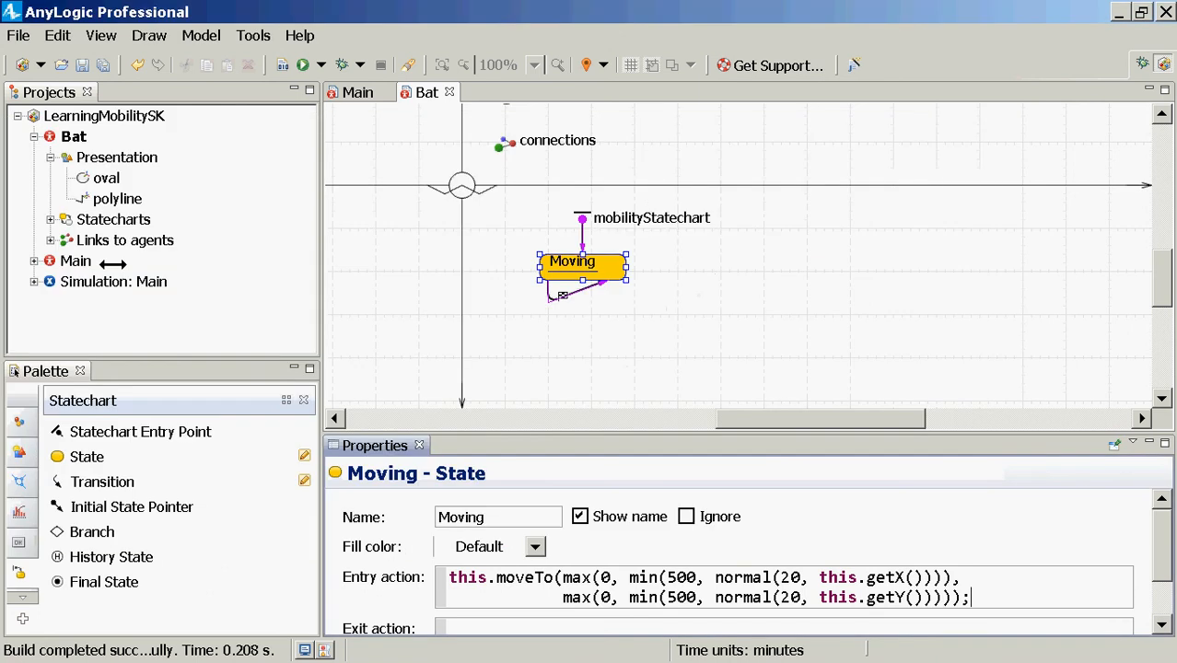
right_click(105, 282)
click(150, 533)
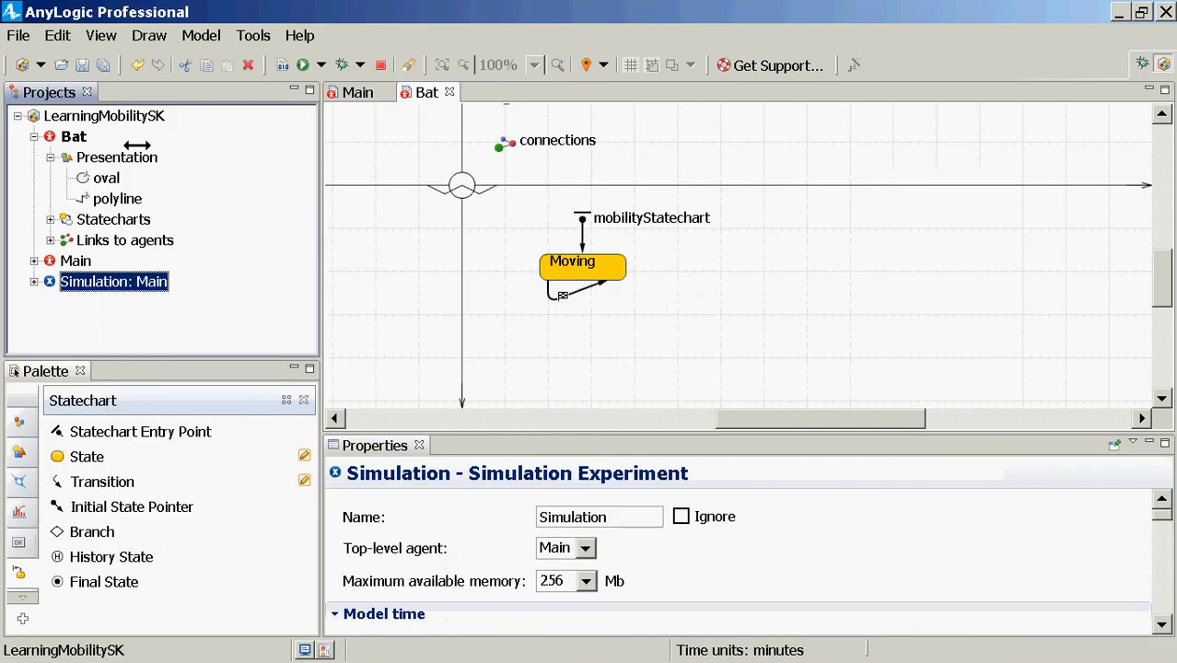
click(116, 136)
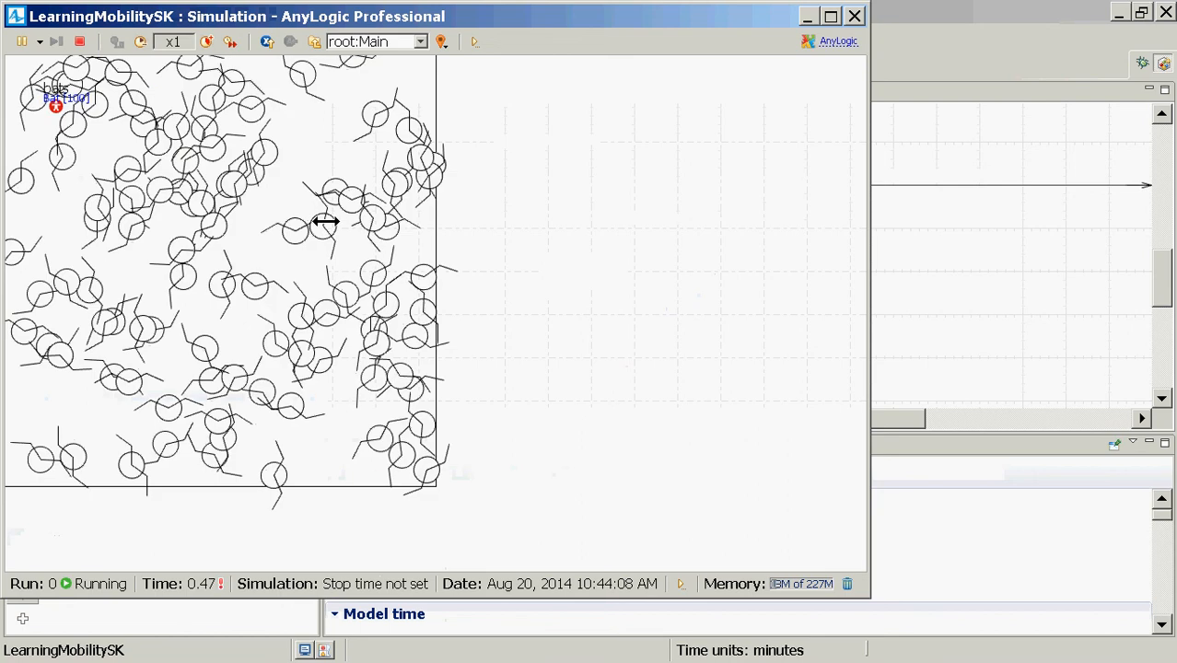
Step: Speed the simulation up to x100 to watch the bats across the whole square, then stop it and close its window
click(205, 42)
click(206, 41)
click(206, 41)
click(206, 41)
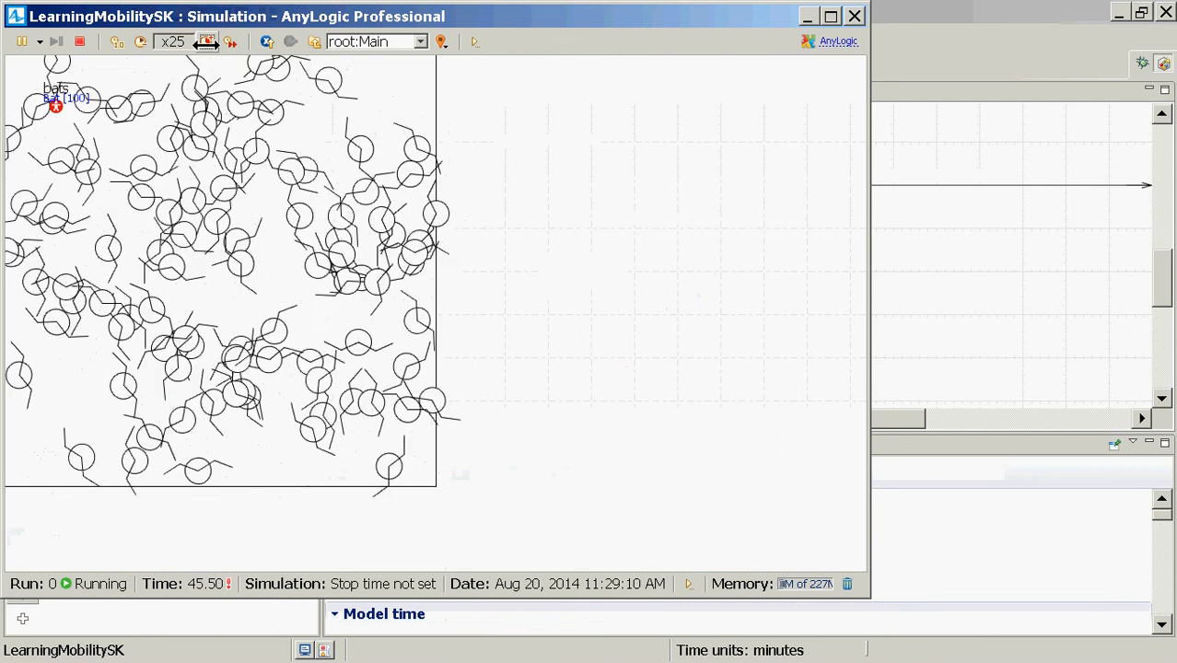
click(206, 42)
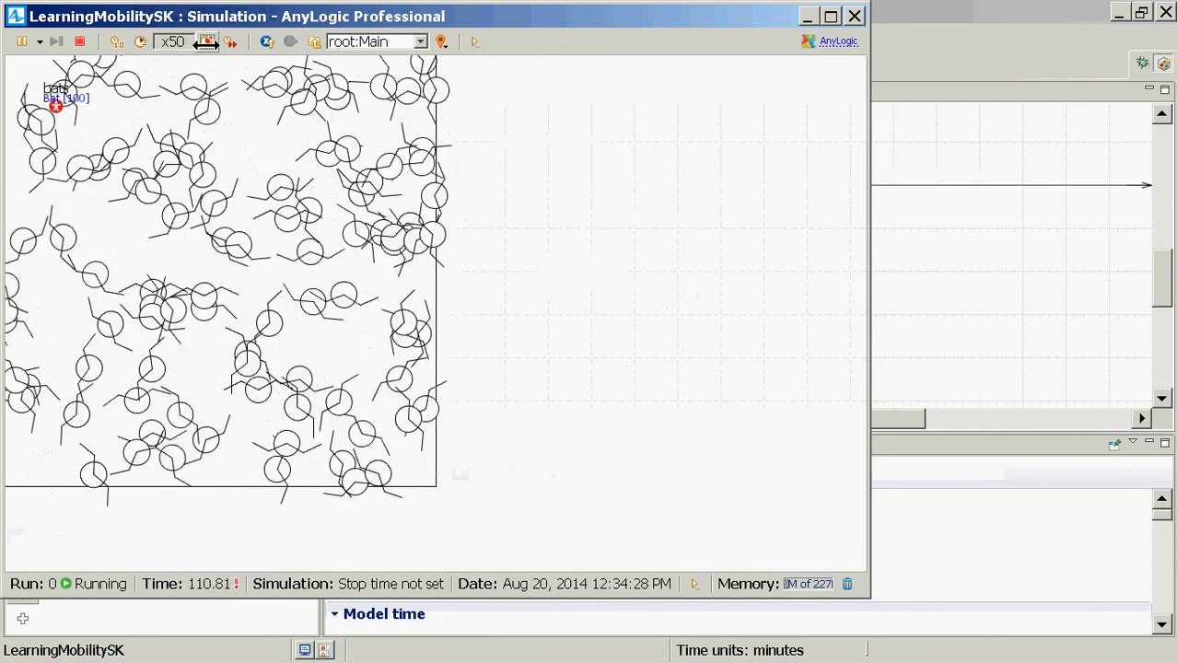
click(205, 41)
drag(555, 258, 649, 291)
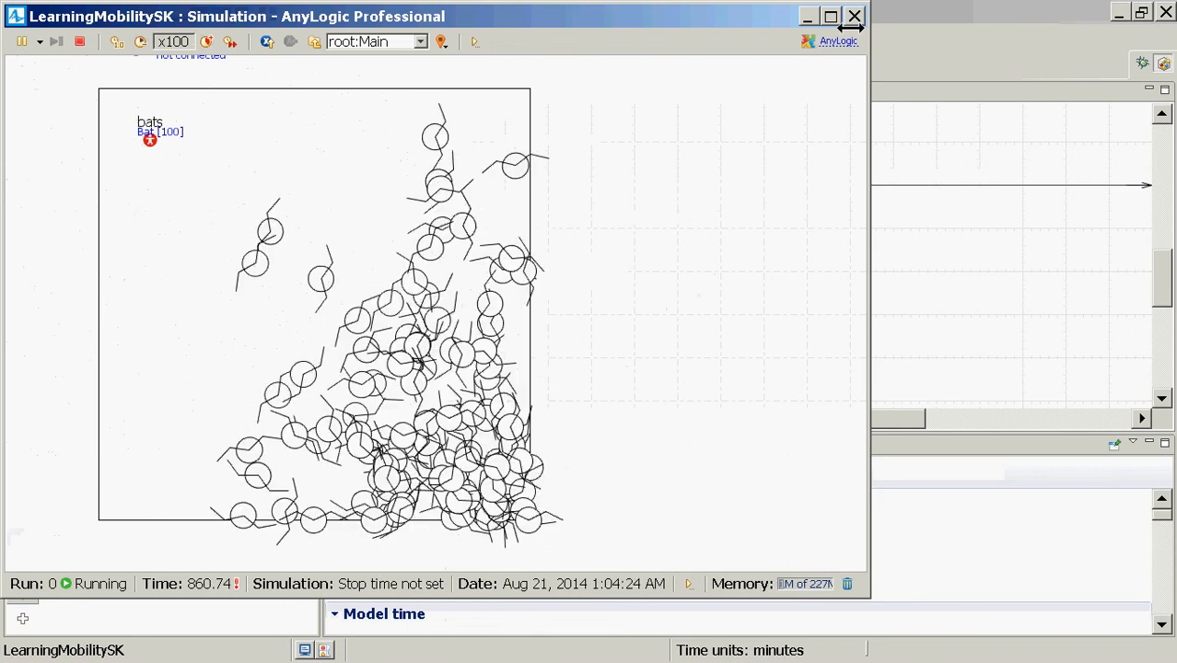
click(80, 41)
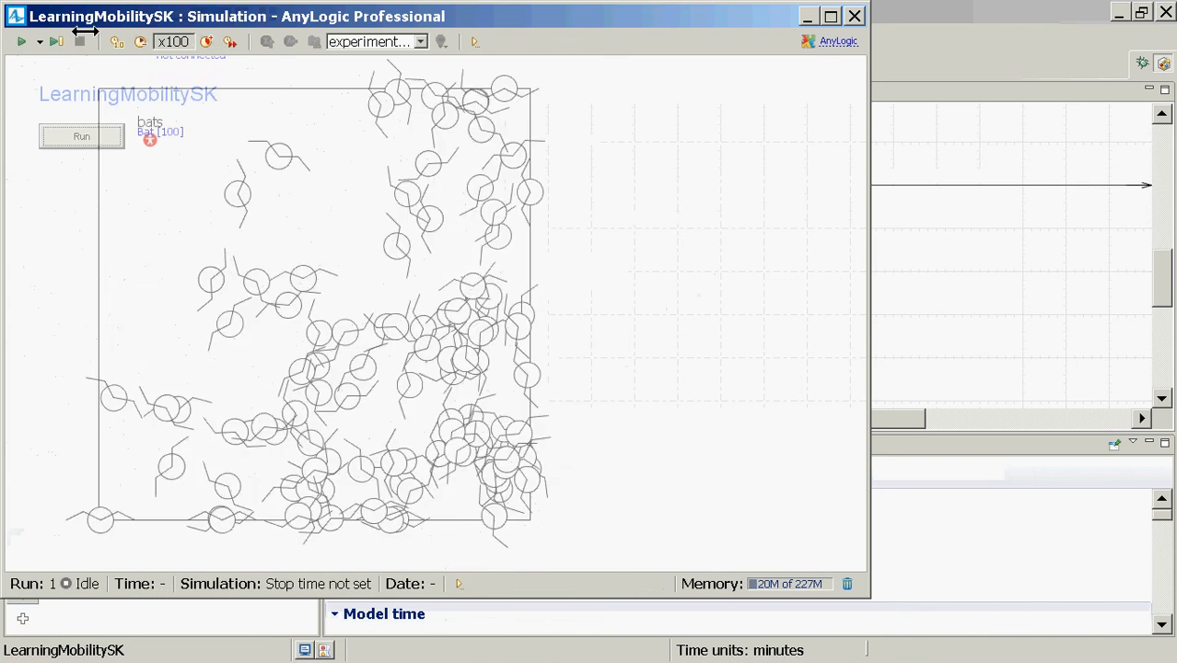
click(854, 15)
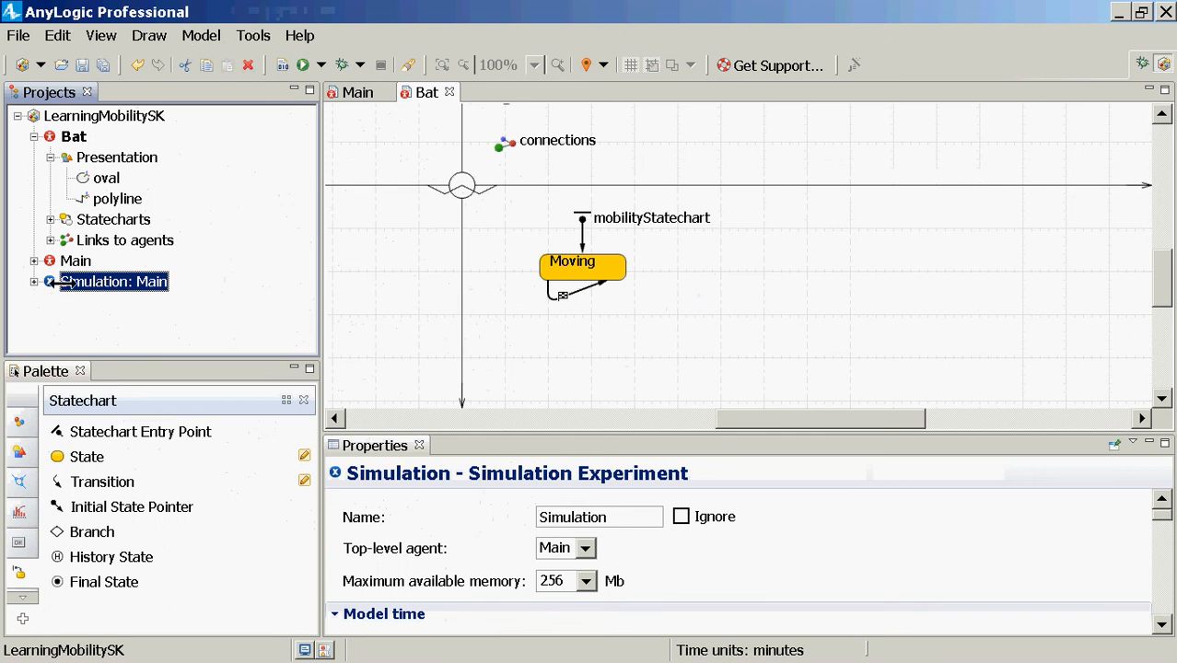
Step: Open the Main agent and place a horizontal Slider control about 230 wide just above the boundary square
double_click(74, 260)
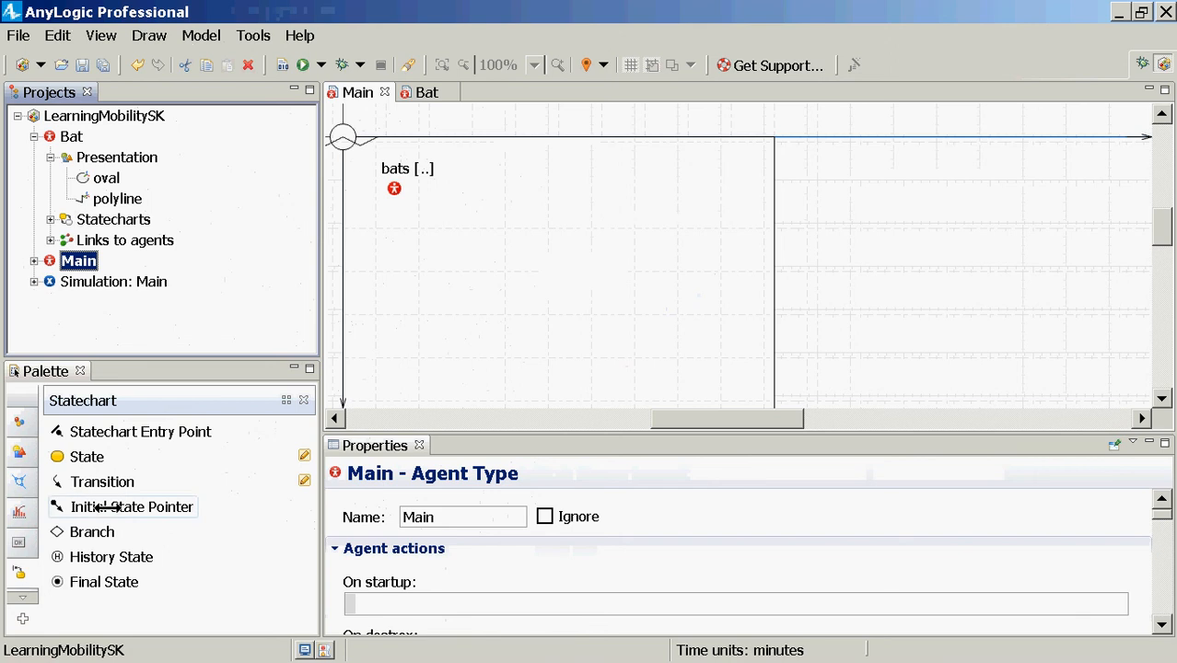
click(20, 542)
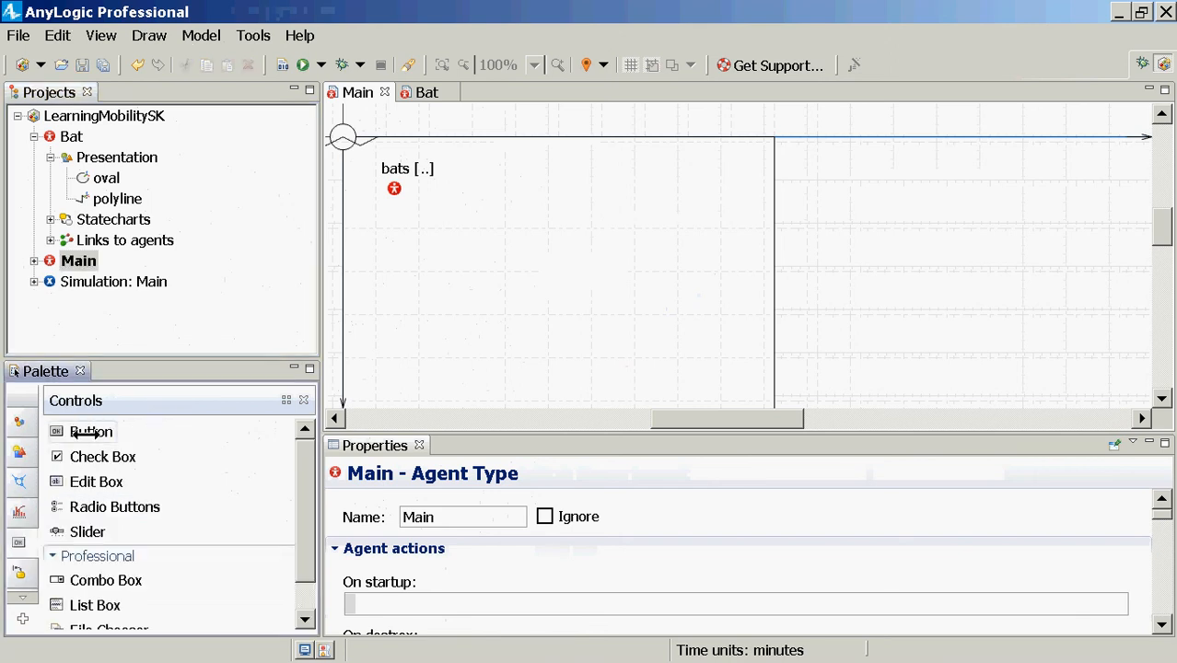
drag(87, 531, 462, 113)
drag(550, 123, 665, 118)
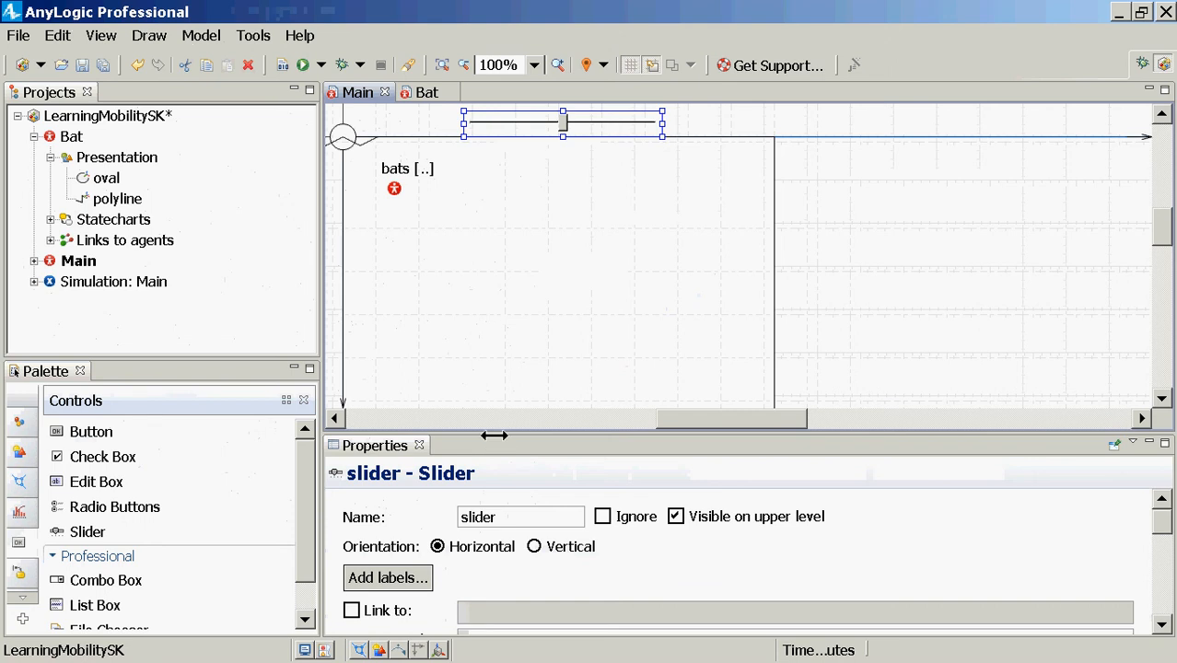
Step: Enlarge the properties area, rename the slider velocitySlider and save the model
drag(489, 428, 520, 333)
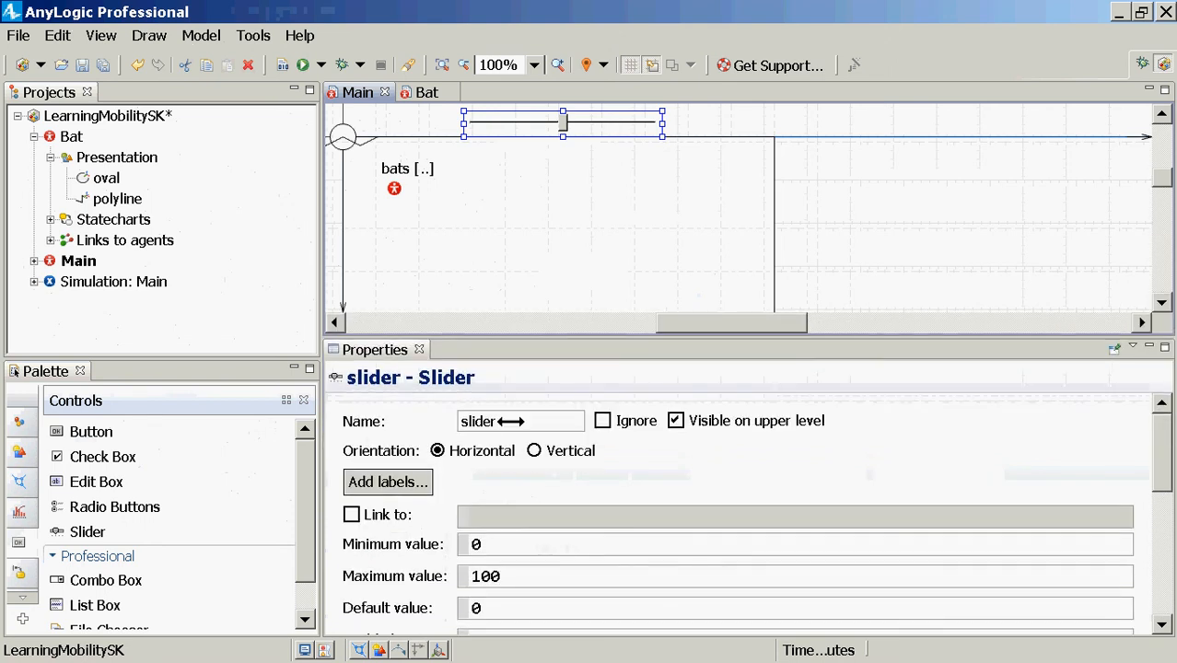
click(502, 421)
text(vel)
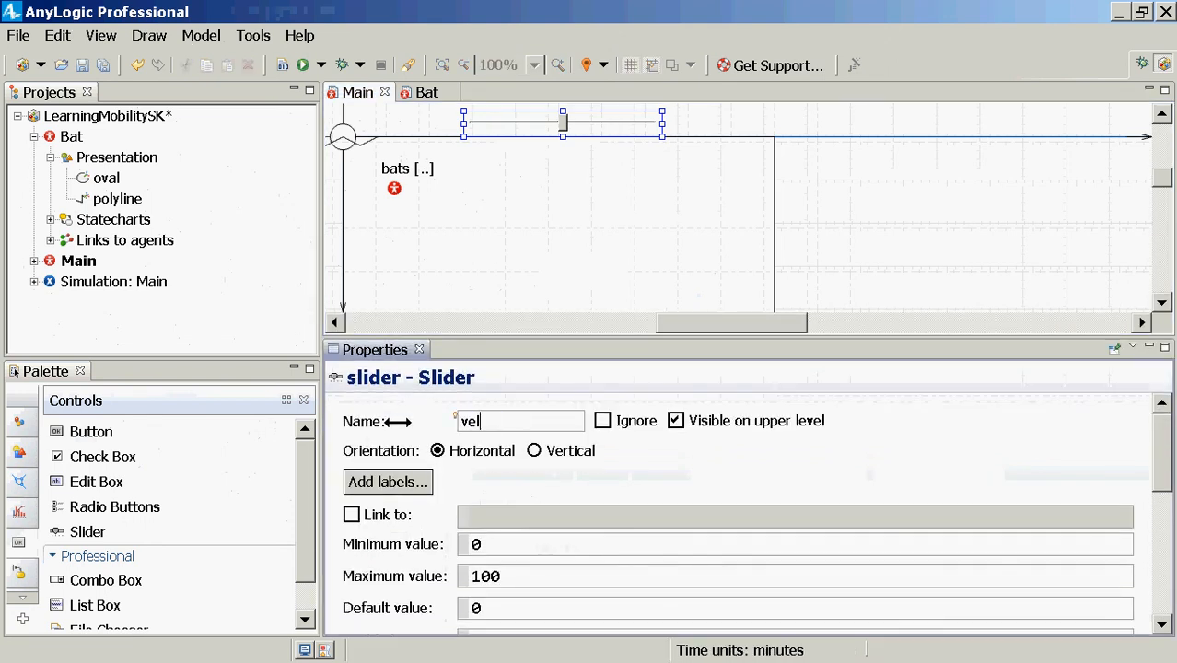
text(ocitySlider)
key(ctrl+s)
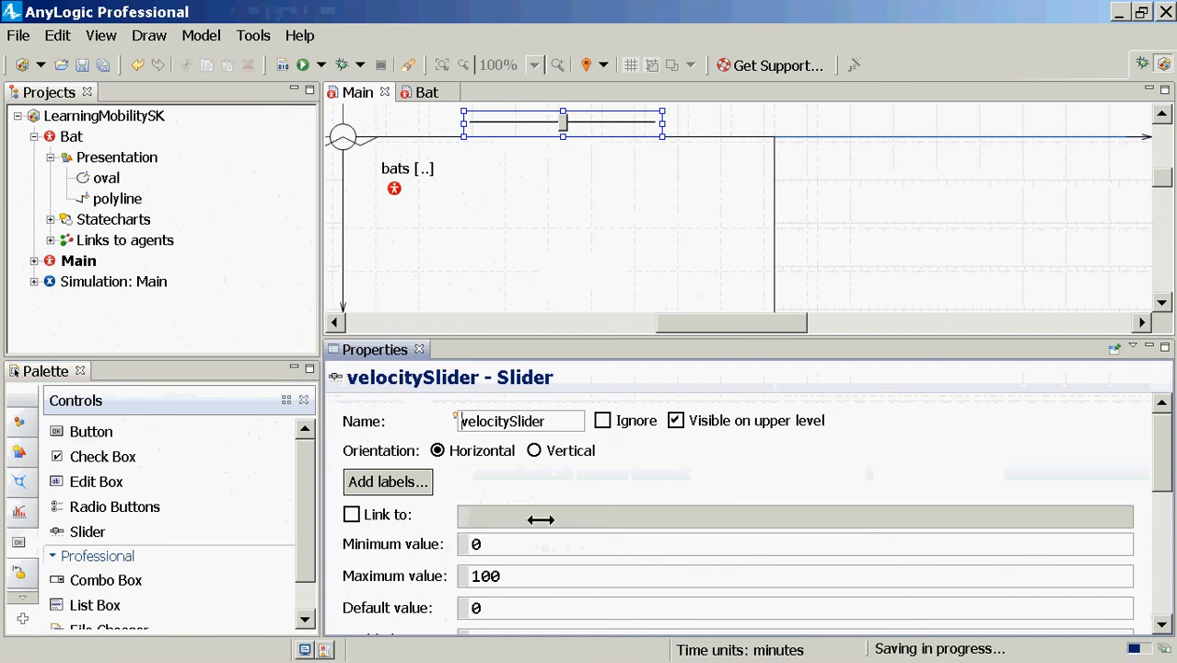
Step: Set velocitySlider's maximum value to 50 and its default value to 10
click(531, 572)
double_click(530, 571)
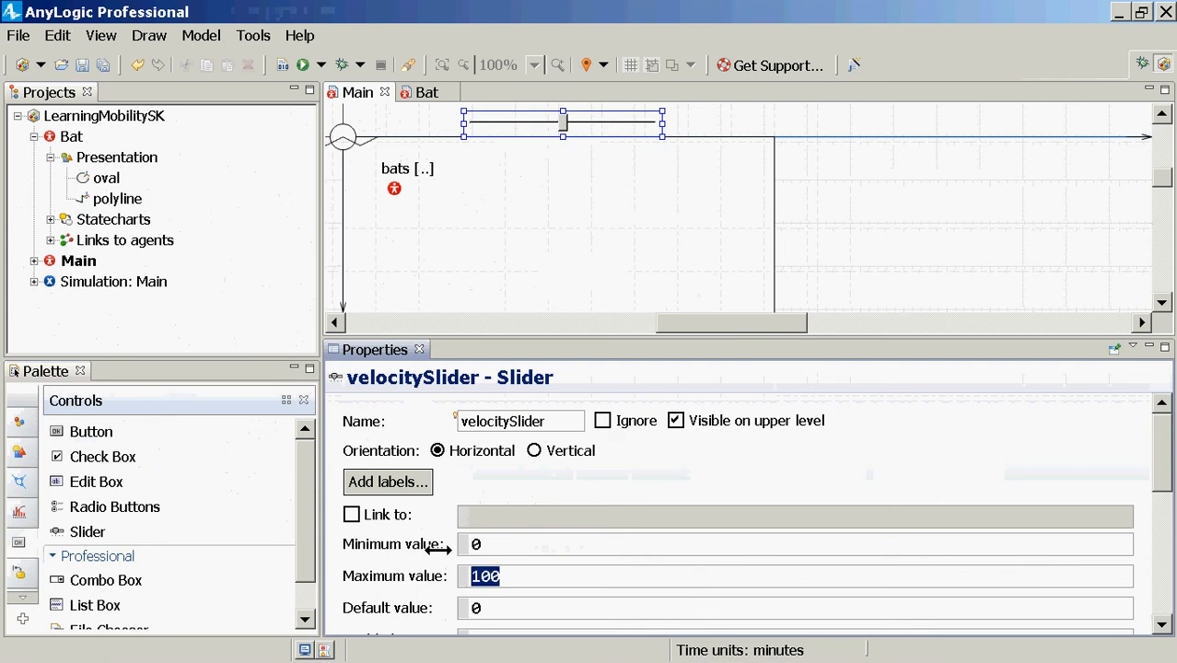
text(50)
scroll(516, 580, down, 1)
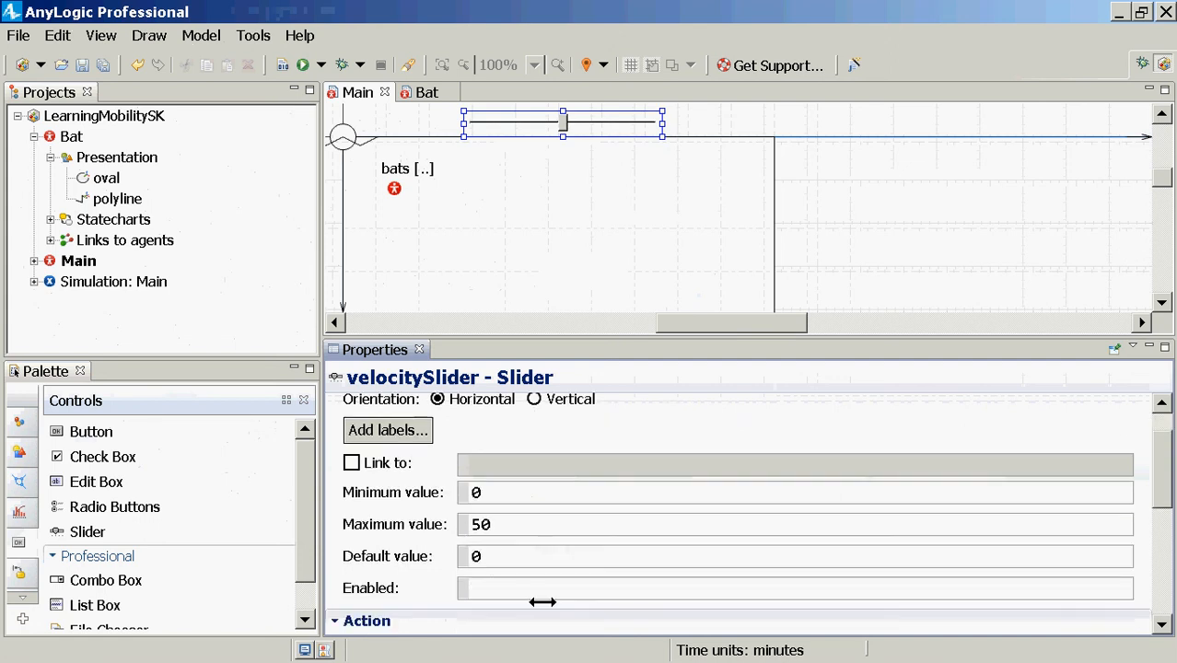
click(475, 557)
text(10)
scroll(518, 541, down, 1)
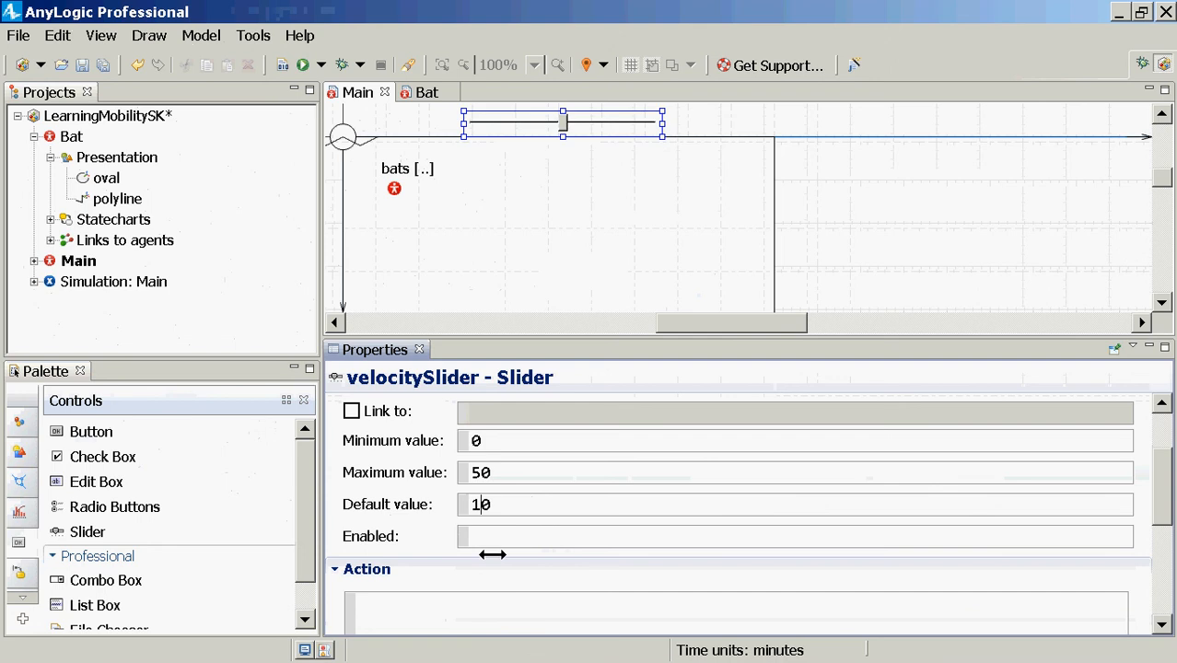
text(1)
click(402, 601)
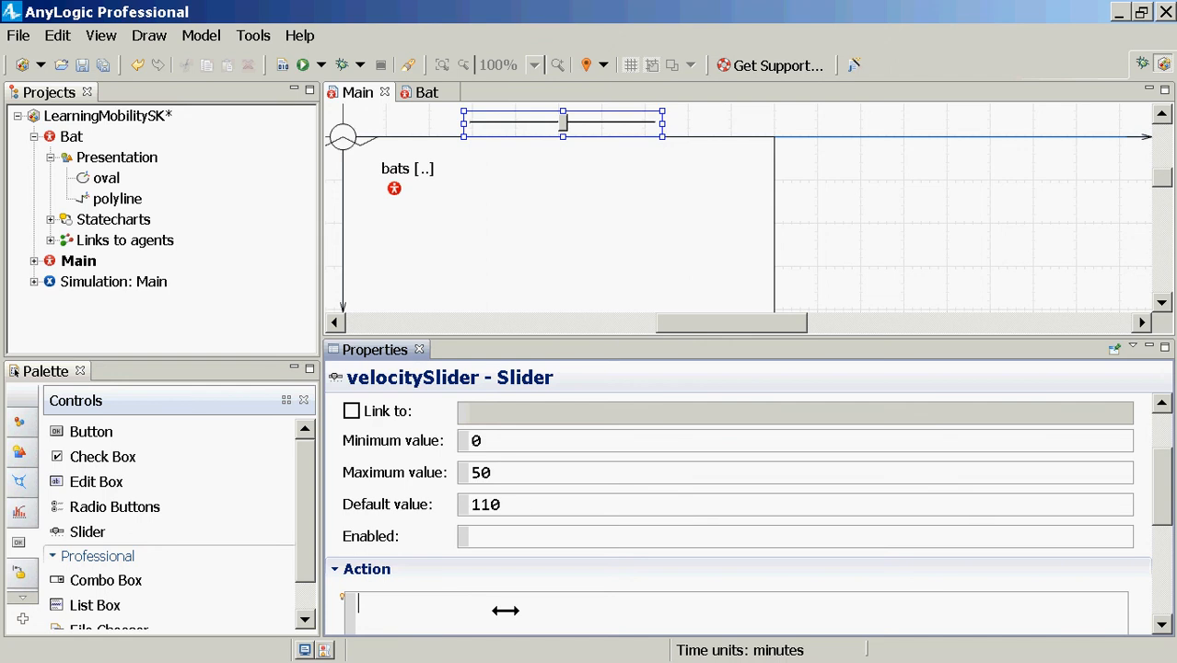
click(517, 505)
key(Right)
key(Right)
key(BackSpace)
Step: Start the slider's action code with the loop header for (Bat bat : bats) and an indented line below it
click(534, 595)
text(for (Bat bat)
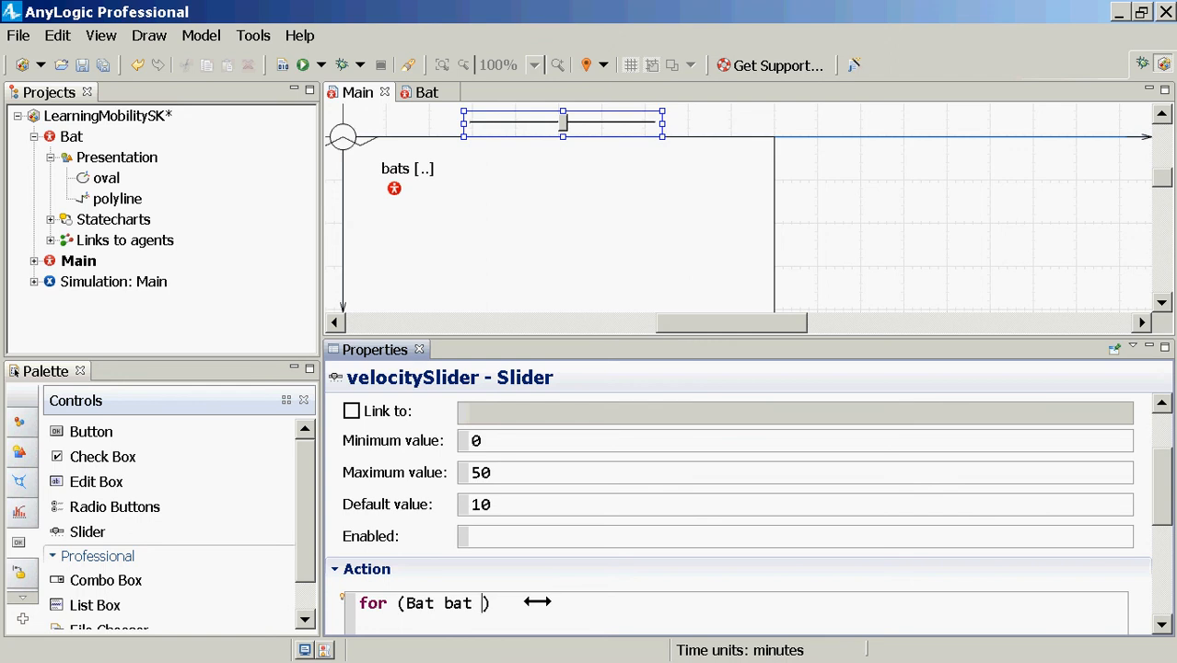
text( : popu)
key(BackSpace)
key(BackSpace)
key(BackSpace)
key(BackSpace)
text(bats)
key(Return)
key(Tab)
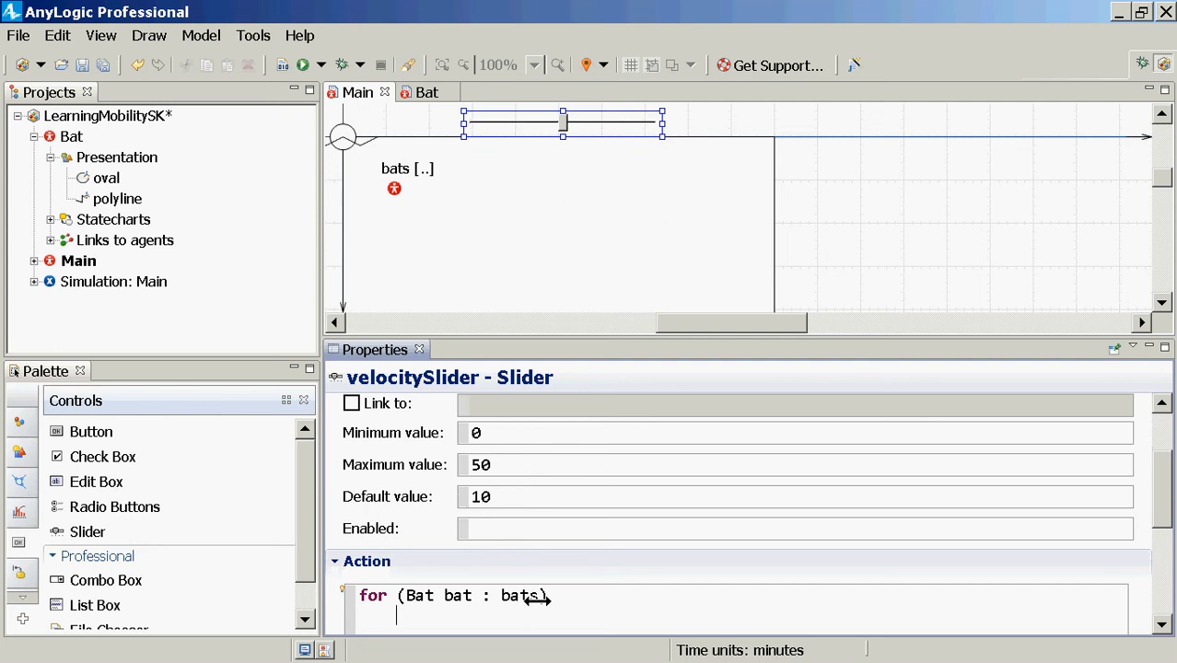
Step: Complete the loop body with bat.setVelocity(velocitySlider.getValue()); in the slider's action
text(bat.setVel)
key(ctrl+space)
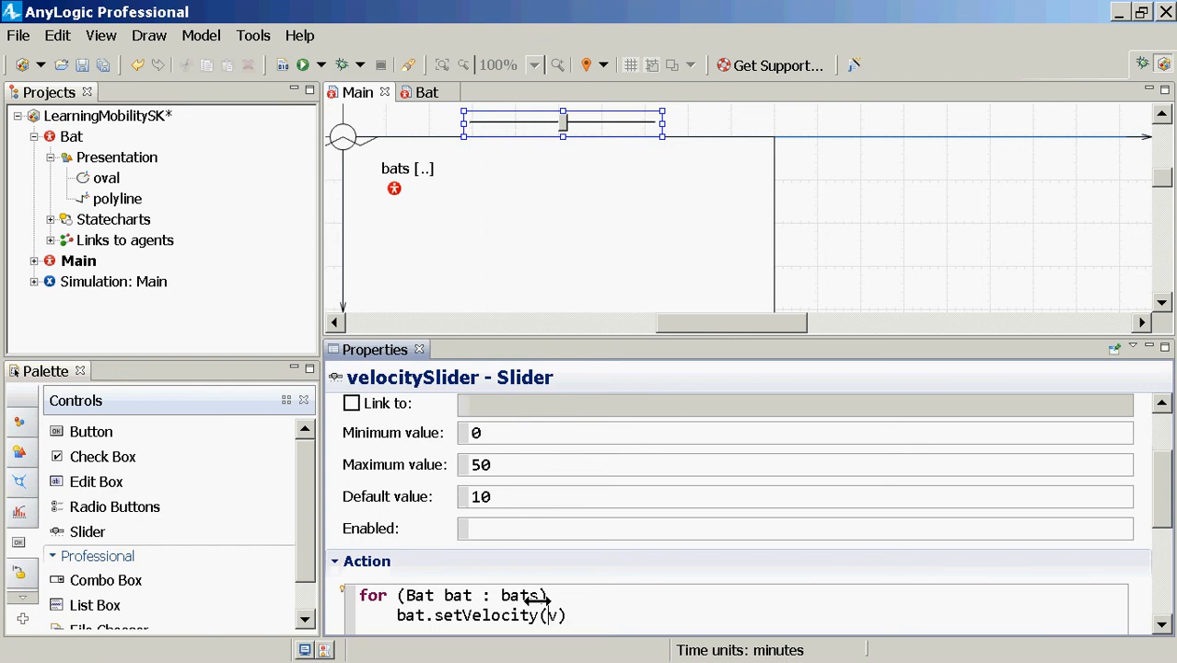
key(shift+Right)
text(veloc)
key(ctrl+space)
key(Return)
text(.)
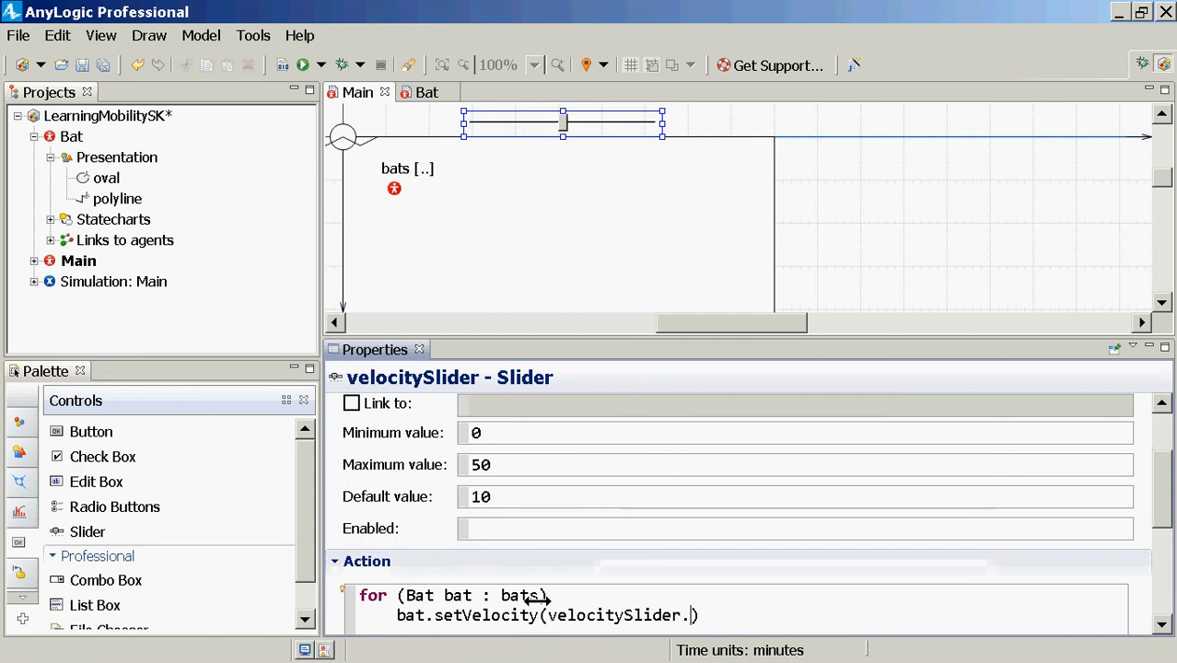
scroll(537, 598, down, 3)
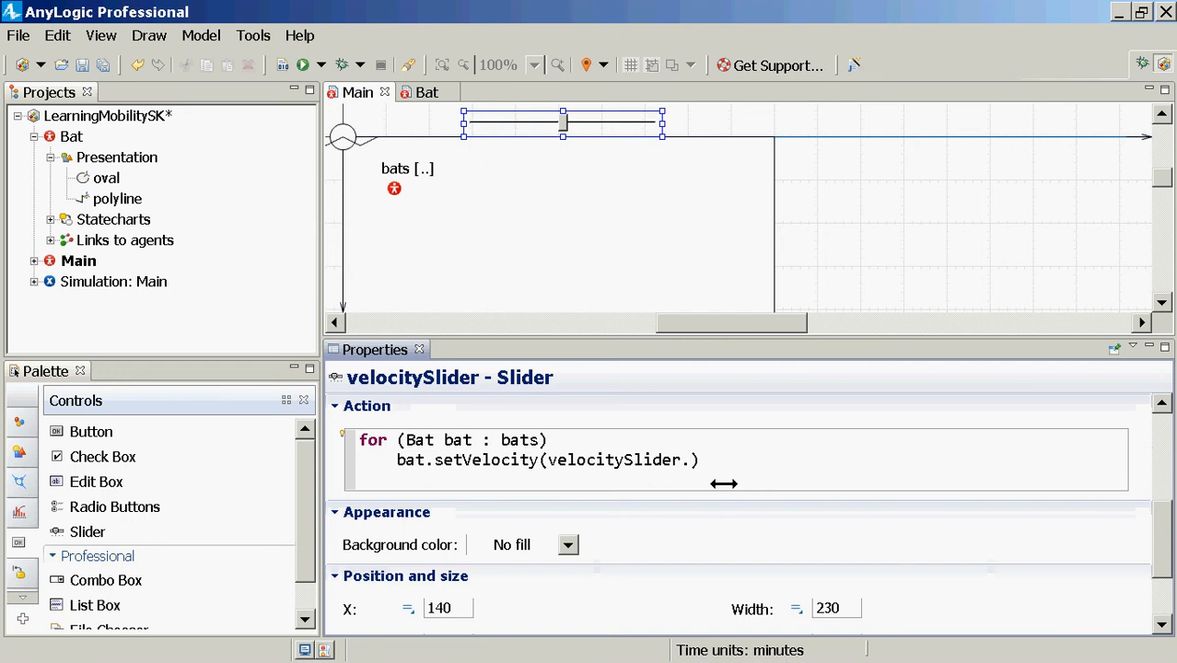
key(ctrl+space)
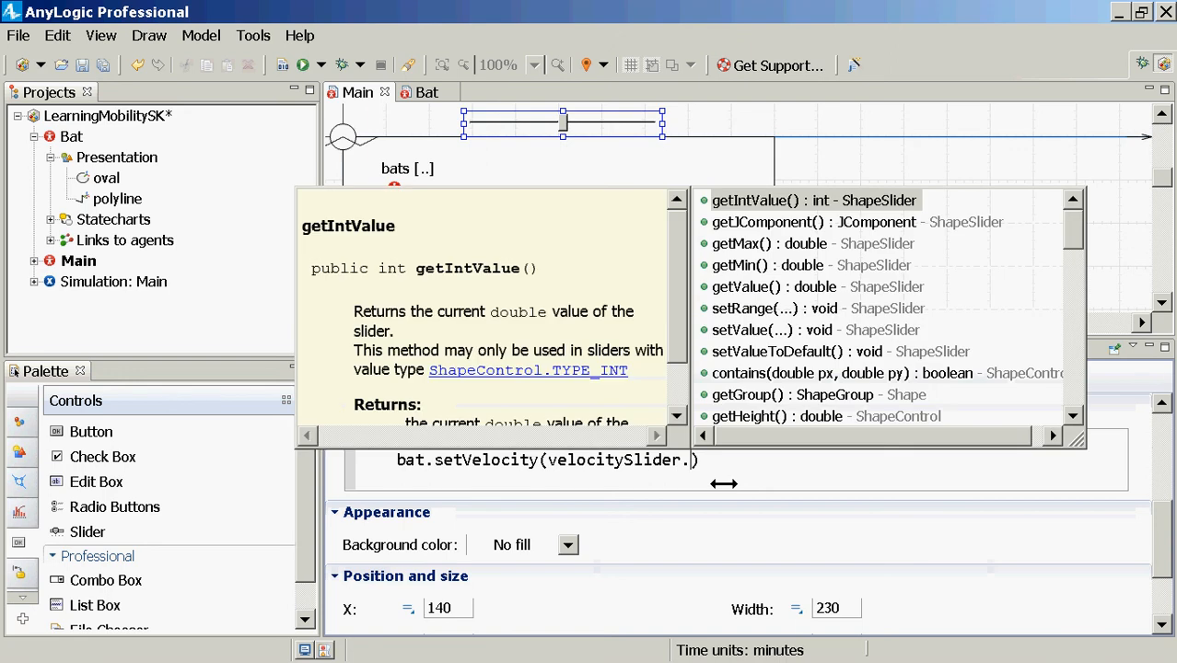
text(g)
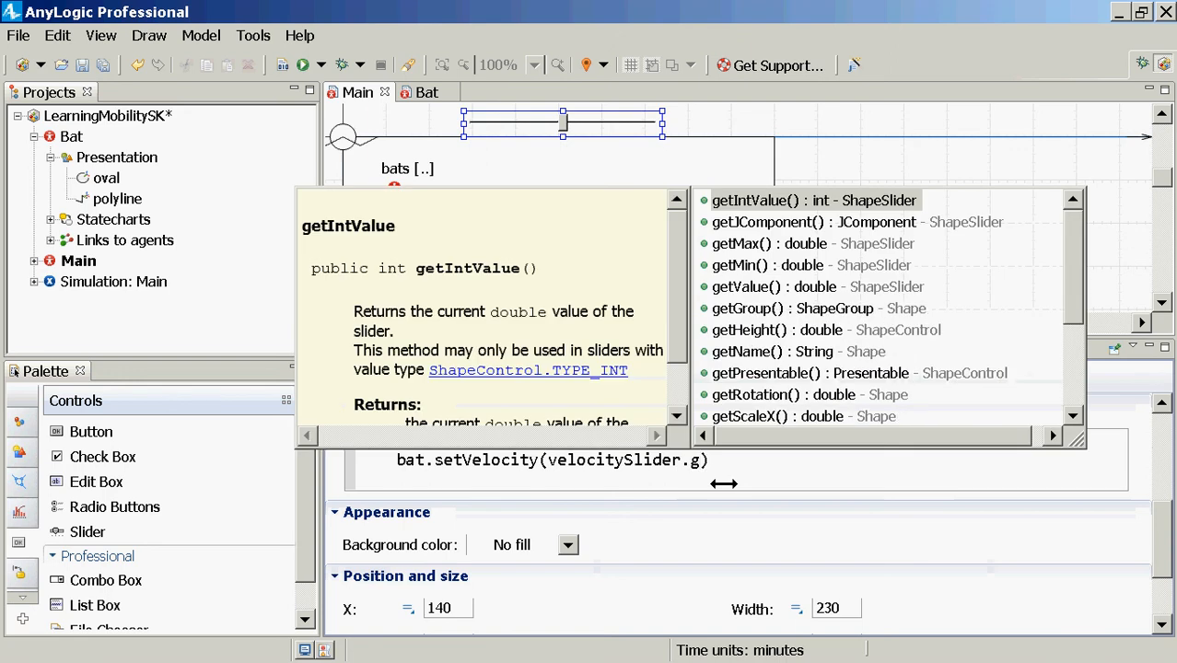
text(etV)
key(Return)
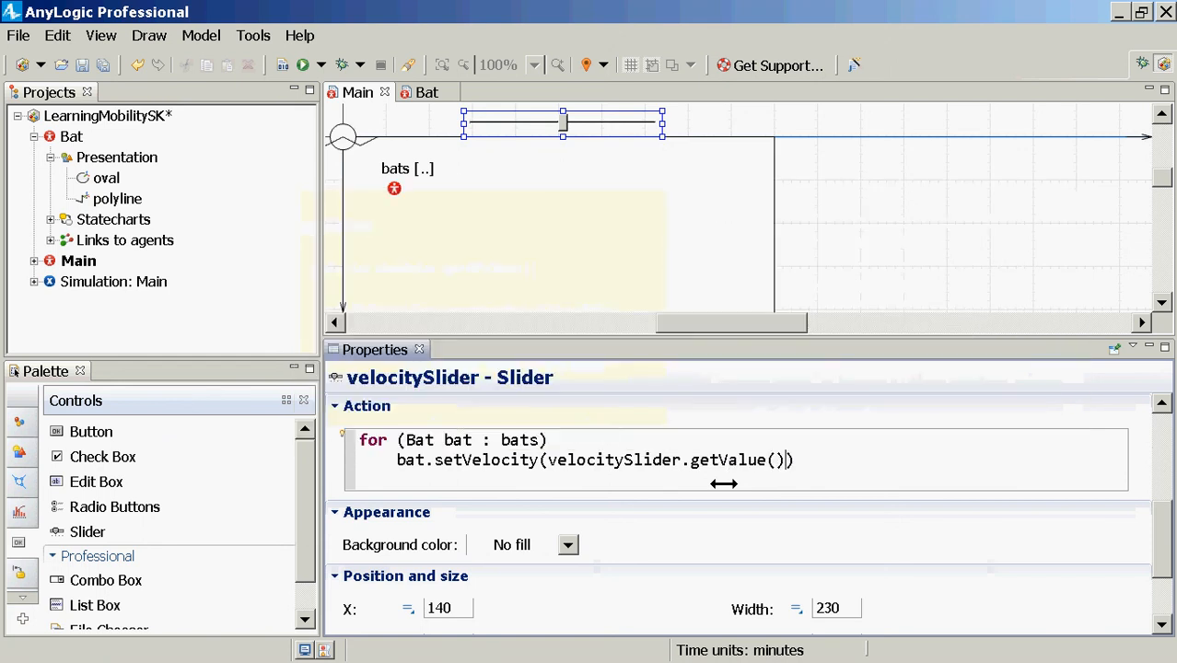
text();)
Step: Copy the slider's complete action code and paste it into Notepad in place of the moveTo code
key(ctrl+a)
key(ctrl+c)
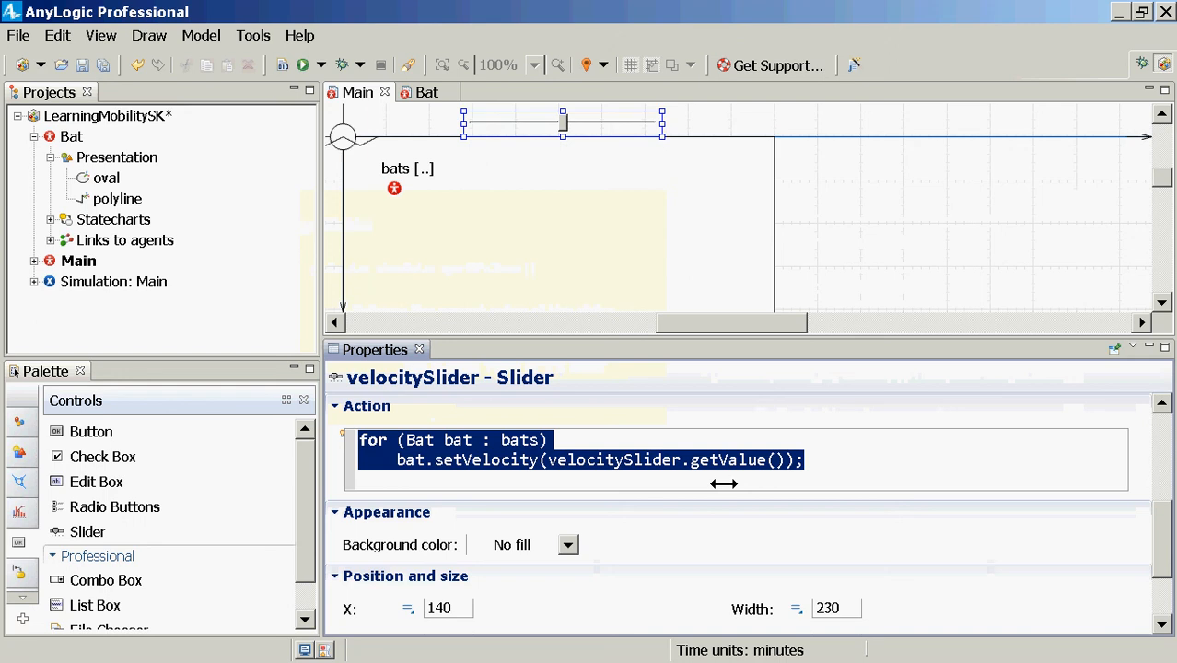
key(alt+Tab)
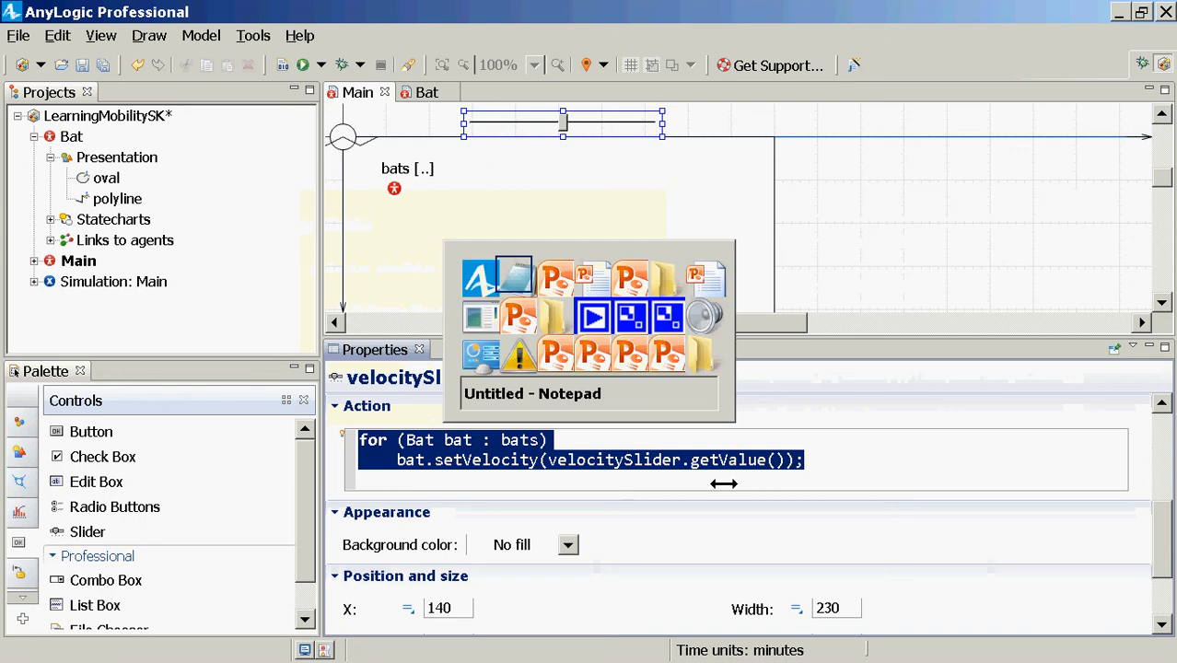
key(ctrl+a)
key(ctrl+v)
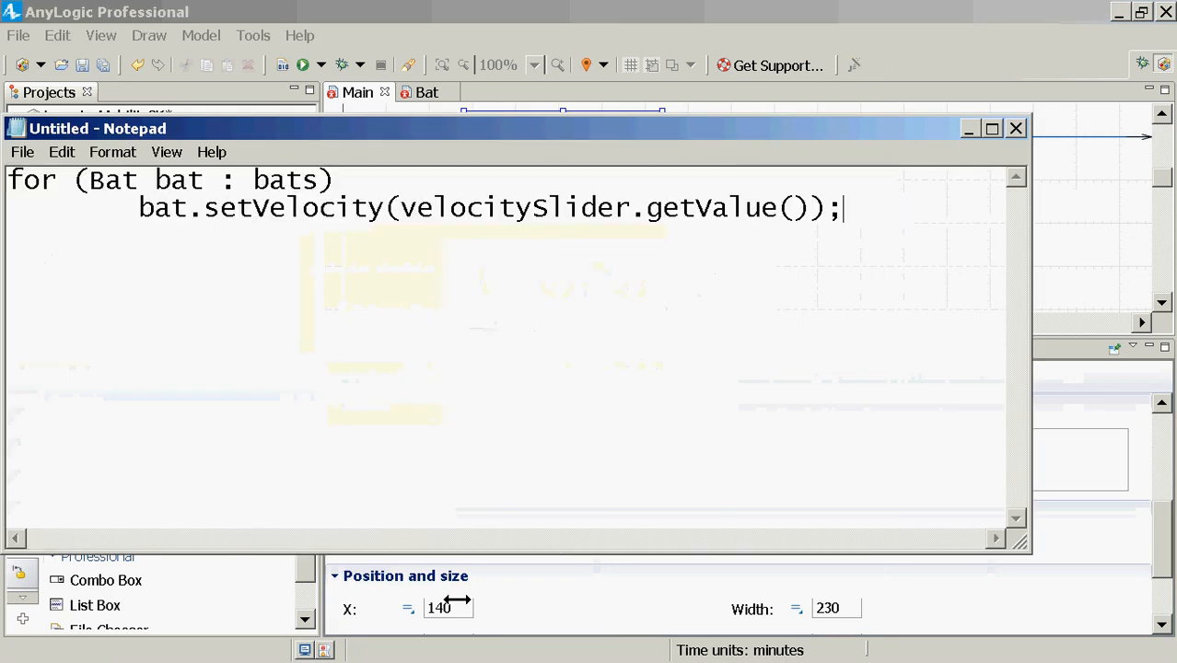
key(alt+Tab)
key(alt+Tab)
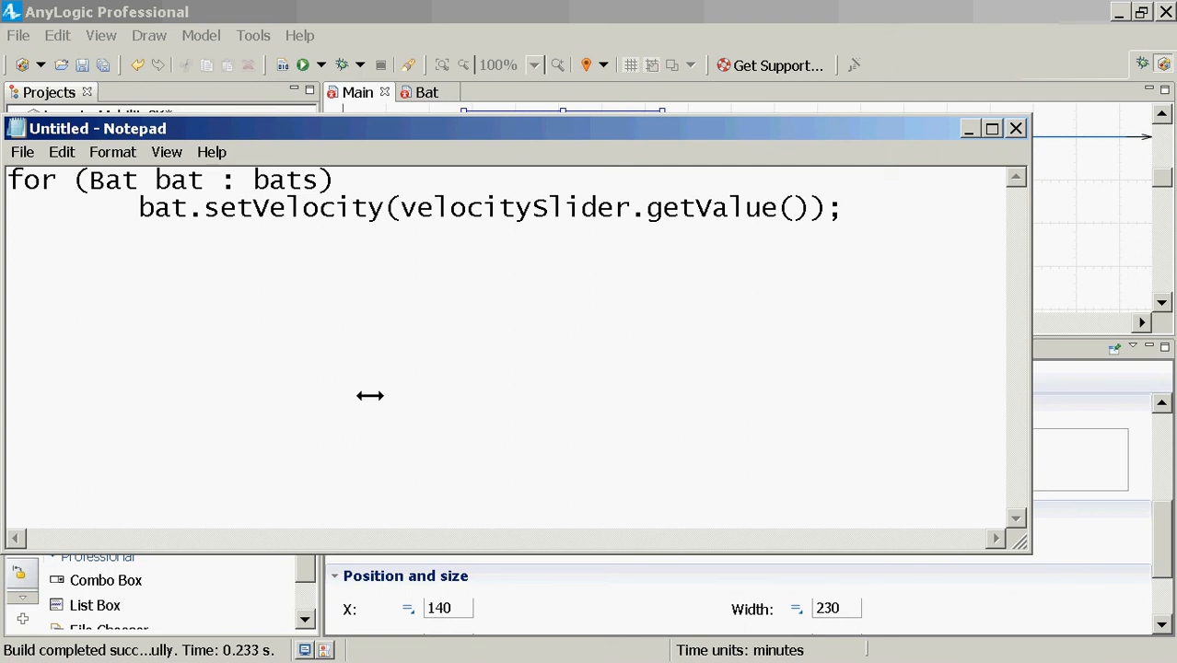
key(alt+Tab)
key(alt+Tab)
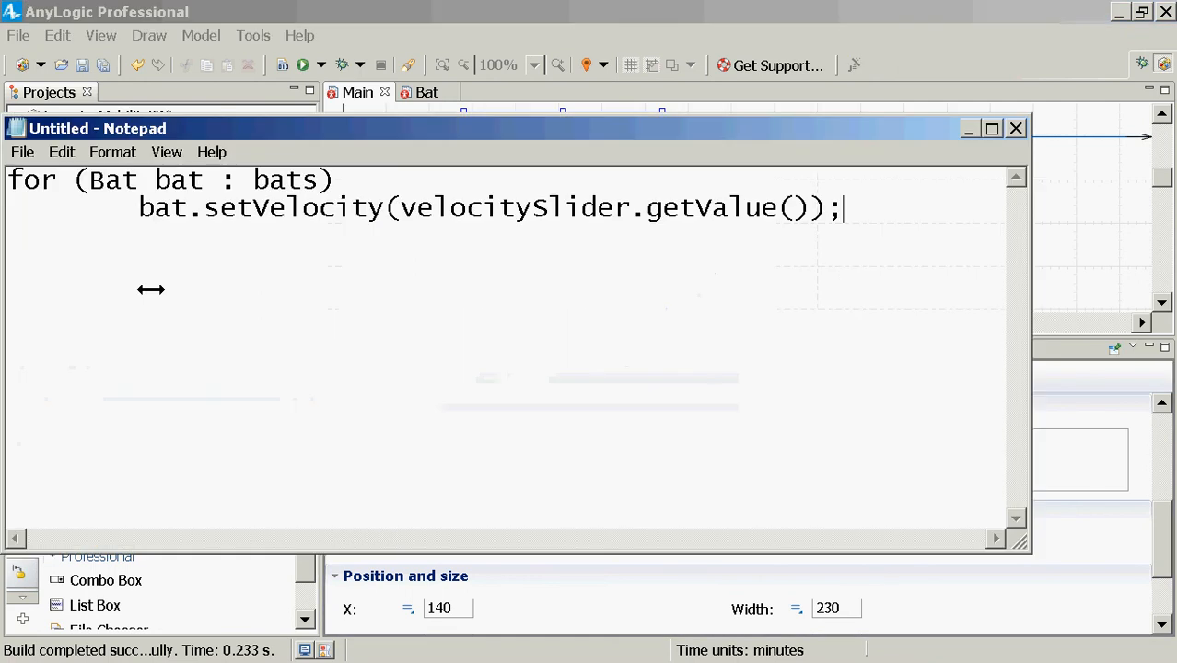
Step: Switch back to AnyLogic, re-enter velocitySlider in the setVelocity argument using code completion, and save the model
double_click(521, 204)
double_click(521, 204)
key(alt+Tab)
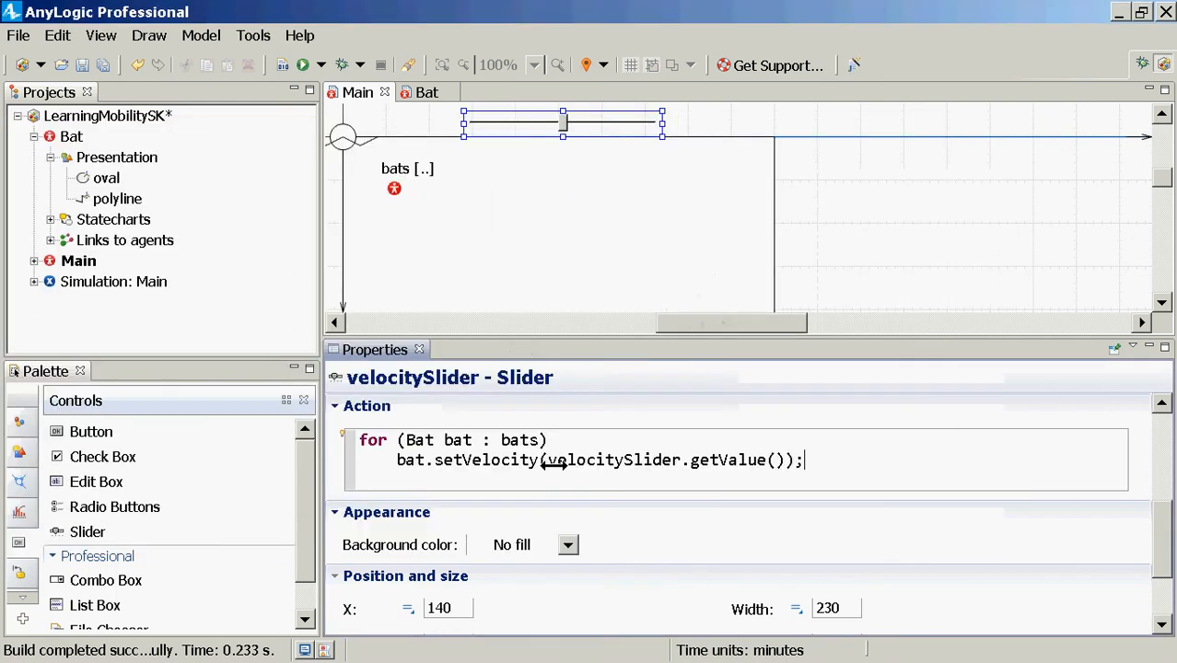
double_click(570, 456)
key(BackSpace)
key(BackSpace)
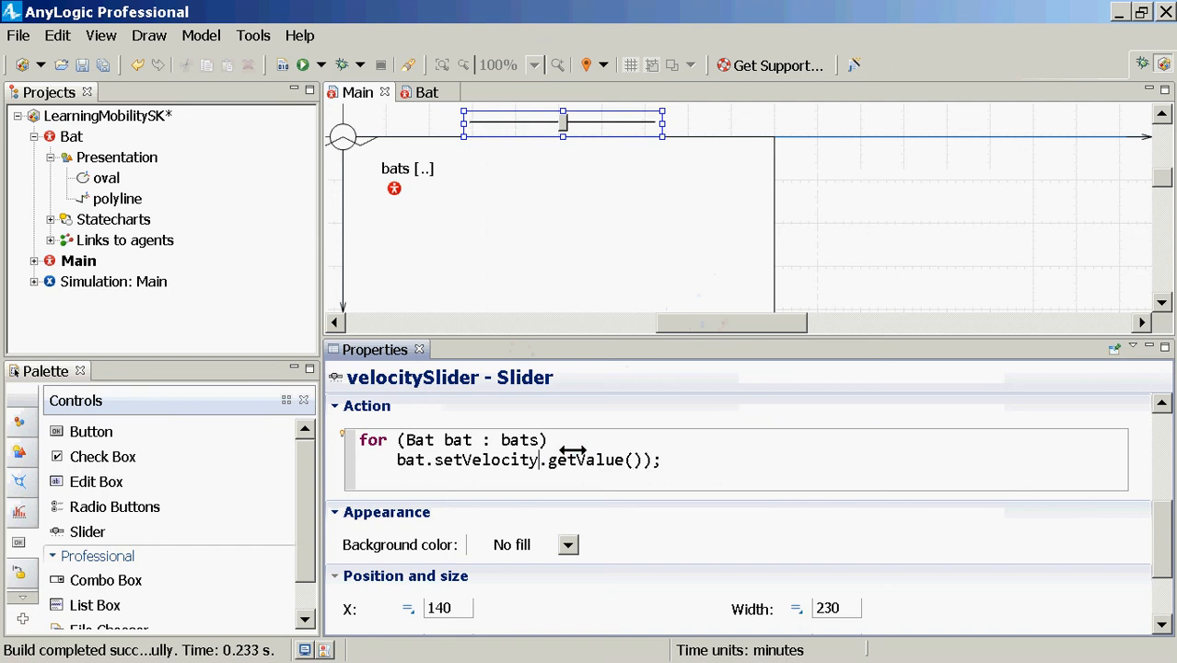
text((vel)
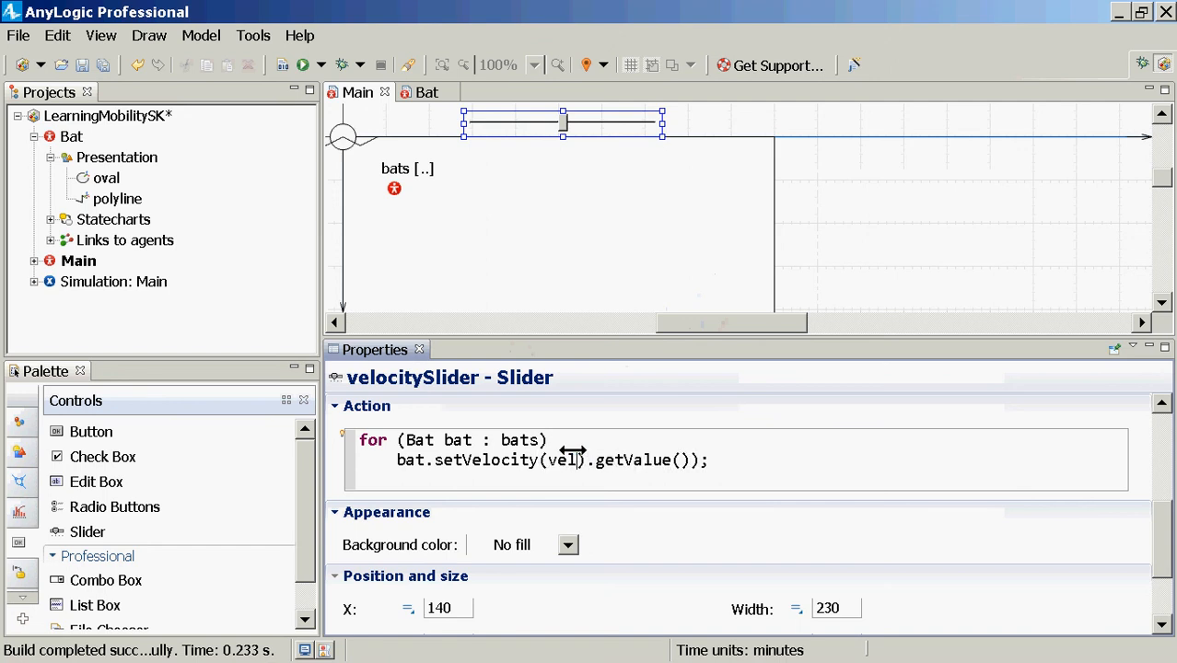
key(Delete)
text(oc)
key(ctrl+space)
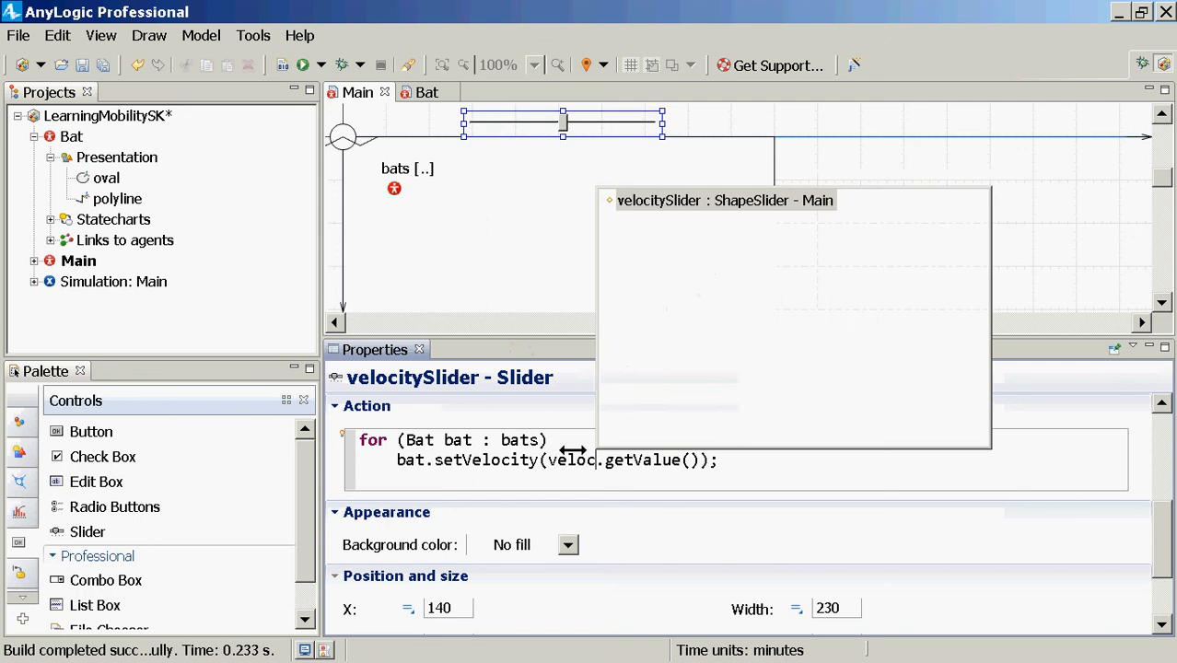
key(Return)
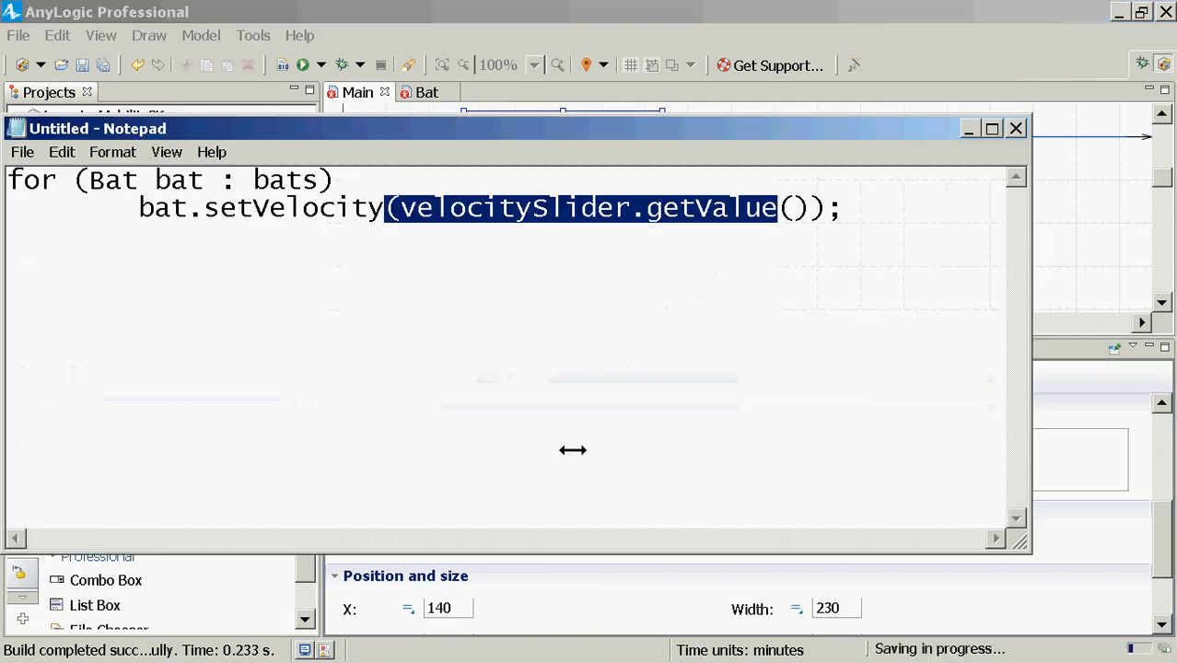
Step: Return from Notepad to AnyLogic, run the Simulation experiment, try changing the bats' velocity with the slider, and stop the run
click(335, 209)
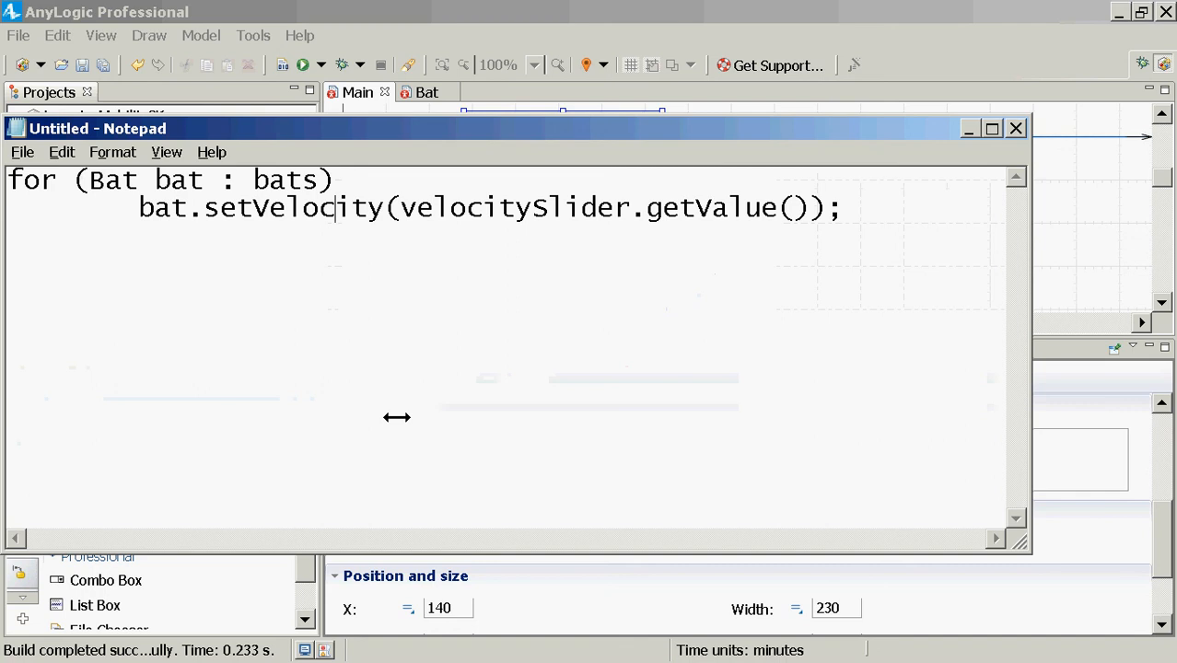
key(alt+Tab)
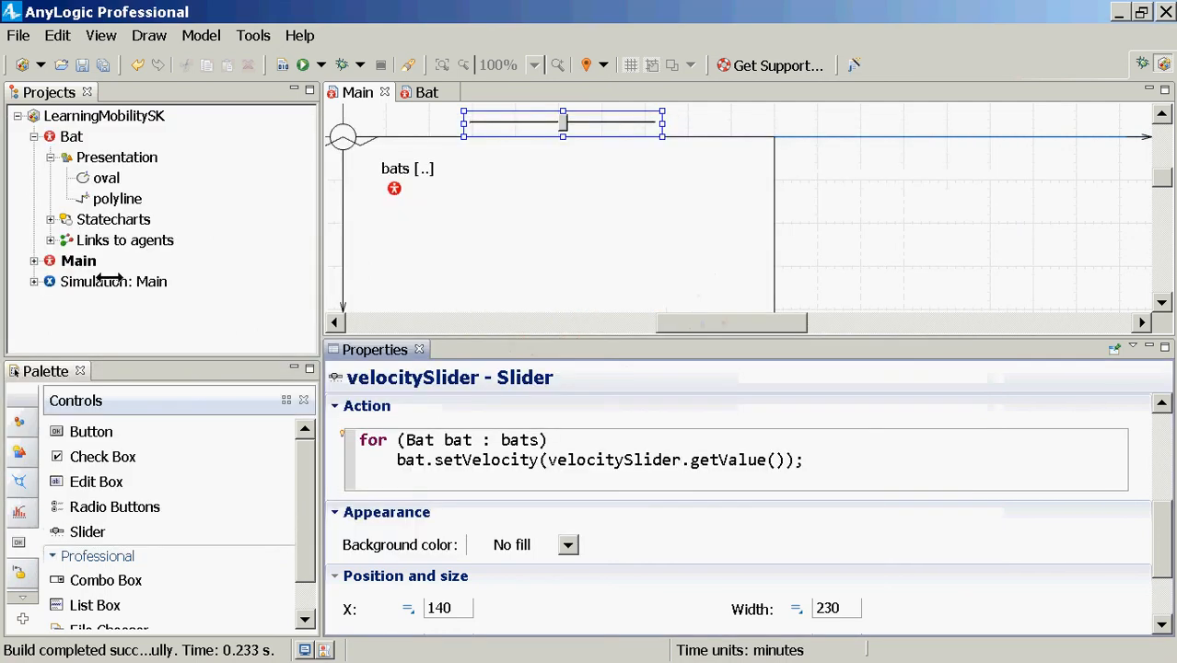
right_click(109, 280)
click(147, 529)
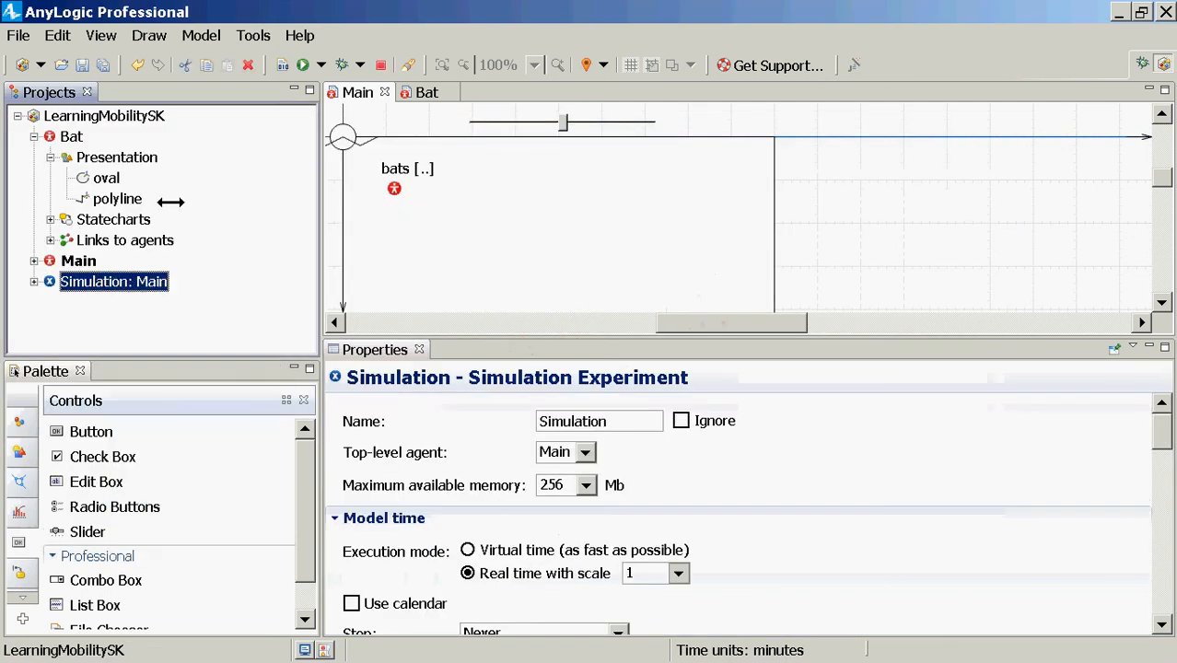
click(92, 137)
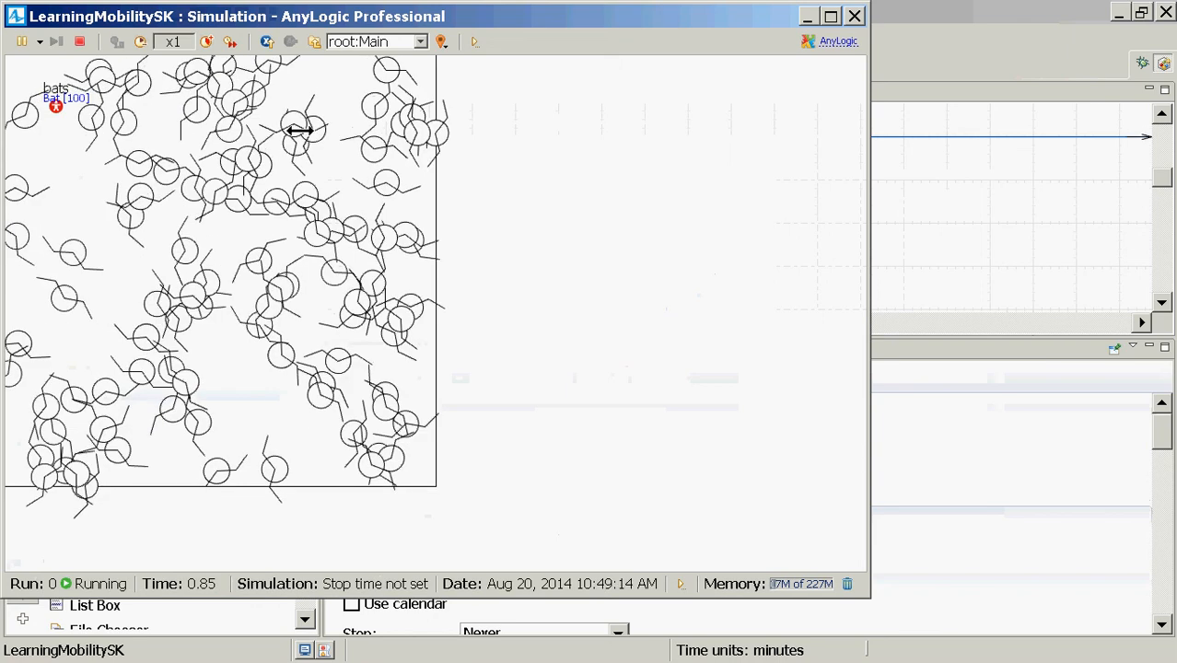
drag(189, 154, 241, 155)
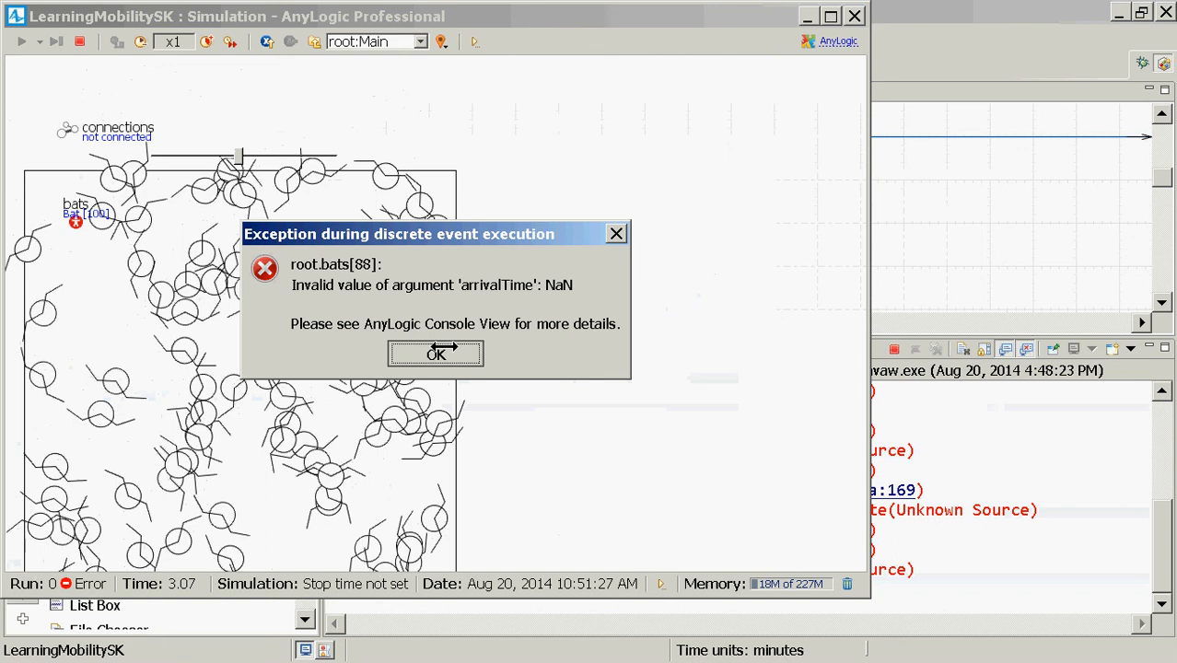
click(435, 353)
mouse_move(236, 158)
mouse_down()
mouse_move(179, 155)
mouse_move(215, 161)
mouse_up()
click(79, 41)
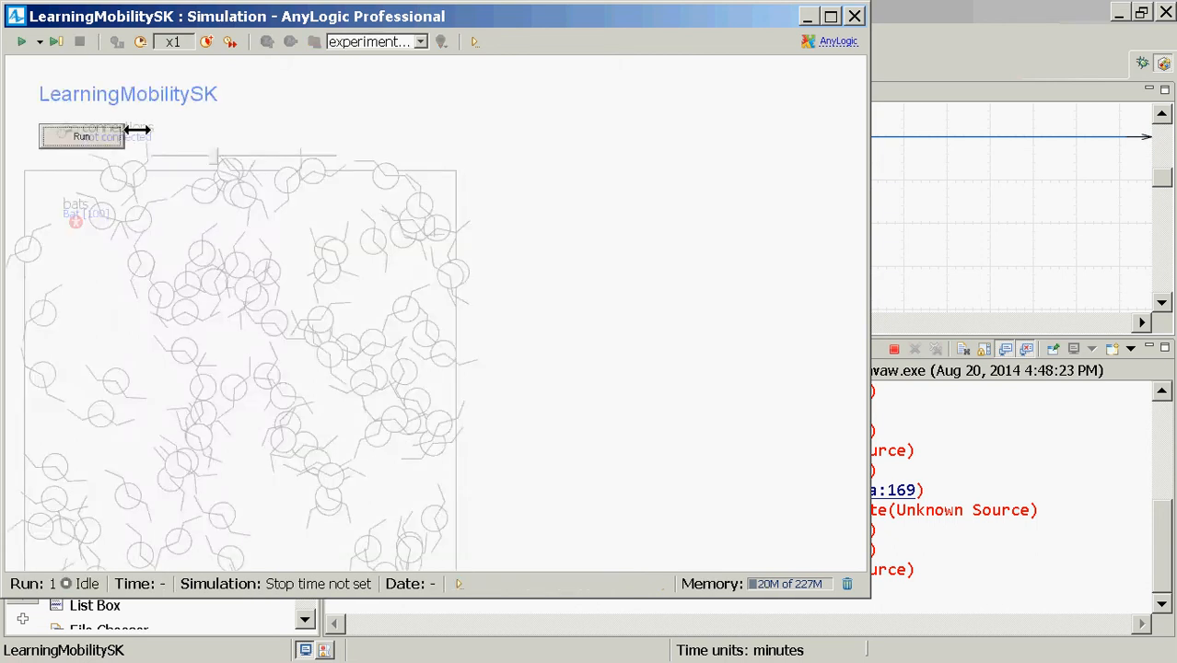
Step: Rerun the model from its start page, test raising the velocity slider, and close the simulation window
click(72, 140)
drag(312, 129, 323, 221)
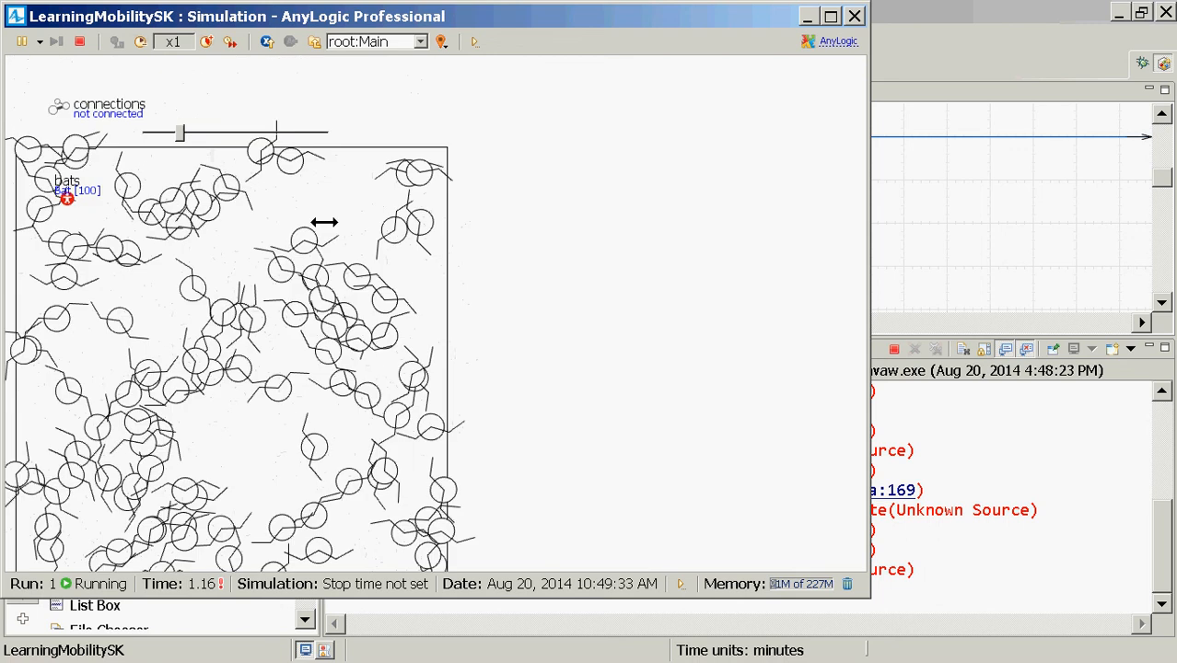
click(185, 127)
drag(185, 127, 202, 132)
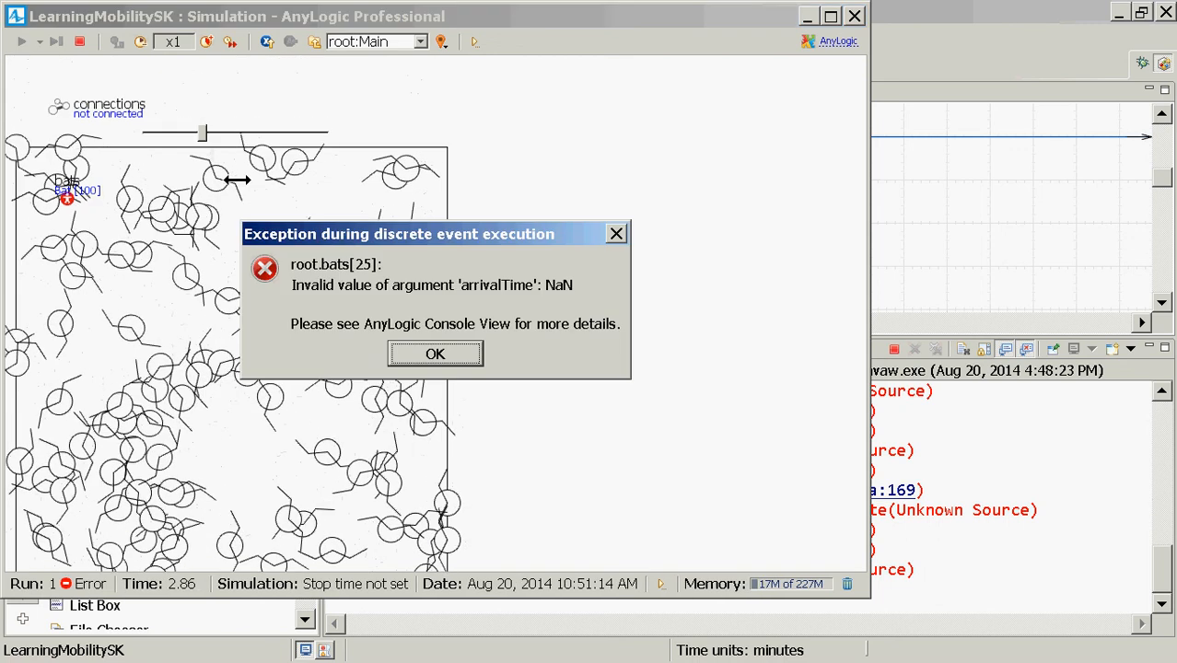
click(446, 347)
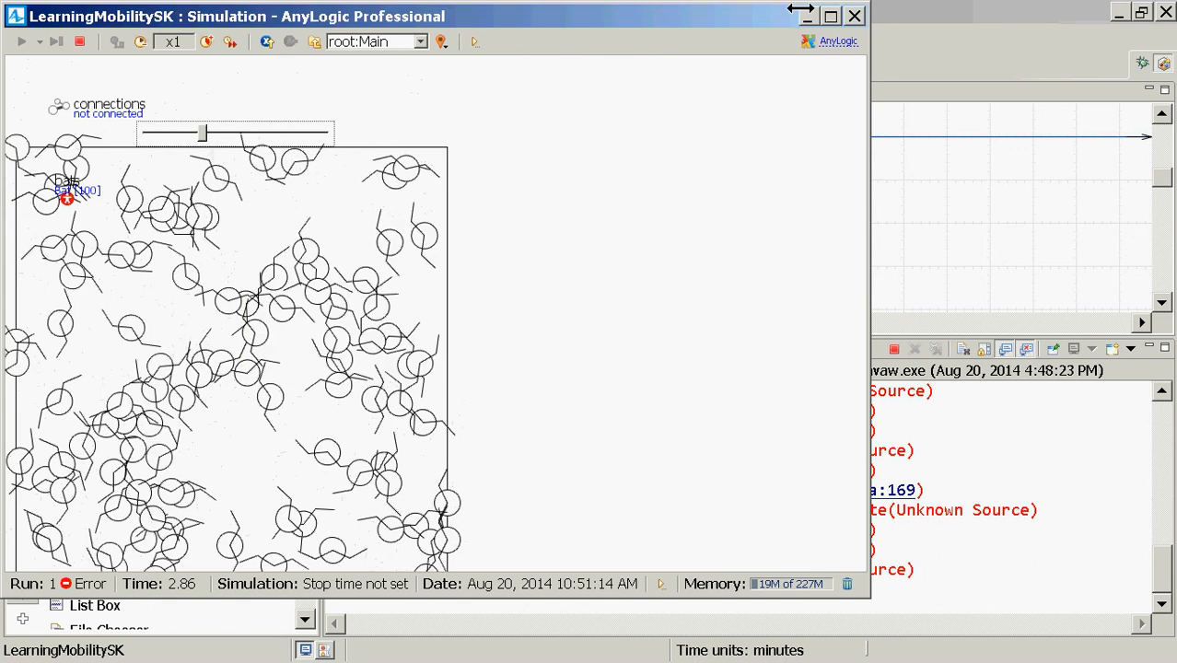
click(854, 15)
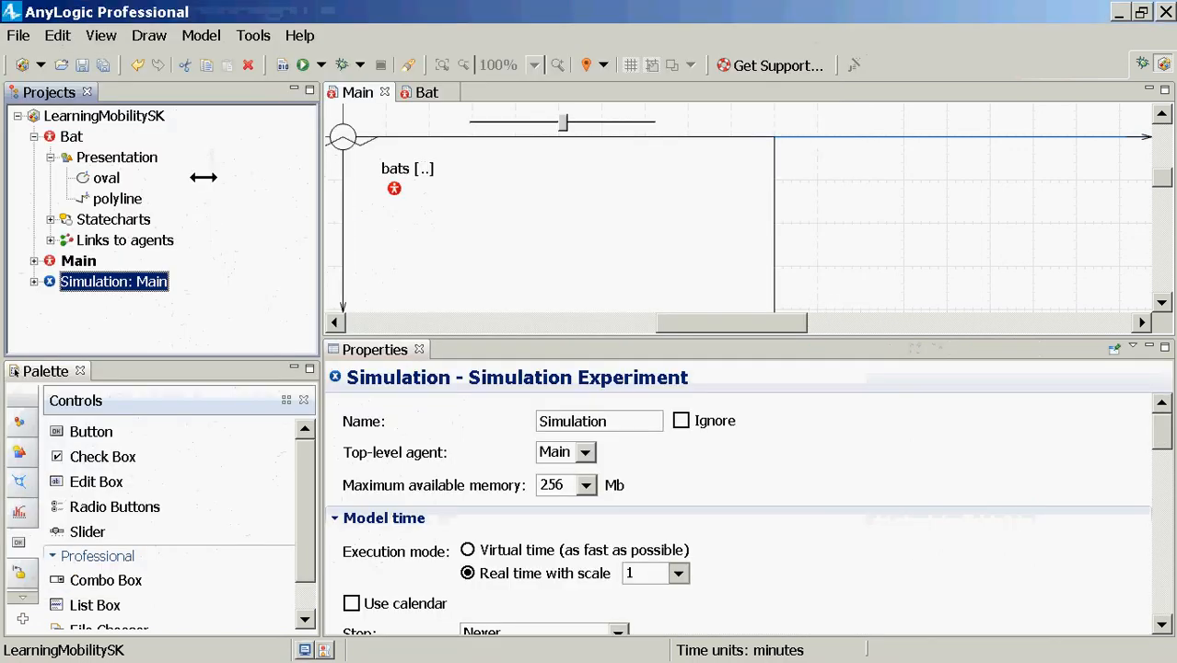
Step: Launch the Simulation experiment afresh, test lowering the velocity slider, and close the simulation window
right_click(100, 278)
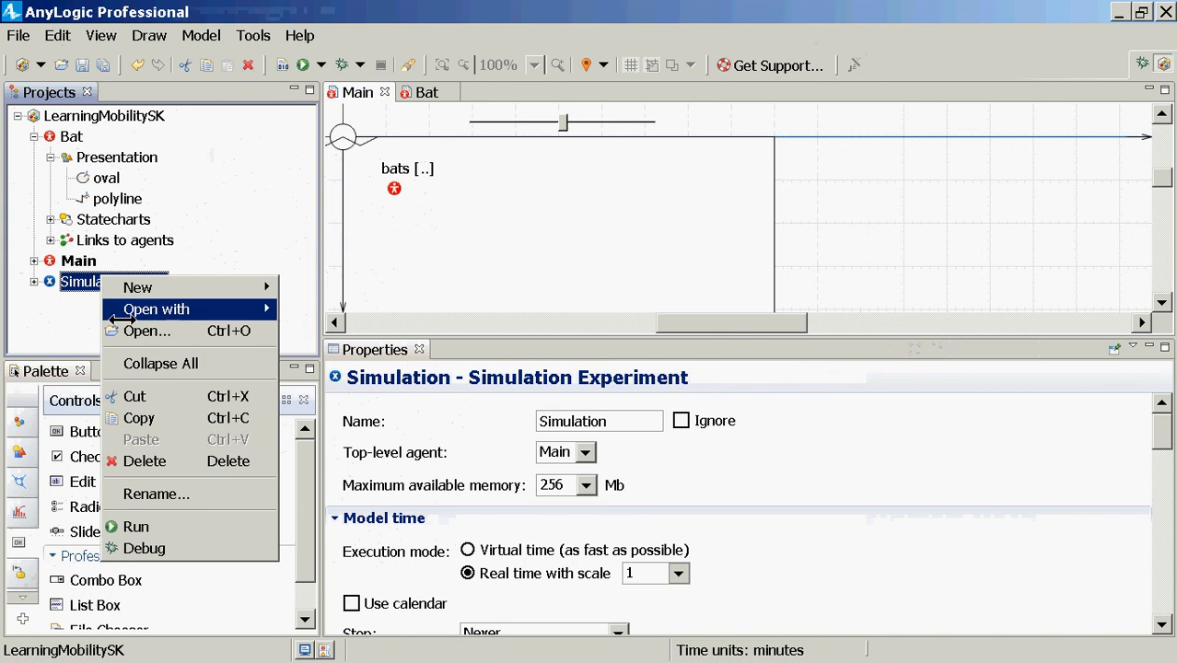
click(134, 528)
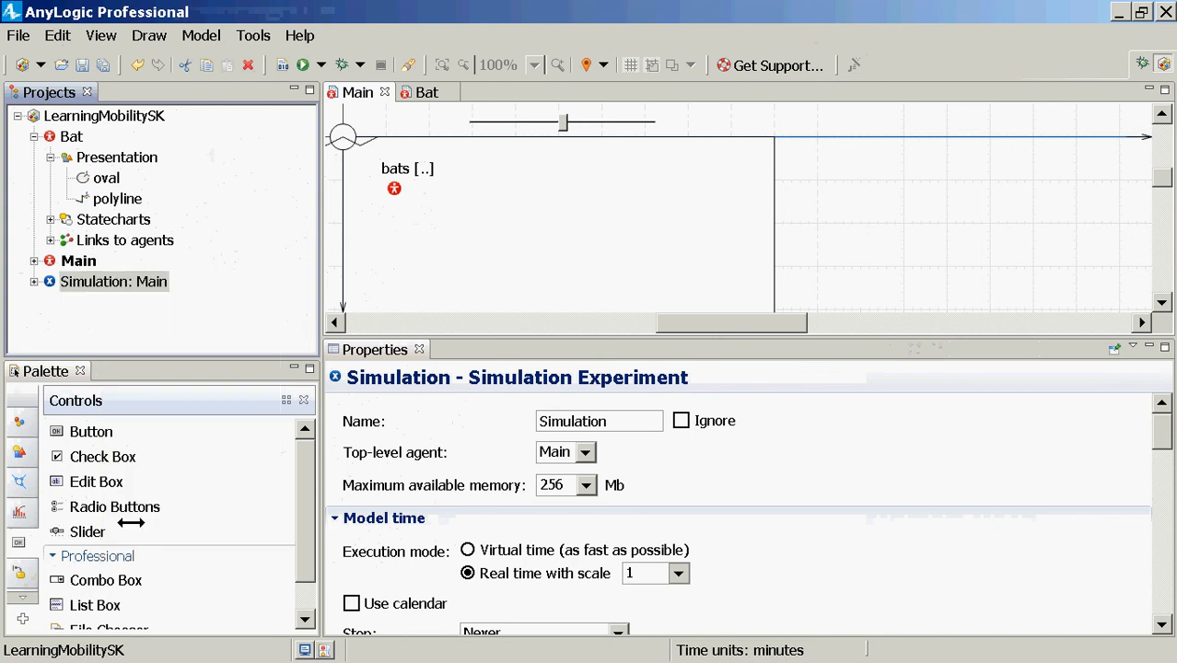
click(91, 135)
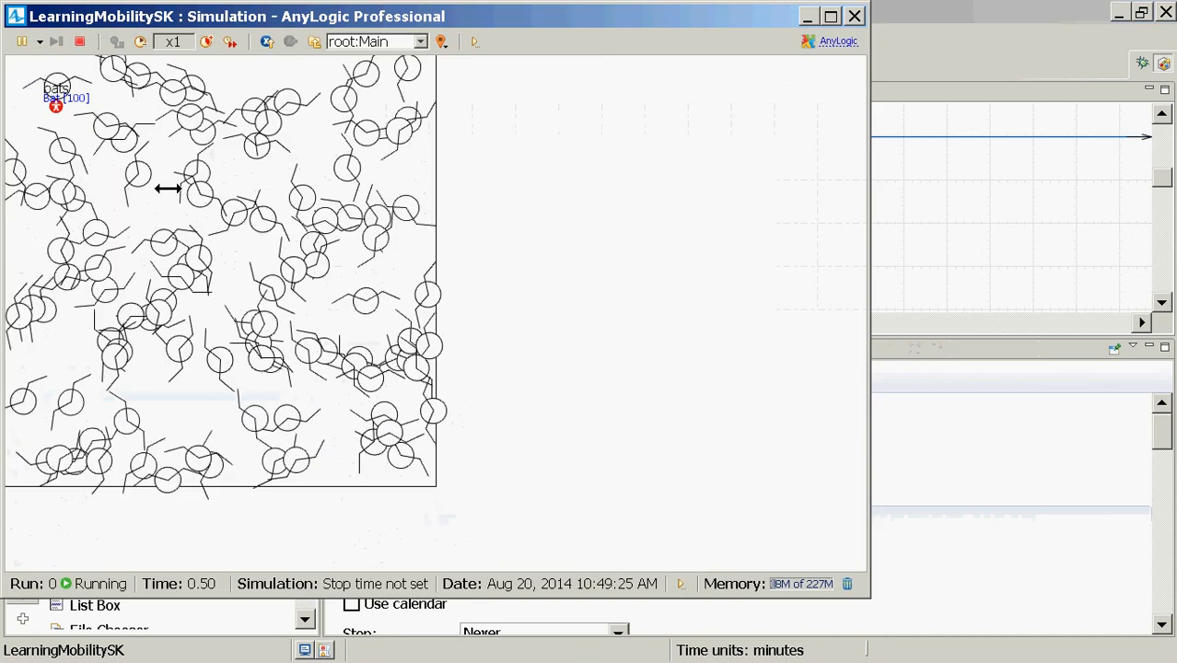
drag(193, 93, 171, 93)
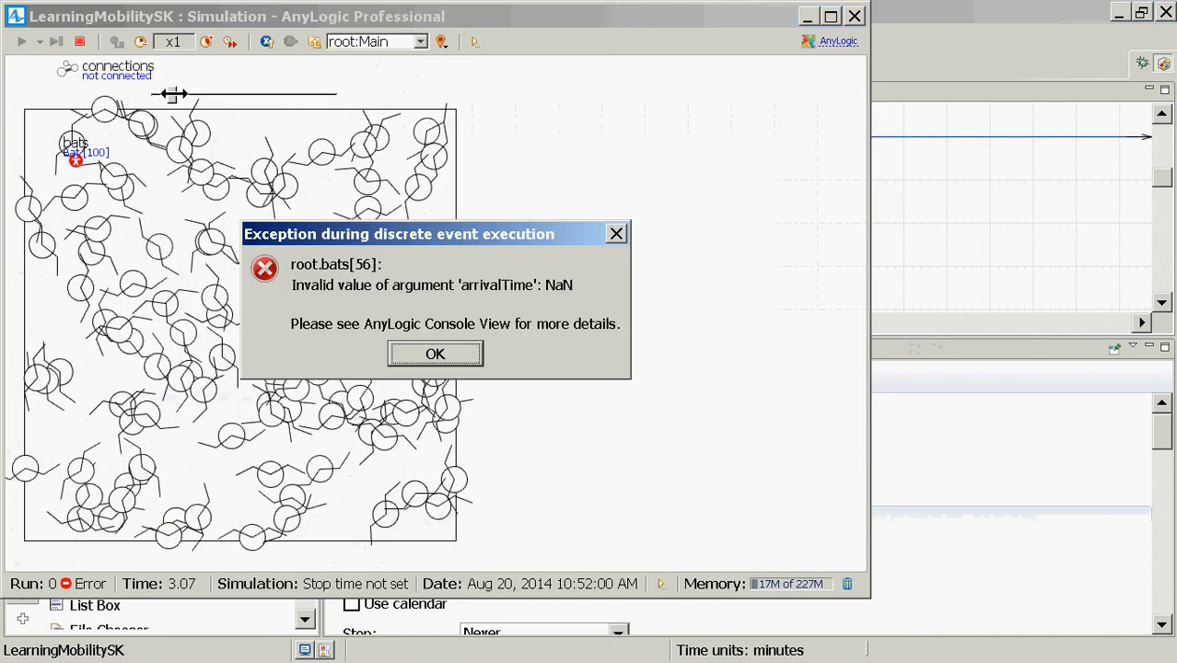
click(427, 345)
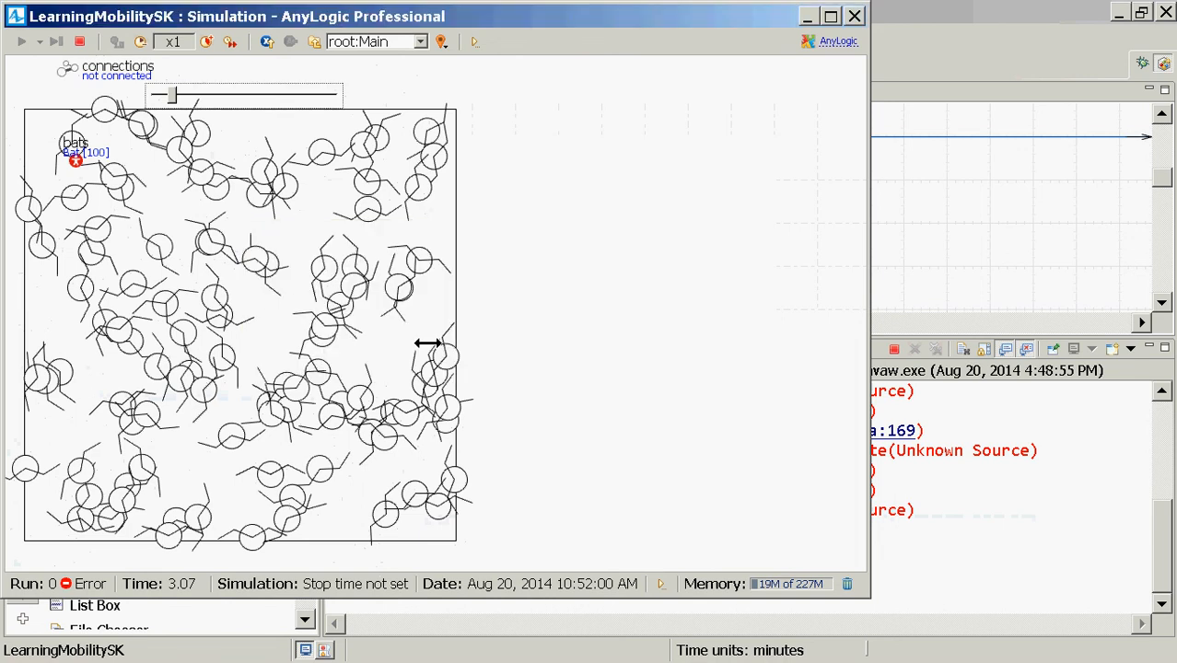
click(856, 15)
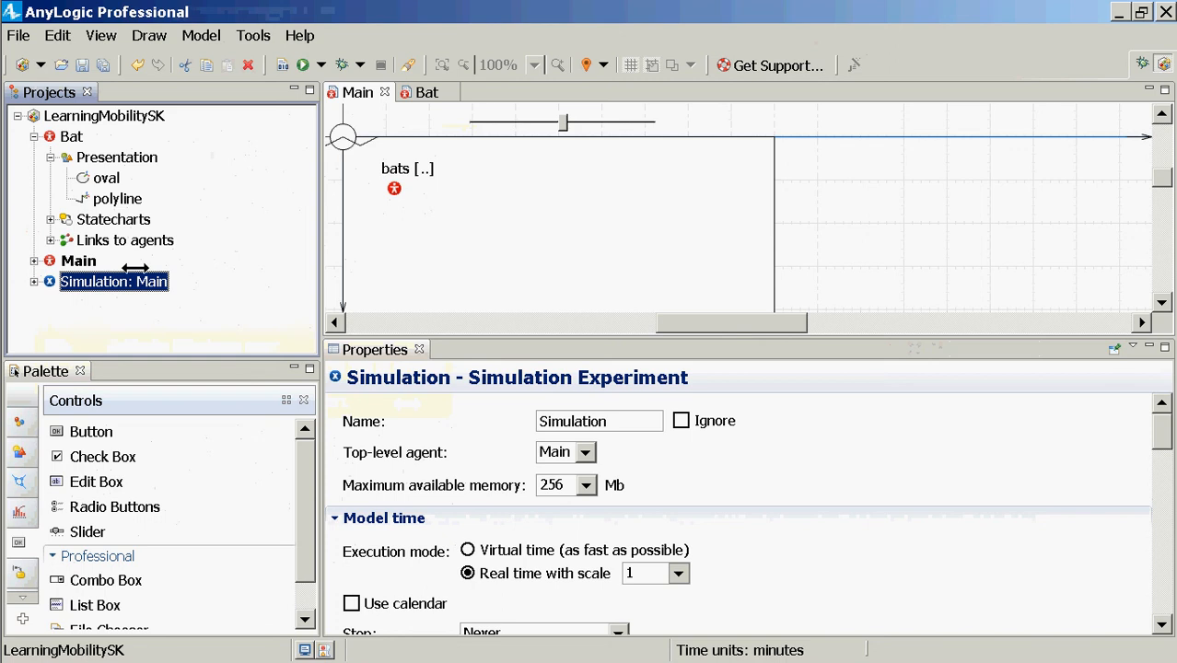
Step: Replace getValue() with getIntValue() in velocitySlider's action code and save the model
click(79, 261)
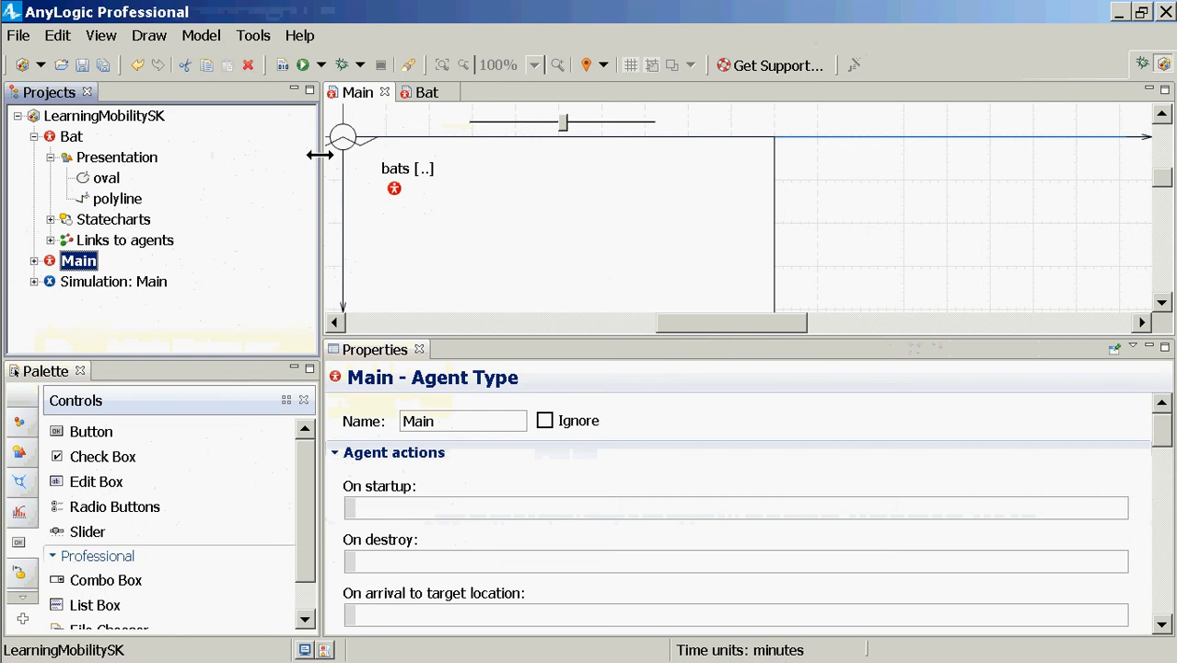
click(536, 121)
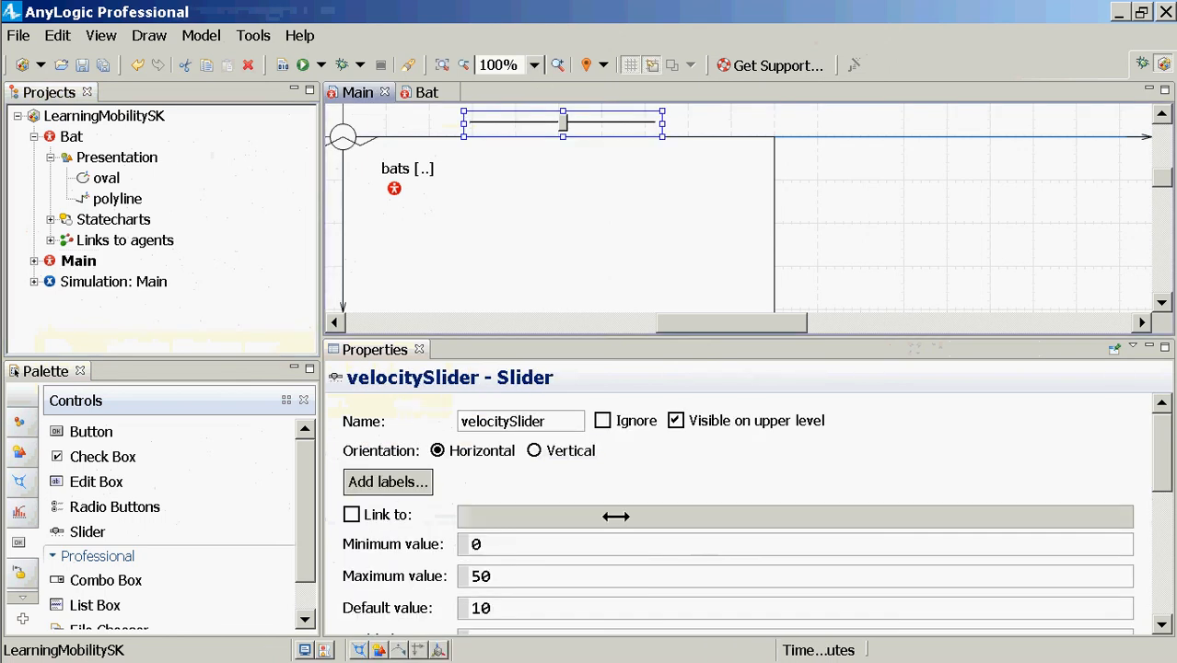
scroll(617, 520, down, 5)
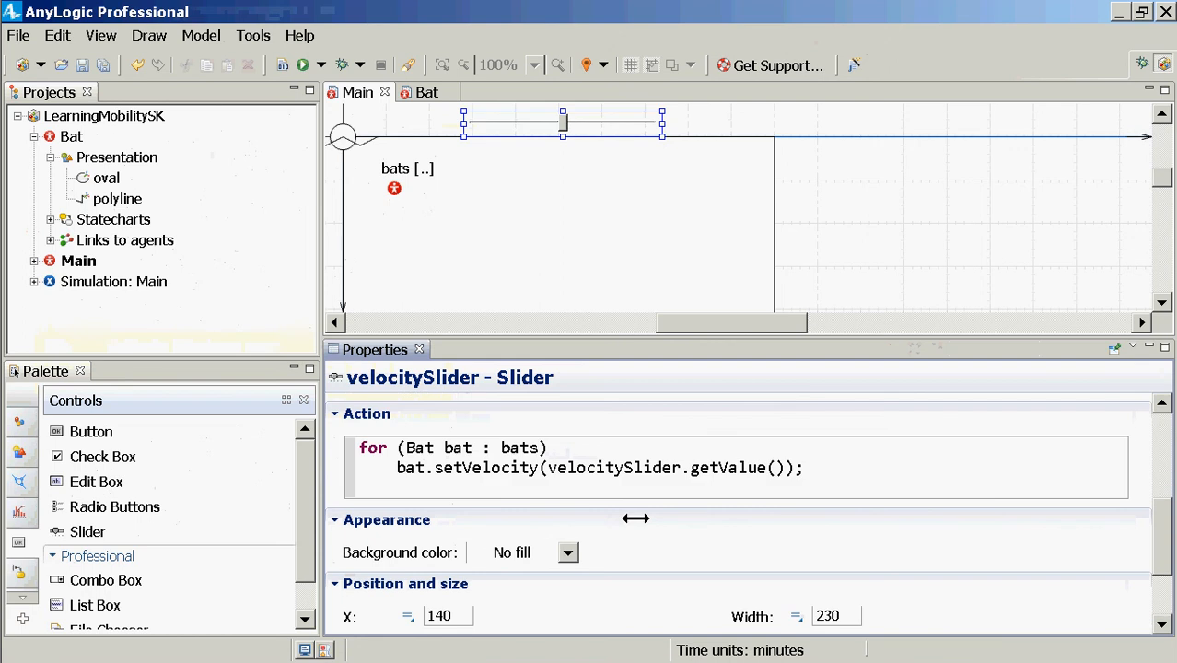
double_click(753, 467)
text(GET)
key(BackSpace)
key(BackSpace)
key(BackSpace)
text(get)
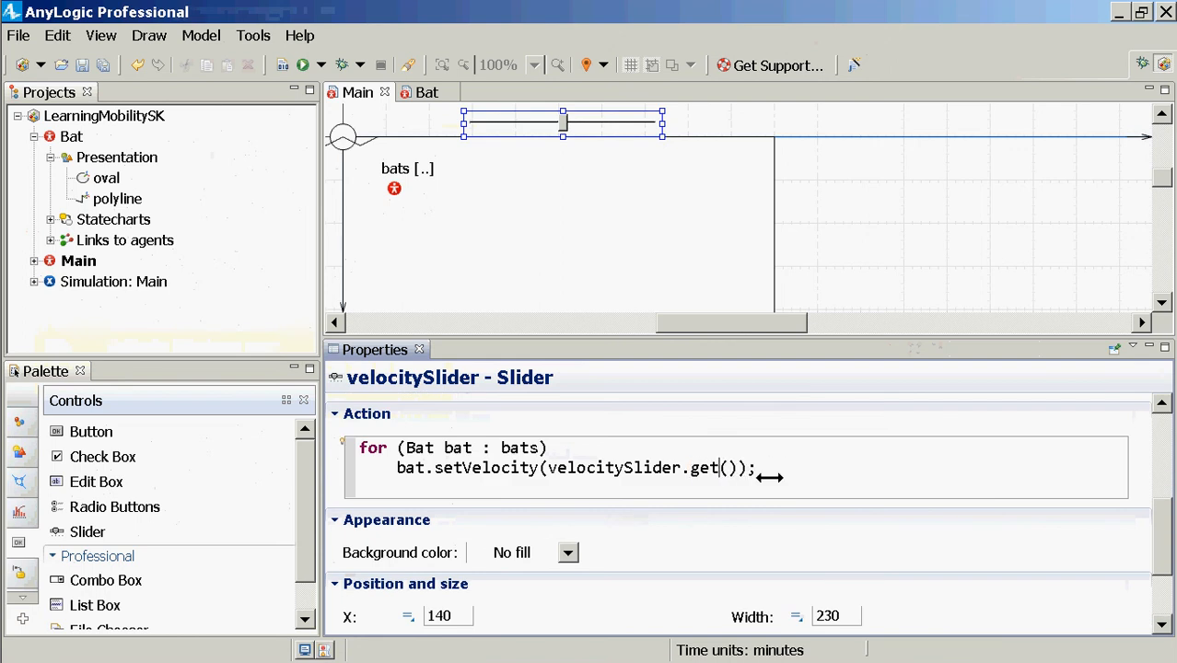
key(ctrl+space)
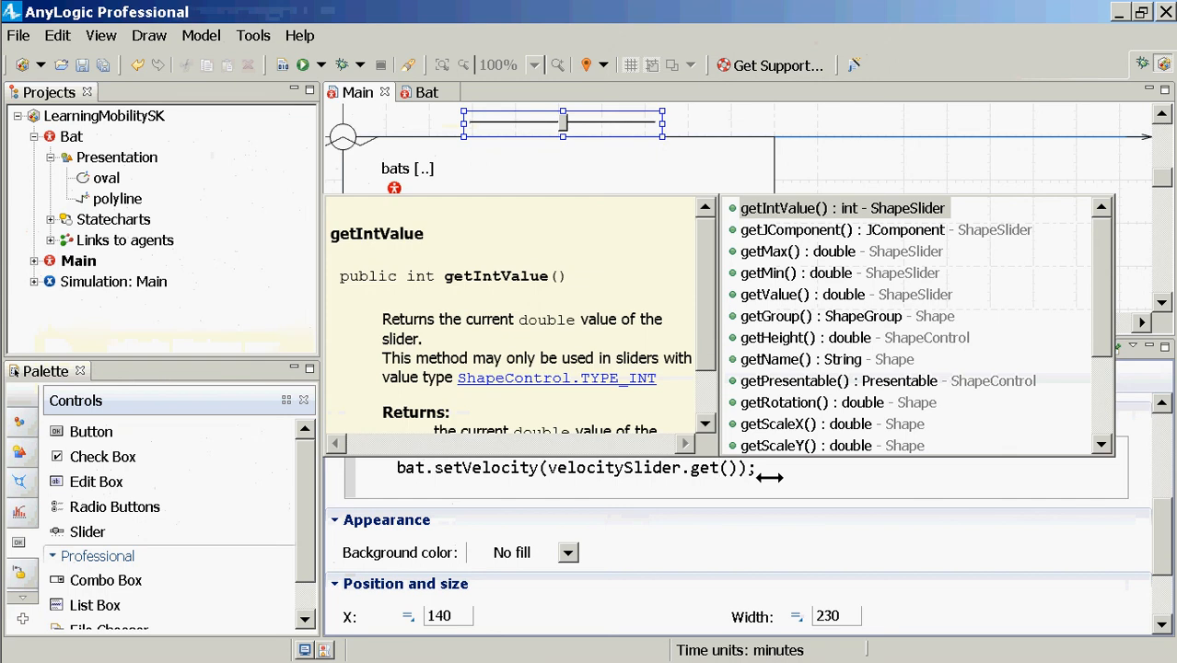
key(Down)
key(Up)
key(Return)
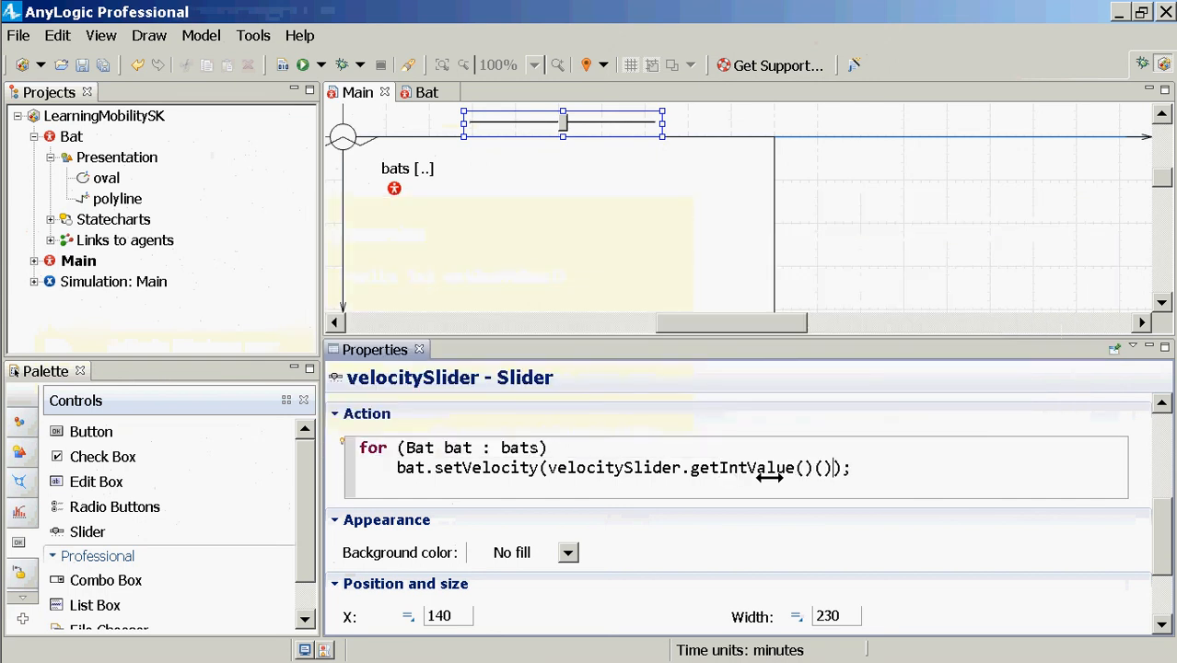
key(ctrl+s)
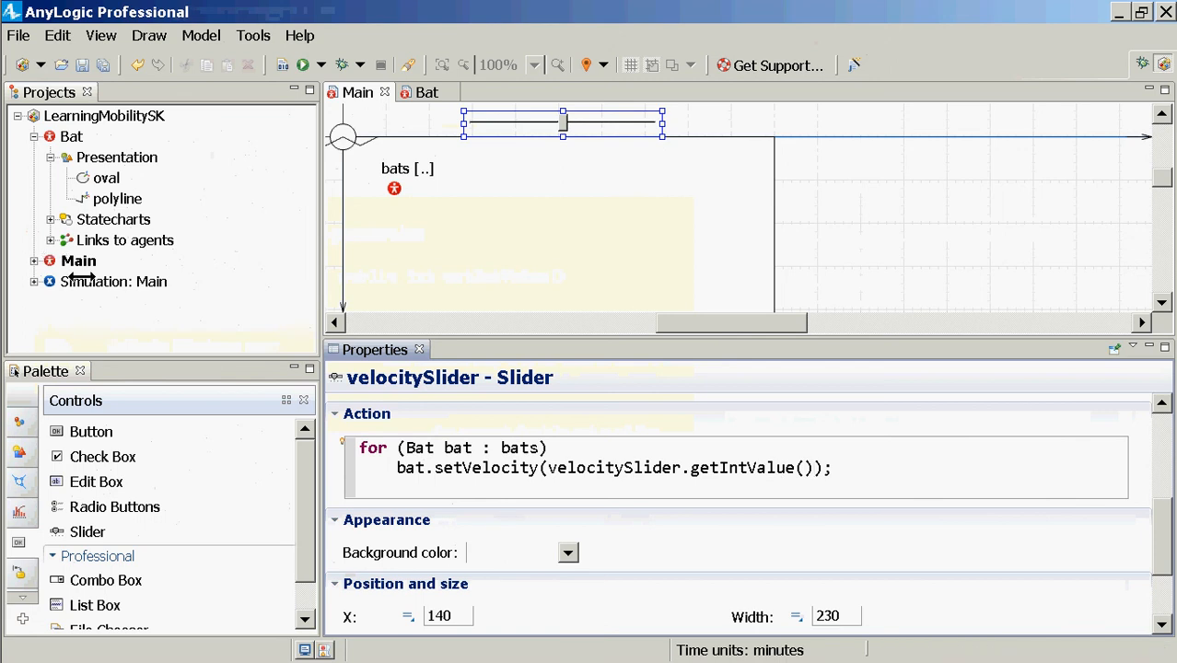
Step: Run the Simulation experiment with the revised slider code and try raising the bats' velocity with the slider
right_click(79, 282)
click(109, 528)
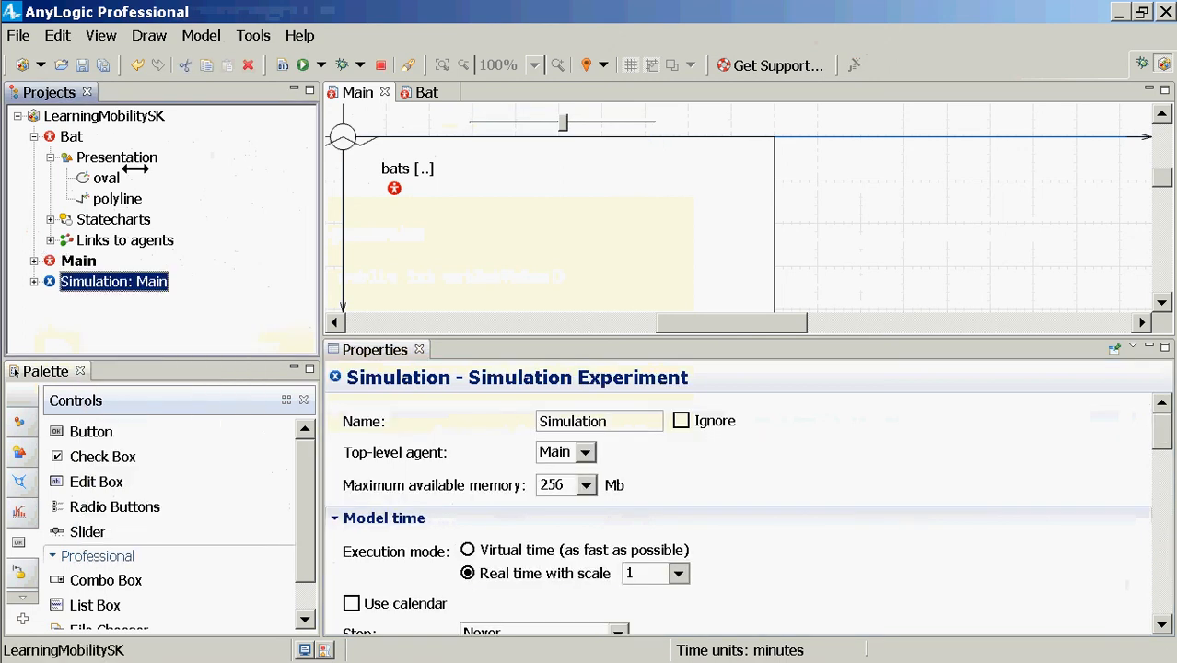
click(119, 133)
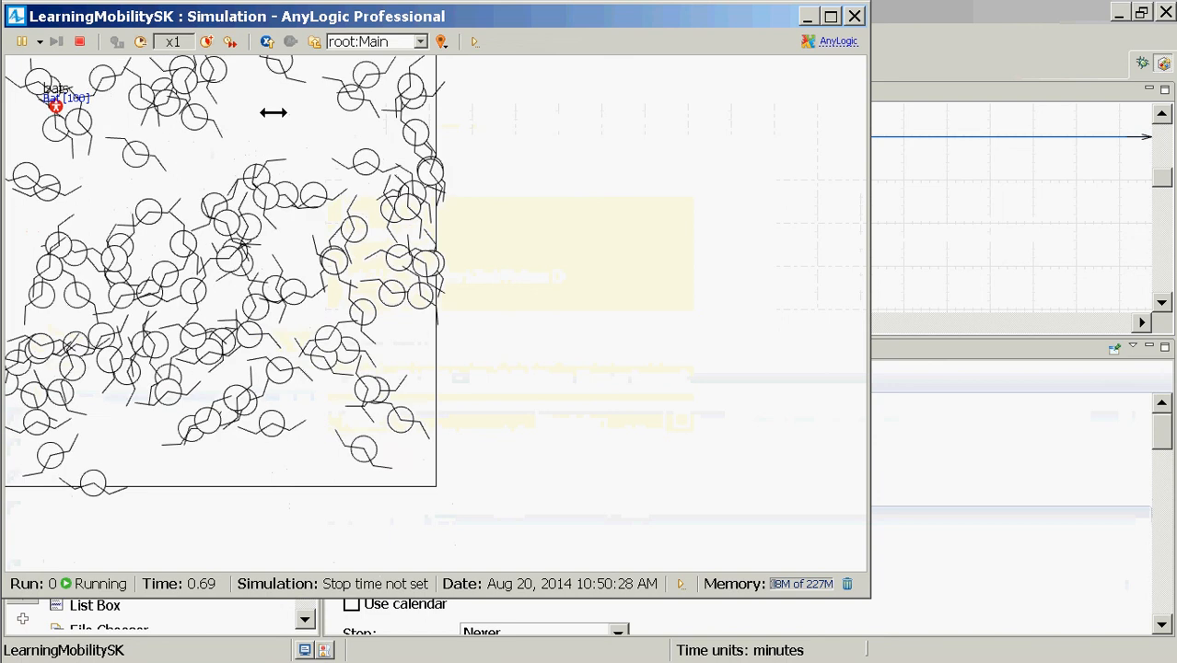
drag(184, 153, 204, 155)
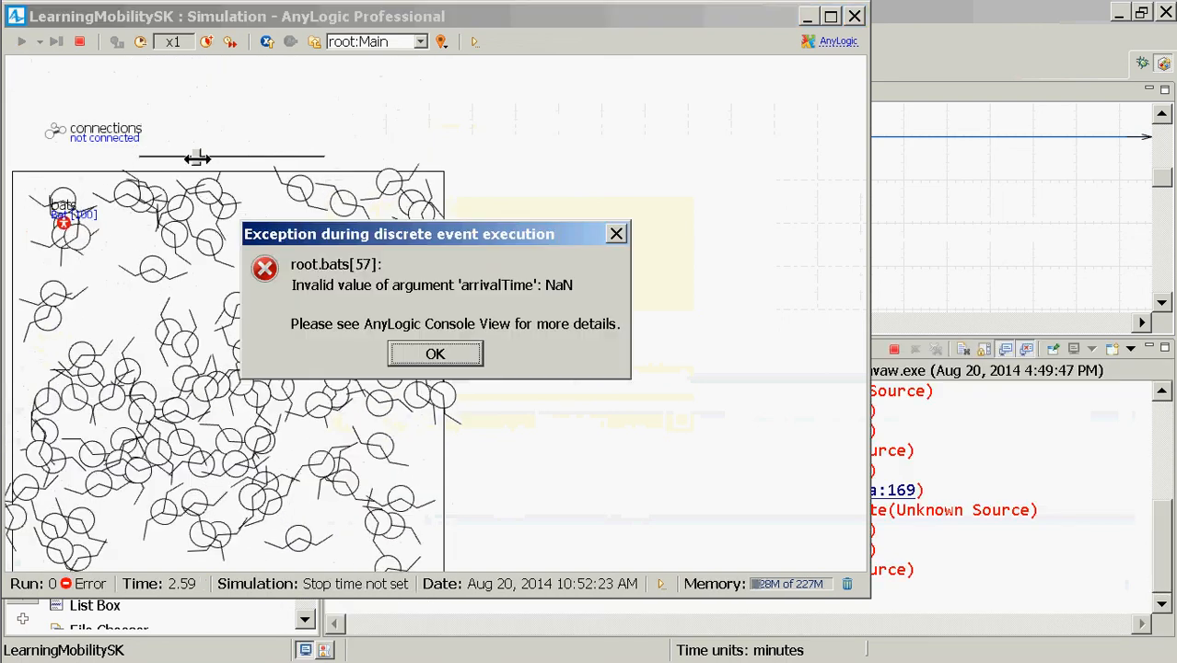
Step: Examine the exception's stack trace in the console, including the moveTo calls and the Bat.java references
click(1059, 462)
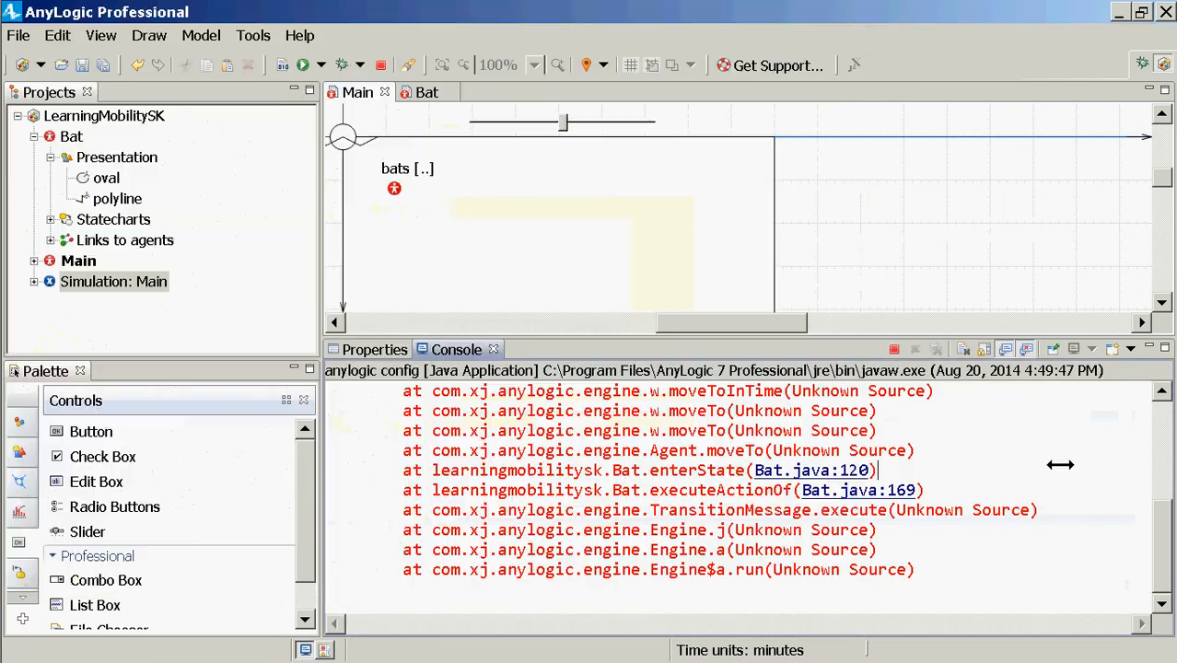
scroll(847, 490, up, 3)
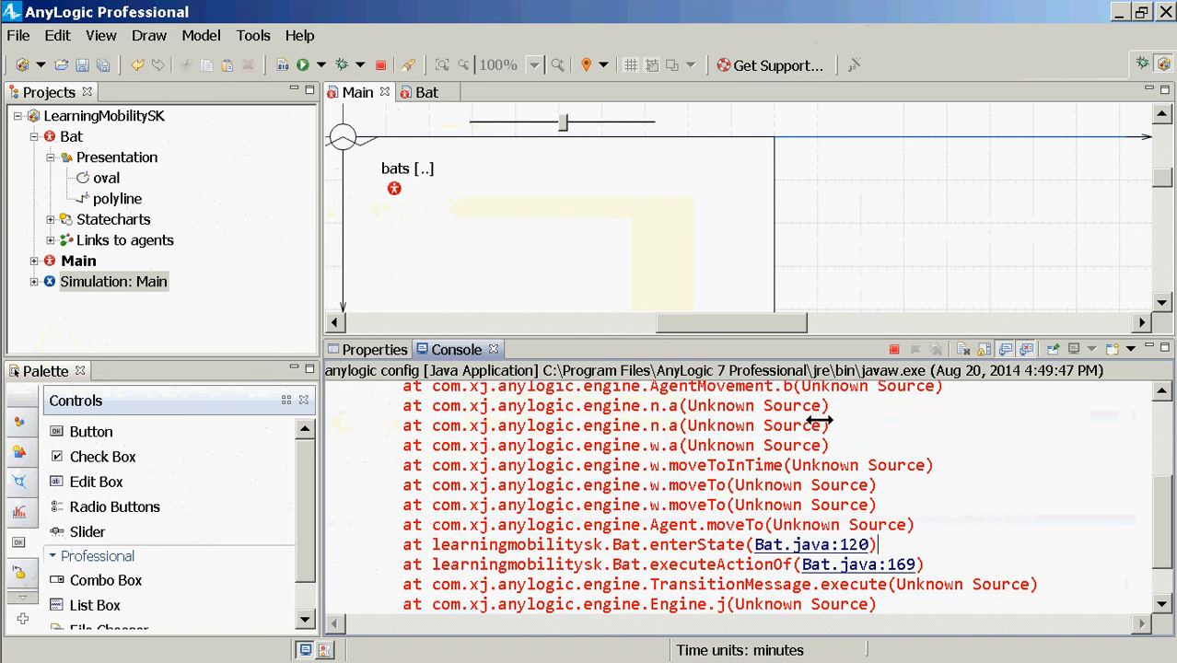
scroll(819, 461, down, 3)
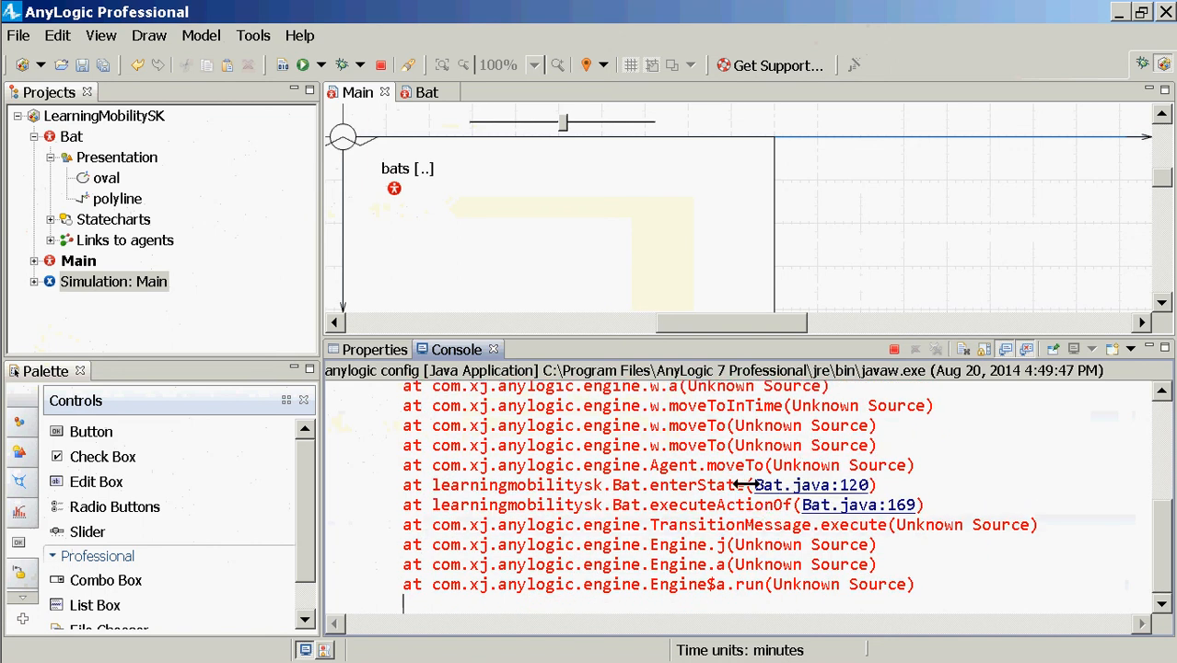
scroll(746, 484, up, 4)
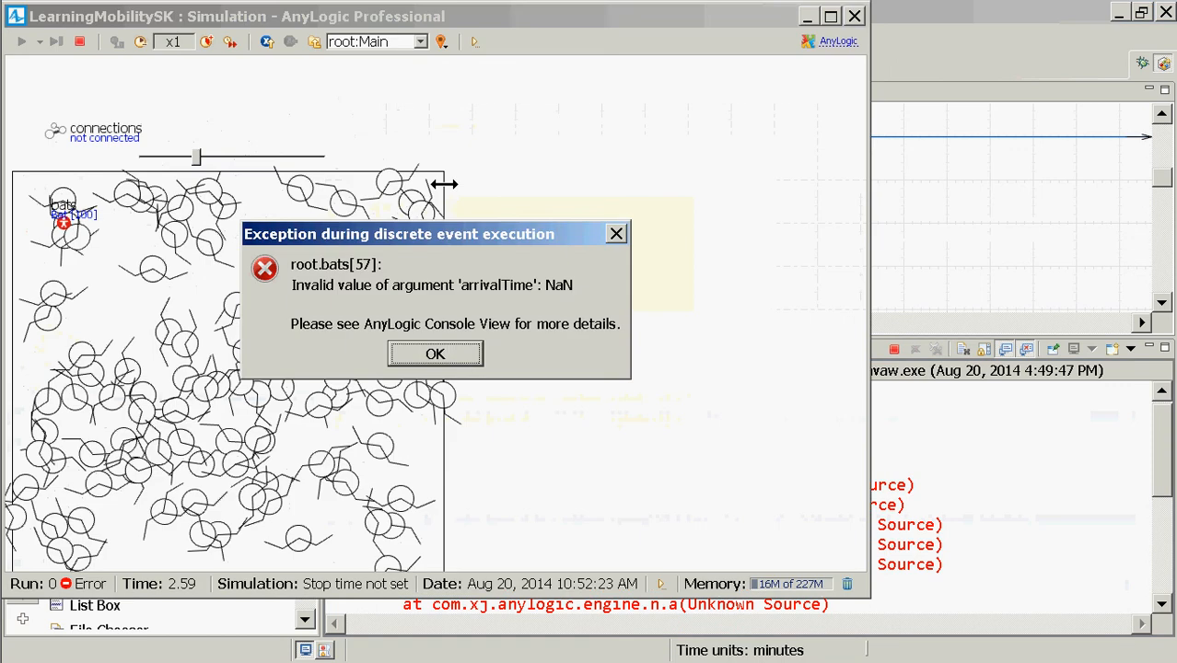
Step: Dismiss the arrivalTime exception message, close the simulation window and select velocitySlider in Main
click(438, 352)
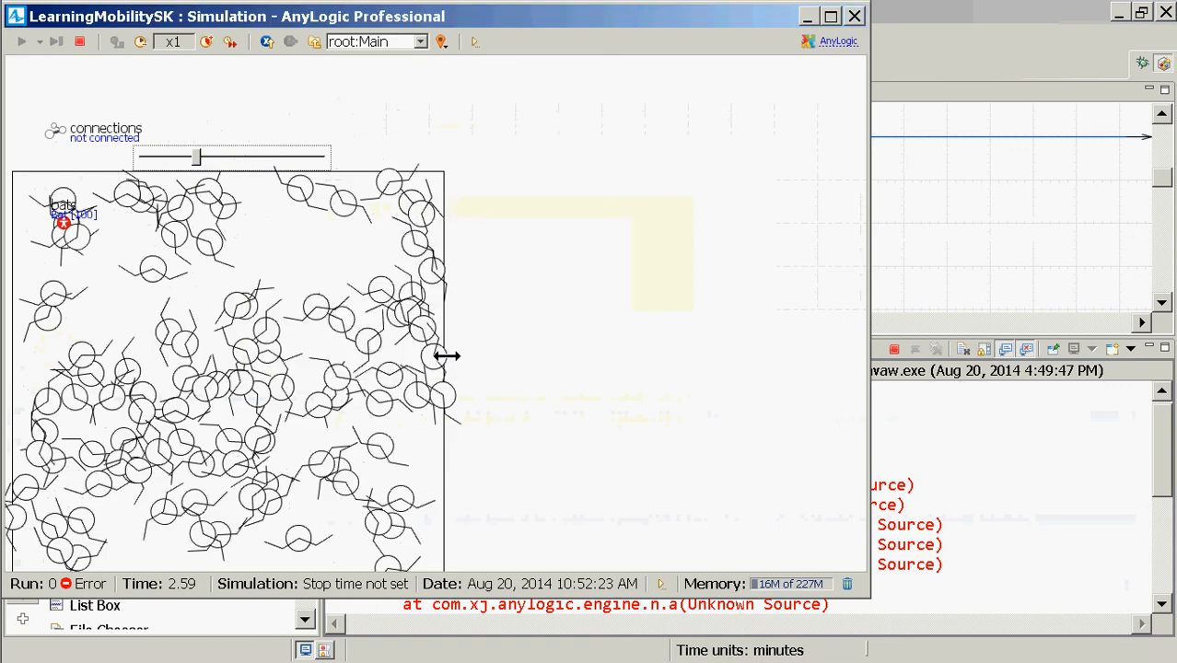
click(854, 16)
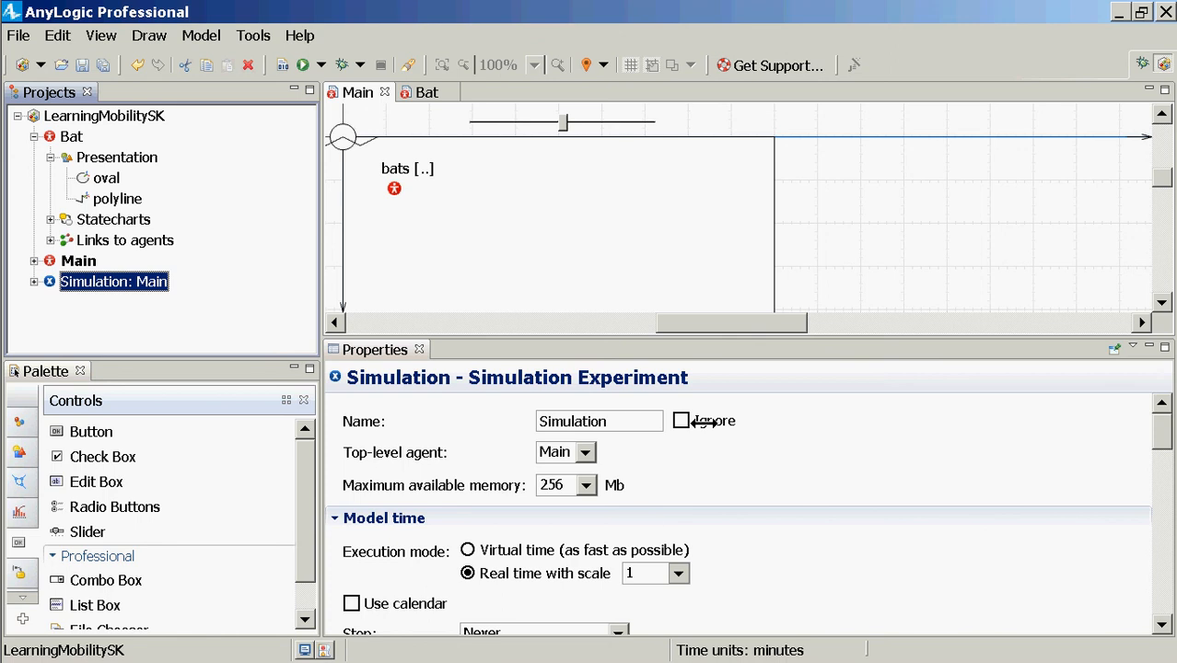
click(546, 123)
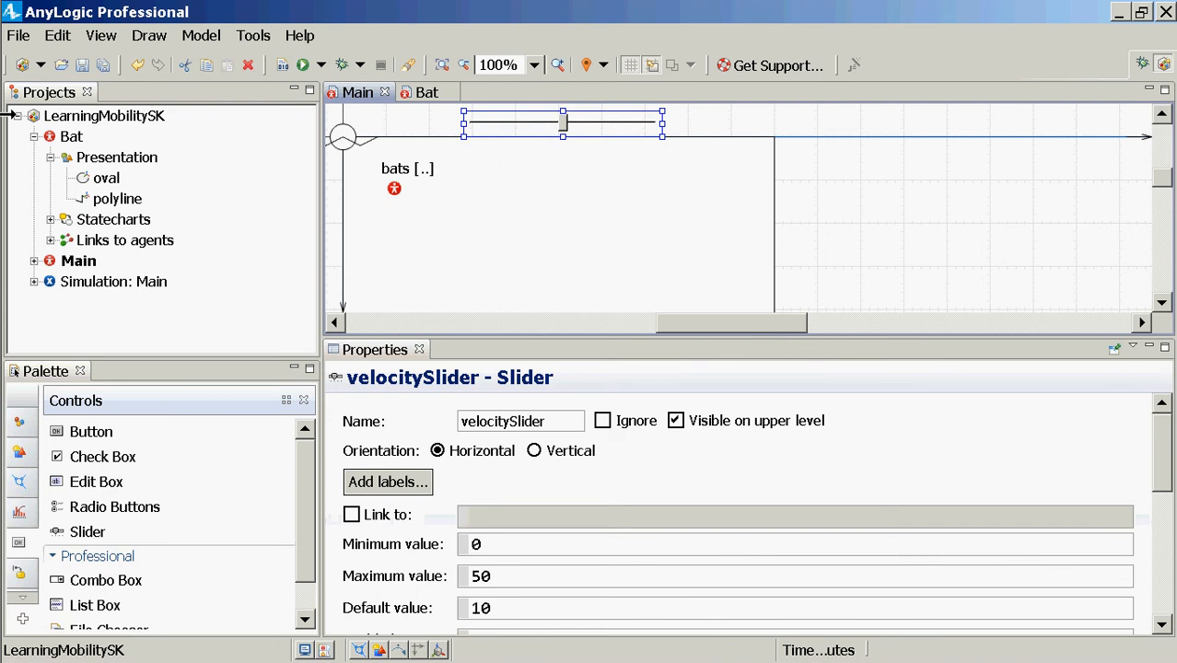
Step: Open the Bat agent type and select the Moving state to show its entry action
double_click(71, 137)
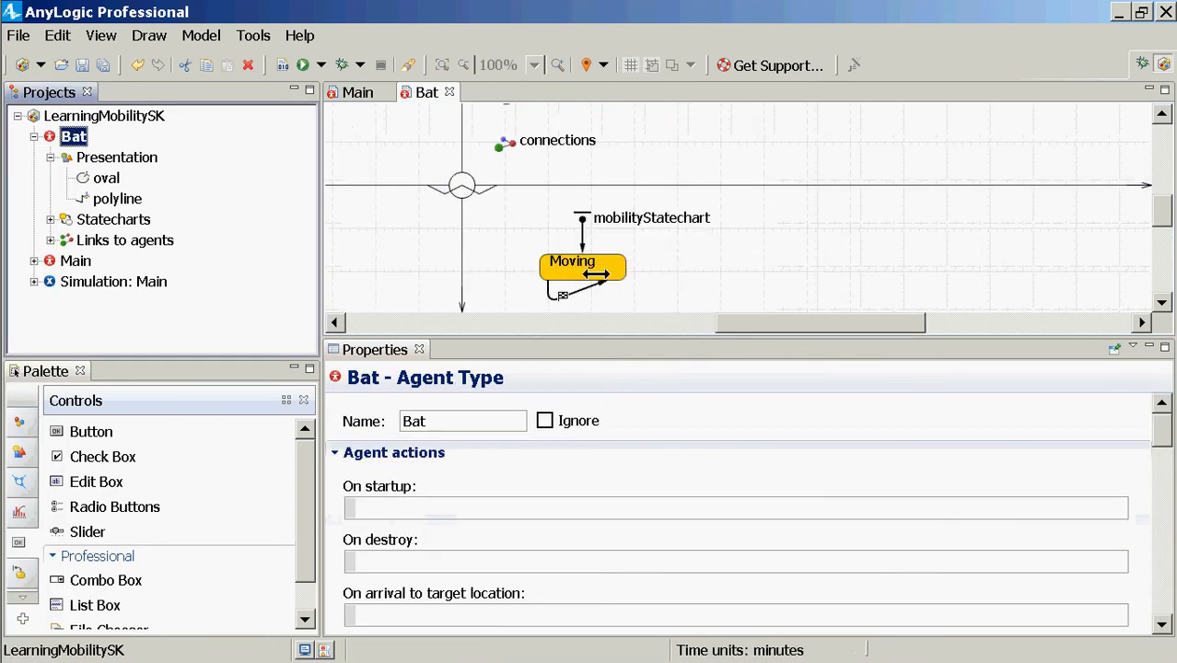
double_click(74, 261)
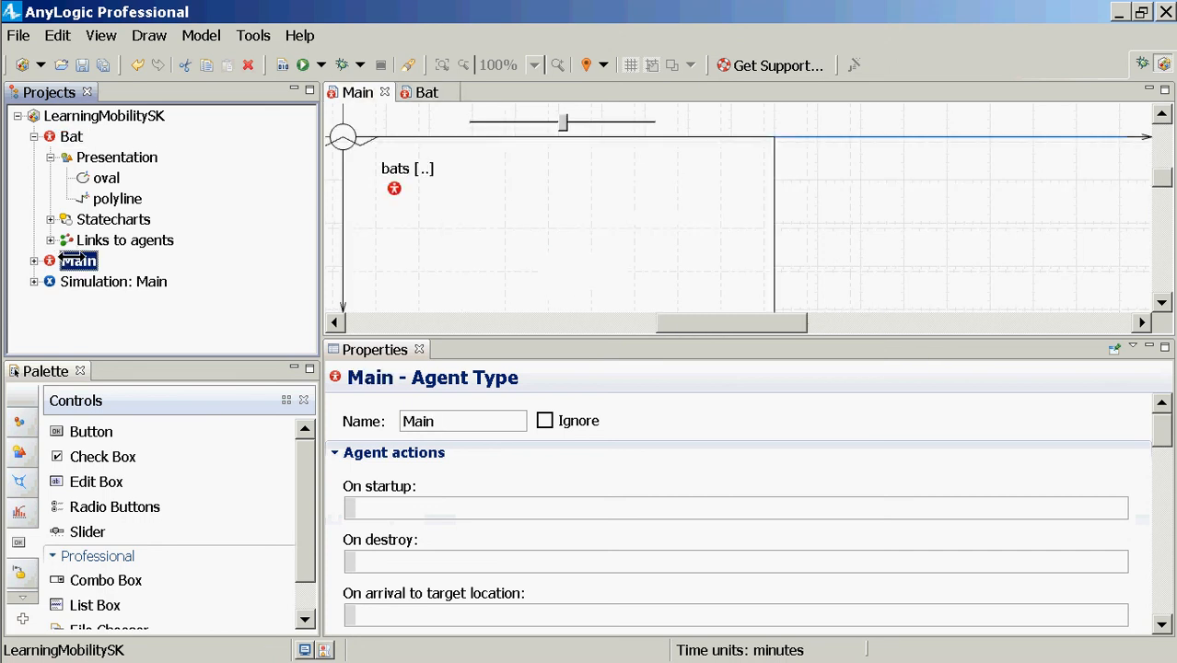
click(305, 480)
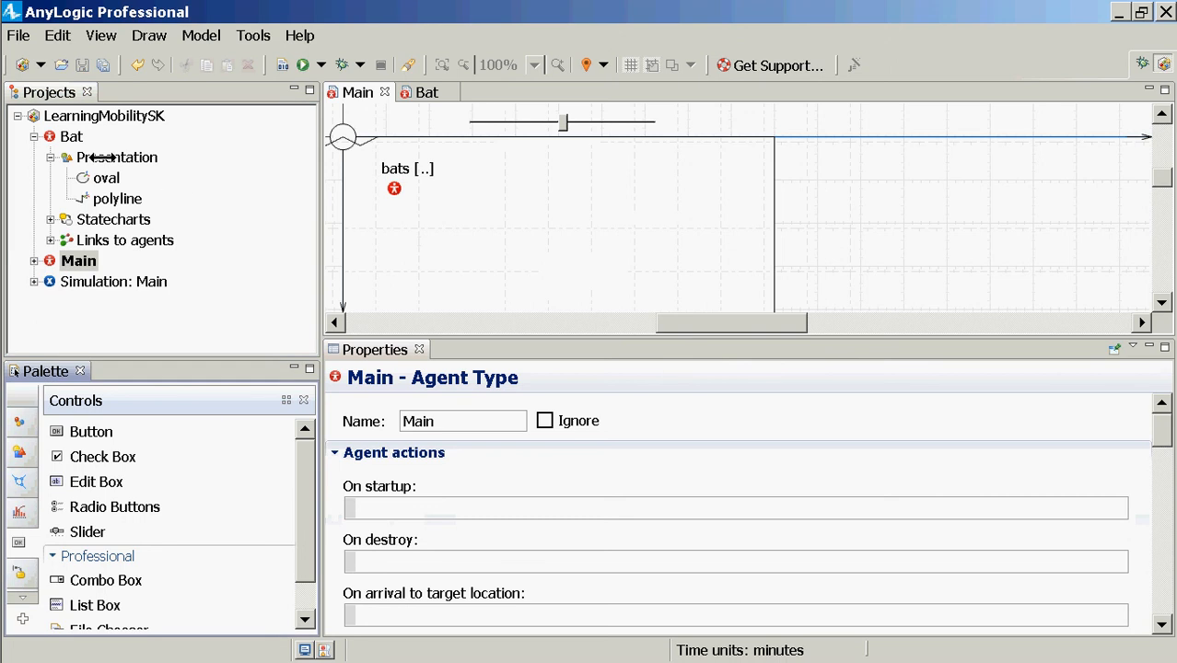
double_click(74, 136)
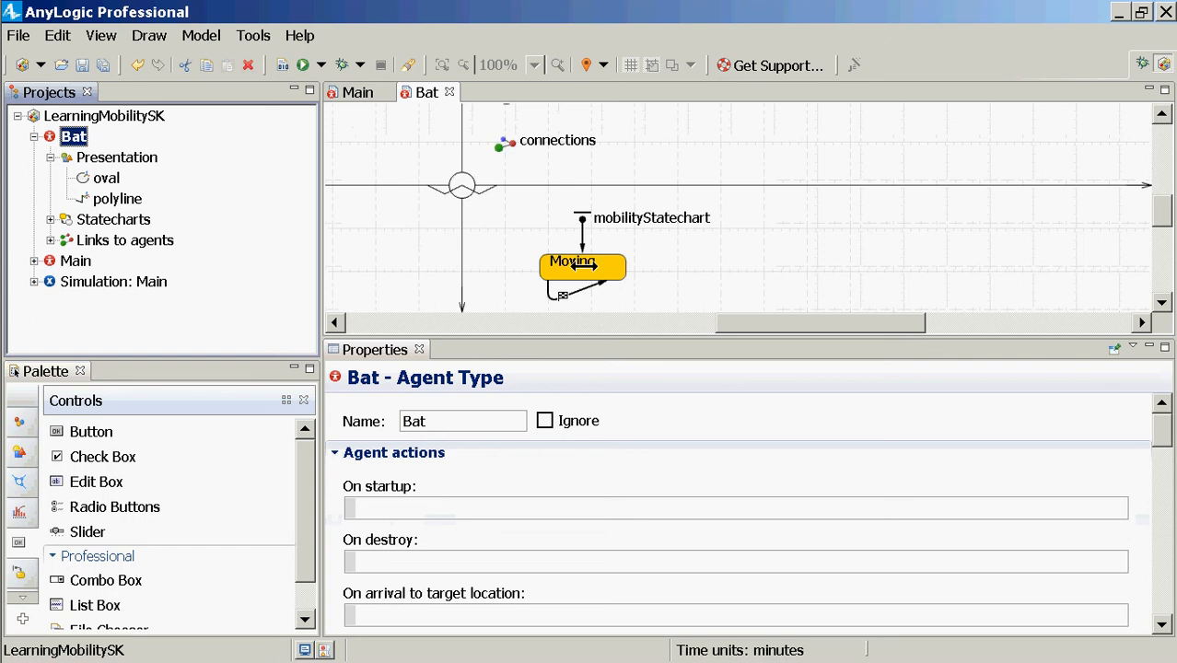
click(581, 265)
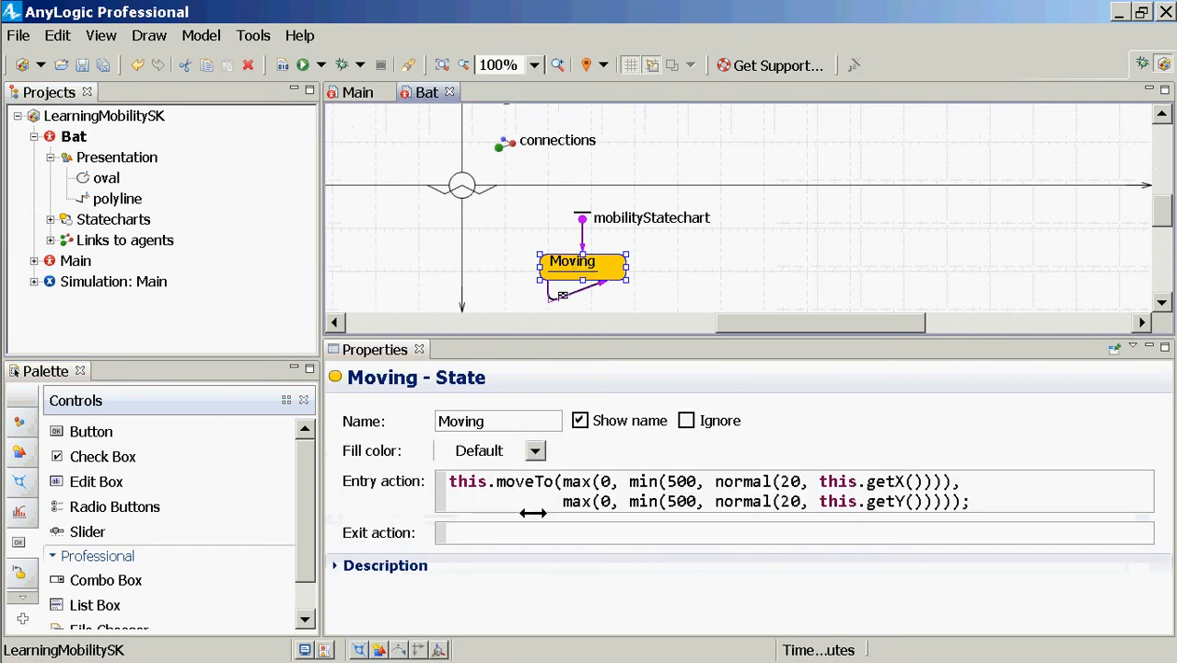
Step: Insert a line calling this.main.setVelocity() above the moveTo call in the Moving state's entry action
click(452, 483)
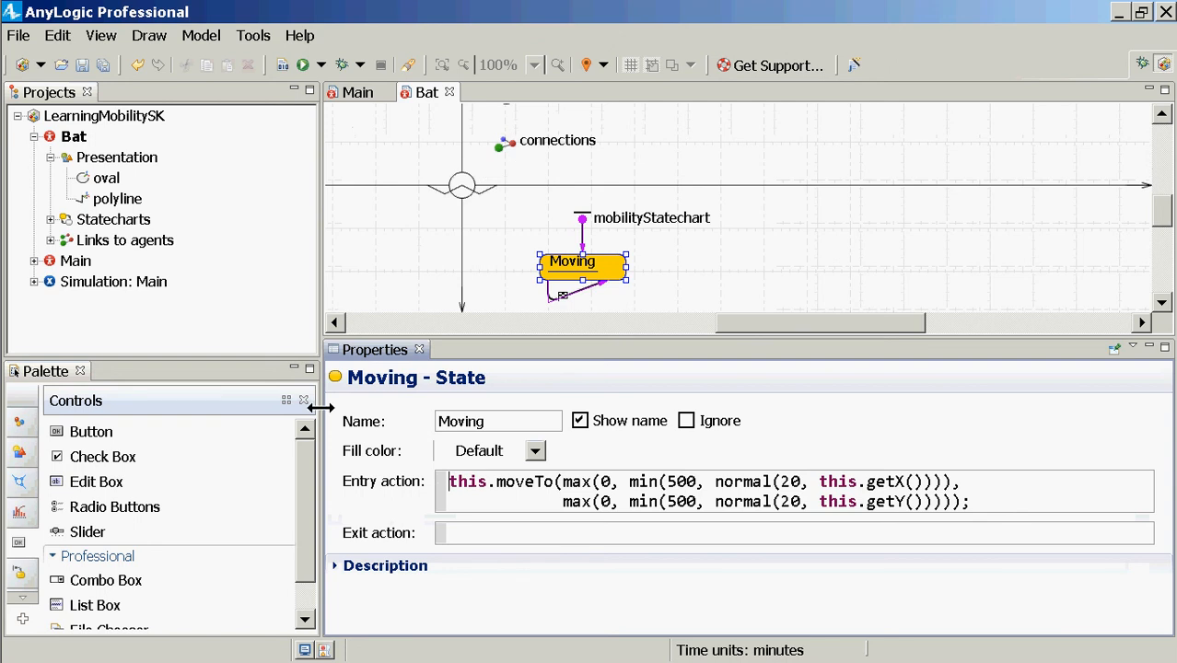
key(Return)
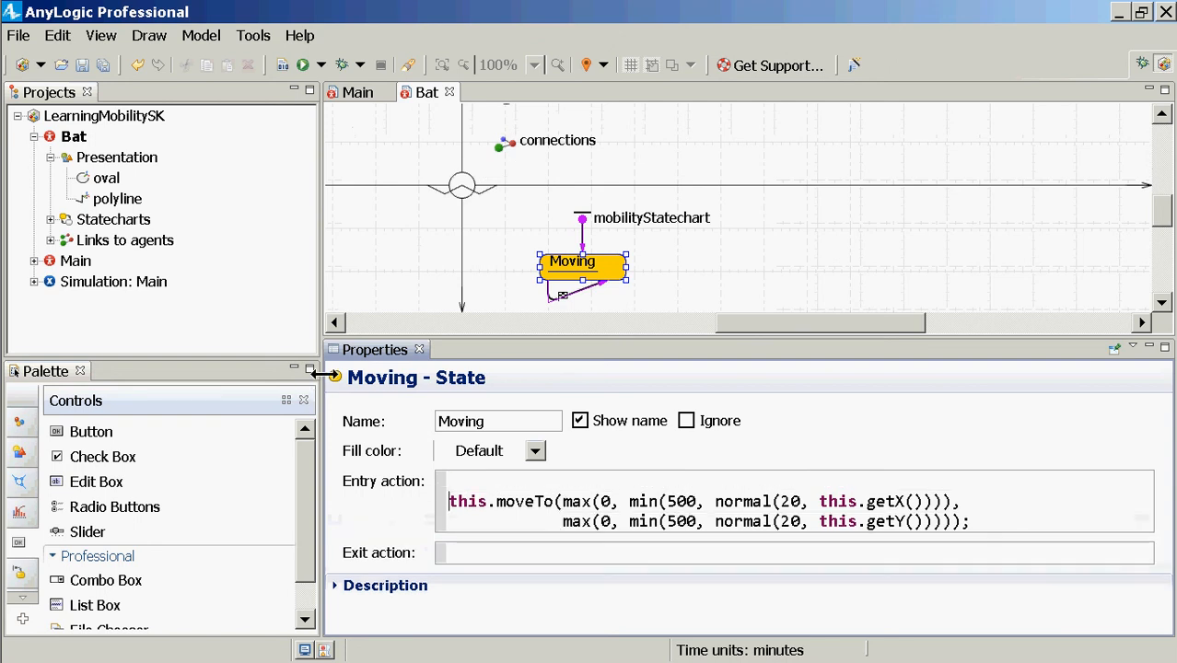
key(Up)
text(thi)
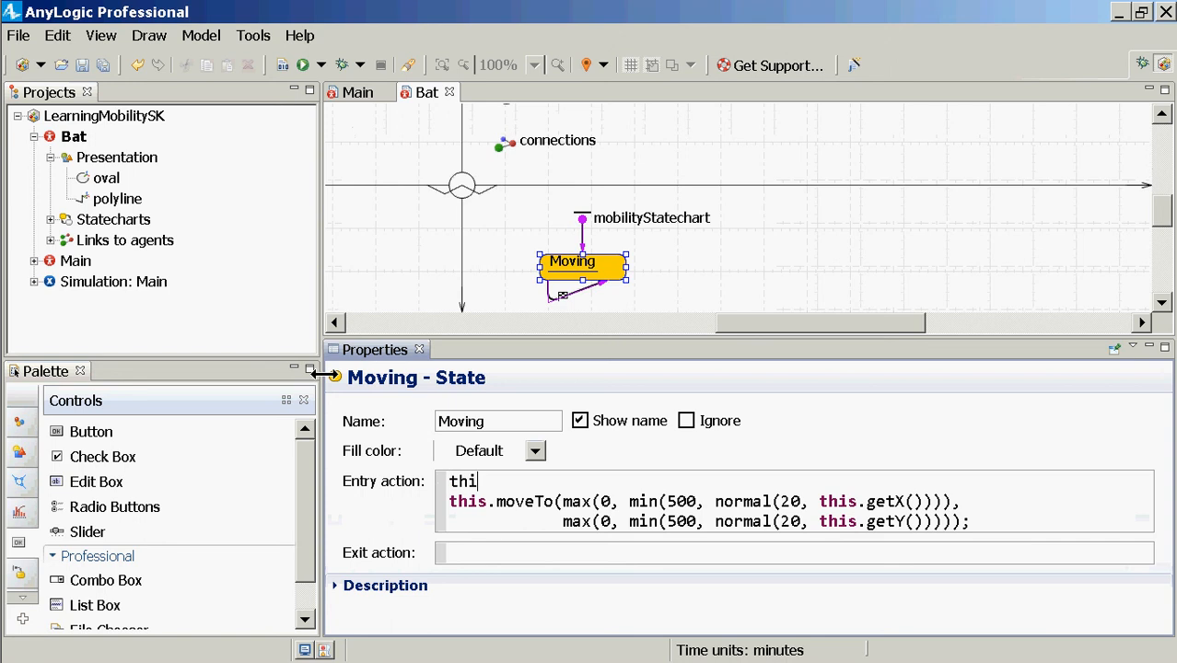
text(s.main.setVelo)
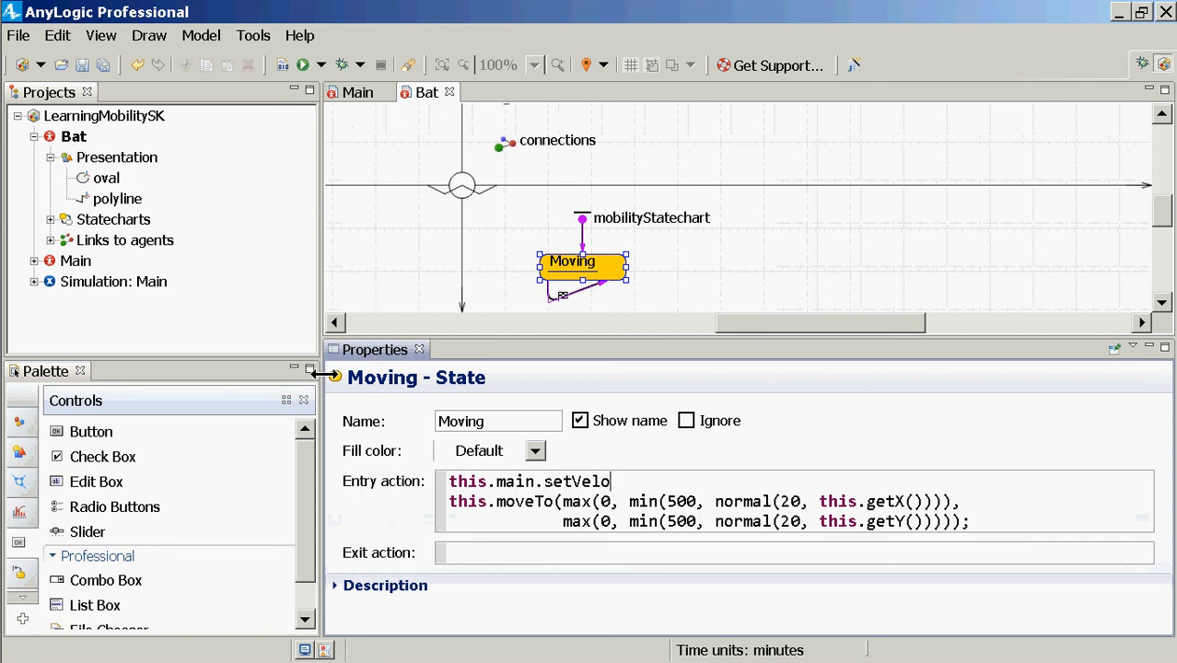
text(city(slide)
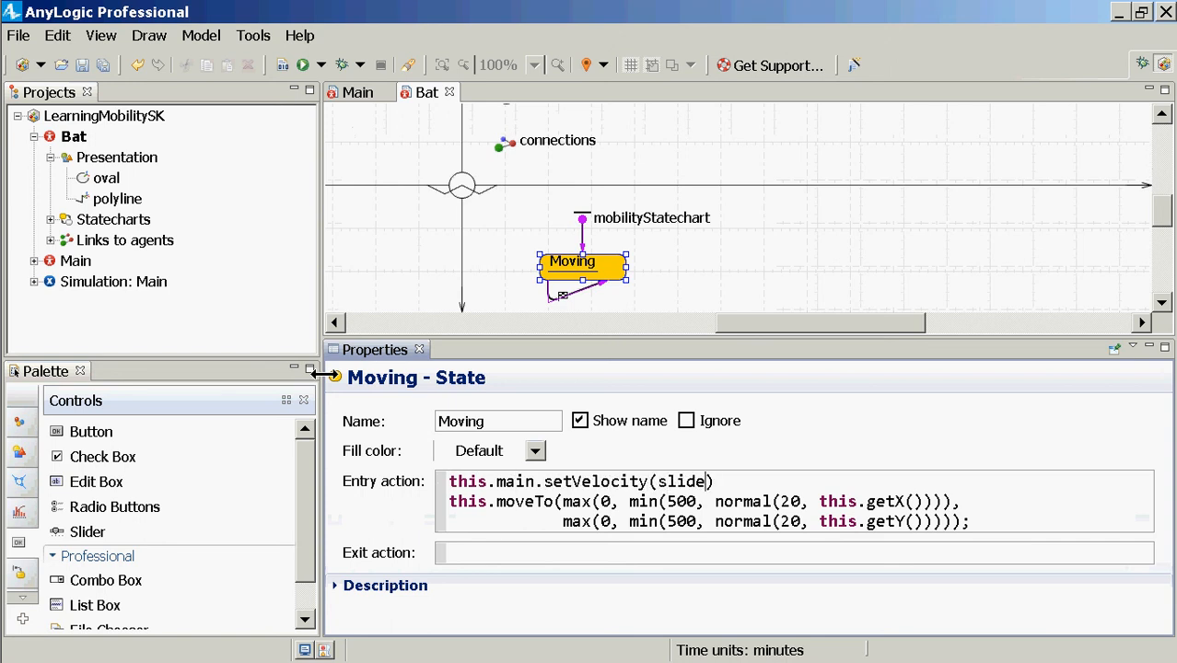
key(ctrl+space)
key(Return)
double_click(680, 479)
text(veloc)
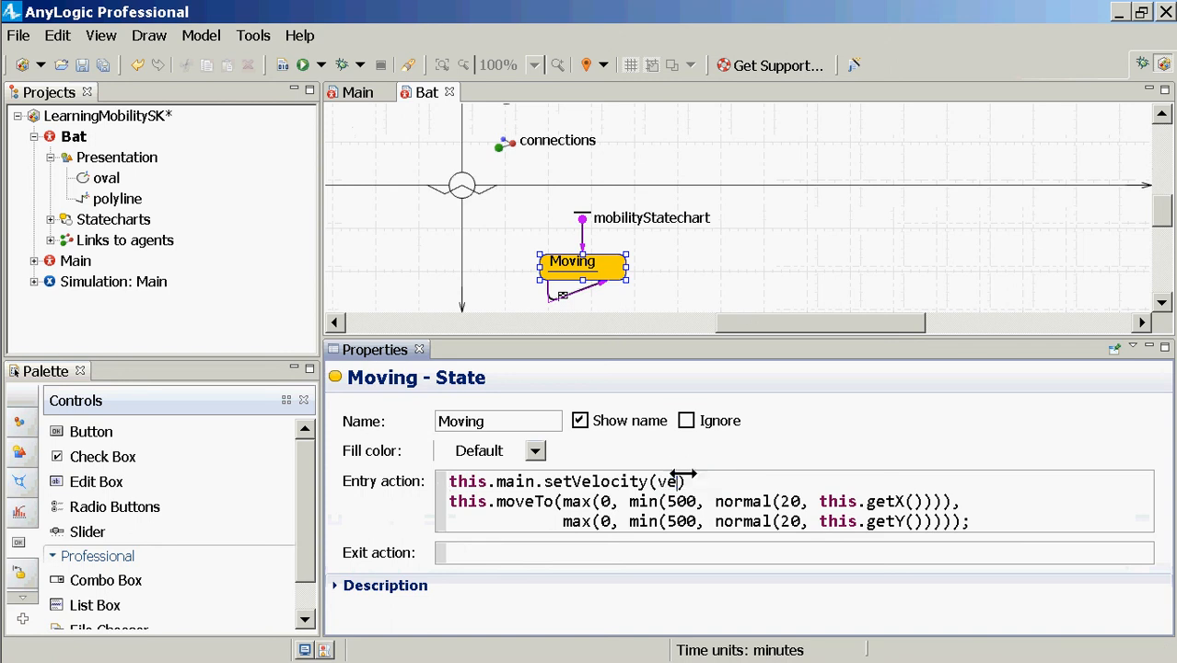
Step: Rewrite the new entry-action line as this.setVelocity(this.main.velocitySlider()); and save the model
key(BackSpace)
key(BackSpace)
key(BackSpace)
key(BackSpace)
key(BackSpace)
key(BackSpace)
key(BackSpace)
key(ctrl+shift+Left)
key(Delete)
key(End)
text(y)
key(BackSpace)
text(y())
text(this.main.veloc)
key(ctrl+space)
key(Return)
text(();)
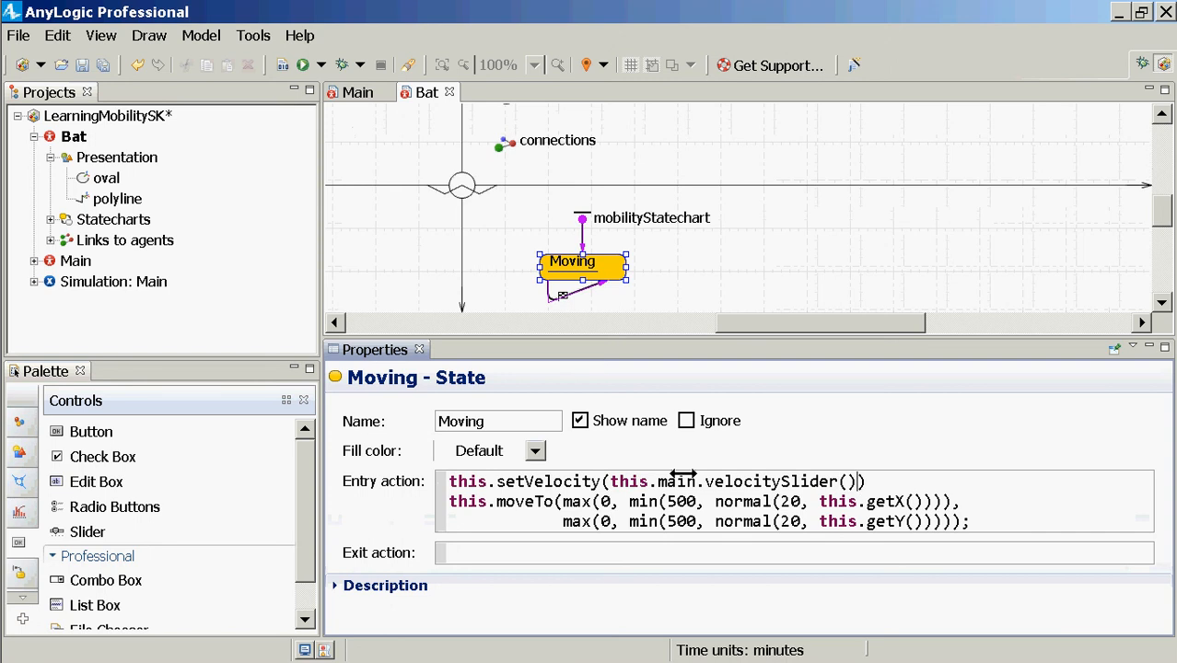
key(ctrl+s)
Step: Correct the setVelocity argument in Moving's entry action to this.main.velocitySlider.getValue()
key(Left)
key(Left)
key(Left)
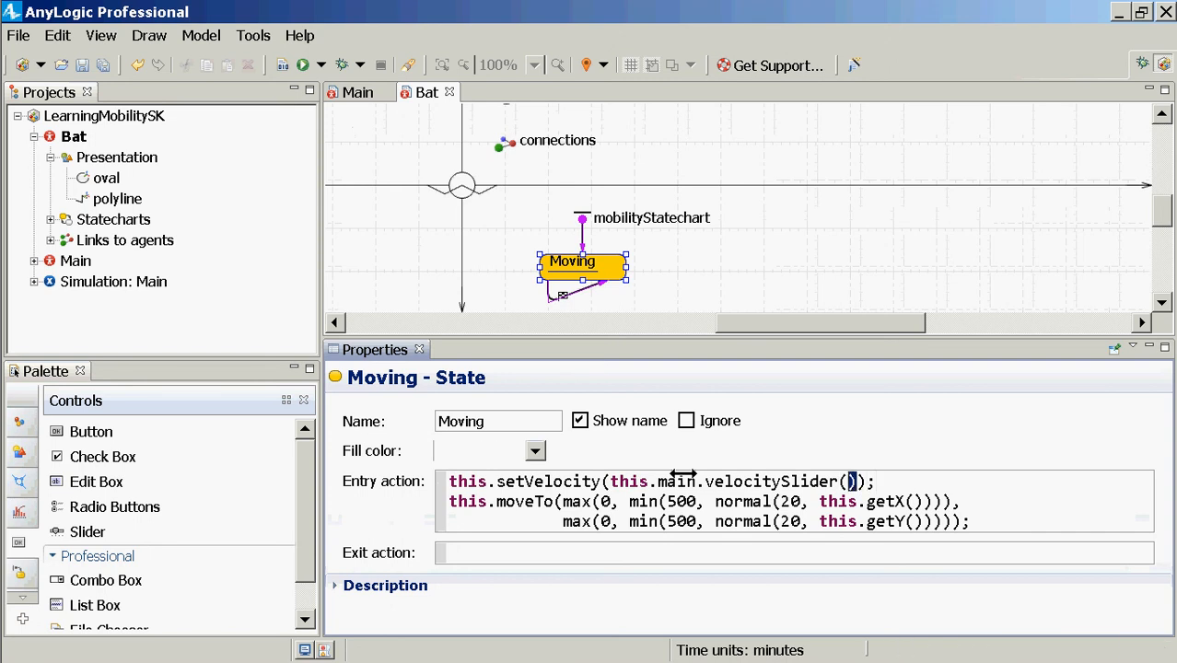
key(BackSpace)
text(.getValue())
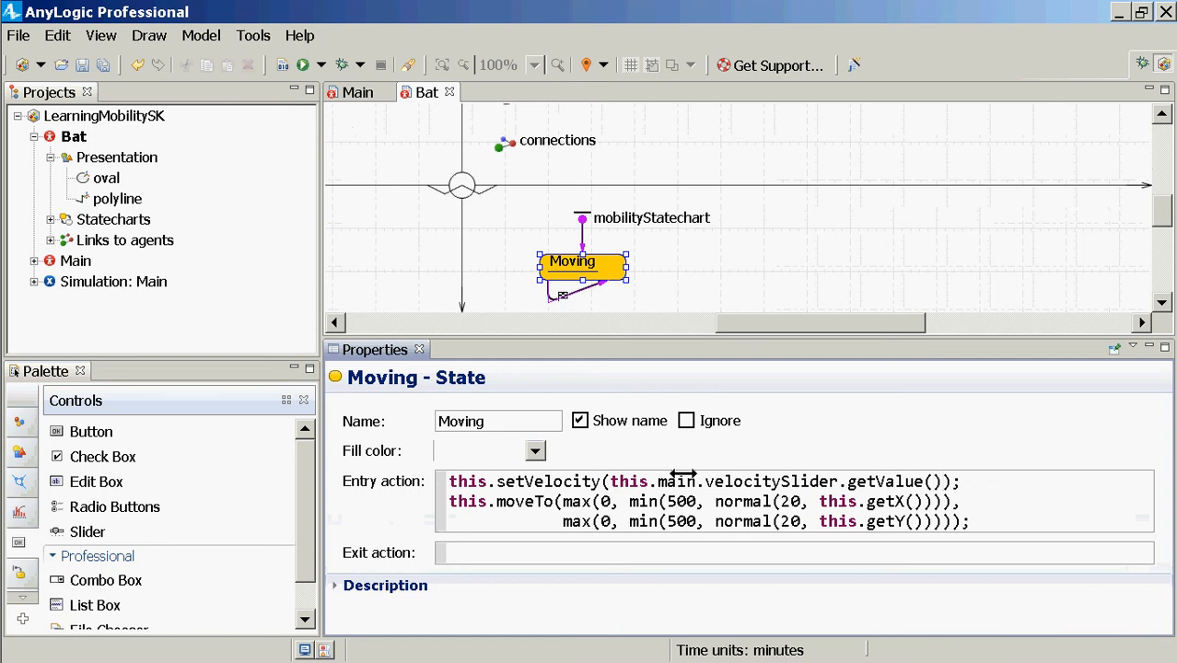
key(Left)
key(Left)
Step: Run the Simulation experiment, test raising the velocity slider, then dismiss the exception message and close the simulation window
right_click(92, 281)
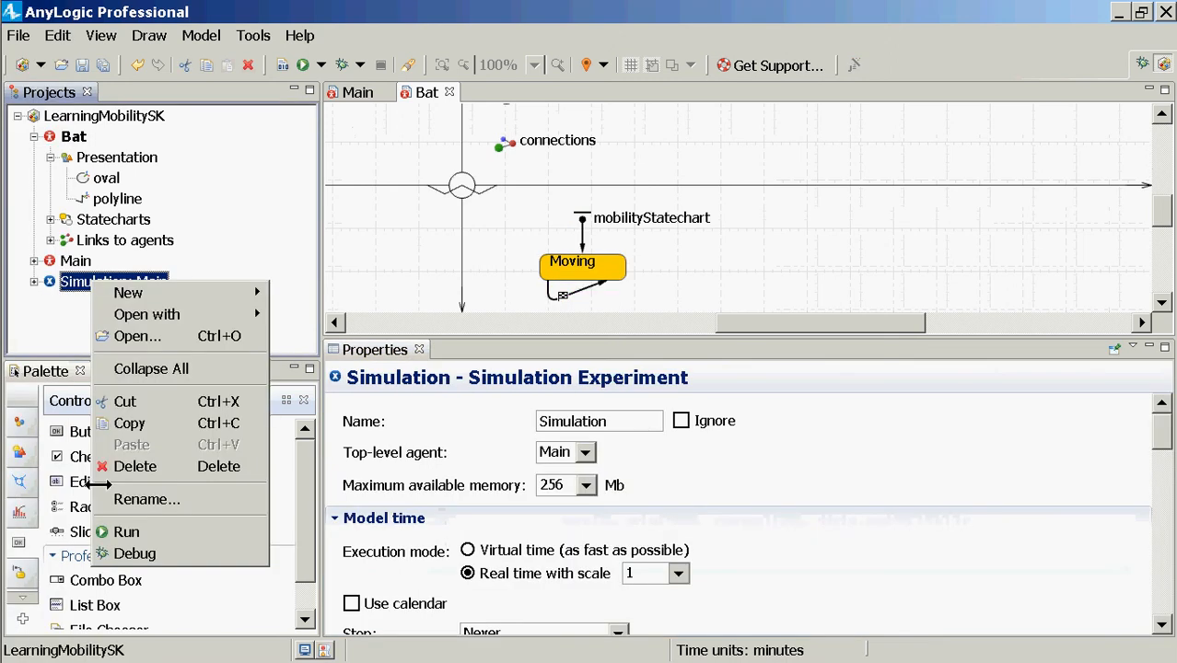
click(110, 532)
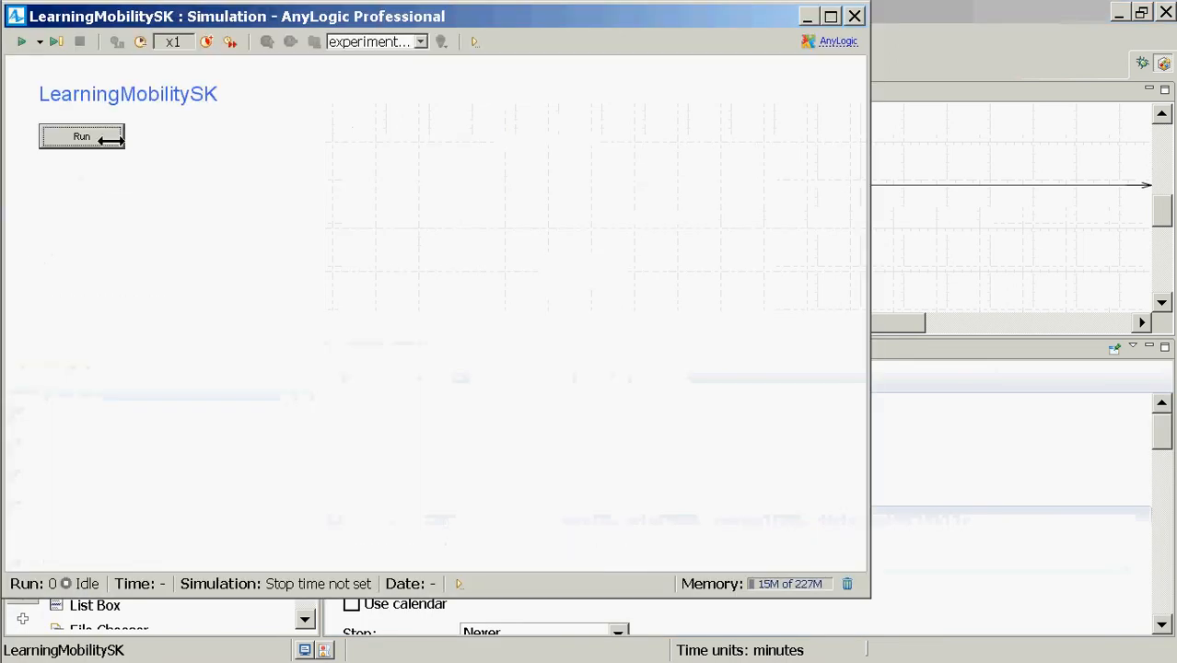
click(97, 139)
drag(523, 232, 554, 420)
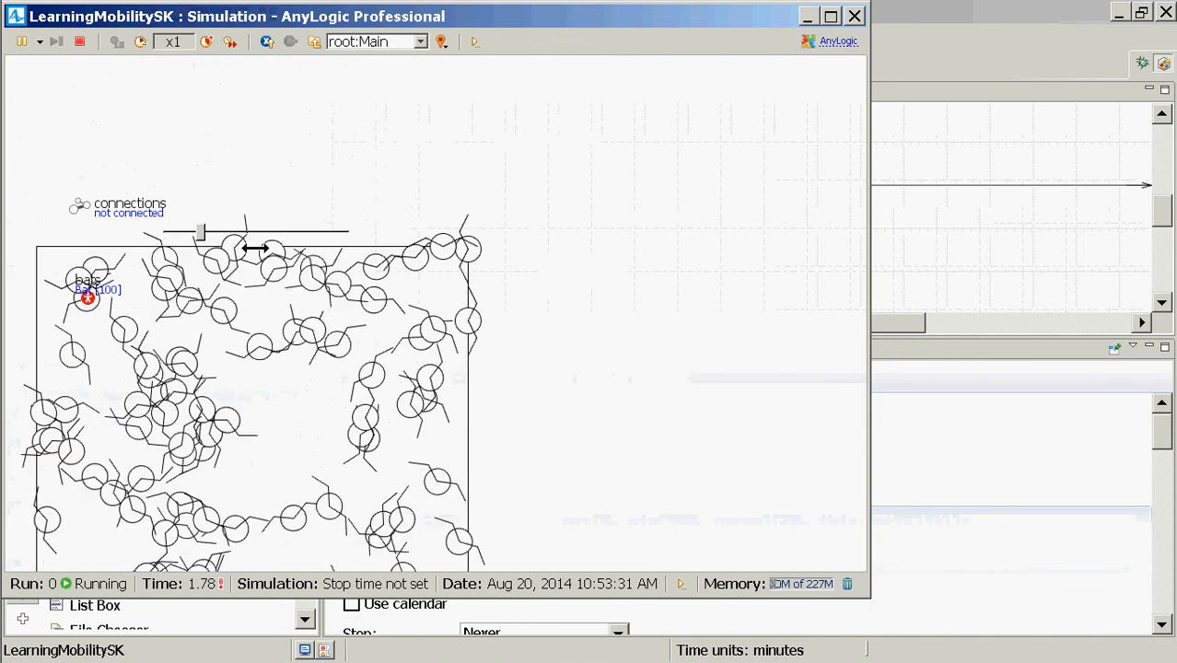
drag(206, 231, 236, 232)
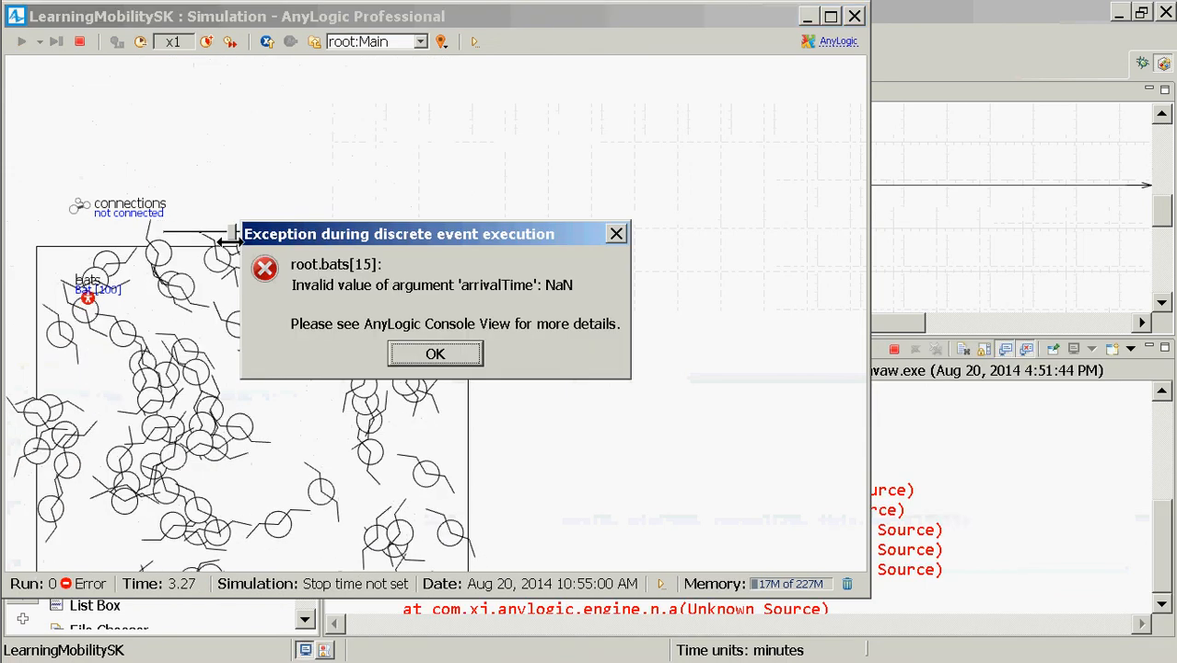
click(458, 344)
click(855, 15)
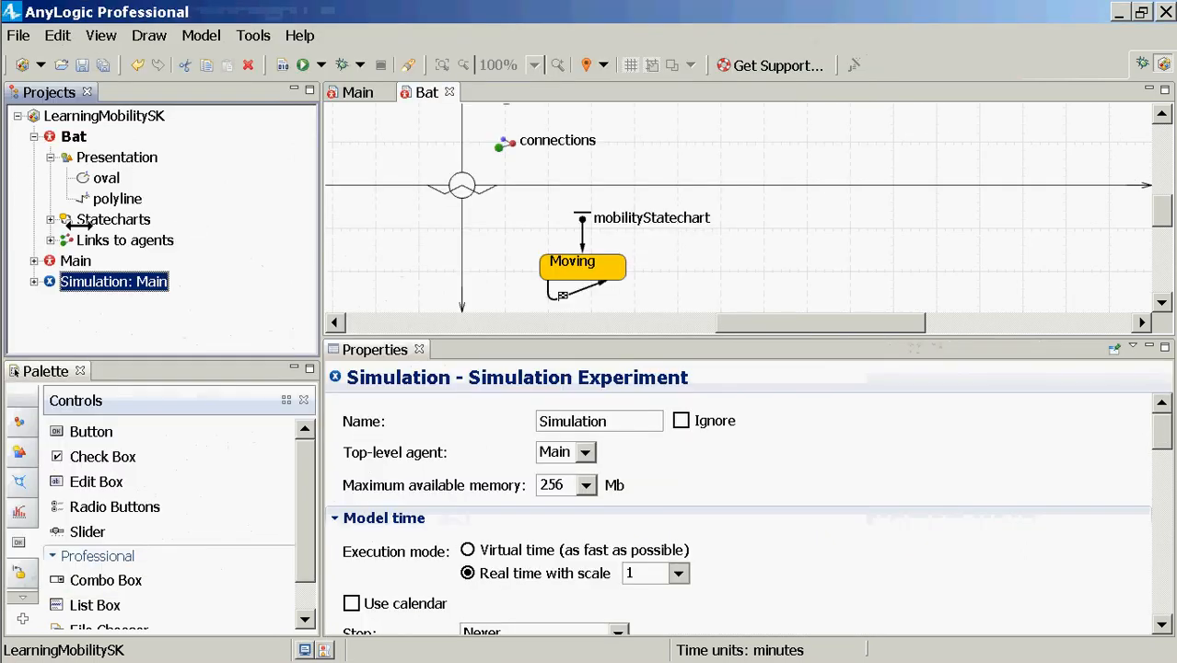
Step: Delete all action code from velocitySlider in Main and save the model
double_click(76, 260)
click(570, 124)
scroll(600, 540, down, 5)
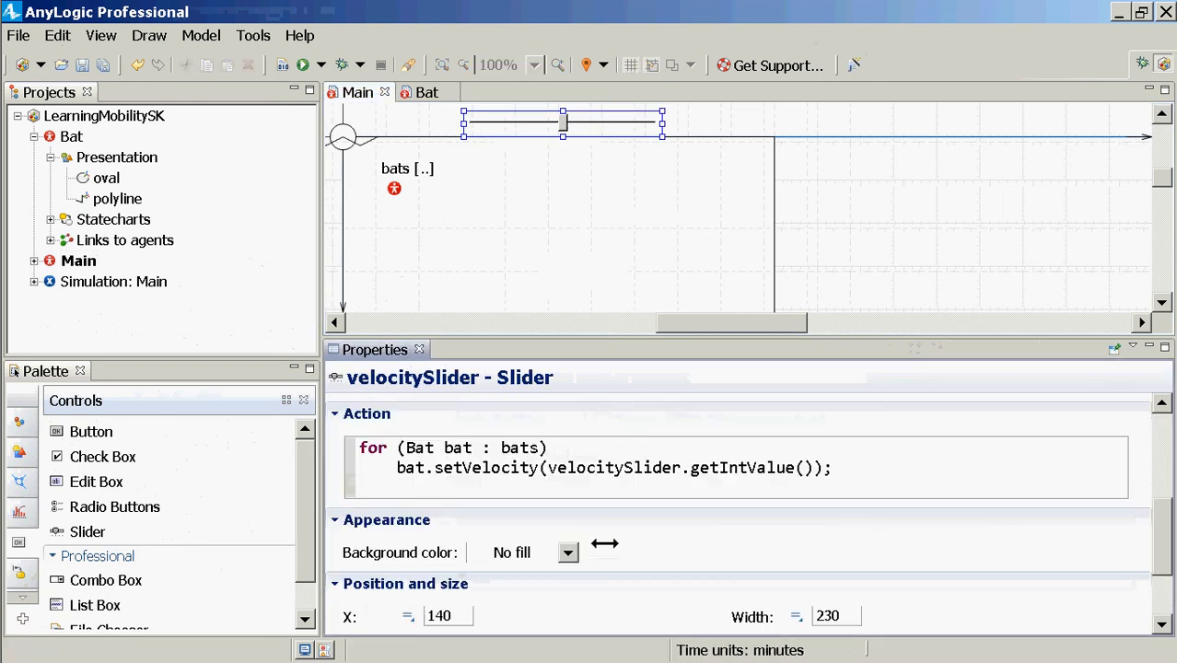
click(598, 469)
key(Up)
key(ctrl+a)
key(Delete)
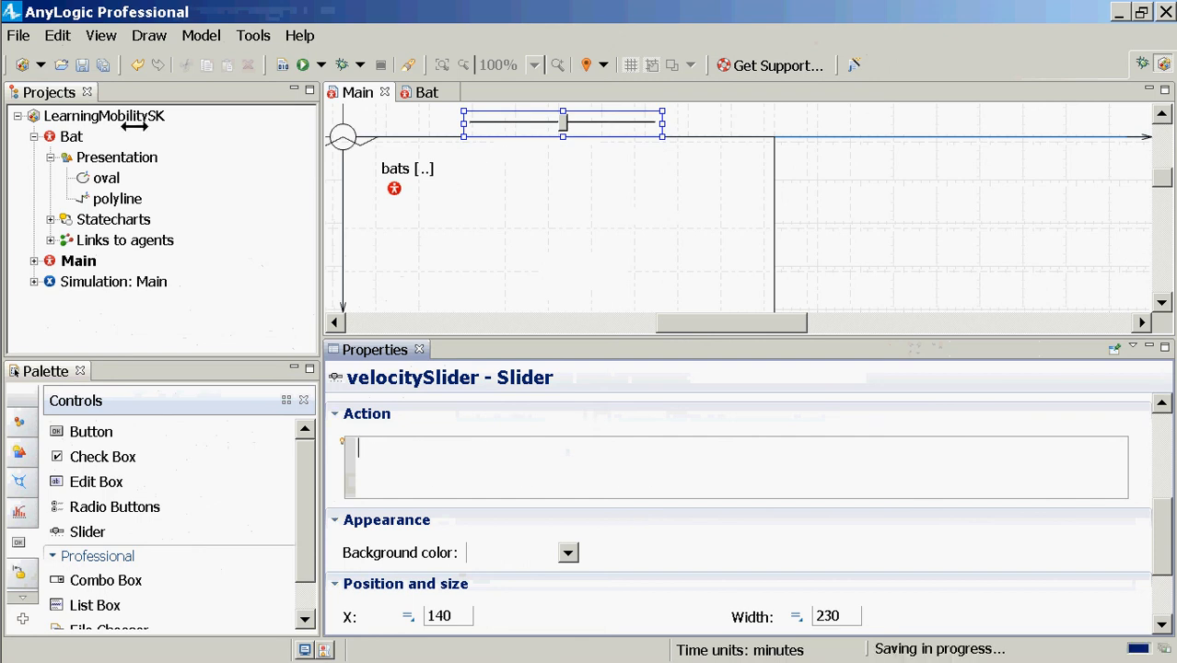
Step: Run the Simulation experiment at x5 speed, bring the velocity slider into view, and return to real-time x1 speed
right_click(129, 281)
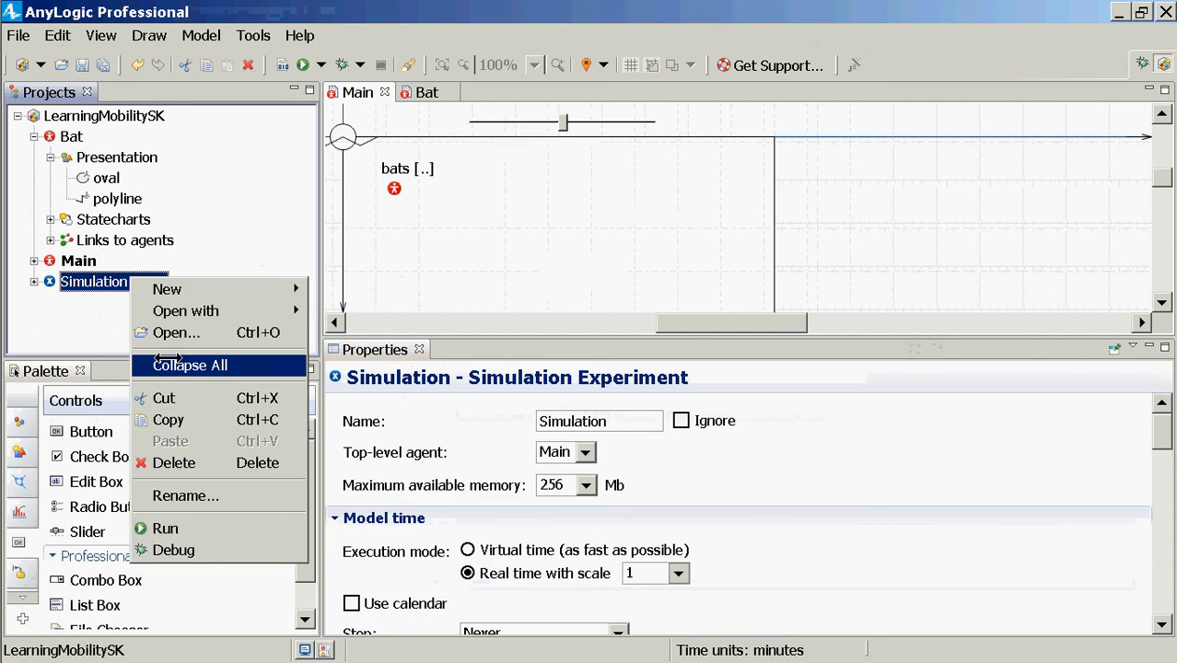
click(204, 527)
click(93, 134)
click(206, 42)
click(207, 42)
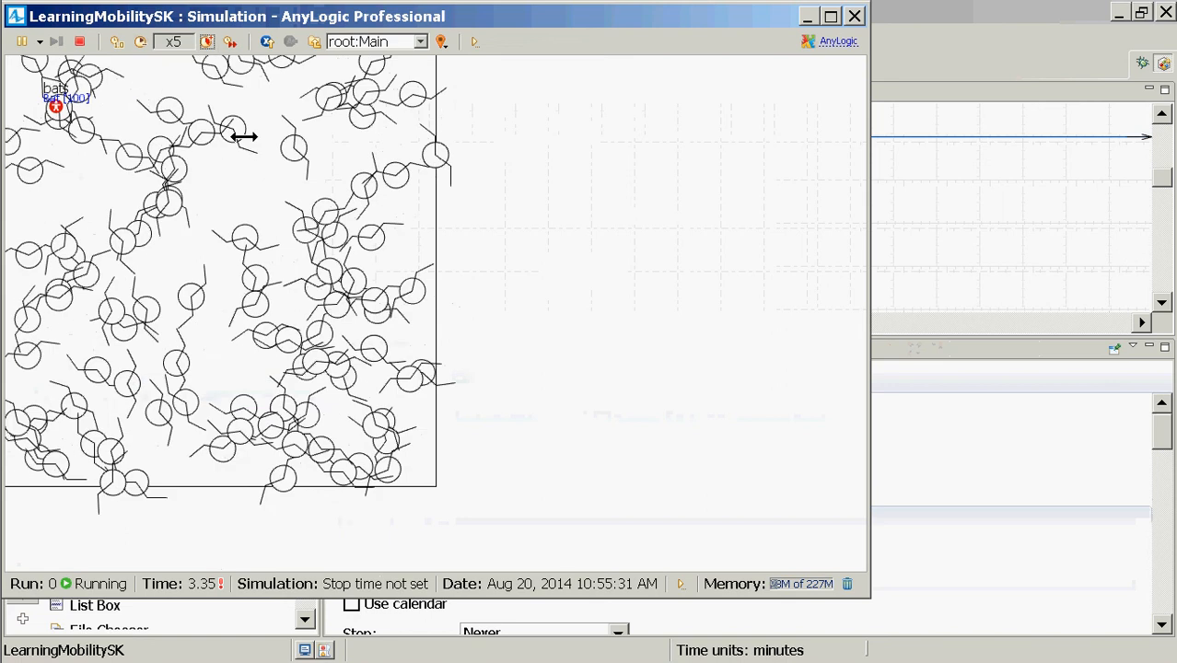
drag(452, 158, 436, 282)
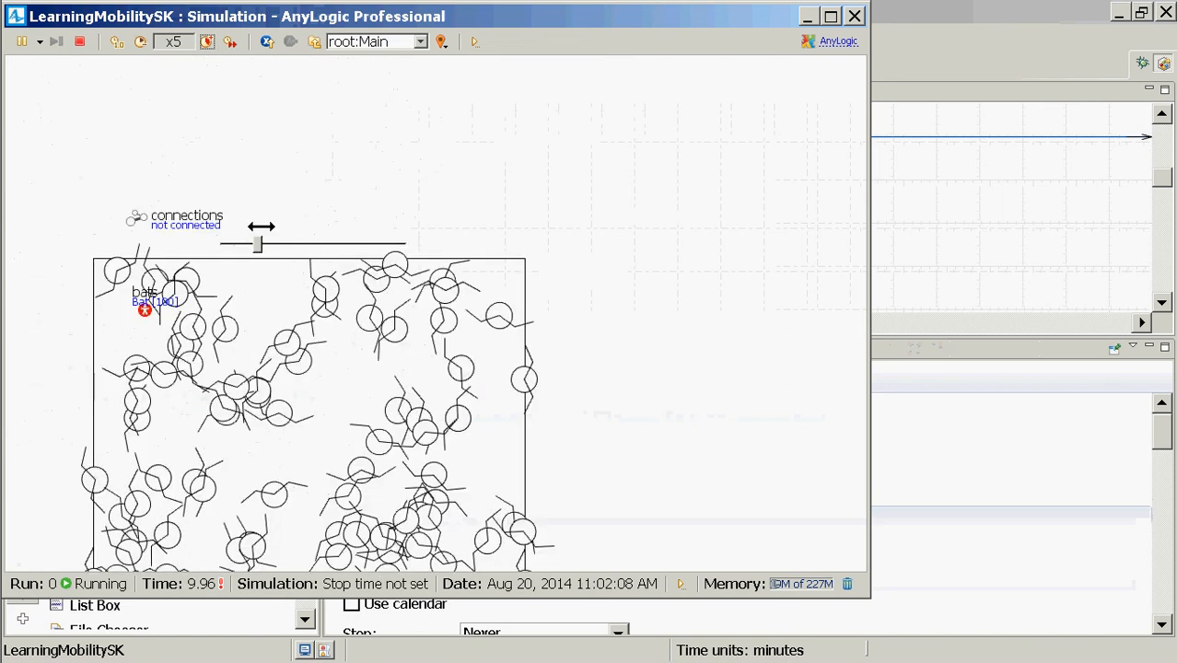
click(150, 39)
click(149, 41)
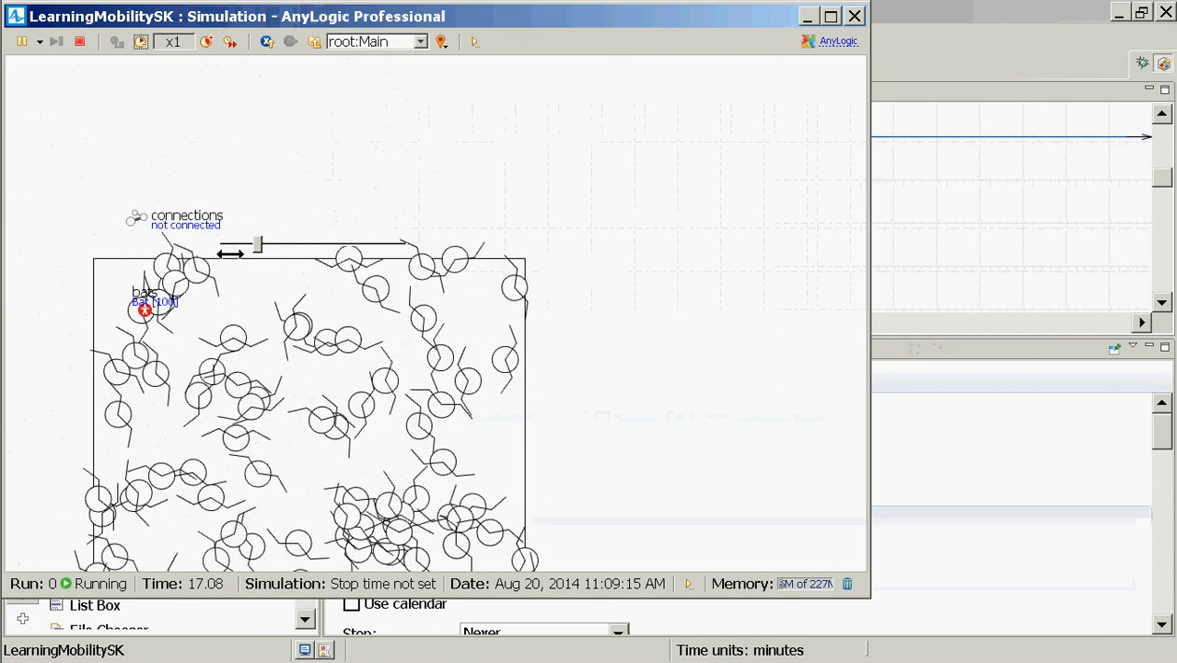
Step: Test the velocity slider by raising it to its maximum, lowering it, and raising it back to the maximum
drag(257, 245, 423, 242)
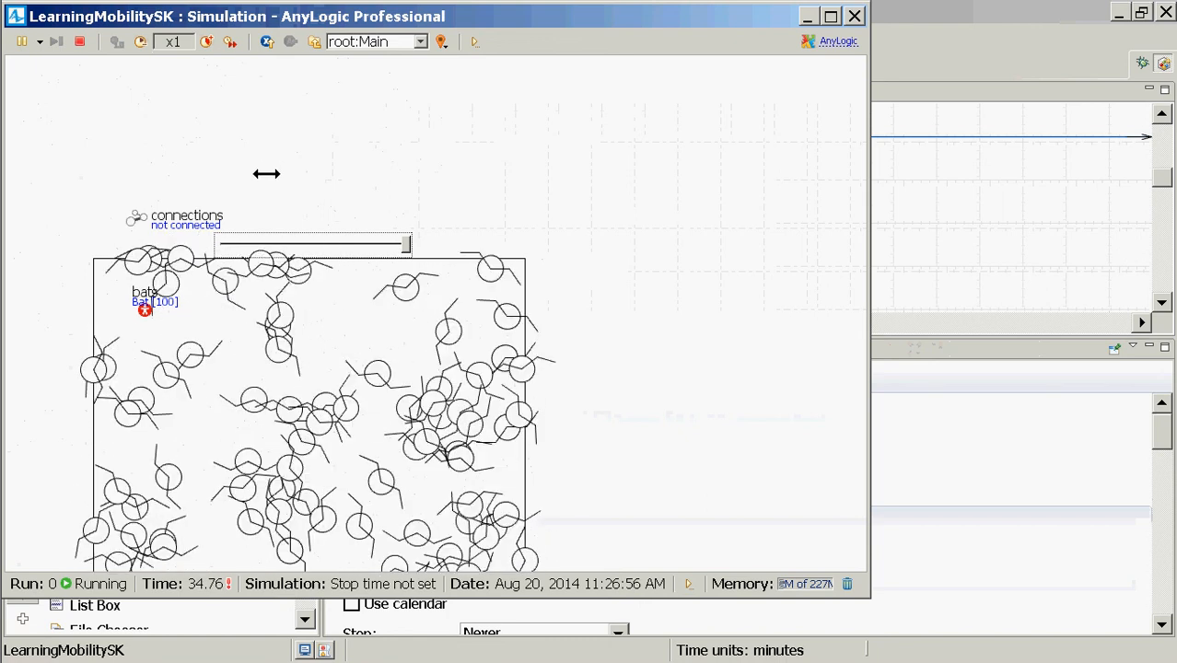
click(234, 246)
click(234, 247)
drag(226, 250, 267, 247)
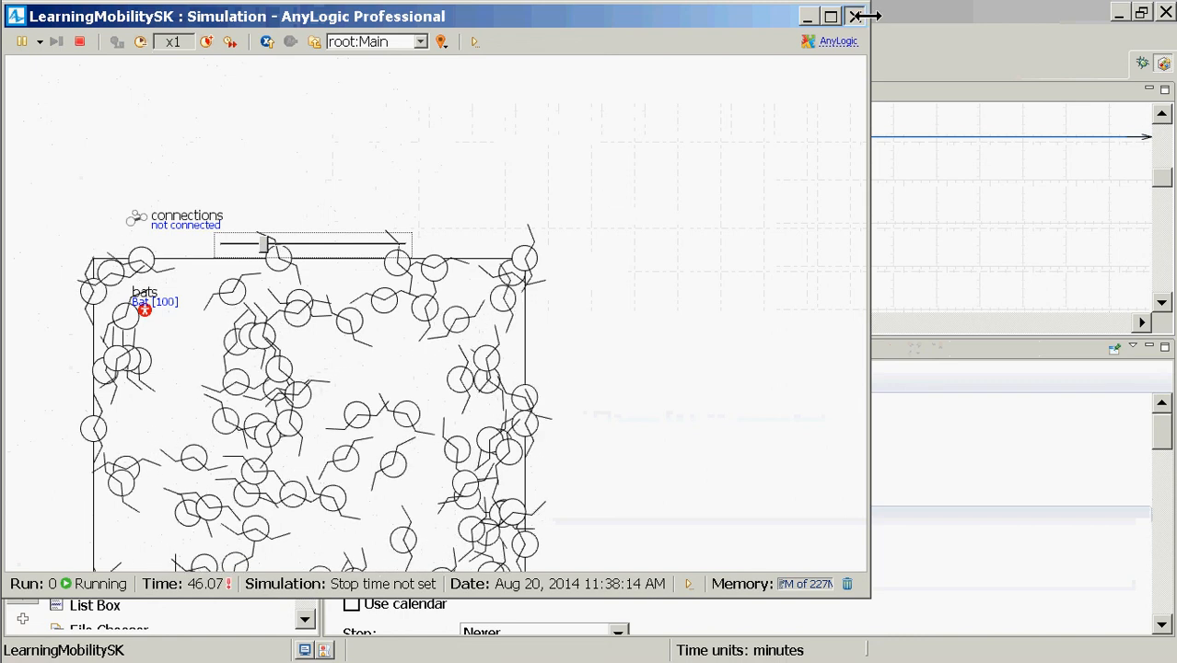
click(385, 242)
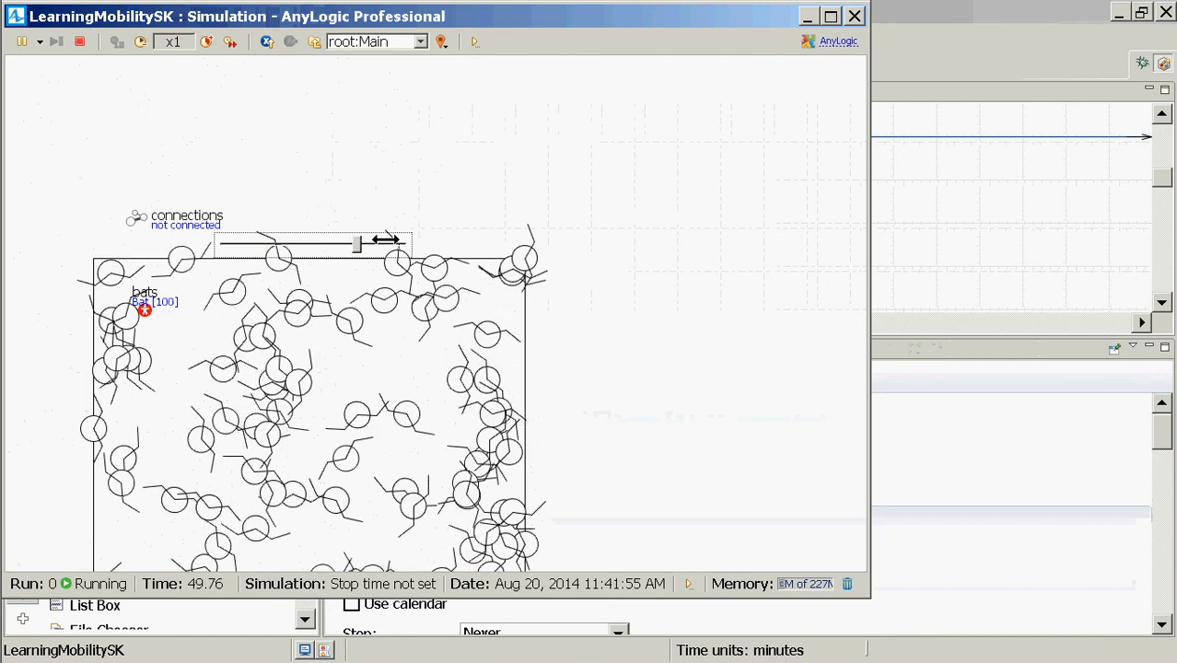
drag(390, 244, 414, 261)
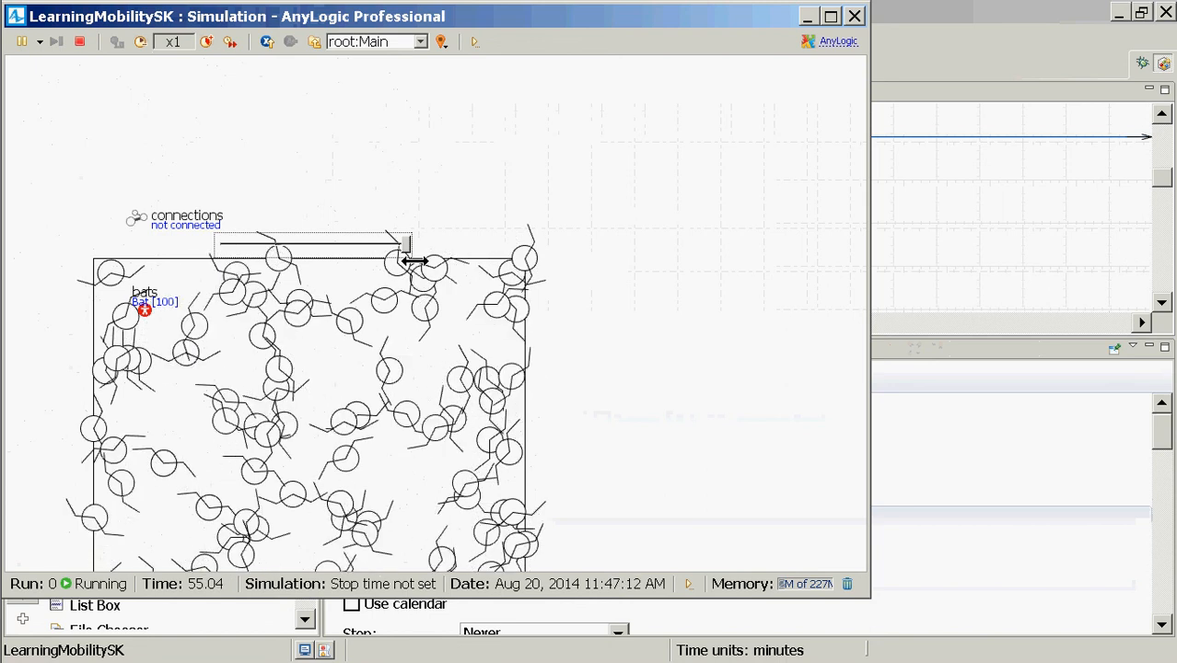
Step: Speed the running simulation up to x5
click(207, 41)
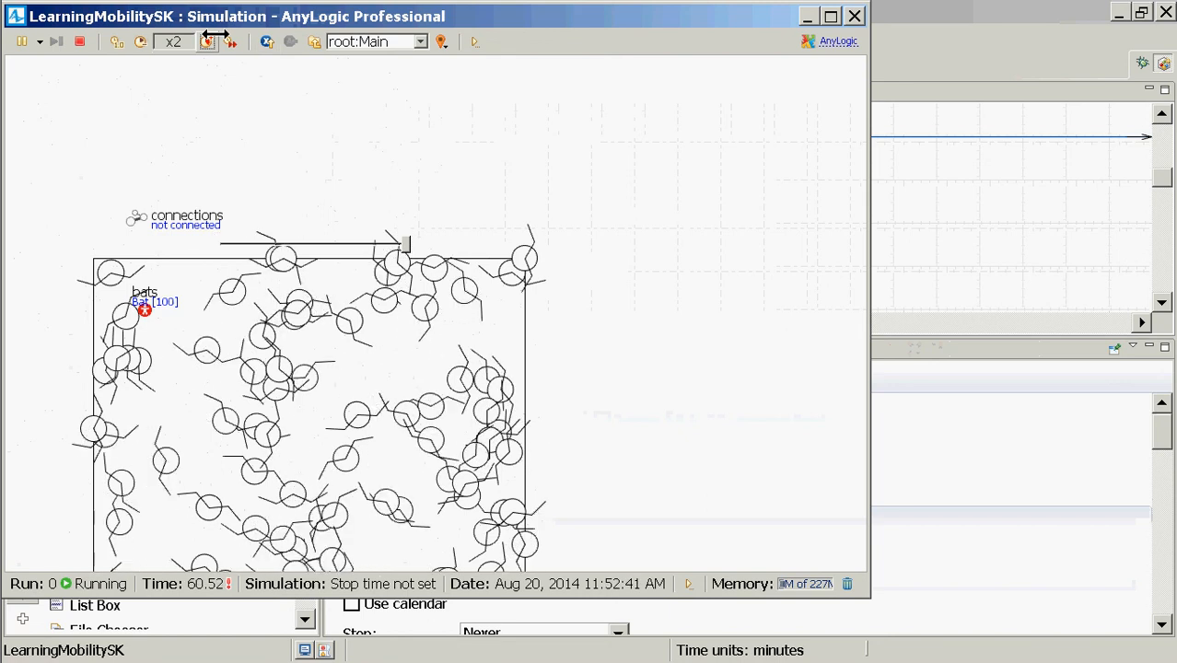
click(210, 38)
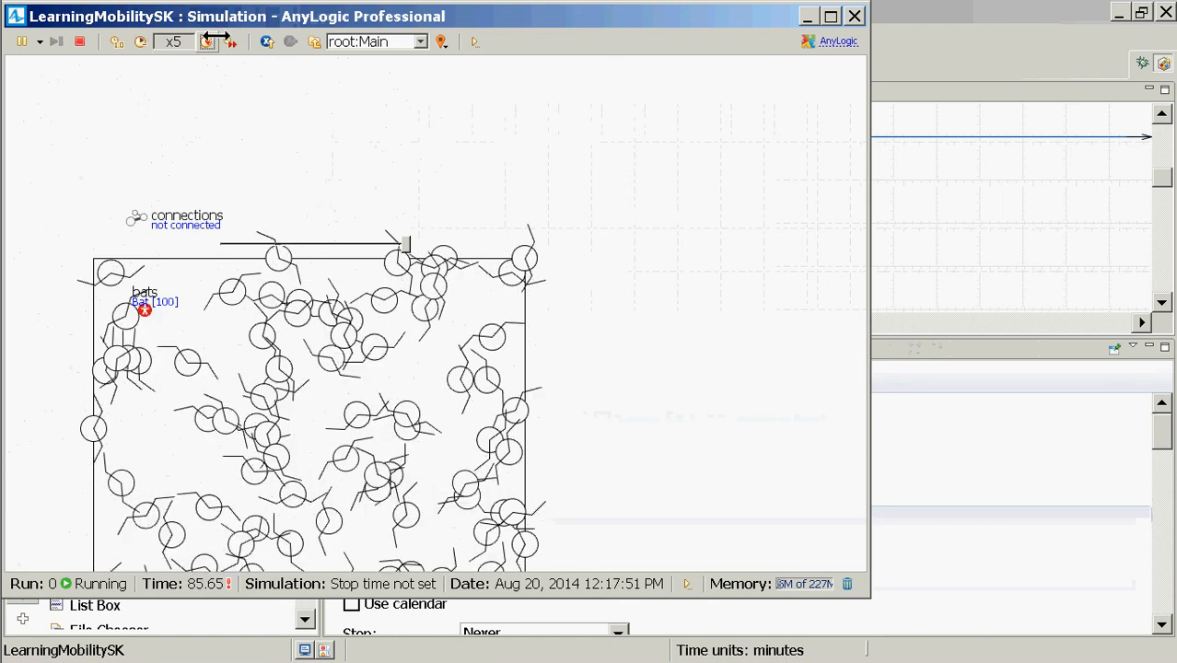
mouse_move(6, 67)
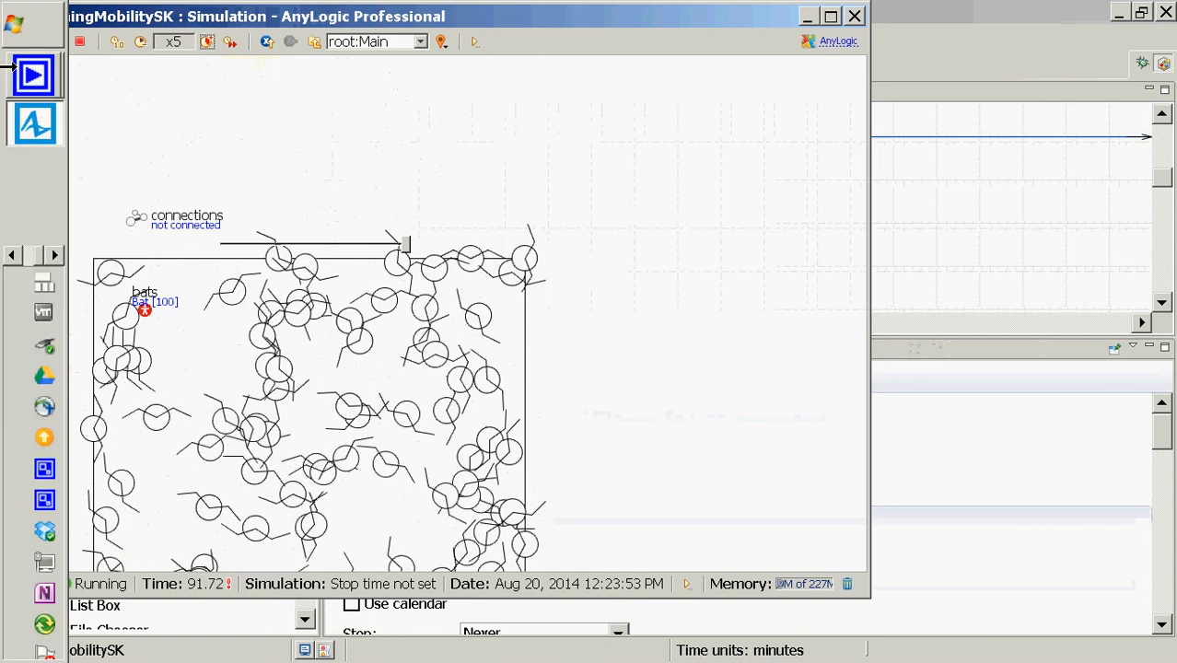
Step: Restart the simulation run, test the velocity slider with a slight increase, and close the simulation window
click(78, 42)
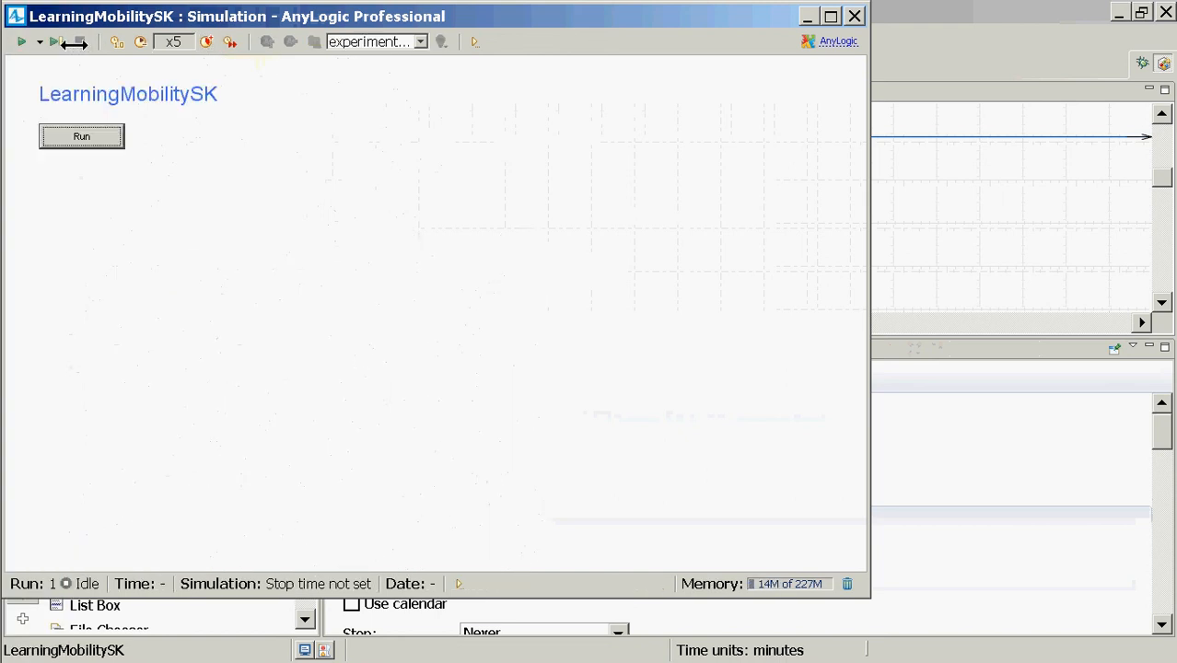
click(58, 134)
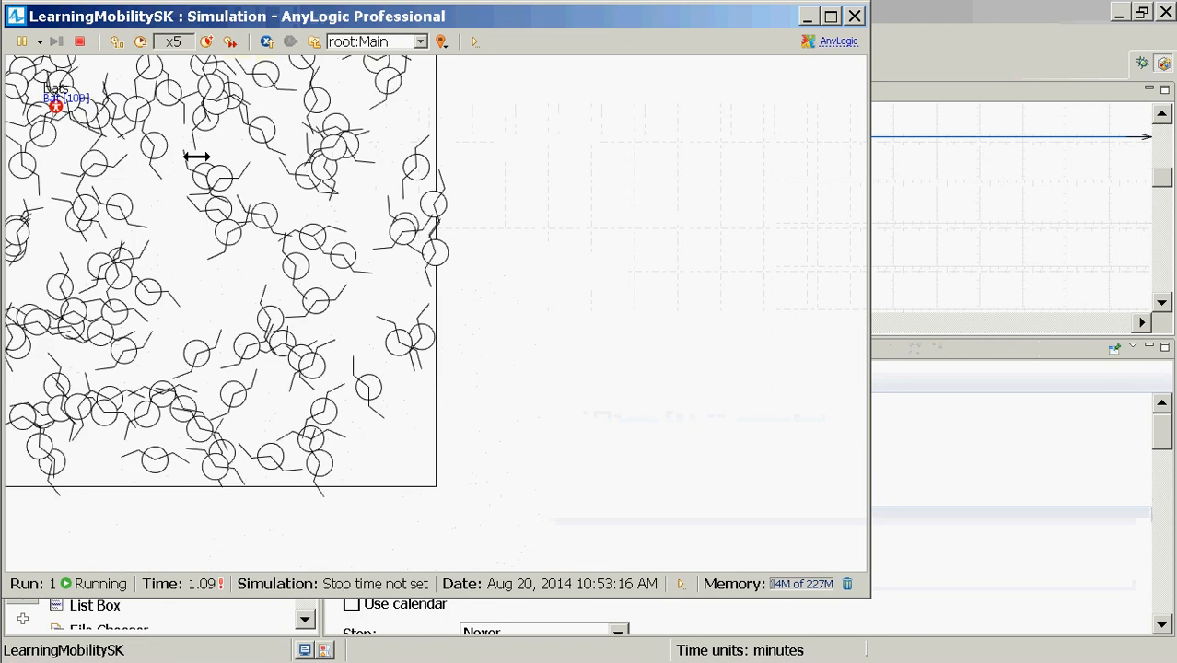
drag(225, 69, 315, 173)
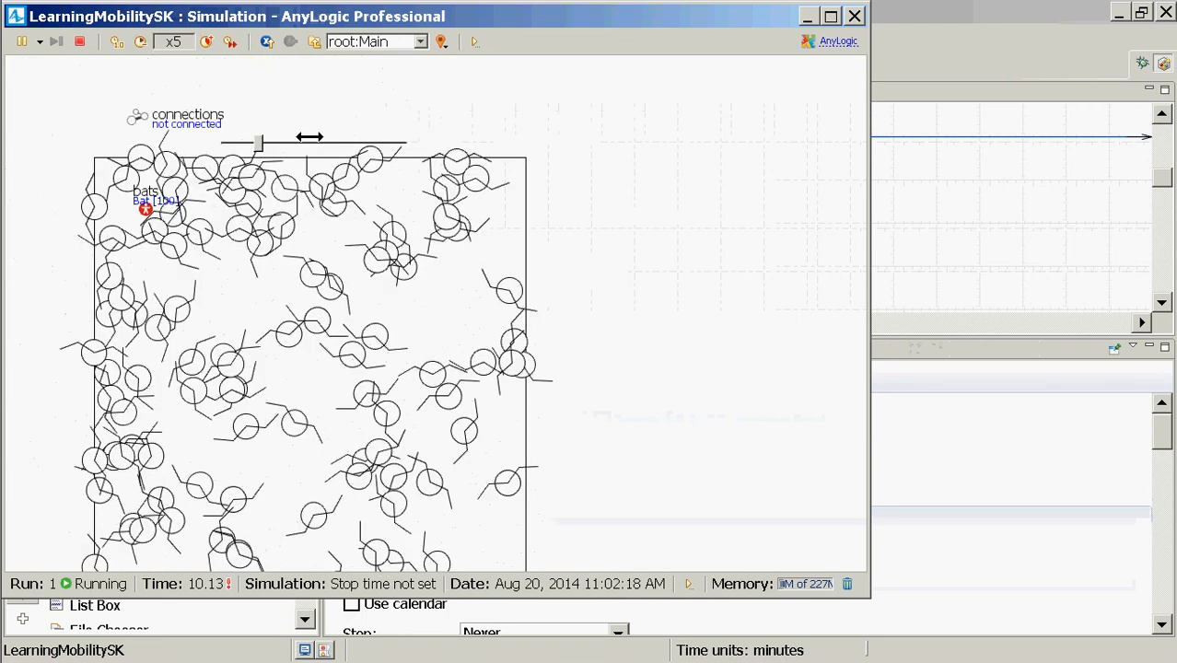
click(258, 145)
drag(258, 144, 291, 154)
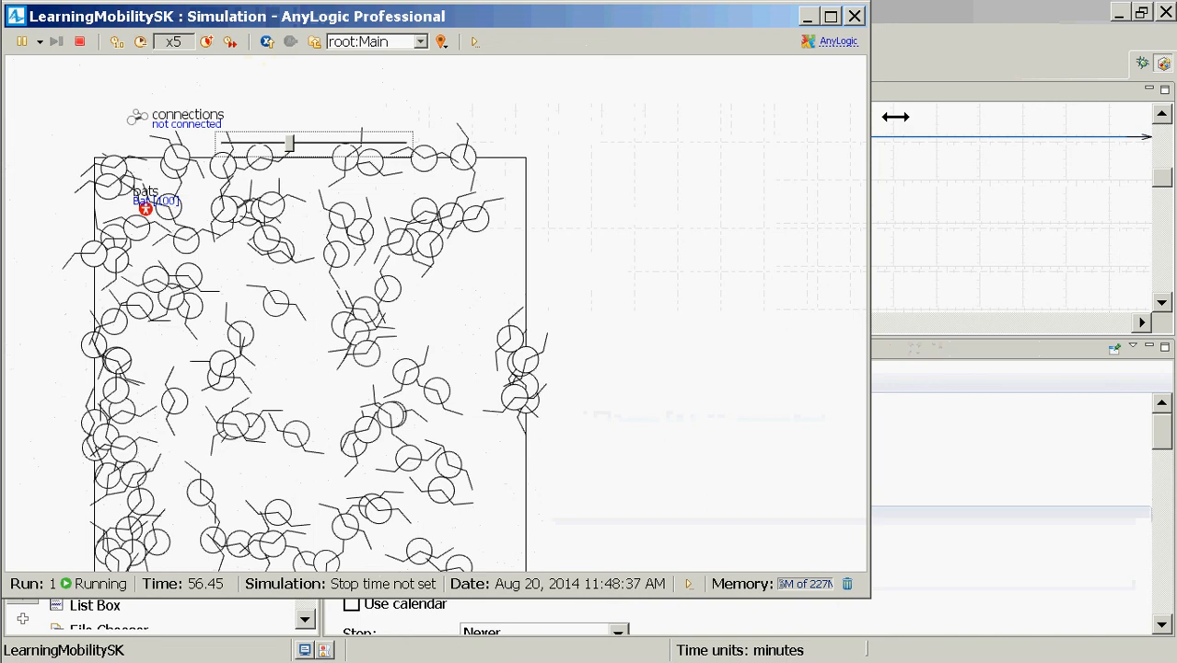
click(855, 16)
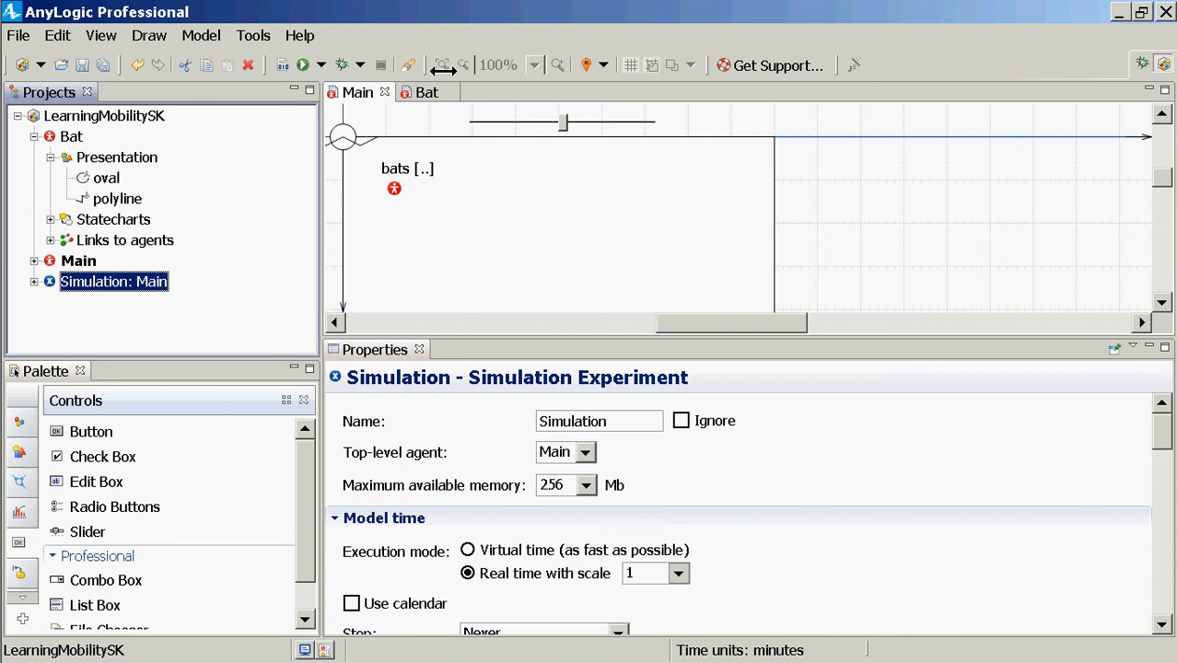
Step: Run the Simulation experiment again, test the velocity slider slightly past its midpoint, and close the simulation window
click(475, 122)
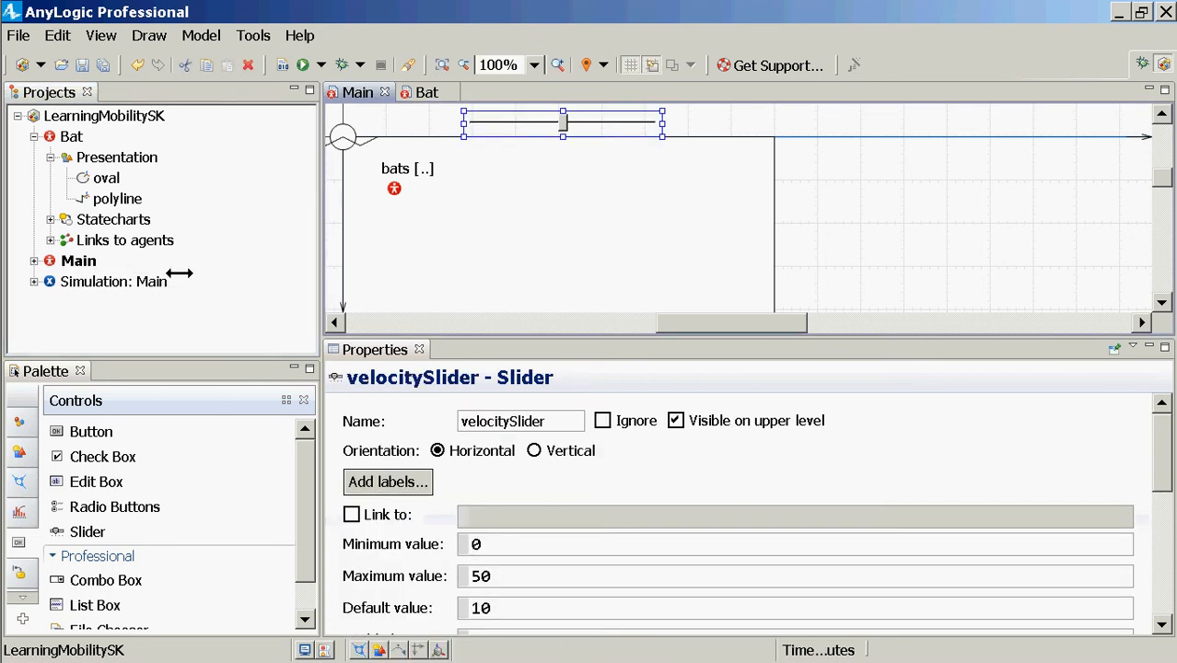
click(159, 282)
right_click(159, 284)
click(247, 534)
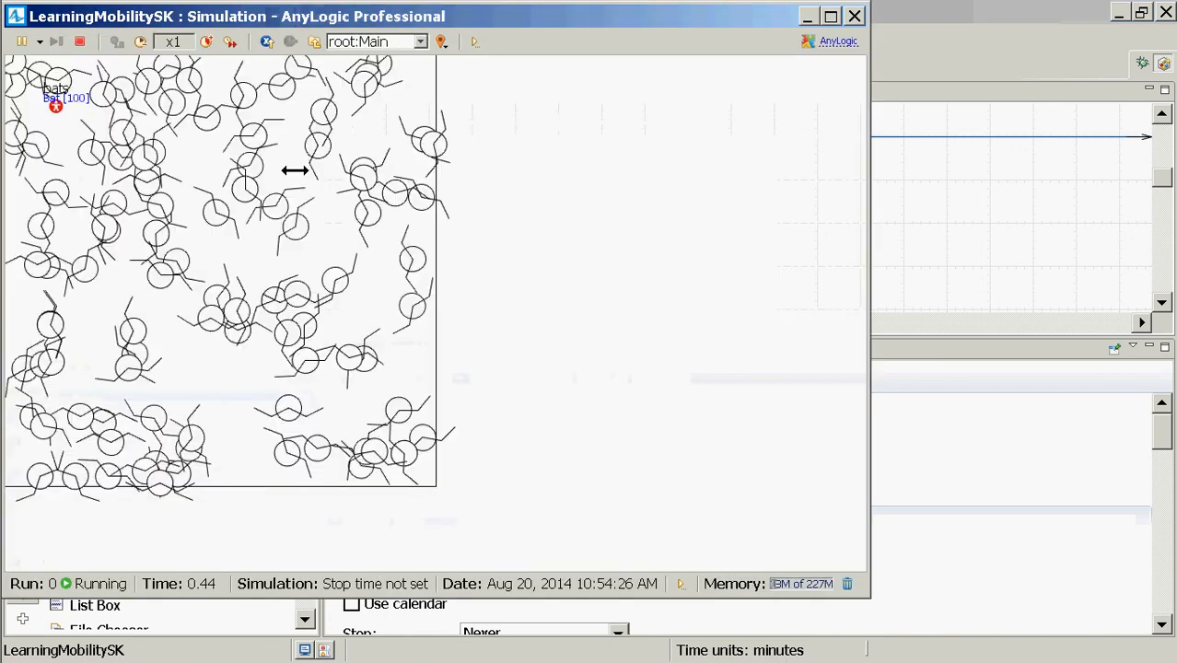
drag(160, 72, 271, 153)
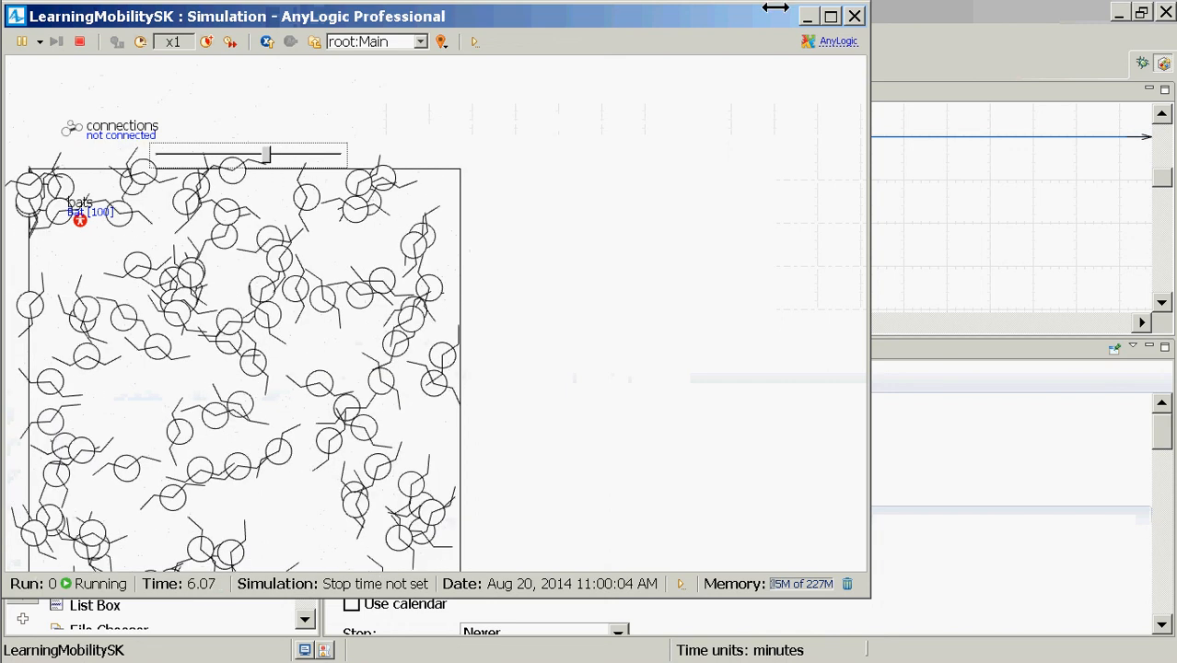
click(855, 15)
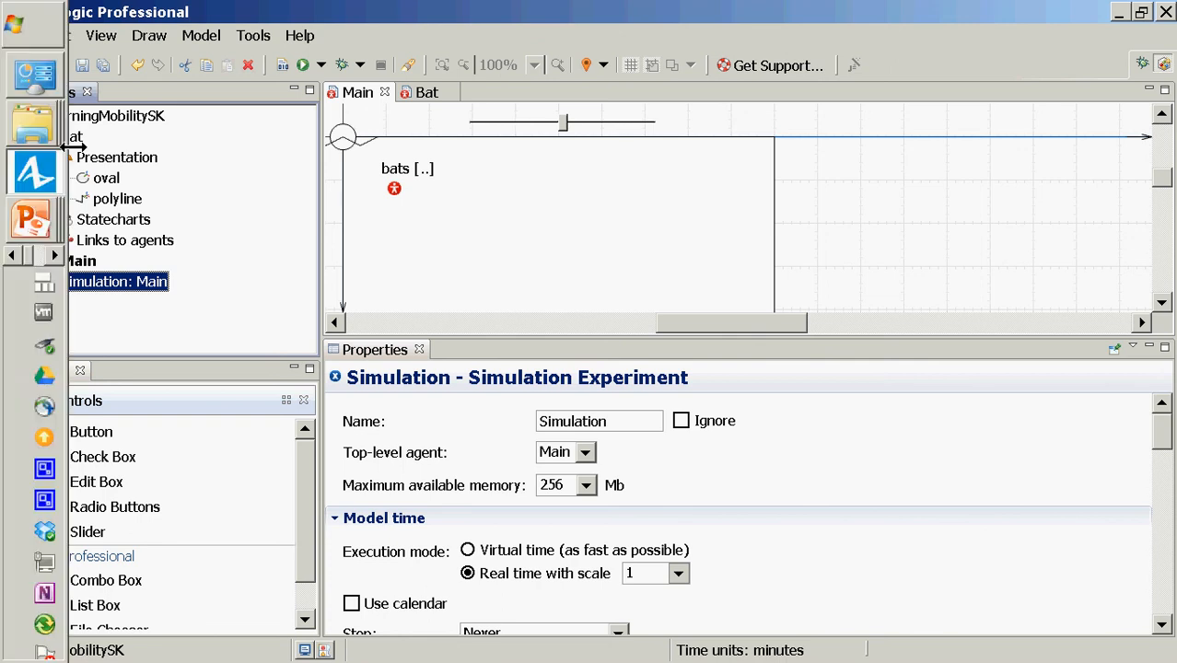
Step: In Bat's Moving state, relocate the entry action line this.setVelocity(this.main.velocitySlider.getValue()); to below the moveTo call
click(73, 137)
double_click(73, 136)
right_click(74, 137)
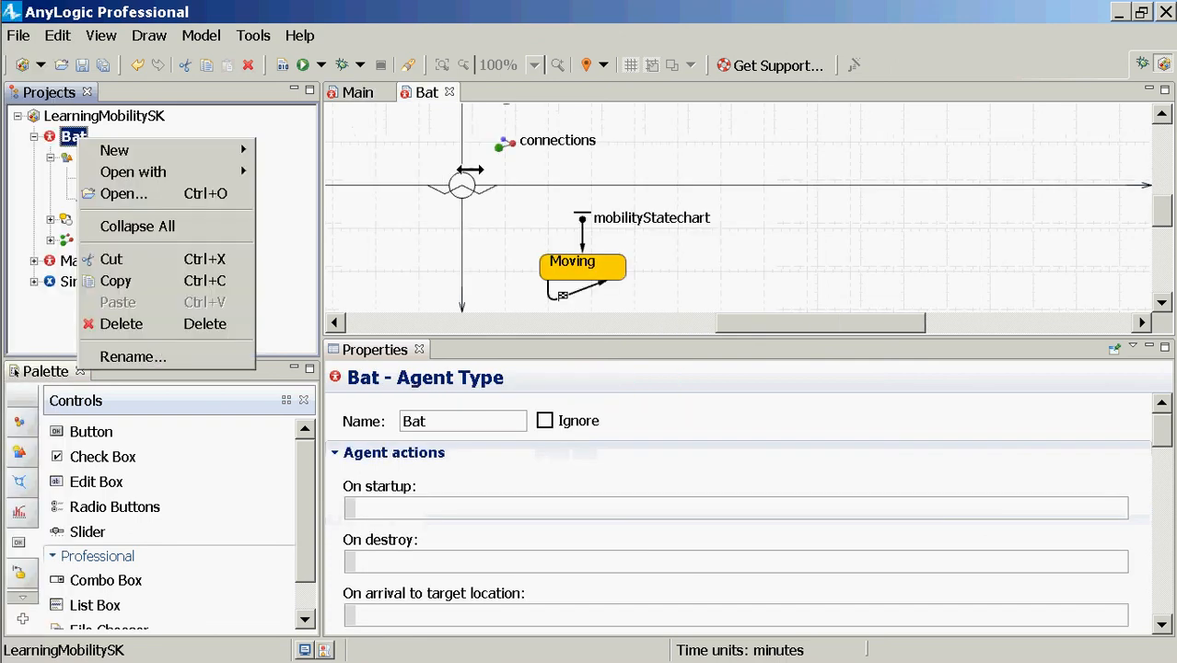
click(607, 269)
click(657, 501)
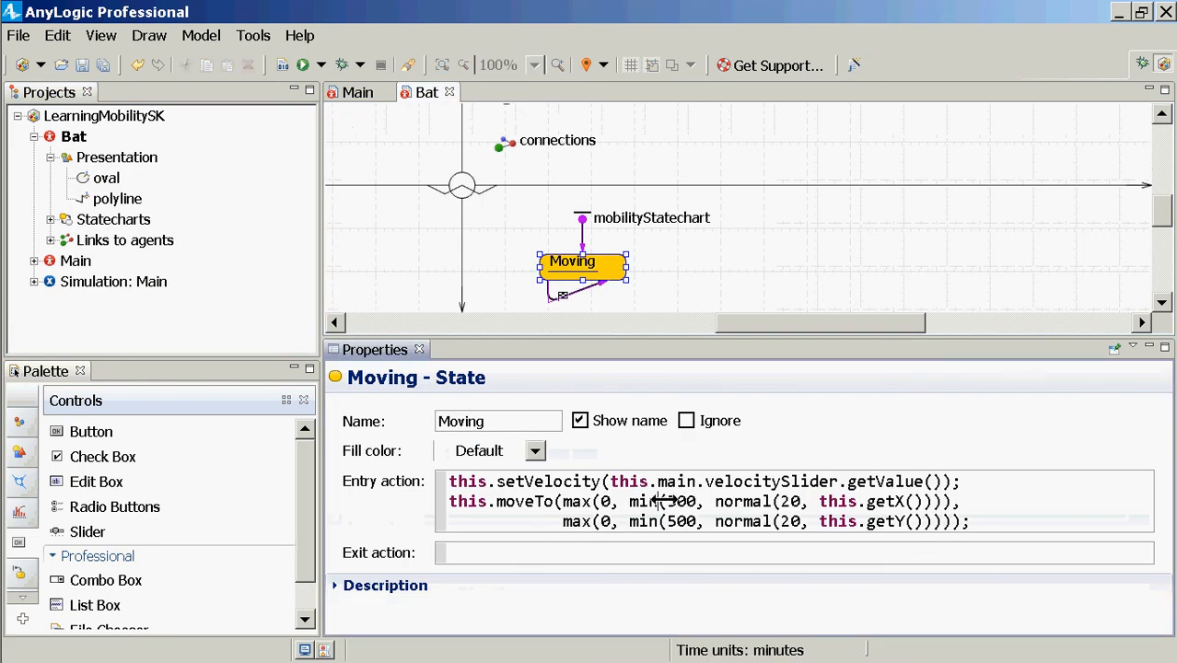
key(ctrl+Left)
key(ctrl+Left)
key(ctrl+Left)
key(ctrl+Left)
key(shift+Up)
key(Delete)
key(Down)
key(ctrl+Right)
key(ctrl+Right)
key(ctrl+Right)
key(ctrl+Right)
key(ctrl+Right)
key(ctrl+Right)
key(ctrl+Right)
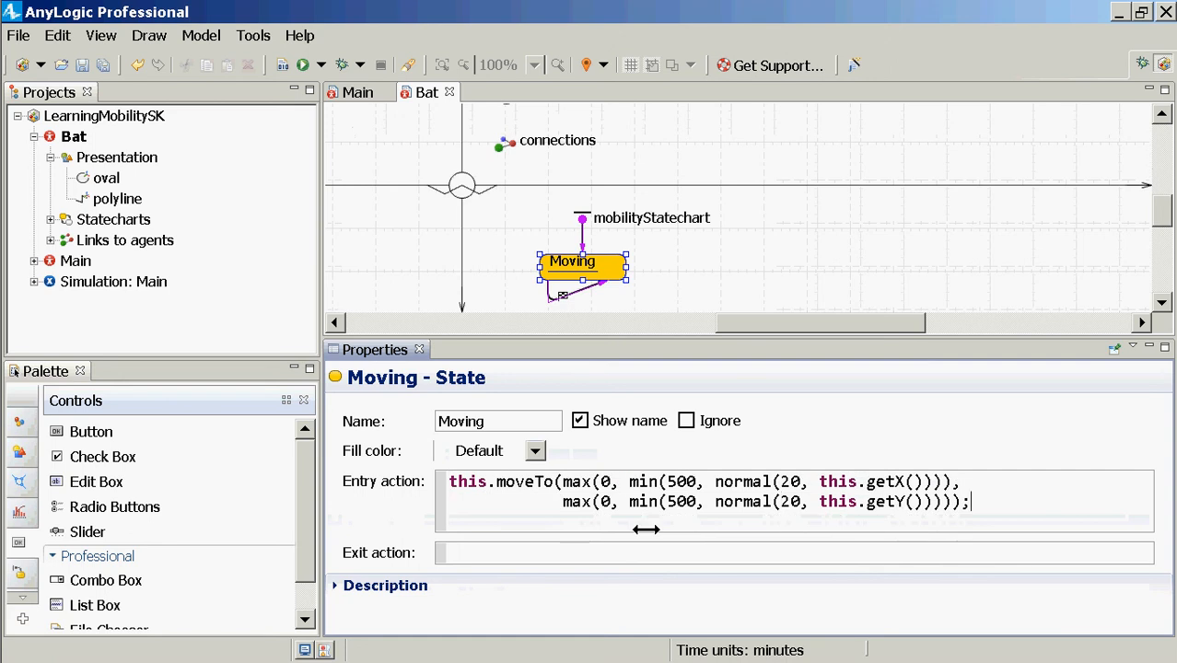
key(ctrl+z)
key(Up)
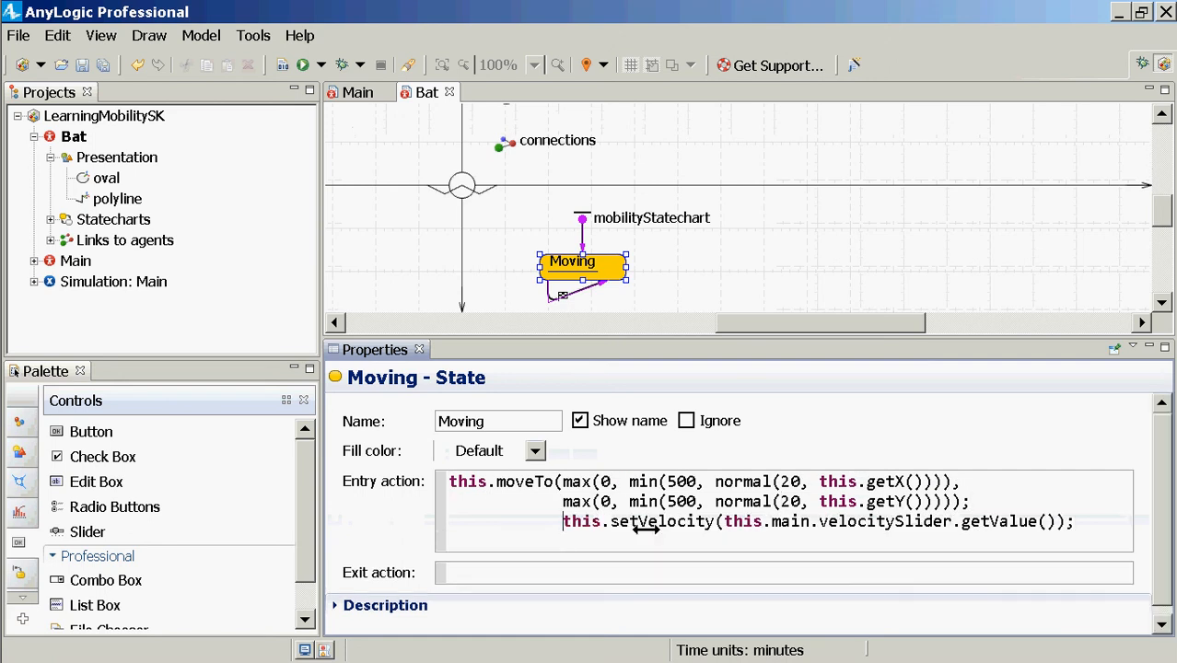
Step: Remove the indentation in front of the setVelocity line in Moving's entry action and save the model
key(BackSpace)
key(BackSpace)
key(BackSpace)
key(BackSpace)
key(BackSpace)
key(BackSpace)
key(BackSpace)
key(BackSpace)
key(BackSpace)
key(BackSpace)
key(BackSpace)
key(BackSpace)
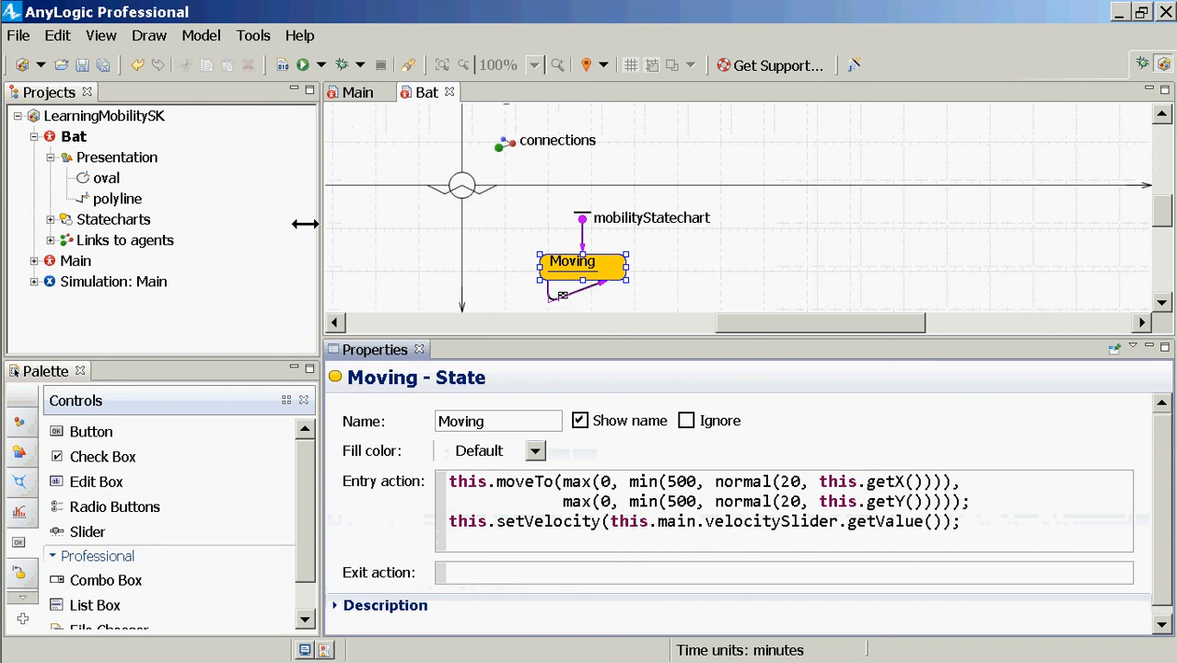
key(ctrl+s)
Step: Move the setVelocity line back above the moveTo call in the Moving state's entry action and save the model
right_click(122, 281)
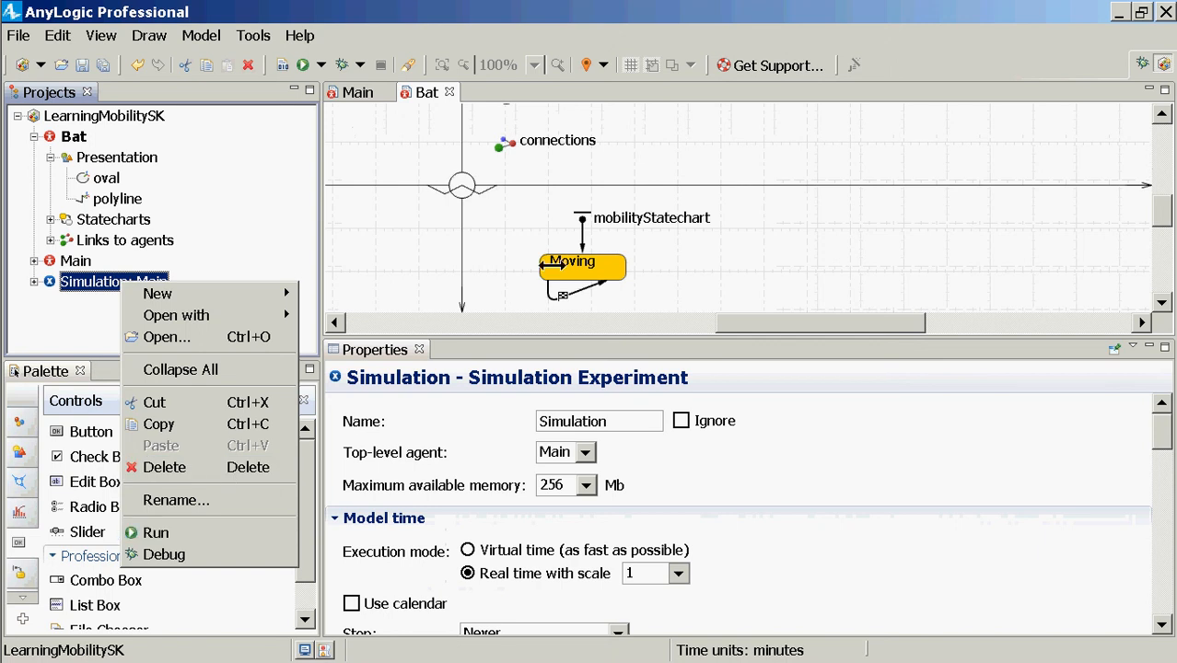
click(589, 271)
click(592, 271)
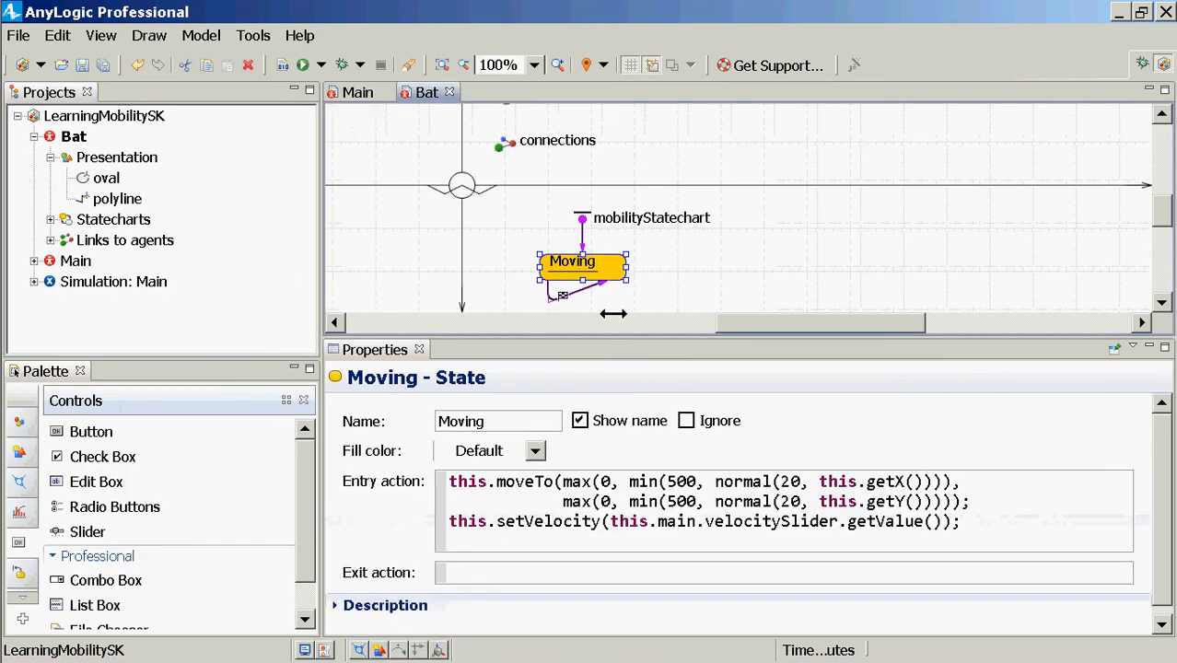
click(553, 479)
key(ctrl+Left)
key(ctrl+Left)
key(Down)
key(Down)
key(Down)
key(shift+Up)
key(ctrl+x)
key(ctrl+Home)
key(ctrl+v)
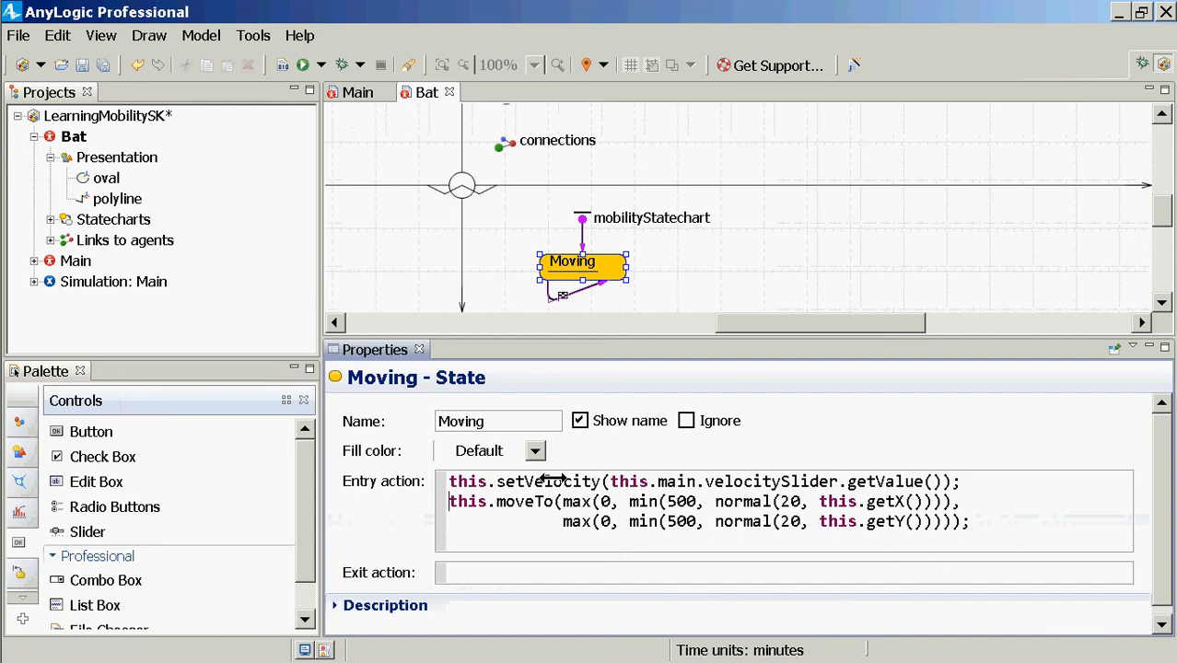
click(537, 483)
key(ctrl+Left)
key(ctrl+Left)
key(ctrl+s)
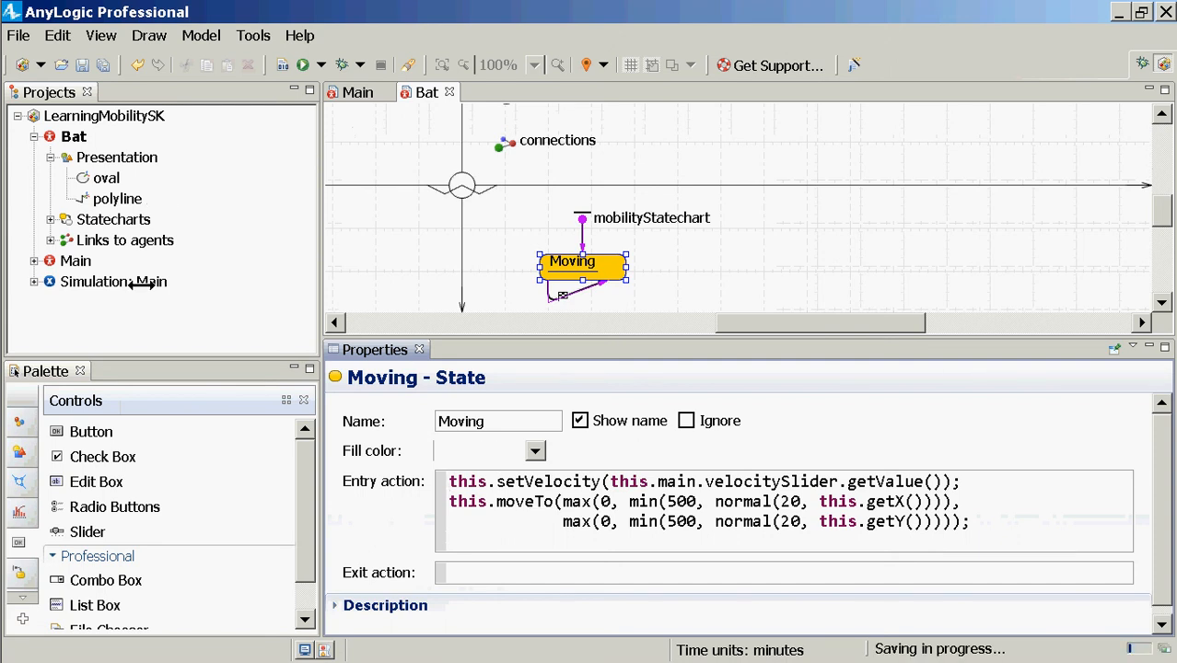
Step: Run the Simulation experiment and, while it runs, review the Moving state's entry action in the Bat editor
right_click(138, 282)
click(171, 536)
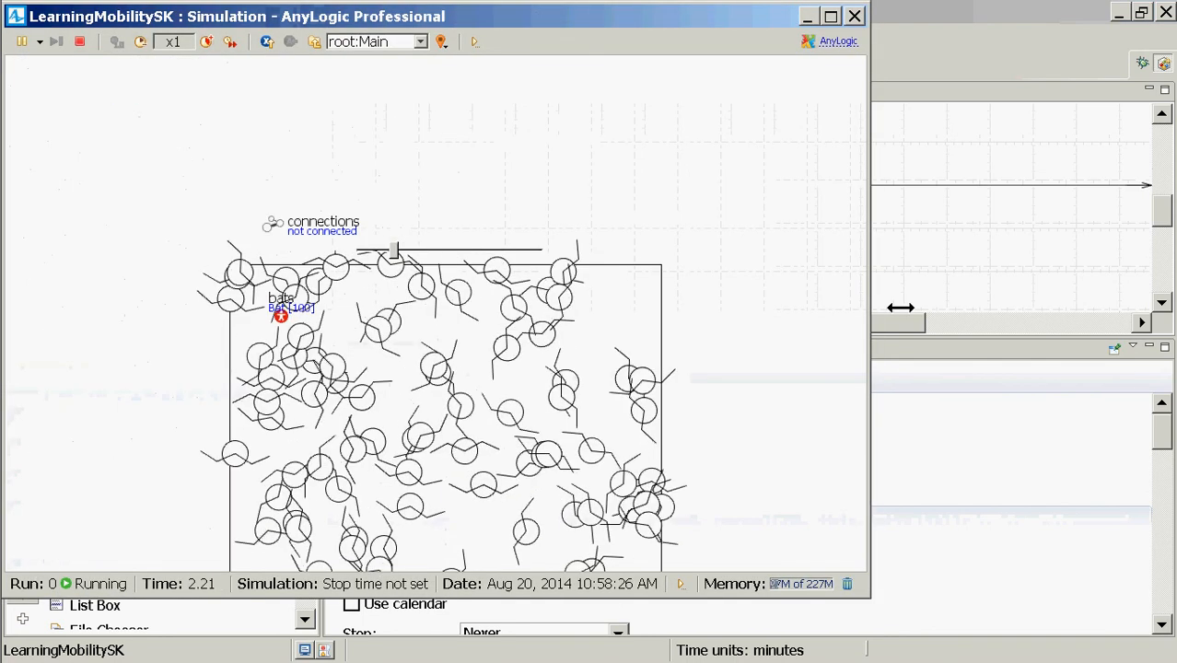
click(956, 360)
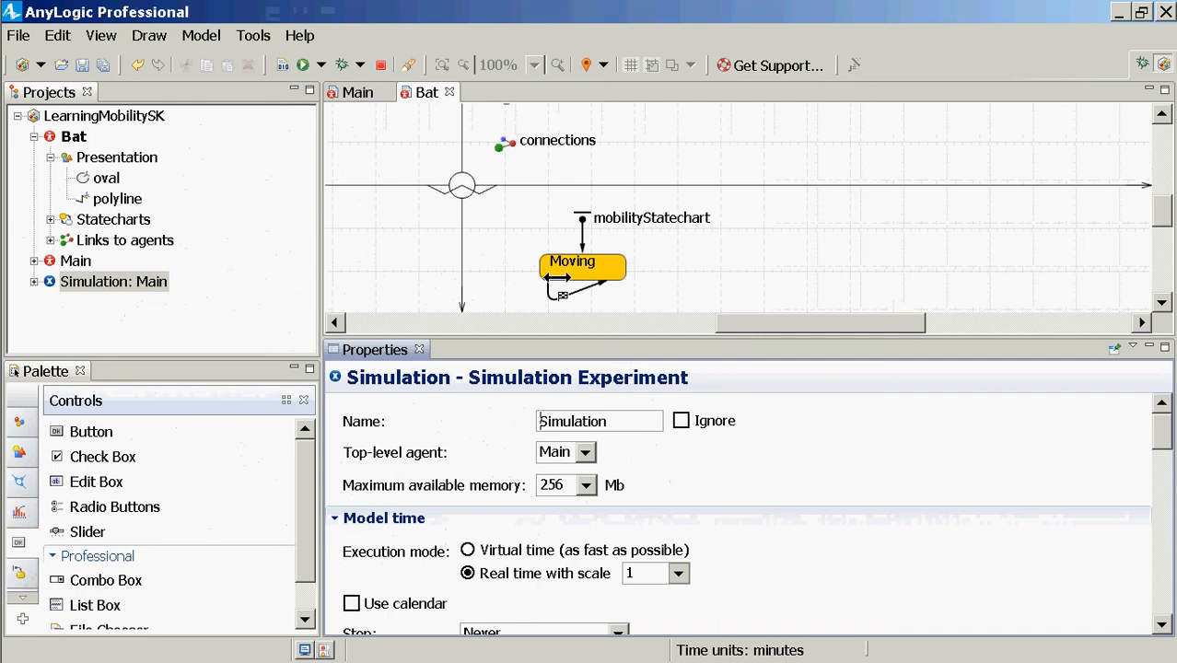
click(553, 292)
click(593, 274)
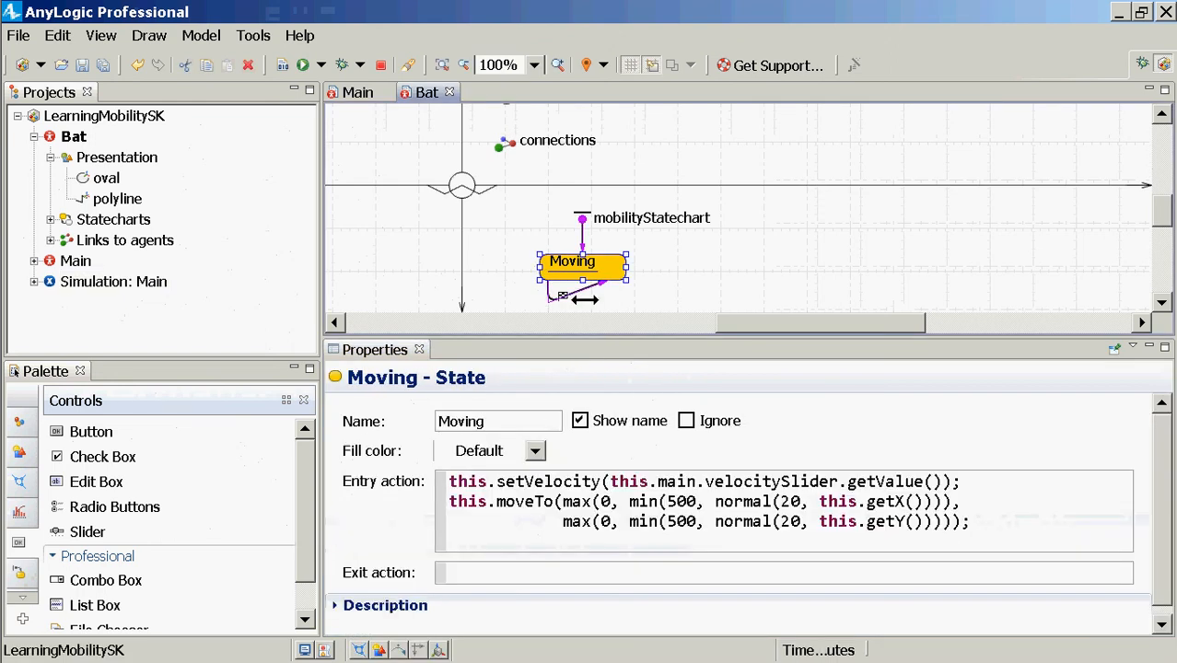
Step: In the running simulation, lower the velocity slider to its minimum and raise it back to about its starting position
key(alt+Tab)
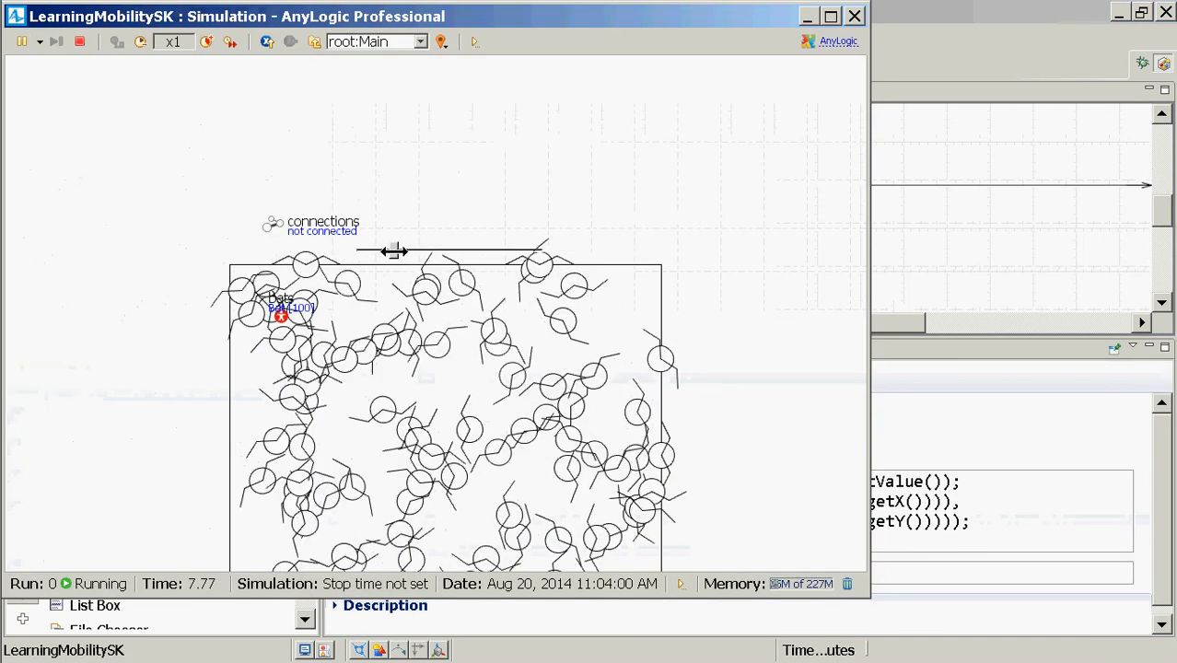
drag(393, 250, 356, 245)
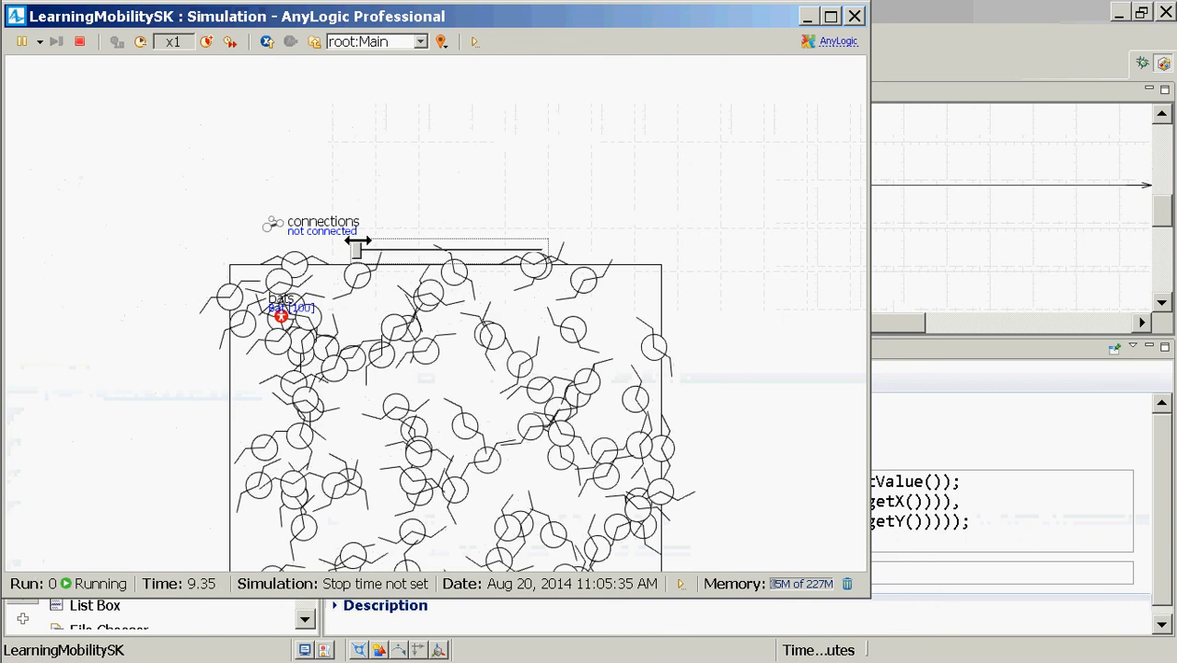
click(408, 249)
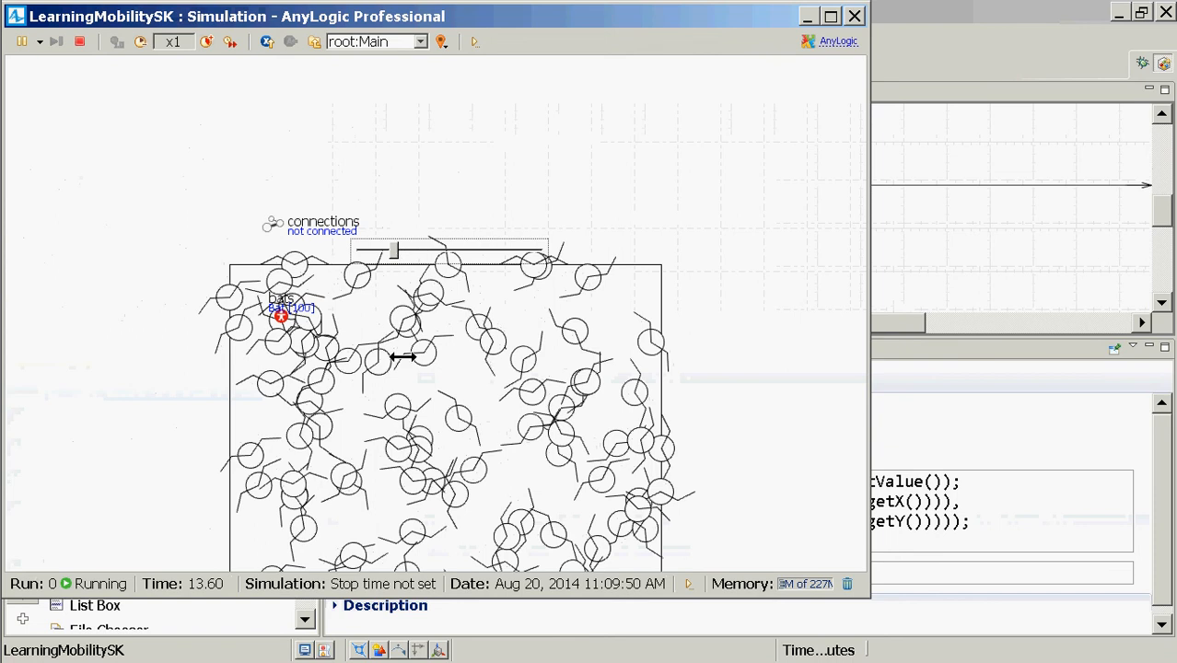
Step: Delete the this.setVelocity(this.main.velocitySlider.getValue()); line from the Moving state's entry action
click(949, 490)
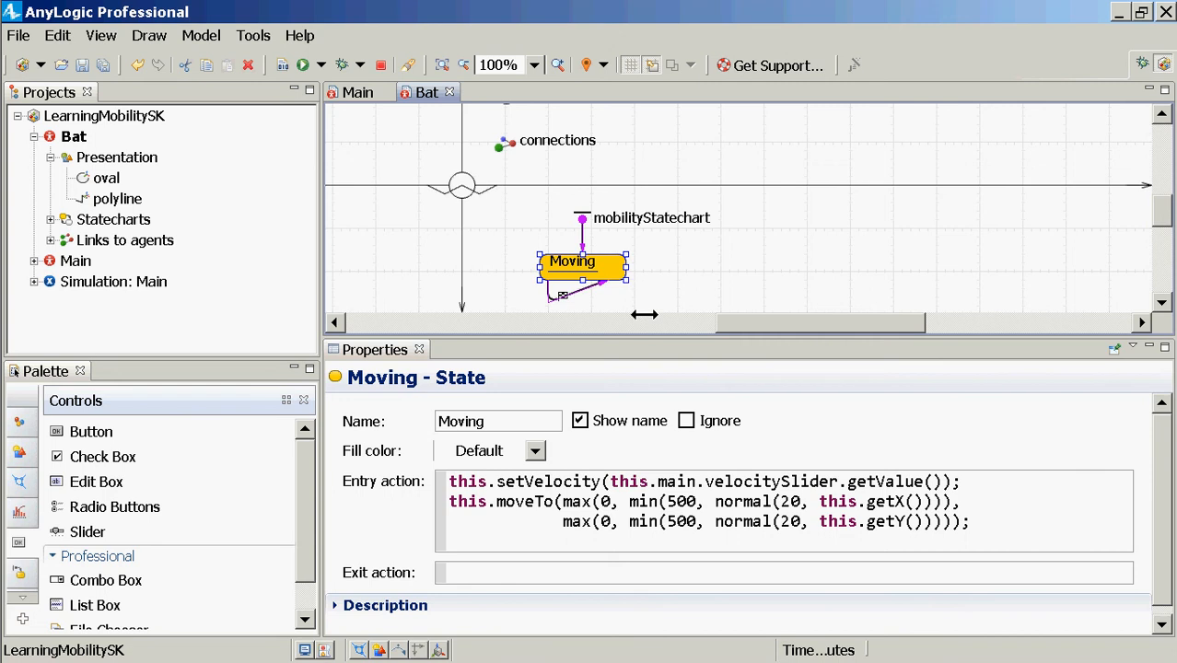
click(599, 481)
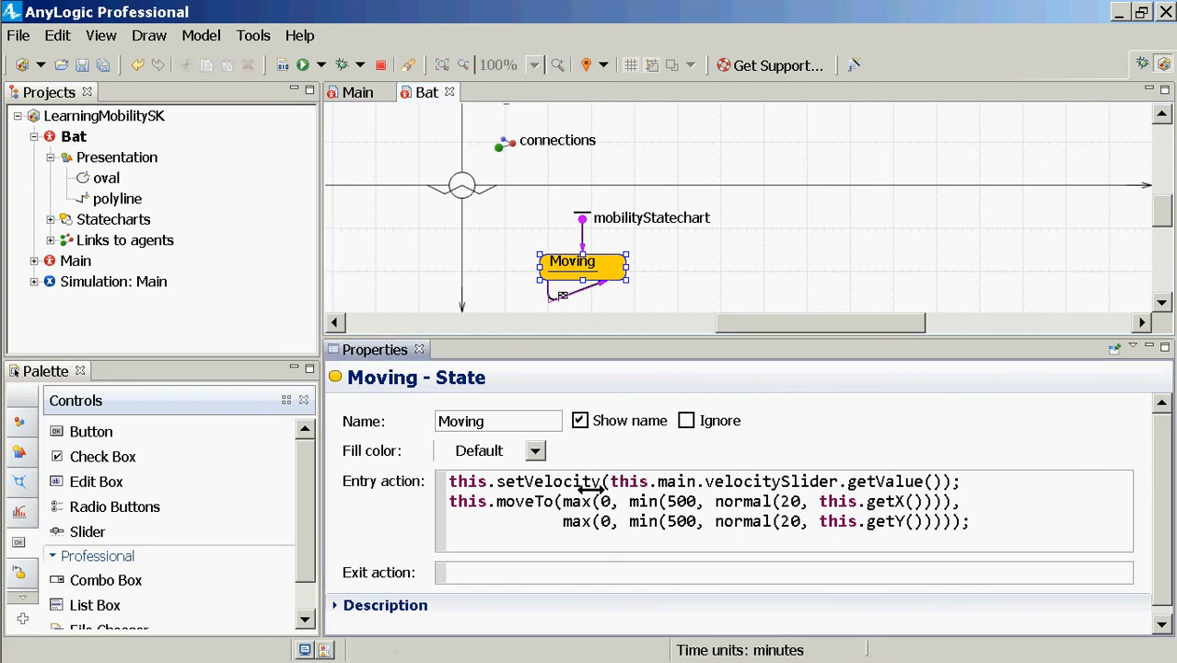
key(shift+Down)
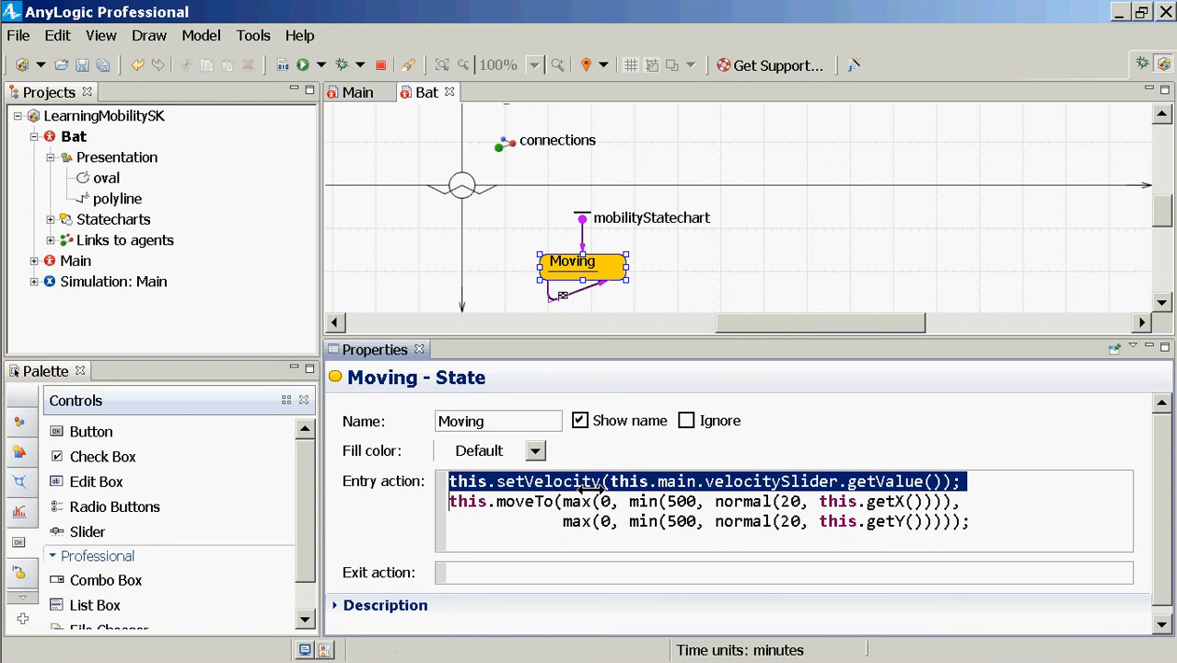
key(Delete)
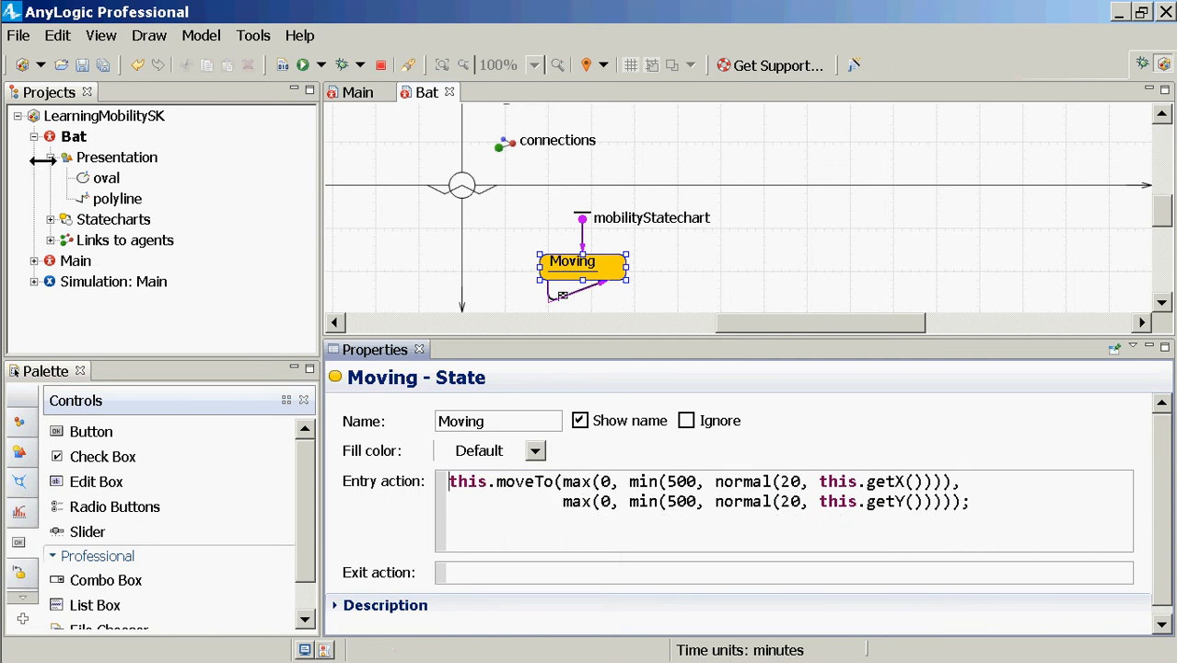
Step: Set velocitySlider's action in Main to "for (Bat bat : bats) bat.setVelocity(20);" on two lines, and save the model
click(68, 135)
drag(60, 133, 73, 262)
click(529, 125)
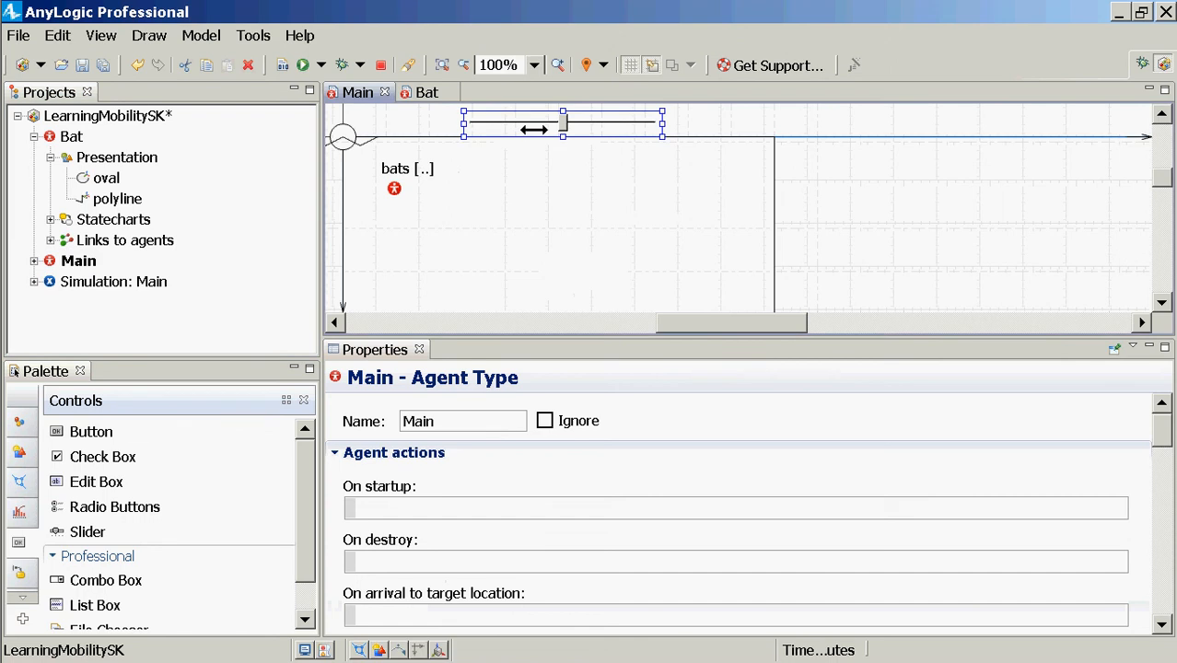
click(551, 575)
scroll(545, 567, down, 3)
click(492, 504)
text(for (Bat b)
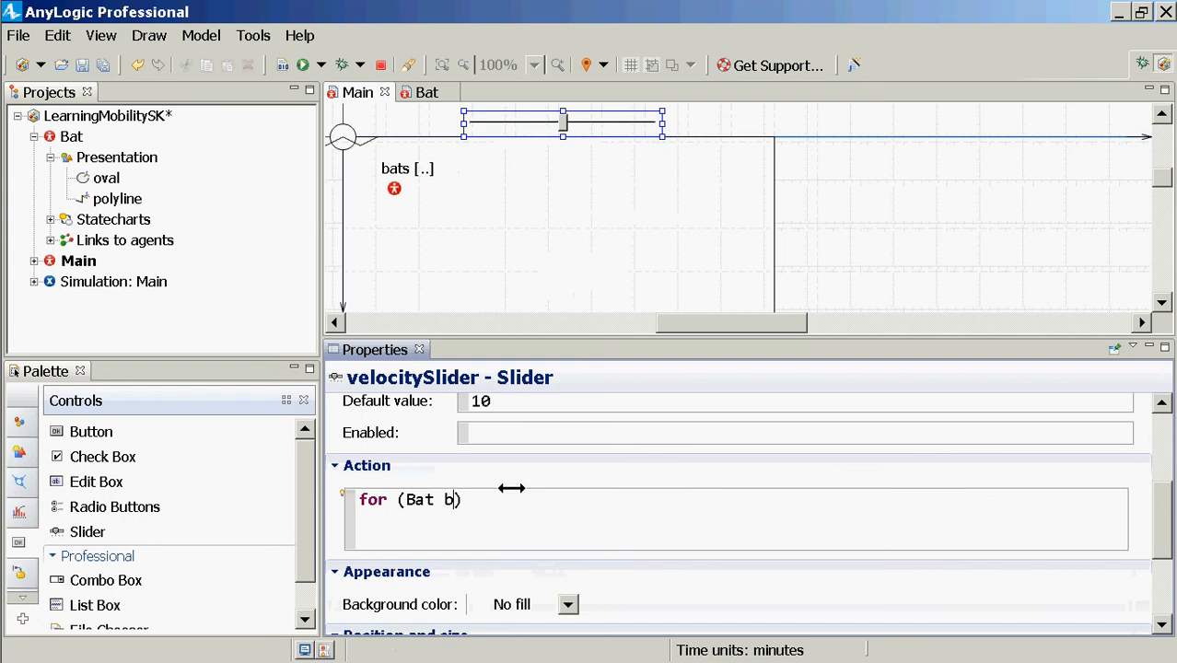
text(at : bats))
key(Return)
text(bat.setV)
key(BackSpace)
key(BackSpace)
key(BackSpace)
text(etVe)
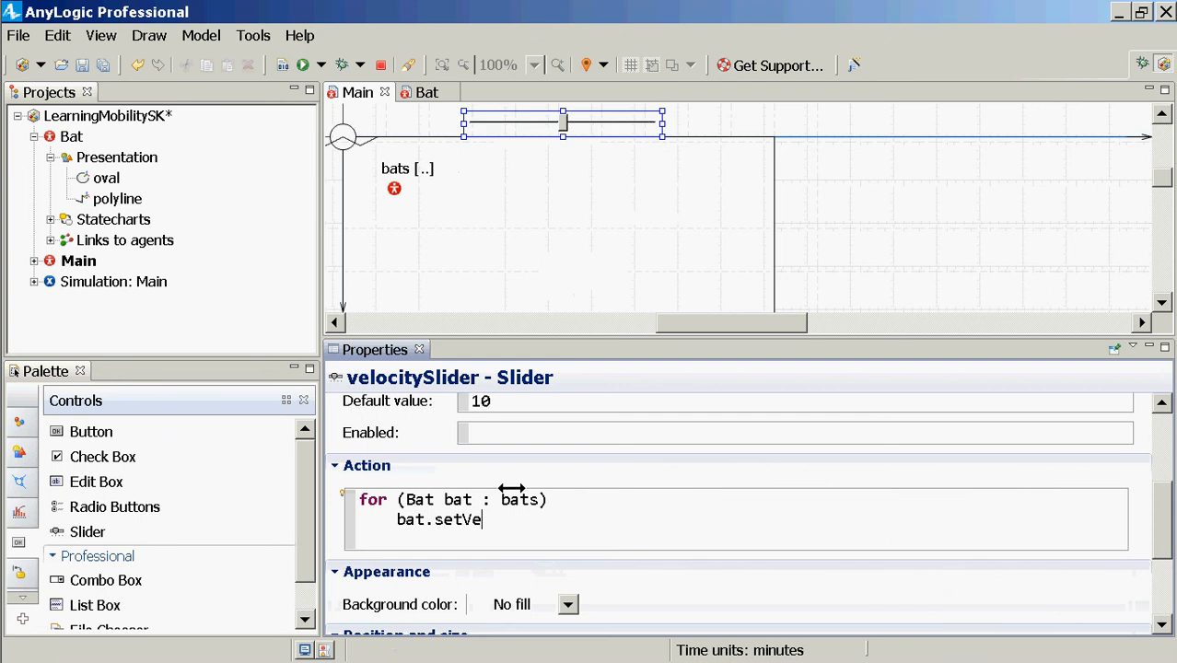
text(locity(;)
text(20)
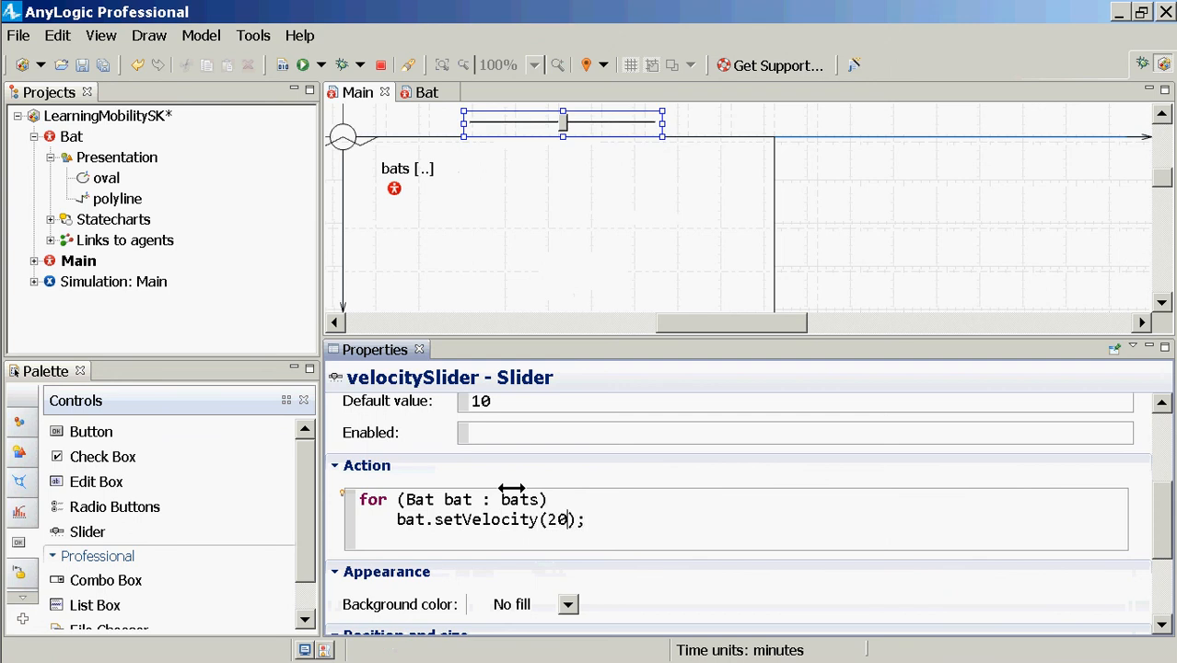
key(ctrl+s)
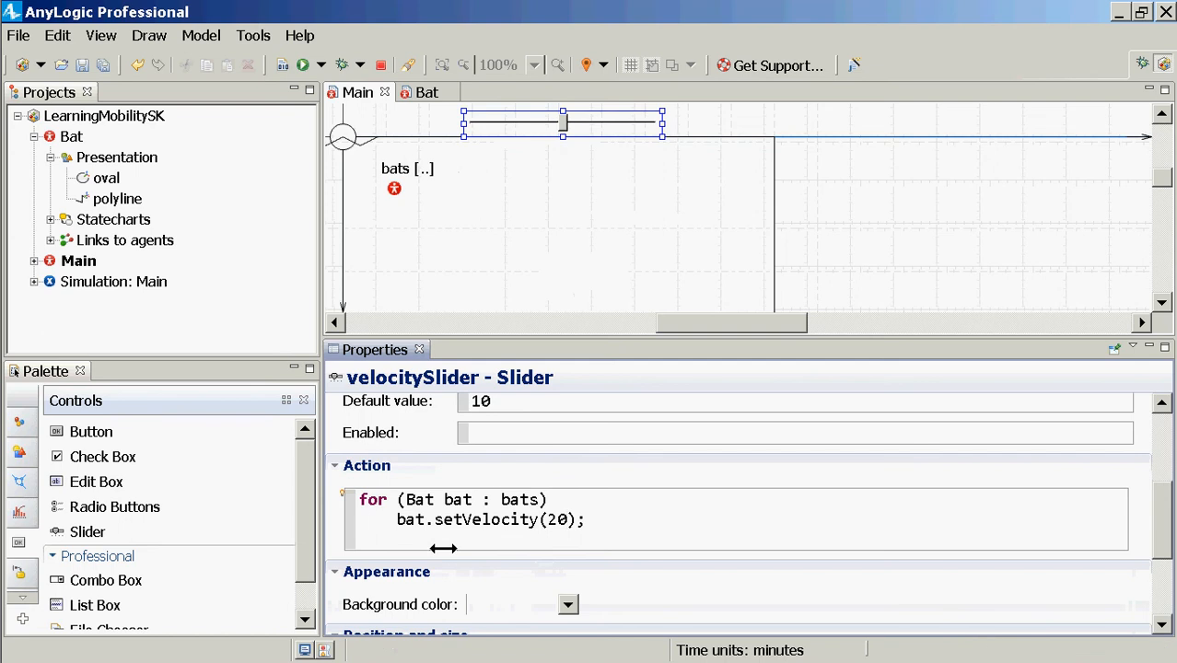
Step: Run the Simulation experiment to test the velocity slider's action code
right_click(151, 281)
click(272, 536)
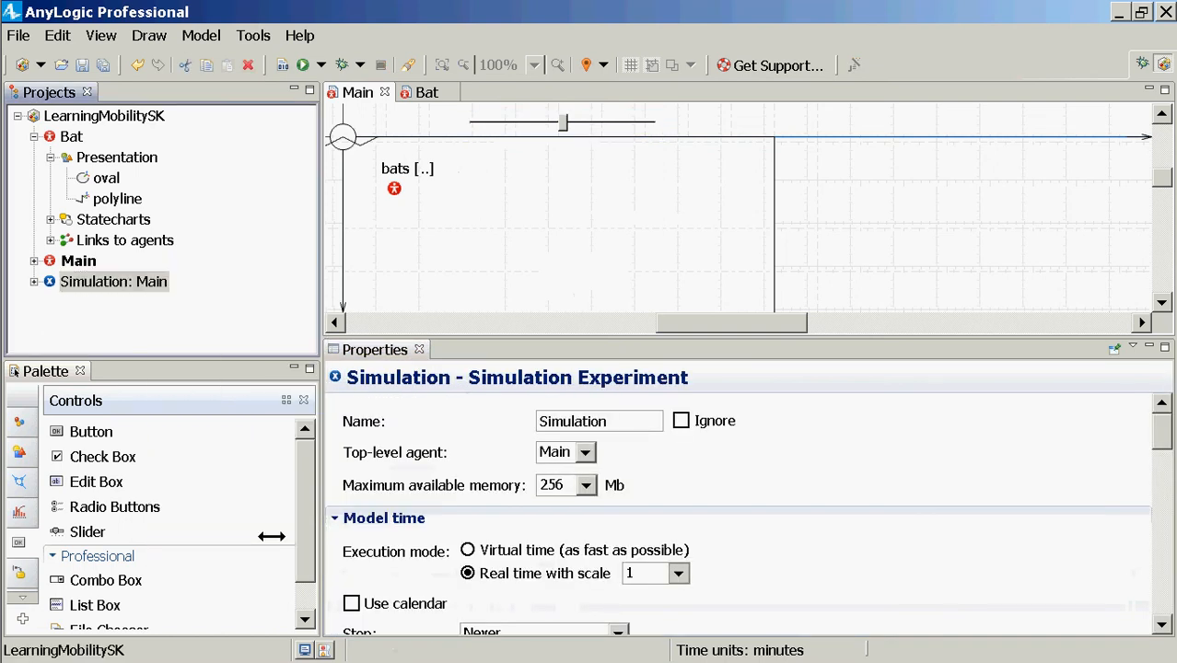
click(116, 140)
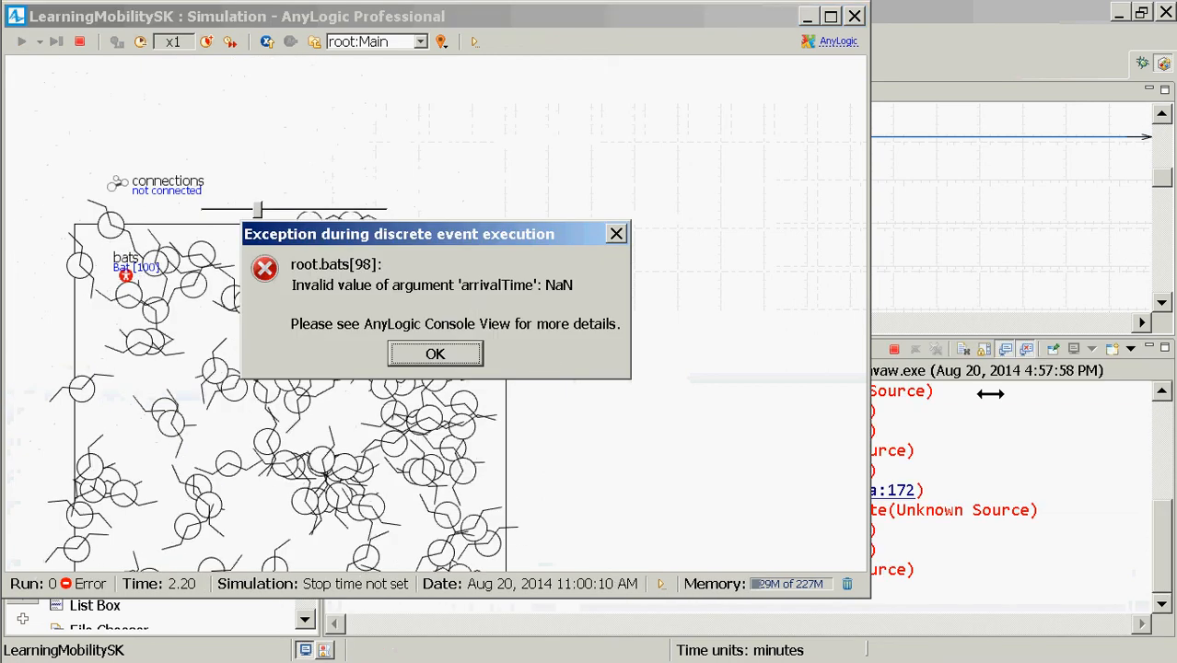
Step: Examine the arrivalTime exception's stack trace in the console, including the Agent.moveTo and Bat.enterState calls
click(990, 393)
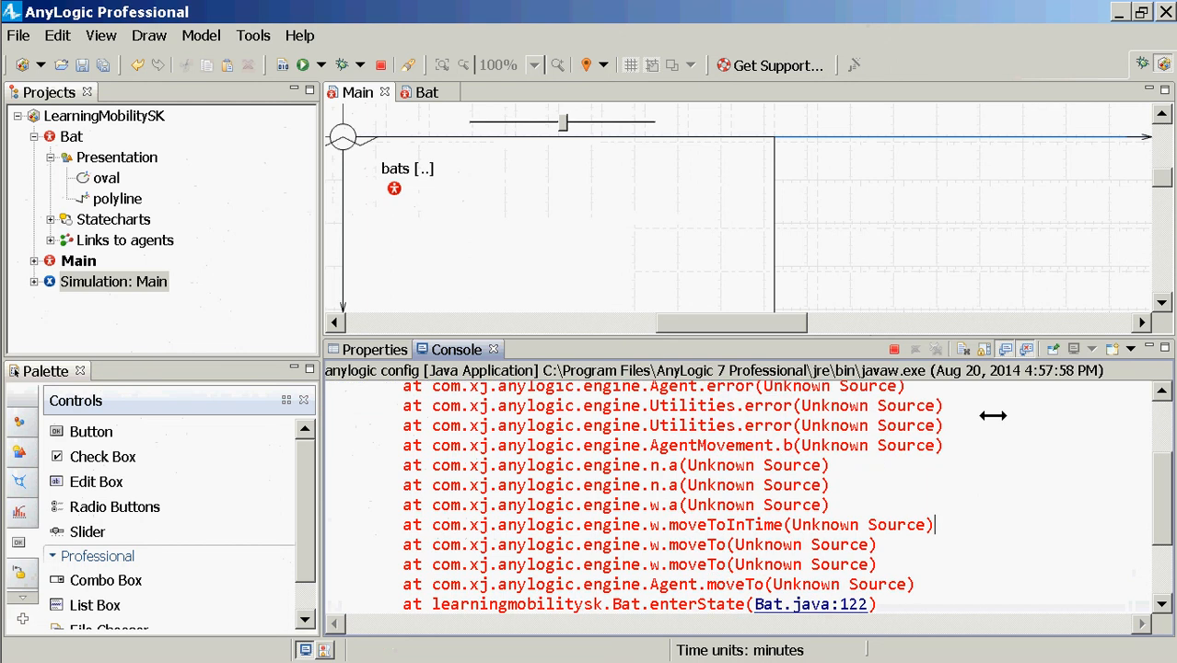
scroll(992, 415, down, 1)
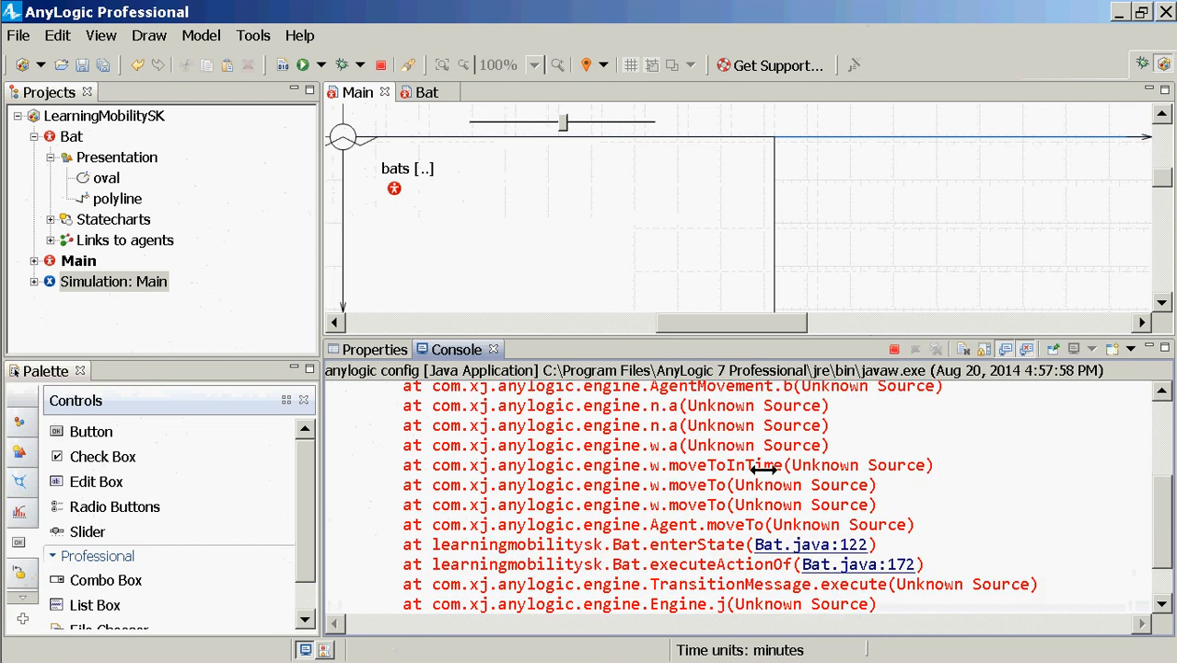
click(738, 545)
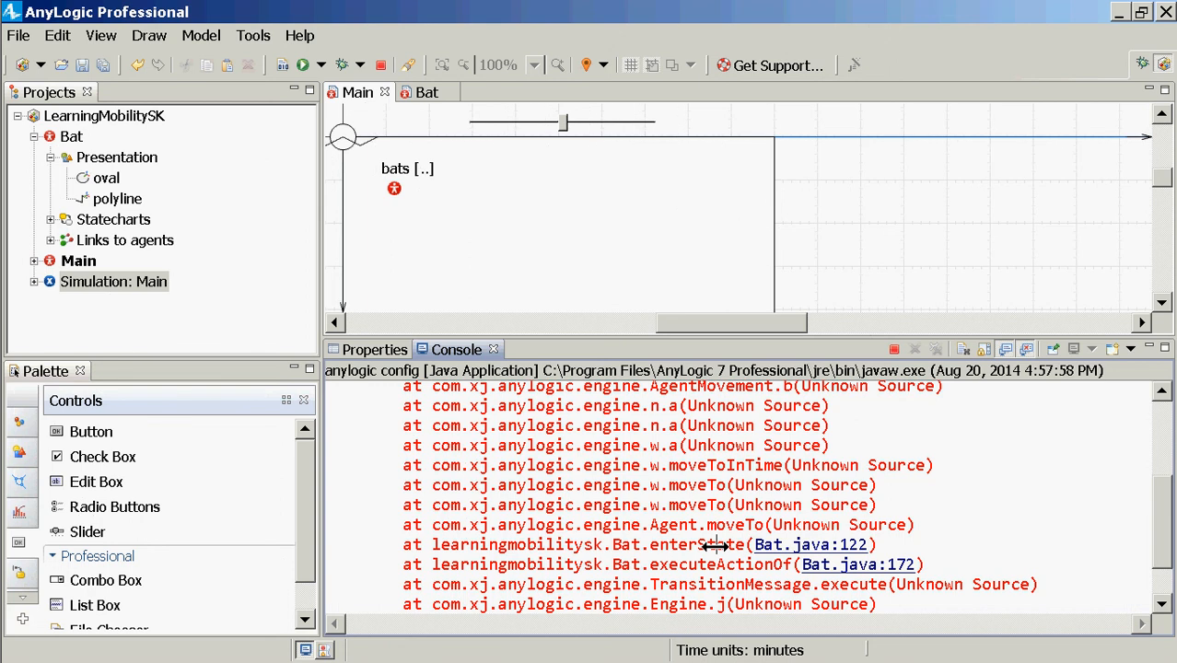
scroll(715, 545, up, 3)
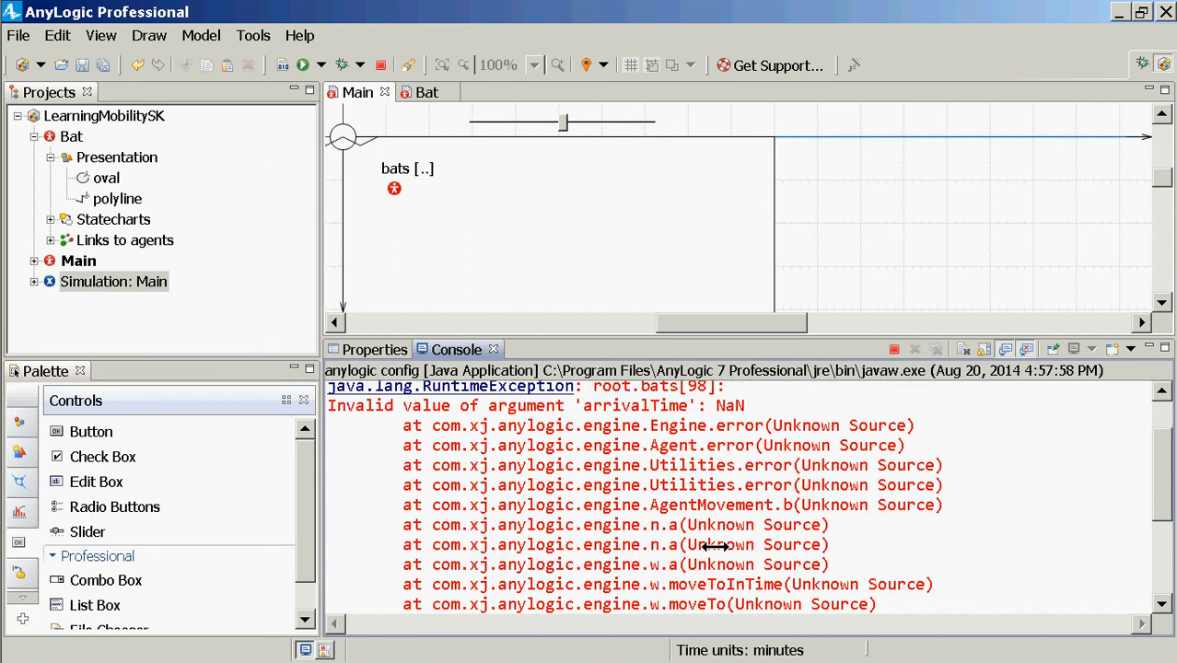
scroll(714, 545, down, 3)
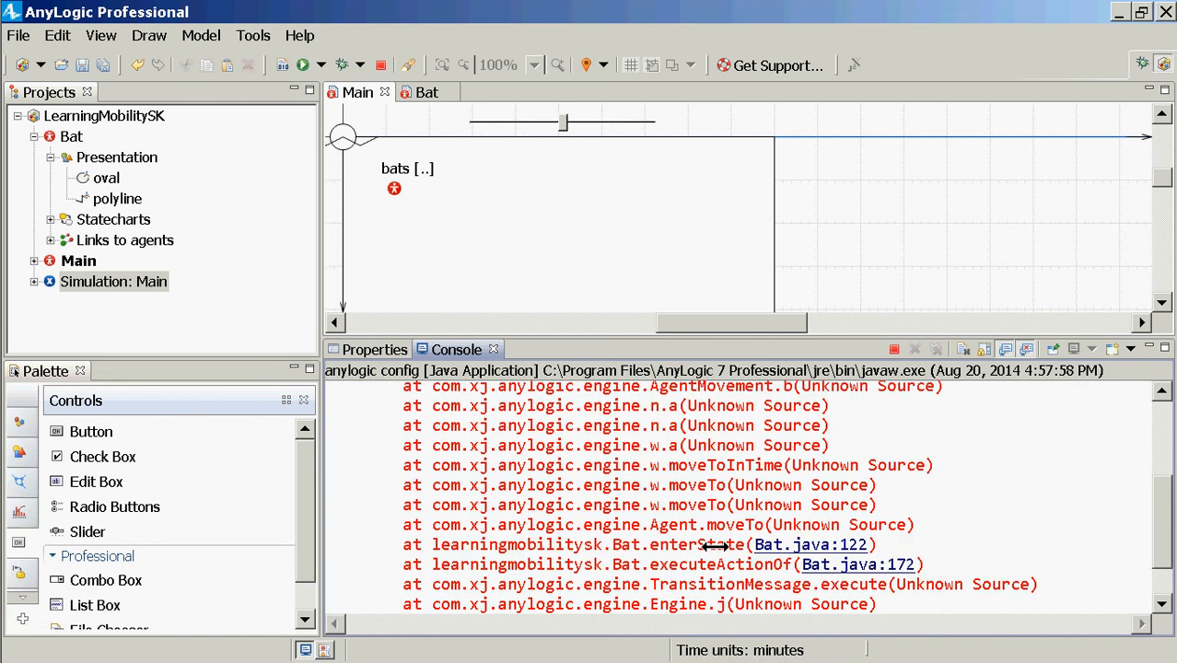
scroll(716, 545, down, 1)
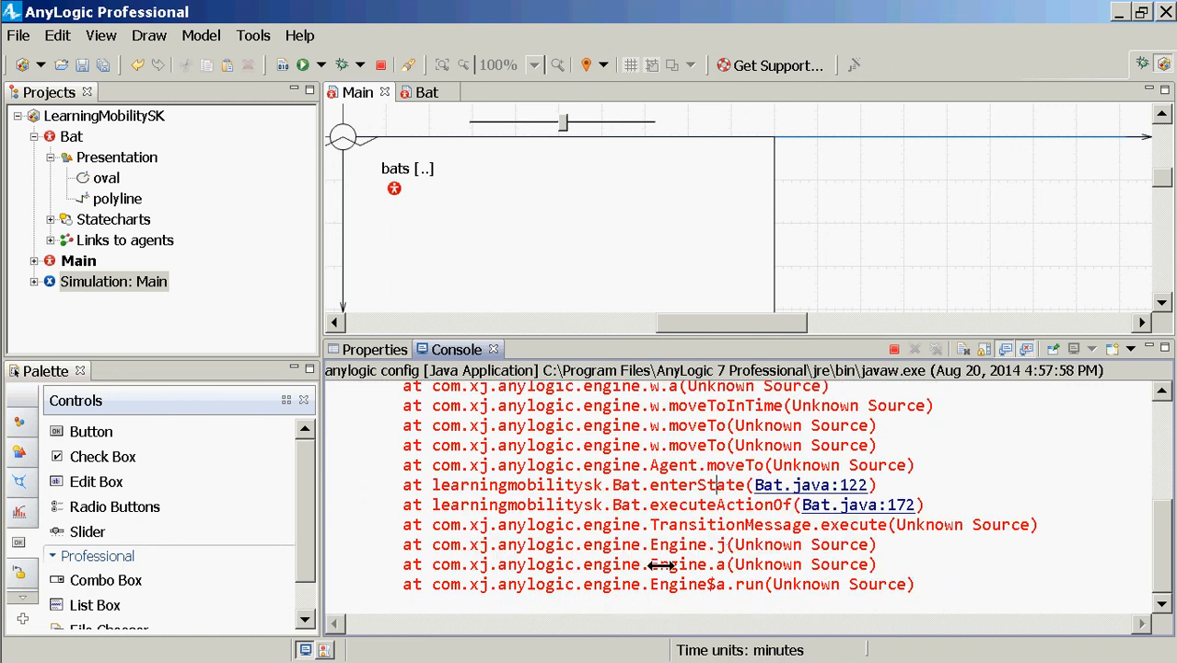
mouse_move(976, 609)
mouse_down()
mouse_move(223, 300)
mouse_move(299, 373)
mouse_move(332, 431)
mouse_move(336, 370)
mouse_up()
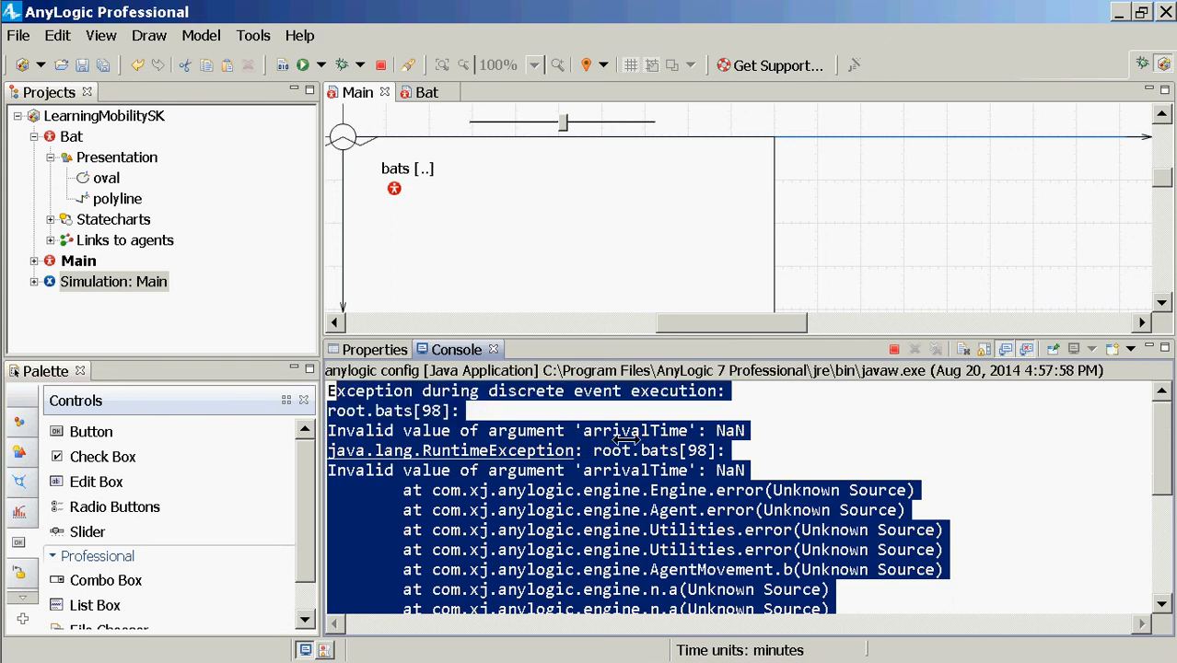
scroll(626, 441, down, 5)
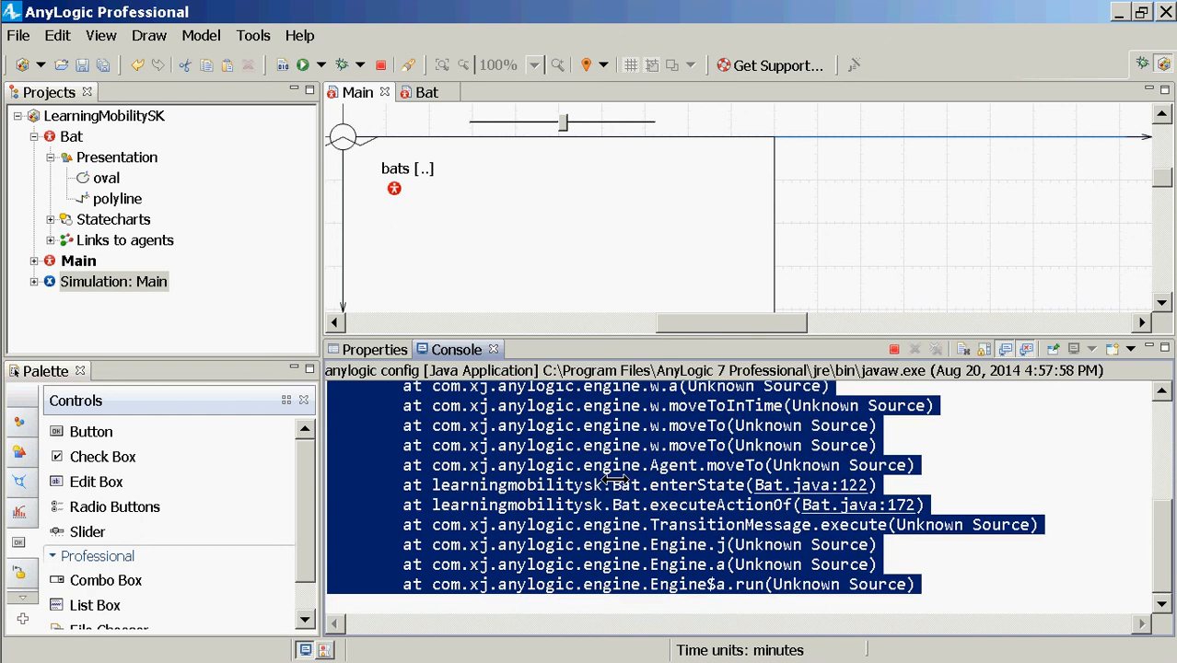
click(603, 598)
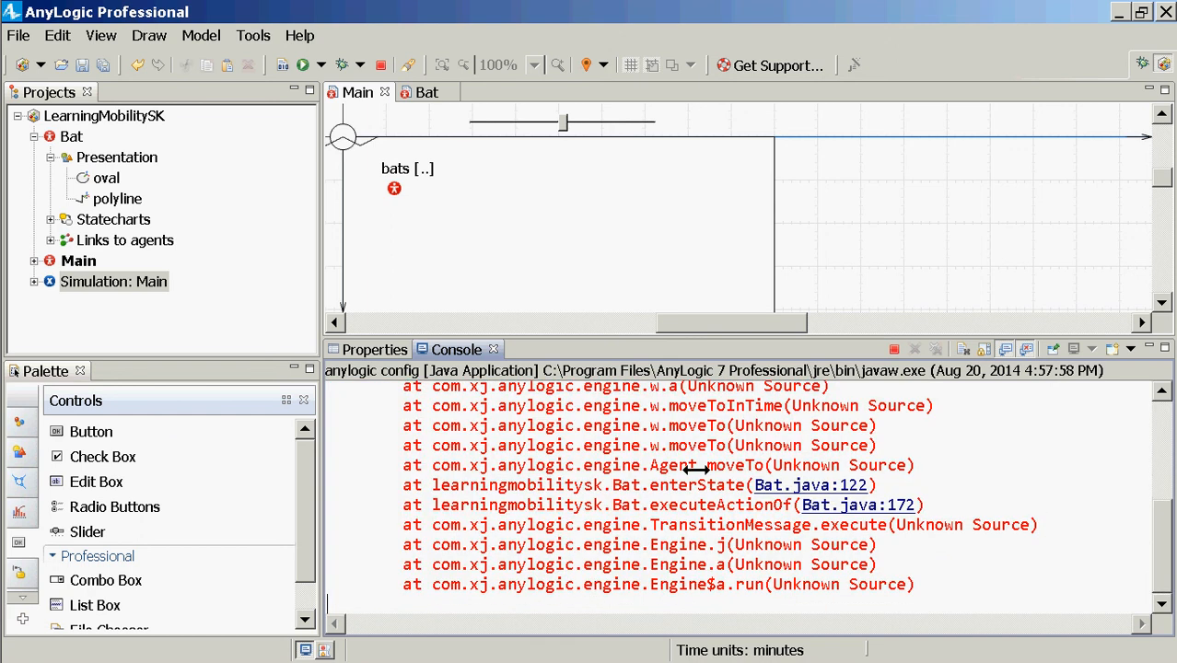
Step: Add traceln("My velocity is " + this.getVelocity()); above the moveTo call in the Moving state's entry action in Bat, and save the model
key(alt+Tab)
click(651, 456)
click(54, 136)
double_click(51, 136)
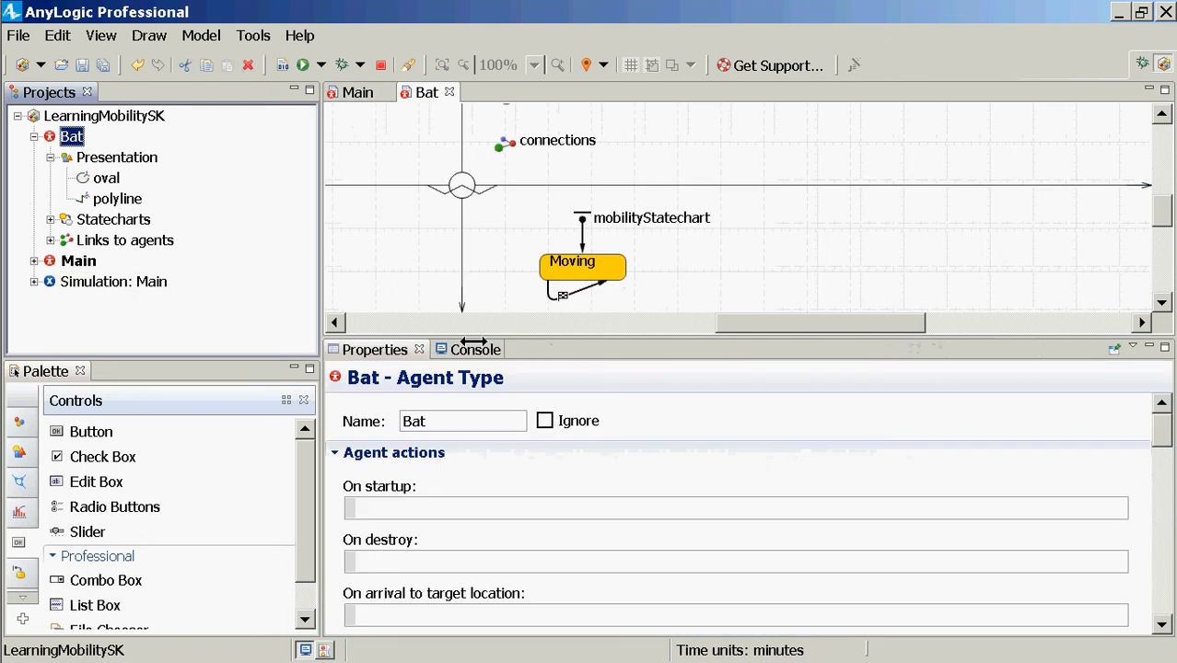
click(573, 267)
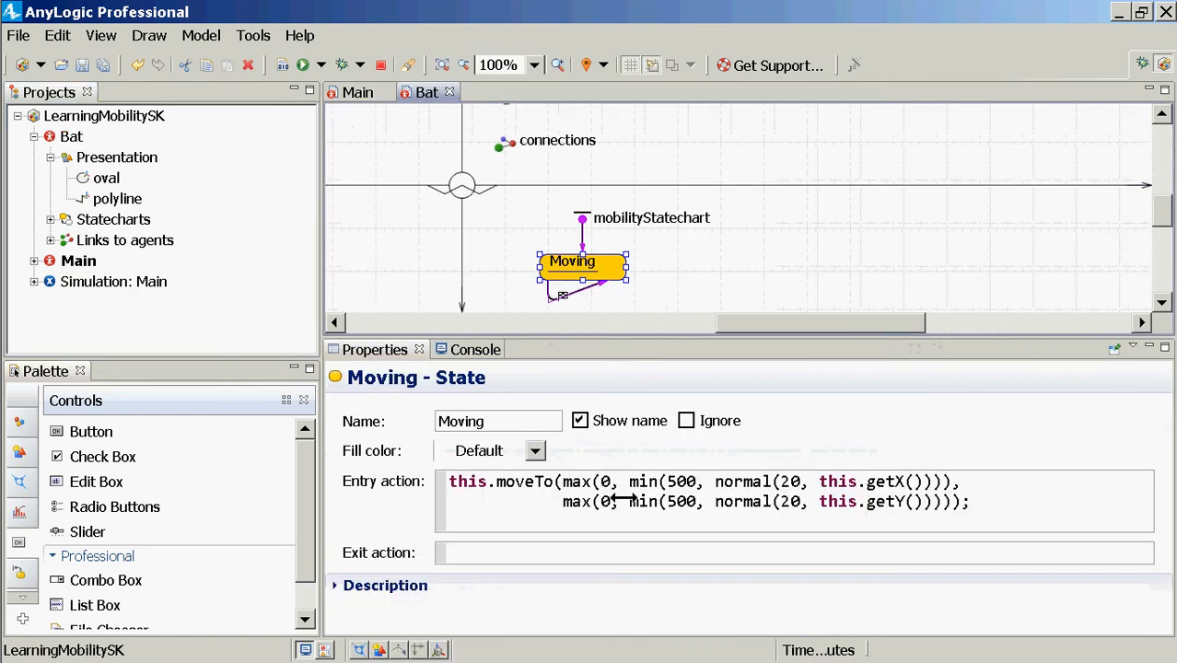
click(620, 497)
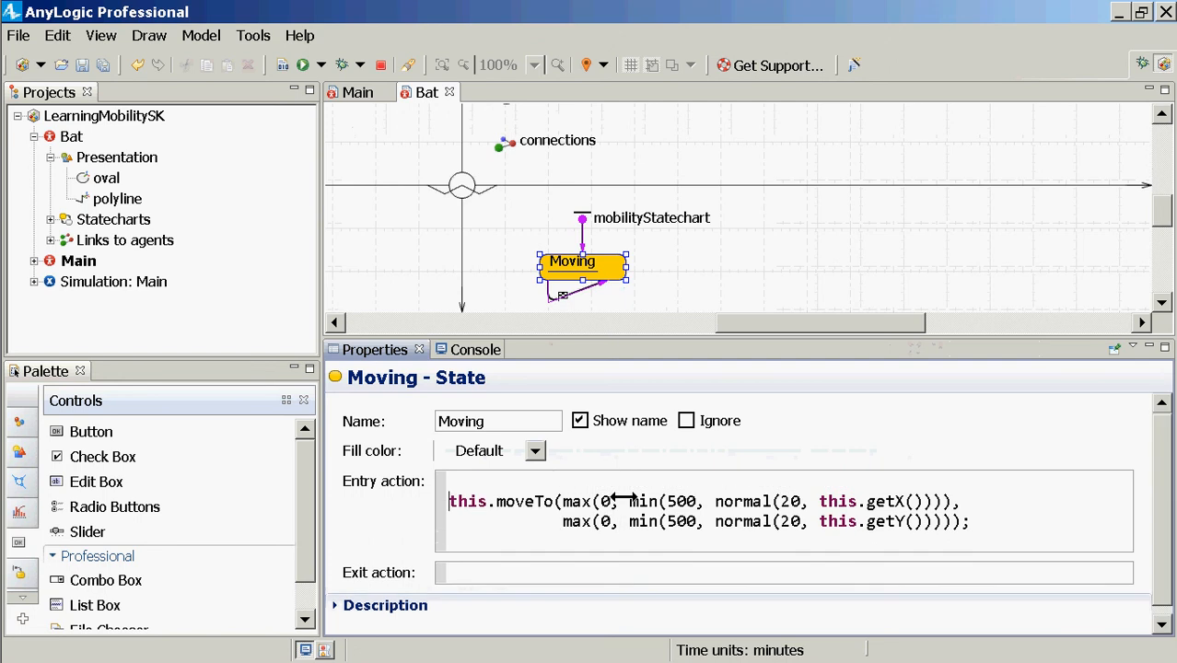
key(Up)
text(traceln(")
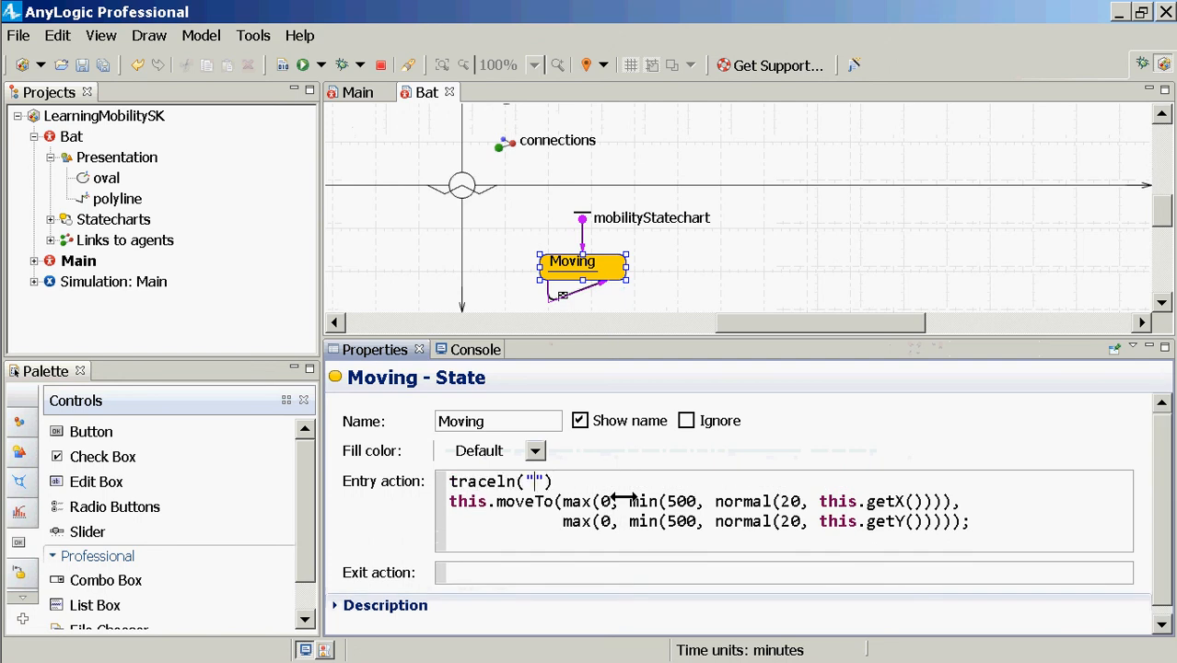
text(My velocity is)
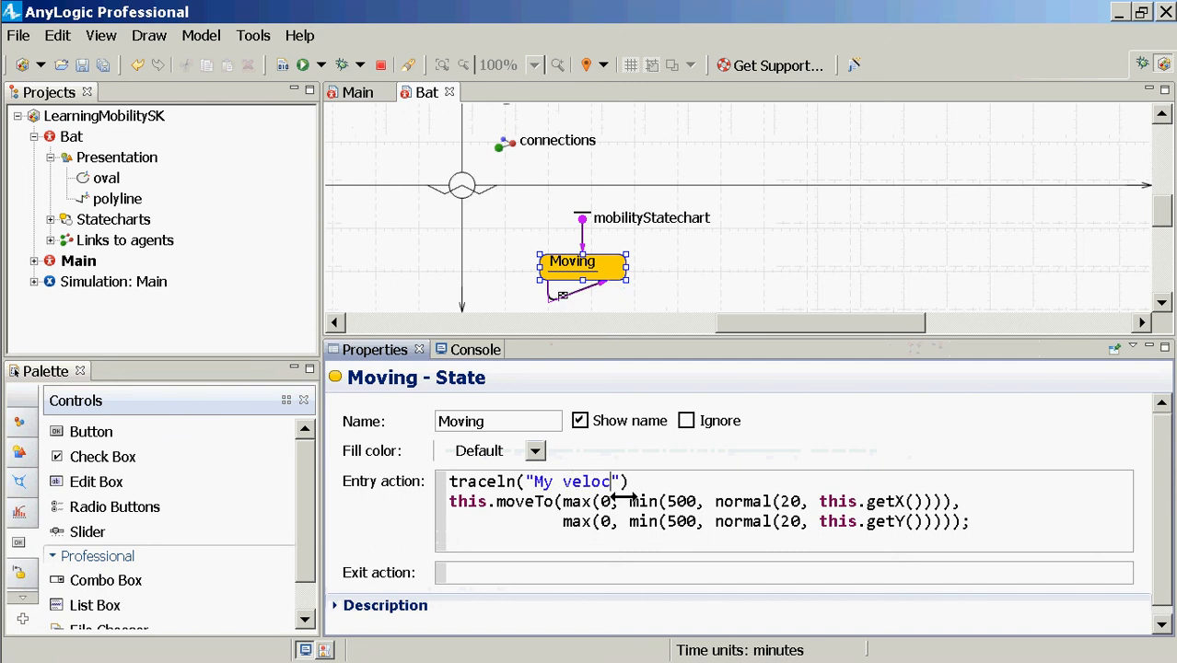
text( " + this.getVelocity()))
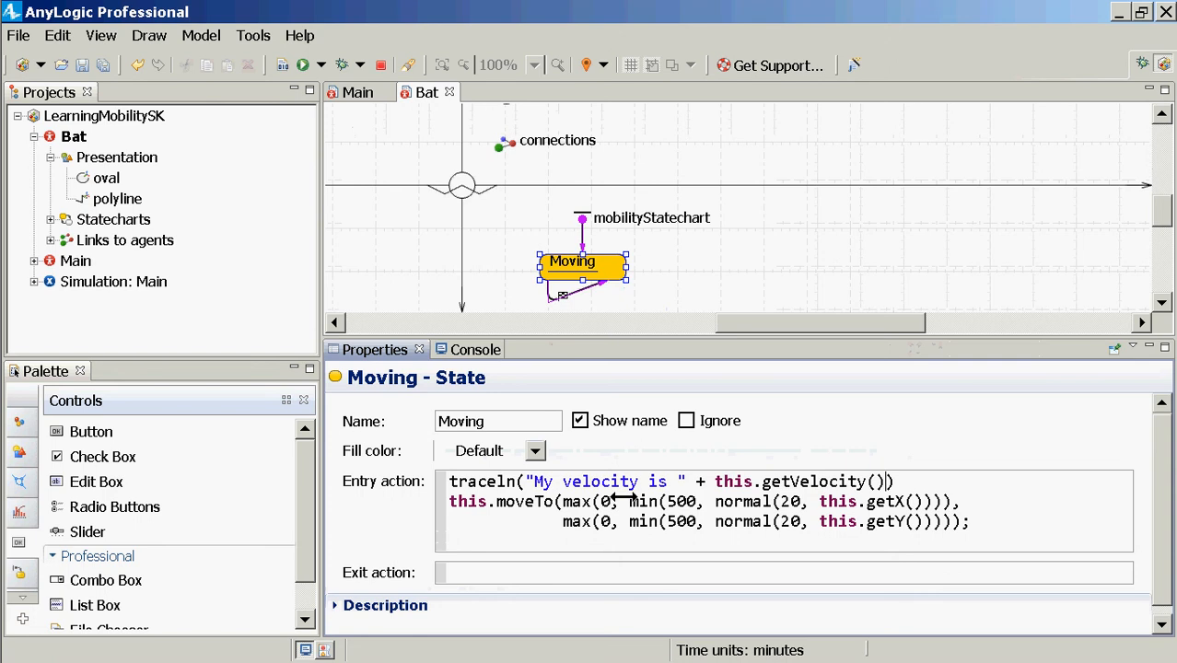
text(;)
key(ctrl+s)
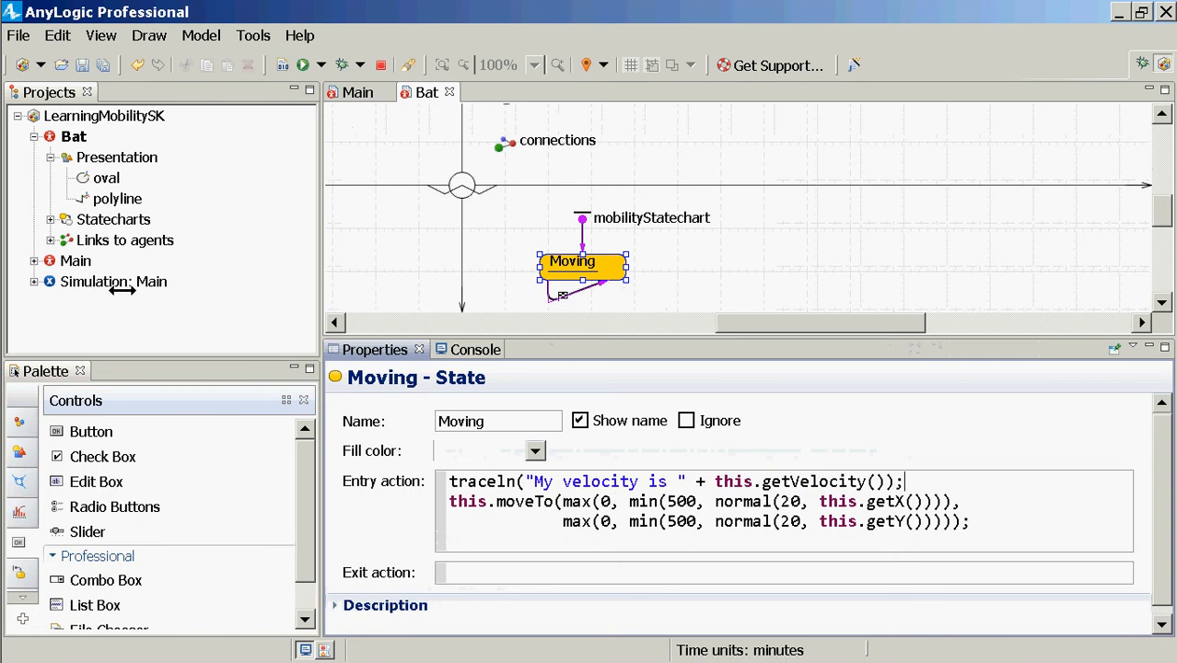
Step: Launch the Simulation experiment, start the model run and switch it to virtual time
click(162, 286)
right_click(162, 286)
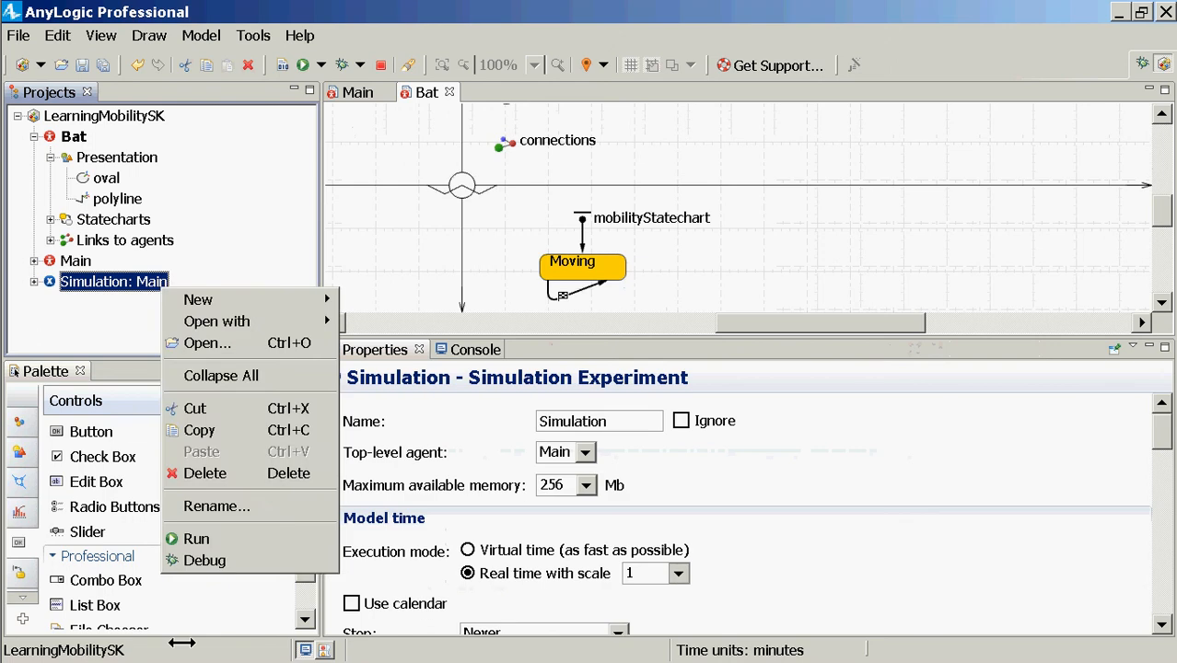
click(188, 560)
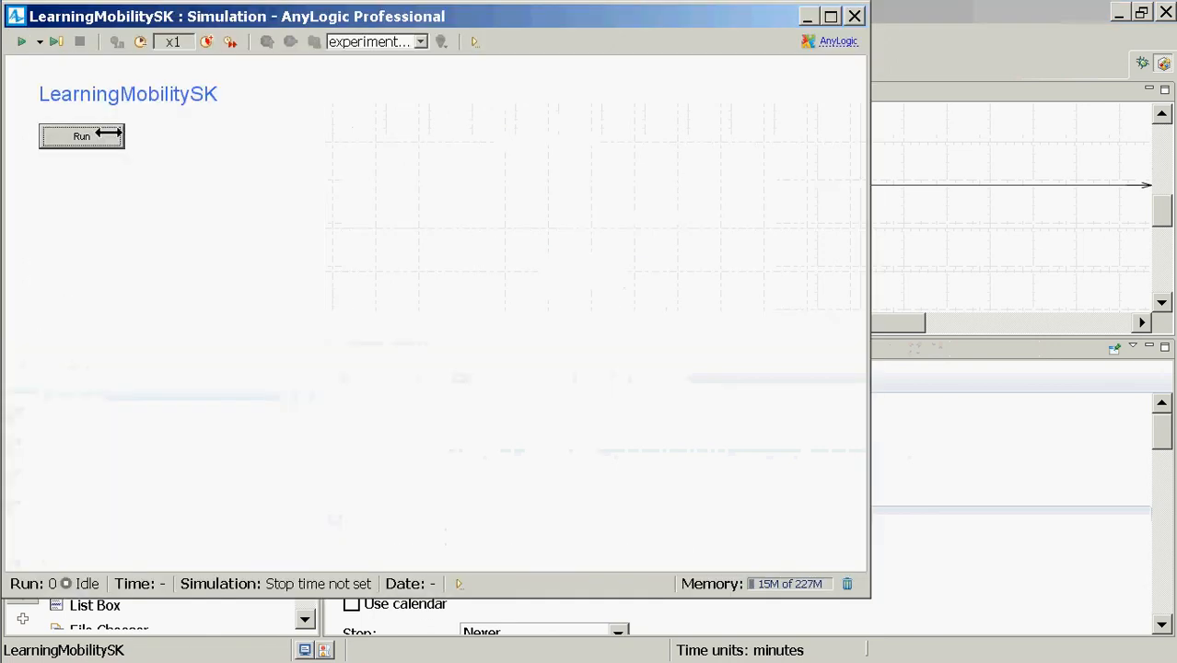
click(109, 133)
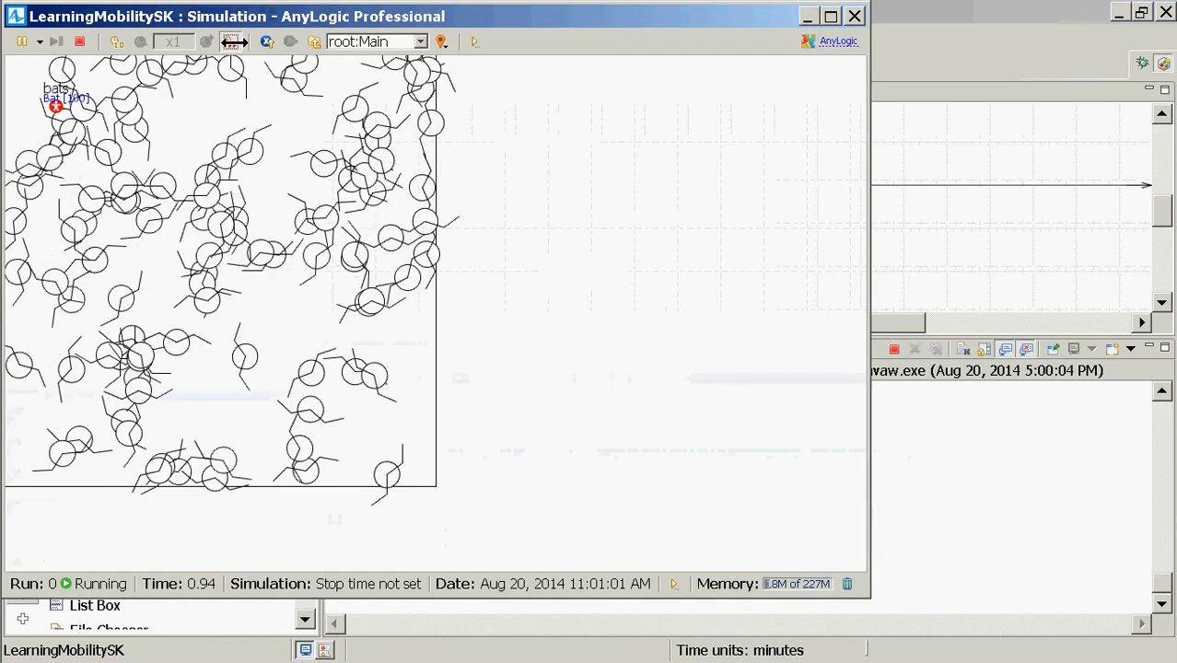
click(232, 41)
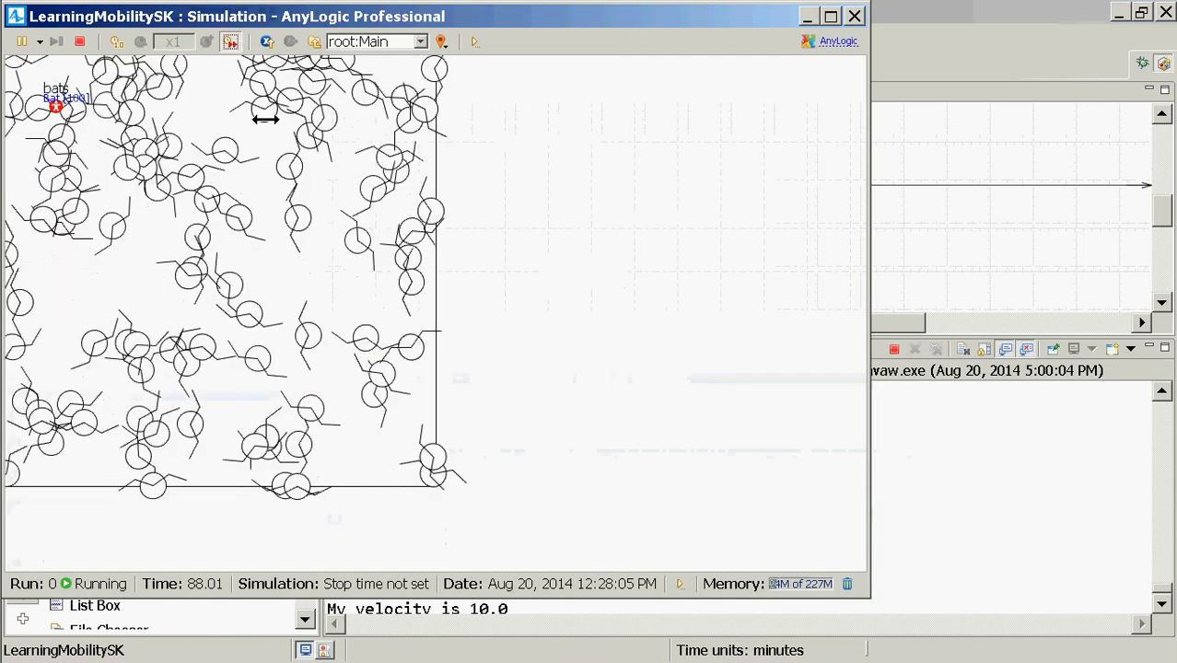
Step: Bring the velocity slider into view and raise it to about two-thirds of its range to test the traced velocity
drag(546, 123, 525, 276)
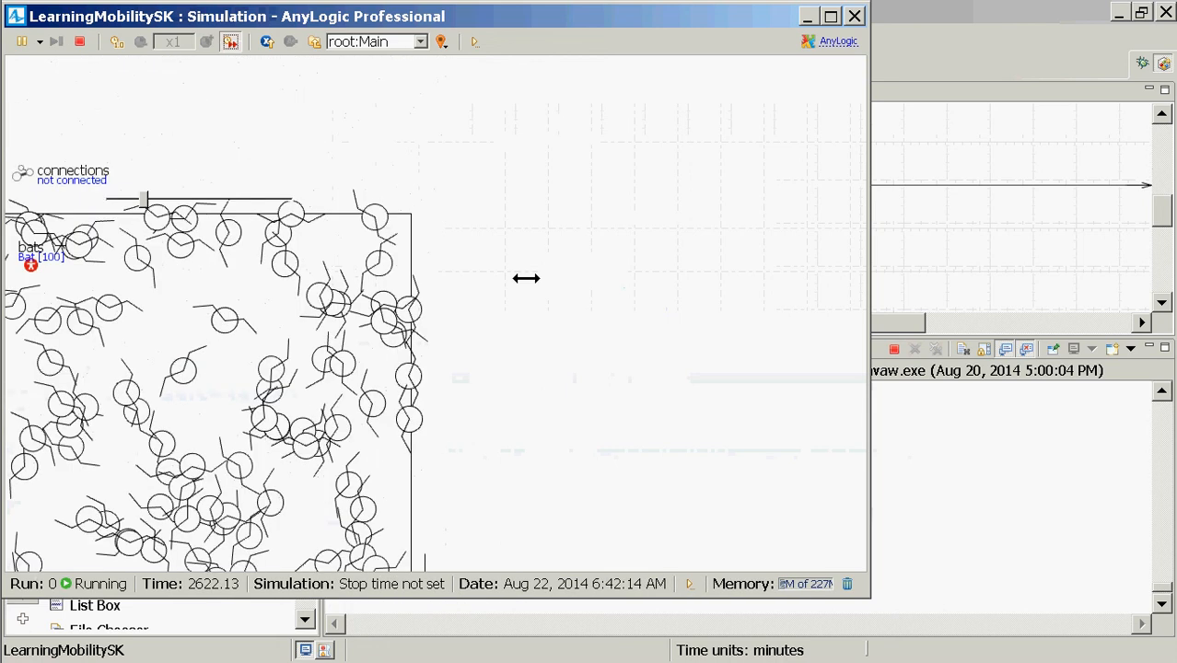
click(221, 201)
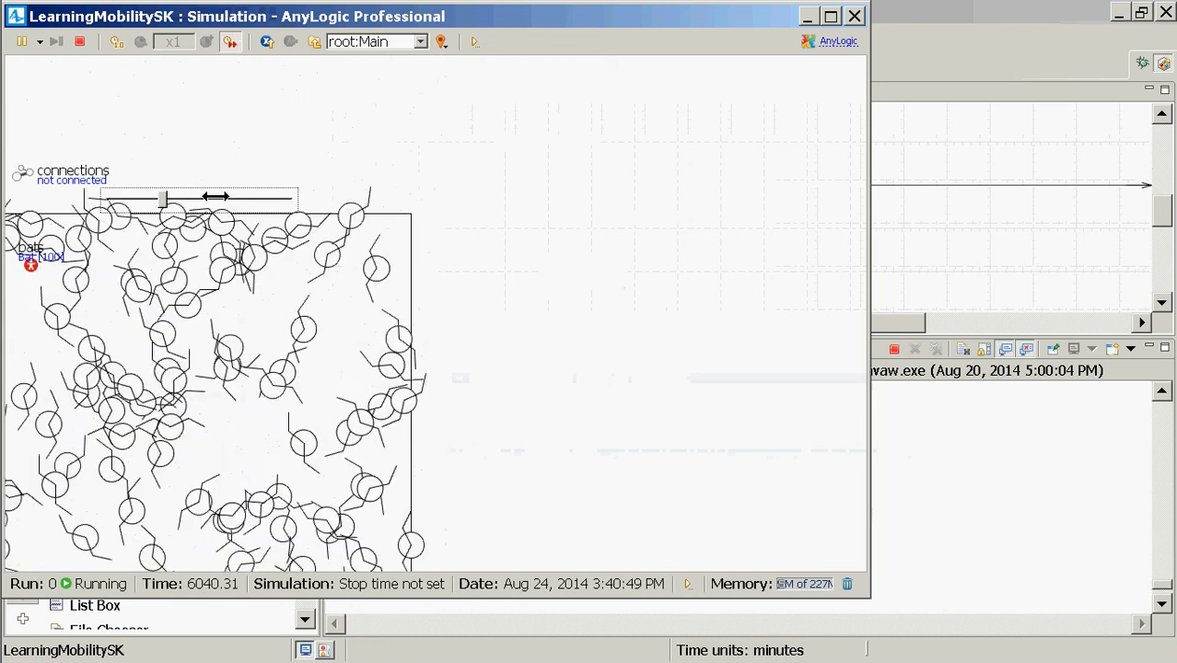
click(215, 197)
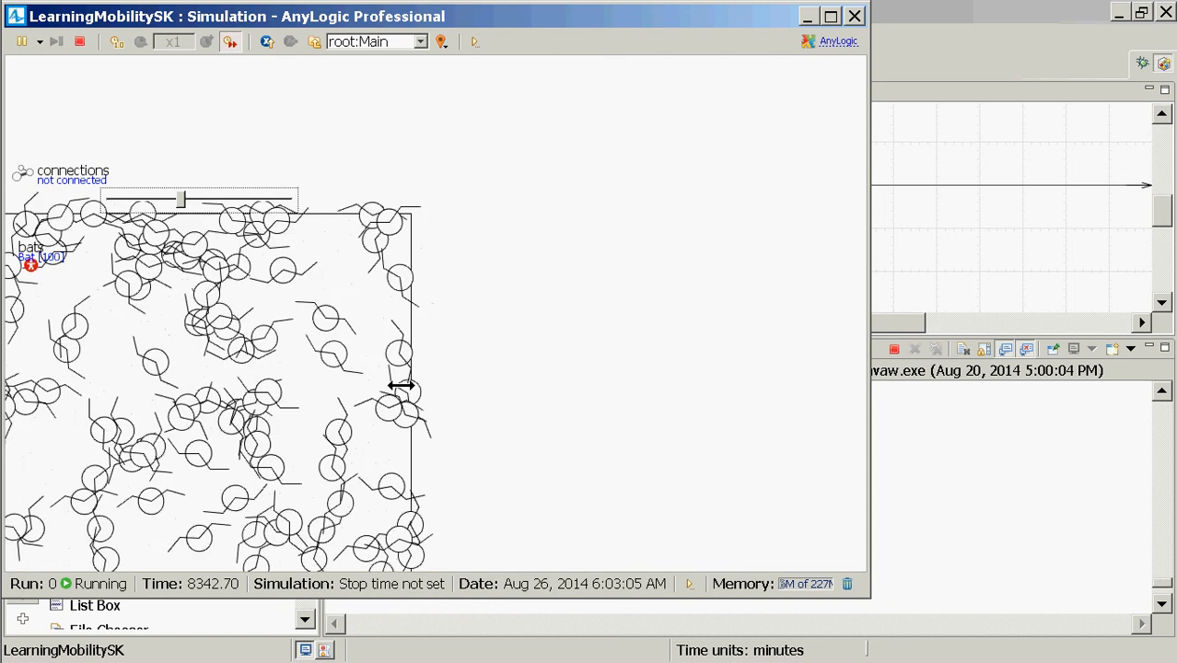
click(235, 198)
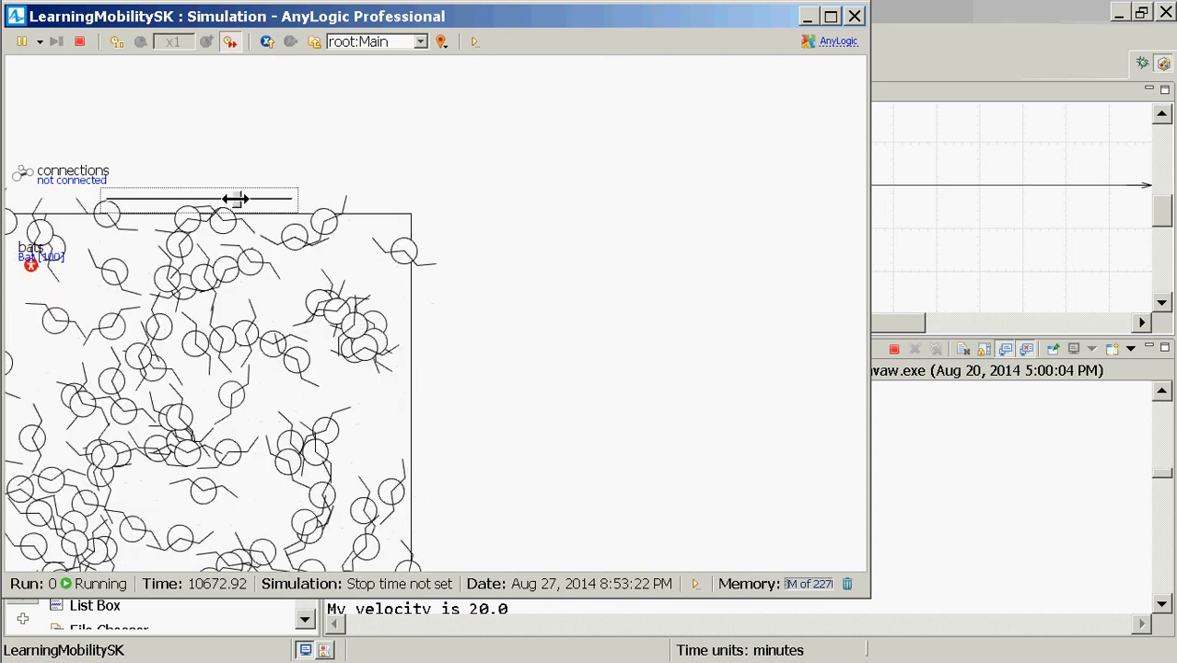
Step: Stop and restart the simulation run, and slow it to a real-time speed of x1/10
click(81, 40)
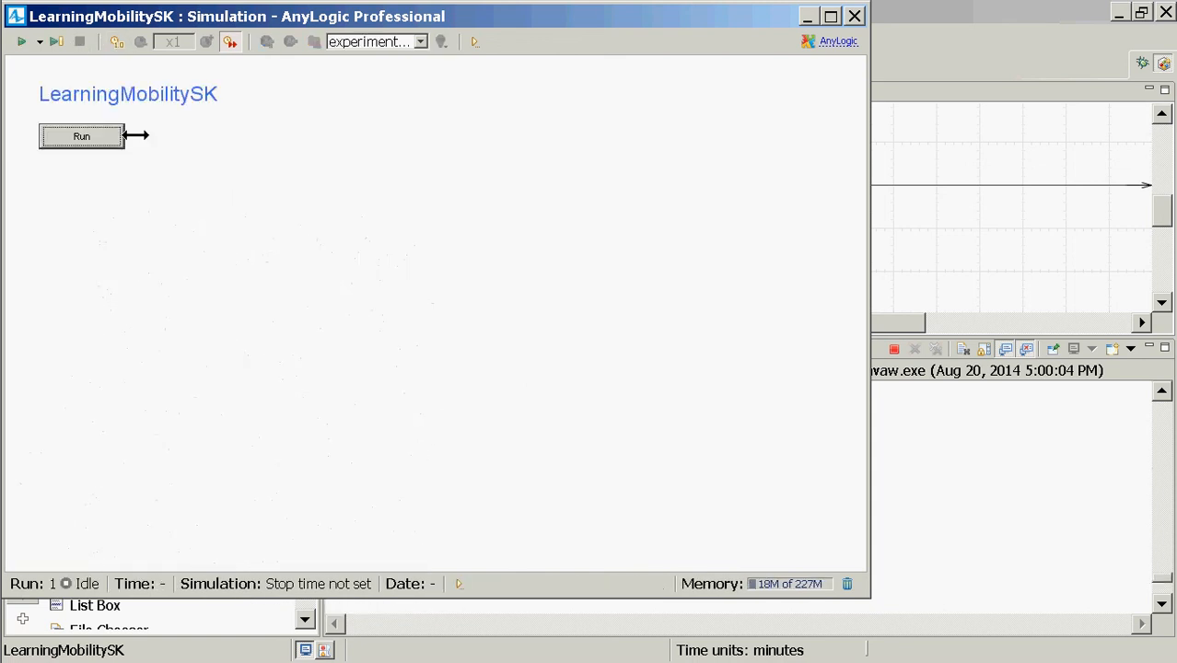
click(109, 130)
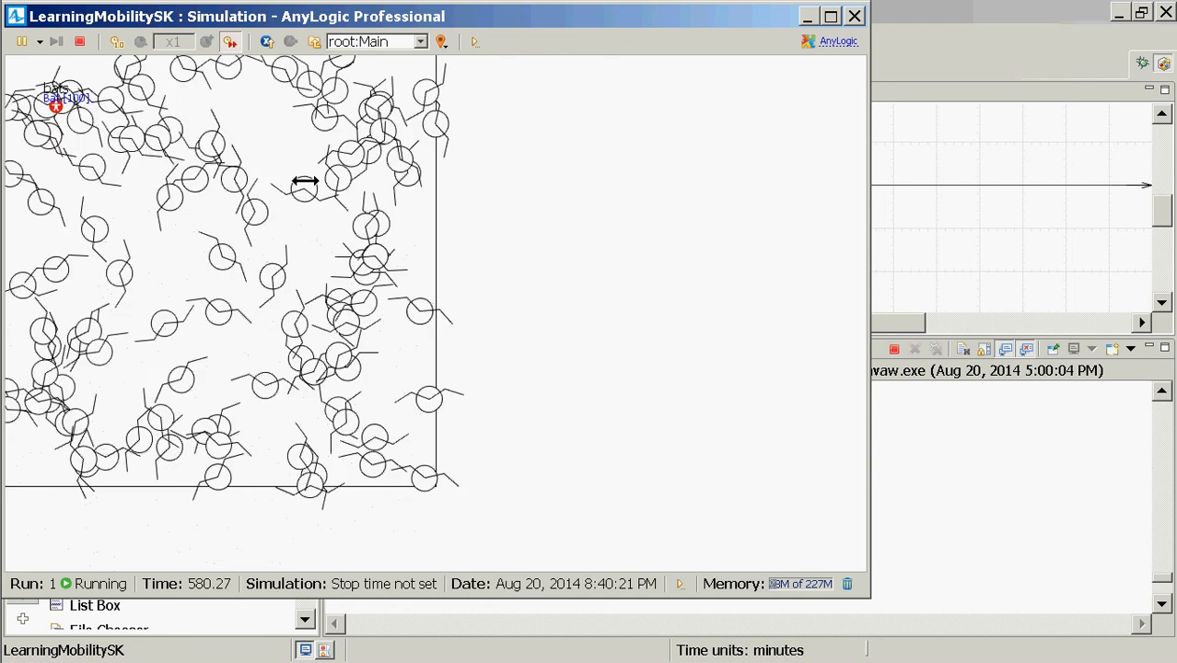
drag(587, 325, 598, 350)
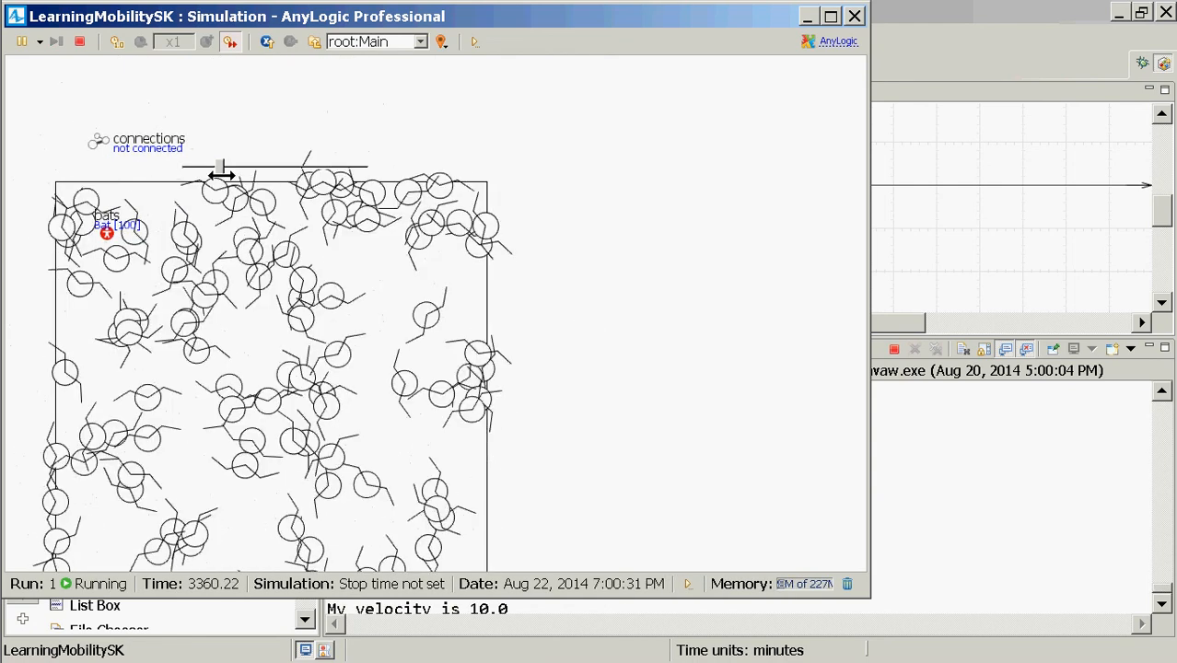
click(206, 41)
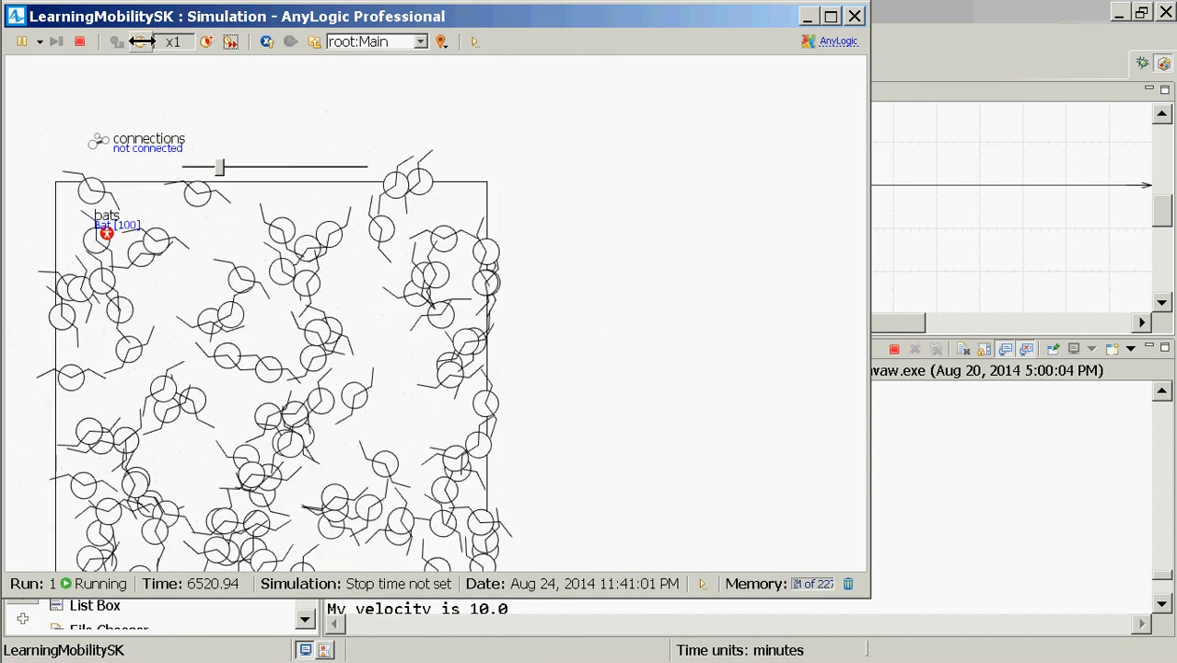
click(142, 41)
click(145, 41)
click(144, 42)
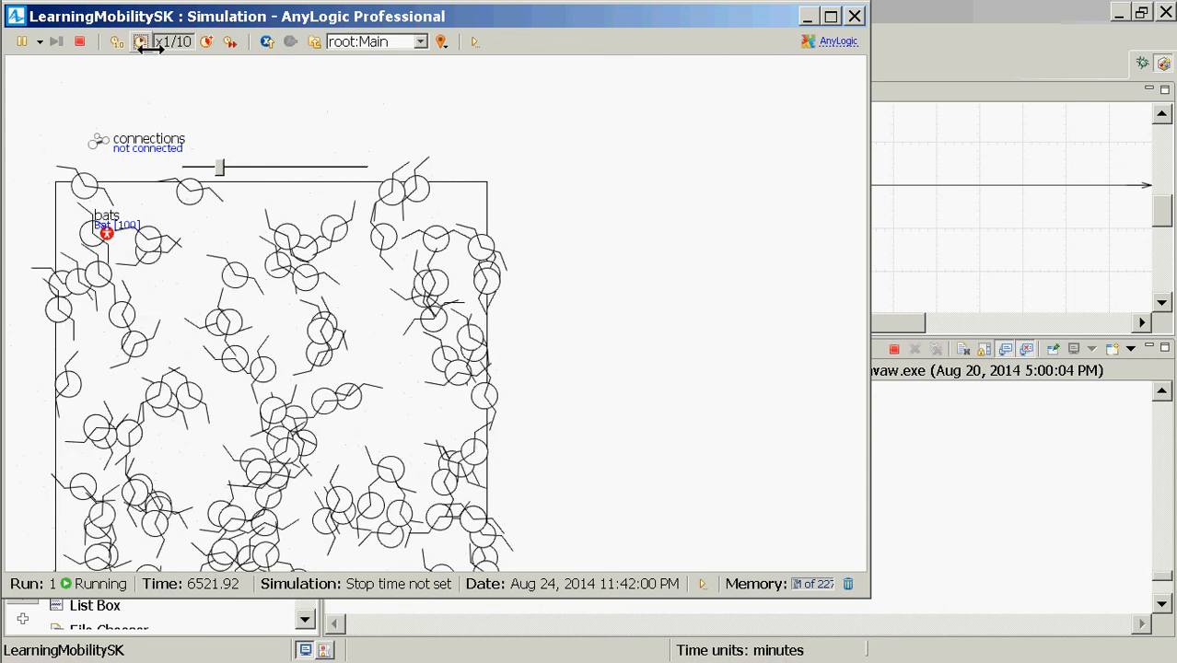
Step: Raise the velocity slider in stages to near its maximum while the simulation runs slowly
click(247, 167)
click(284, 167)
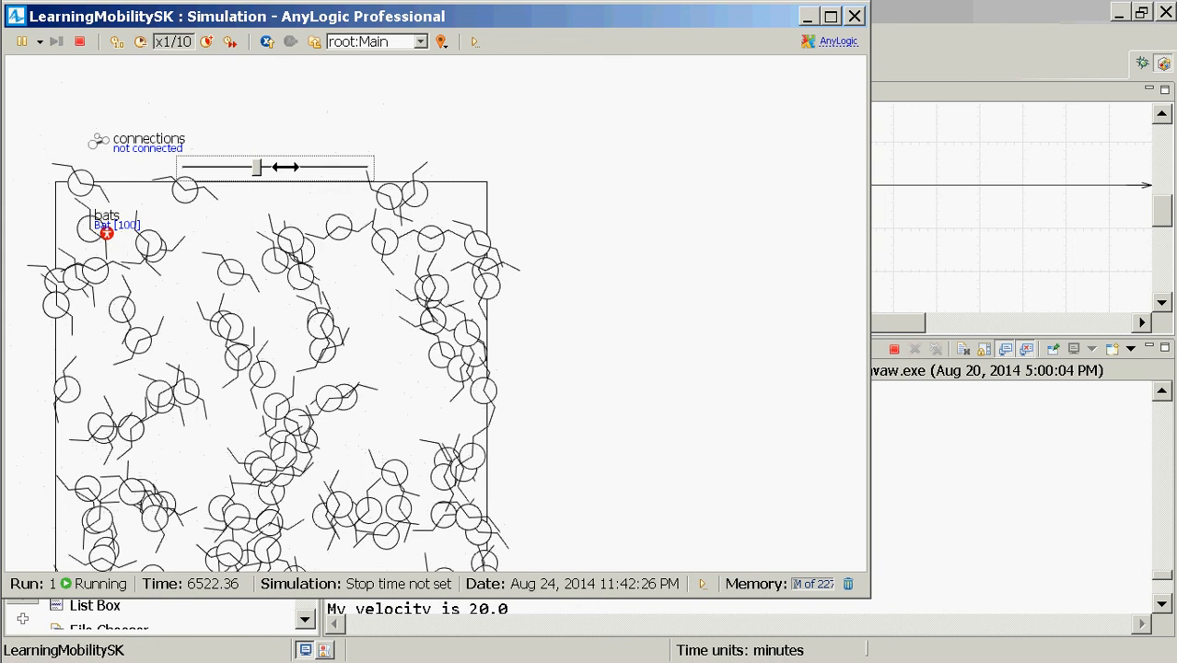
click(285, 166)
click(284, 167)
drag(289, 167, 342, 166)
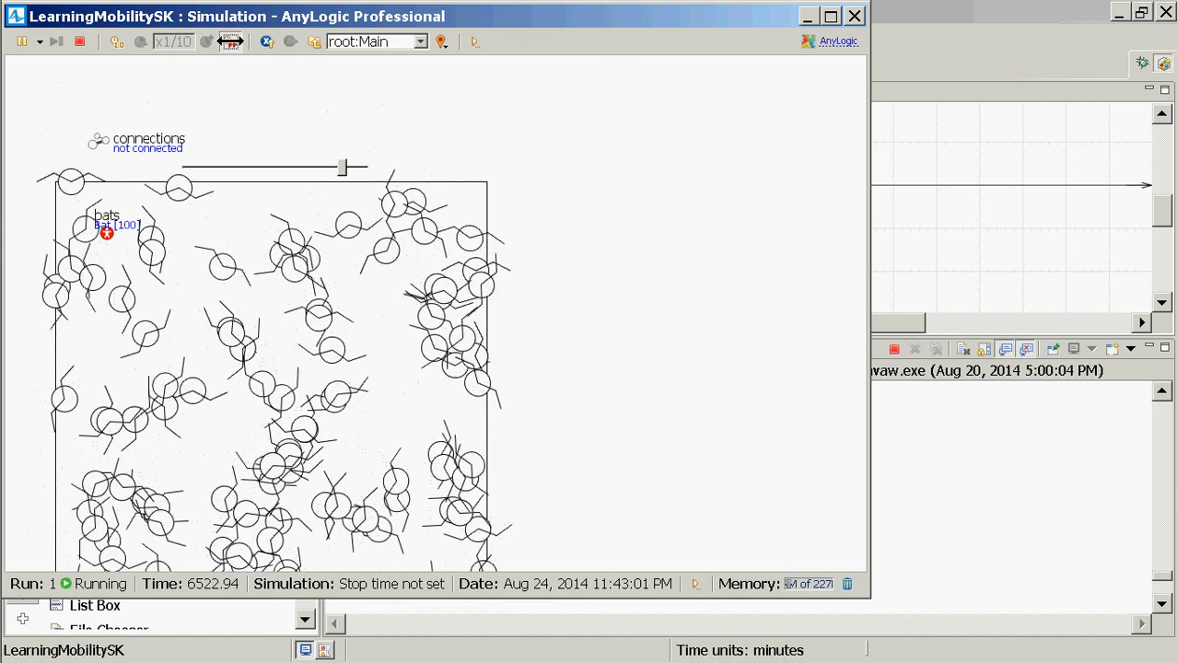
Step: Return the run to virtual time, lower the velocity slider to near its minimum, and close the simulation window
click(232, 41)
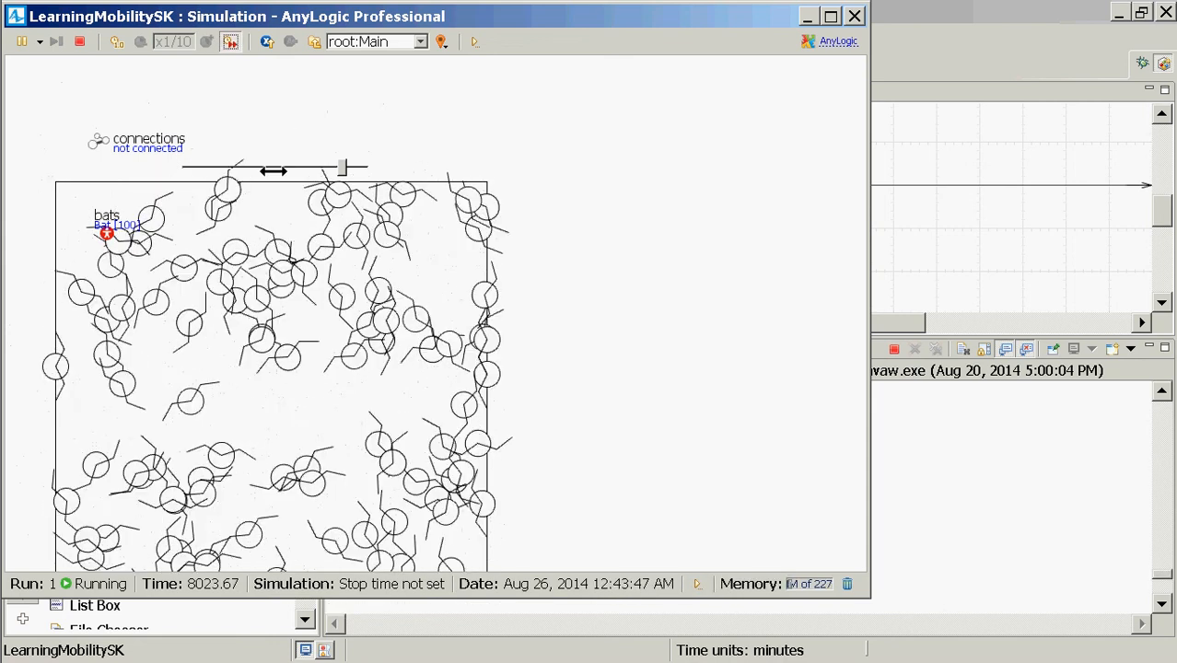
click(250, 167)
click(251, 166)
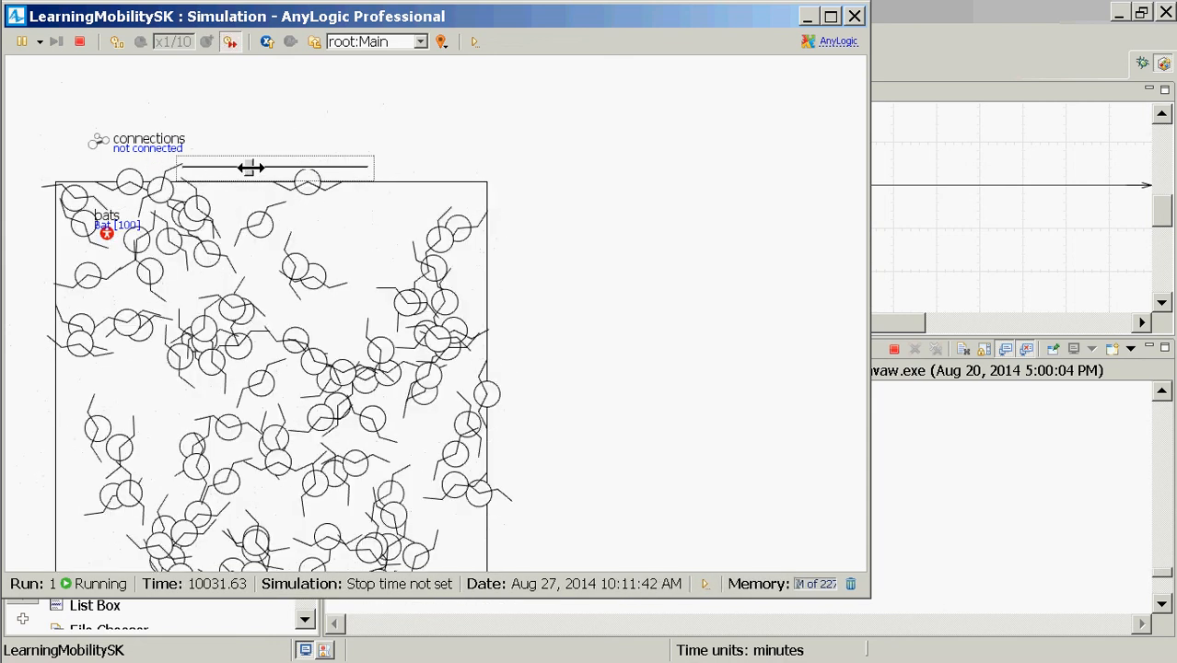
drag(251, 167, 206, 178)
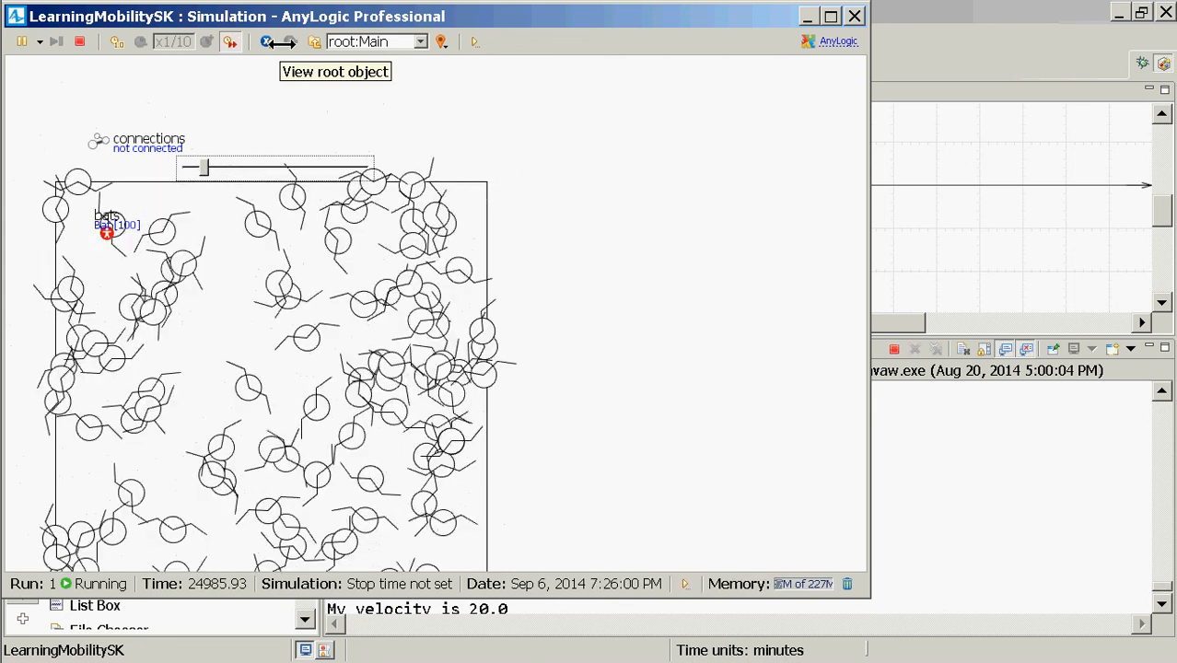
click(856, 15)
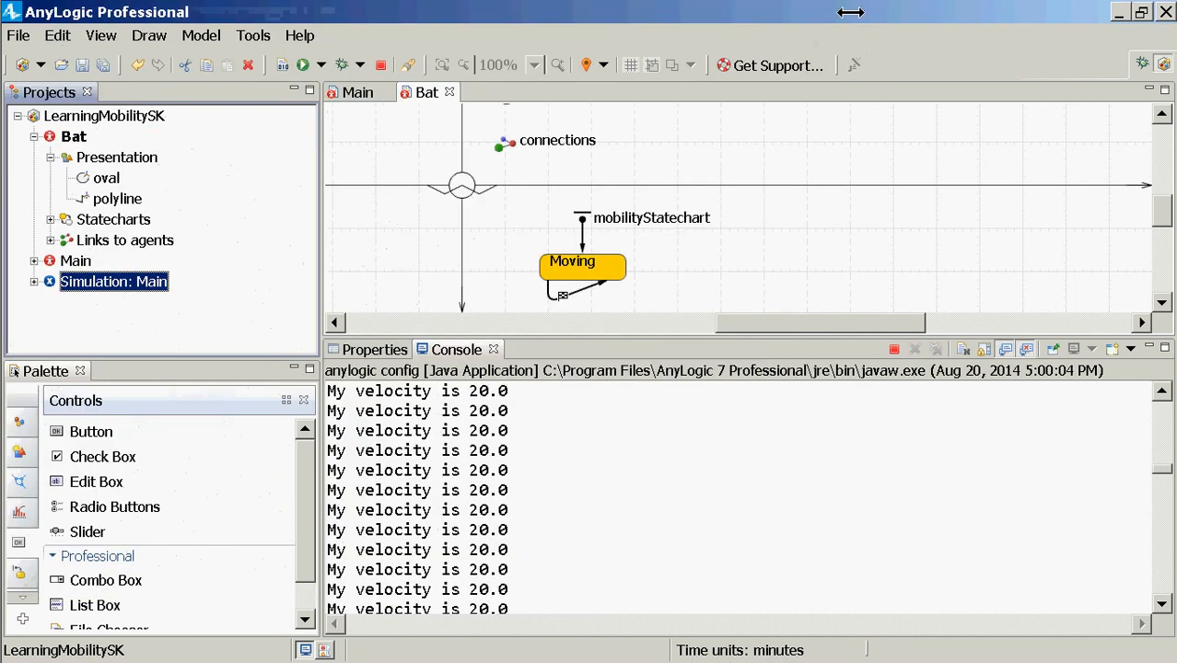
Step: In Main, replace the constant 20 in velocitySlider's setVelocity action call with velocitySlider.getVelocity()
click(72, 137)
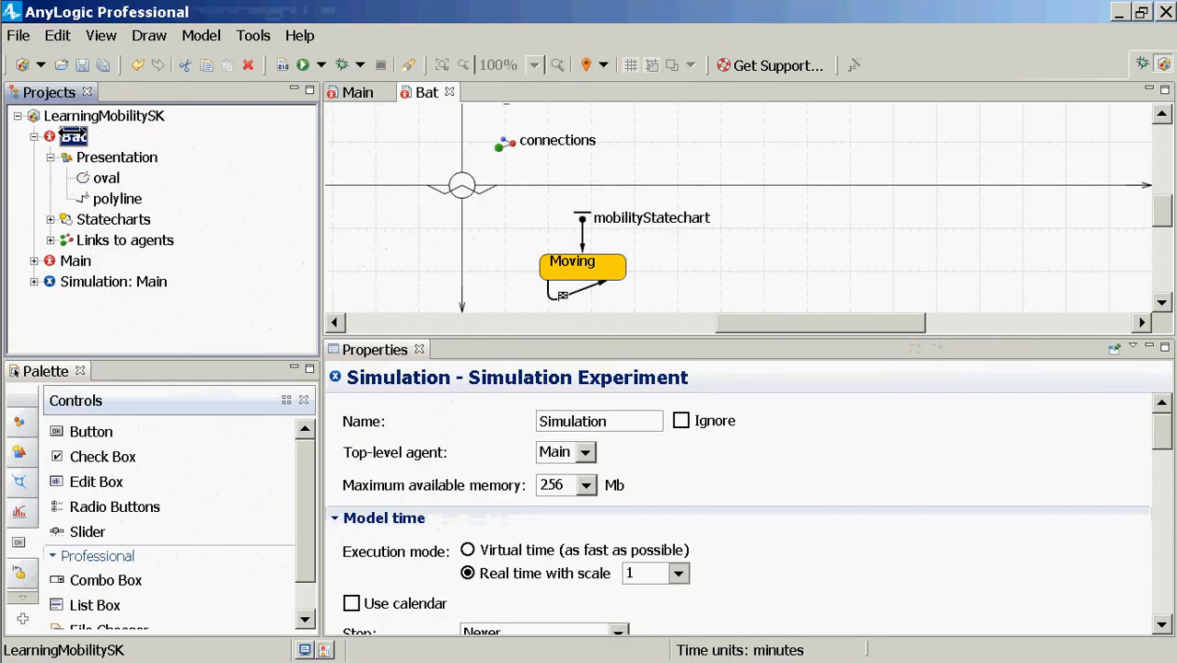
click(74, 262)
double_click(75, 261)
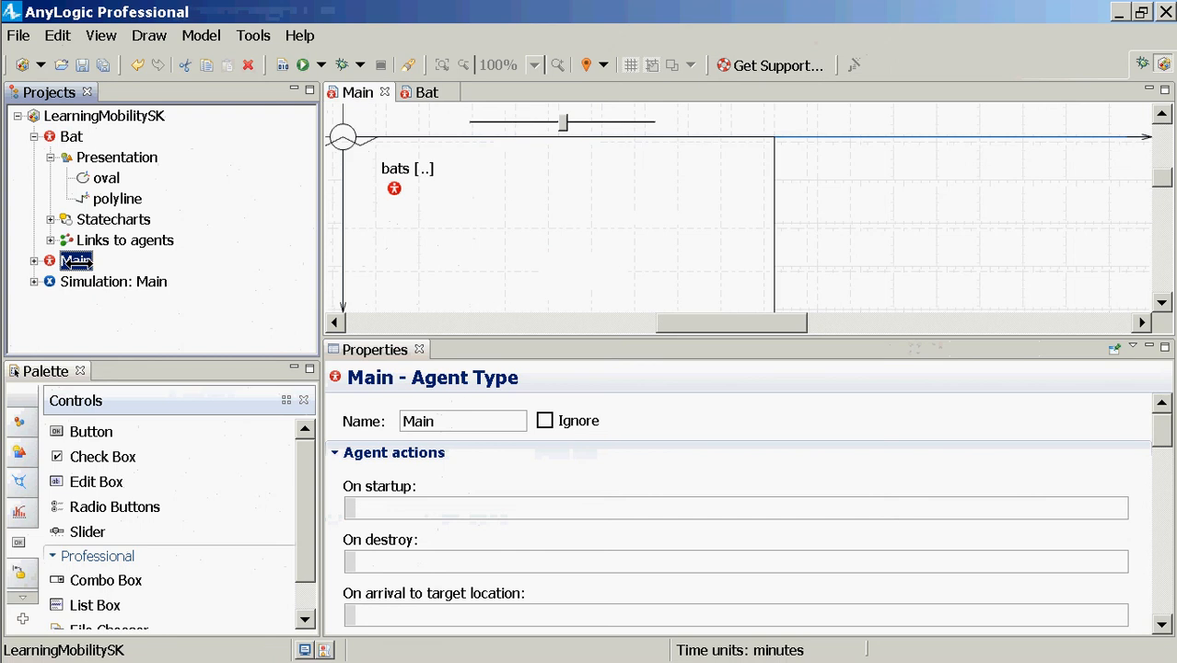
click(644, 122)
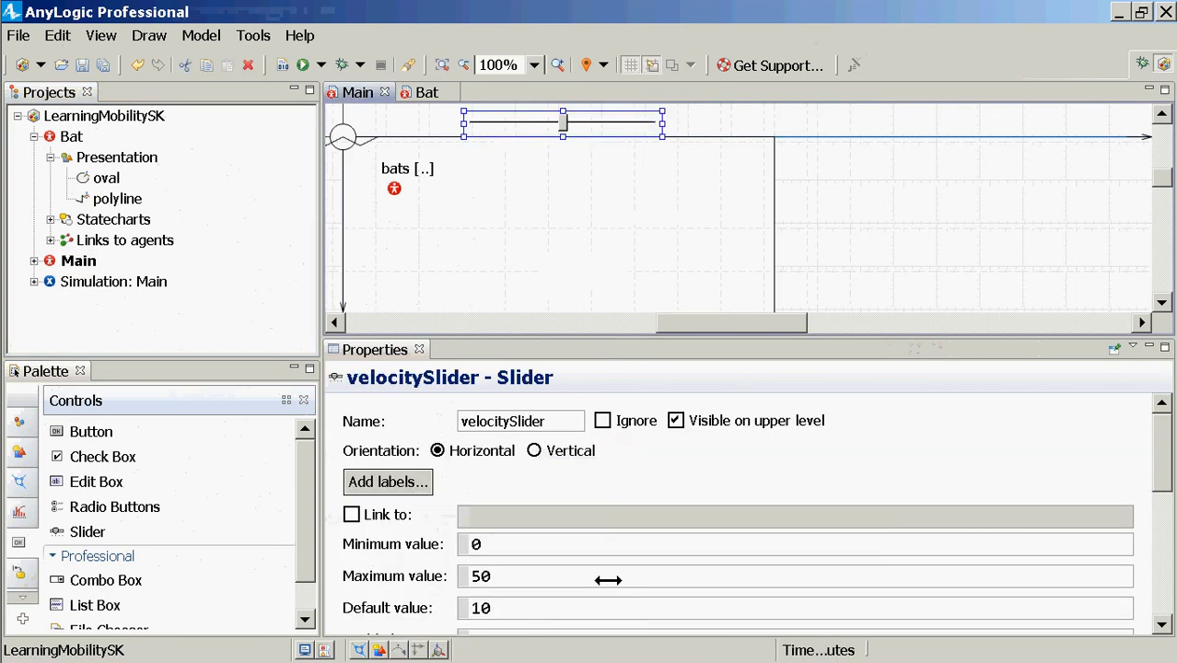
click(563, 530)
scroll(562, 535, down, 3)
click(552, 579)
key(shift+Right)
key(shift+Right)
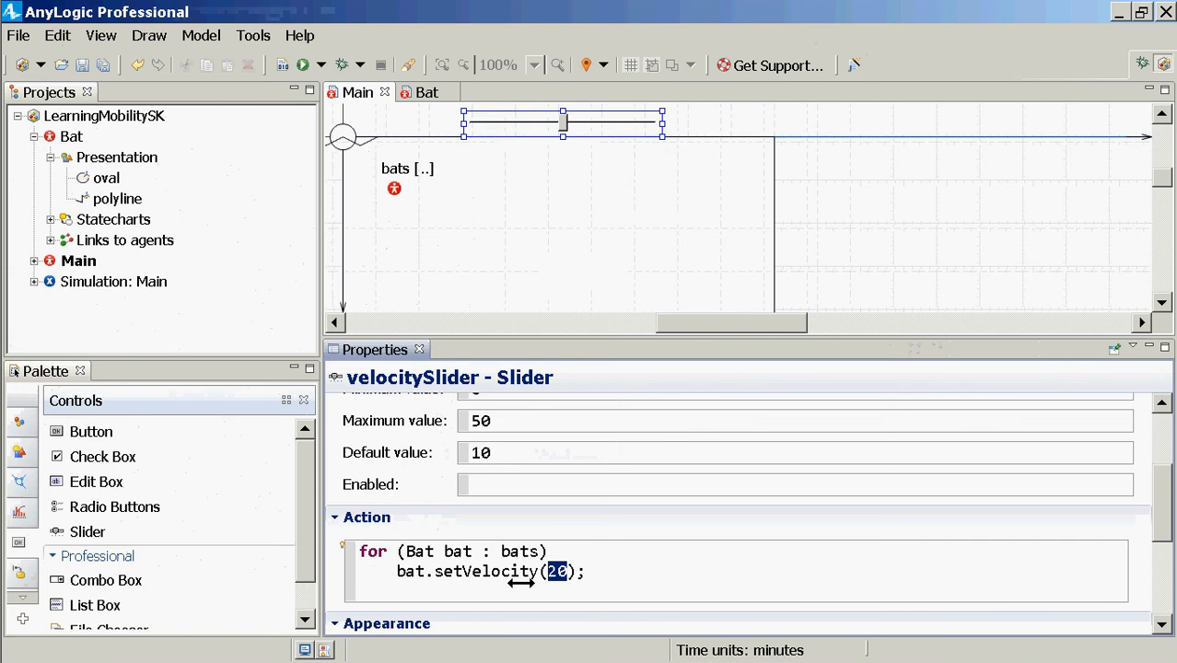
text(velocitySlider.getV)
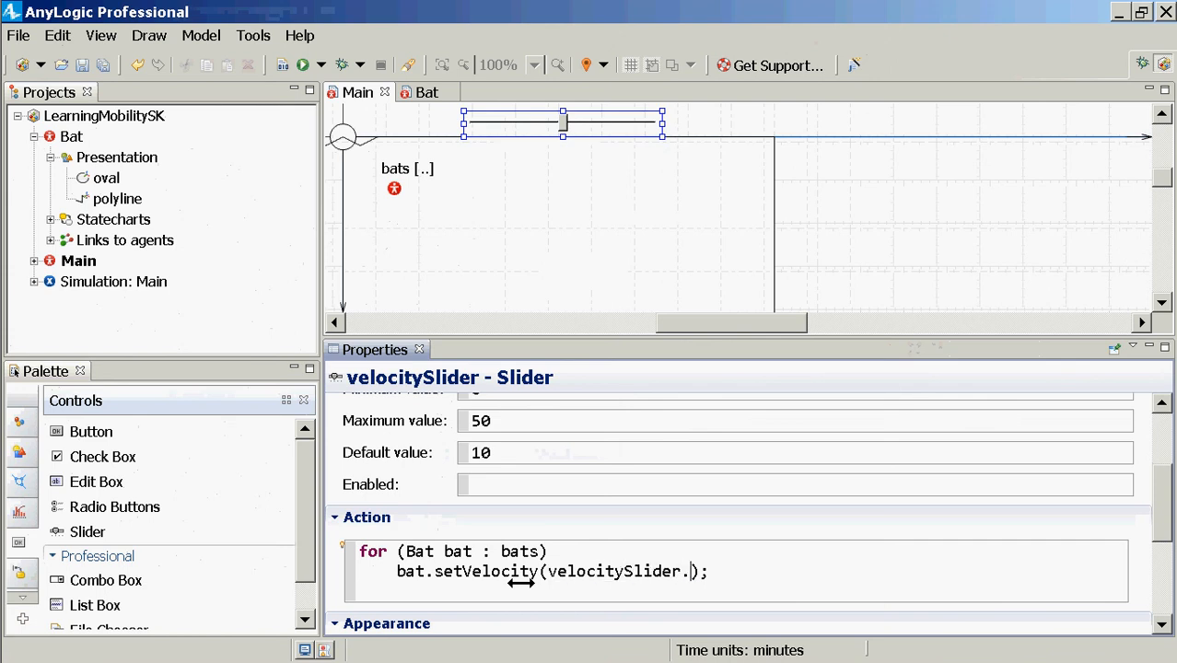
text(elocity())
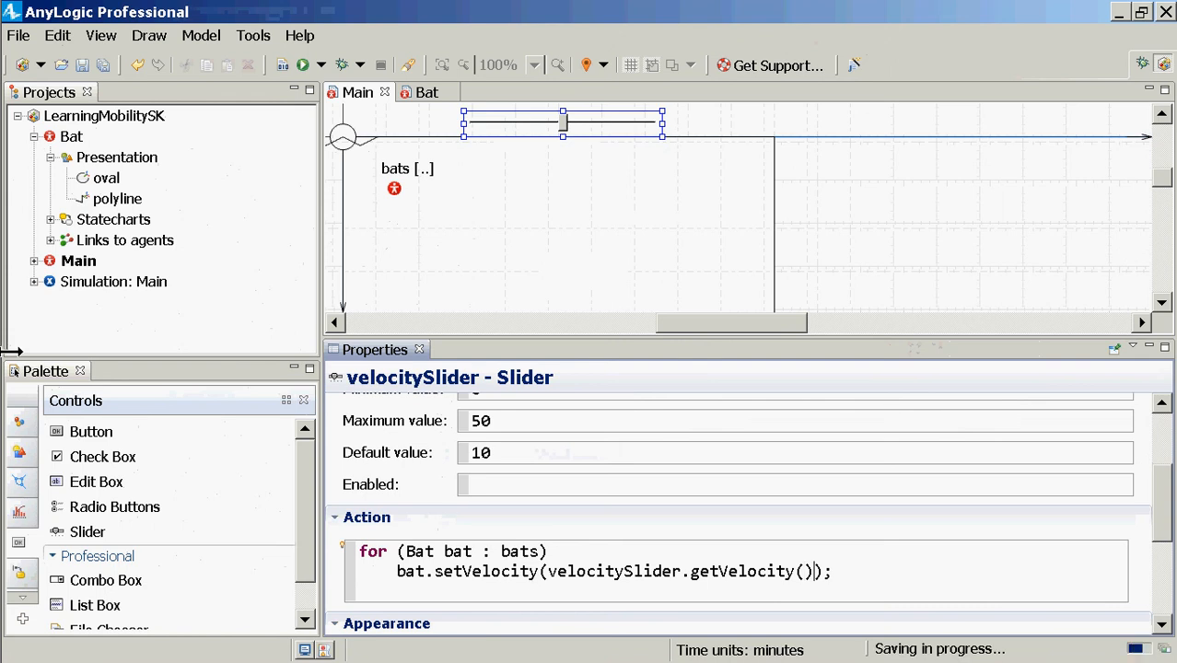
Step: Try to run the Simulation experiment and go to the reported code error in velocitySlider's action
click(61, 281)
right_click(61, 278)
click(89, 526)
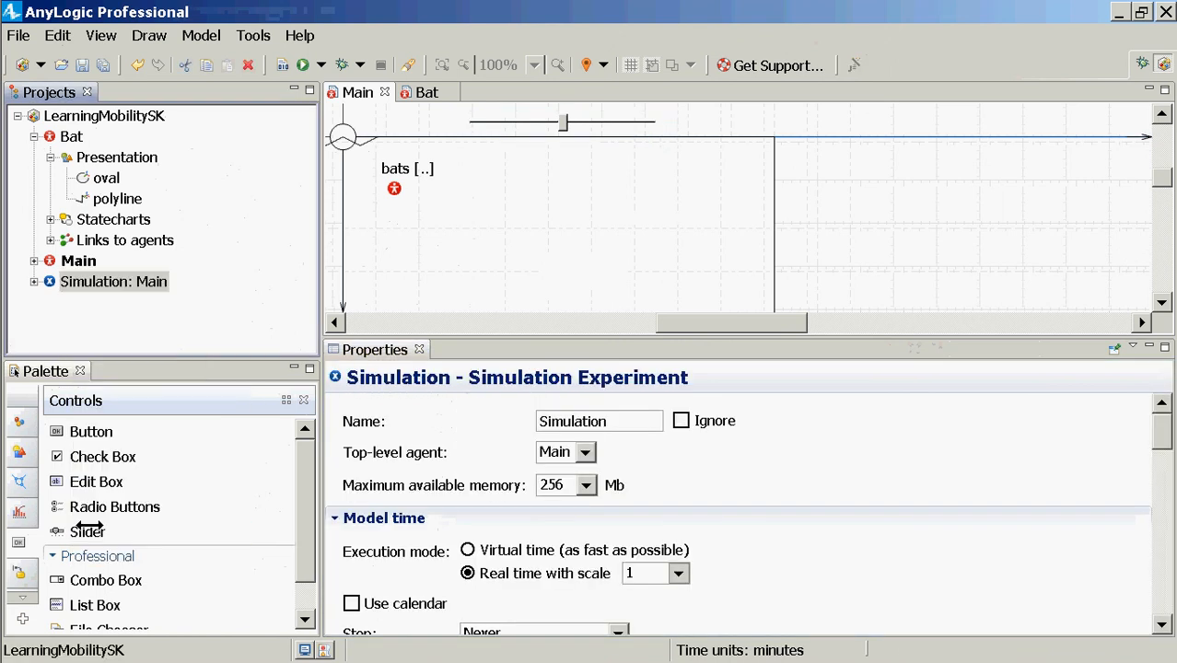
click(816, 378)
double_click(707, 422)
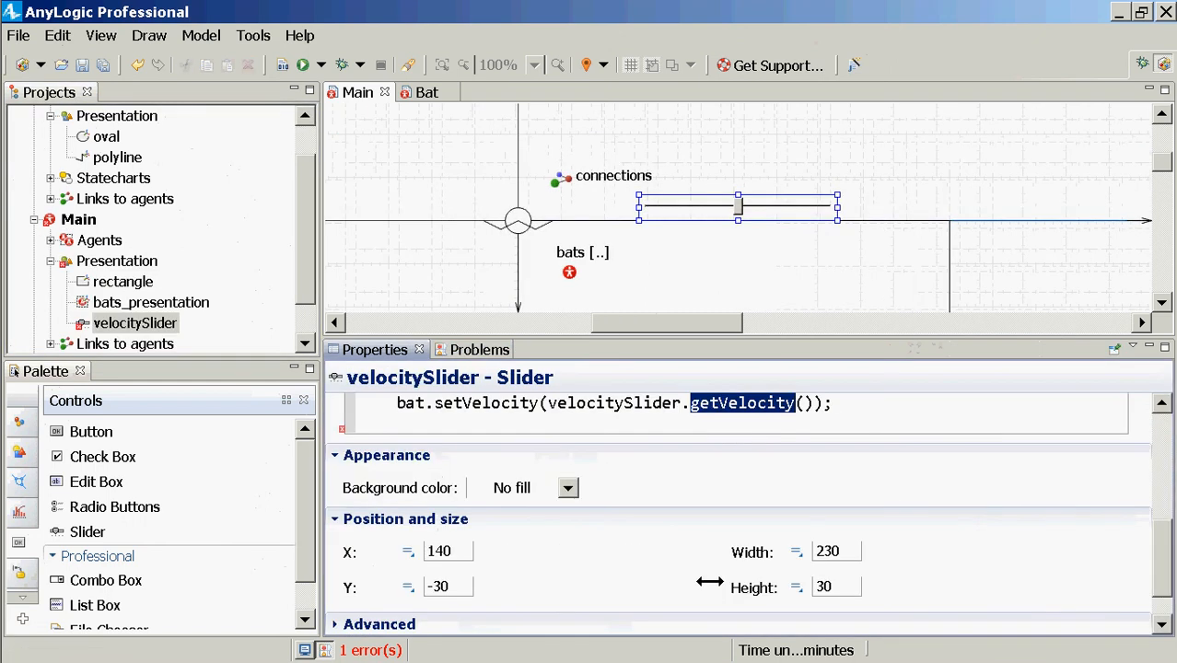
Step: Correct the getter in velocitySlider's action to getValue() and save the model
key(Right)
key(shift+Left)
key(shift+Left)
key(shift+Left)
key(shift+Left)
key(shift+Left)
key(BackSpace)
key(BackSpace)
key(BackSpace)
text(alue)
key(ctrl+s)
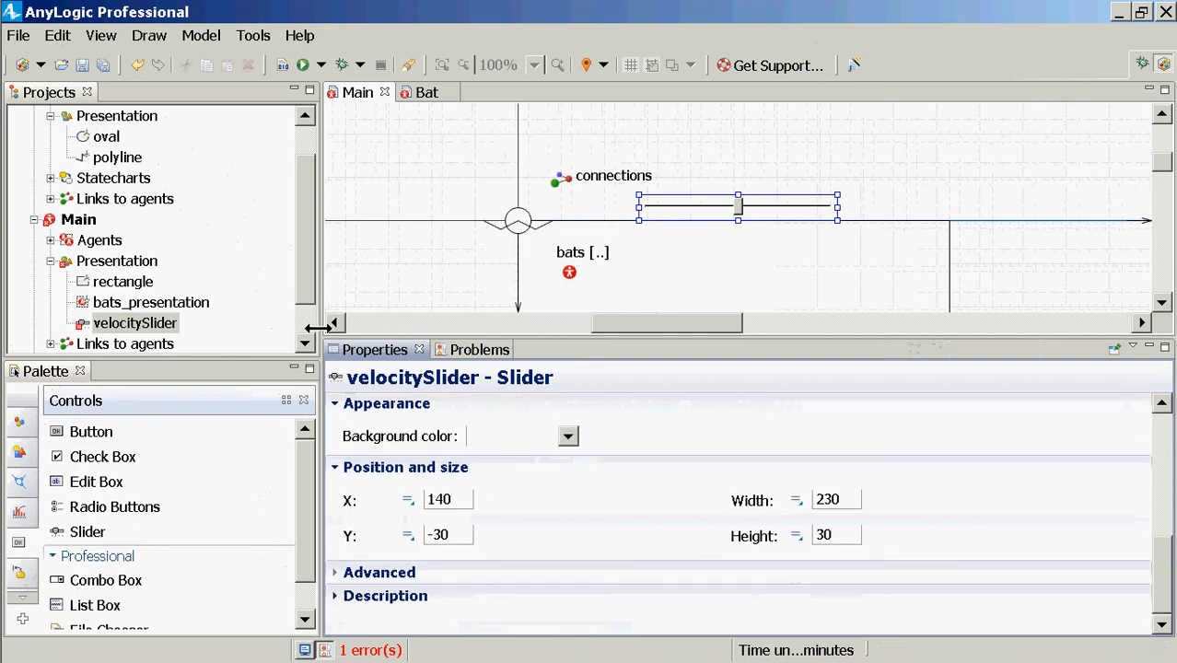
Step: Run the Simulation experiment at speed x5, raise the velocity slider to about 15, and dismiss the exception message
scroll(157, 322, down, 1)
click(159, 322)
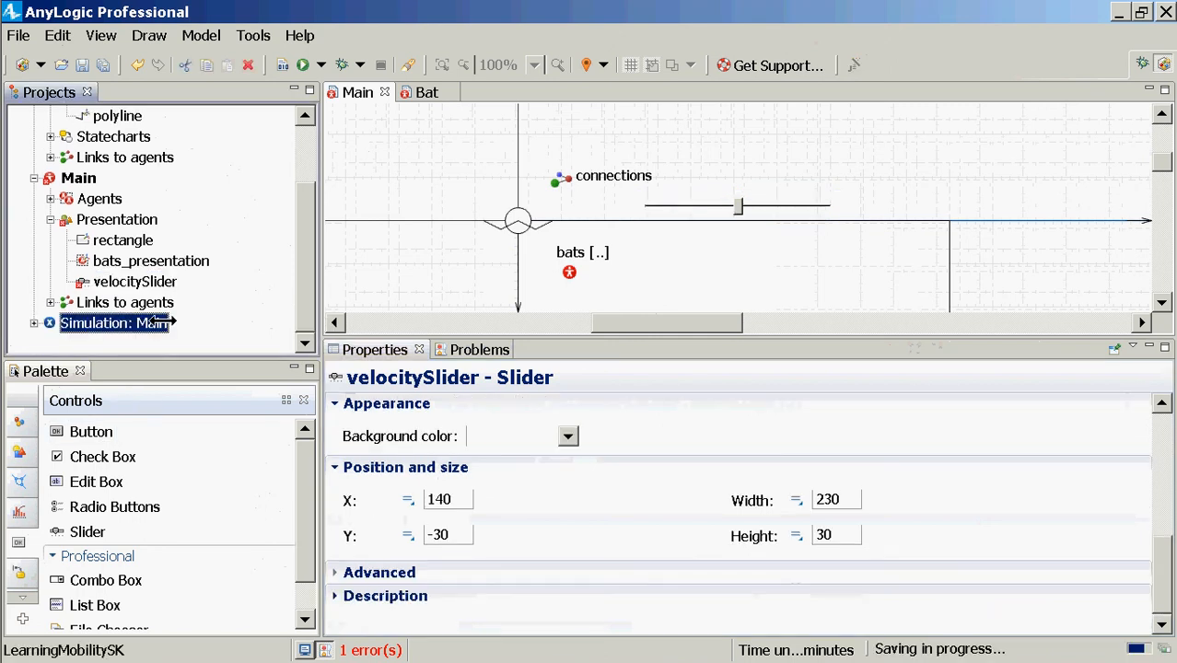
right_click(158, 322)
click(210, 569)
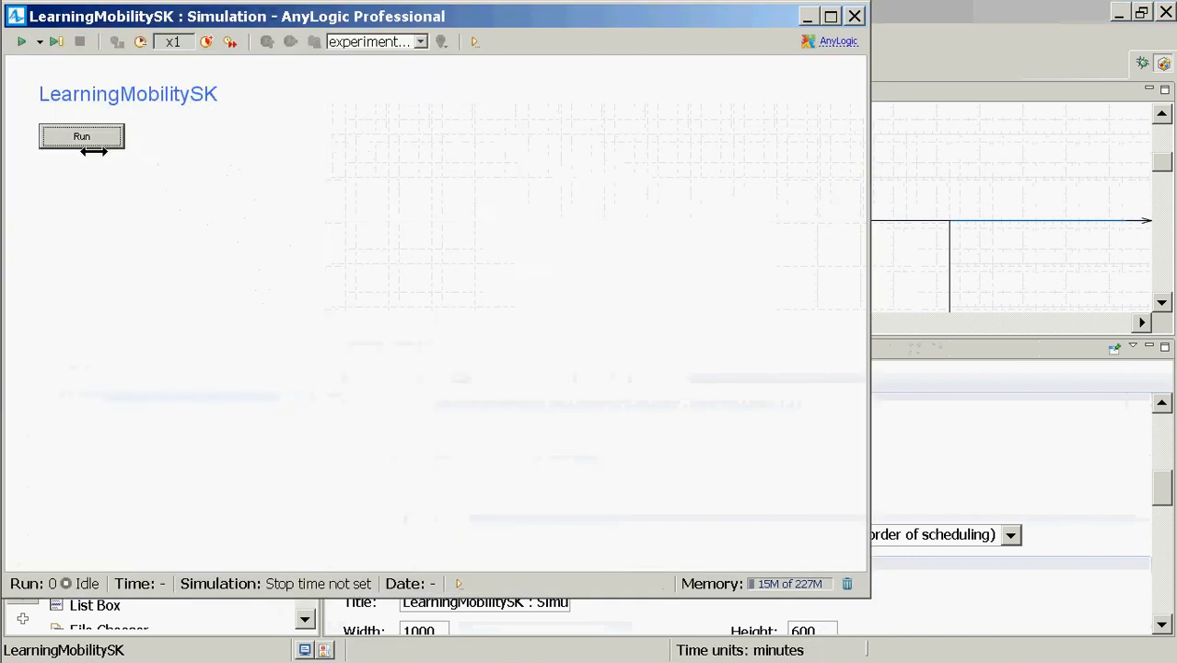
click(92, 147)
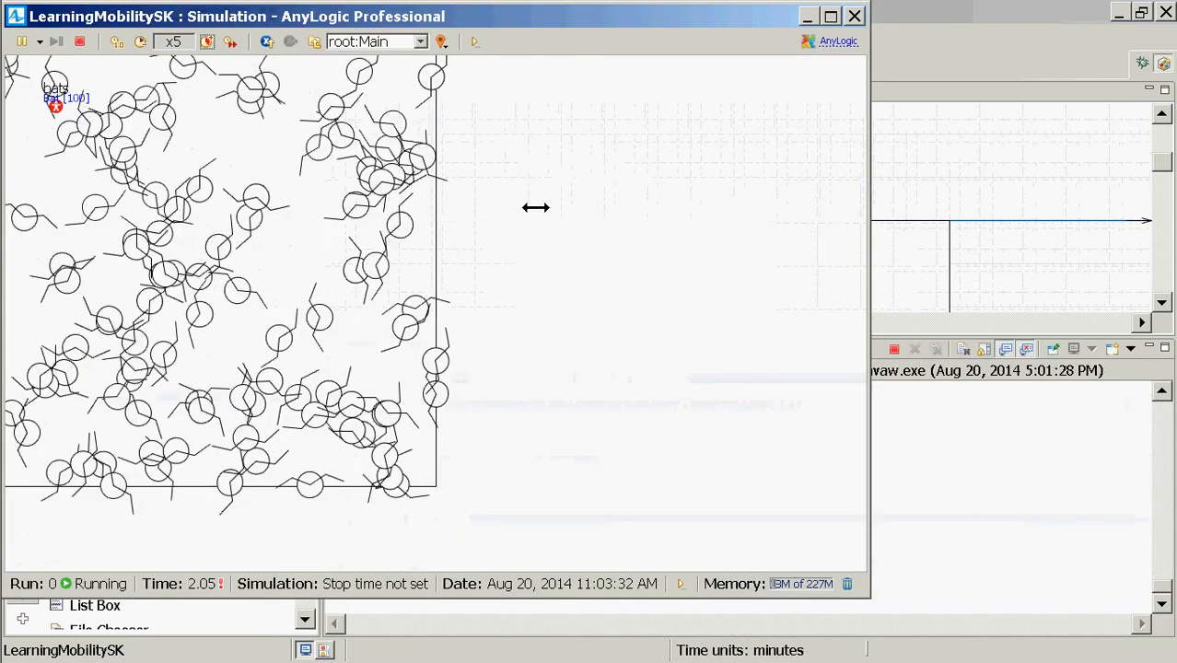
drag(535, 208, 552, 419)
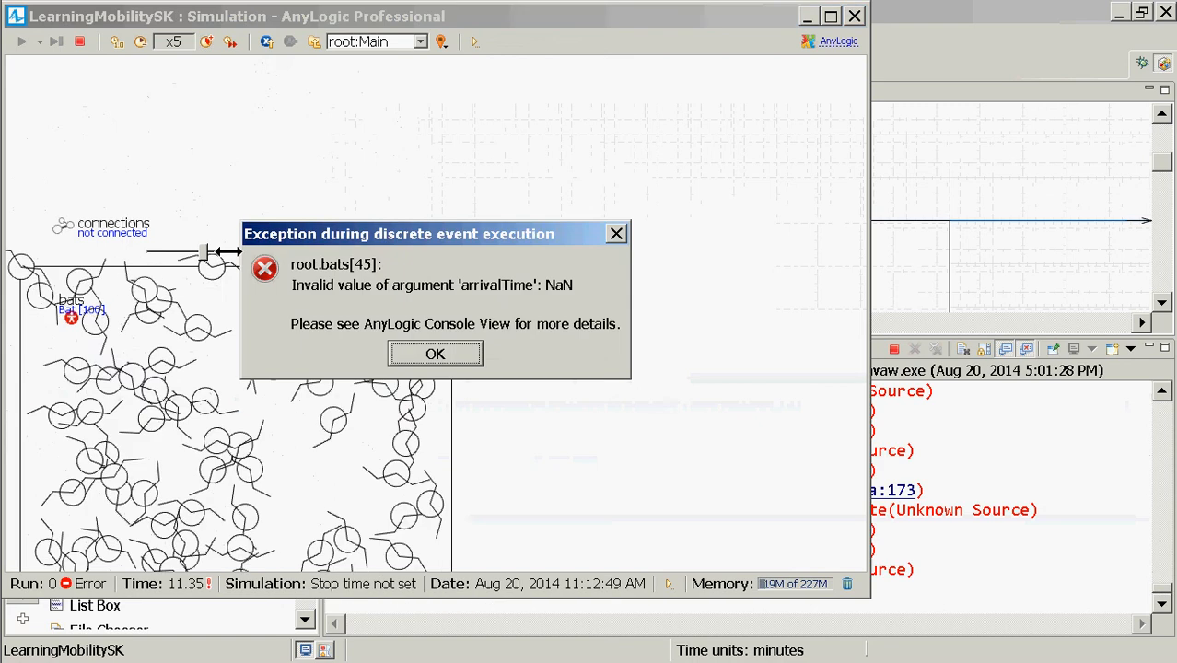
click(458, 339)
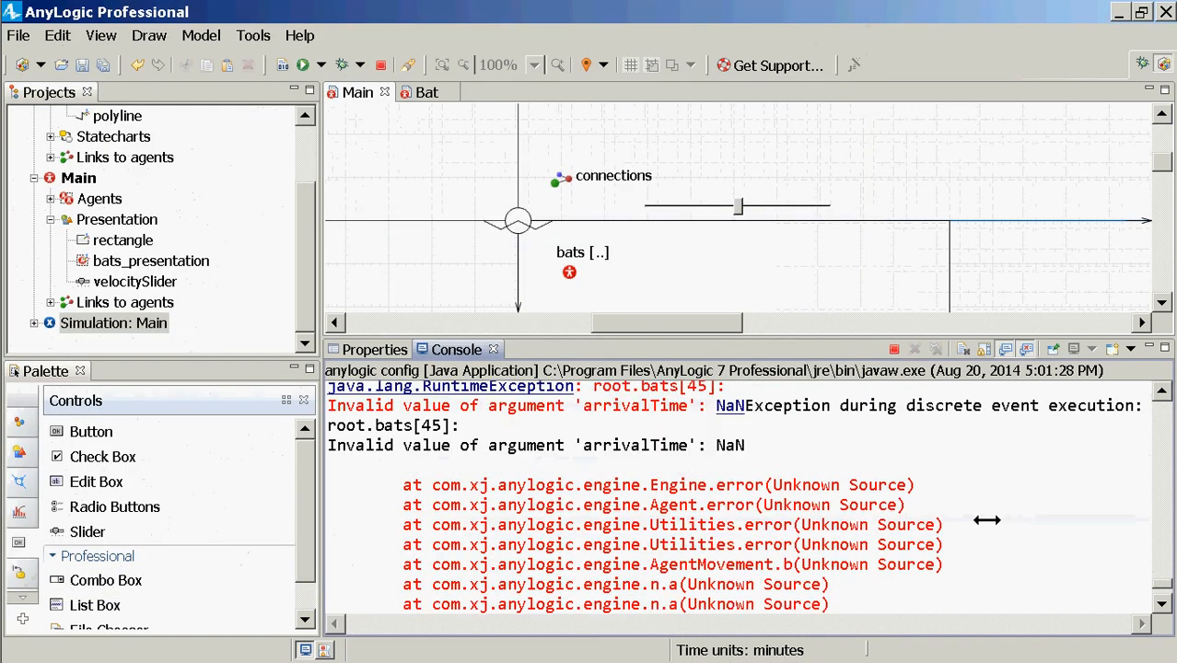
Step: Examine the velocity trace lines just before the exception in the console, and terminate the run
scroll(986, 520, up, 1)
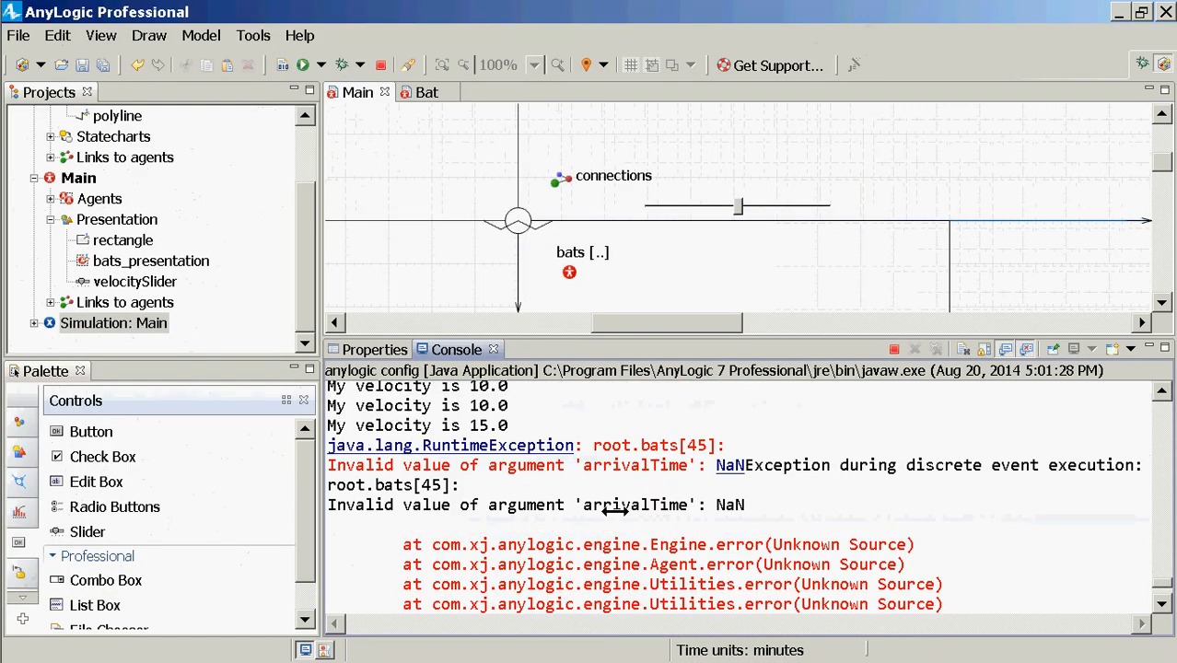
scroll(616, 509, up, 1)
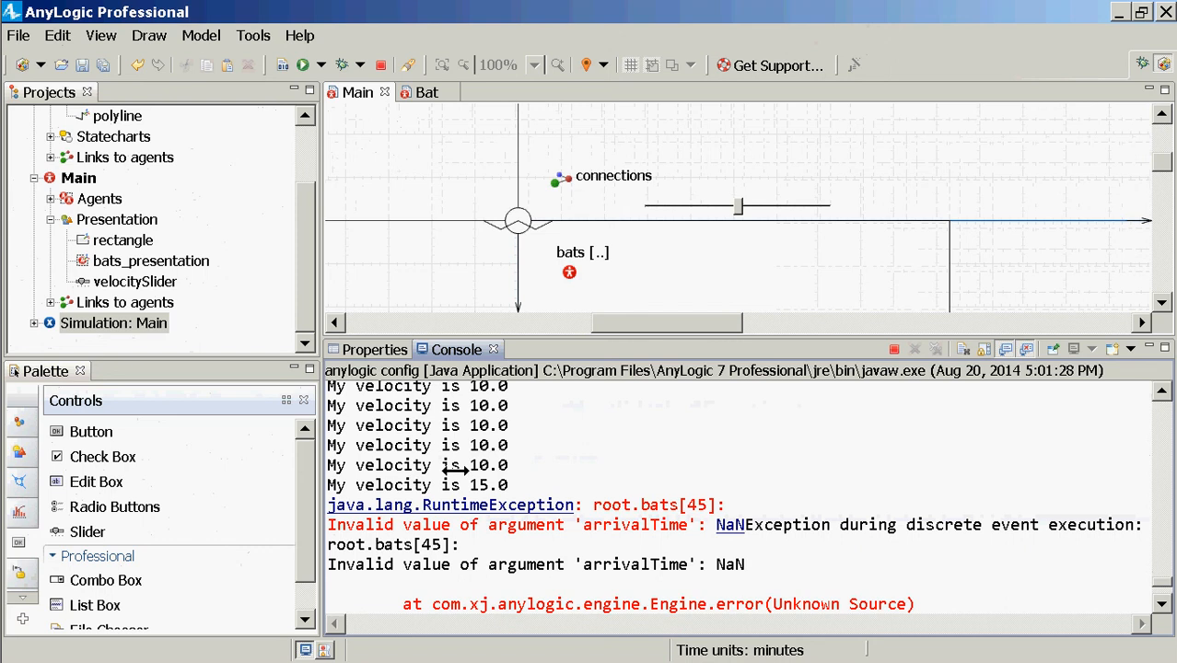
drag(527, 470, 386, 495)
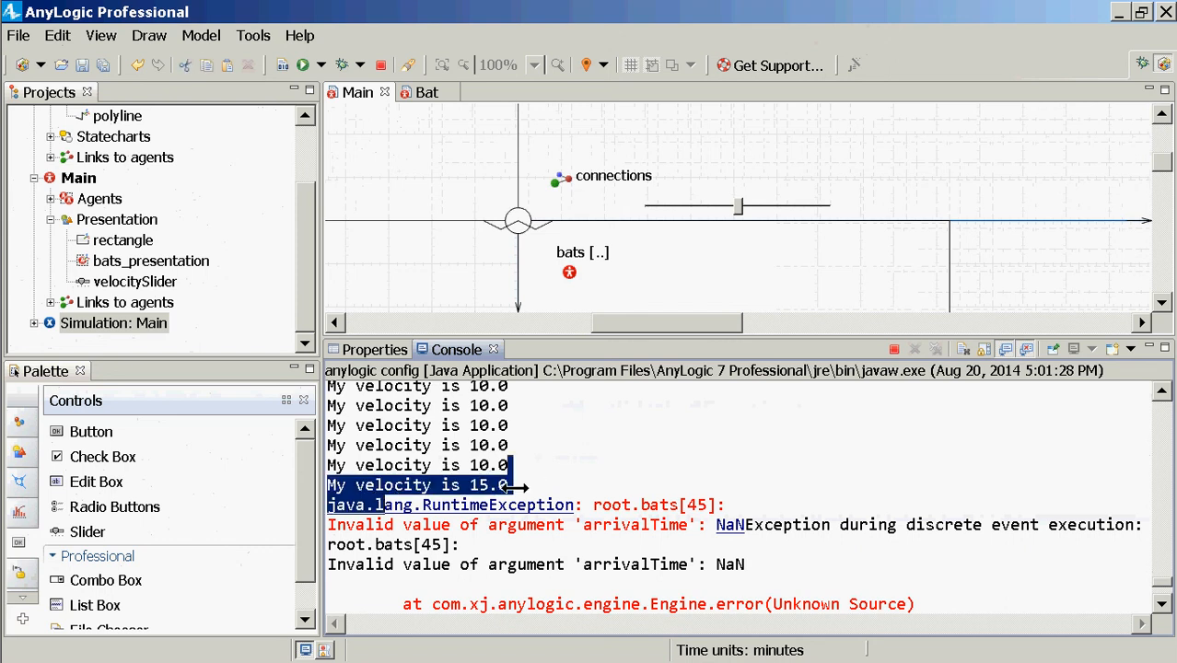
drag(511, 483, 333, 480)
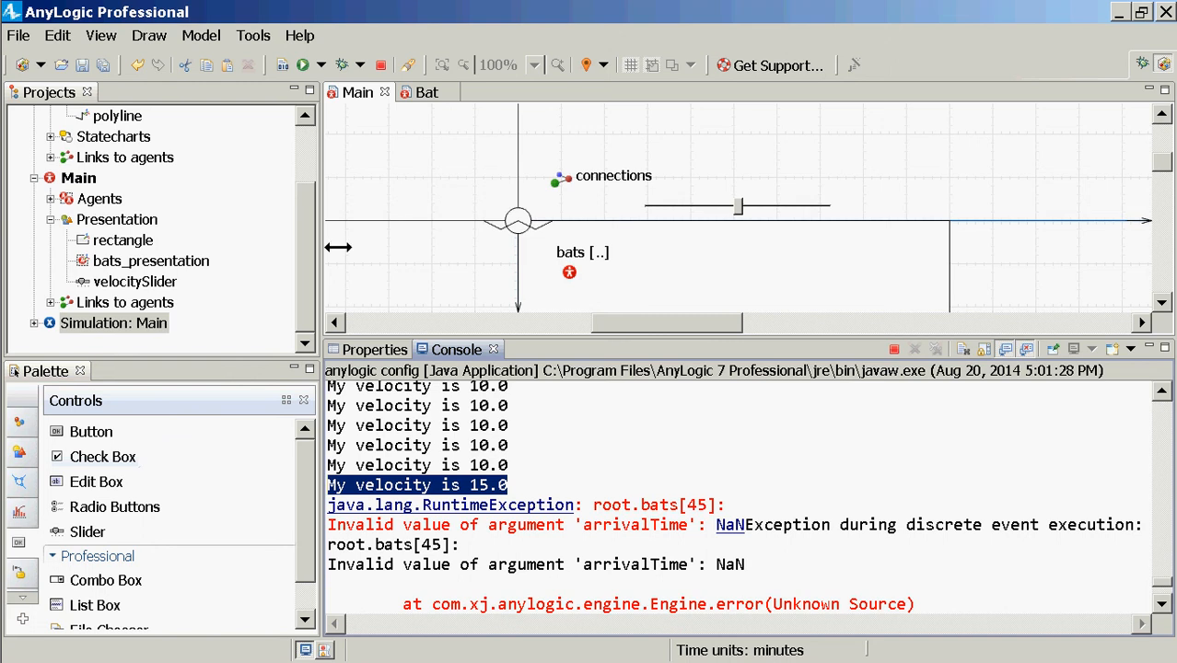
click(380, 65)
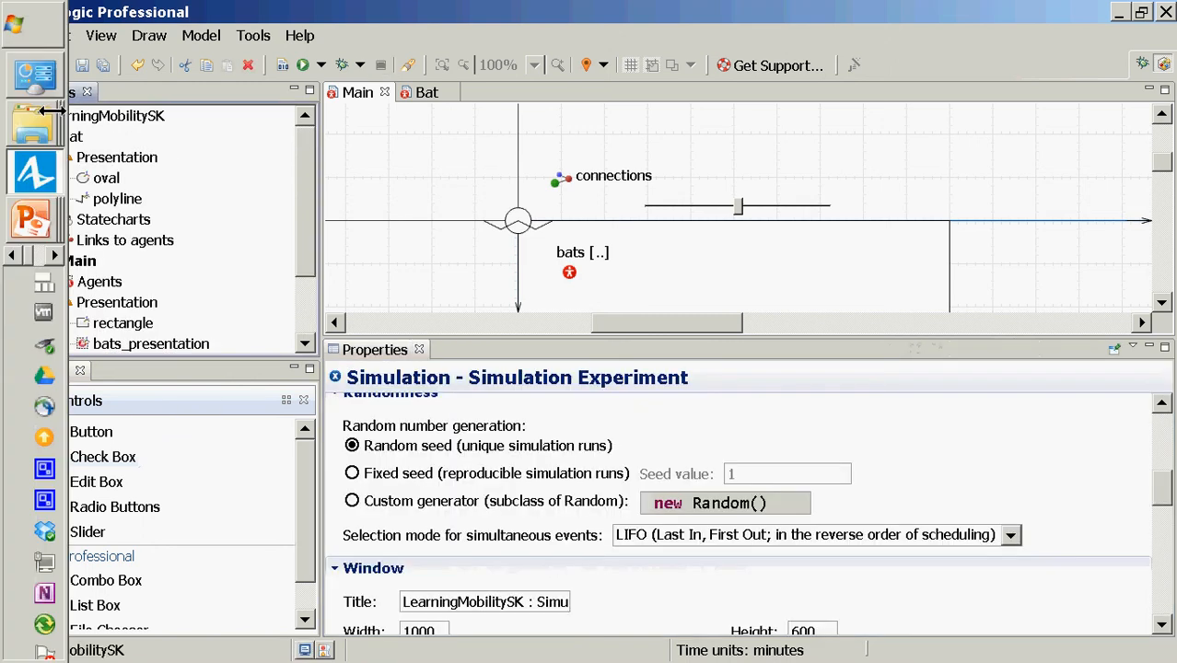
Step: Open the Bat agent type and inspect the trigger of the self-transition on the Moving state
click(72, 136)
double_click(71, 136)
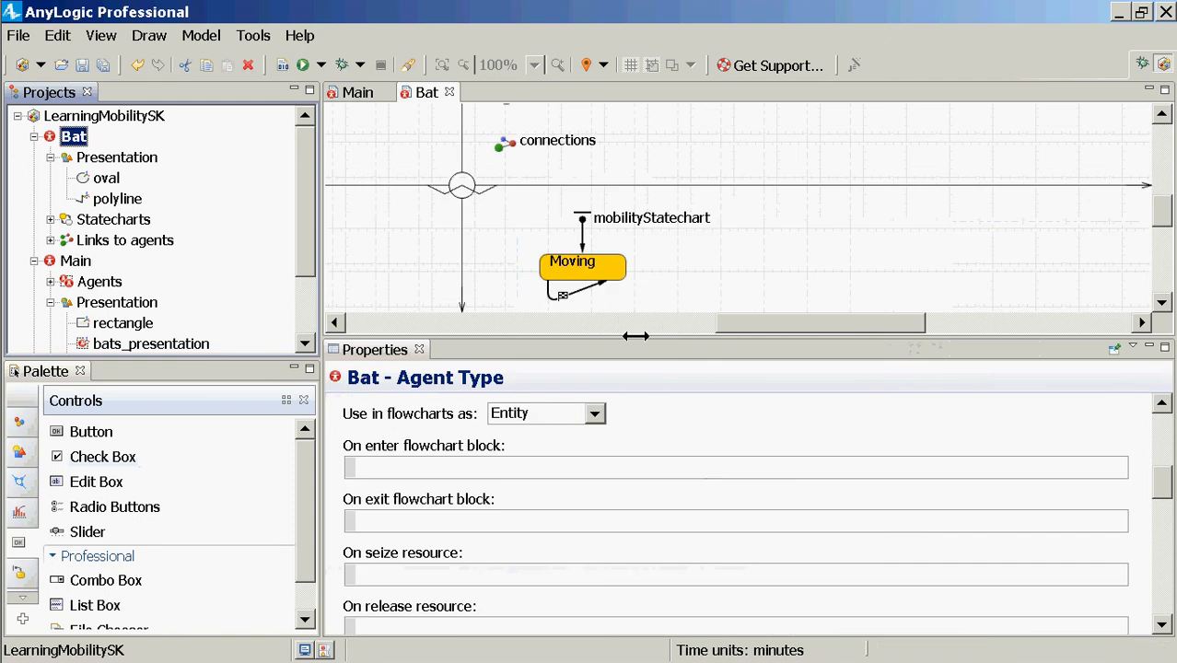
drag(636, 336, 633, 344)
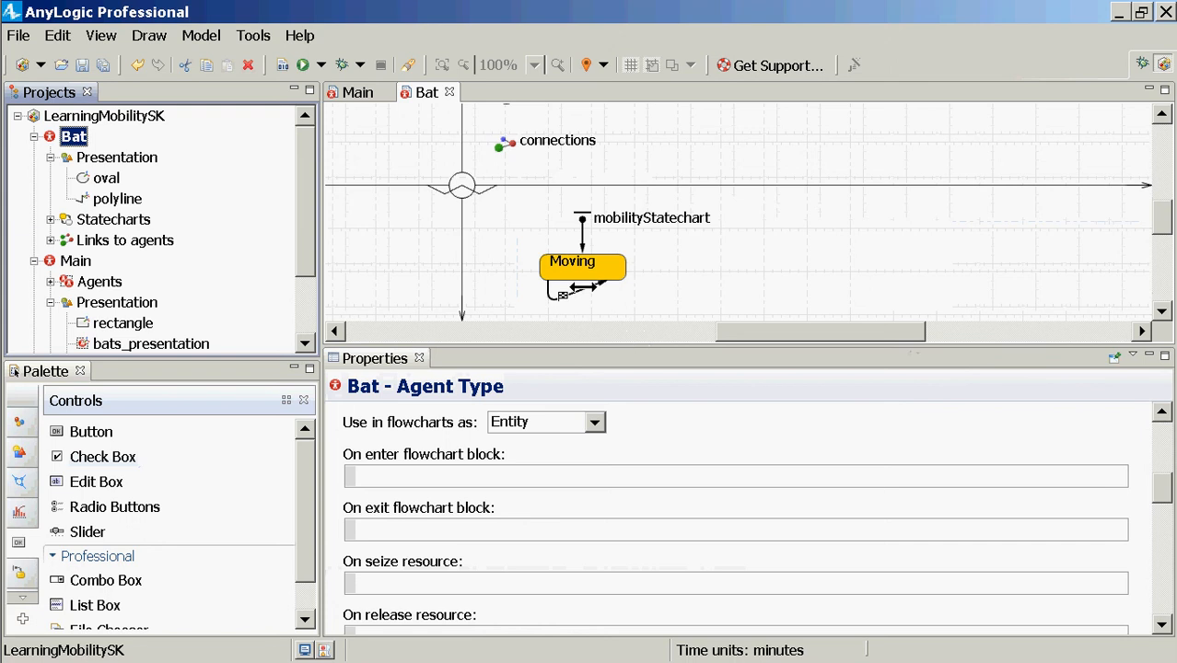
click(582, 287)
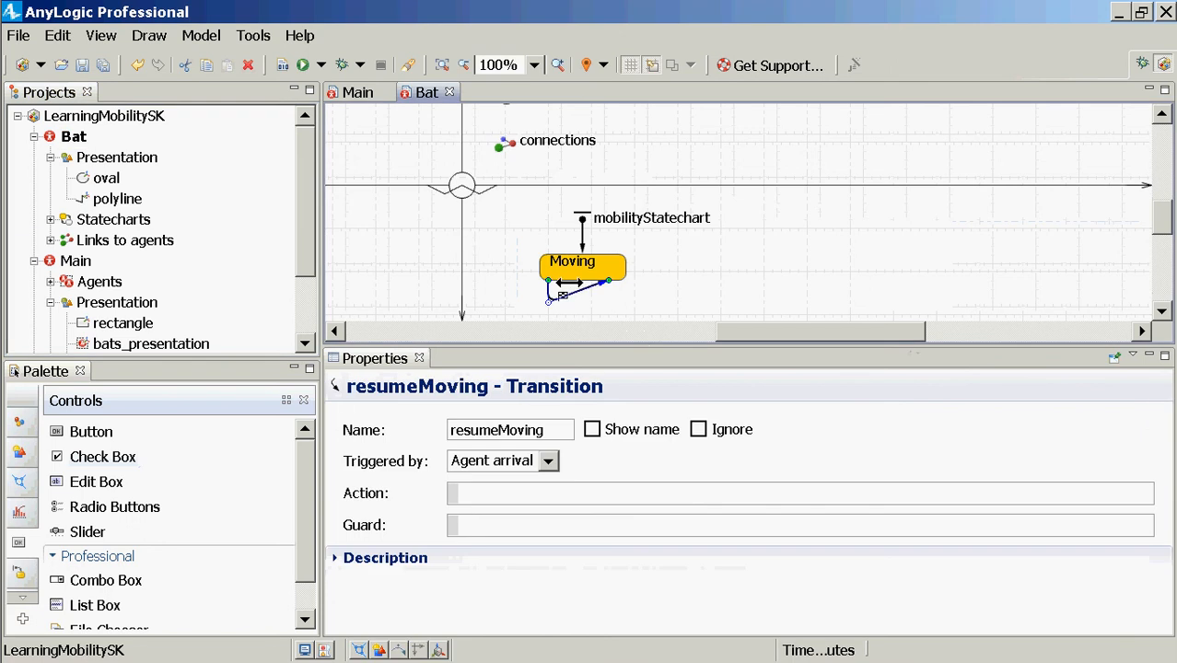
Step: In velocitySlider's action in Main, add an opening brace after the bats for-loop header
double_click(78, 260)
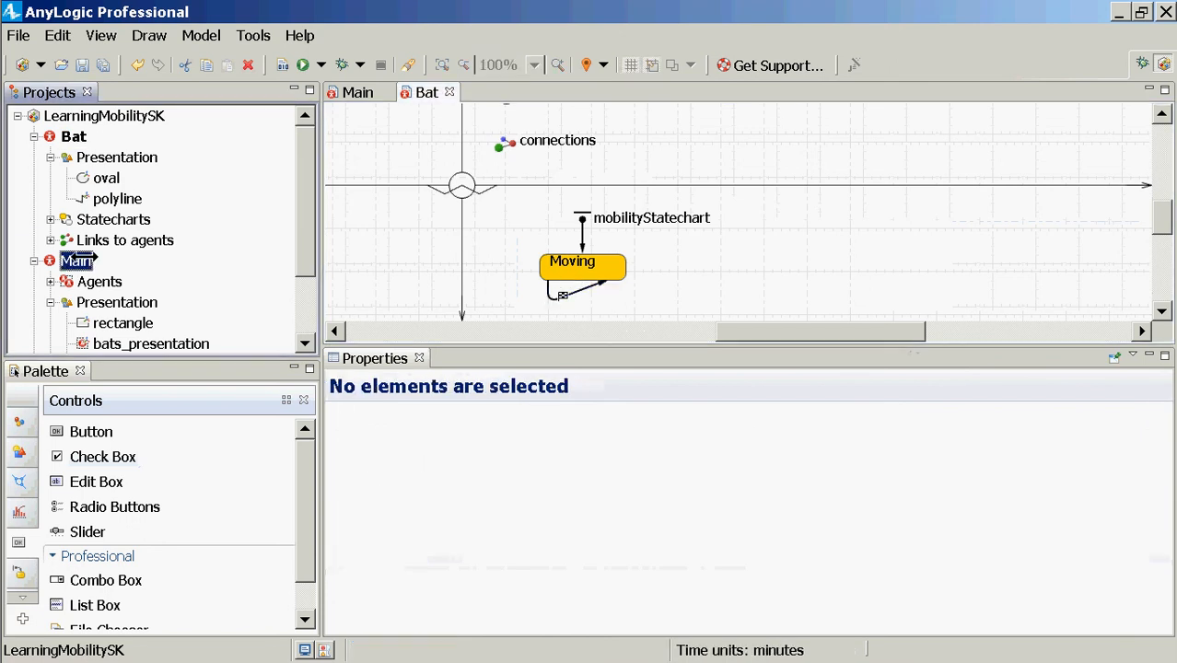
click(703, 205)
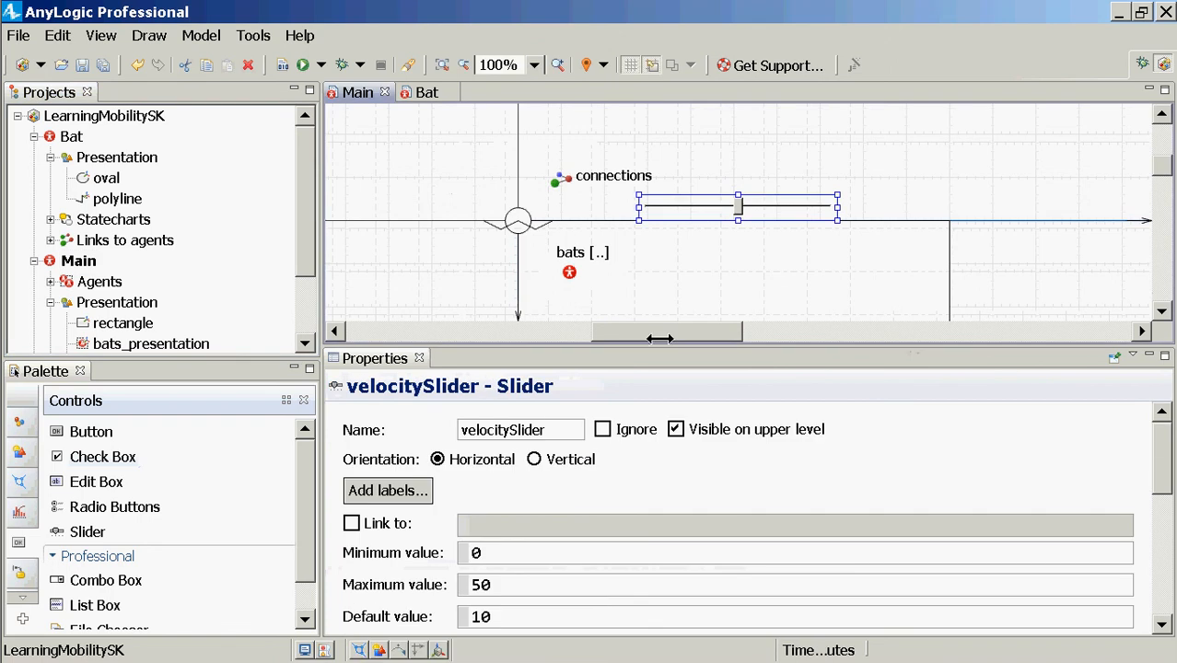
scroll(728, 453, down, 5)
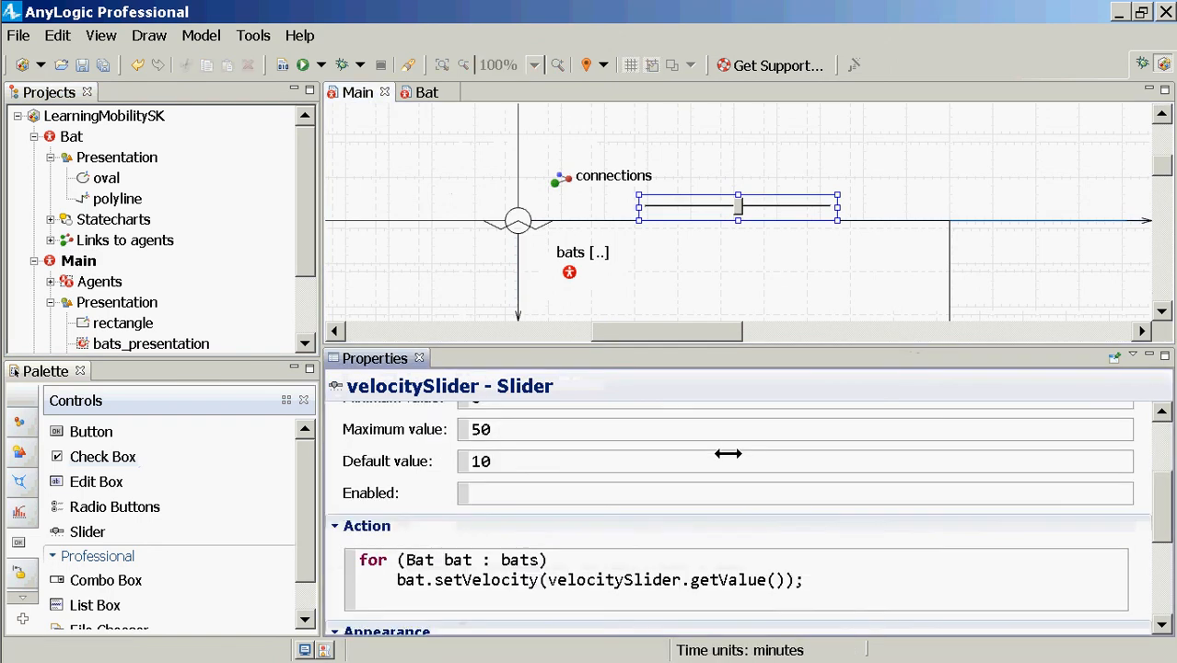
key(Up)
key(Return)
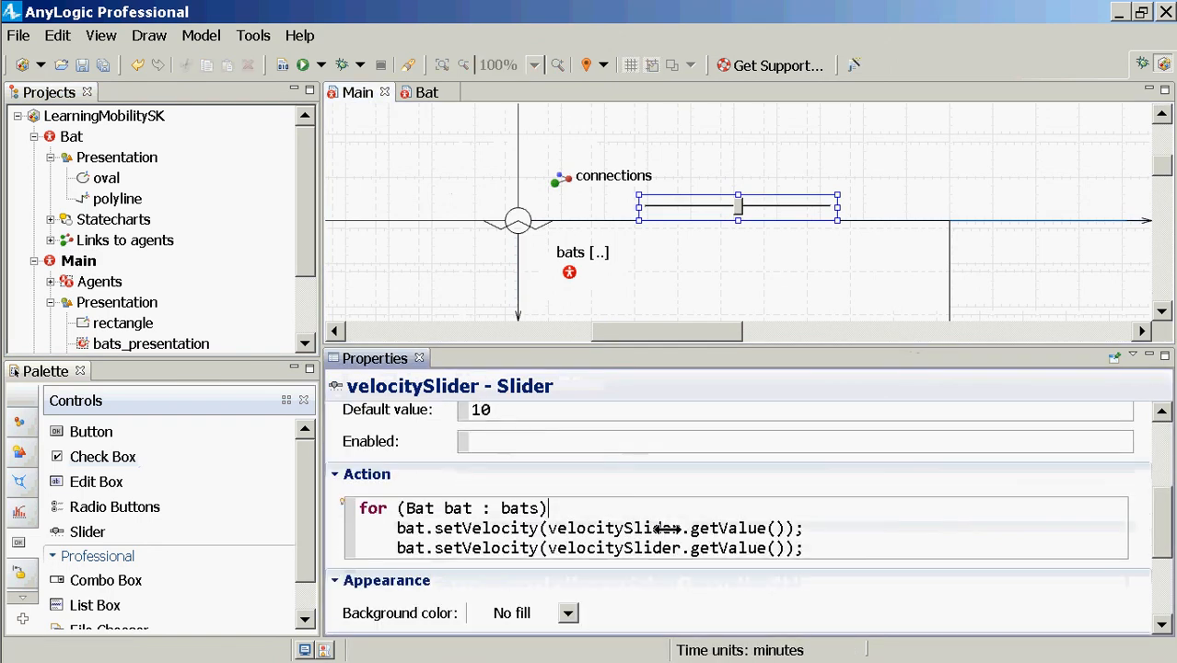
text({)
key(Down)
key(End)
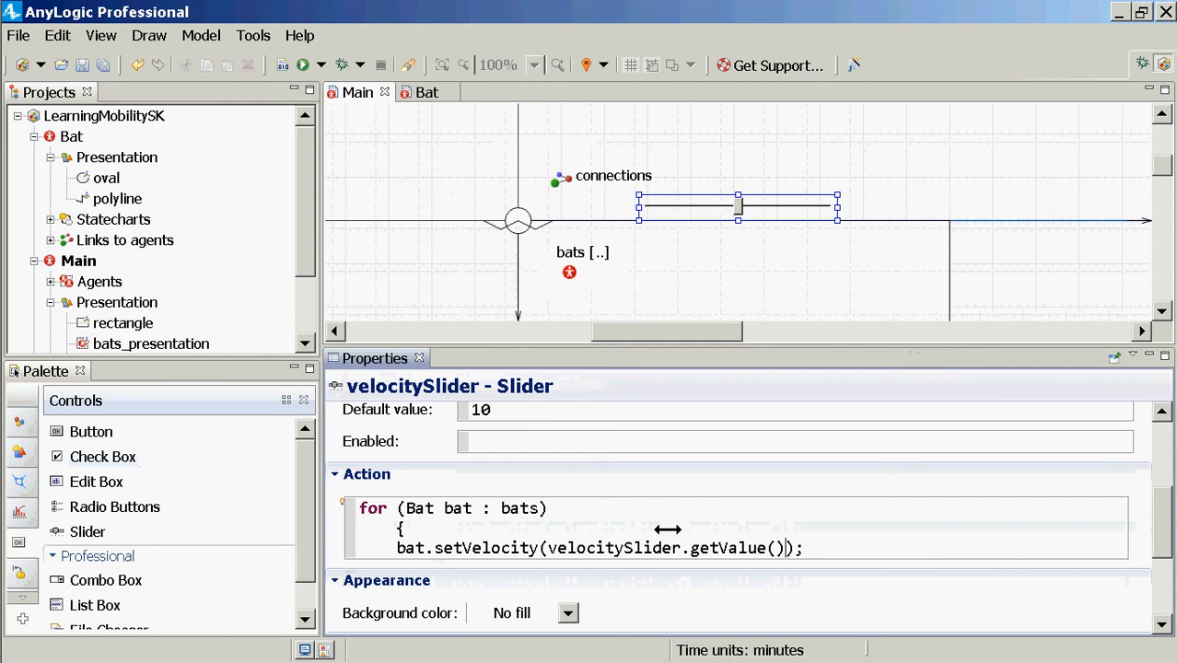
Step: Add bat.onChange(); after the setVelocity call, close the loop body with a brace, and save the model
key(Return)
text(bat)
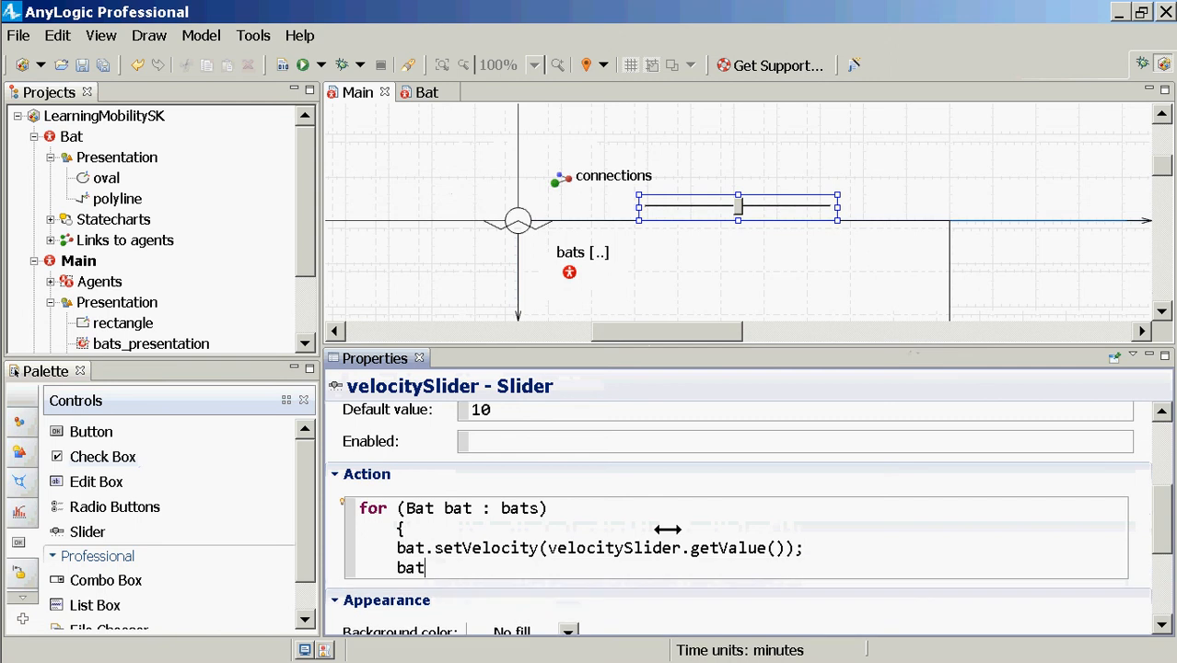
text(.onC)
key(ctrl+space)
key(Return)
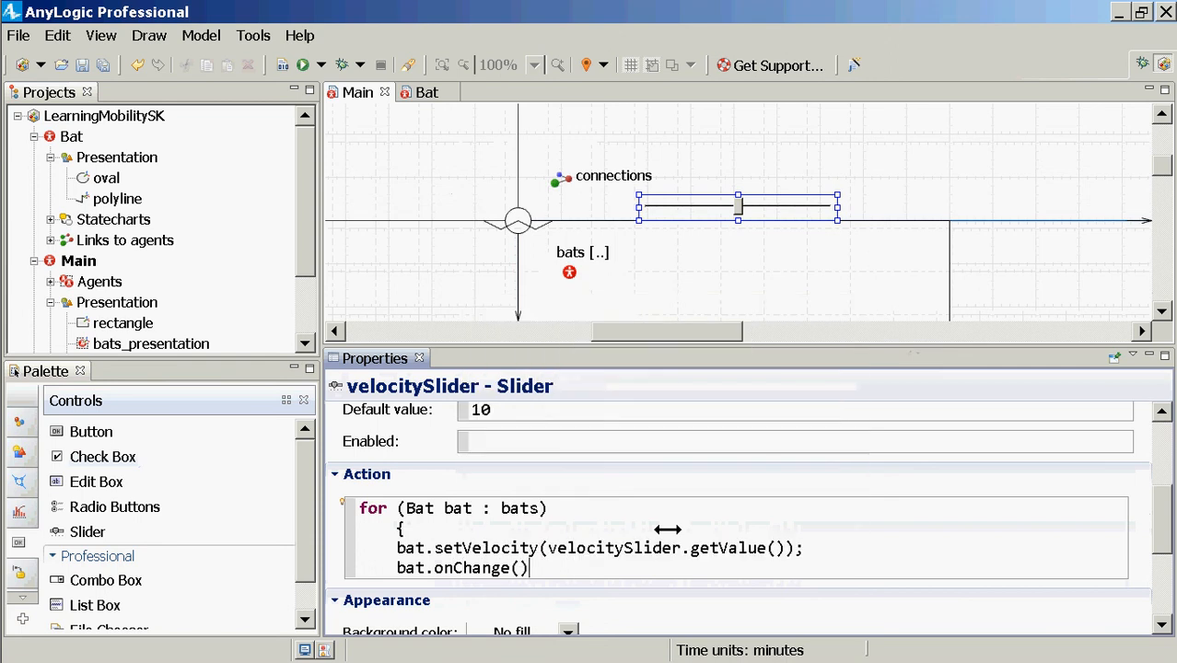
text(;)
key(Return)
text(})
key(ctrl+s)
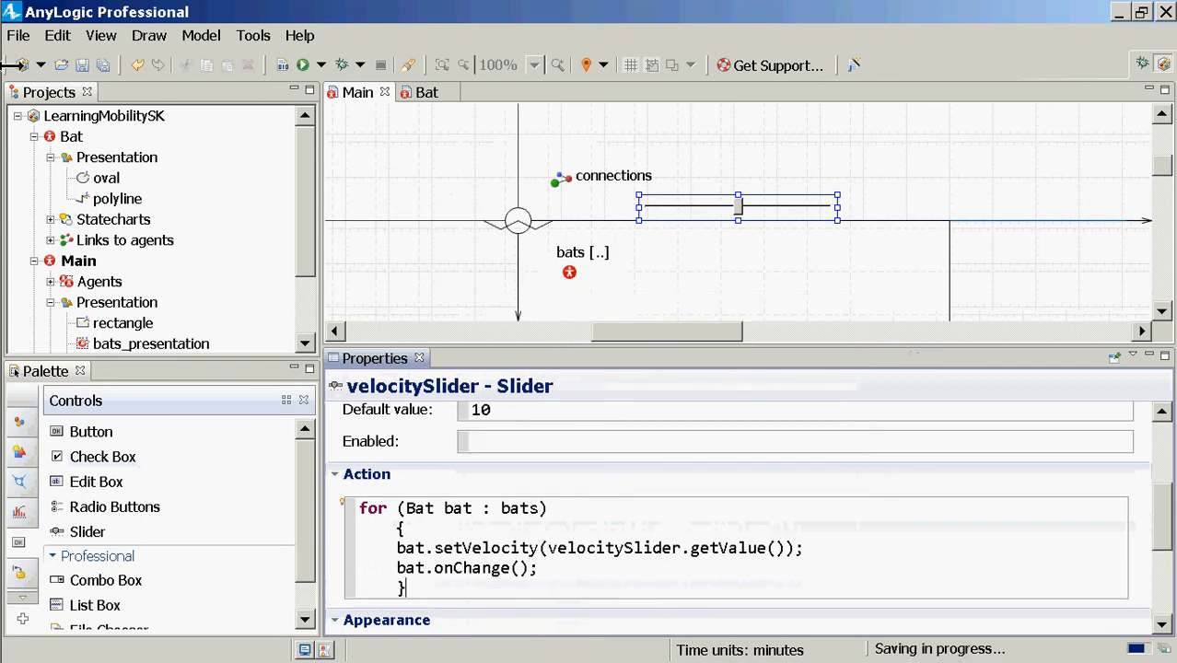
Step: Run the Simulation experiment at speed x5, raise the velocity slider to nearly a third of its range, and bring up the exception's console trace
click(306, 319)
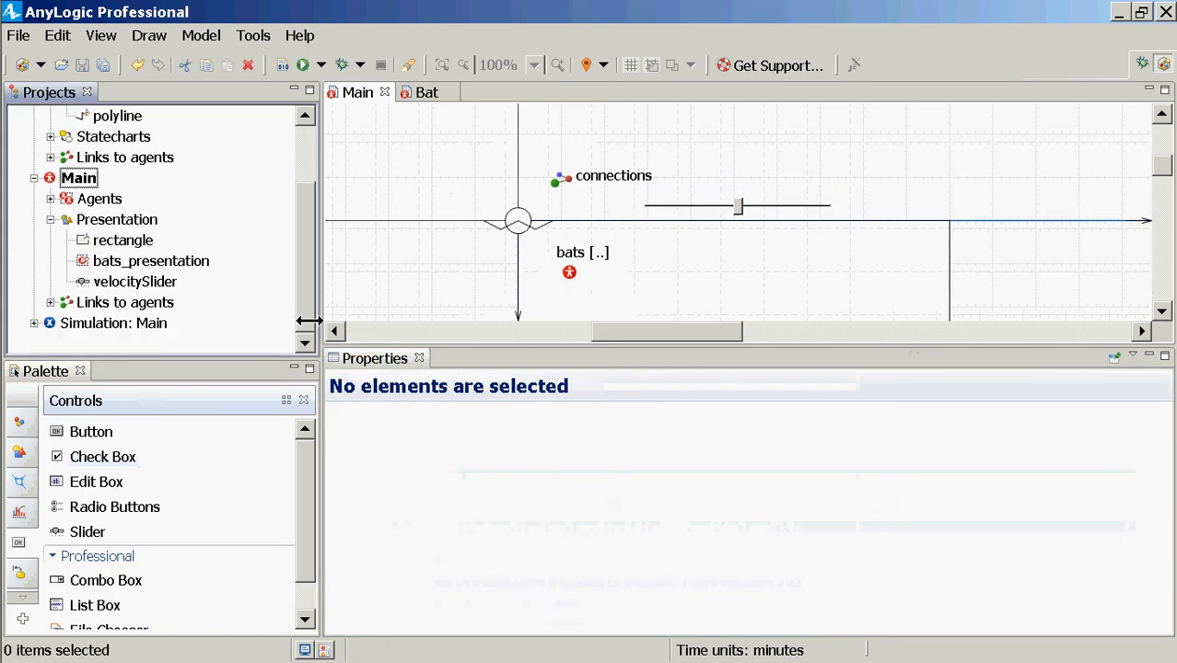
right_click(120, 322)
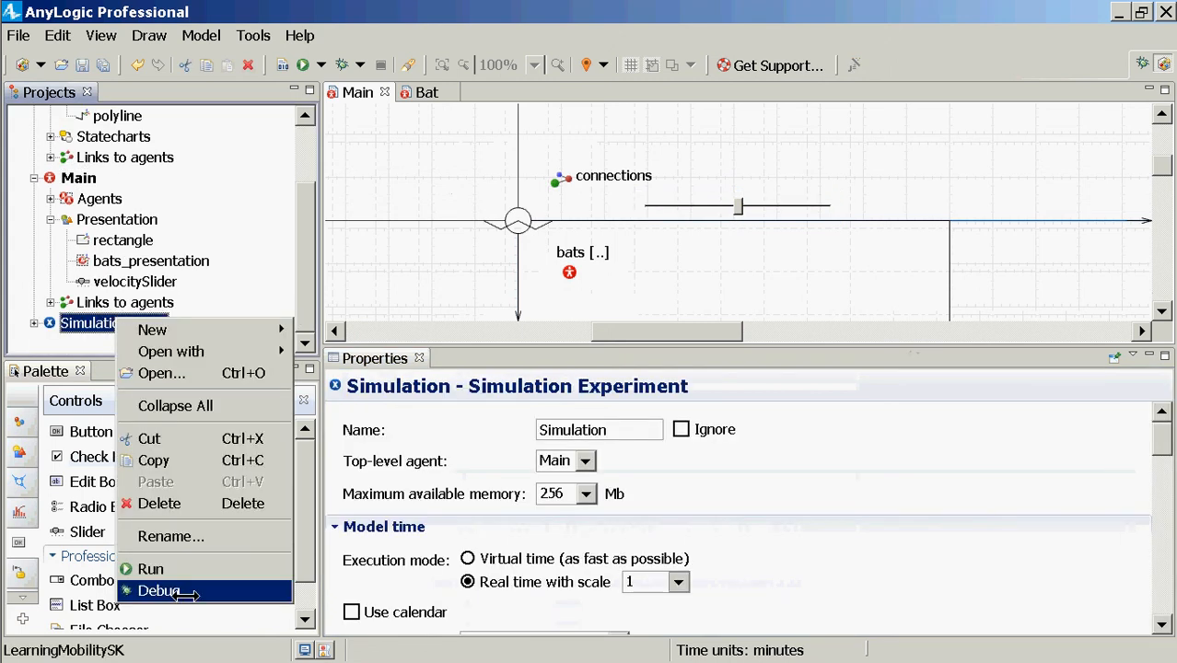
click(184, 565)
click(97, 136)
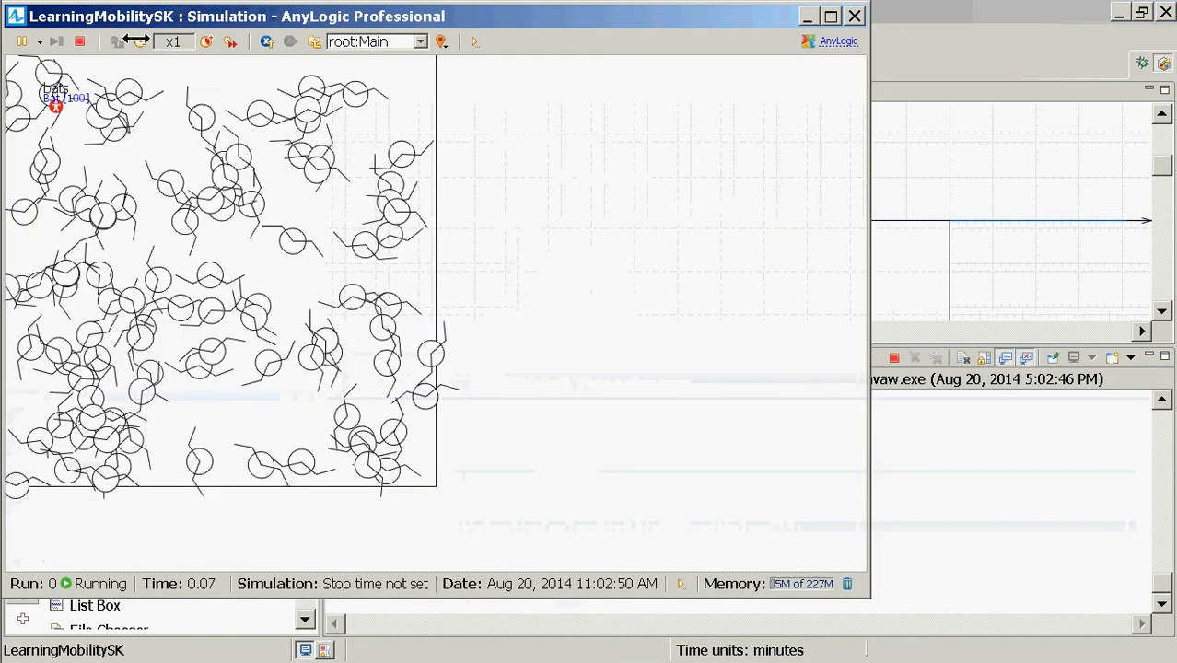
double_click(207, 42)
drag(338, 116, 358, 296)
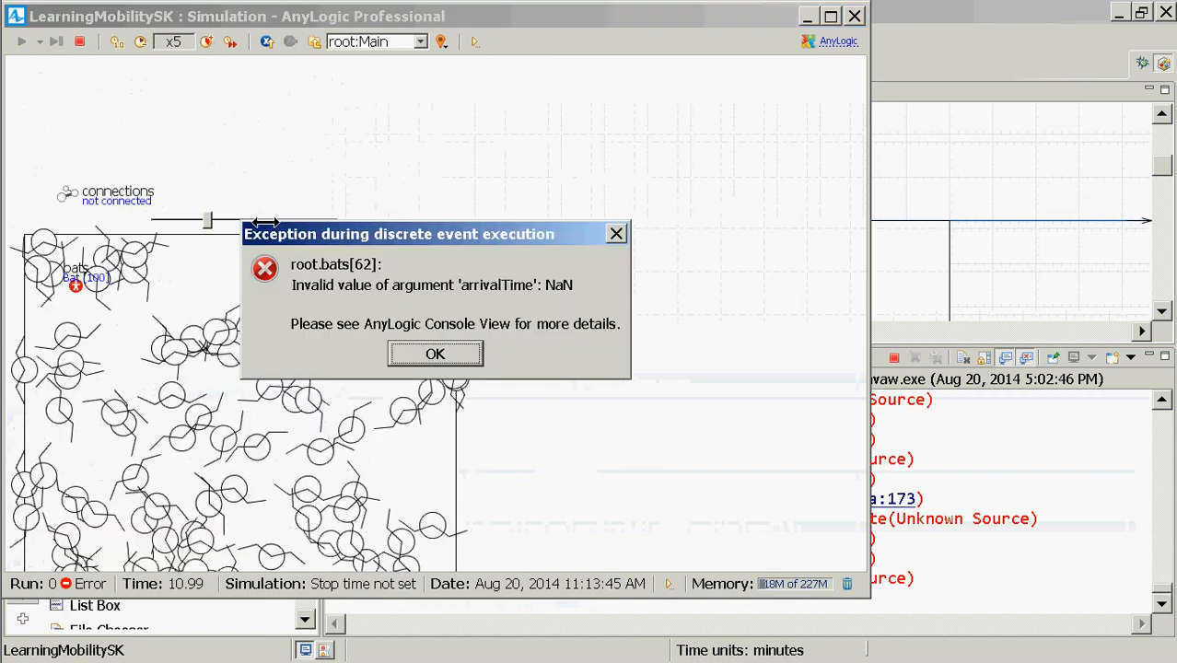
click(431, 352)
click(1032, 451)
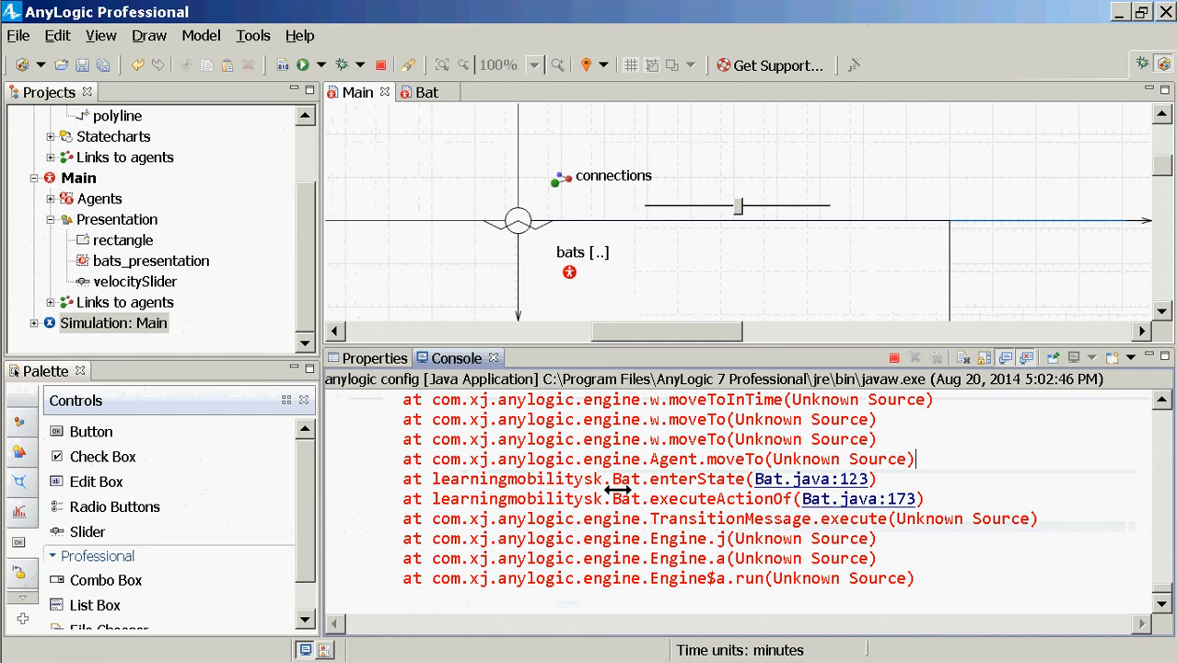
Step: Close the running simulation and bring up the action code of velocitySlider in Main
key(alt+Tab)
click(858, 17)
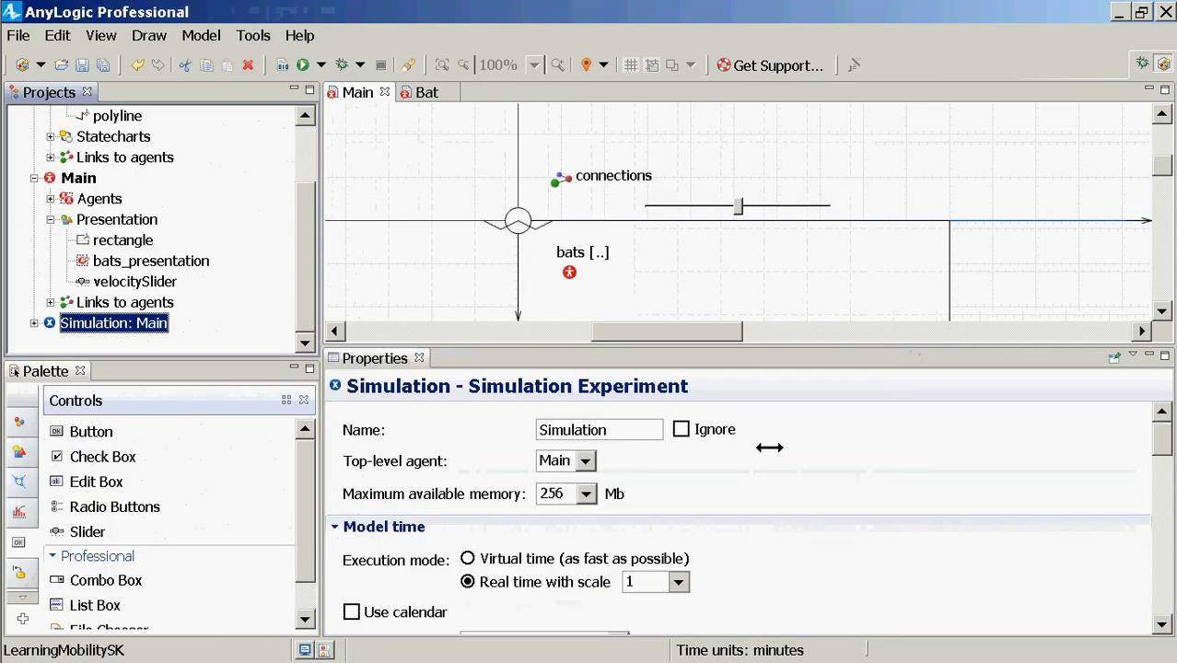
click(79, 178)
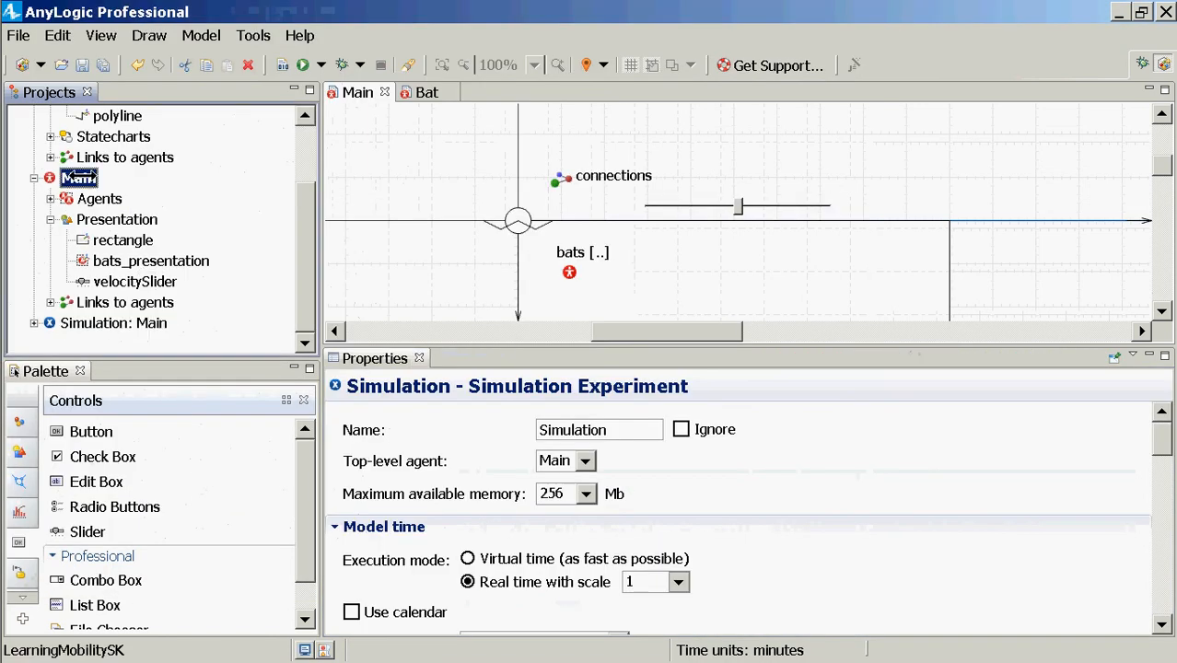
scroll(283, 302, up, 2)
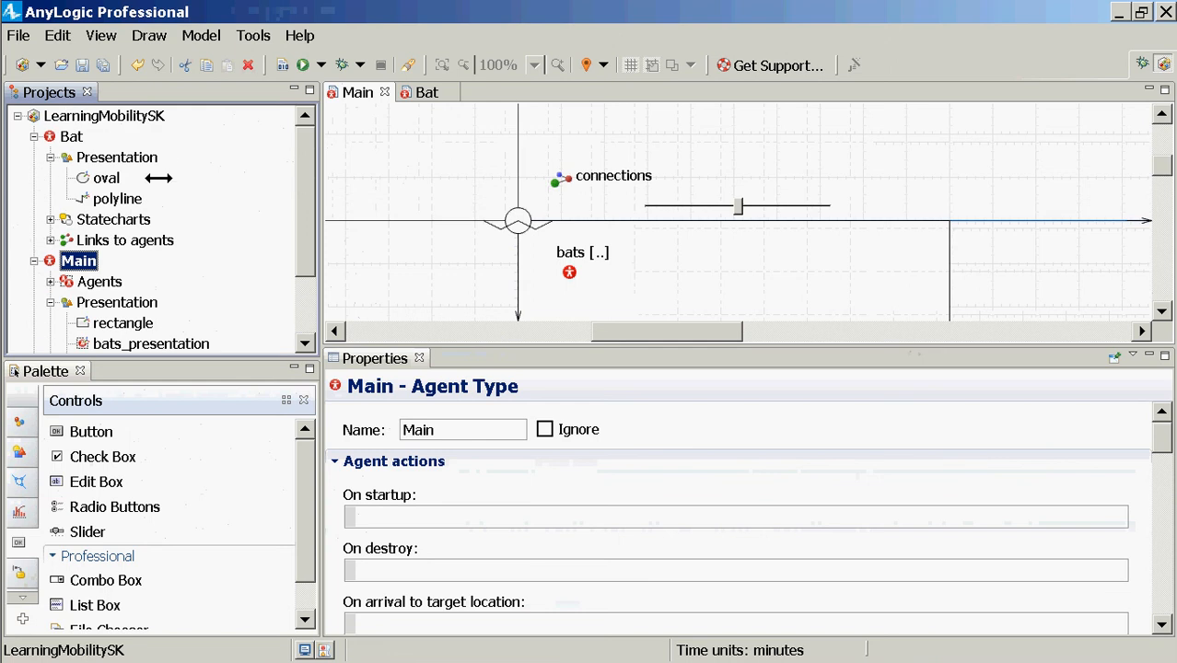
double_click(72, 136)
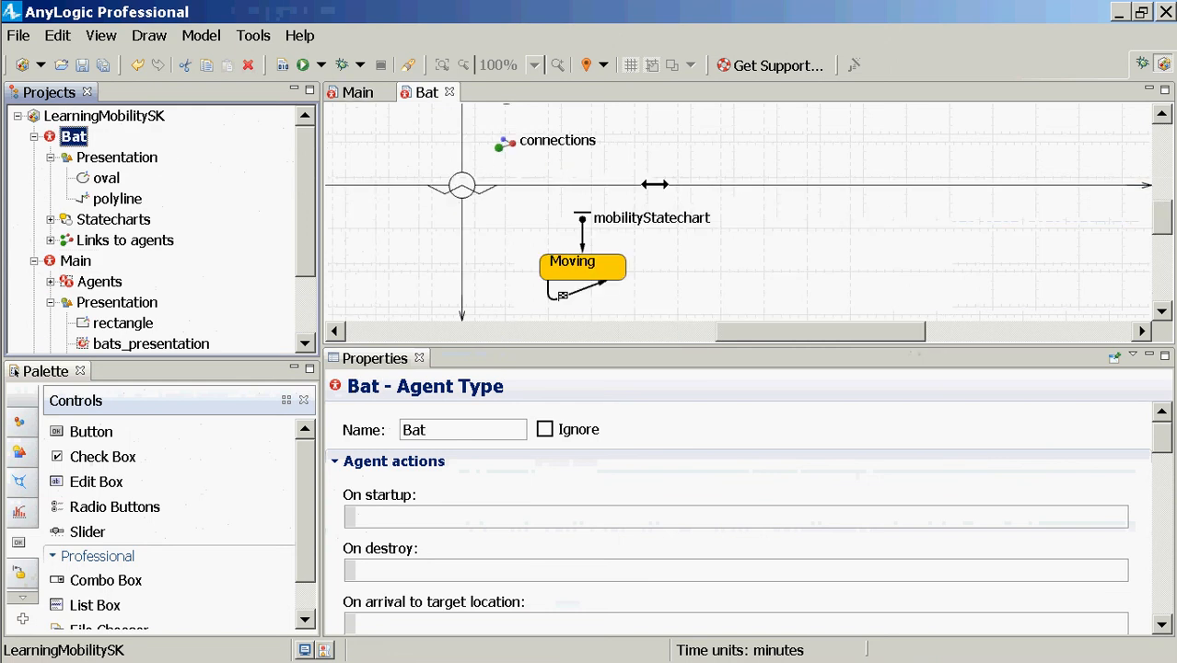
click(55, 262)
double_click(64, 262)
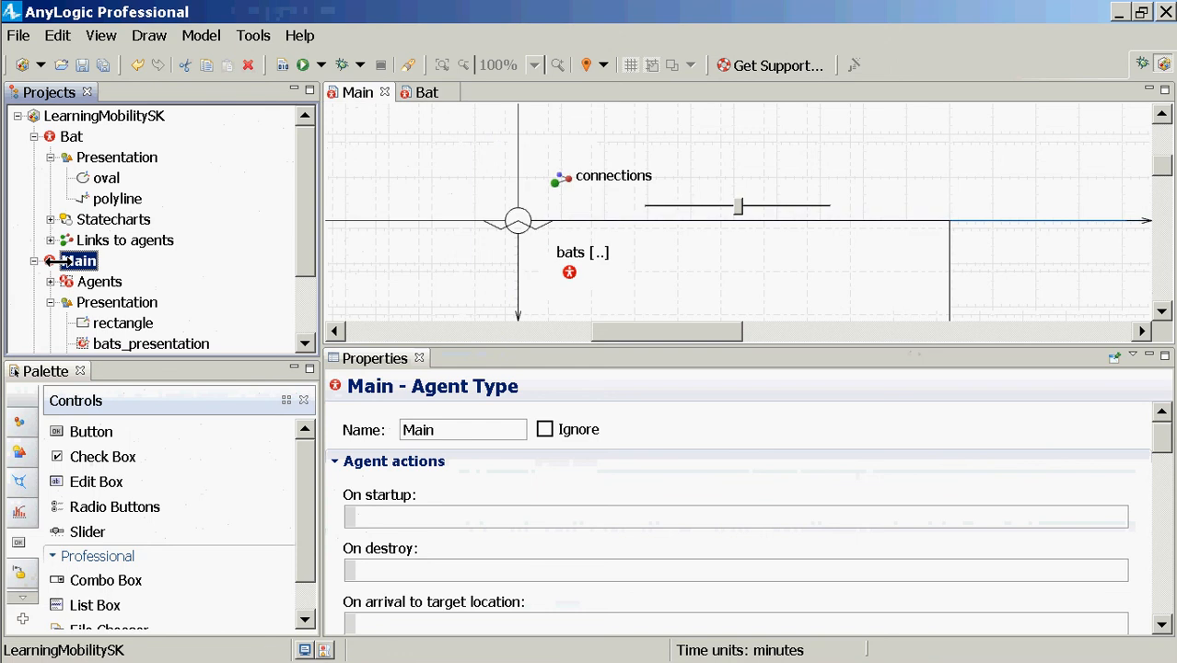
click(678, 212)
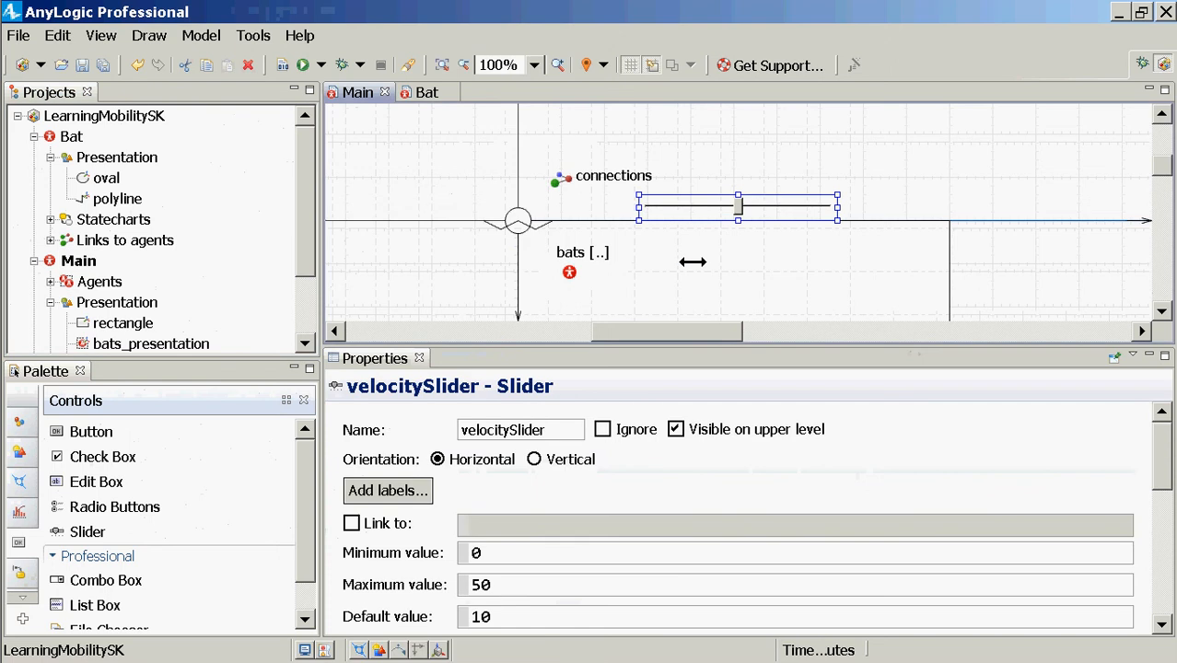
click(647, 556)
scroll(648, 556, down, 5)
click(638, 567)
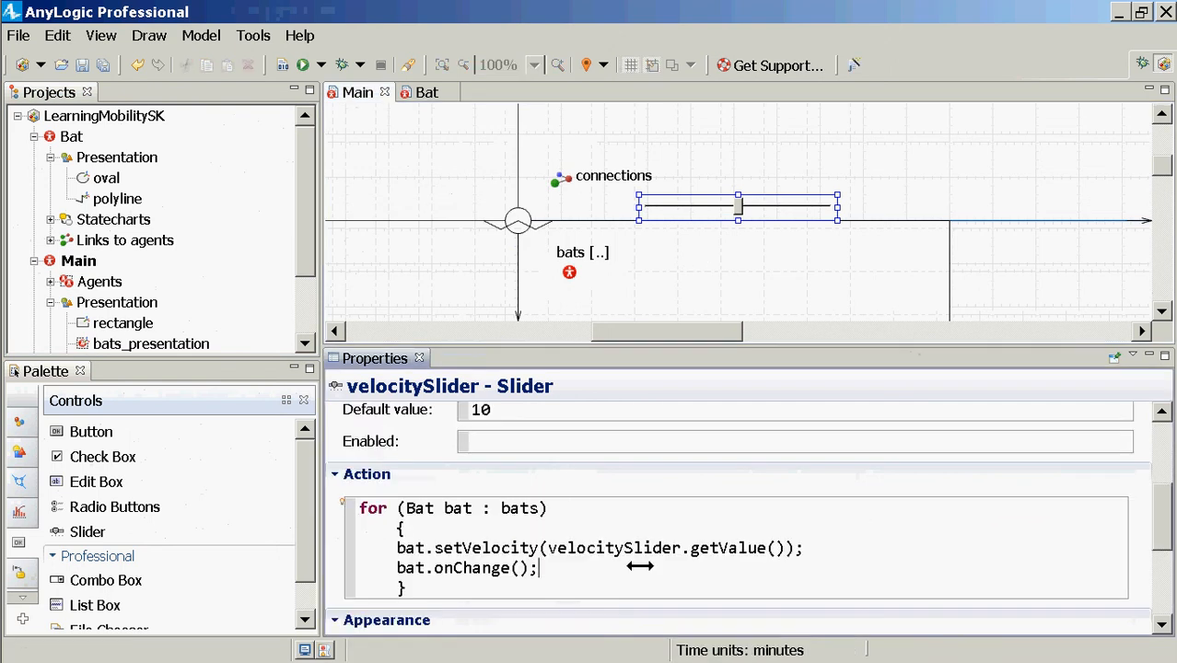
Step: Delete both braces and the bat.onChange(); line from velocitySlider's action, then save the model
key(Home)
key(Up)
key(Up)
key(shift+Down)
key(Delete)
key(Down)
key(shift+Down)
key(shift+Down)
key(Delete)
key(ctrl+s)
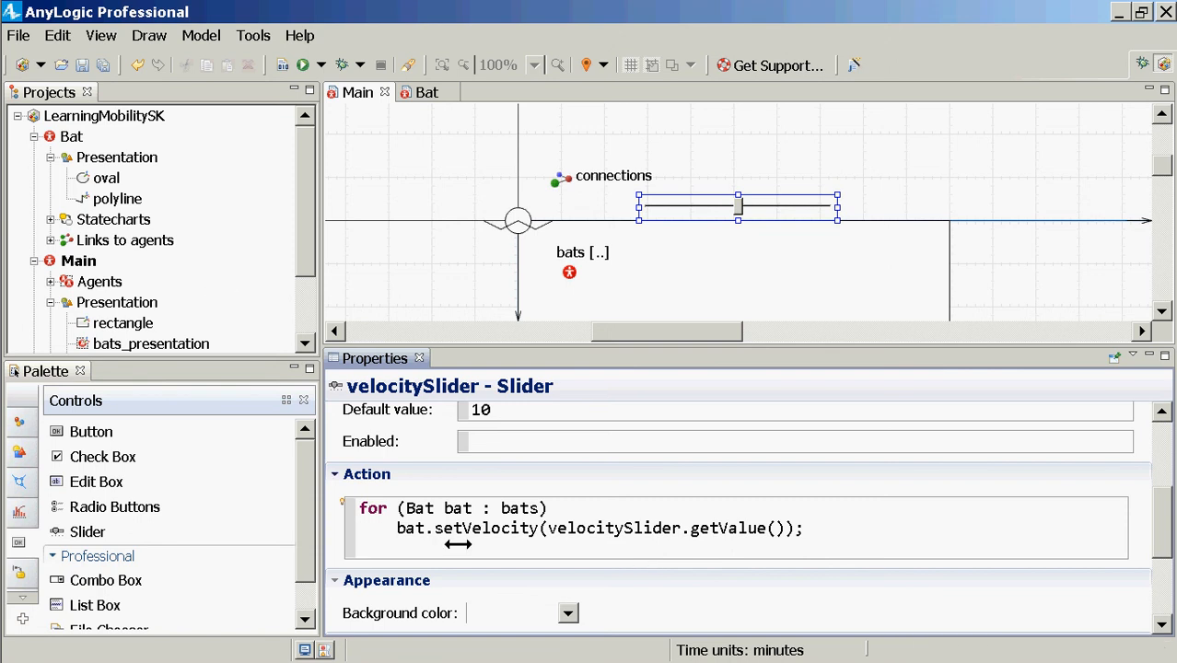
Step: Comment out the bats for-loop header and the setVelocity line in velocitySlider's action with //
text(//)
key(Down)
key(Home)
text(//)
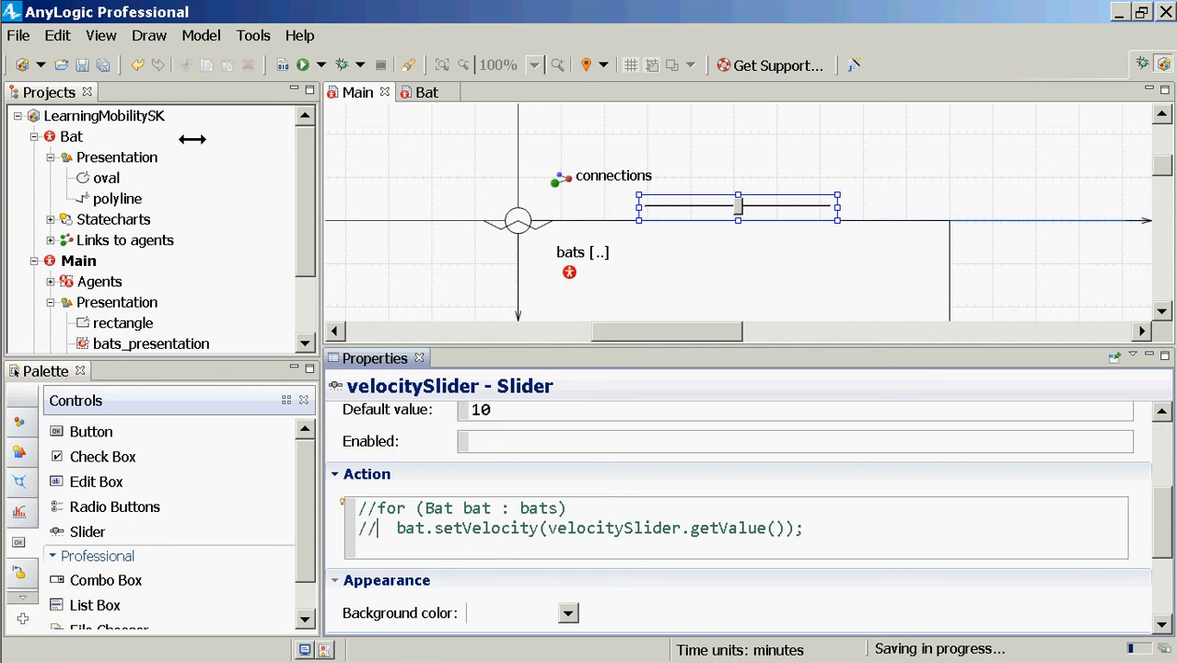
Step: Open the Bat agent type and add a second transition from the Moving state back to itself
double_click(72, 136)
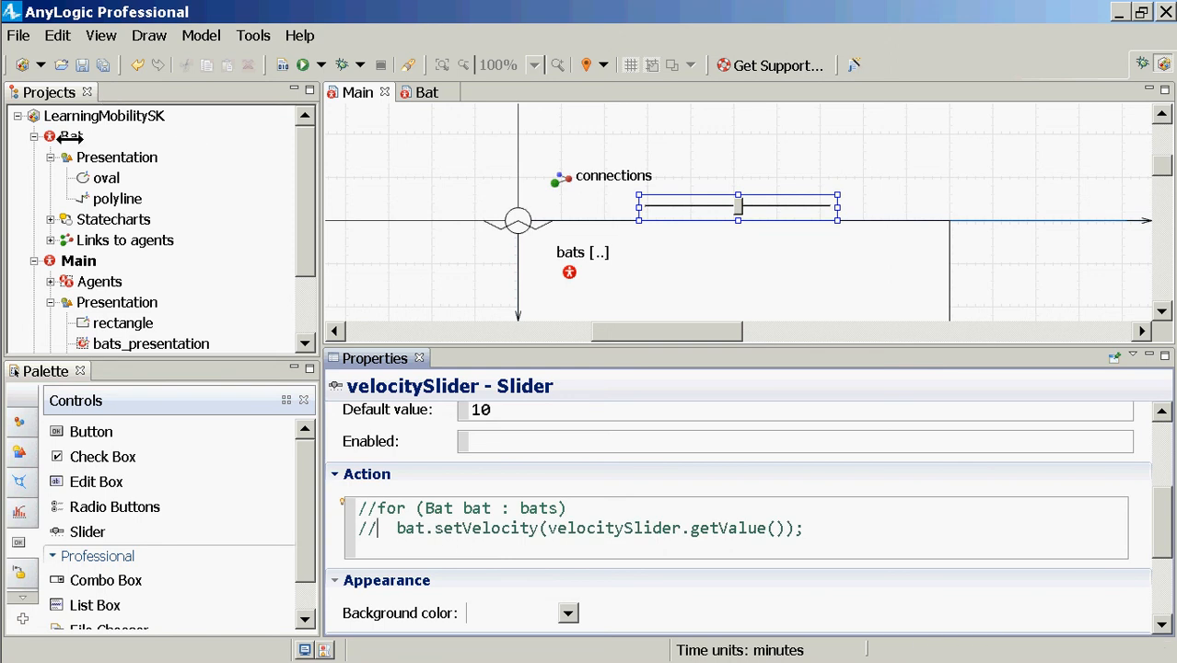
click(571, 277)
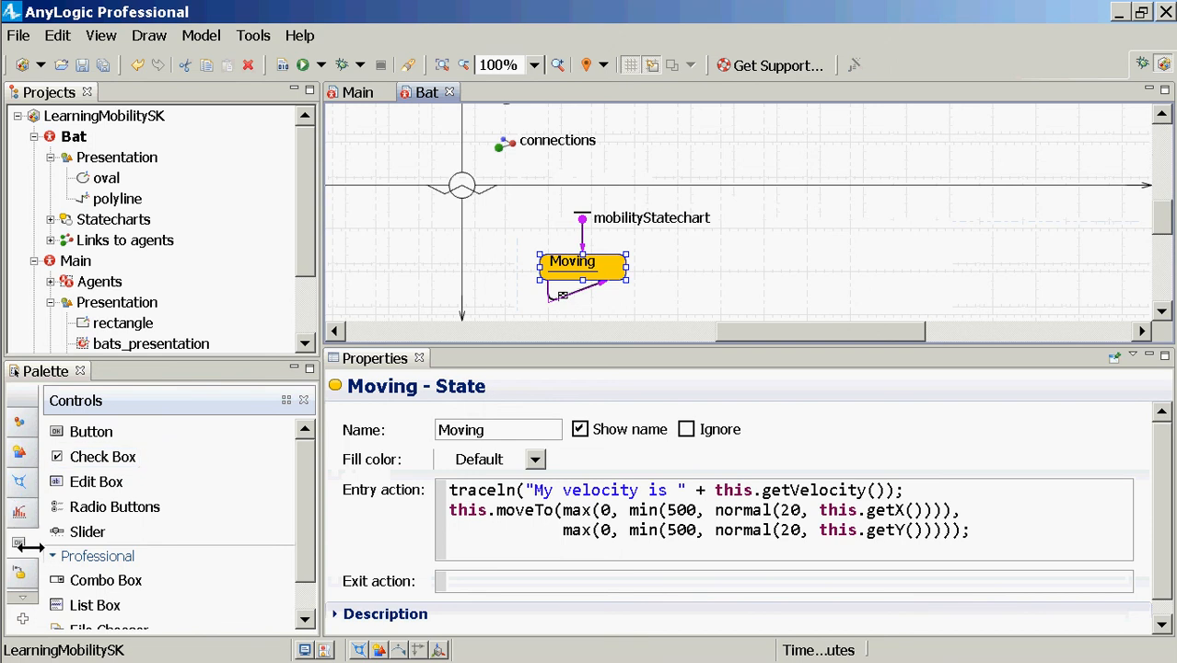
click(19, 481)
click(101, 481)
drag(430, 372, 617, 280)
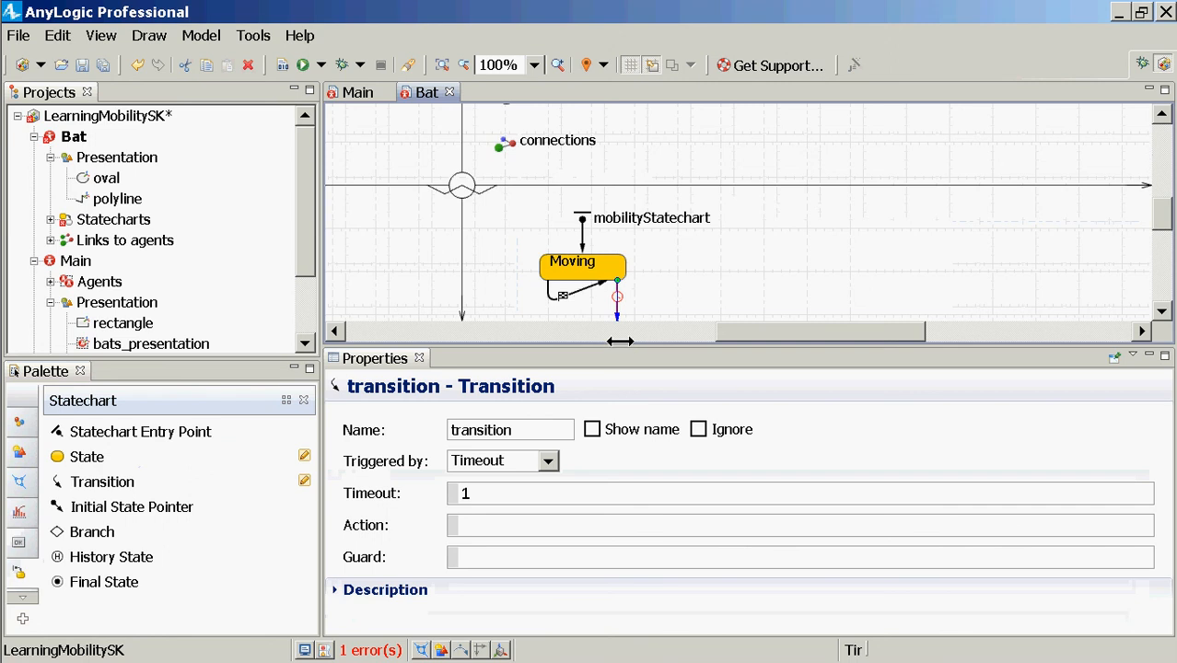
drag(619, 347, 616, 366)
drag(617, 318, 611, 270)
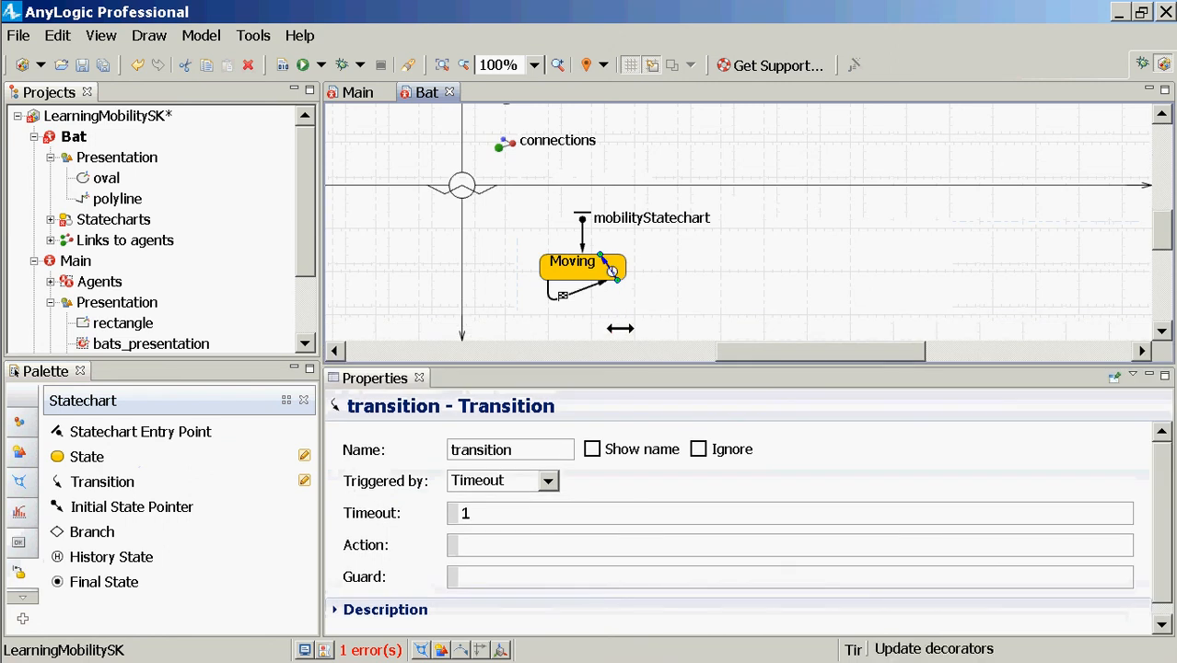
Step: Enter this.setVelocity(this.main.velocitySlider.getValue()): as the timeout of Moving's new timeout-triggered self-transition and save the model
click(552, 478)
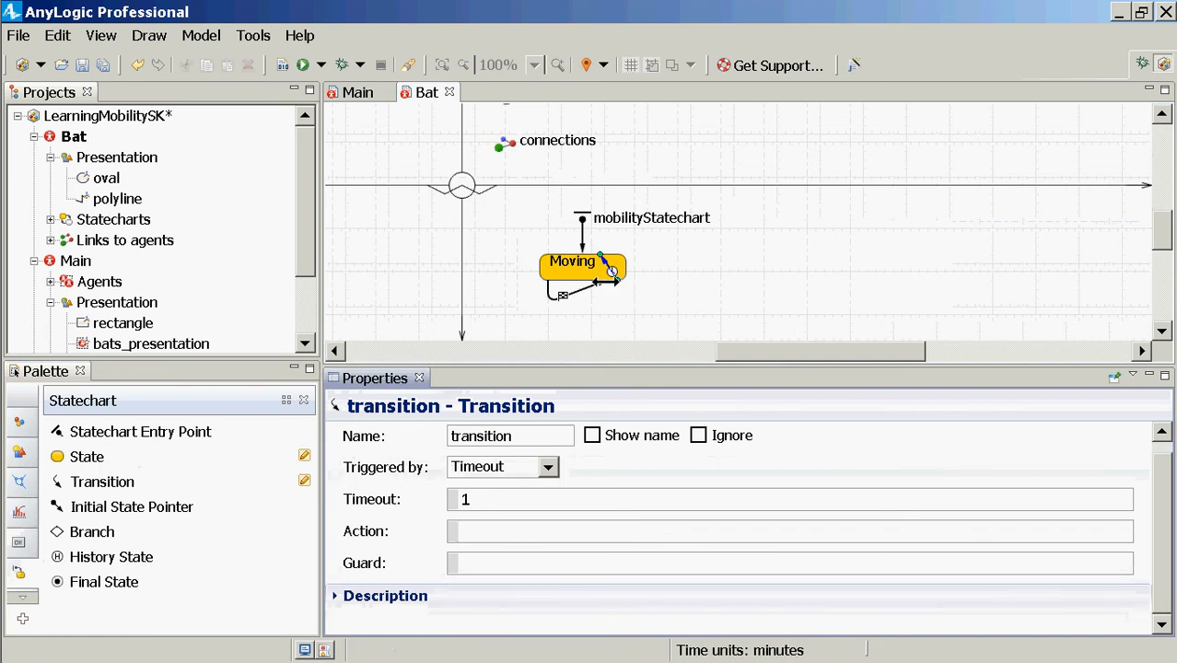
click(590, 286)
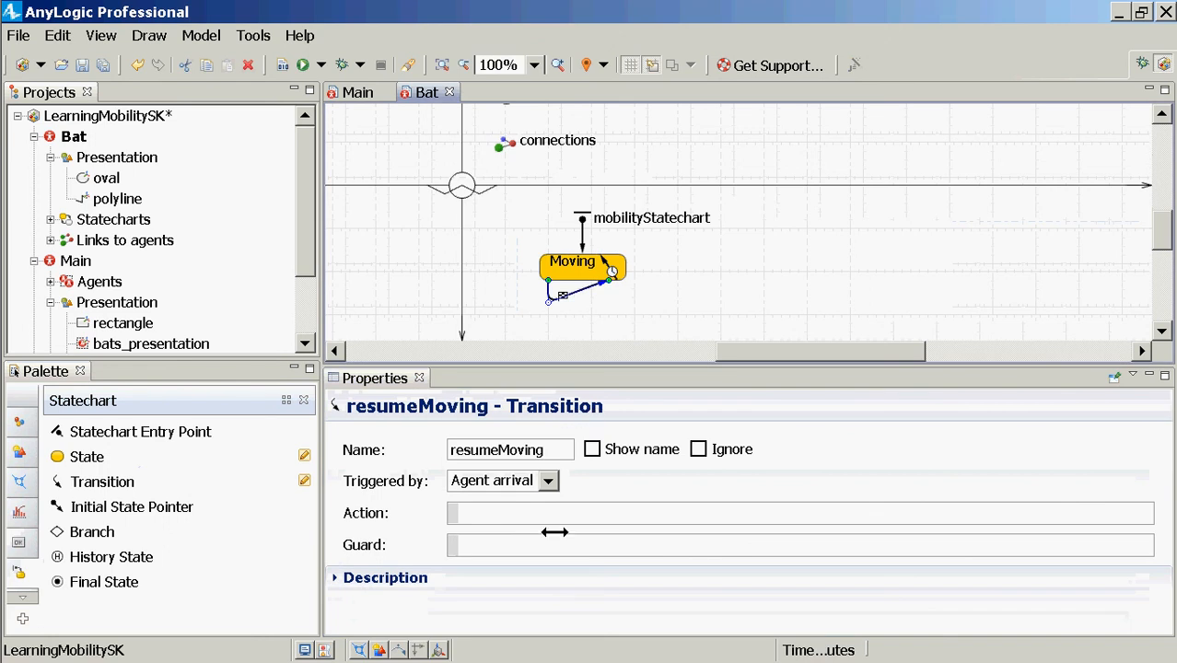
click(563, 276)
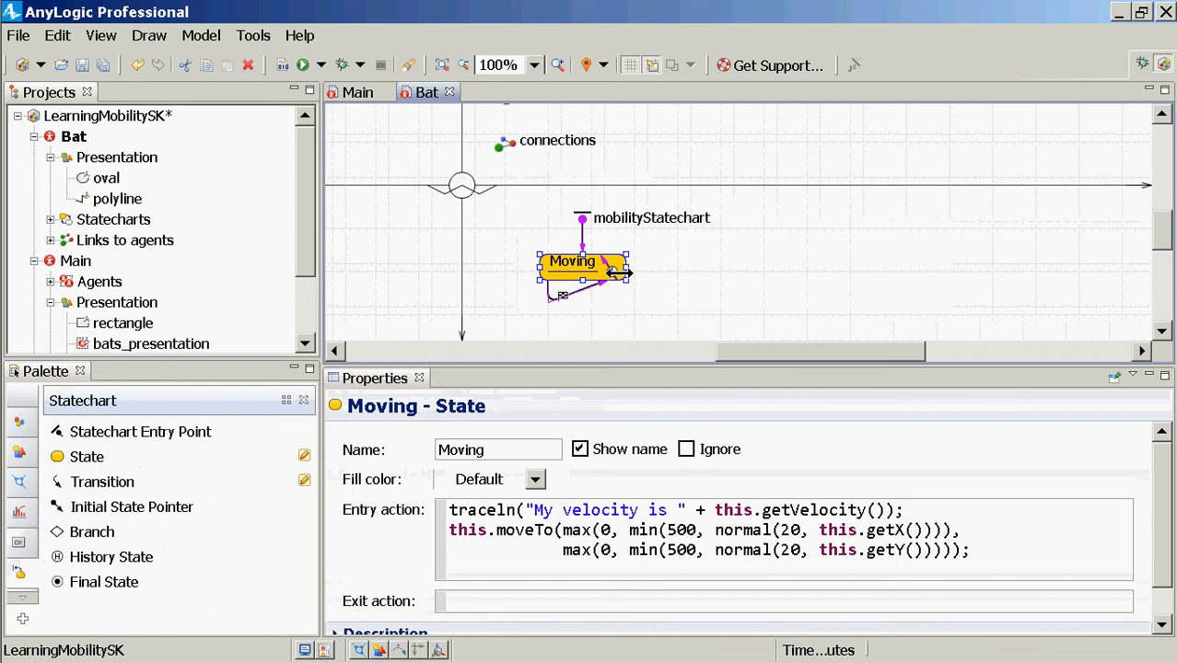
click(613, 273)
click(610, 274)
click(611, 270)
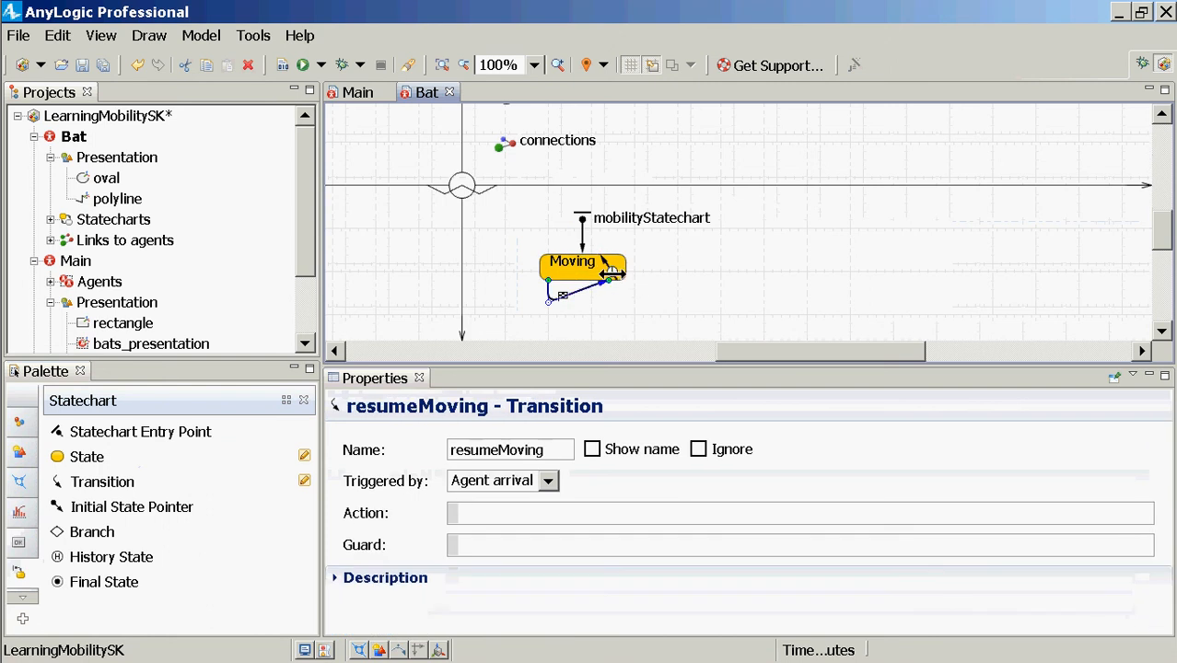
double_click(526, 513)
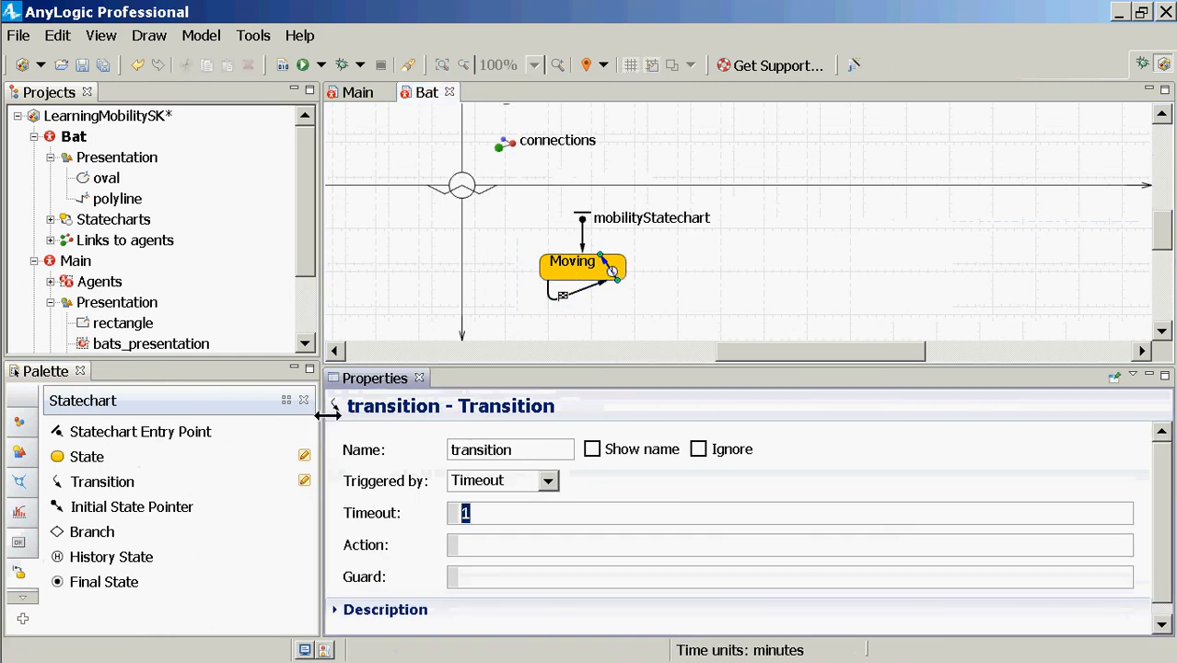
text(this.set)
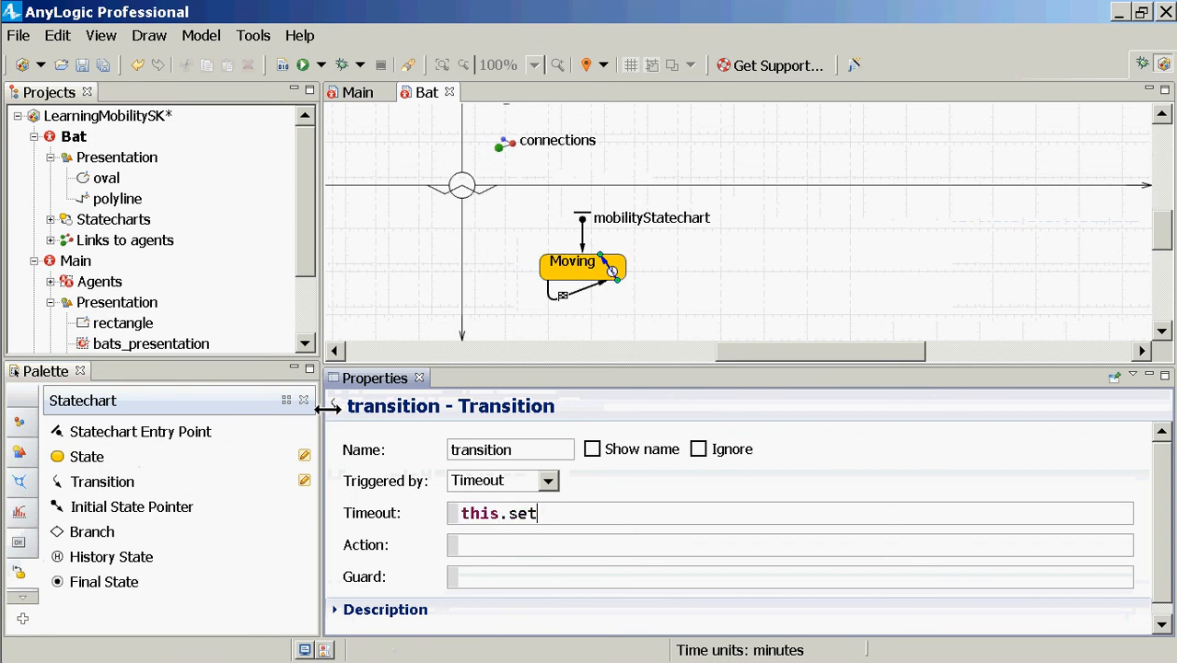
text(Velocity(this.main.)
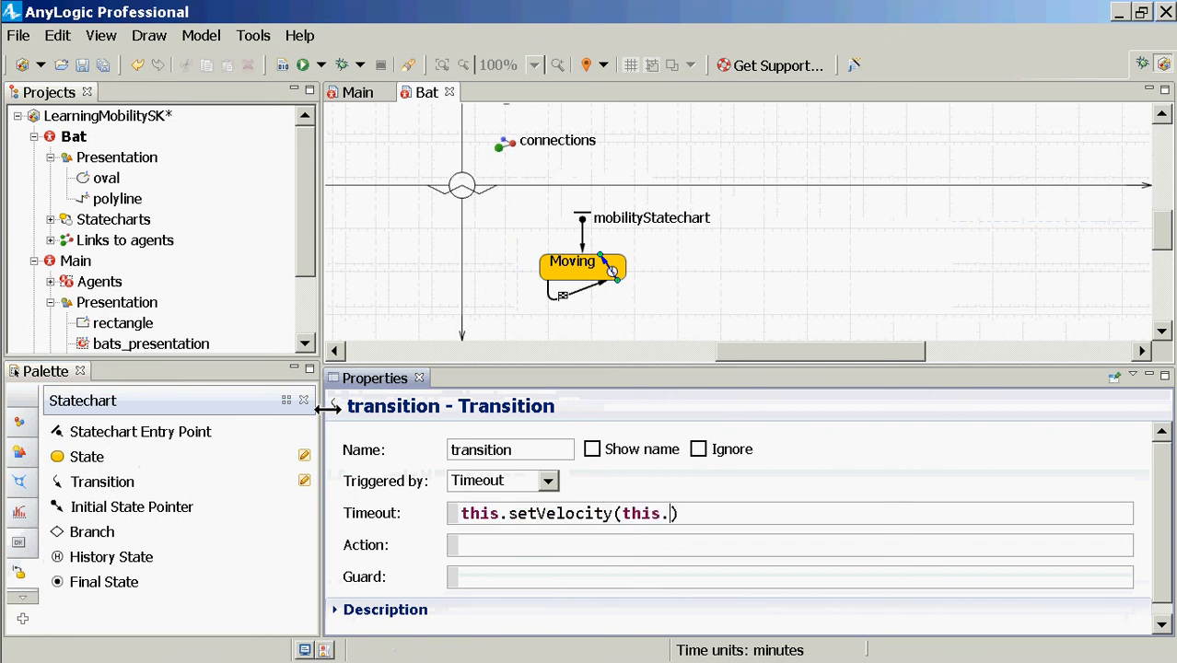
text(velo))
key(BackSpace)
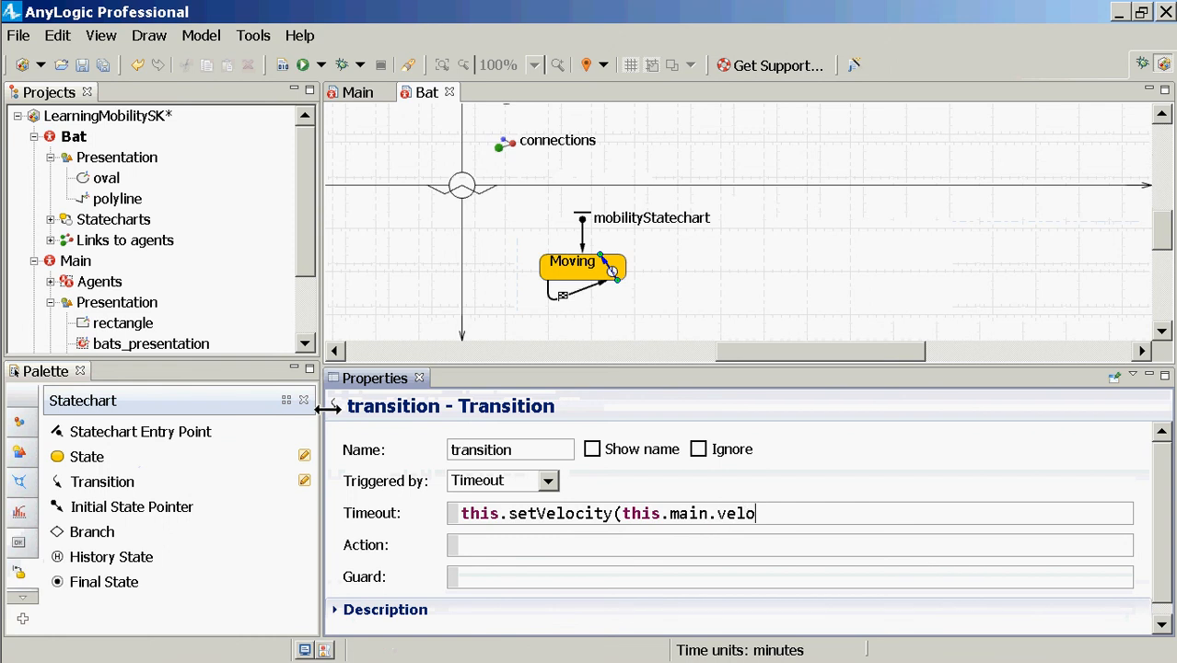
text(citySlider.)
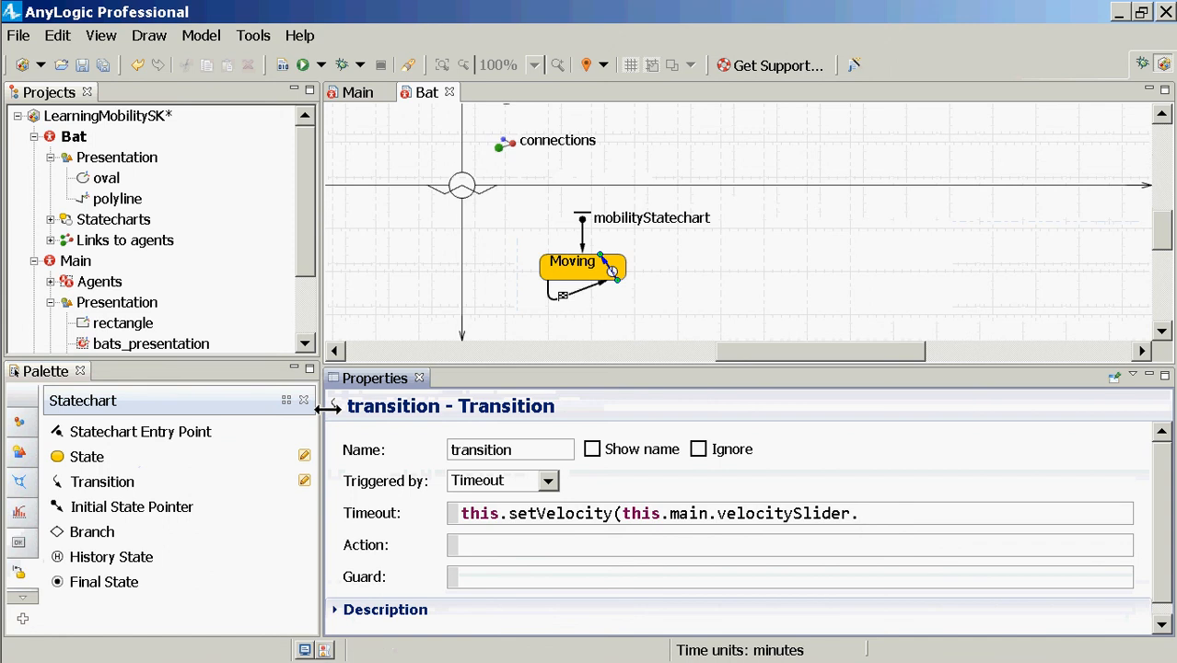
text(getValue()))
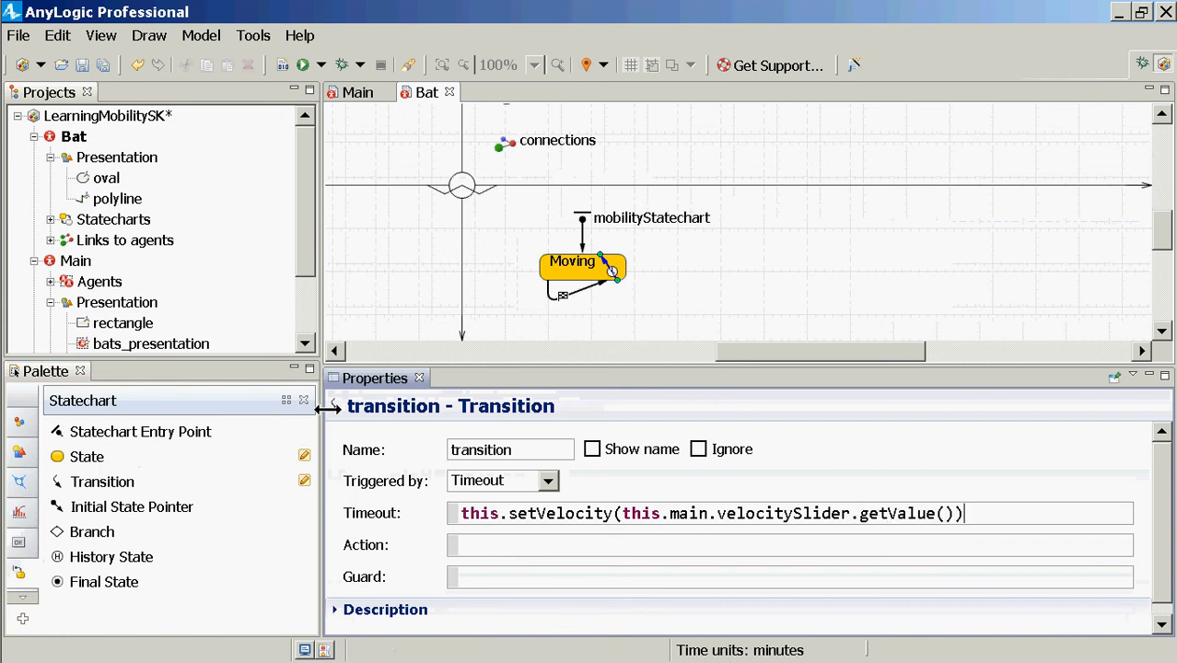
text(:)
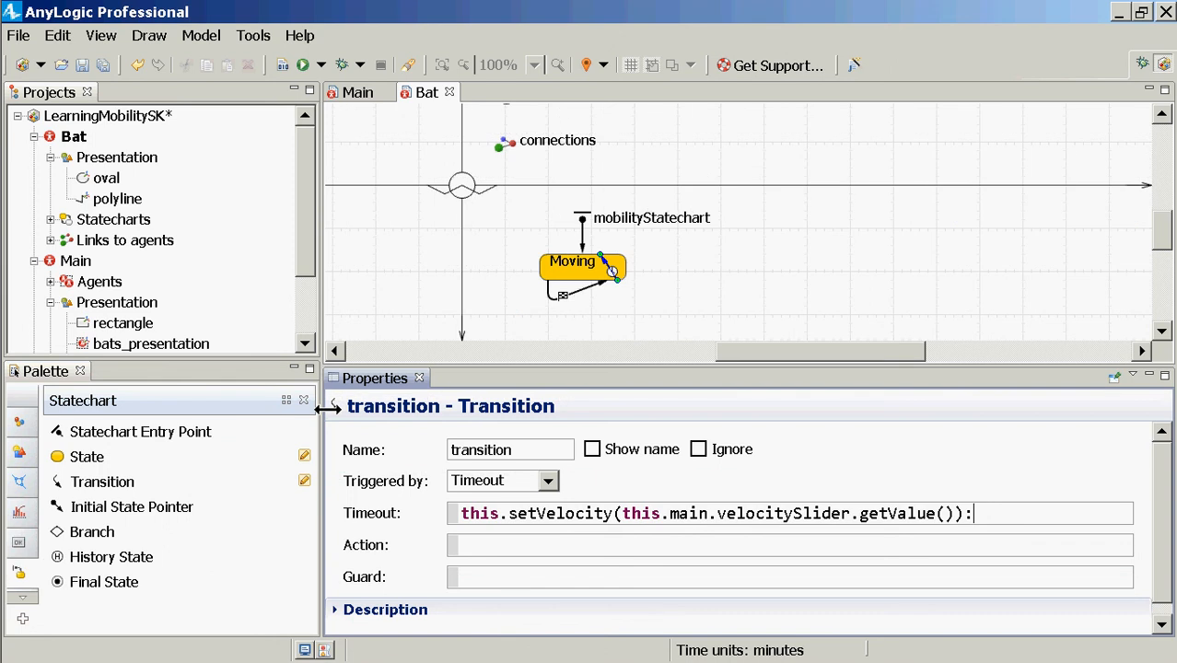
key(ctrl+s)
Step: Examine the compile errors reported for the new transition and check its timeout expression against them
double_click(448, 449)
key(ctrl+c)
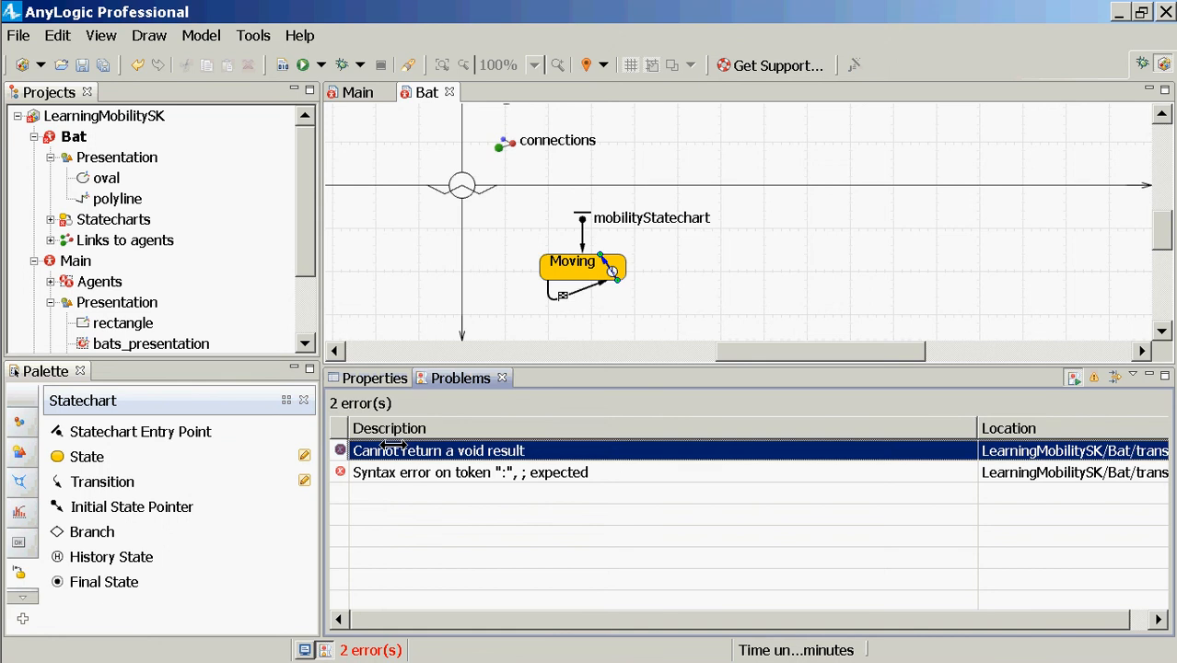
click(622, 500)
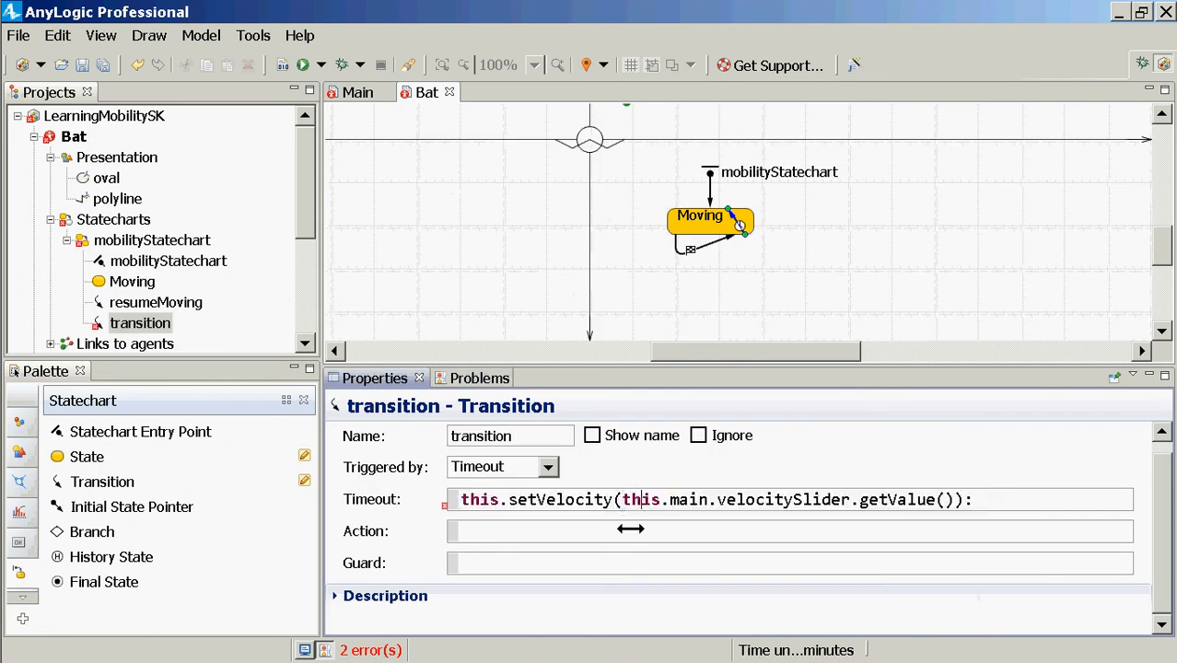
key(Right)
key(Right)
key(Right)
key(Right)
key(Right)
key(Right)
key(Right)
key(Right)
key(Right)
key(Right)
key(Right)
key(Right)
key(Right)
key(Right)
key(Right)
key(Right)
key(Right)
key(Right)
key(Right)
key(Right)
key(Right)
key(Right)
key(Right)
key(Right)
key(Right)
key(ctrl+Left)
key(ctrl+Left)
key(ctrl+Left)
key(ctrl+Left)
key(ctrl+Left)
key(ctrl+Left)
key(ctrl+Right)
key(ctrl+Right)
key(ctrl+Right)
click(462, 378)
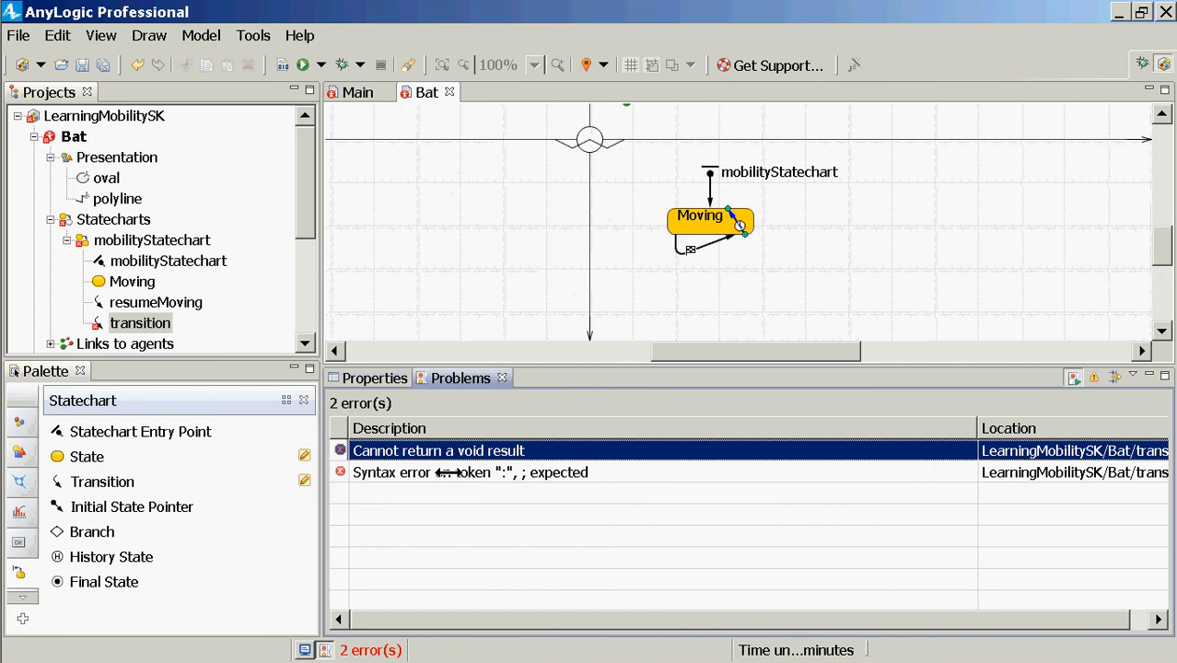
click(373, 379)
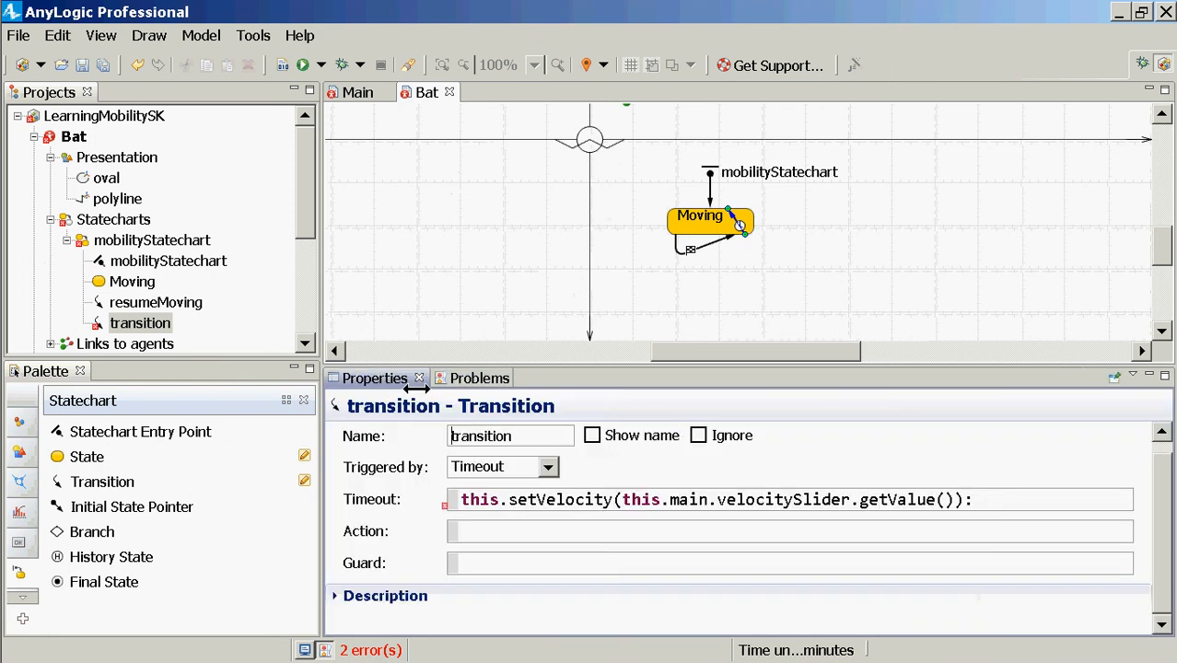
Step: Set the transition's timeout to 1 and move the expression into its action as this.setVelocity(this.main.velocitySlider.getValue());
triple_click(616, 499)
text(1)
click(580, 531)
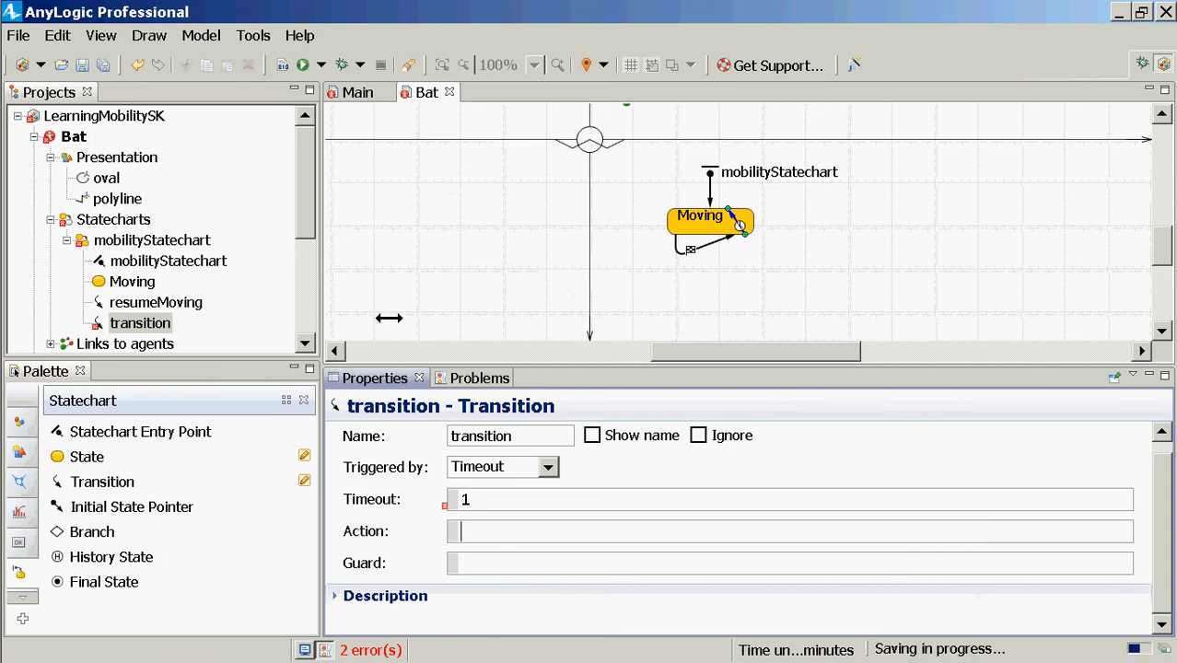
key(ctrl+v)
key(BackSpace)
text(;)
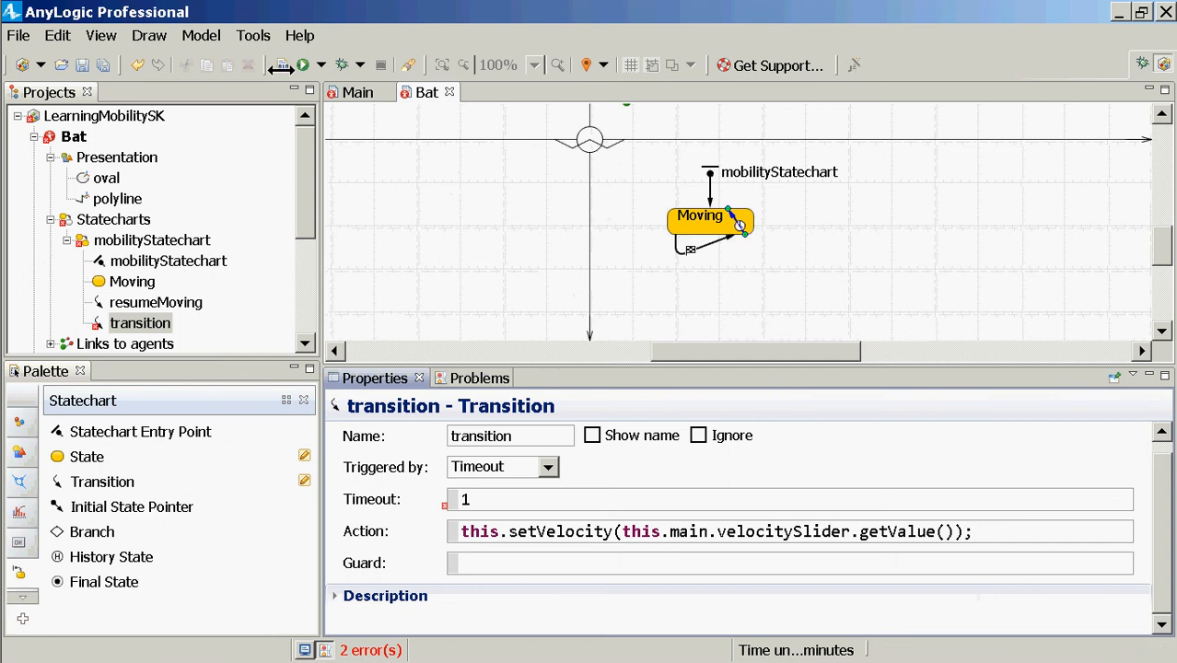
Step: Launch the Simulation experiment and start the model run
scroll(184, 318, down, 3)
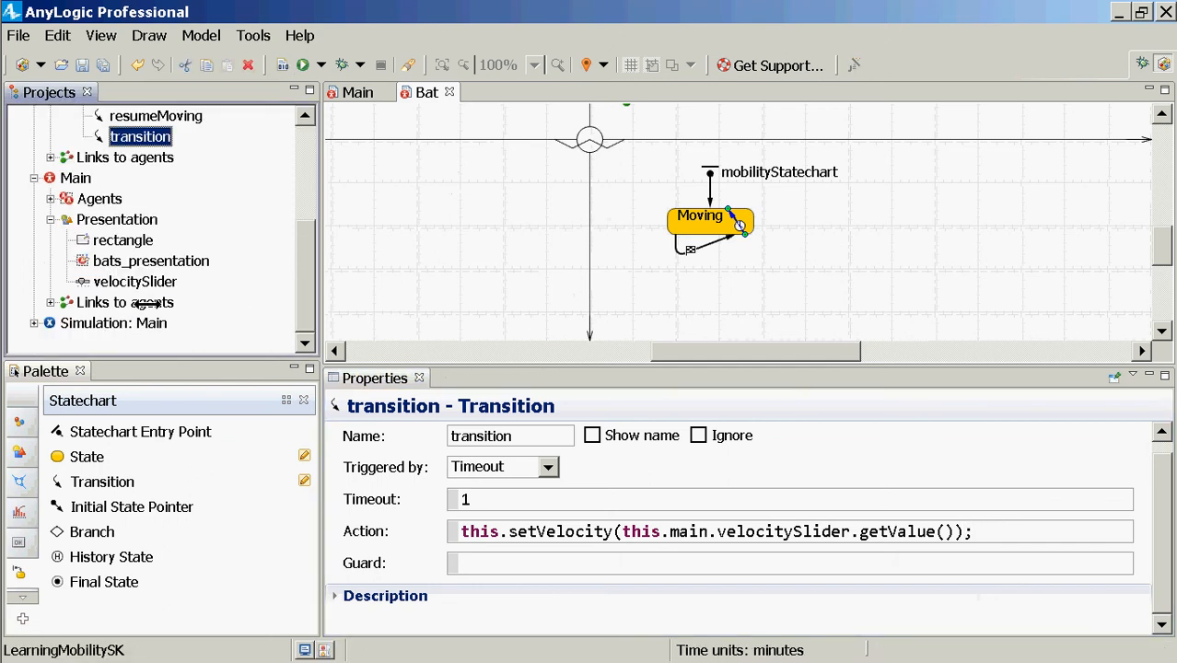
right_click(165, 322)
click(219, 568)
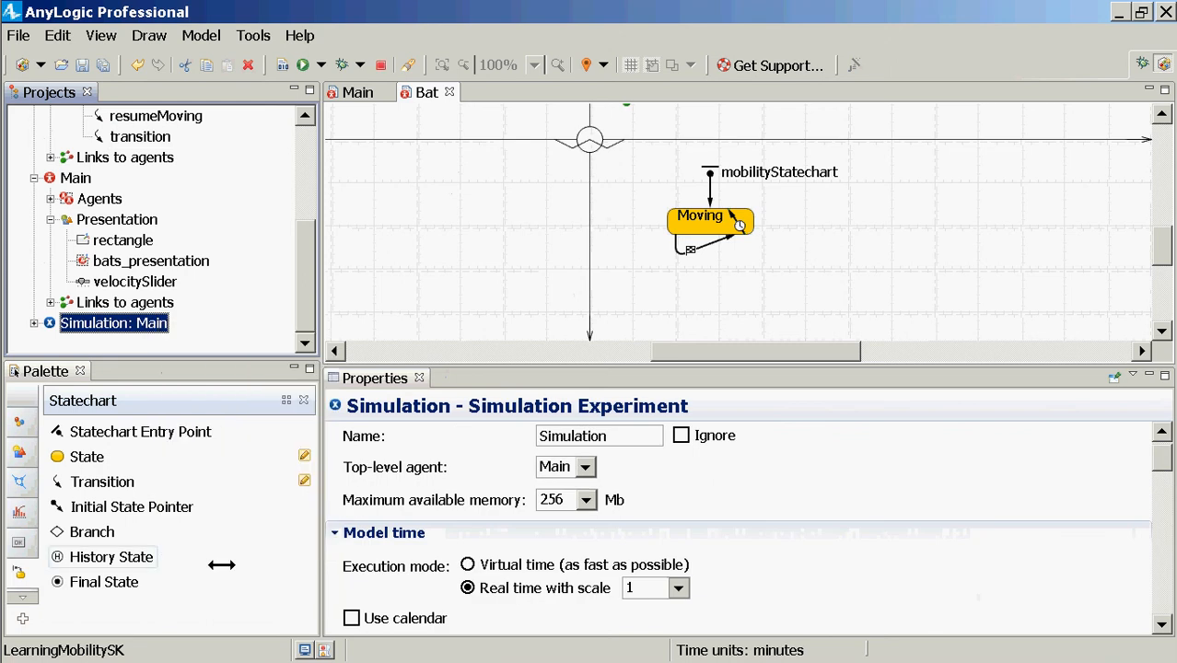
click(103, 144)
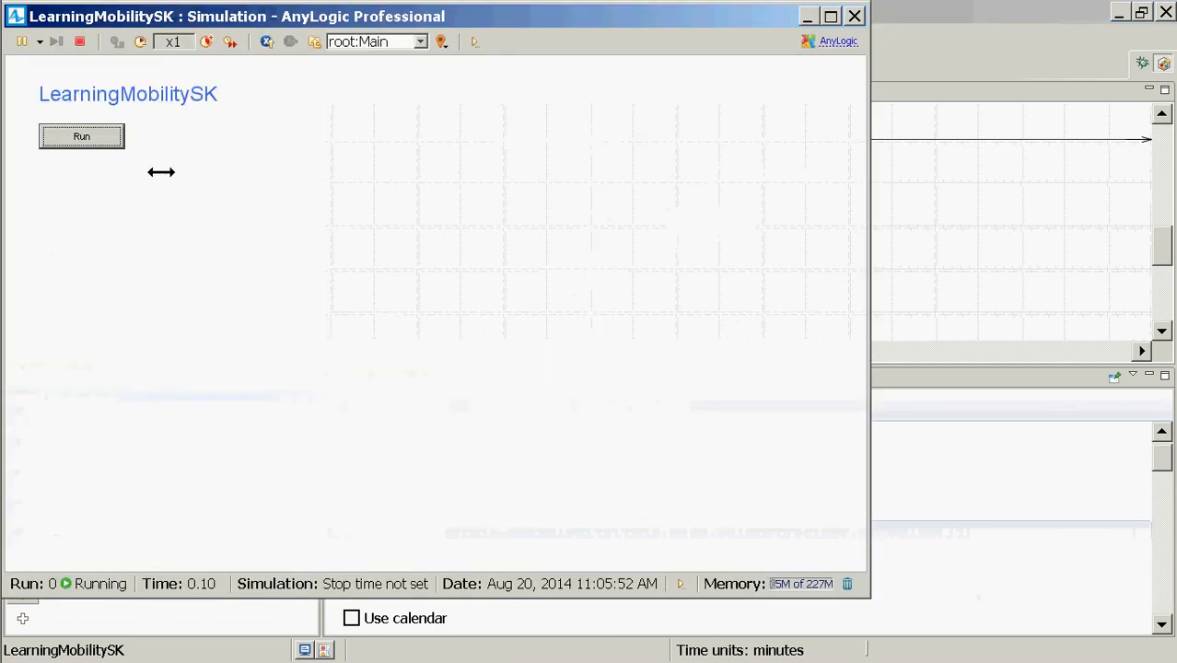
Step: Raise the velocity slider in stages to its maximum while the bats are moving
click(287, 305)
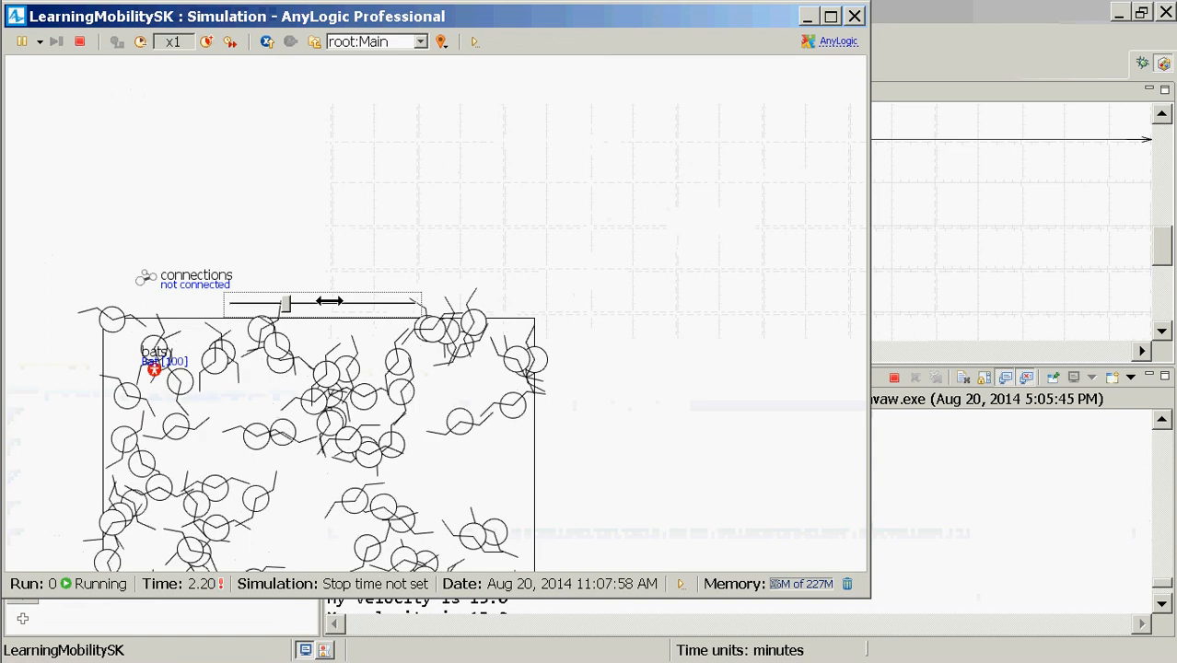
click(332, 297)
click(390, 302)
click(388, 302)
click(388, 302)
click(388, 302)
click(391, 302)
click(407, 303)
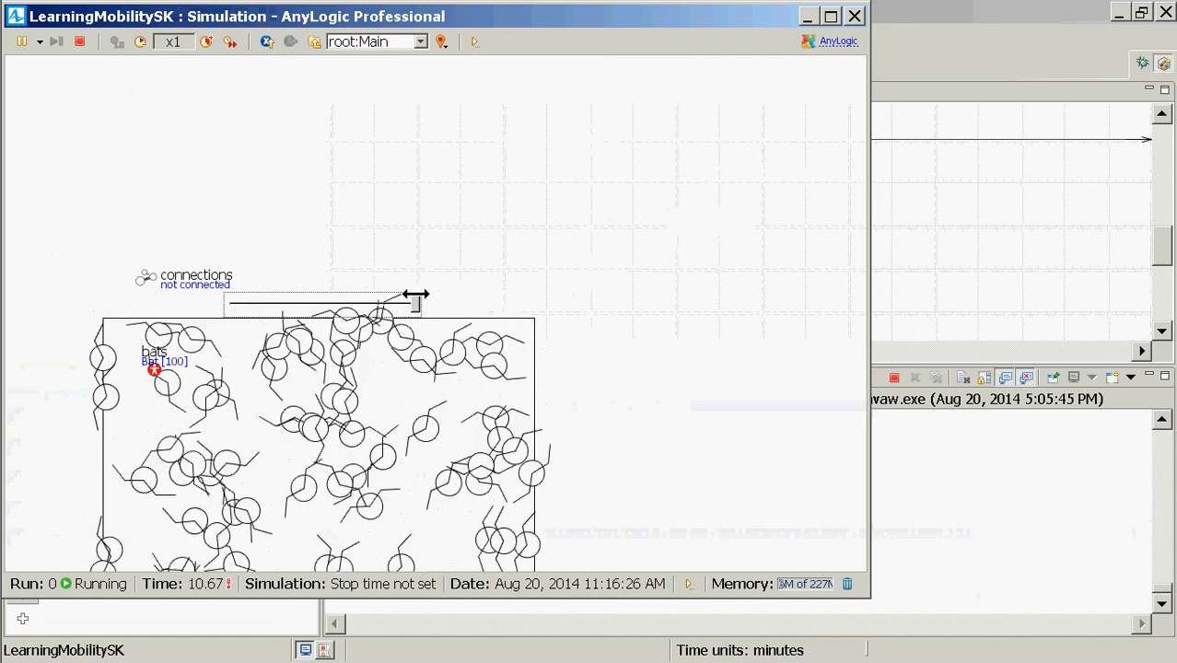
Step: Close the running simulation, set the maximum value of velocitySlider in Main to 100, and save the model
click(855, 15)
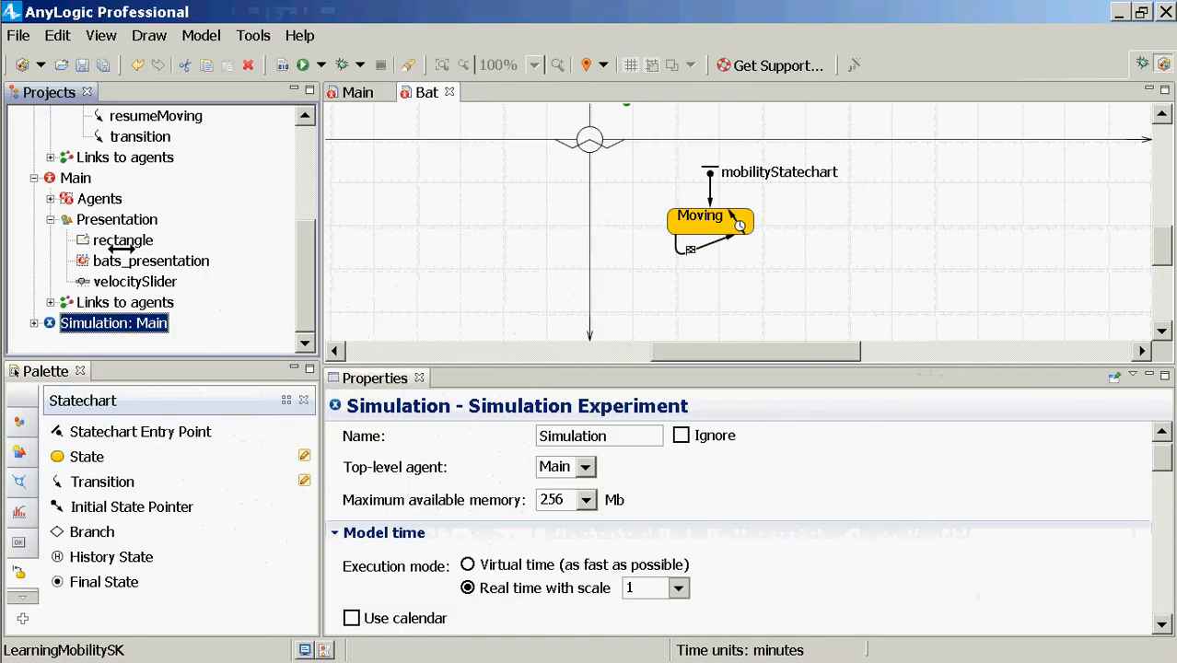
double_click(73, 179)
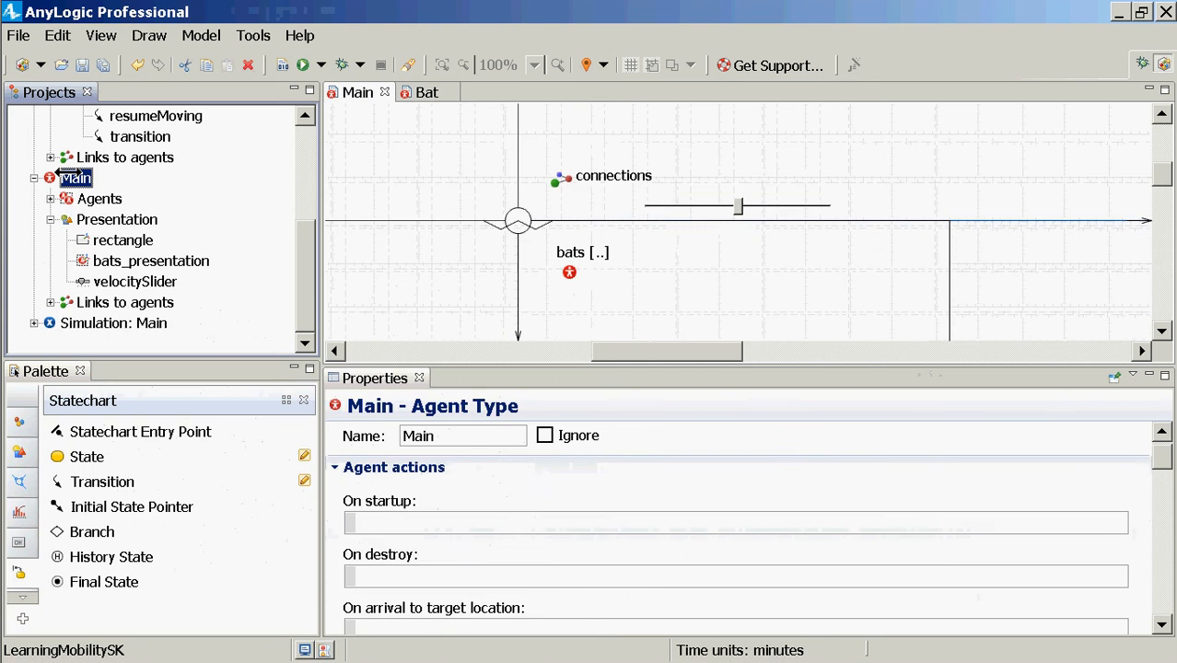
click(802, 212)
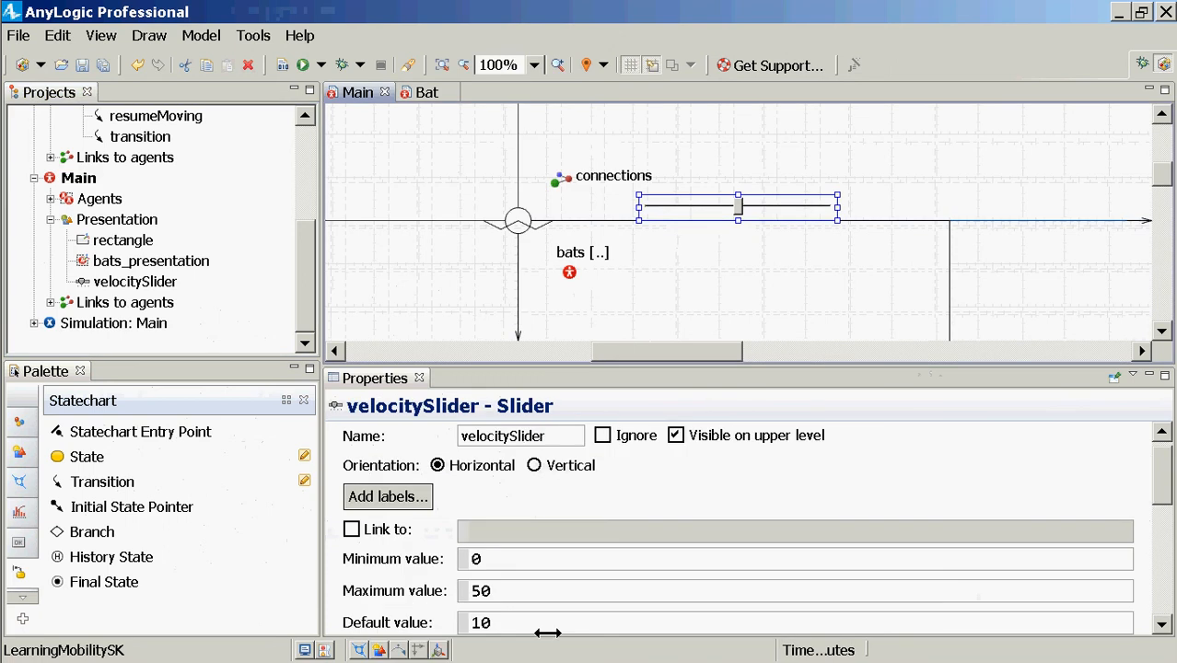
double_click(516, 590)
text(110)
key(BackSpace)
key(BackSpace)
text(00)
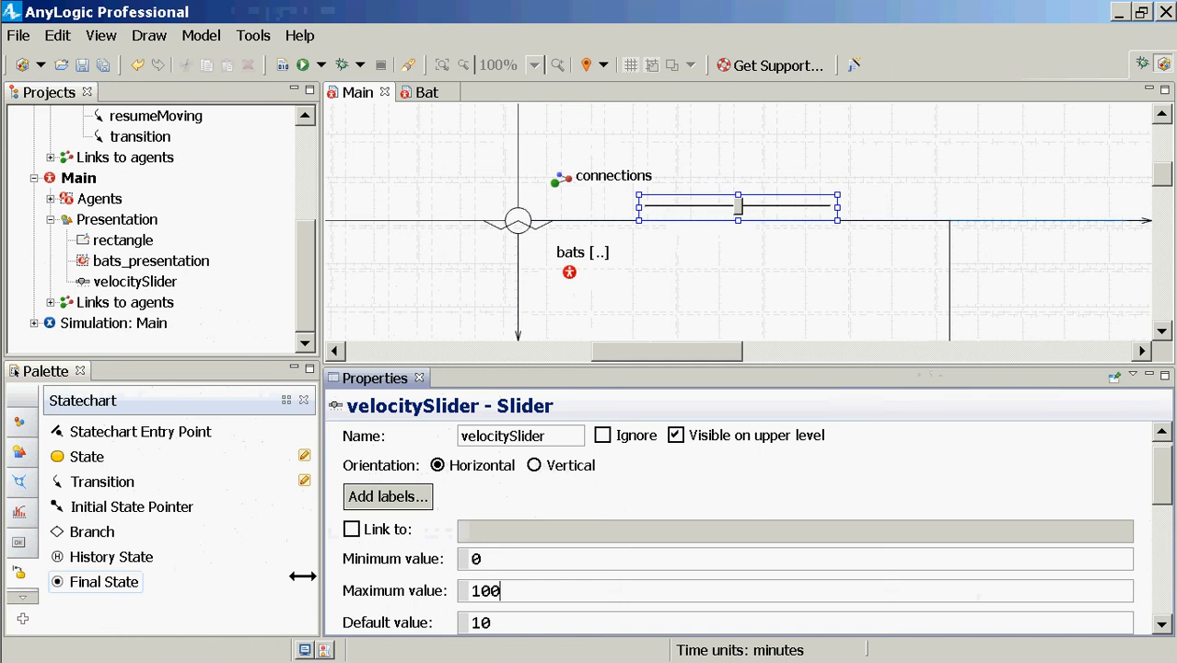
key(ctrl+s)
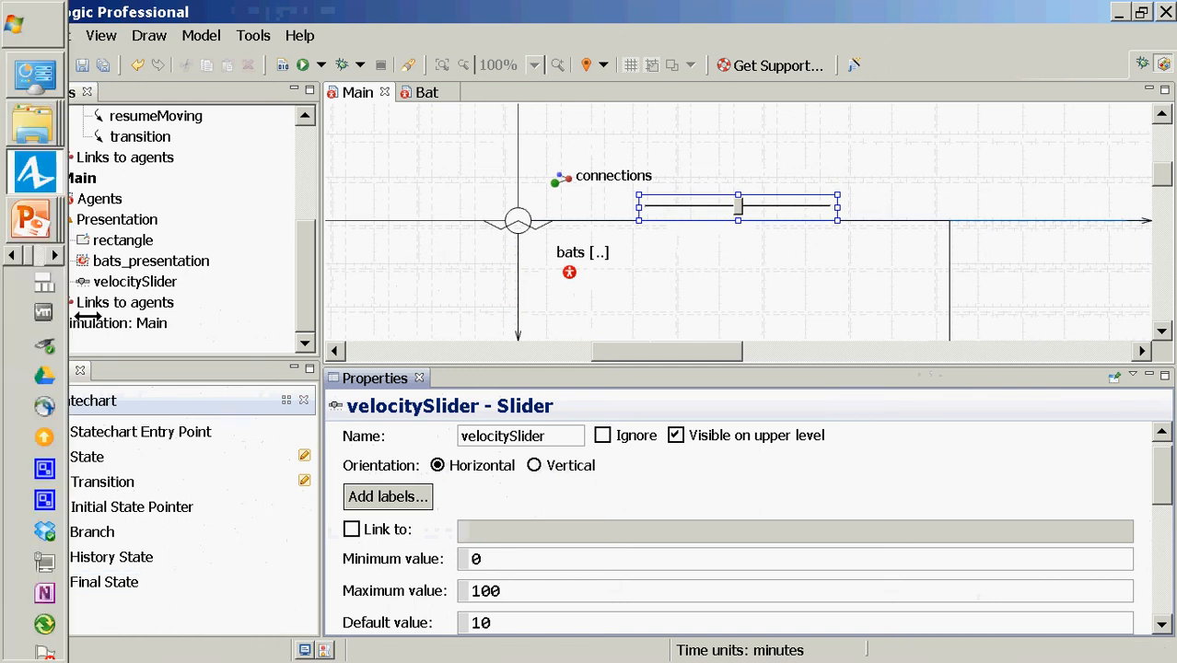
Step: Launch the Simulation experiment again and start a run with the extended velocity slider range
right_click(89, 322)
click(120, 562)
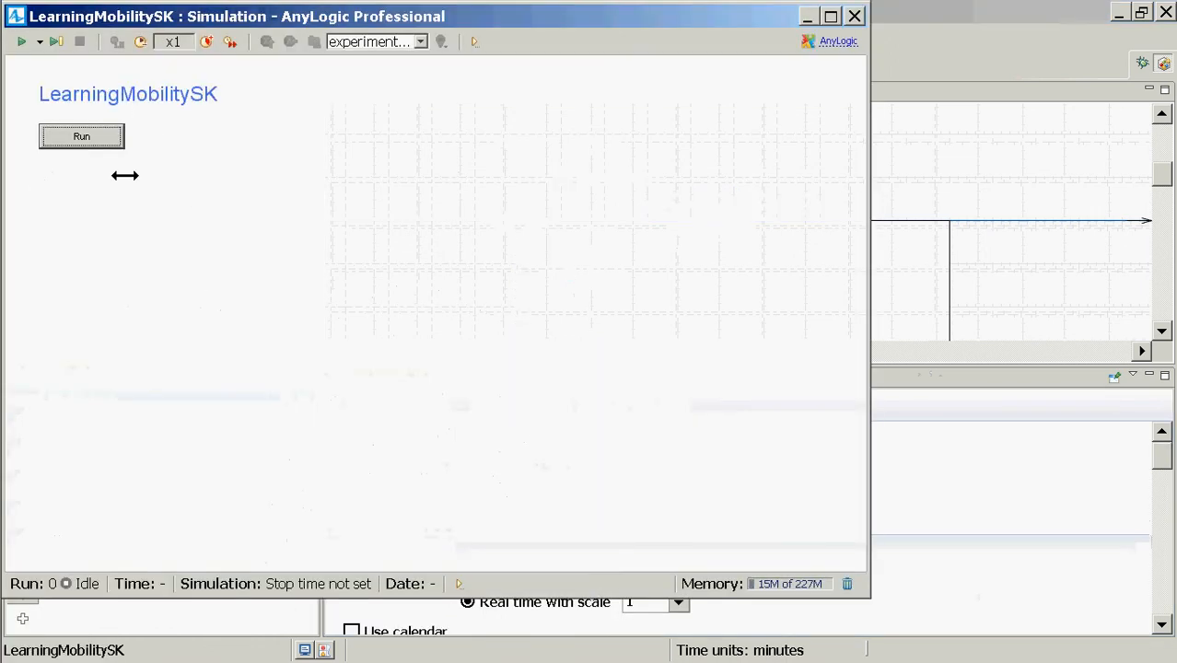
click(118, 133)
Step: Raise the velocity slider in stages to its maximum of 100 during the run
click(301, 204)
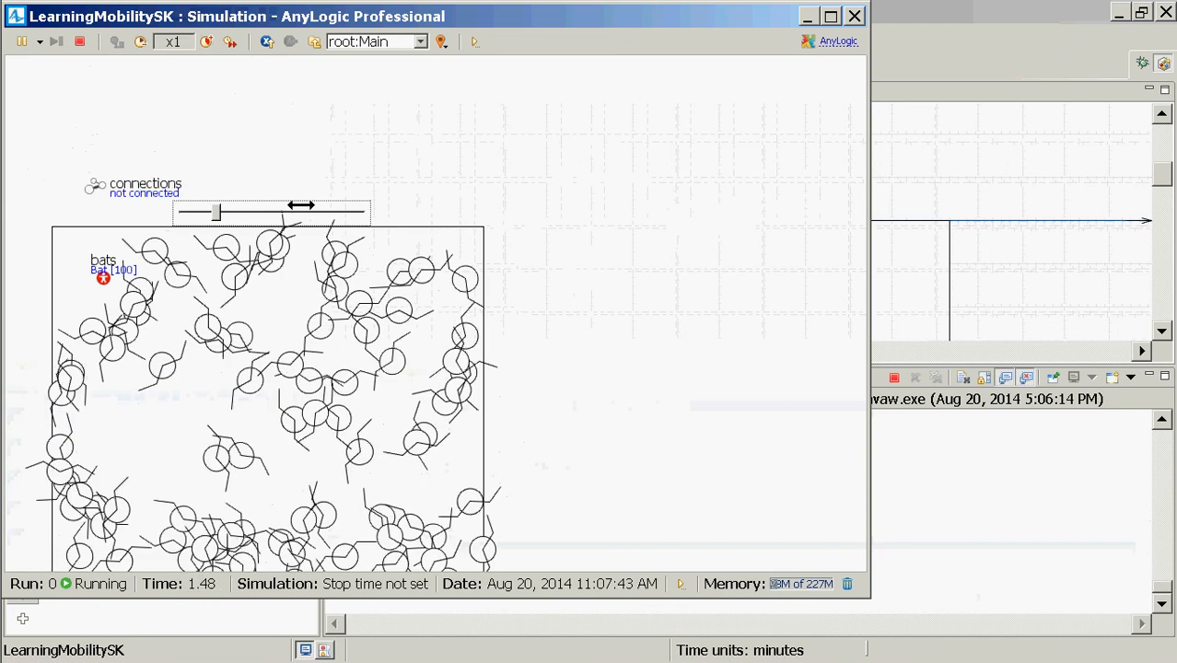
click(301, 205)
click(301, 207)
click(302, 208)
click(304, 208)
click(308, 209)
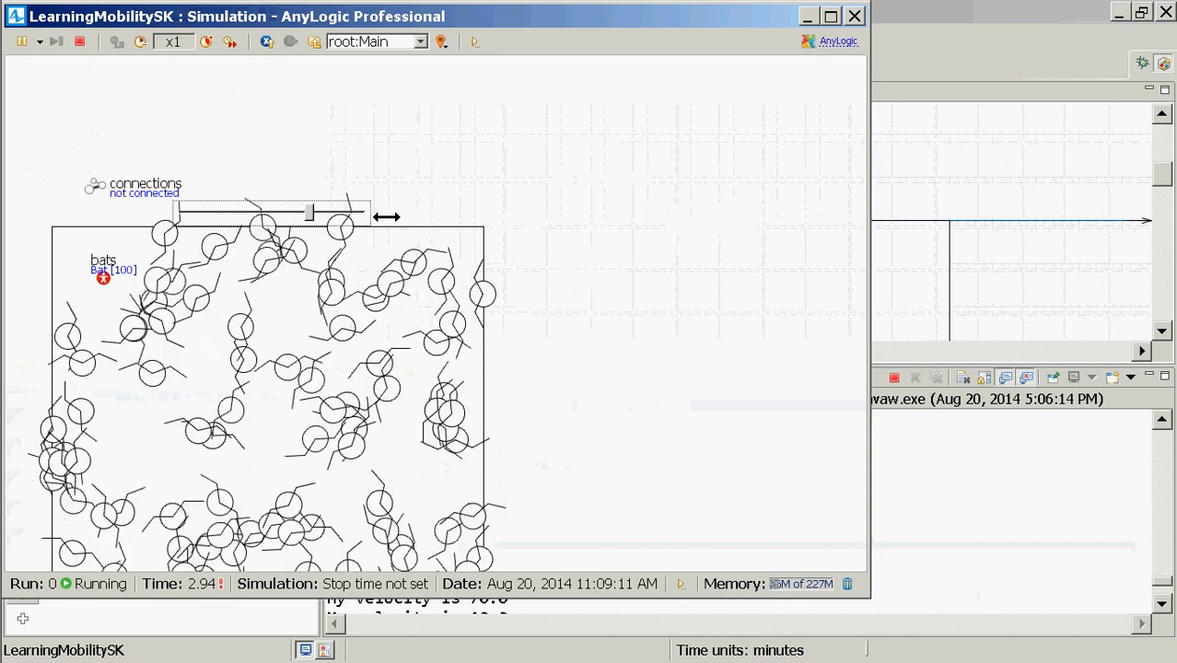
click(361, 210)
click(354, 211)
click(365, 208)
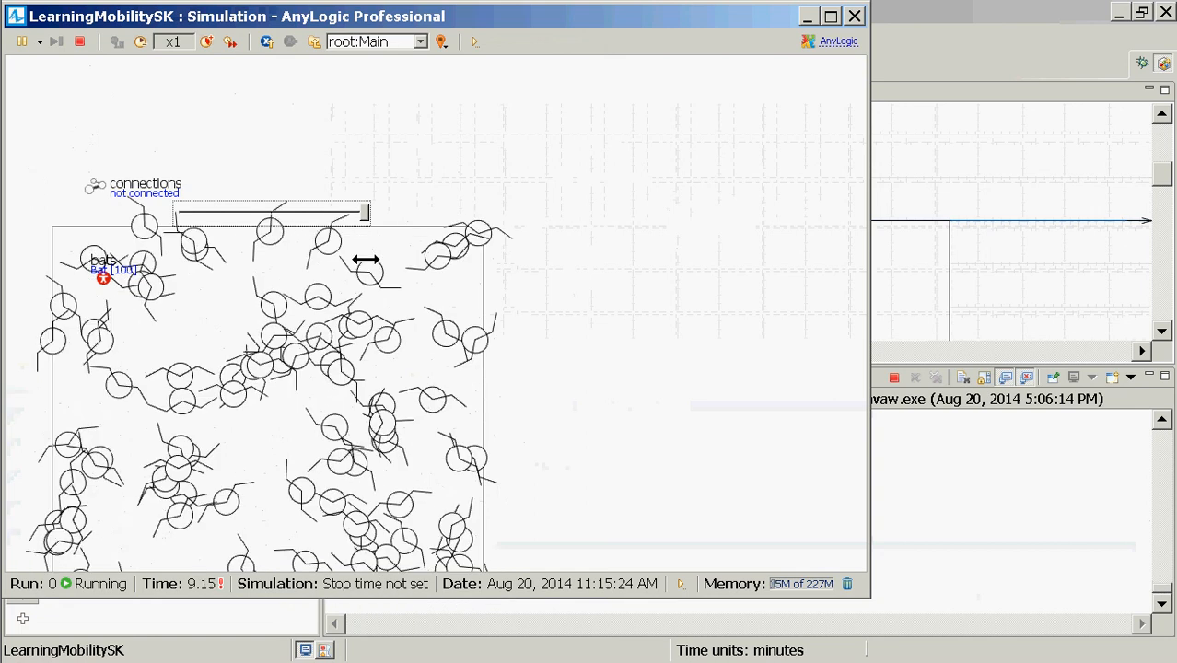
Step: Check the velocities printed in the console and show the properties of the timeout transition on Bat's Moving state
key(alt+Tab)
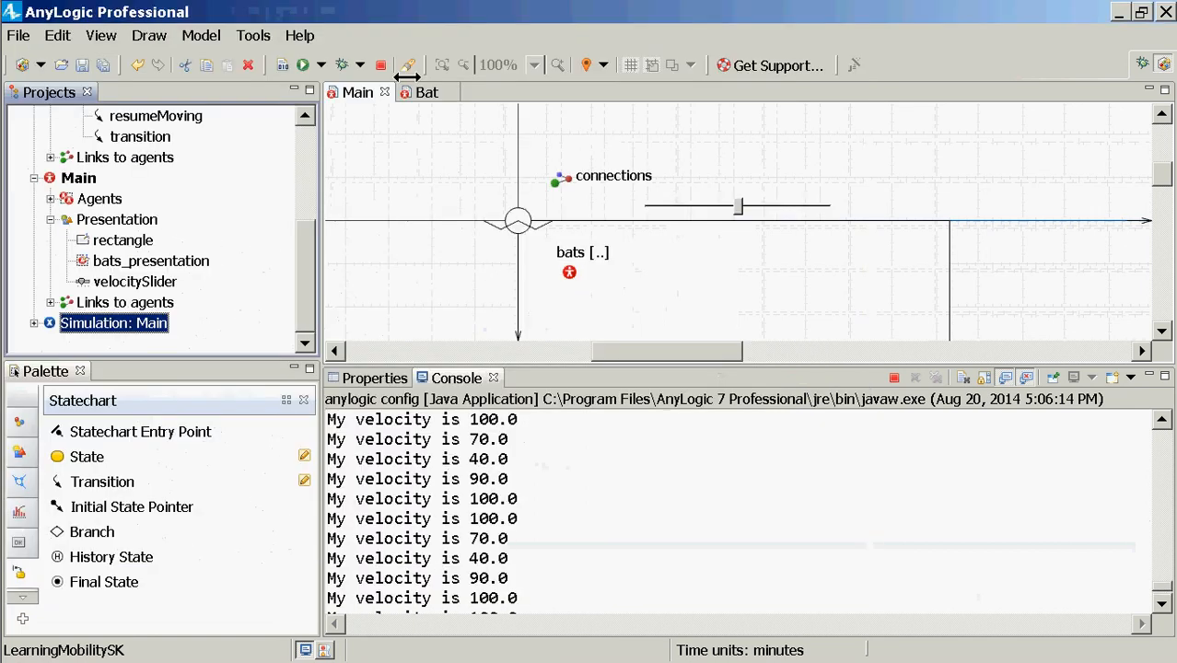
click(48, 179)
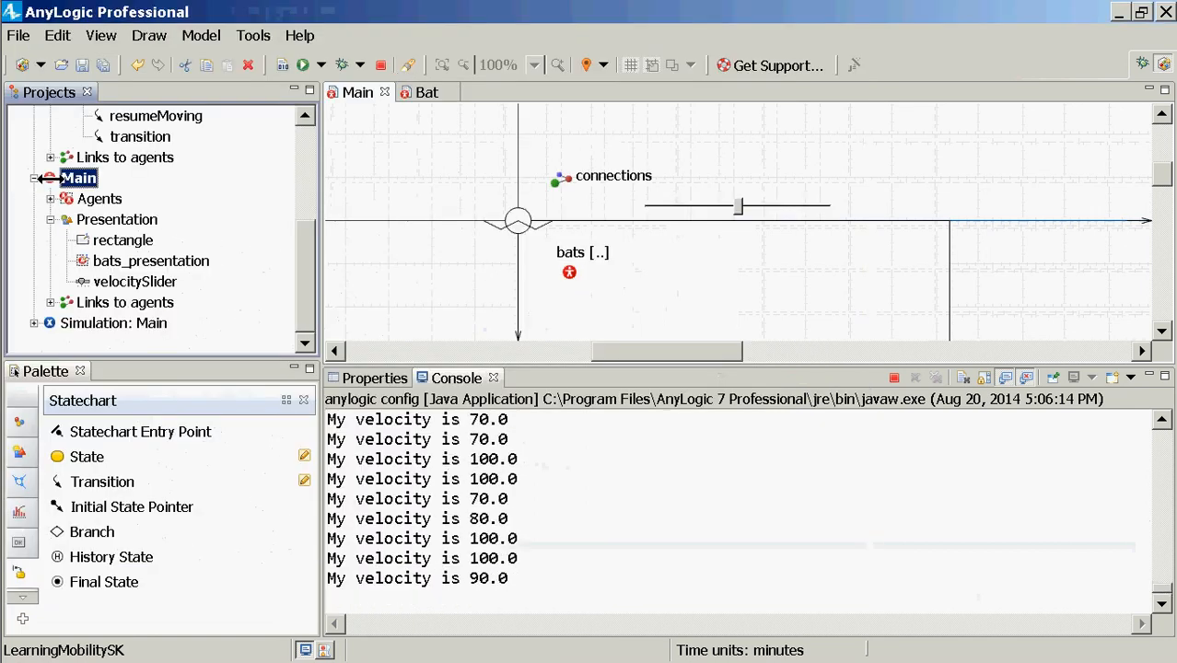
scroll(60, 156, up, 3)
double_click(66, 137)
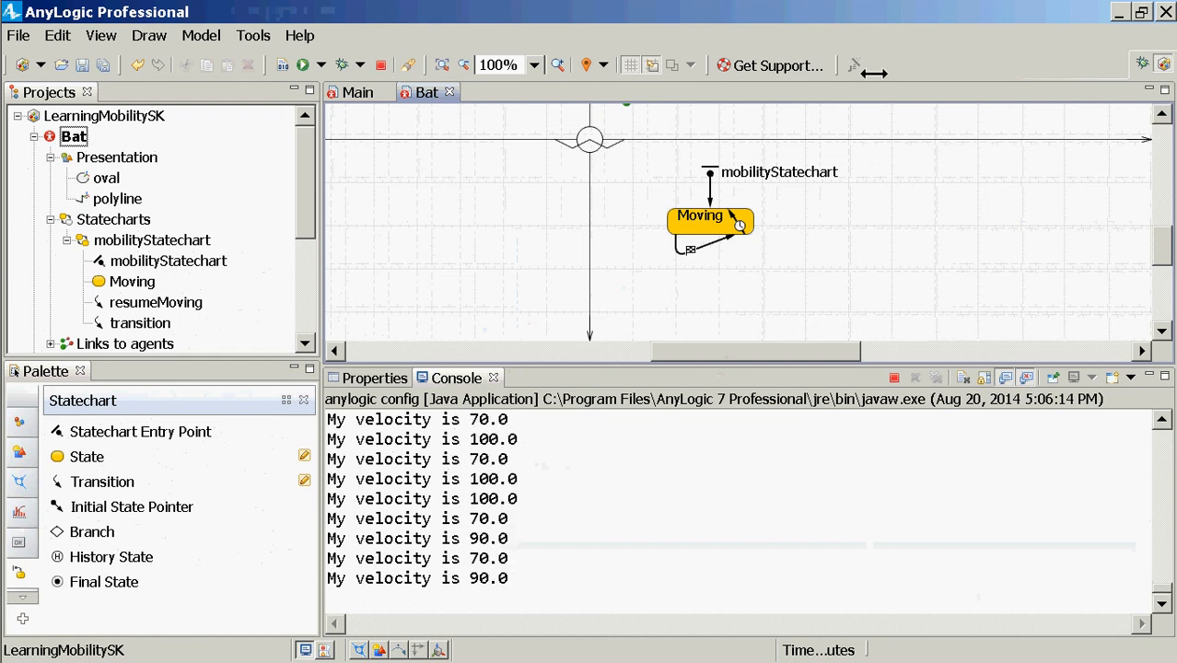
click(739, 228)
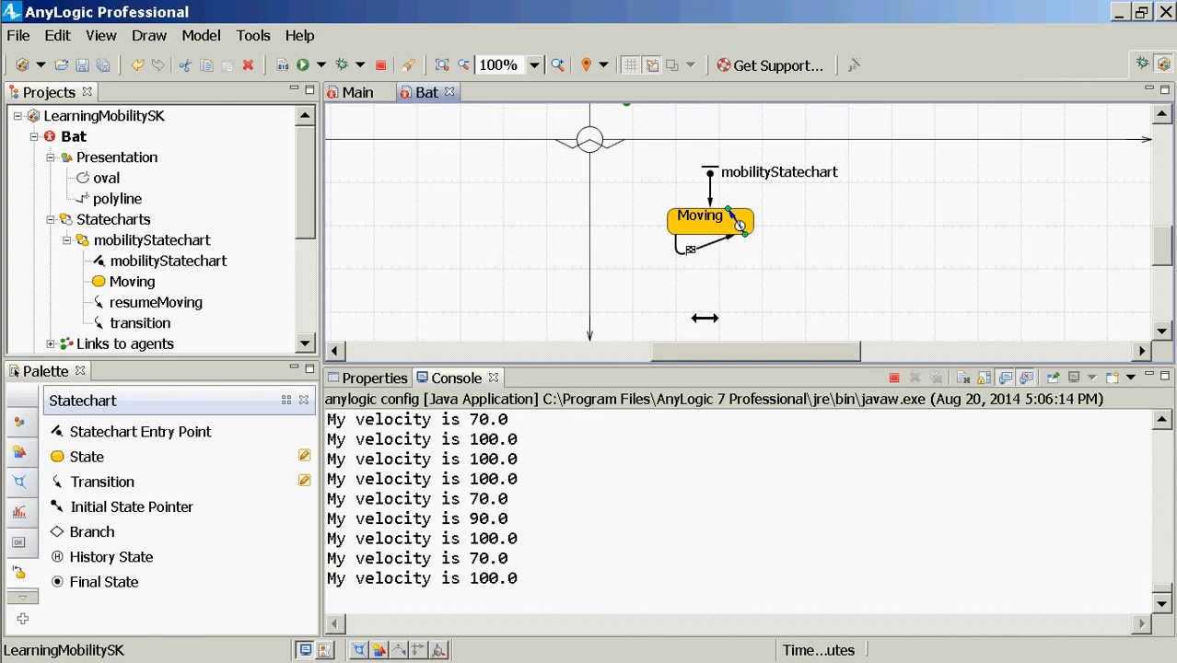
right_click(890, 376)
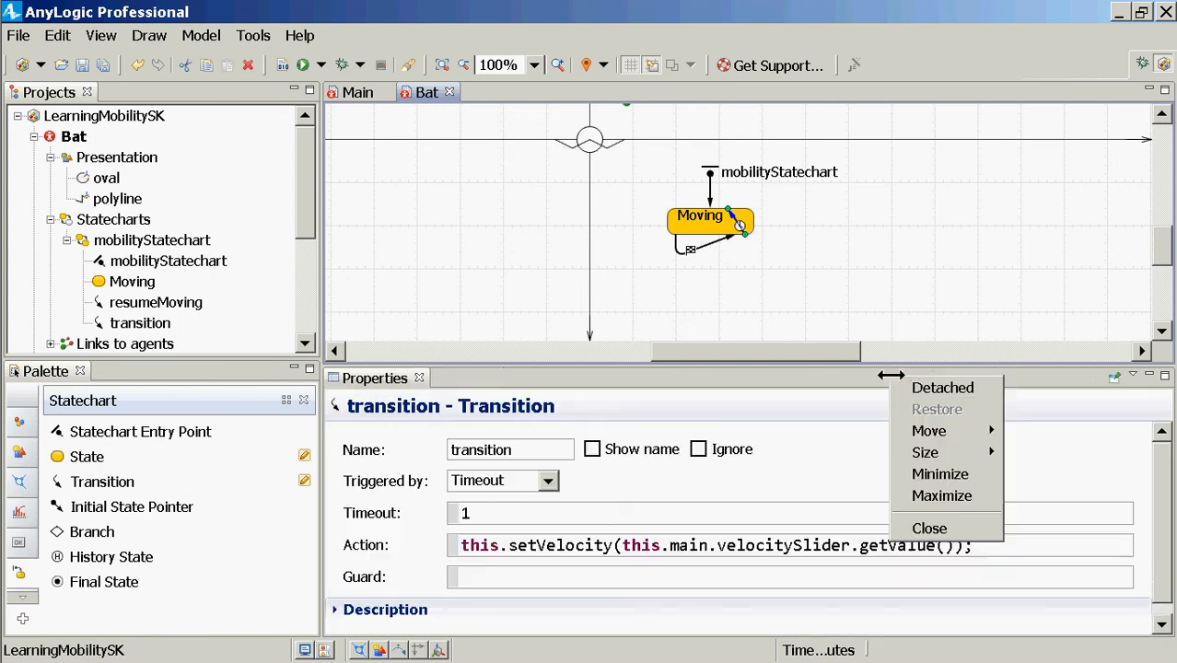
Step: Comment out the timeout transition's setVelocity action with // and save the model
click(693, 536)
double_click(692, 537)
key(Left)
key(Left)
key(Home)
text(//)
key(ctrl+s)
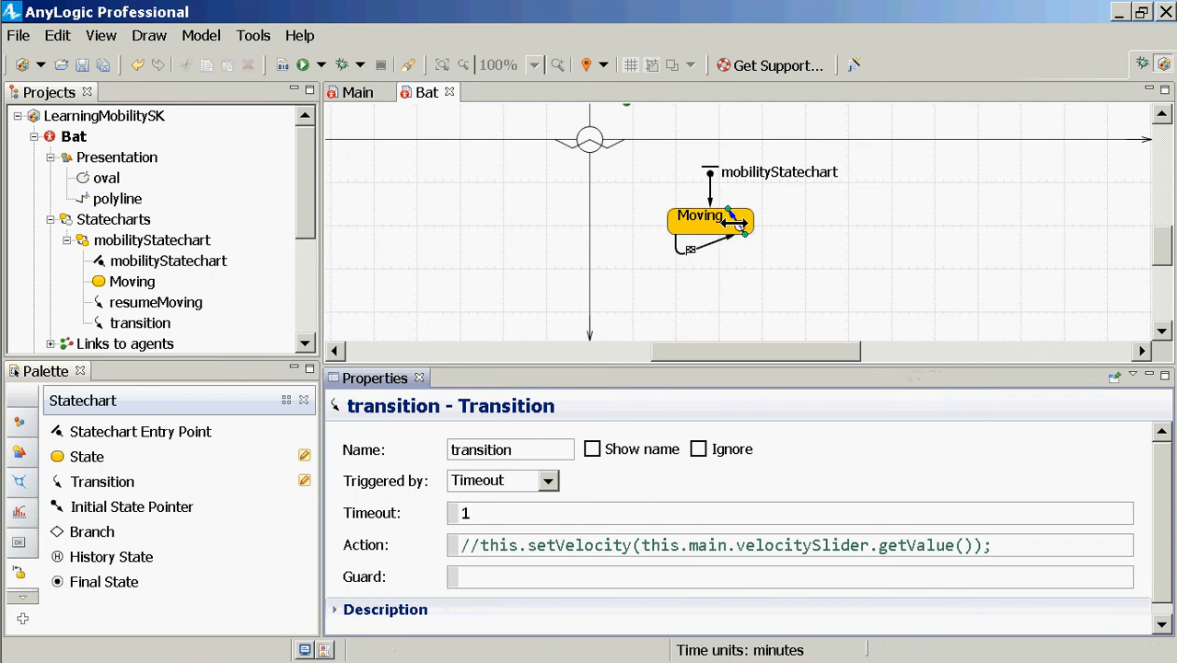
Step: Remove the // from the transition's setVelocity action and save the model
key(BackSpace)
key(BackSpace)
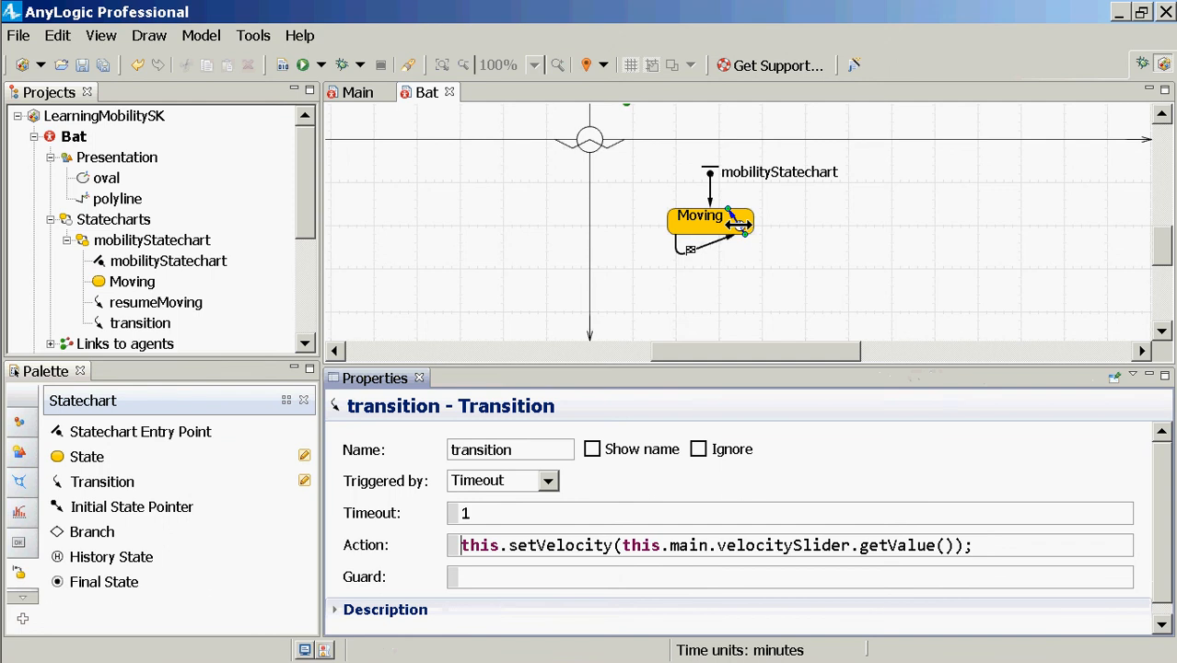
key(ctrl+s)
Step: Close the LearningMobilitySK model
right_click(115, 112)
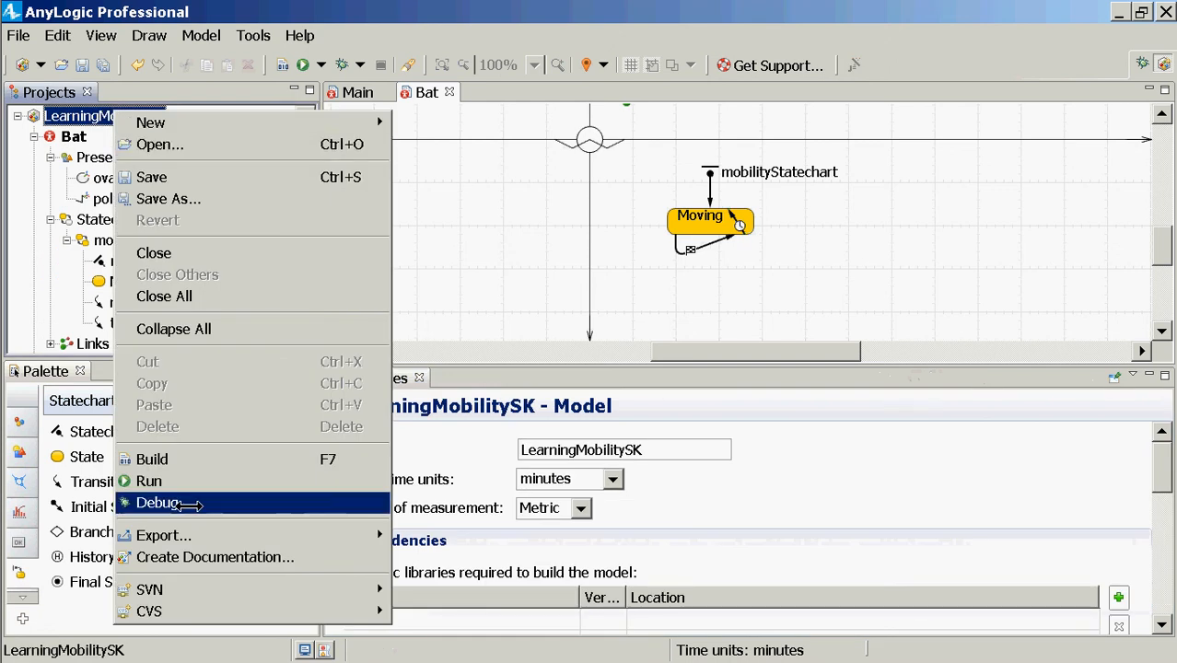
click(209, 252)
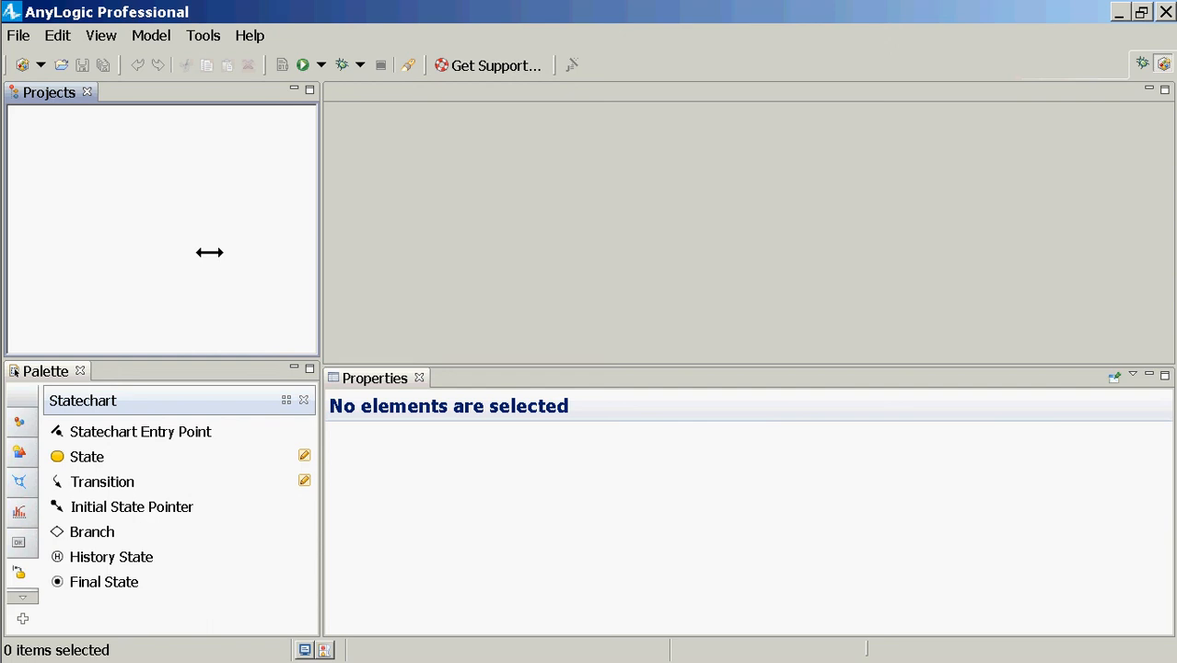
key(alt+Tab)
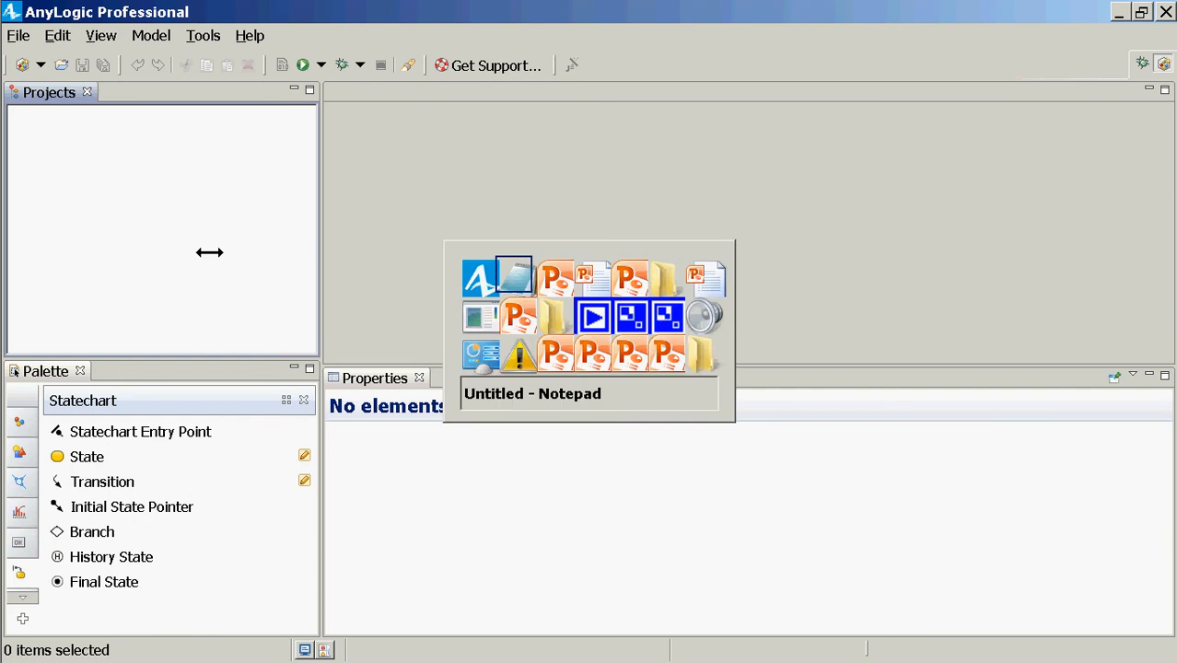
key(alt+Tab)
key(alt+Tab)
key(alt+Tab)
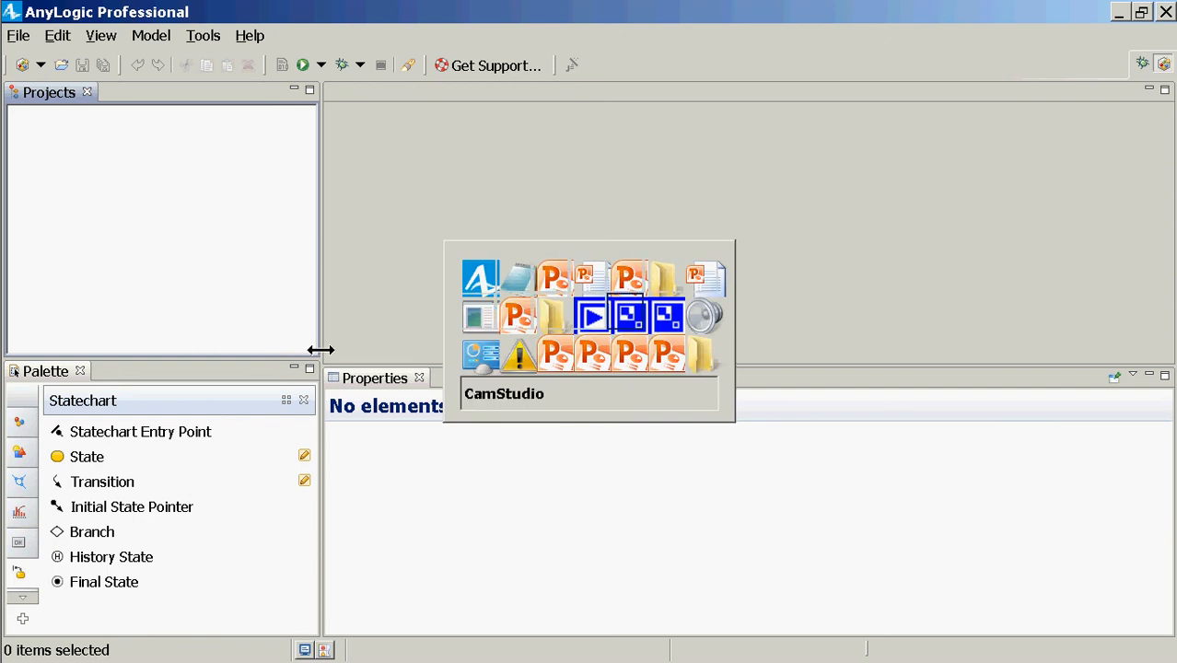
key(alt+Tab)
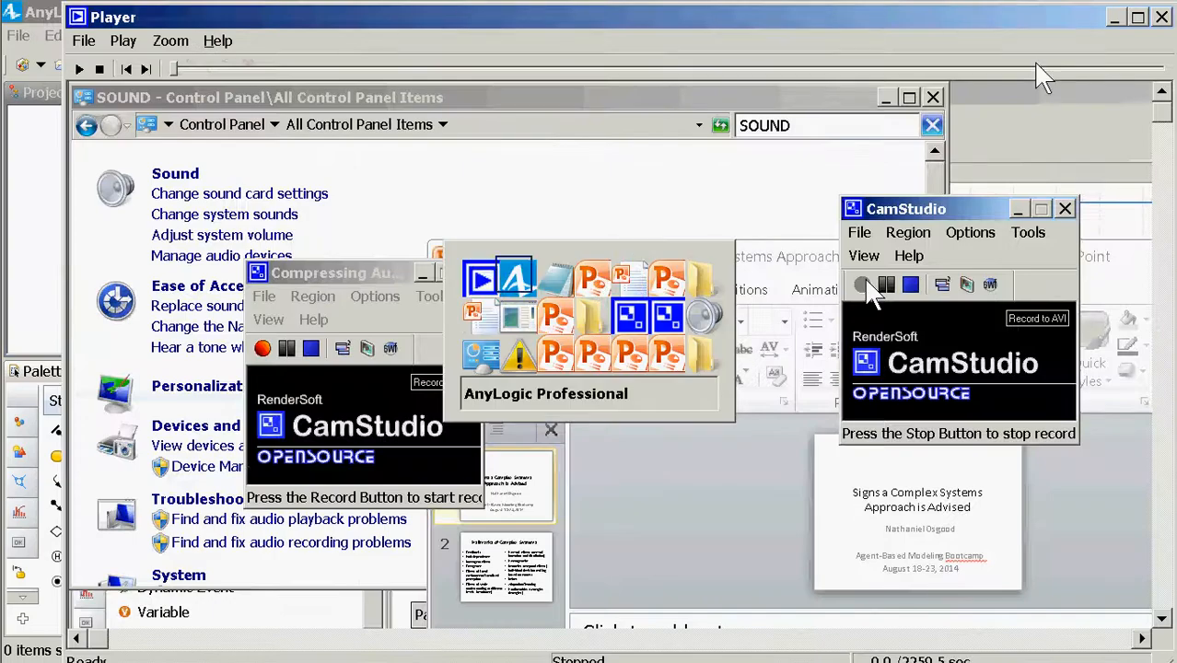
key(alt+Tab)
key(alt+Tab)
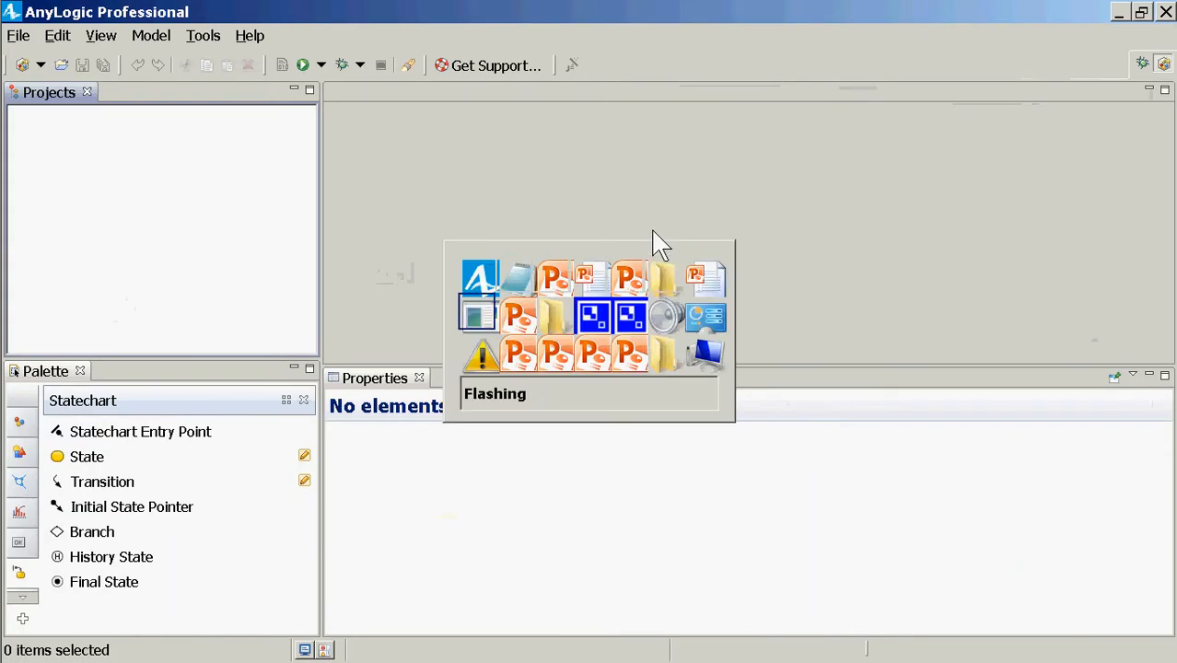